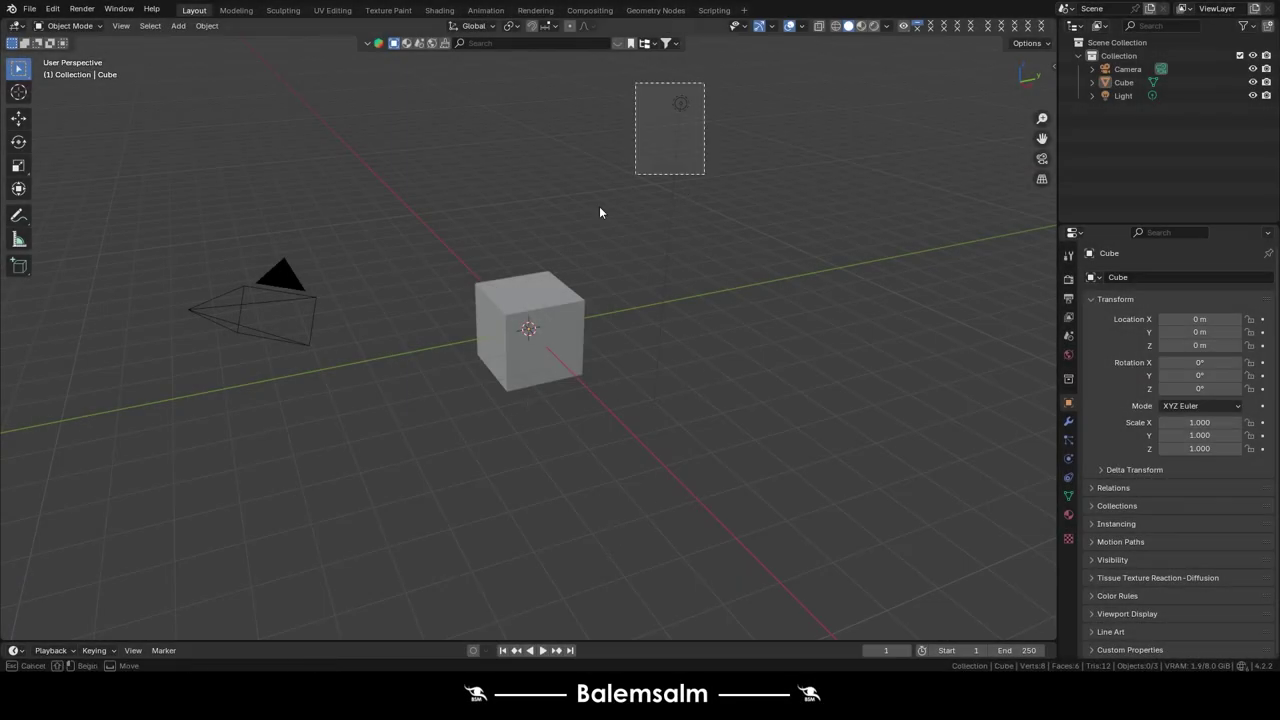
- Delete all default objects and add a mesh cylinder to the empty scene
key(a)
key(x)
click(523, 352)
key(shift+a)
click(479, 340)
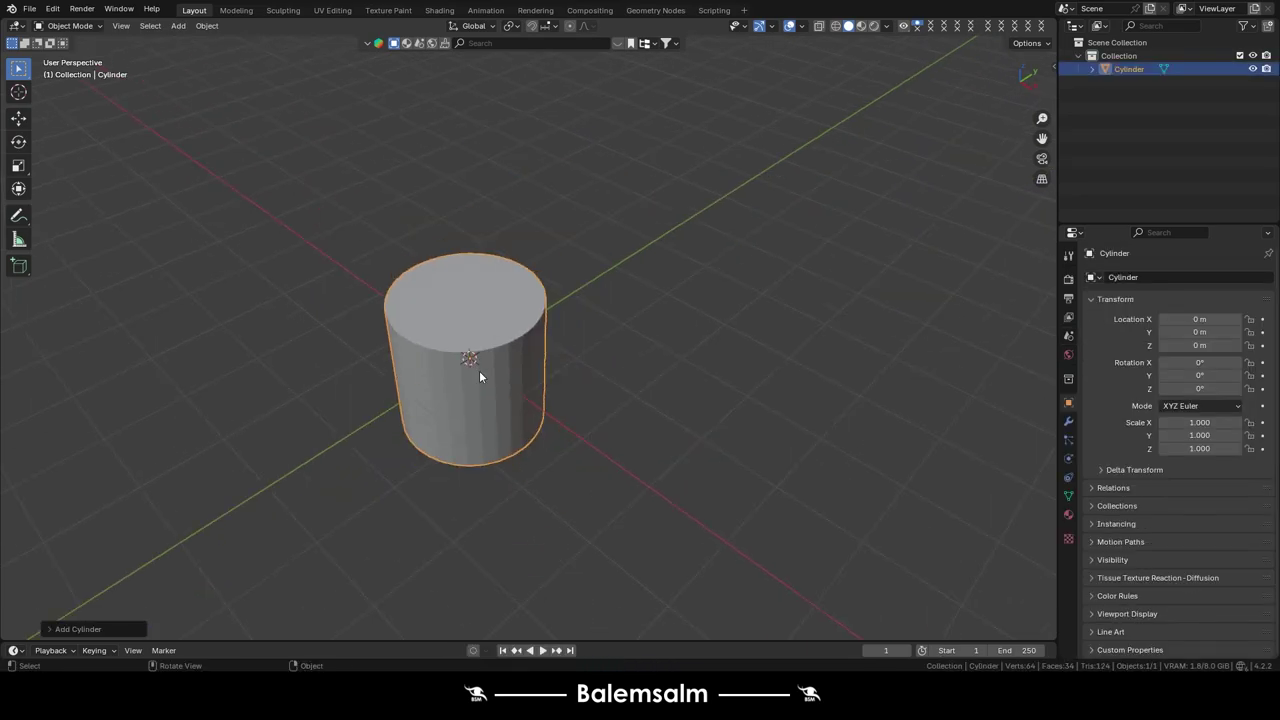
- Raise the cylinder's geometry vertically so its base sits on the ground plane
key(KP_7)
key(KP_1)
scroll(625, 378, up, 4)
key(g)
key(z)
key(1)
key(Return)
key(Tab)
- Scale the cylinder down by 0.806 and review the snapping options
key(s)
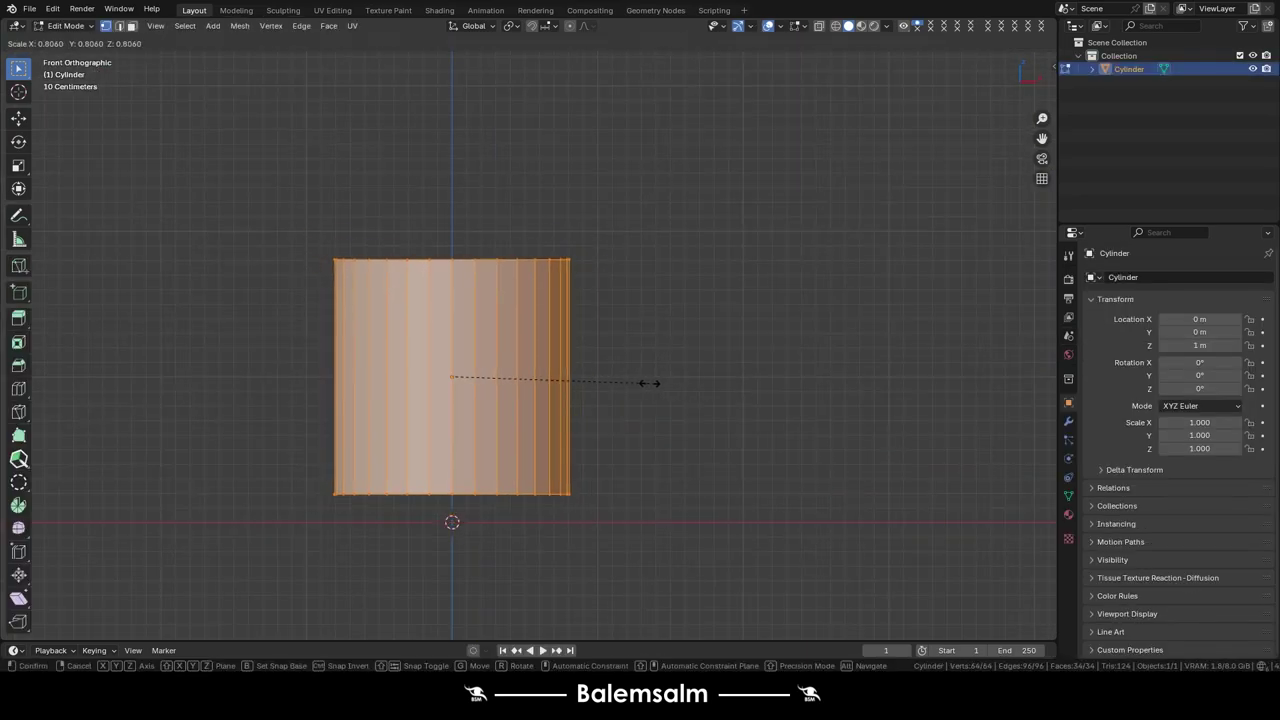
key(Return)
key(Tab)
scroll(867, 93, up, 2)
key(g)
key(z)
click(867, 93)
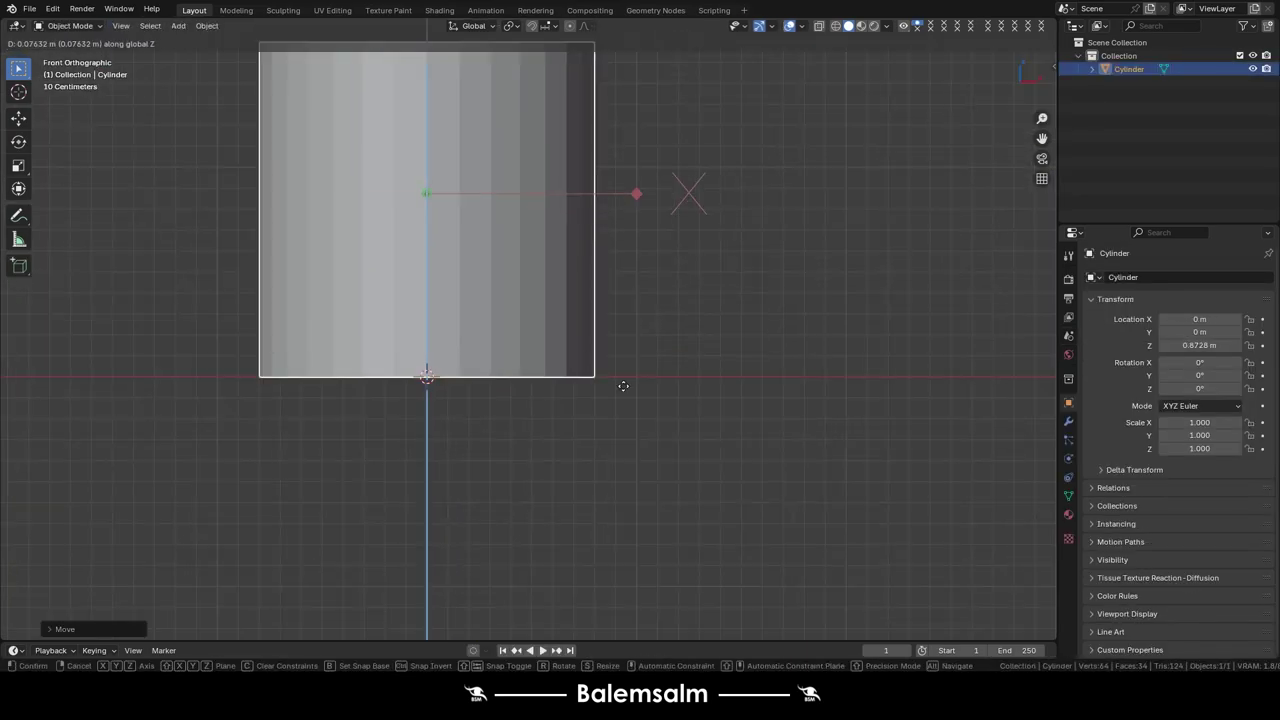
key(Escape)
click(550, 25)
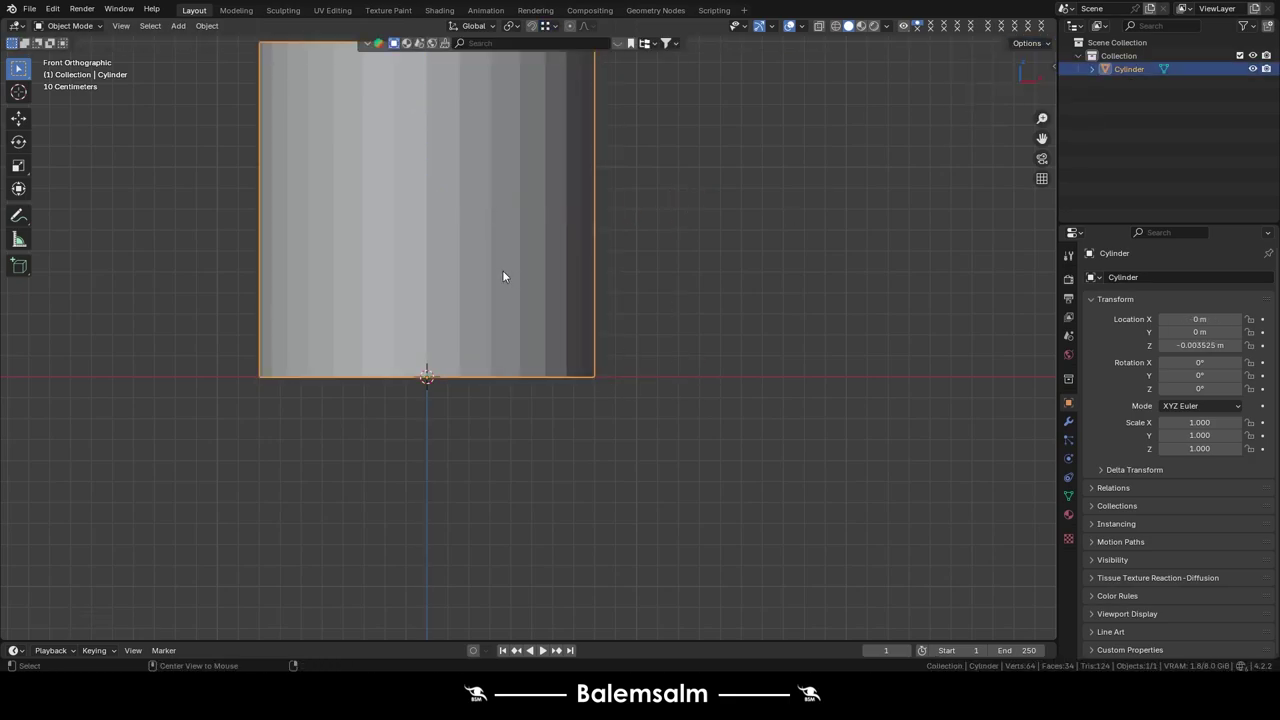
mouse_move(503, 277)
middle_down()
mouse_move(406, 194)
mouse_move(557, 283)
mouse_move(575, 259)
mouse_move(506, 249)
middle_up()
- Keep an in-place duplicate and lower the original's top face into a short drum
key(shift+d)
key(Escape)
key(Tab)
click(476, 210)
key(g)
key(z)
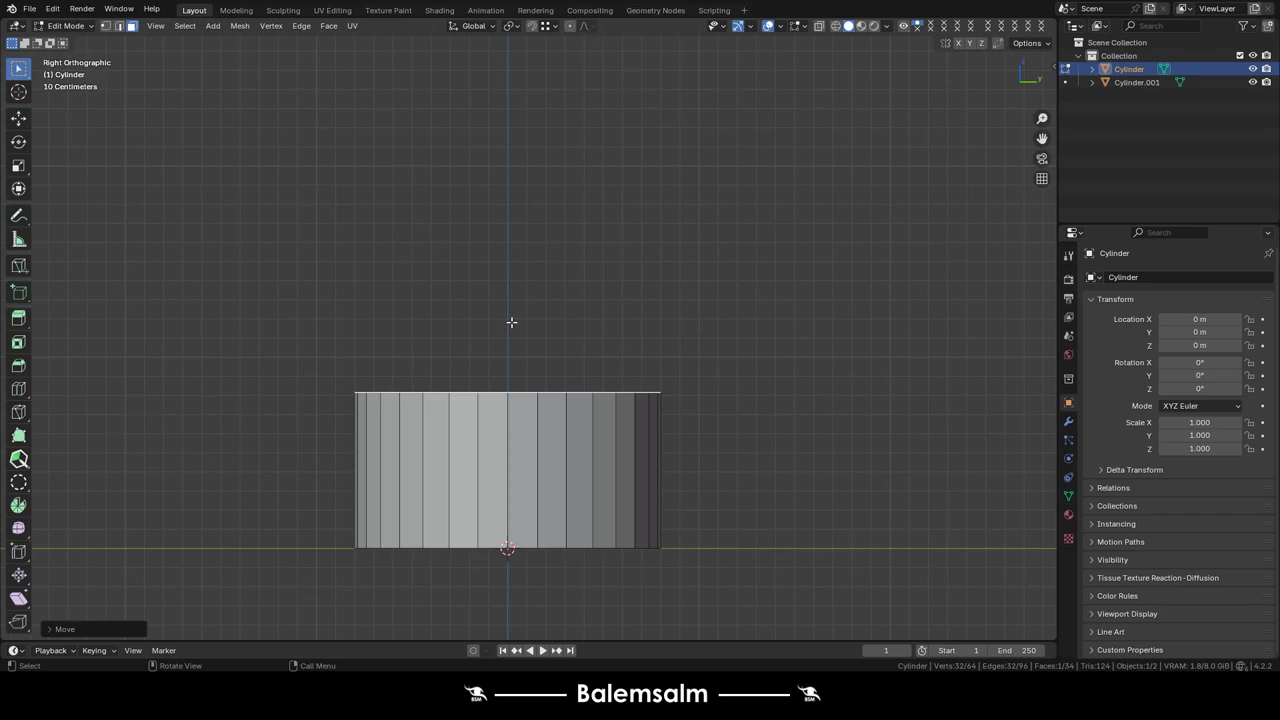
key(g)
key(z)
key(1)
key(BackSpace)
key(Escape)
scroll(660, 400, up, 5)
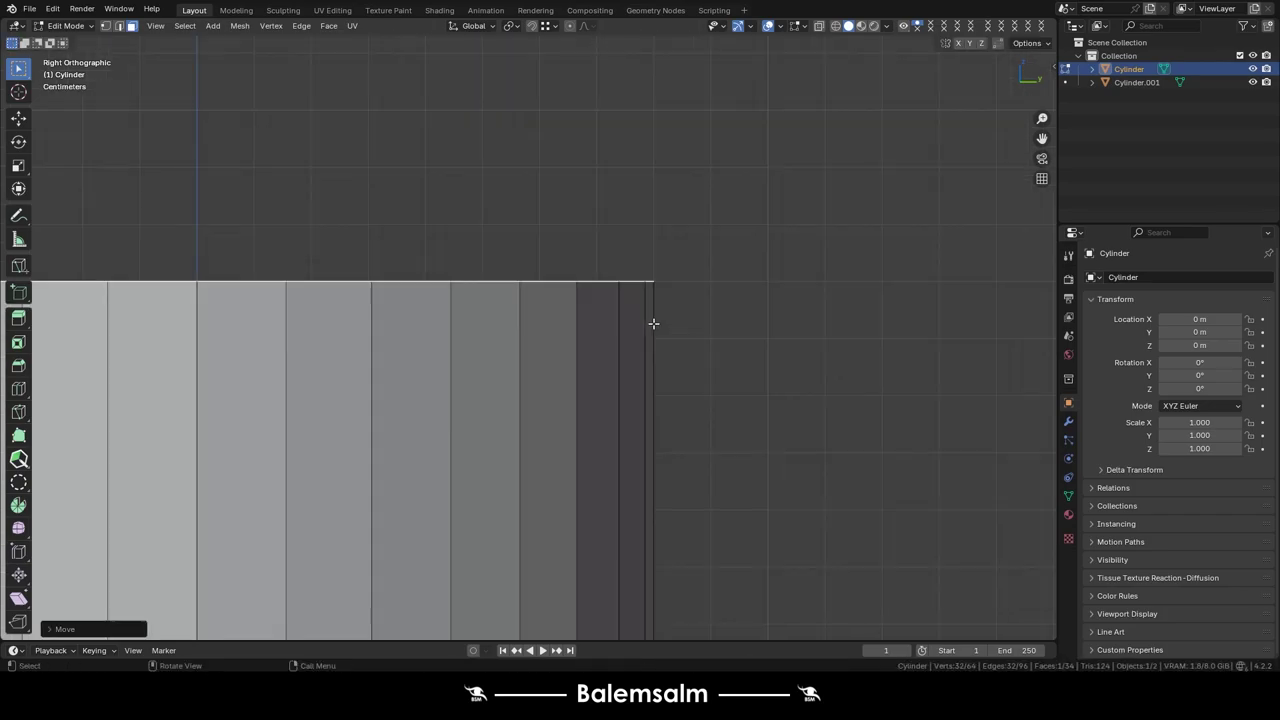
- Extrude the drum's top face and scale it inward to form a step
key(e)
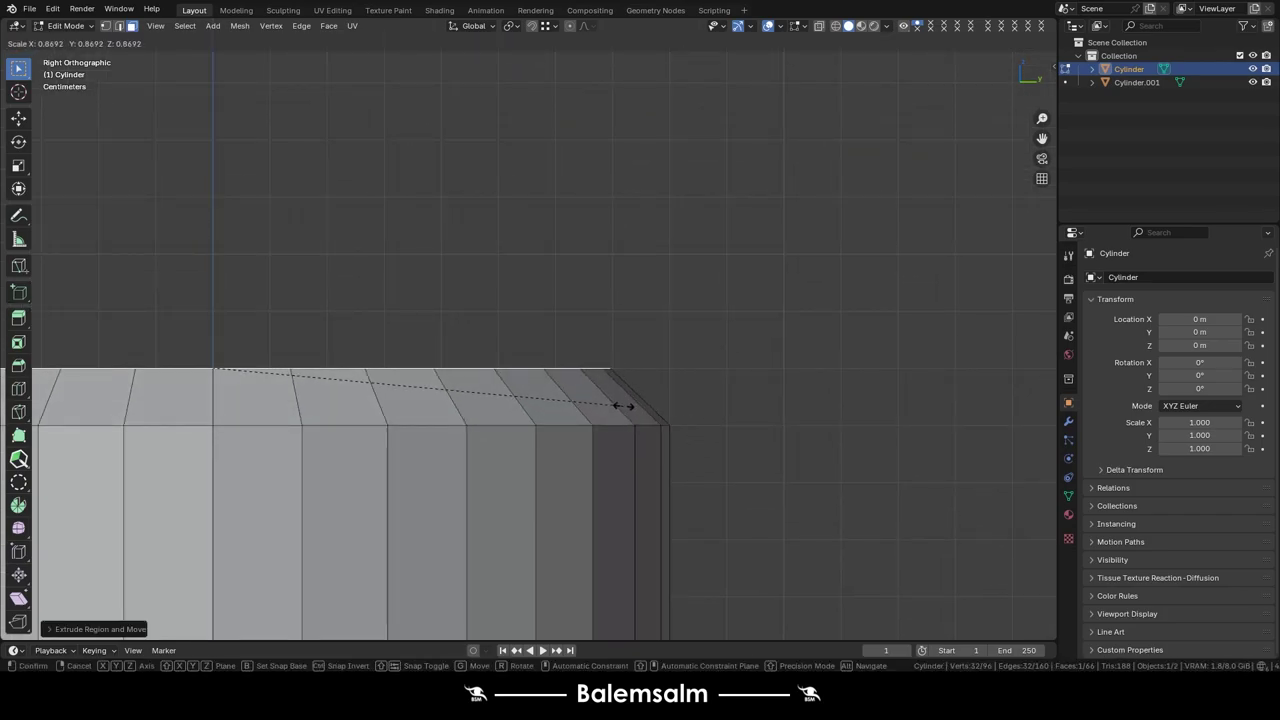
key(BackSpace)
key(BackSpace)
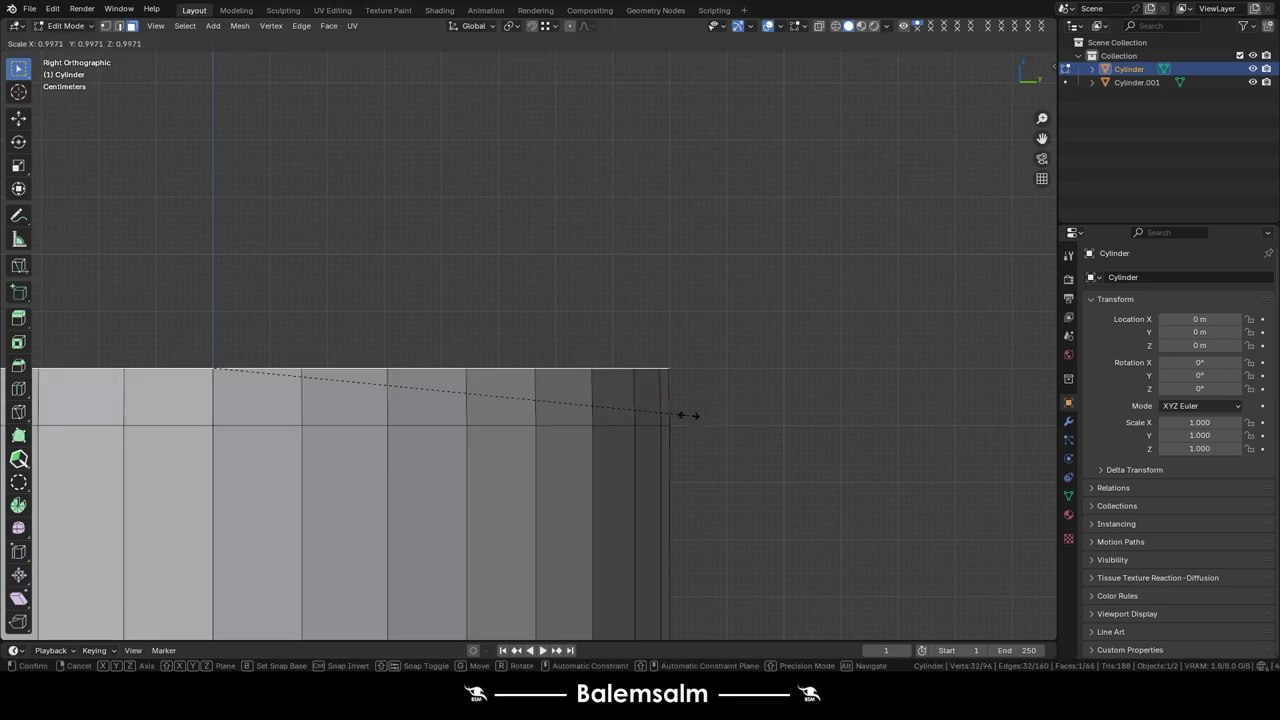
key(s)
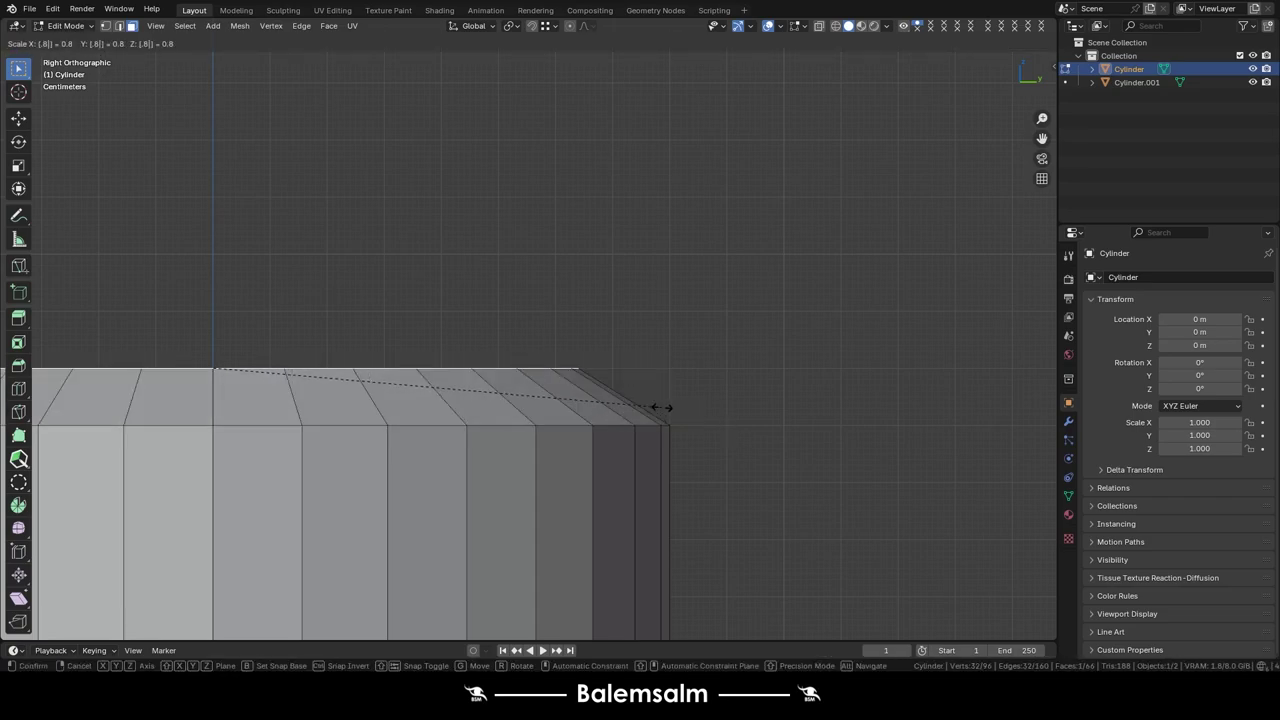
scroll(659, 423, up, 1)
- Add a loop cut on the top and bevel it with four segments
key(ctrl+r)
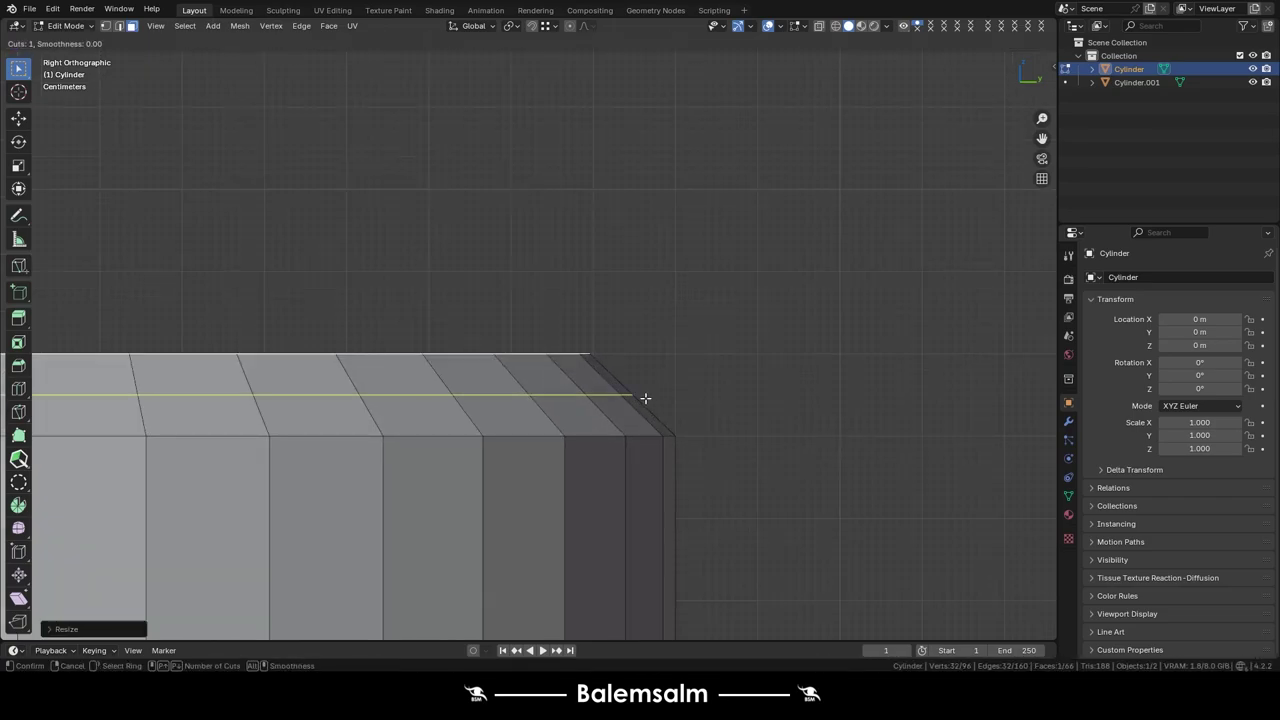
click(681, 425)
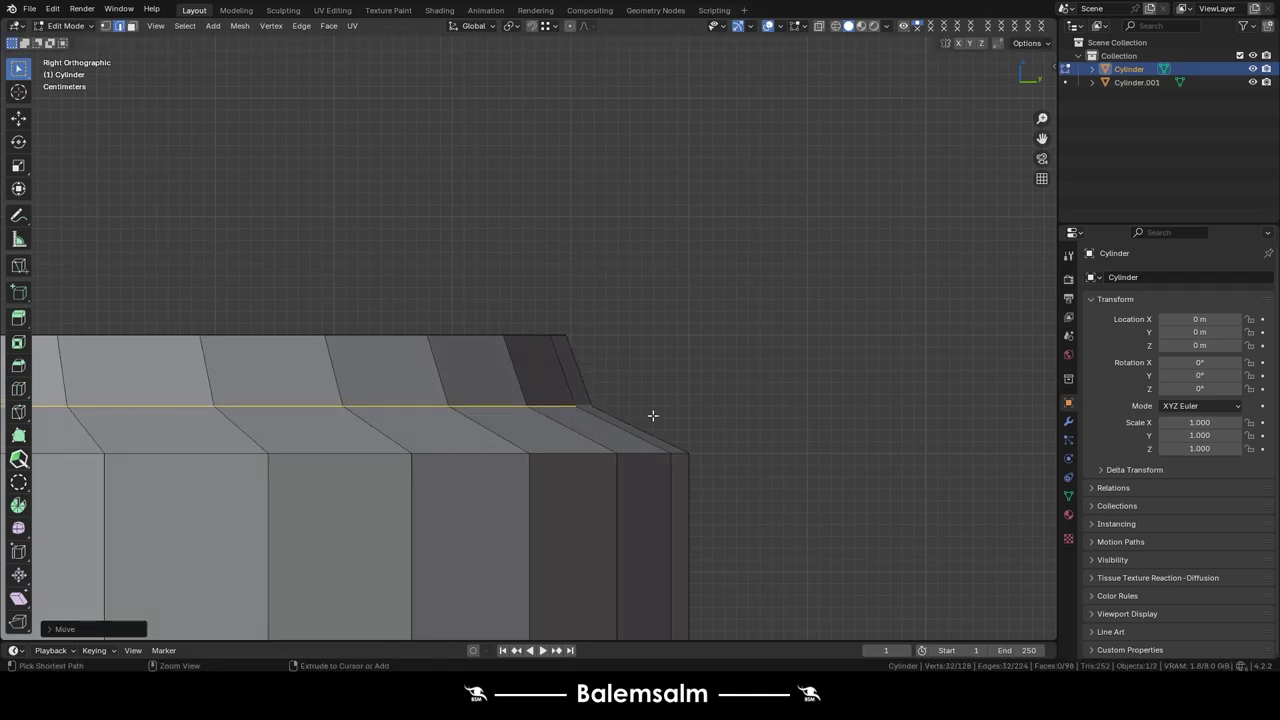
key(ctrl+b)
click(717, 451)
- Cut another loop on the top and slide its vertices into position
key(ctrl+r)
click(690, 454)
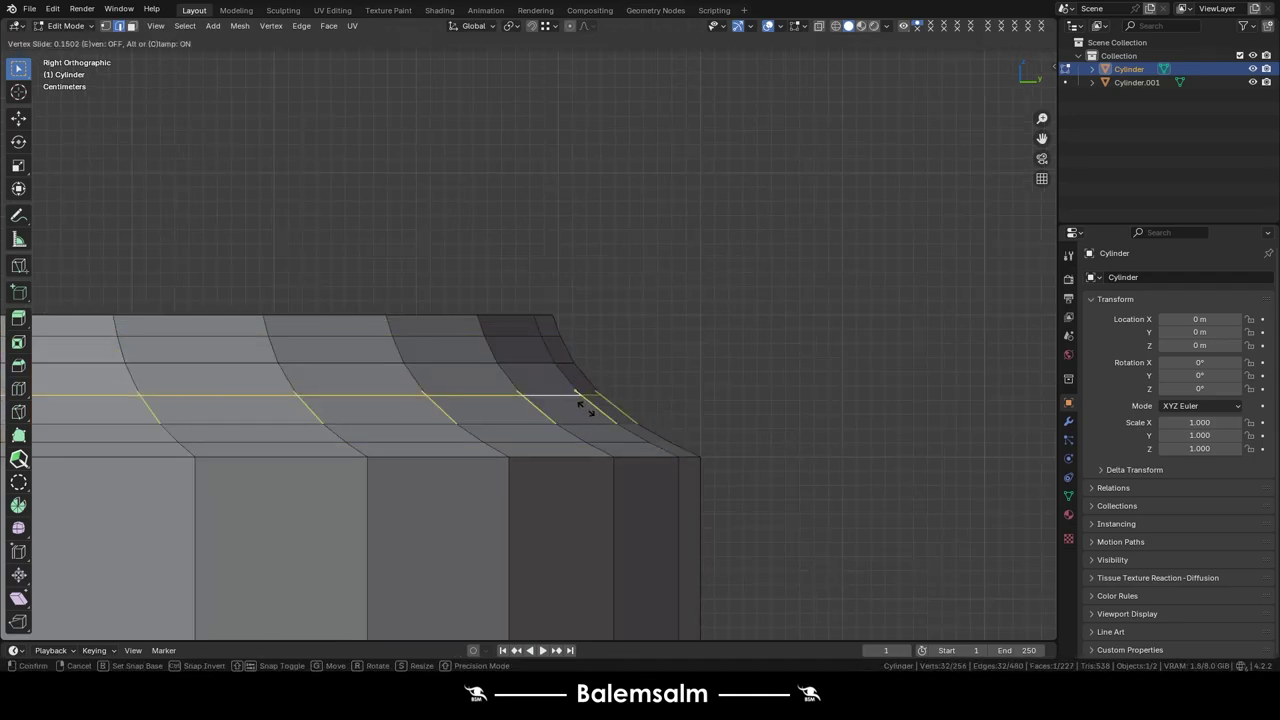
scroll(558, 382, up, 2)
key(shift+v)
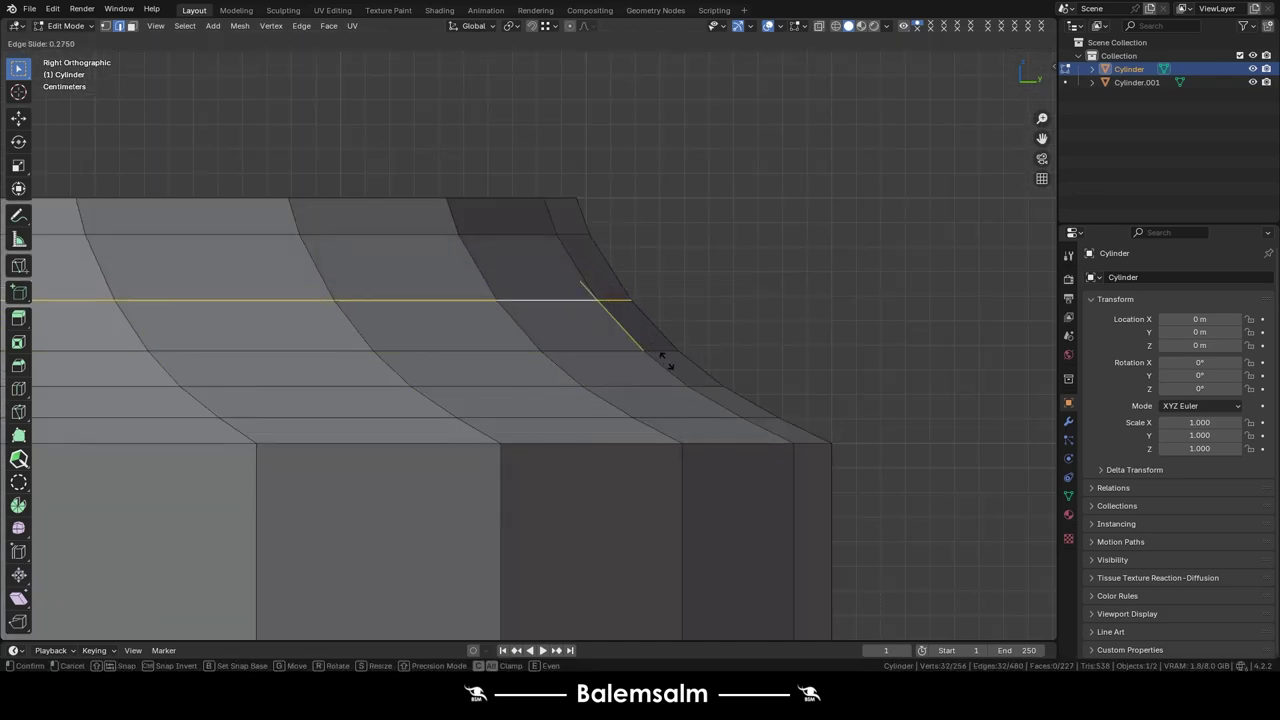
click(575, 305)
key(Tab)
scroll(600, 320, down, 3)
middle_drag(647, 342, 631, 306)
- Merge the drum's vertices and bridge edge loops to form a thin groove around its side
click(801, 25)
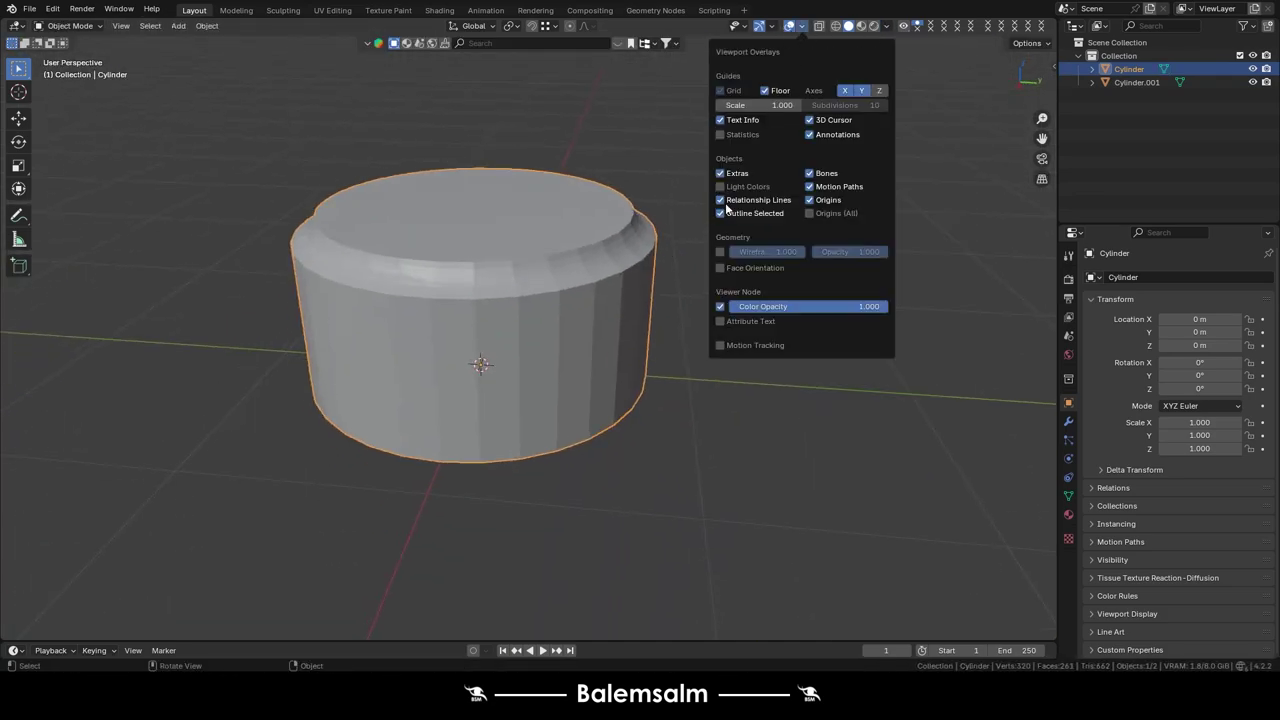
key(Tab)
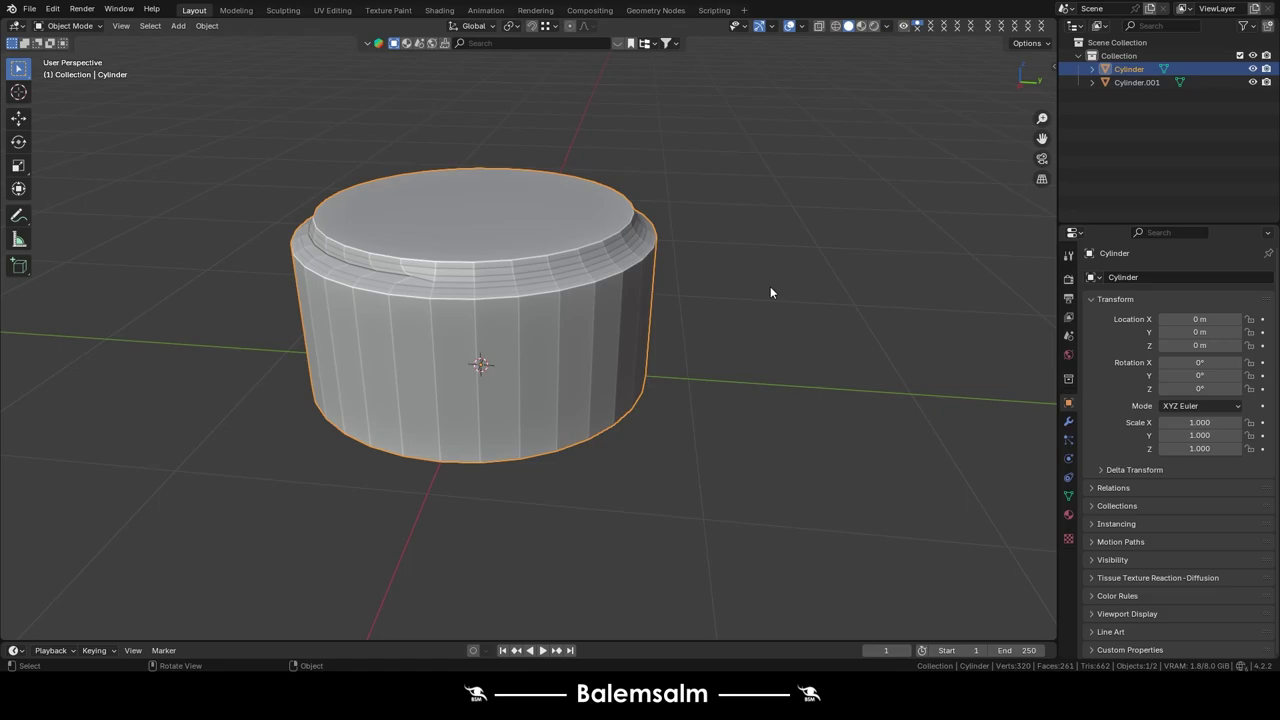
scroll(770, 288, up, 5)
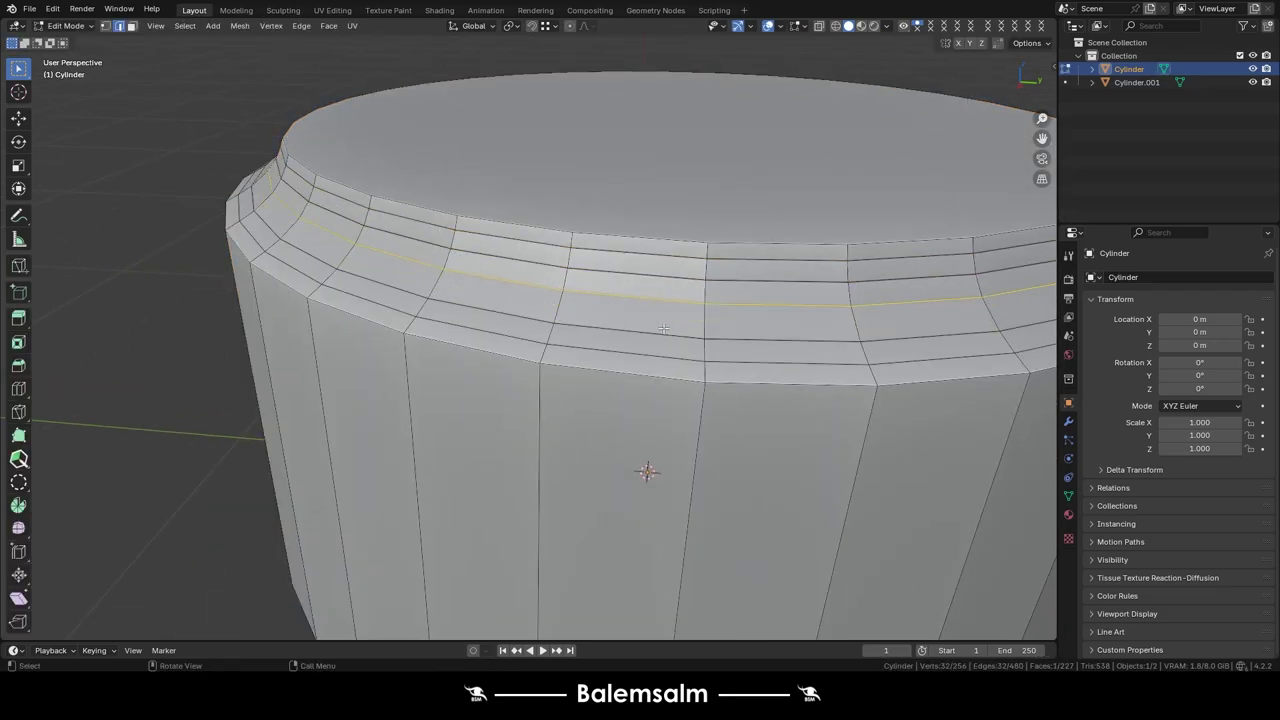
key(a)
key(m)
alt+click(622, 298)
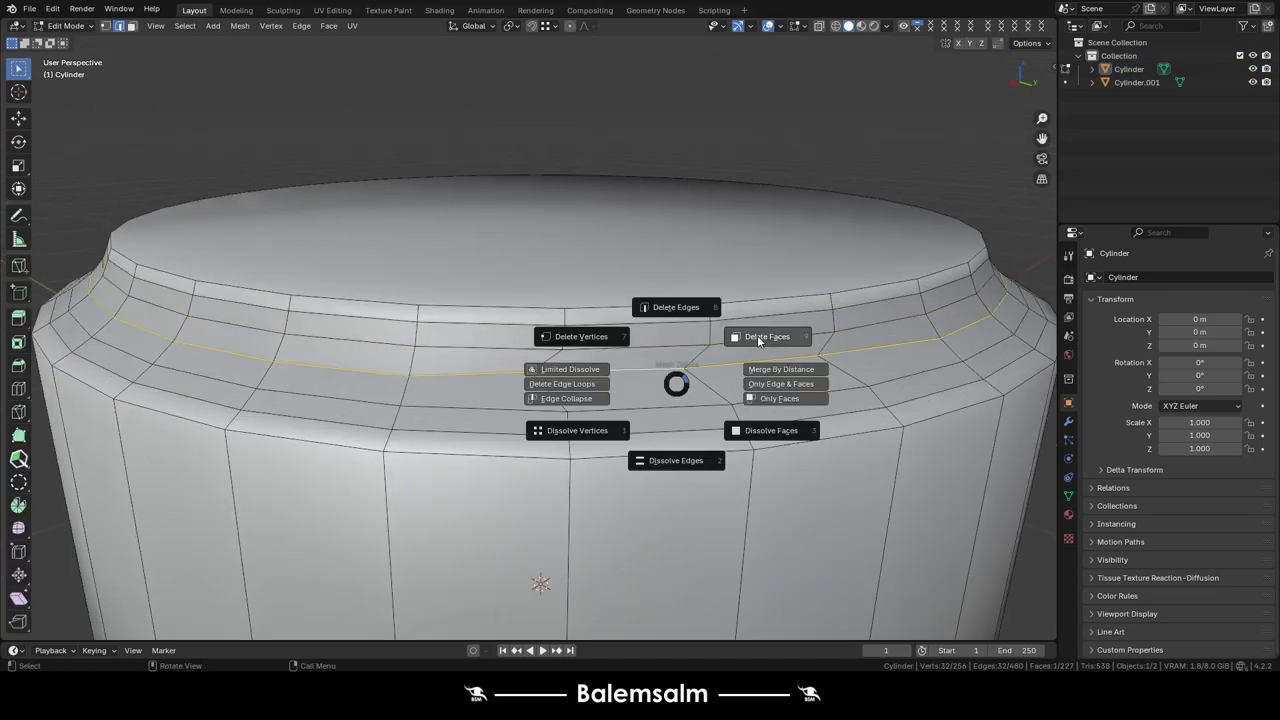
click(757, 336)
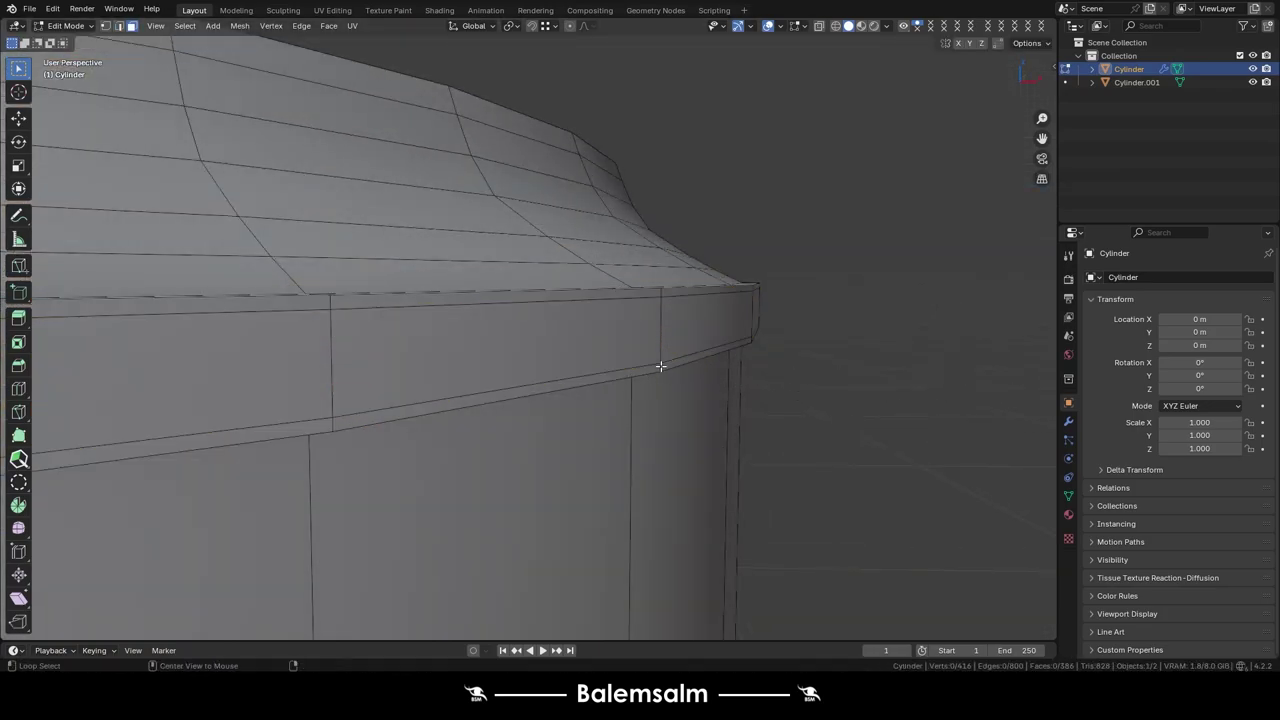
- Select the drum's rim edge loop and Grid Fill the open bottom cap
alt+click(661, 366)
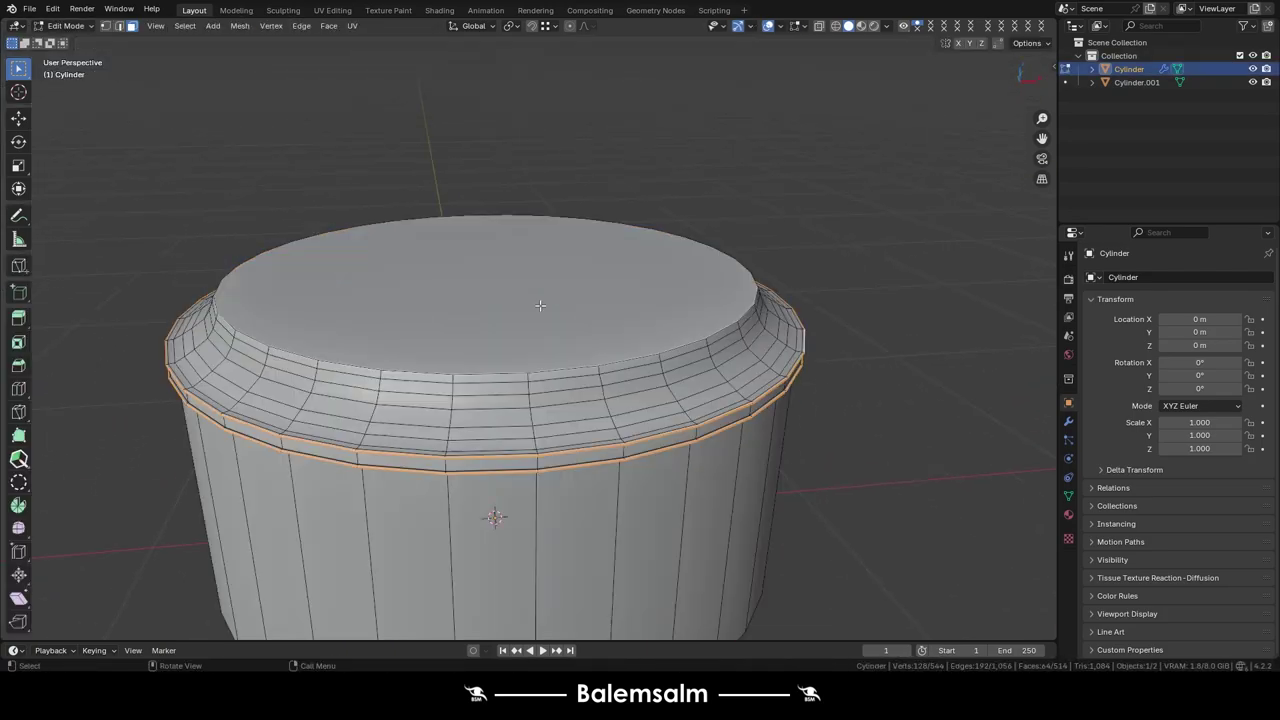
key(2)
alt+click(540, 368)
key(ctrl+f)
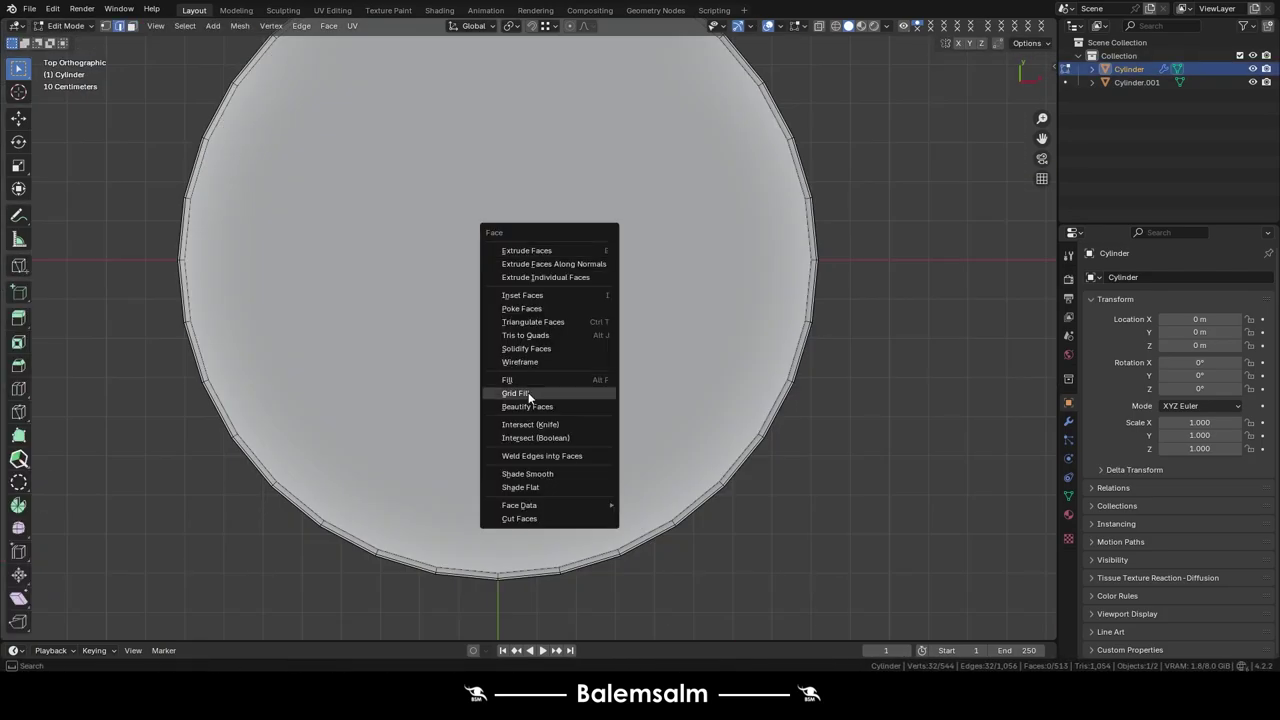
click(530, 398)
key(ctrl+KP_7)
scroll(227, 572, down, 5)
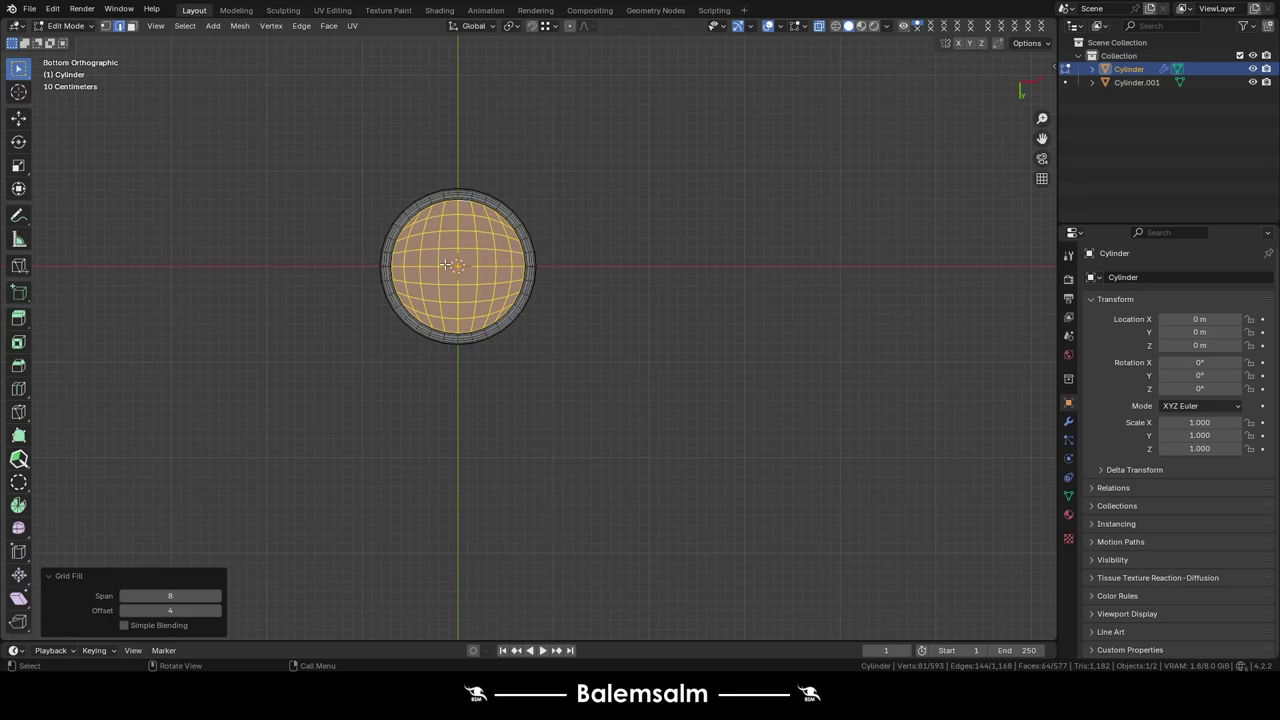
- Select the copied cylinder, Cylinder.001, and view the objects from the right side
key(Tab)
middle_drag(450, 300, 483, 150)
click(483, 150)
key(grave)
click(545, 214)
- Raise Cylinder.001 to 0.8 m onto the drum, then duplicate and hide a spare copy
key(g)
key(z)
click(672, 400)
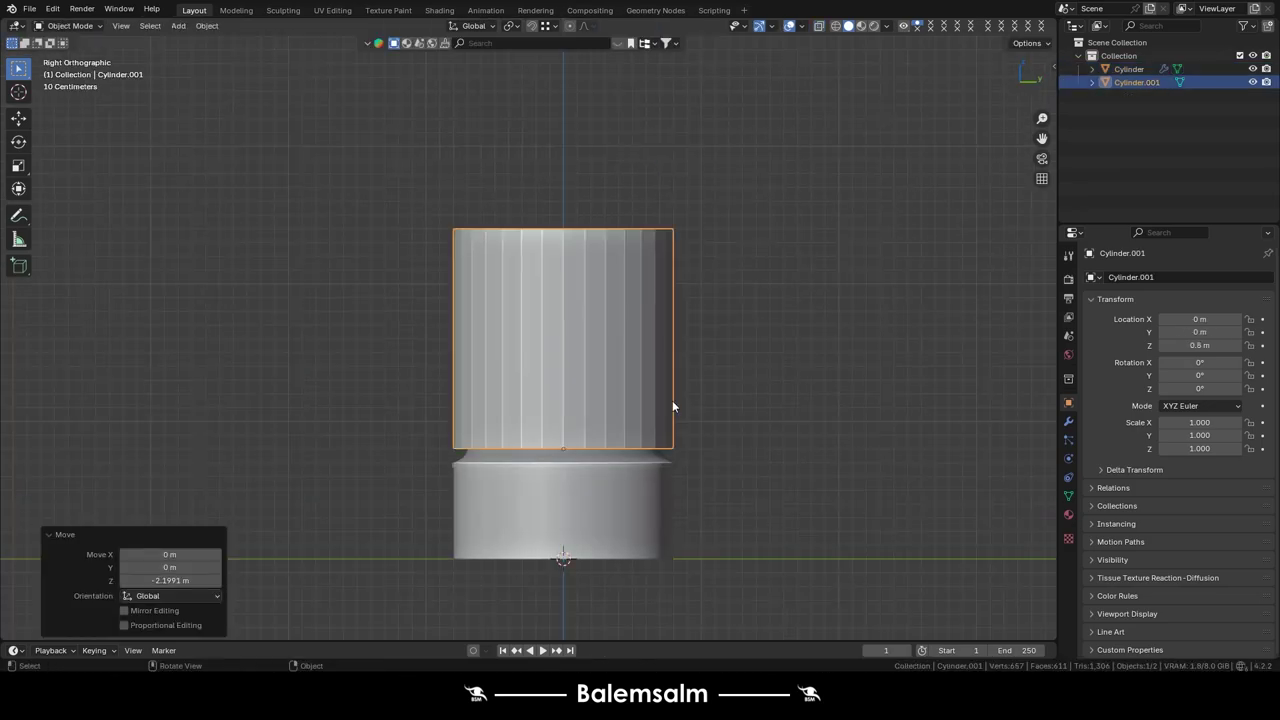
key(shift+d)
key(Escape)
click(1252, 95)
middle_drag(520, 330, 571, 344)
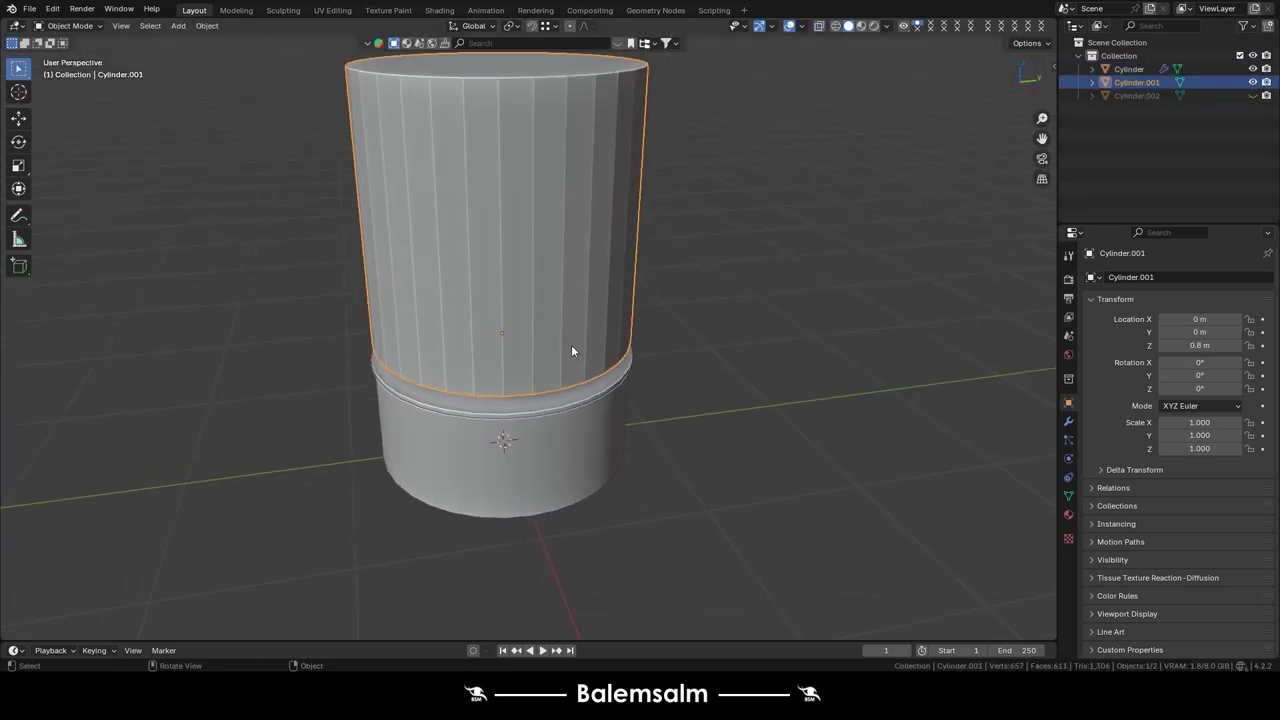
- Shrink the upper cylinder's top face, checking it from above
key(Tab)
key(KP_7)
scroll(550, 300, up, 4)
key(s)
click(543, 391)
key(grave)
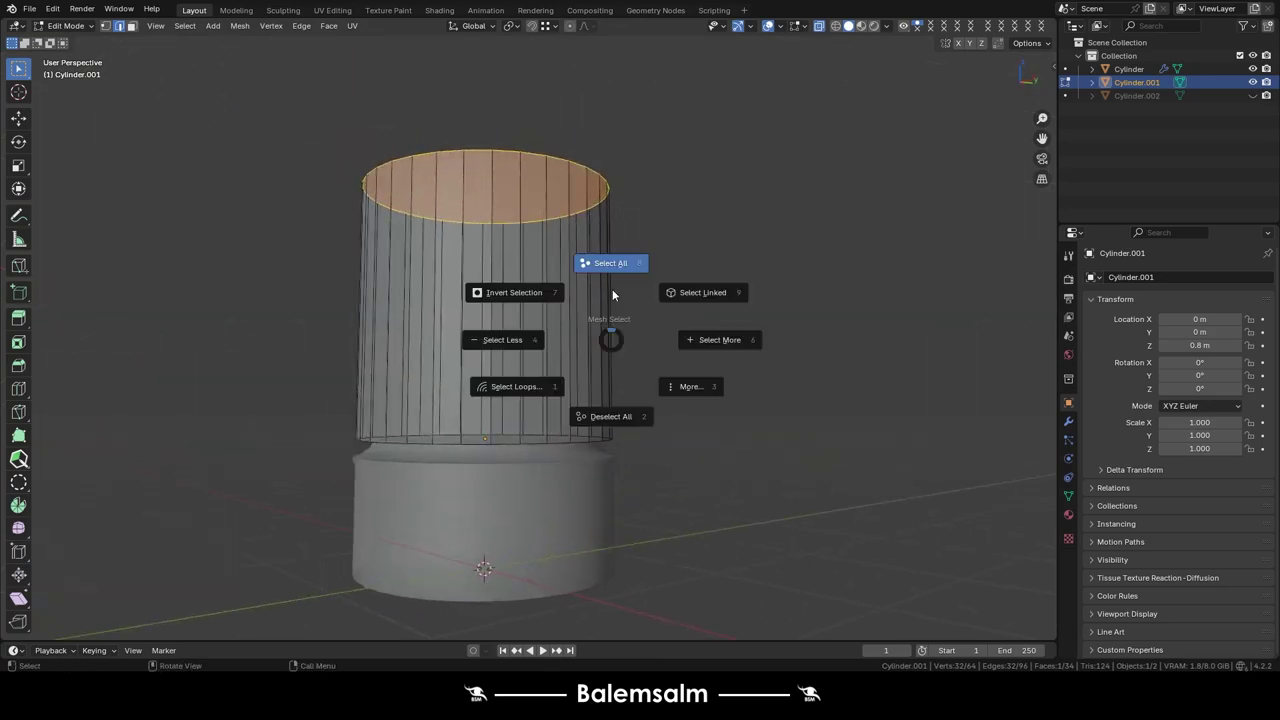
click(609, 262)
key(Tab)
key(KP_3)
scroll(604, 306, up, 5)
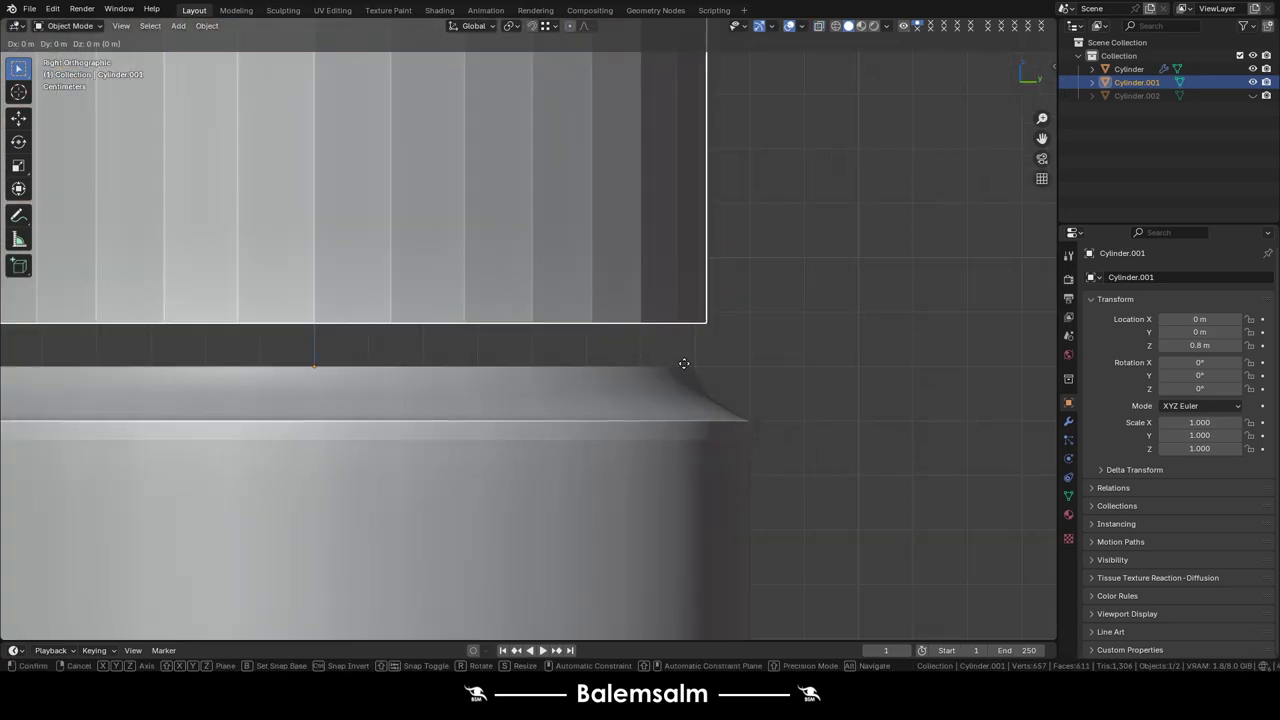
- Lower the top of the upper cylinder vertically, viewed from the right side
key(g)
key(z)
click(617, 343)
key(Tab)
middle_drag(617, 343, 585, 257)
key(grave)
click(585, 257)
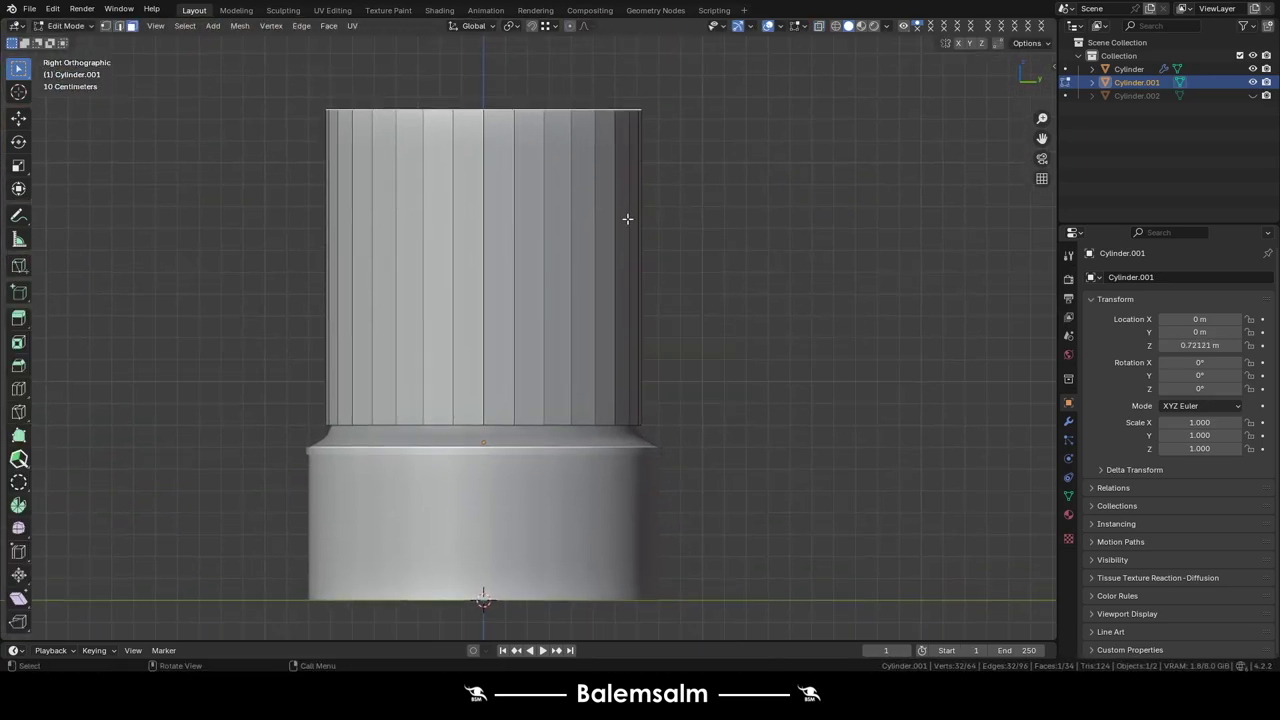
scroll(623, 214, up, 2)
key(g)
key(z)
click(770, 504)
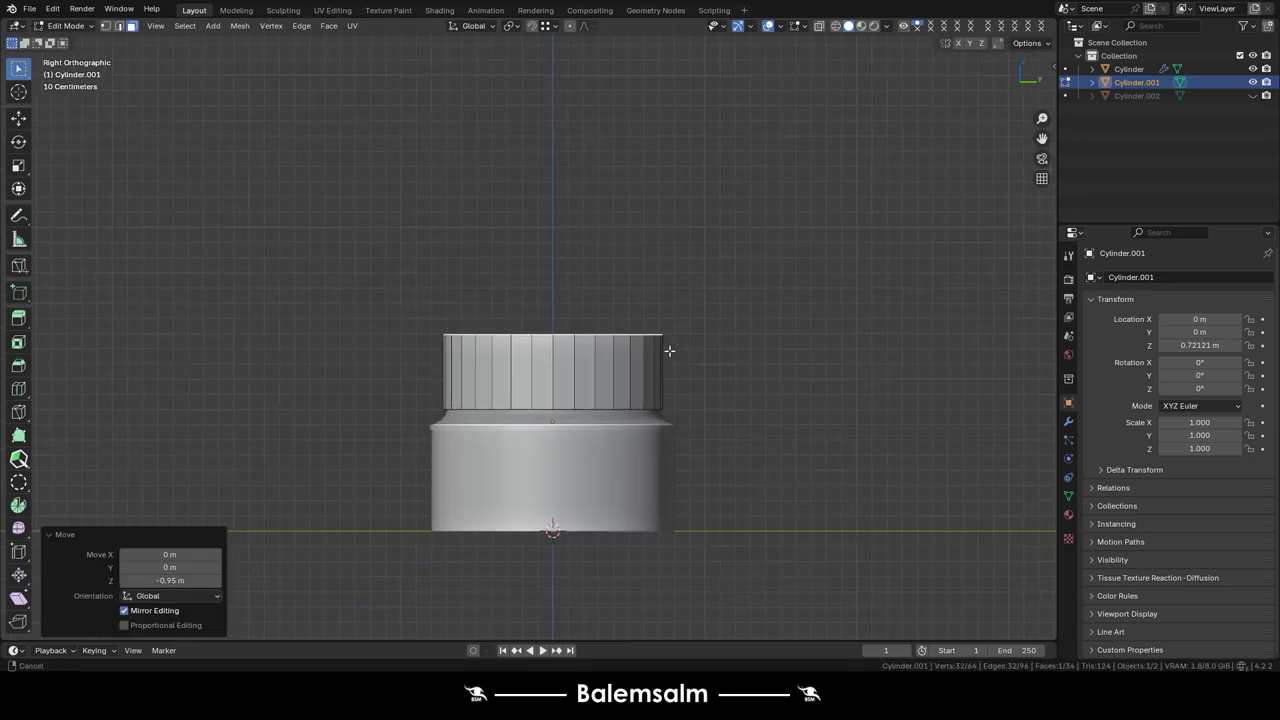
- Move the upper cylinder's top edge loop down to make a short section
scroll(668, 348, up, 4)
alt+click(629, 366)
mouse_move(668, 348)
middle_down()
mouse_move(629, 366)
mouse_move(760, 400)
middle_up()
key(KP_3)
key(g)
key(z)
alt+click(951, 374)
- Widen the top loop by 1.007 and add a horizontal loop cut to the upper cylinder
scroll(914, 420, up, 3)
key(s)
click(721, 343)
scroll(721, 343, down, 4)
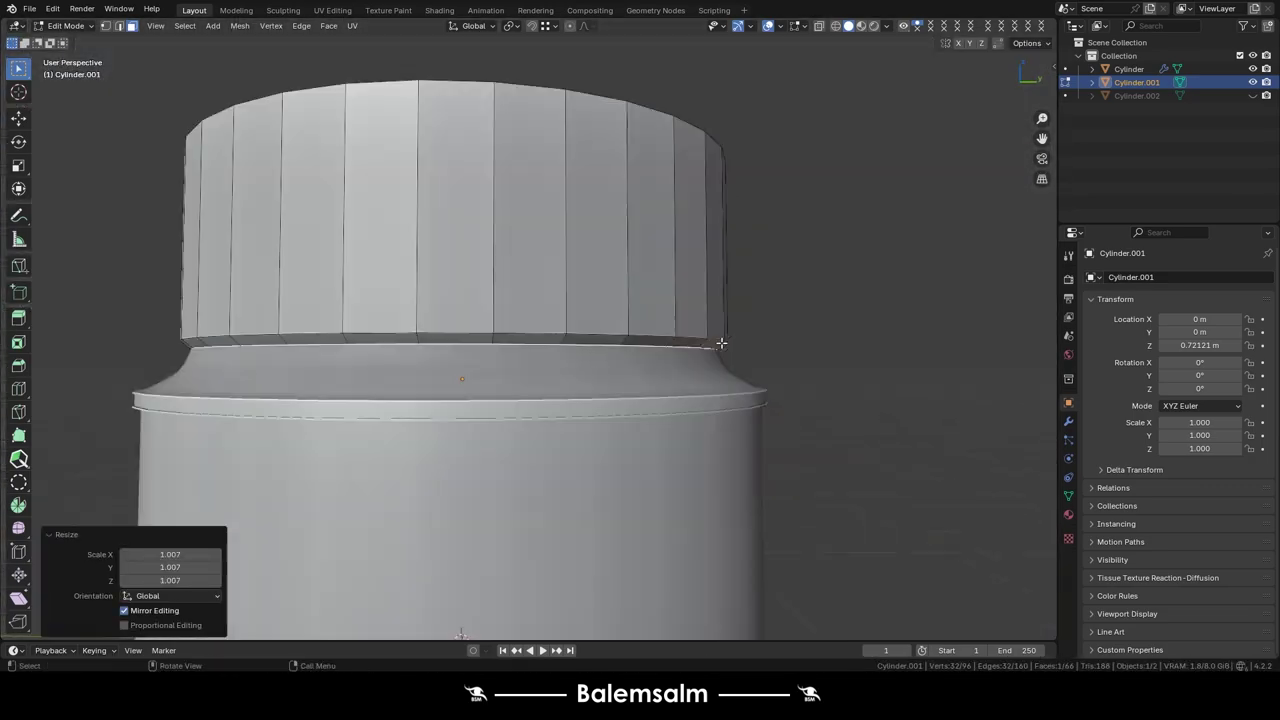
middle_drag(721, 343, 514, 311)
key(KP_1)
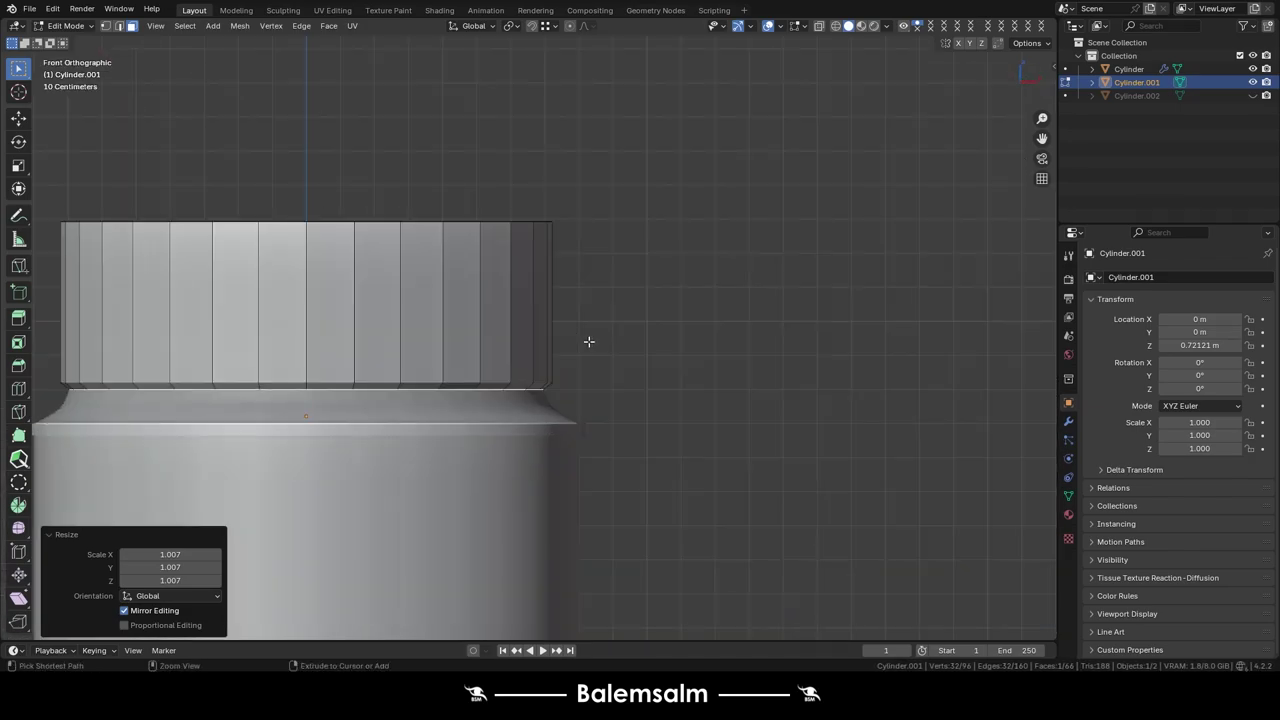
shift+middle_drag(589, 342, 846, 303)
key(ctrl+r)
click(656, 295)
- Separate the linked top part into its own object and view the drum from the front
key(l)
key(p)
key(Tab)
scroll(515, 371, up, 3)
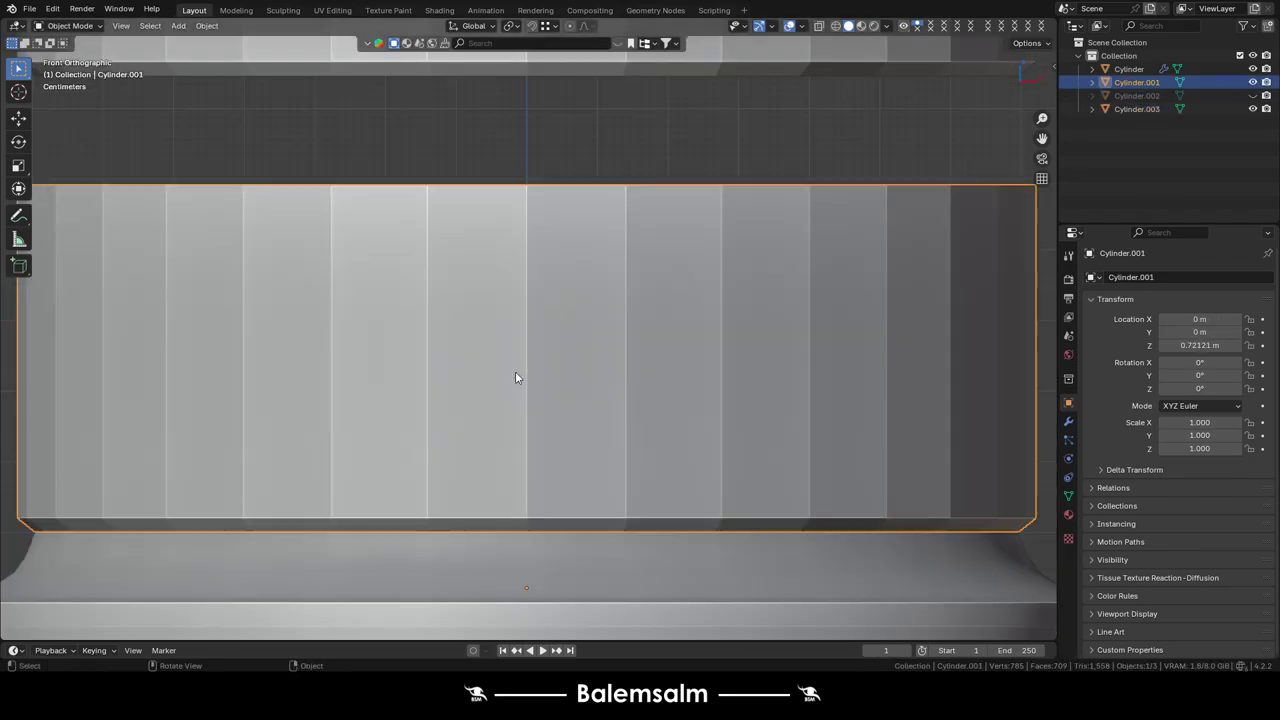
click(1027, 43)
scroll(519, 365, down, 3)
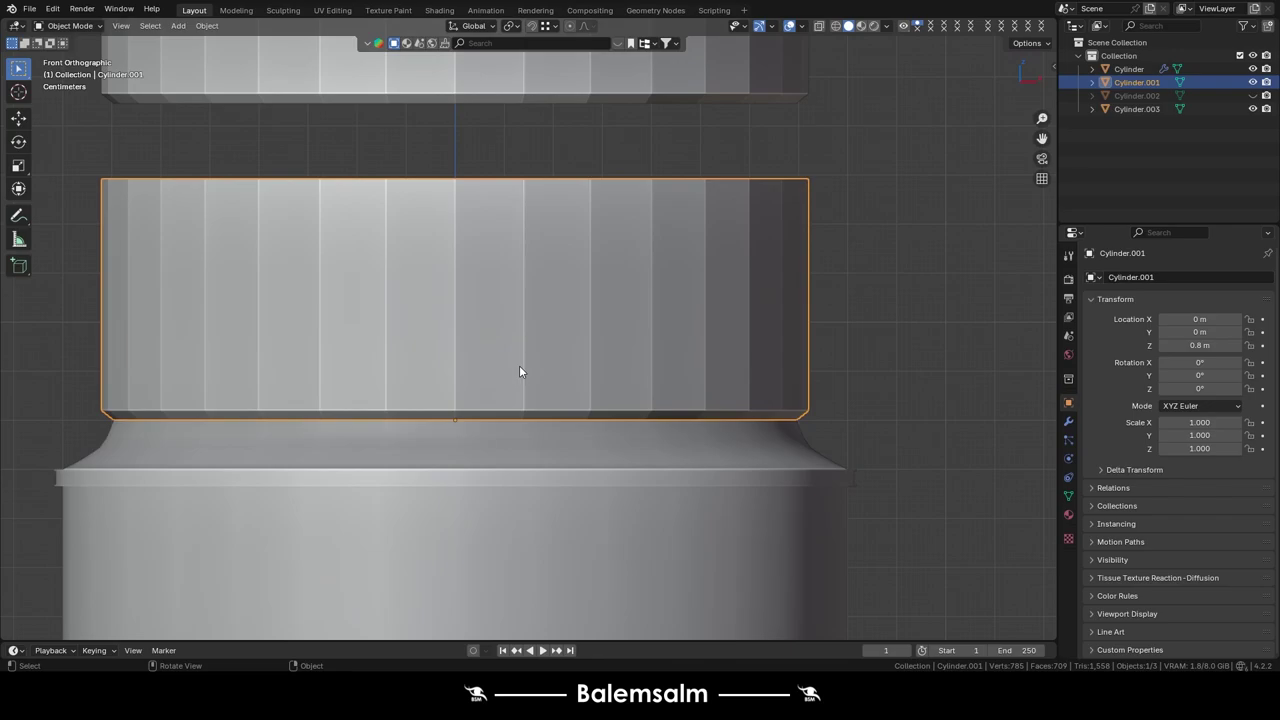
- Add a horizontal edge loop near the top of the middle drum
key(Tab)
key(ctrl+r)
click(593, 290)
click(596, 267)
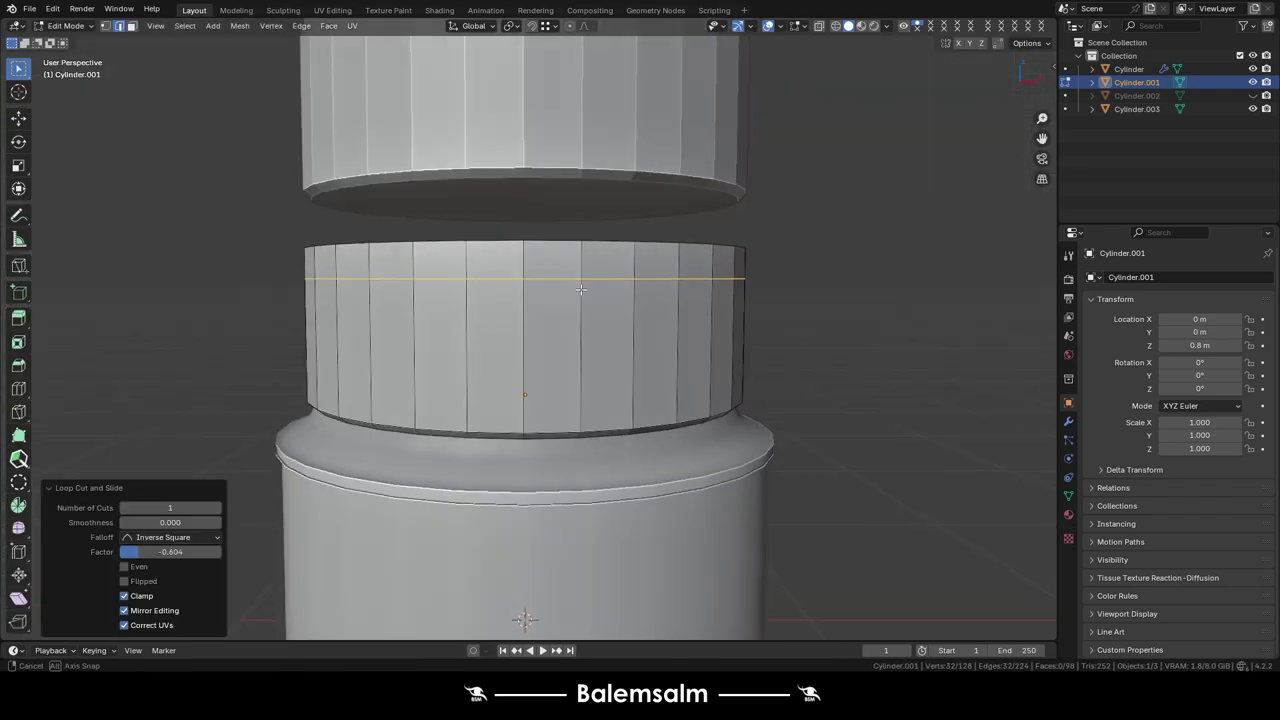
middle_drag(596, 267, 704, 304)
scroll(704, 304, up, 3)
- Bevel the drum's top rim and grid-fill the top cap
key(ctrl+b)
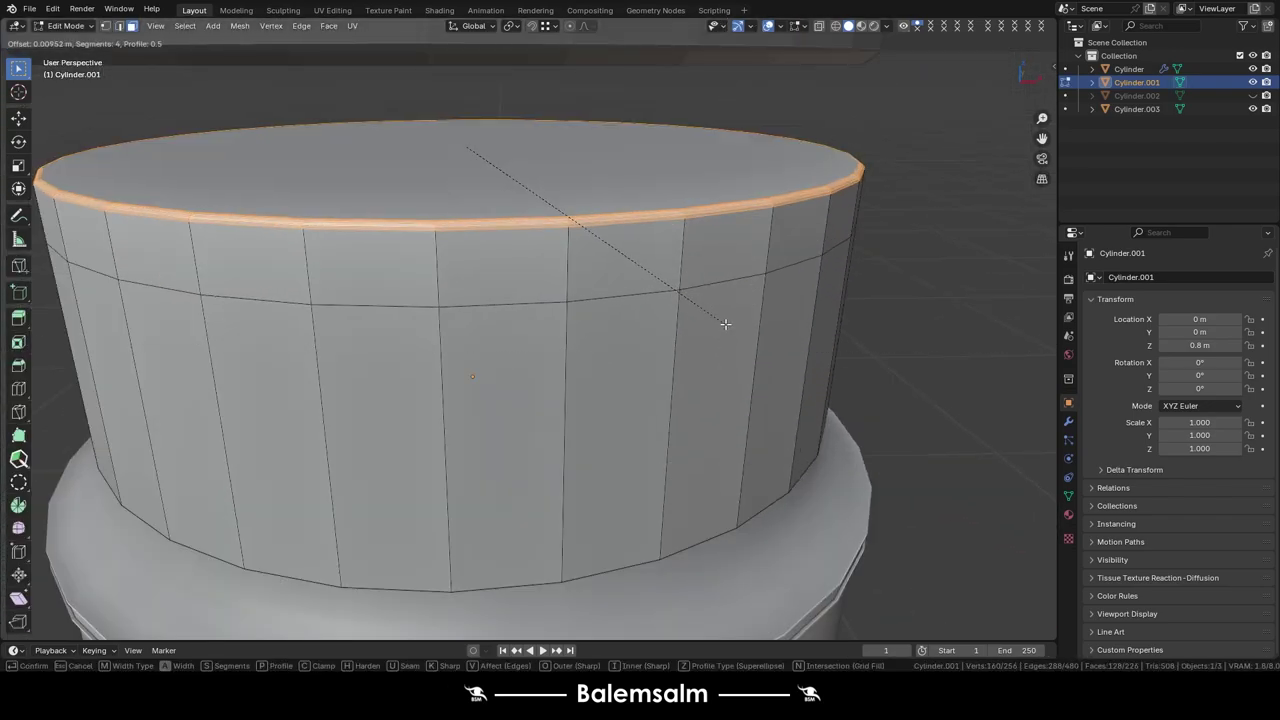
click(726, 325)
key(grave)
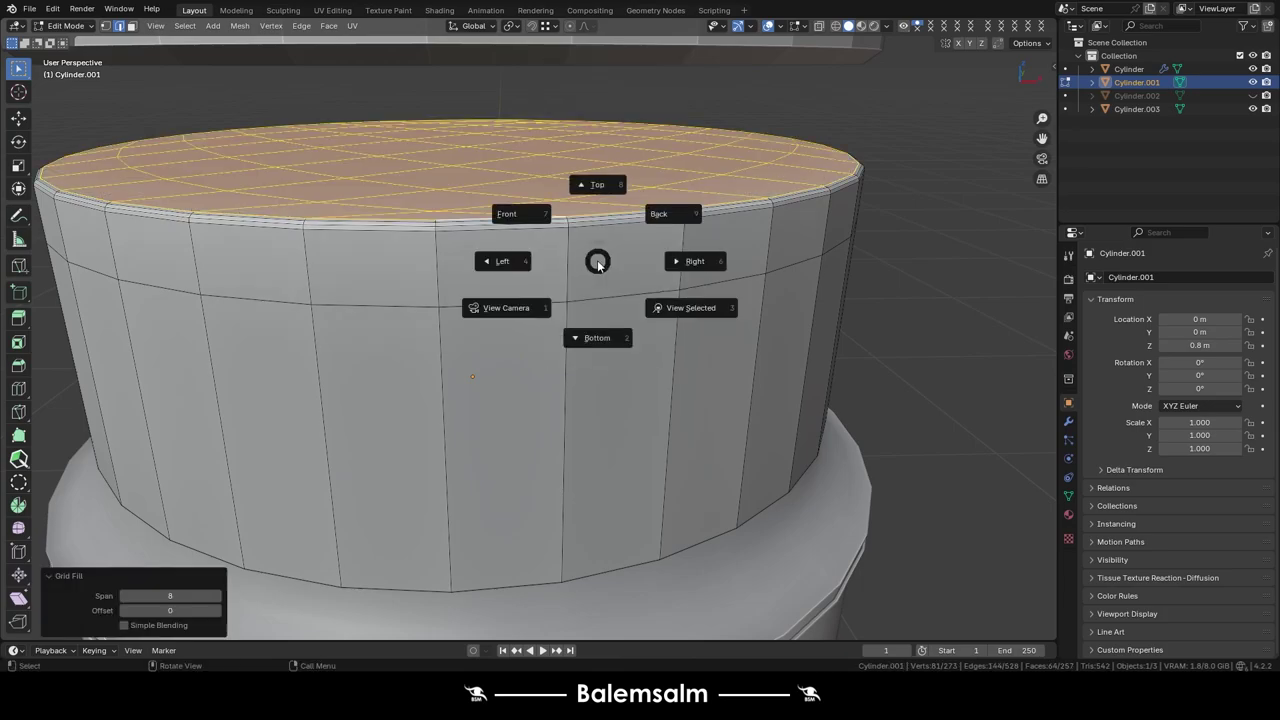
mouse_move(500, 450)
middle_down()
mouse_move(670, 432)
mouse_move(591, 210)
middle_up()
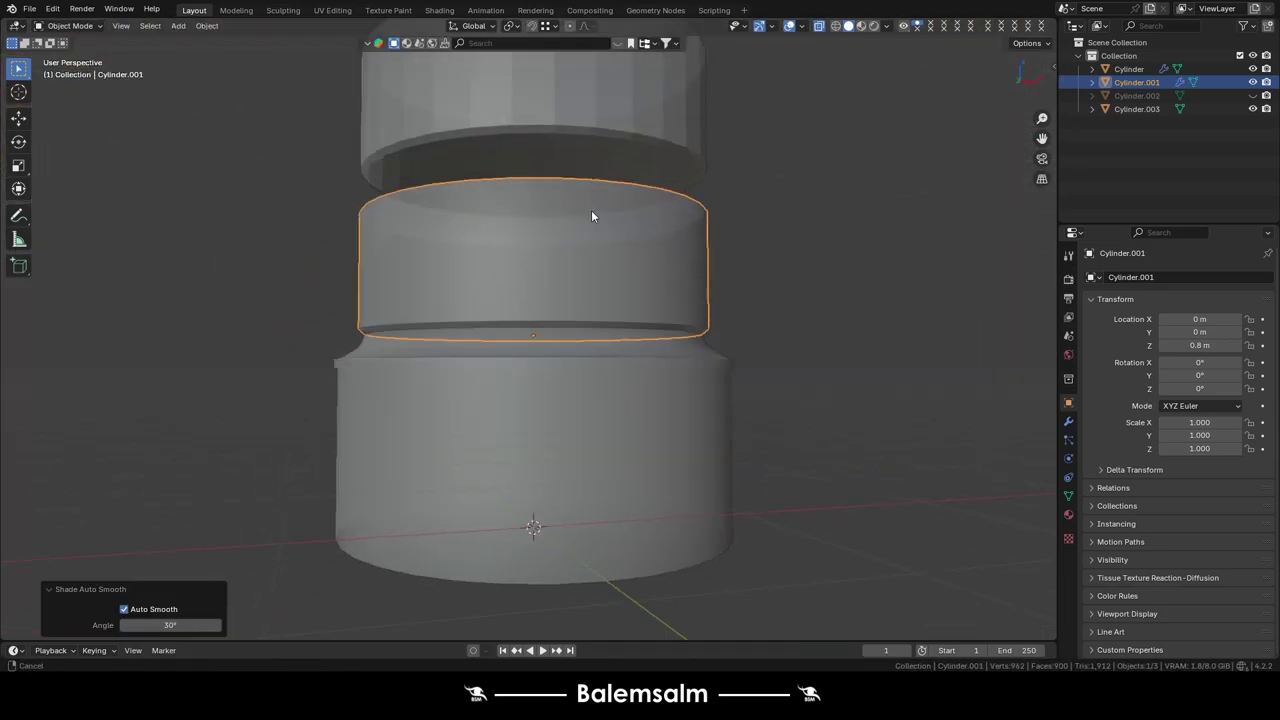
- Delete the drum's bottom cap and grid-fill the bottom opening
key(KP_Divide)
middle_drag(584, 360, 500, 334)
key(x)
key(ctrl+f)
click(740, 207)
key(grave)
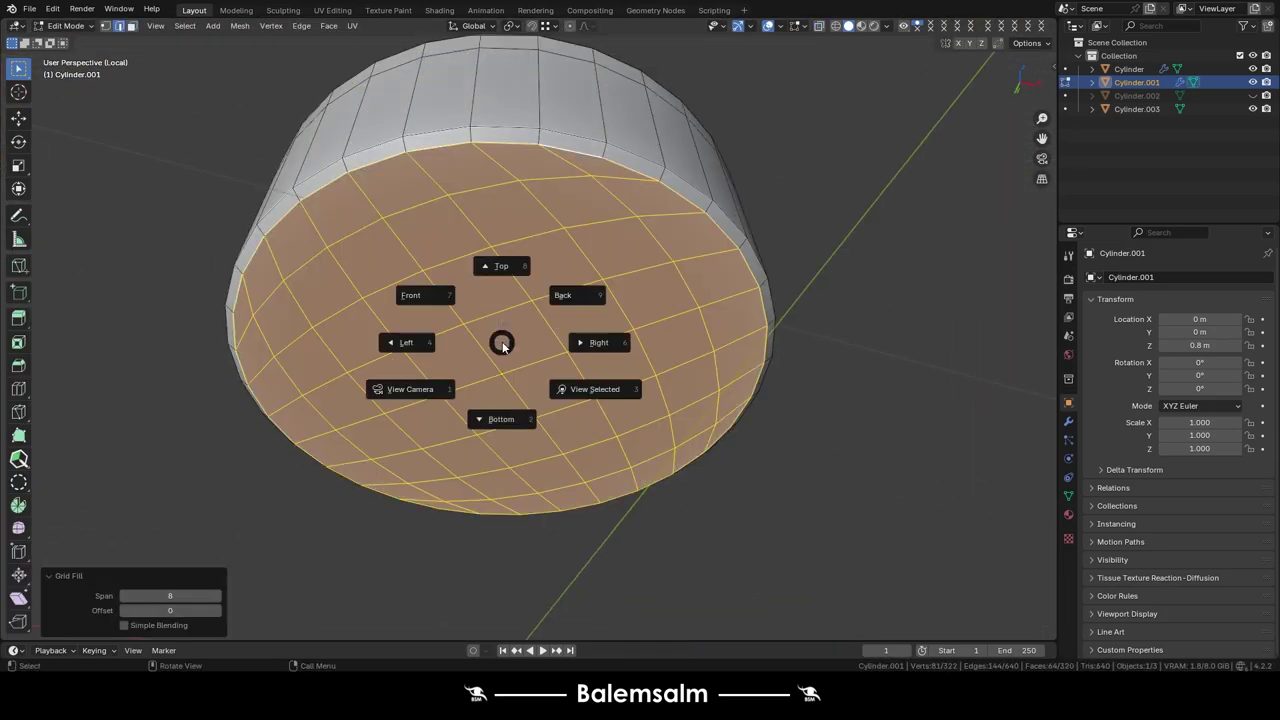
click(500, 420)
mouse_move(417, 395)
middle_down()
mouse_move(584, 357)
mouse_move(488, 290)
mouse_move(473, 217)
middle_up()
- Box-select one half of the drum from top view and delete it for mirroring
key(Tab)
key(KP_Divide)
key(Tab)
key(KP_7)
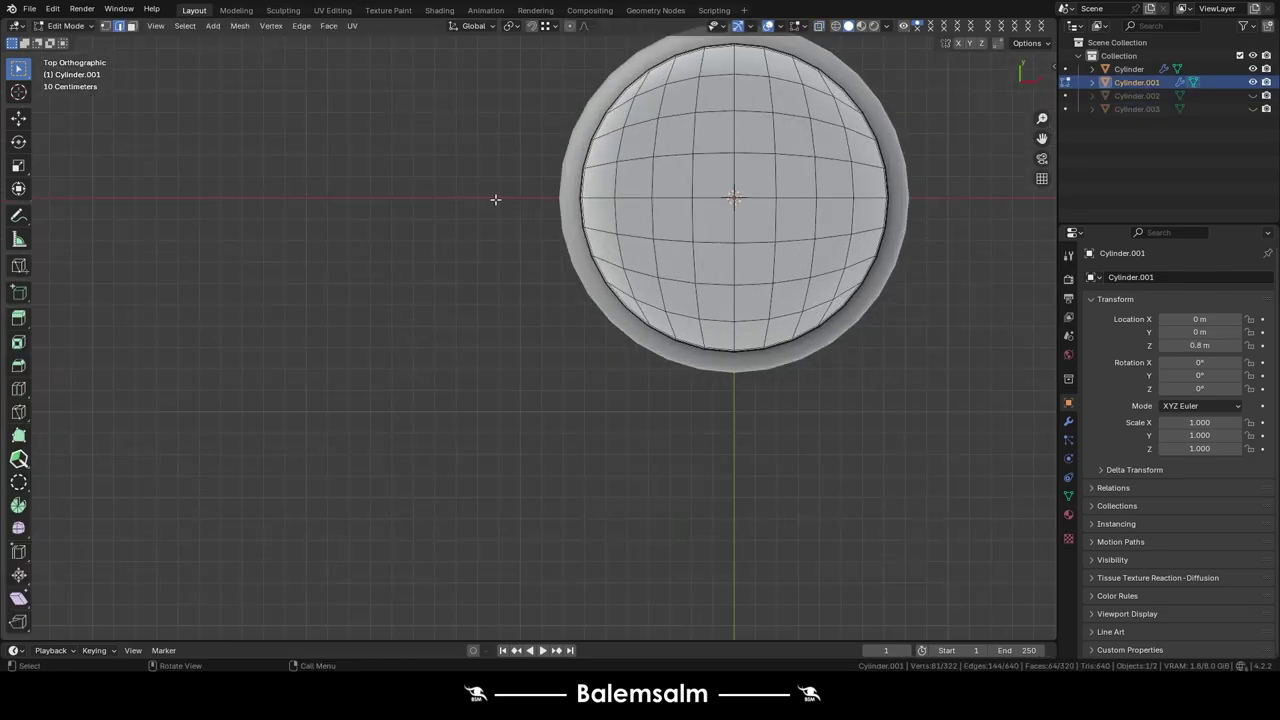
drag(363, 134, 672, 277)
key(x)
click(614, 272)
key(Tab)
middle_drag(614, 272, 800, 330)
click(1069, 425)
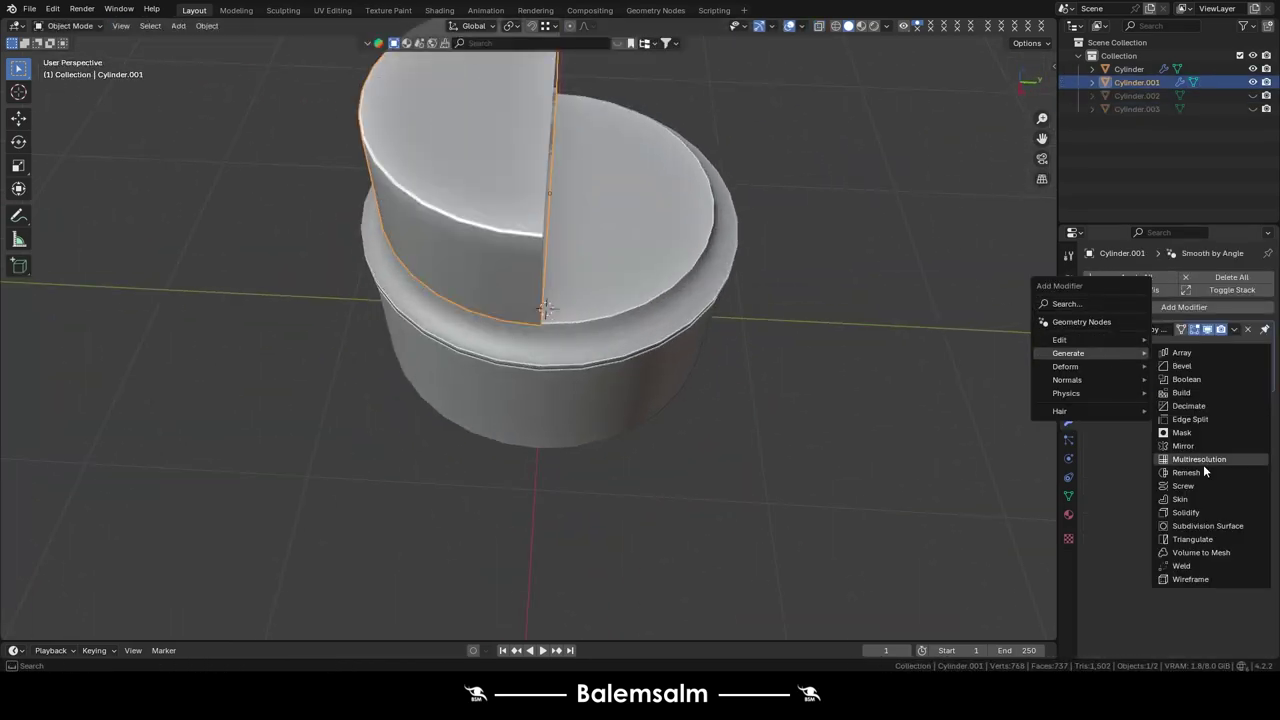
- Add a Mirror modifier on Y to the drum with Clipping enabled
click(1185, 445)
click(1162, 413)
key(grave)
click(703, 203)
- Select the block of central front faces for the rectangular window opening
key(Tab)
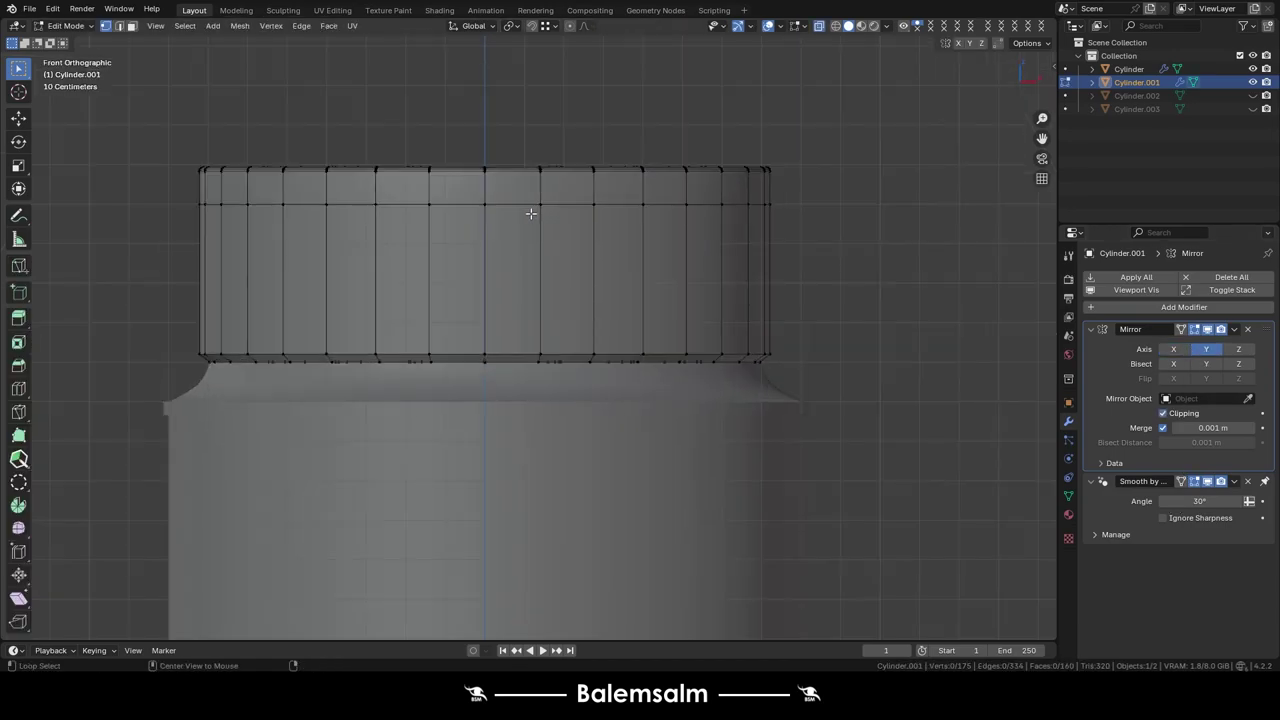
key(3)
click(539, 249)
key(b)
drag(562, 262, 406, 378)
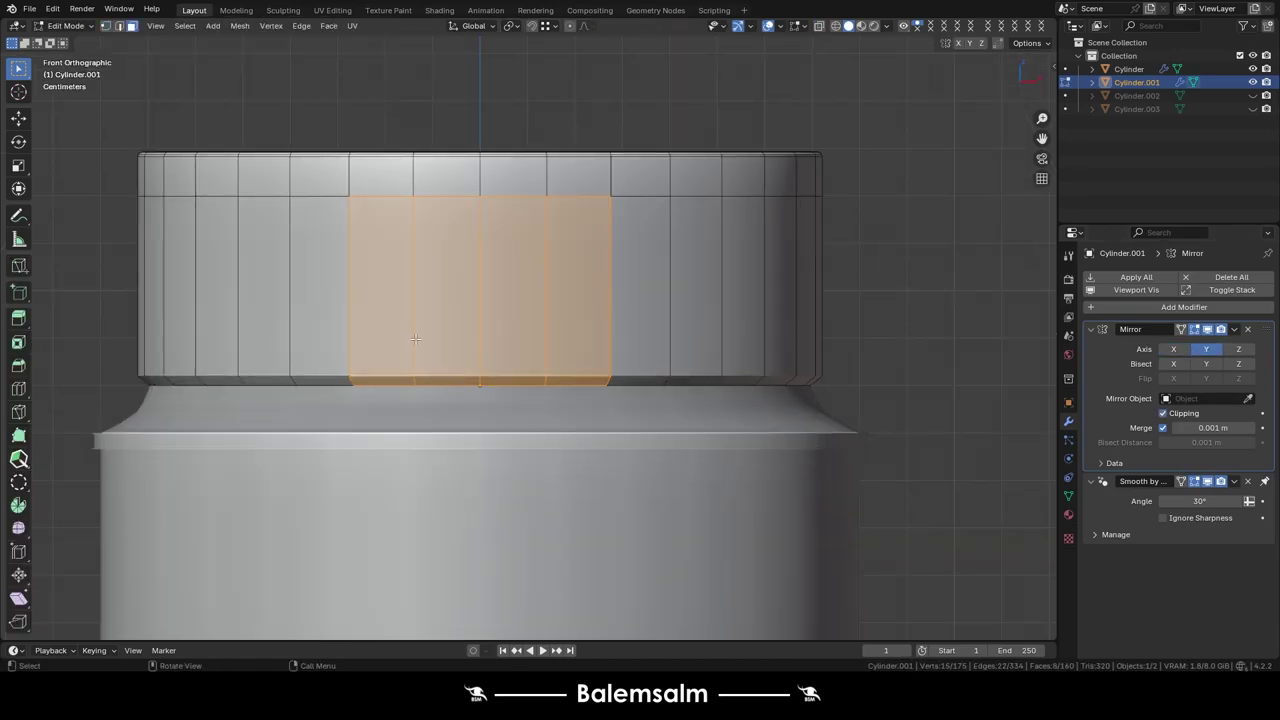
middle_drag(415, 338, 357, 360)
scroll(400, 400, down, 2)
scroll(400, 400, up, 1)
key(b)
drag(575, 363, 380, 421)
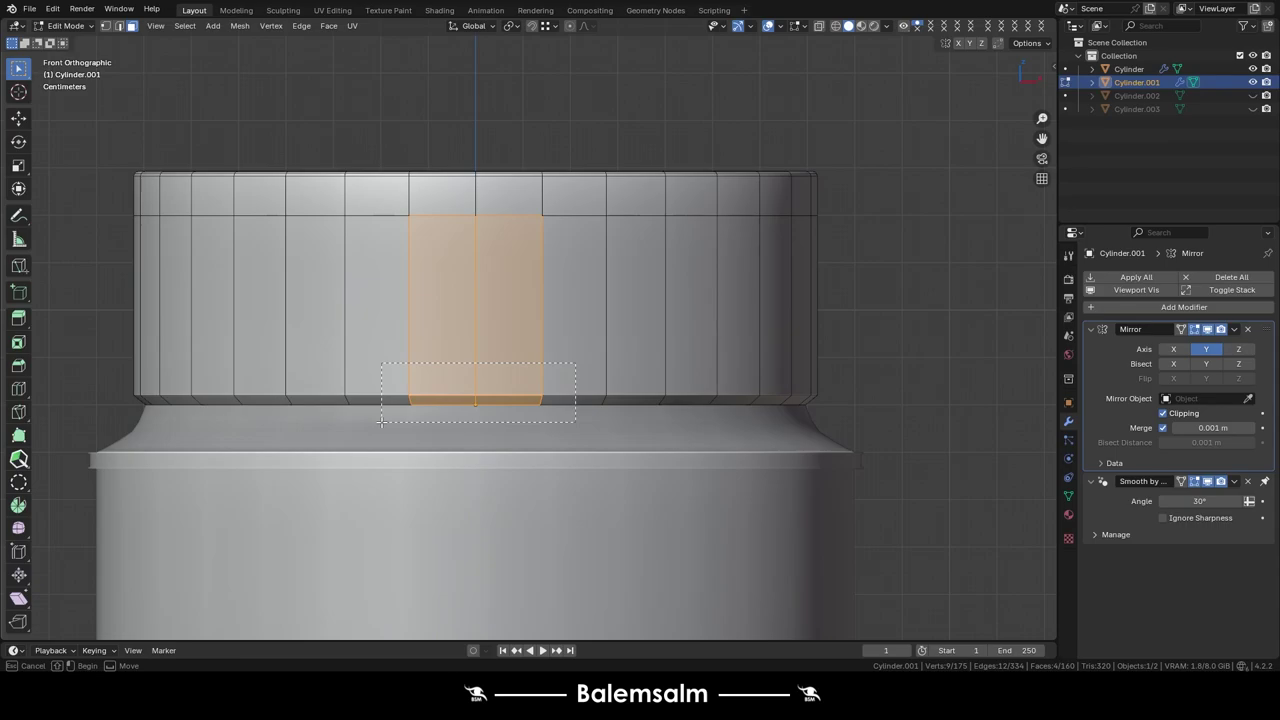
scroll(500, 486, down, 3)
scroll(500, 486, up, 5)
mouse_move(651, 480)
middle_down()
mouse_move(663, 358)
mouse_move(486, 500)
middle_up()
- Extrude the opening's edge inward along Z to start the recess wall
key(2)
ctrl+click(628, 365)
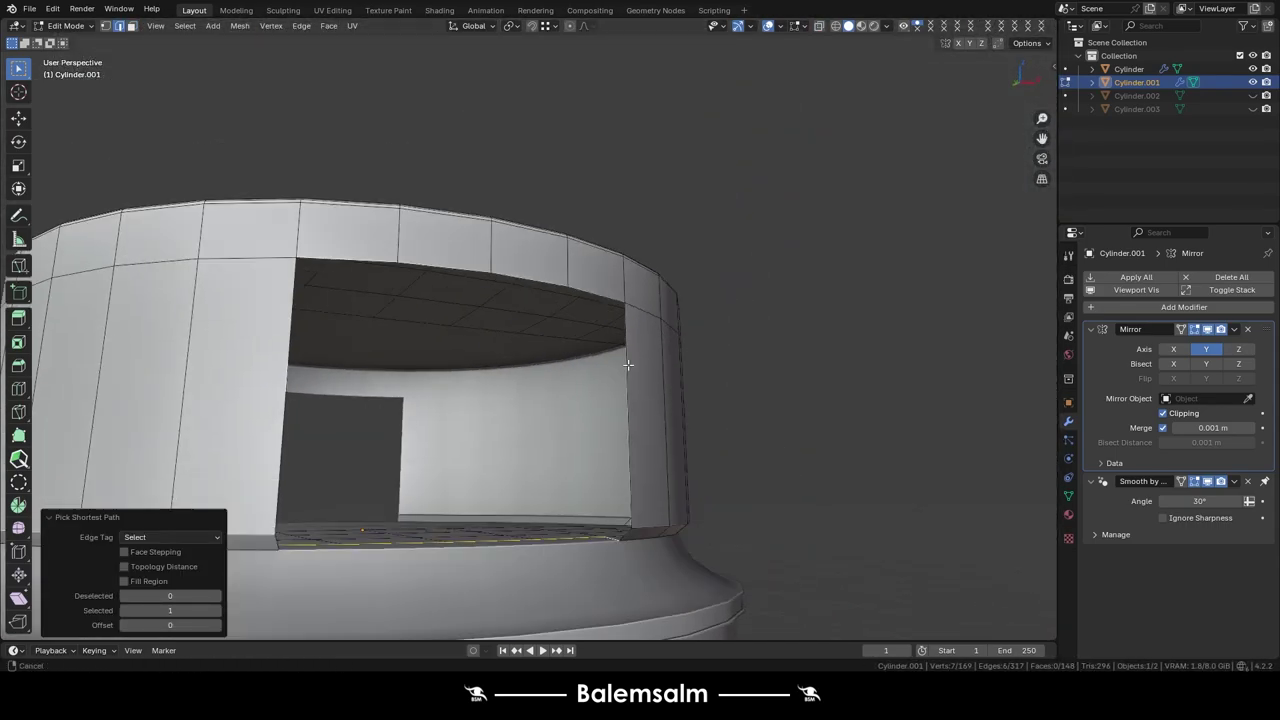
mouse_move(628, 365)
middle_down()
mouse_move(530, 237)
mouse_move(428, 192)
mouse_move(522, 242)
mouse_move(749, 197)
middle_up()
click(530, 237)
key(e)
key(z)
click(428, 192)
click(420, 153)
- Extrude the opening's edge along X and vertex-slide it to form the window frame
key(2)
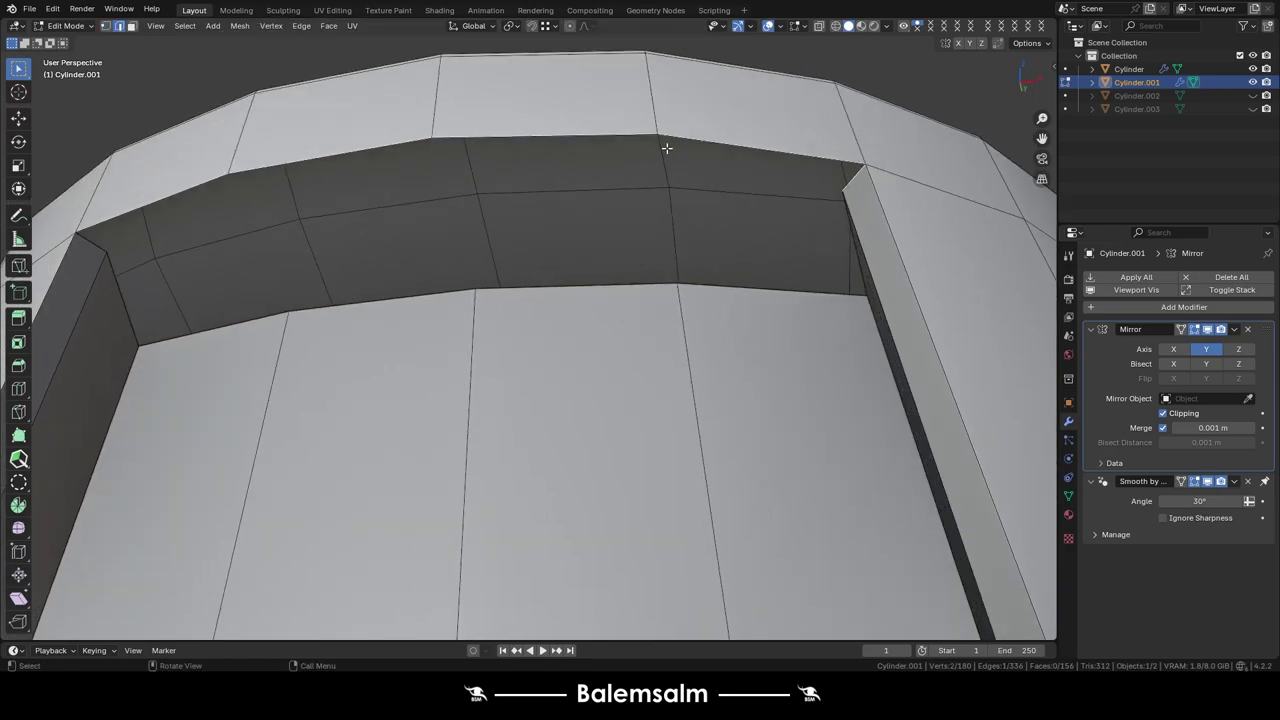
key(e)
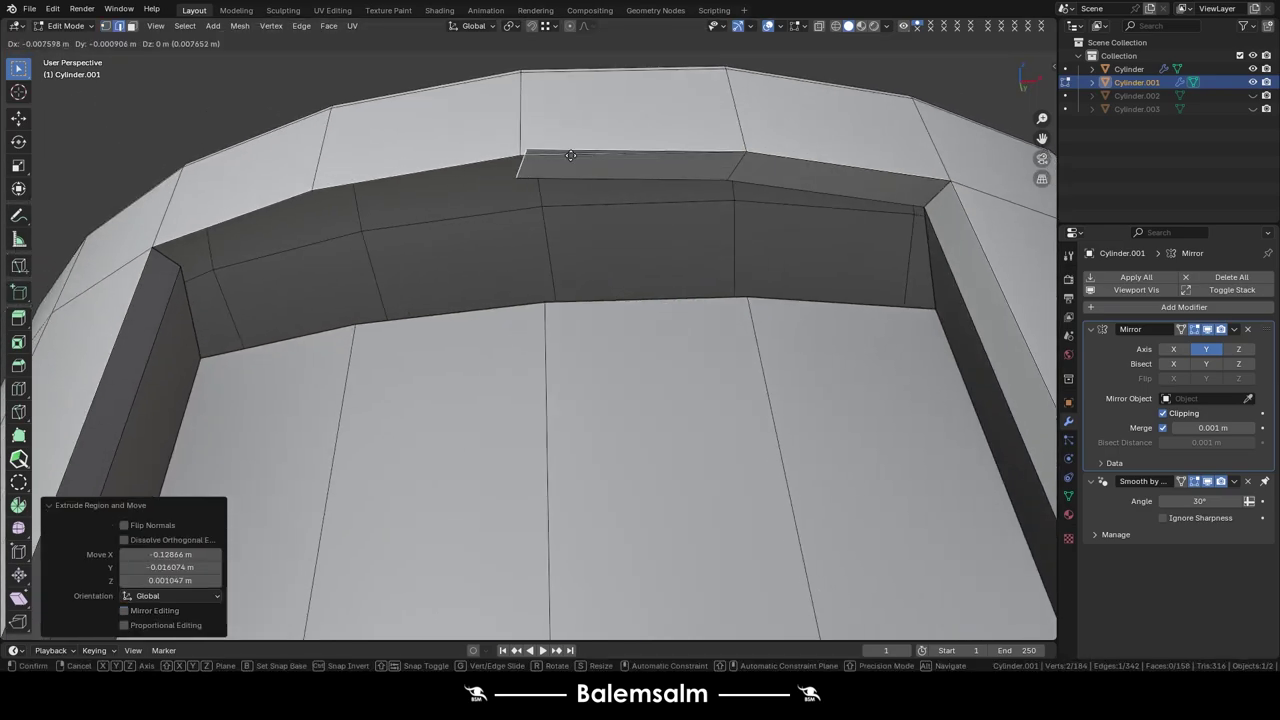
click(580, 178)
middle_drag(580, 178, 533, 197)
key(x)
click(410, 210)
mouse_move(410, 210)
middle_down()
mouse_move(560, 200)
mouse_move(523, 229)
mouse_move(739, 266)
mouse_move(497, 190)
middle_up()
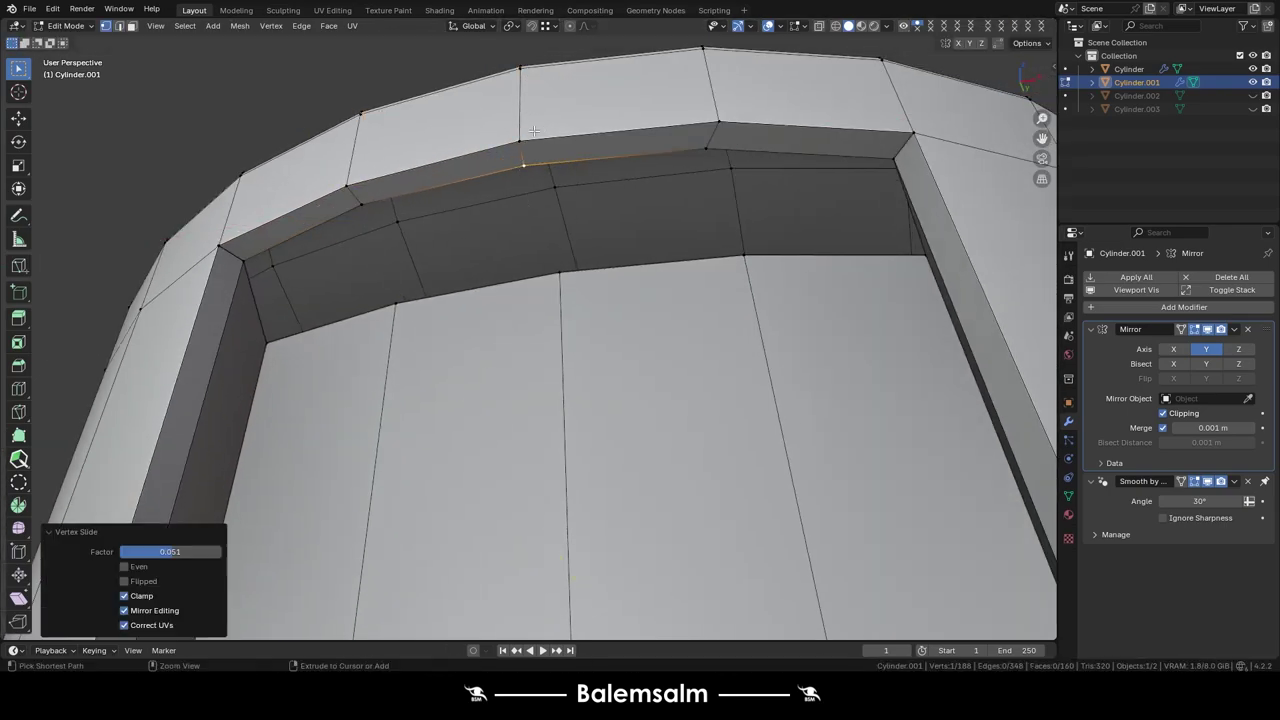
click(726, 119)
mouse_move(726, 119)
middle_down()
mouse_move(780, 126)
mouse_move(714, 234)
mouse_move(657, 134)
middle_up()
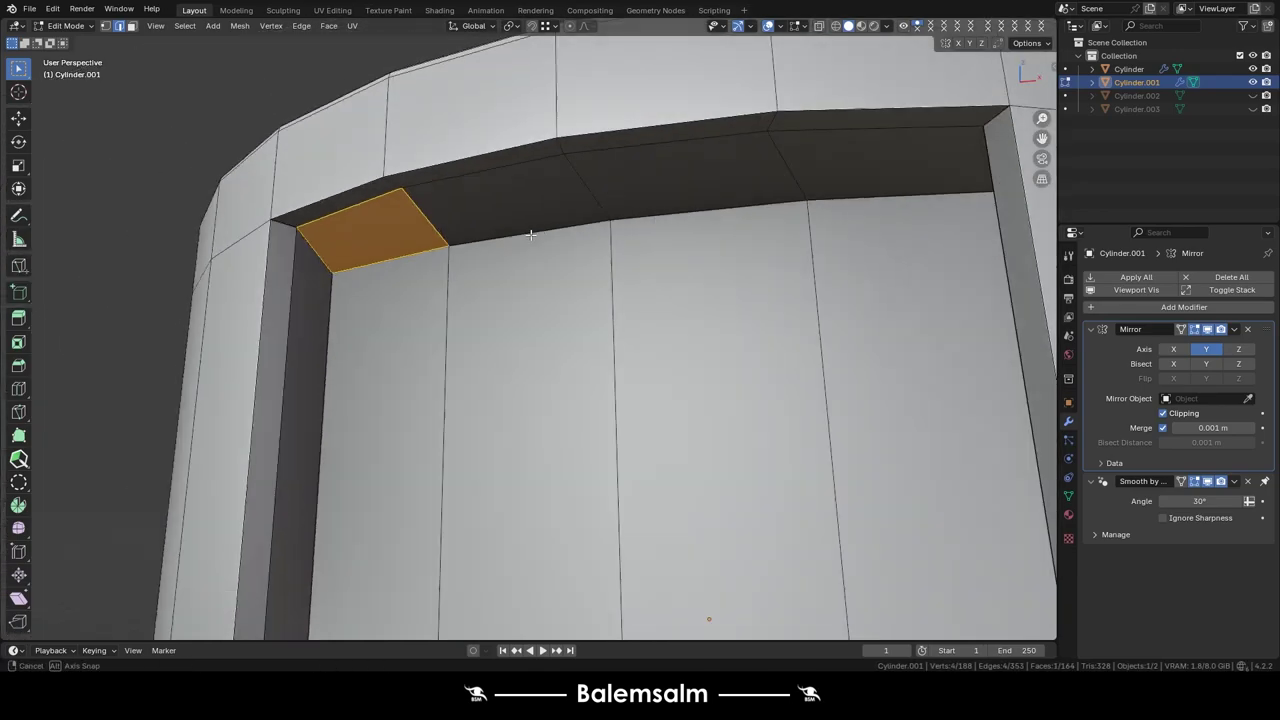
- Merge overlapping vertices by distance and add a loop cut around the drum's top
key(a)
key(m)
click(429, 220)
middle_drag(429, 220, 329, 312)
key(ctrl+r)
click(557, 248)
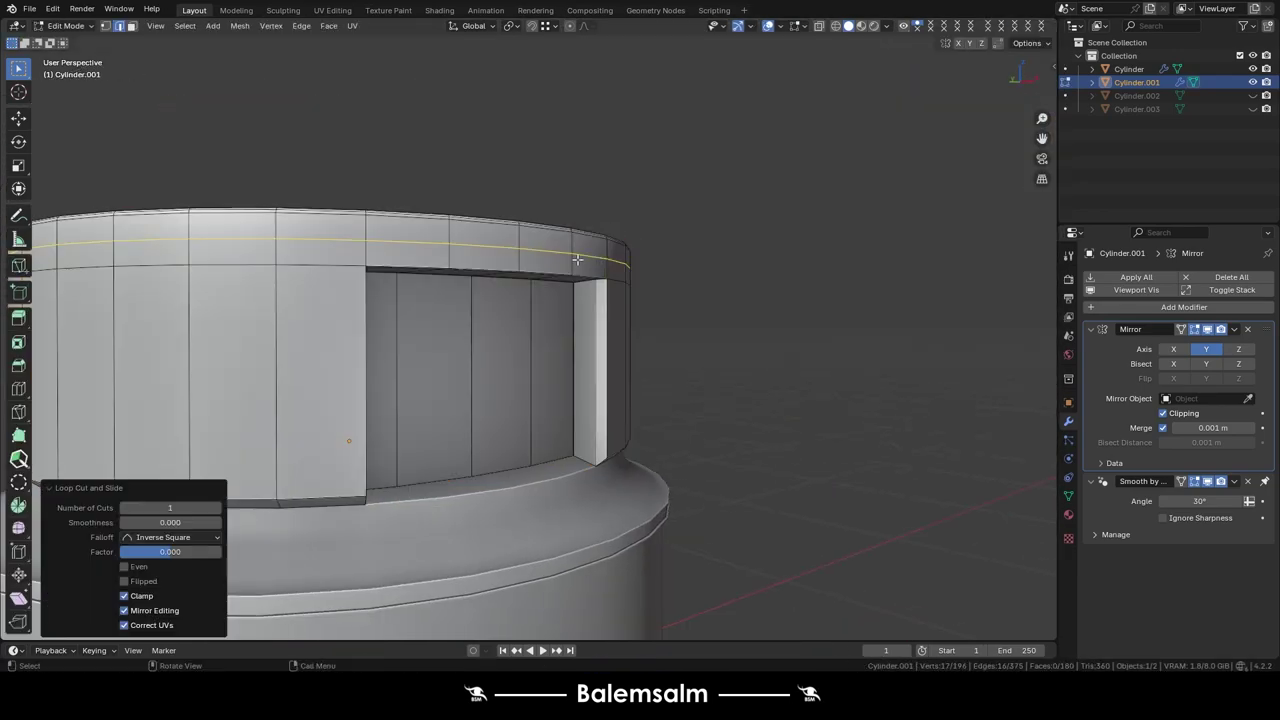
key(a)
key(Tab)
key(Tab)
scroll(714, 320, up, 5)
- Select the window's bottom edges and move them to shape the lower frame
key(alt+a)
middle_drag(540, 318, 709, 291)
scroll(600, 300, down, 5)
scroll(600, 300, up, 5)
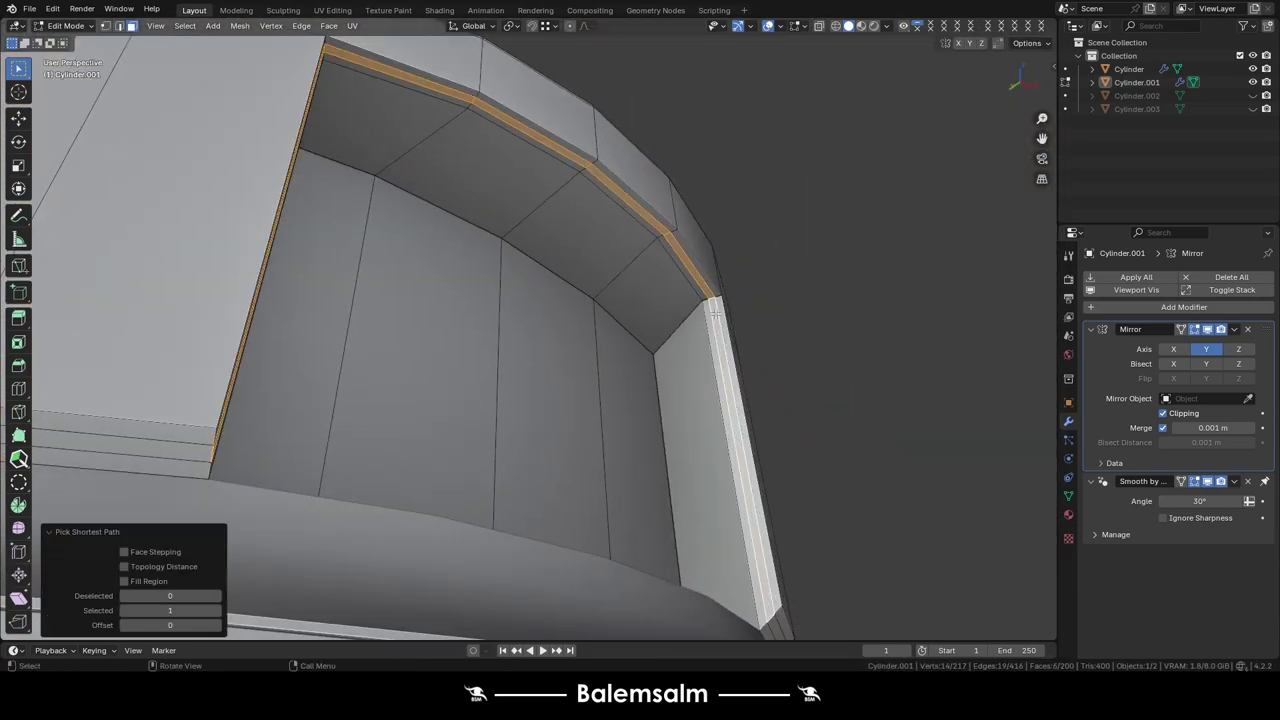
scroll(718, 372, up, 4)
middle_drag(718, 372, 657, 266)
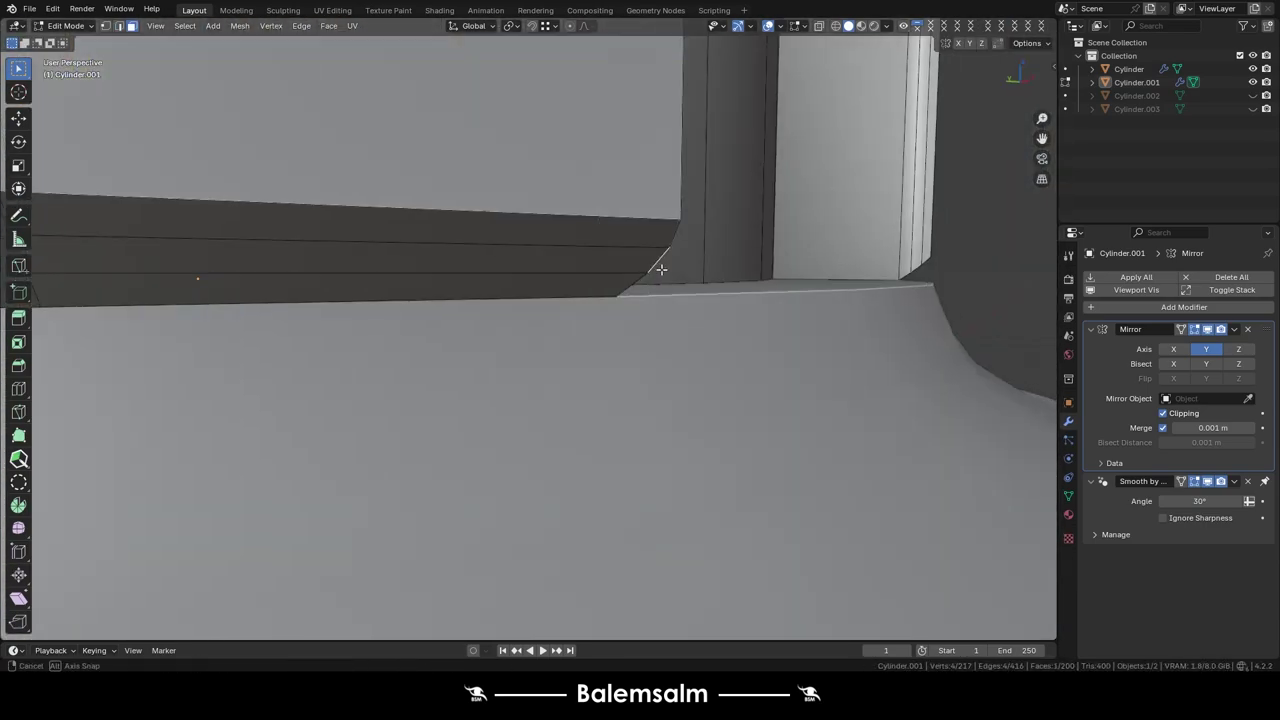
shift+click(905, 284)
click(744, 352)
scroll(611, 358, down, 5)
middle_drag(611, 358, 574, 255)
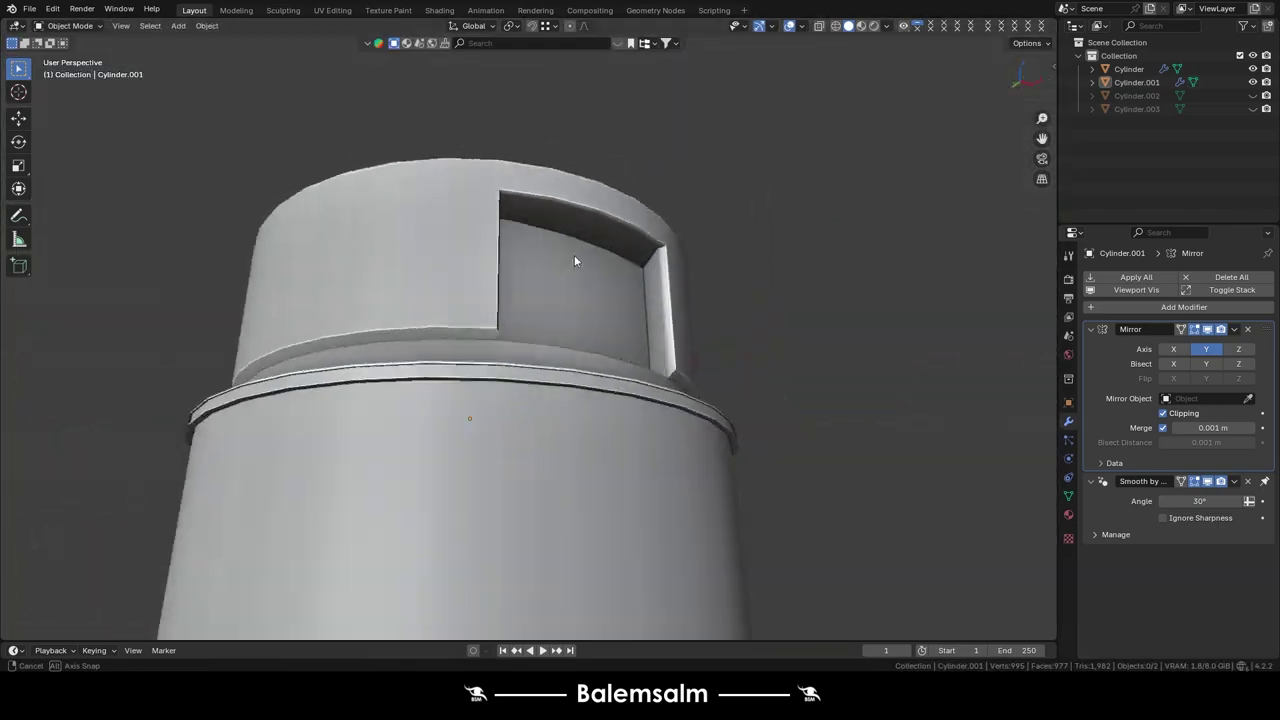
scroll(533, 328, up, 6)
mouse_move(533, 328)
middle_down()
mouse_move(395, 293)
mouse_move(495, 347)
middle_up()
- Separate the linked window faces into a new object and edge-slide them into place
key(p)
key(Tab)
key(Tab)
middle_drag(751, 326, 969, 47)
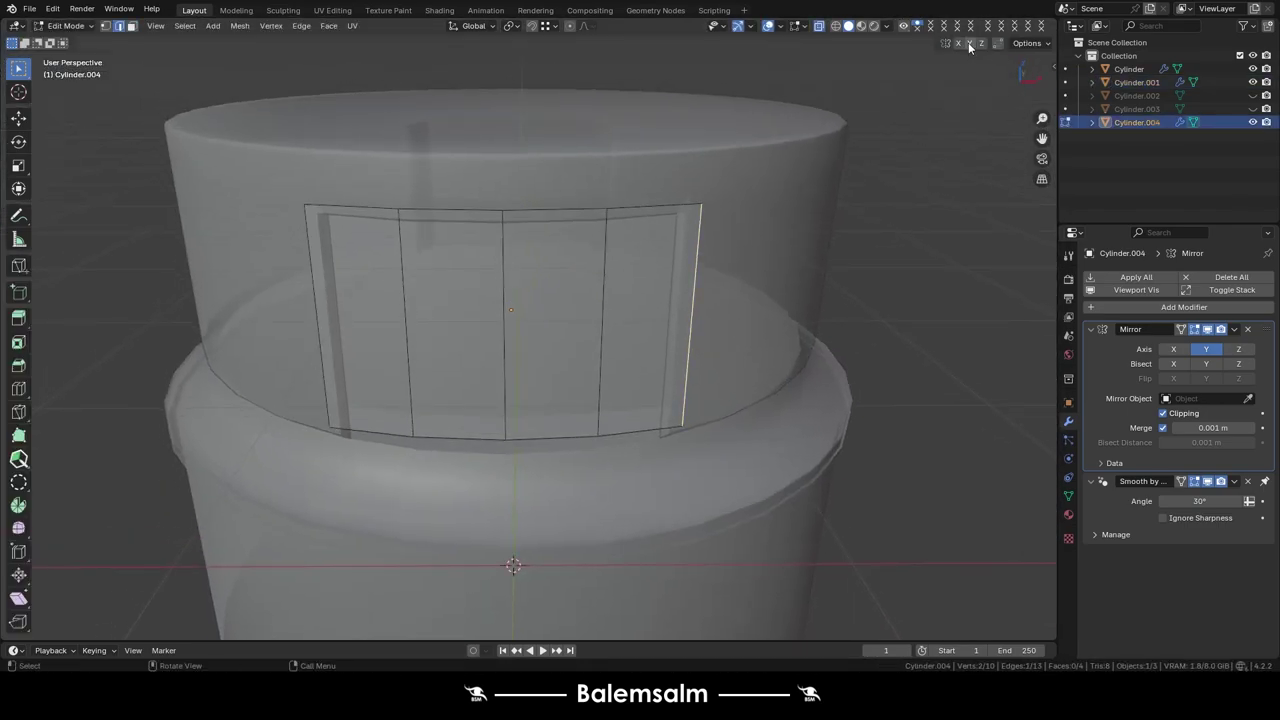
click(731, 384)
middle_drag(731, 384, 603, 329)
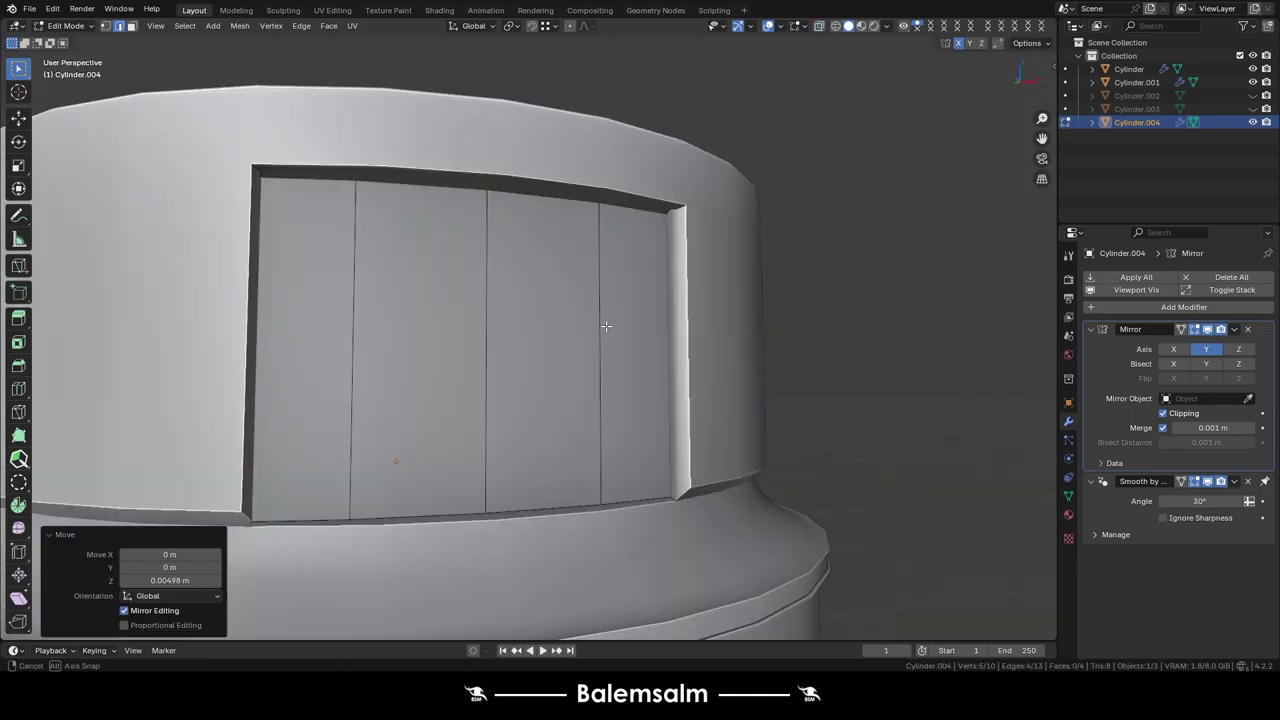
- Lower the window's bottom edge loop along Z
alt+click(600, 372)
key(g)
key(z)
click(684, 346)
scroll(600, 330, down, 4)
scroll(597, 317, up, 5)
scroll(562, 326, up, 2)
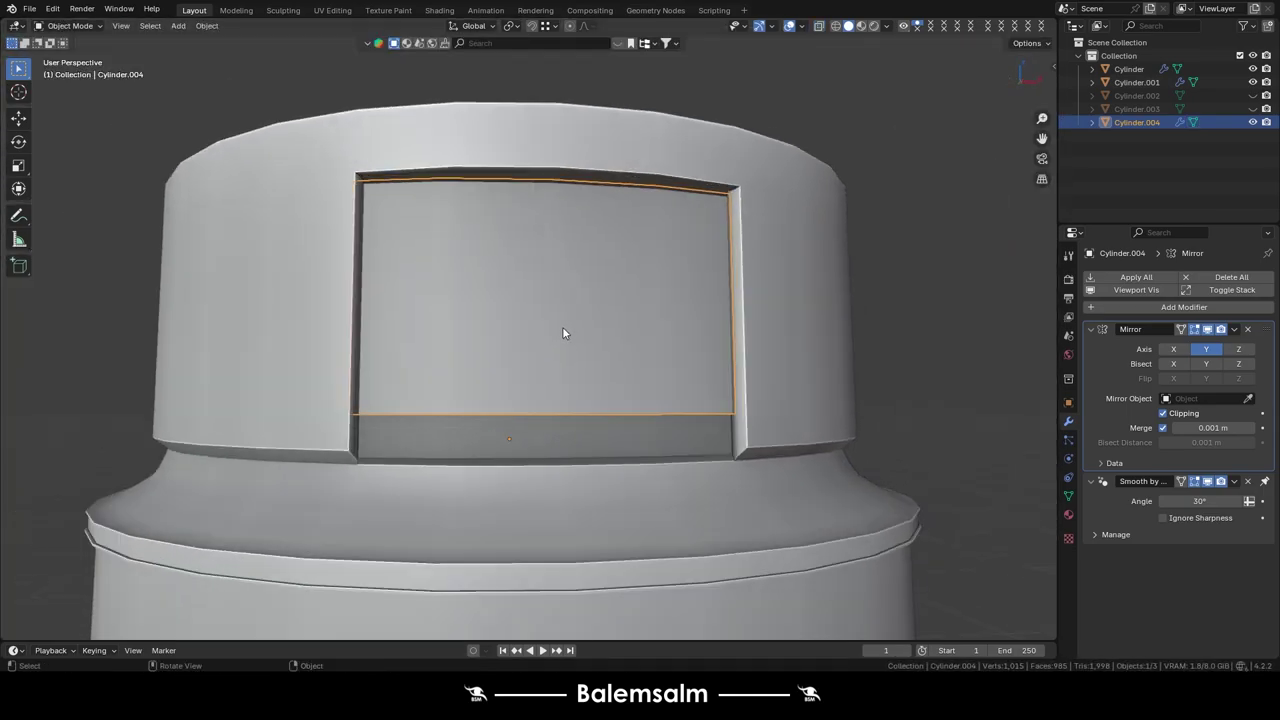
scroll(557, 435, up, 2)
middle_drag(619, 353, 560, 300)
- Add a horizontal loop across the window and nudge the bottom edge along its normal
key(ctrl+r)
click(545, 283)
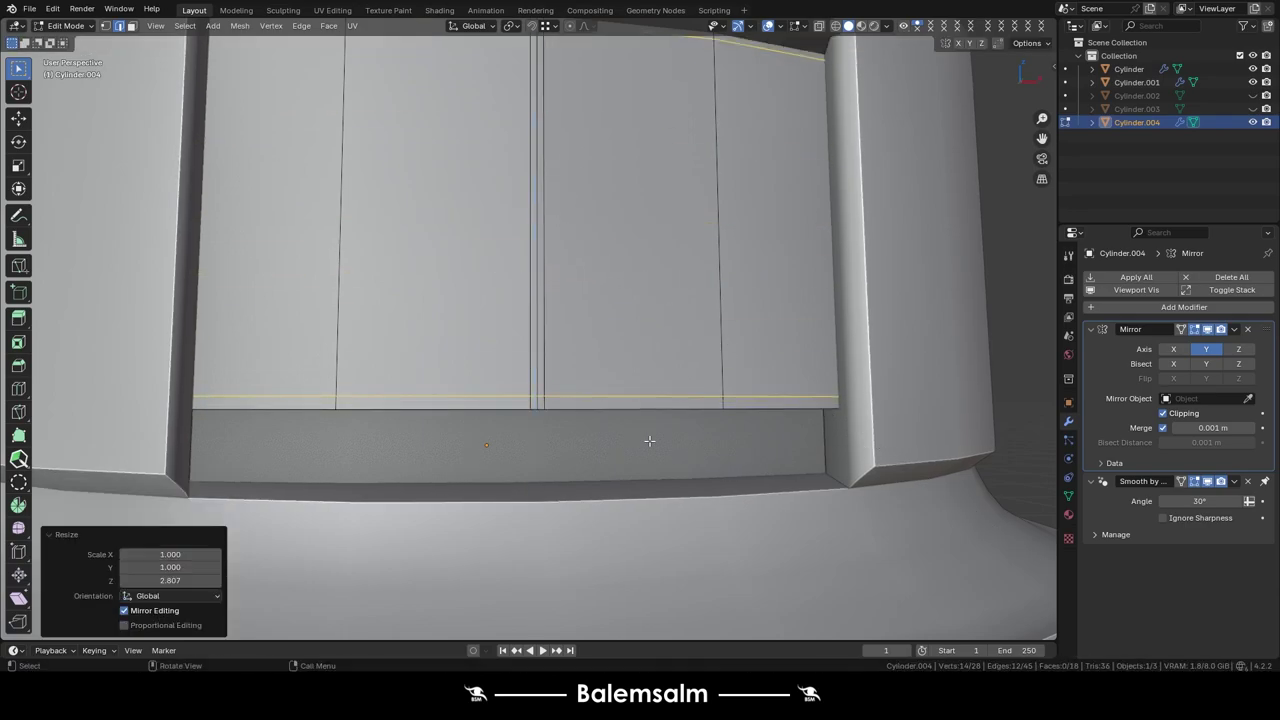
alt+click(686, 457)
mouse_move(622, 390)
middle_down()
mouse_move(686, 457)
mouse_move(714, 306)
middle_up()
alt+click(443, 346)
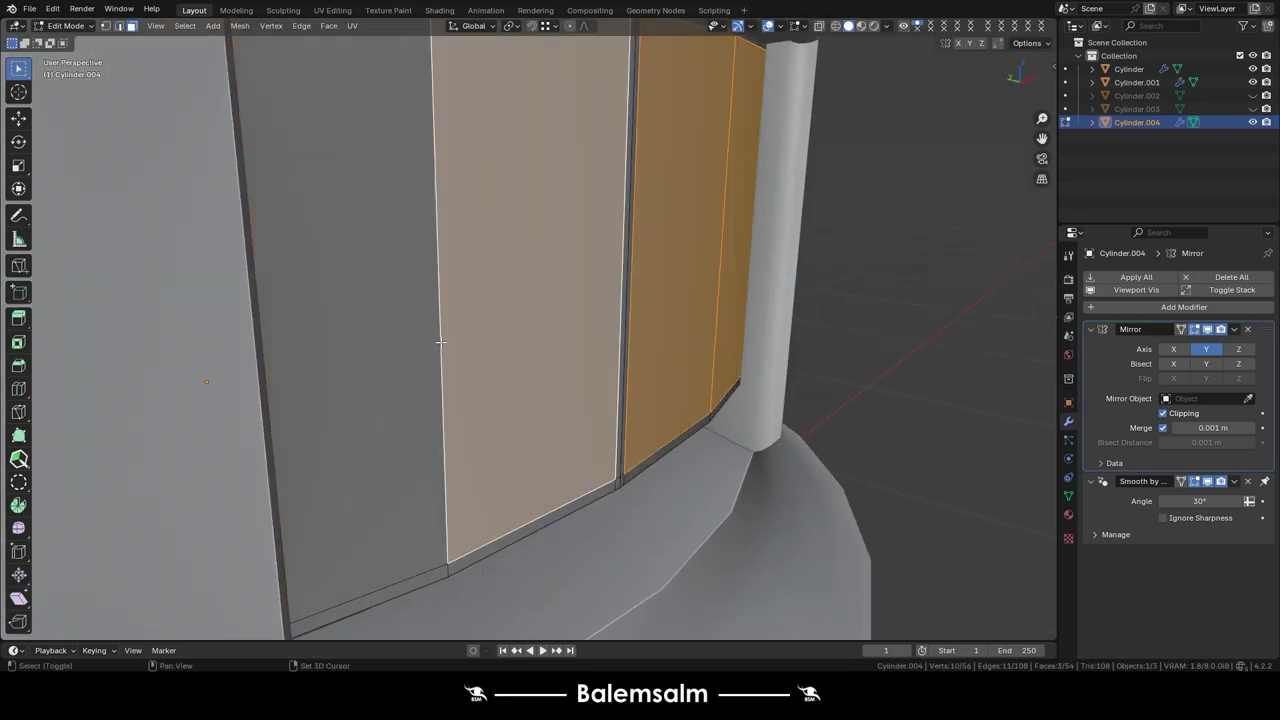
mouse_move(443, 346)
middle_down()
mouse_move(542, 313)
mouse_move(650, 450)
middle_up()
alt+click(657, 451)
key(g)
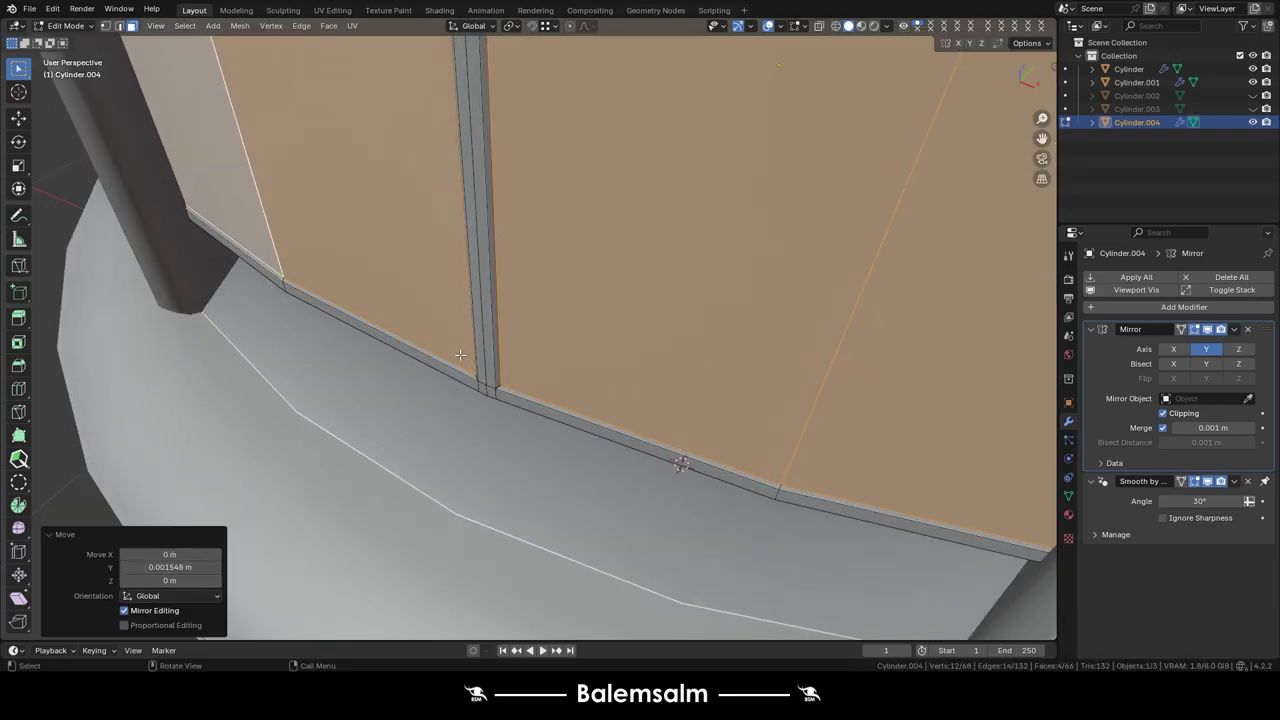
key(g)
key(z)
key(z)
click(437, 346)
- Extrude the window's bottom strip of faces to form the second pane
alt+click(651, 443)
scroll(651, 443, down, 5)
mouse_move(651, 443)
middle_down()
mouse_move(723, 406)
mouse_move(530, 298)
middle_up()
scroll(723, 406, up, 5)
key(e)
click(474, 297)
- Return to the main drum object and resume editing its mesh
key(Tab)
scroll(532, 282, down, 5)
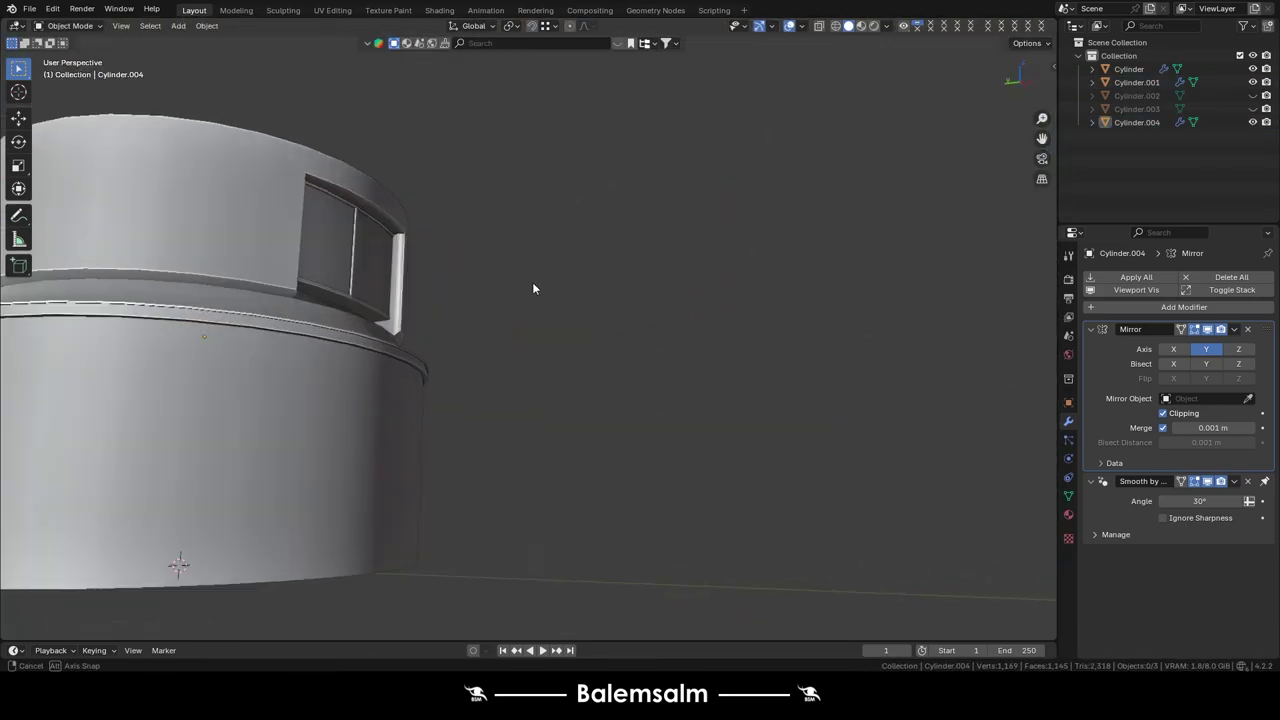
scroll(562, 314, down, 2)
click(562, 314)
scroll(562, 314, up, 5)
key(Tab)
key(ctrl+r)
- Loop-cut a strip beneath the window panes and push its faces inward as a recessed panel
click(437, 420)
key(grave)
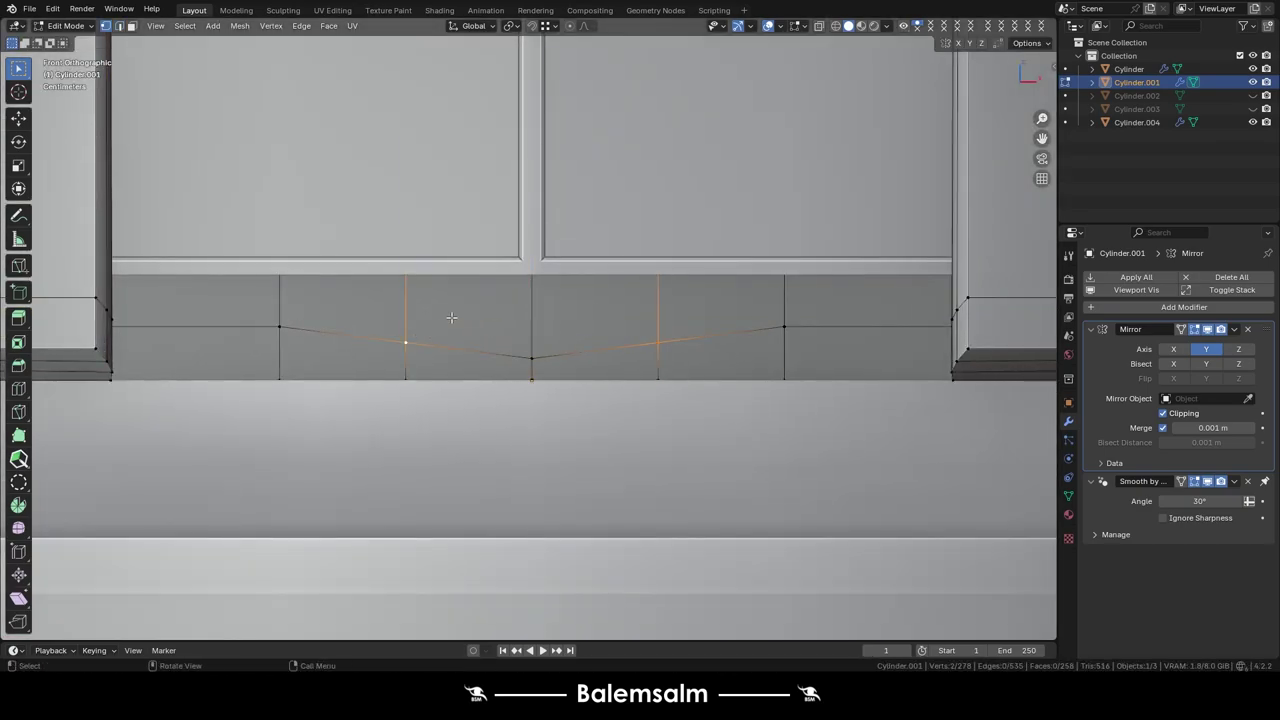
ctrl+click(697, 320)
middle_drag(697, 320, 1175, 418)
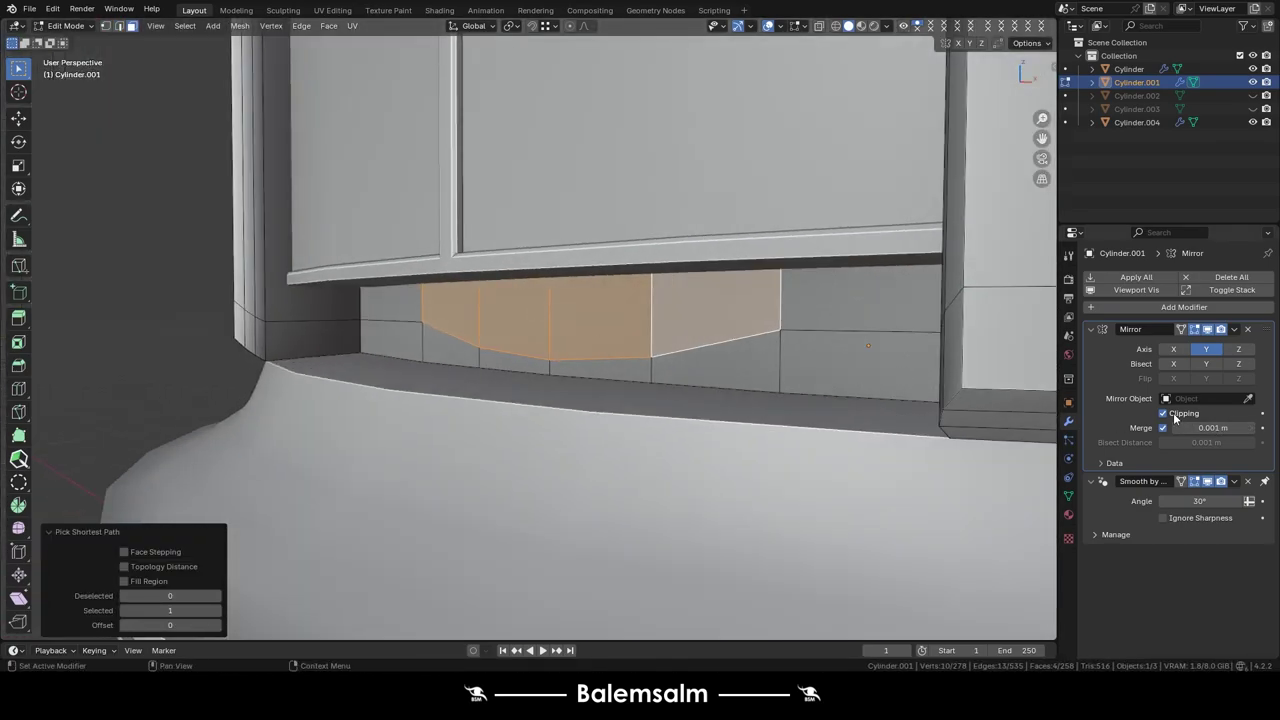
click(735, 318)
key(Tab)
- Extrude the top rim faces of both drums
scroll(450, 317, down, 5)
scroll(516, 311, down, 2)
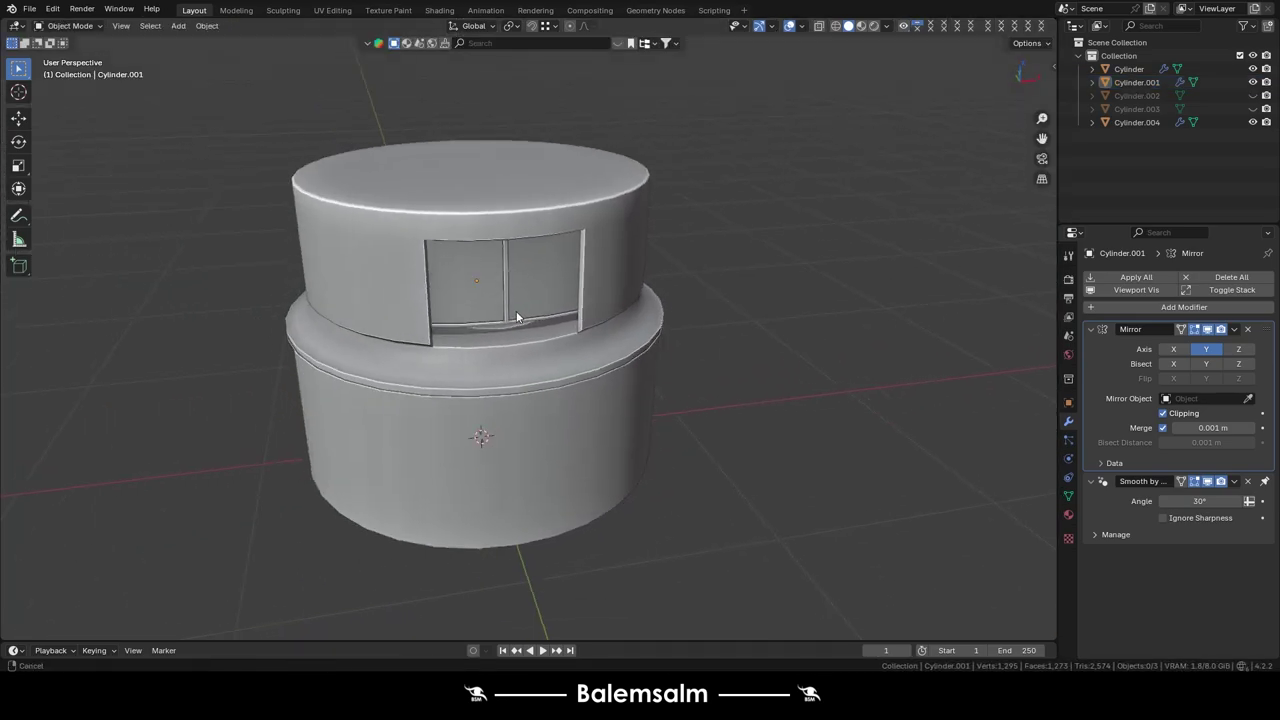
scroll(517, 275, down, 3)
click(350, 240)
key(Tab)
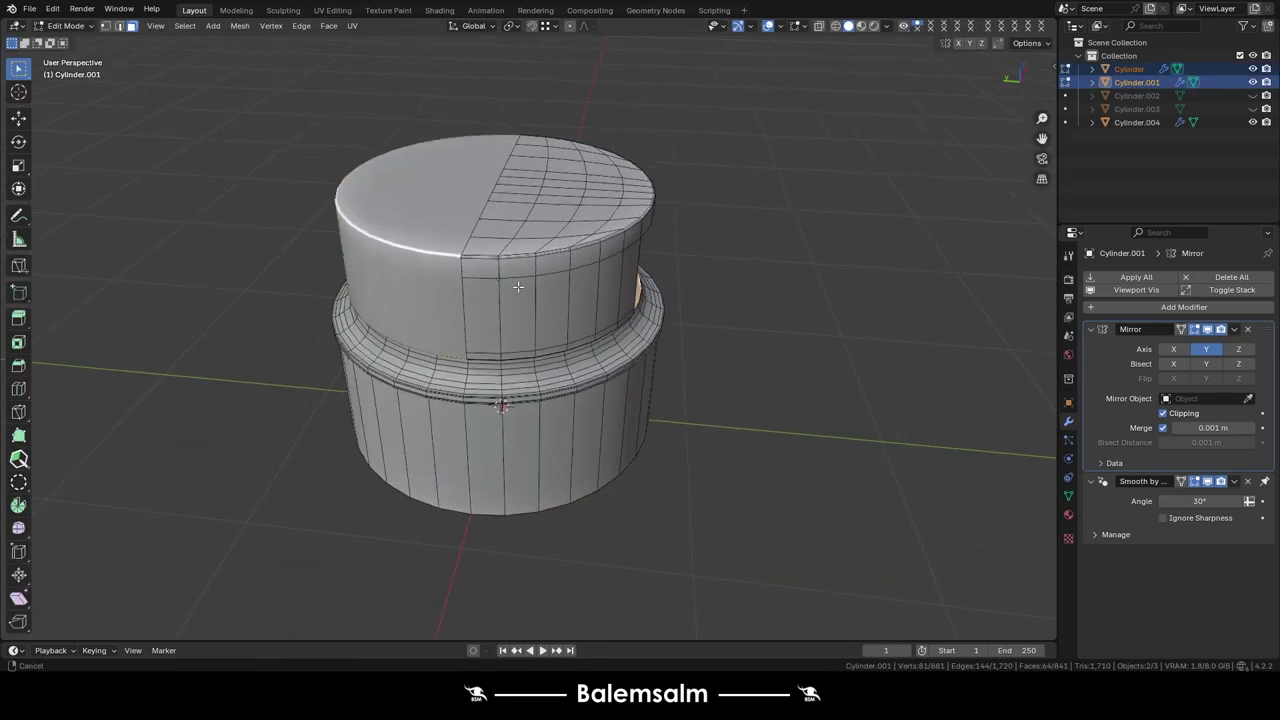
scroll(545, 248, up, 5)
middle_drag(545, 248, 552, 292)
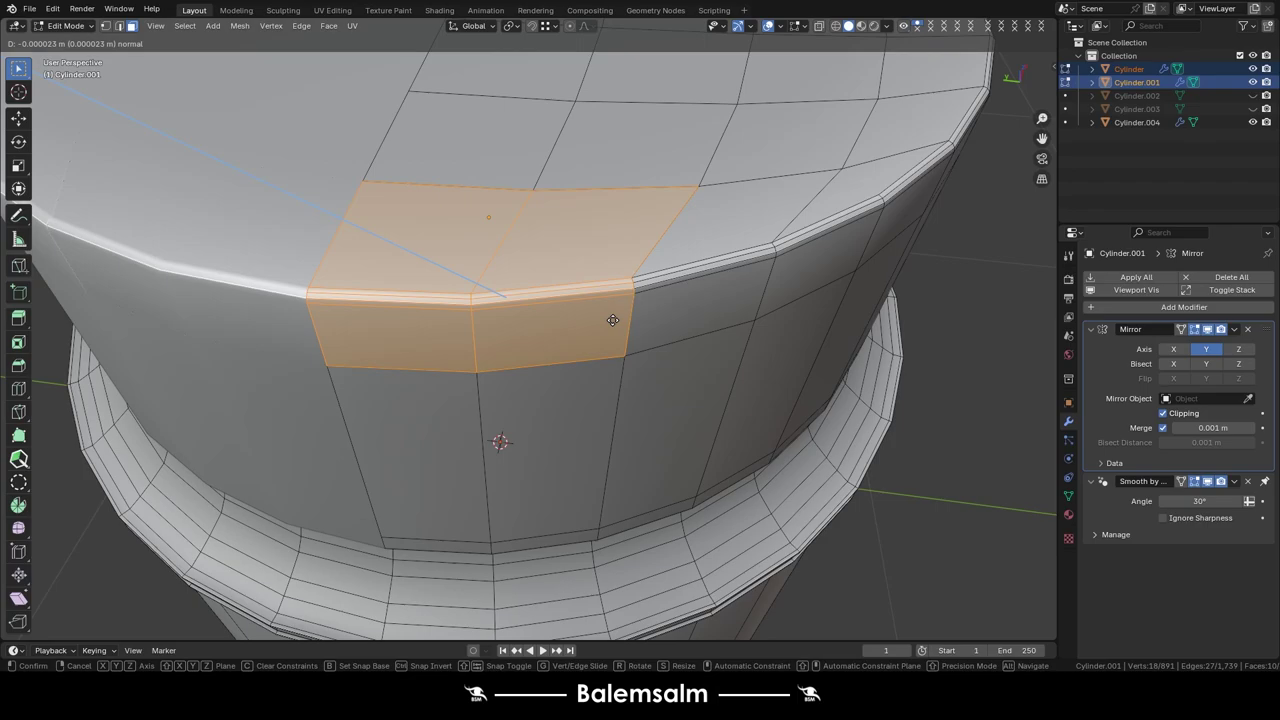
click(435, 252)
key(Tab)
- Bring back the hidden Cylinder.003 and select it atop the stack
scroll(794, 271, down, 4)
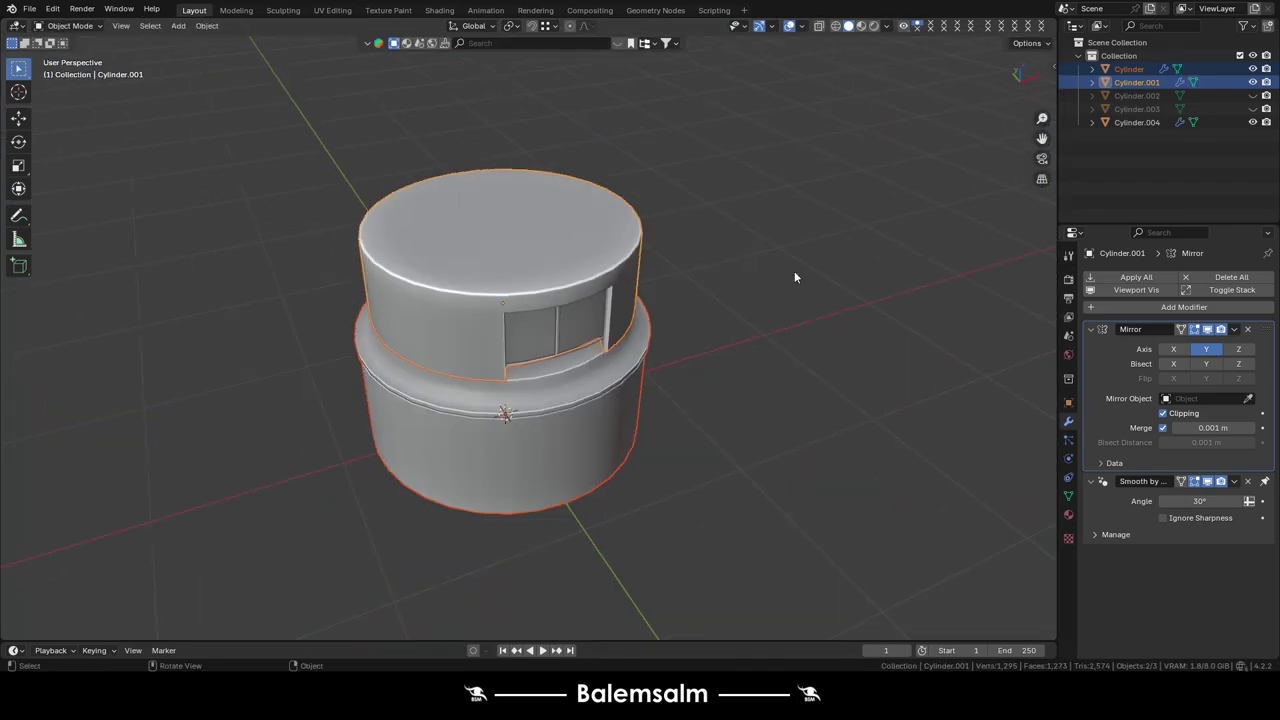
click(409, 174)
scroll(678, 278, up, 3)
scroll(678, 278, down, 2)
- Delete the top cap face of Cylinder.003 to open it
scroll(449, 216, up, 3)
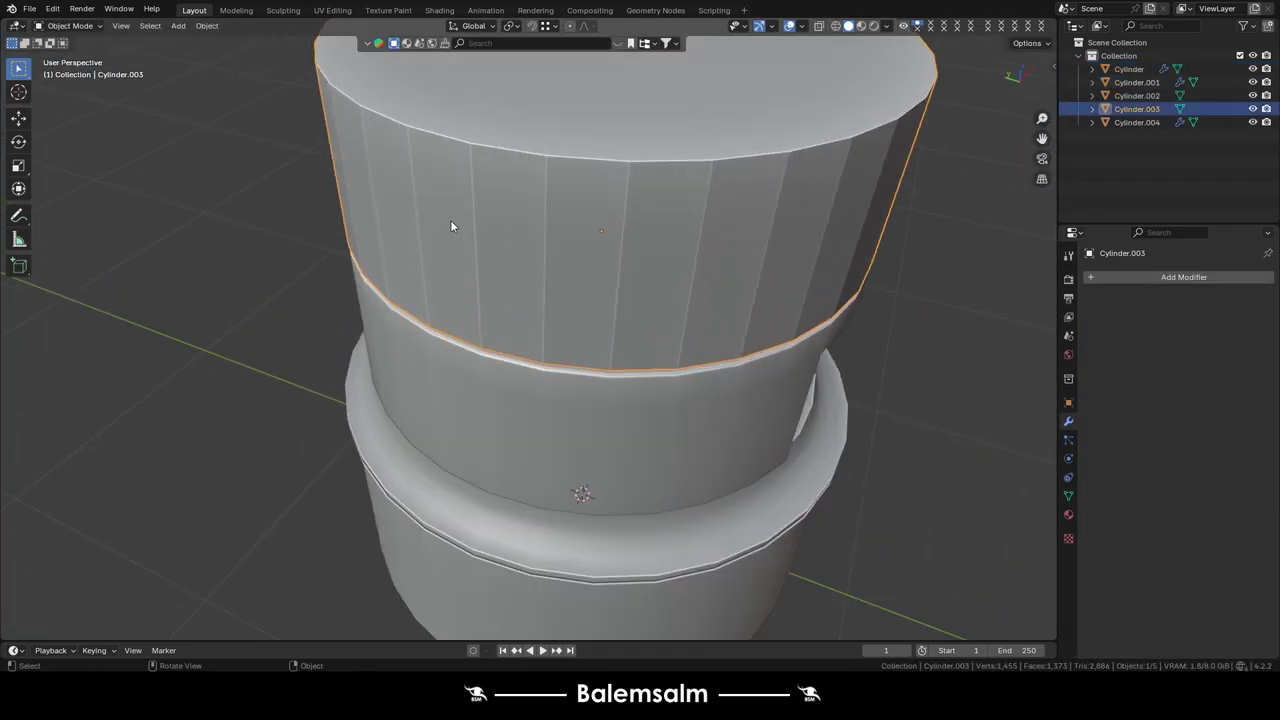
key(Tab)
scroll(420, 220, down, 3)
middle_drag(389, 163, 556, 278)
click(556, 278)
key(x)
click(400, 290)
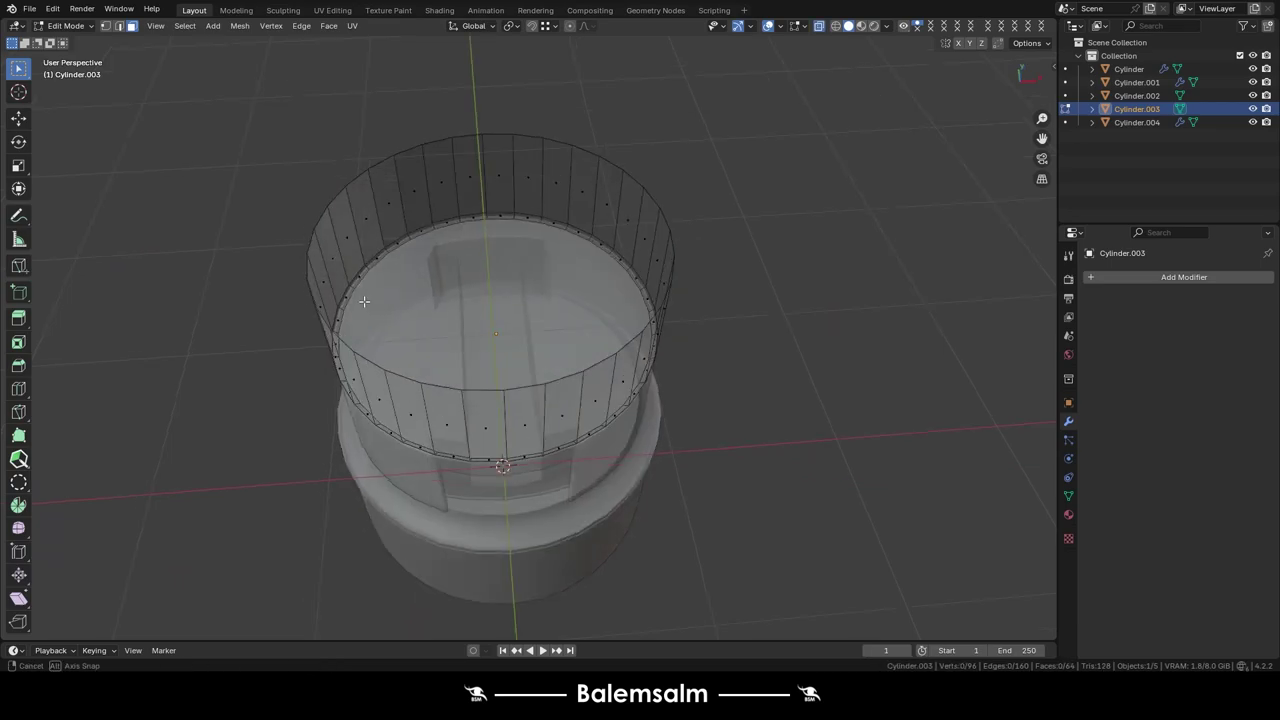
- In top view, scale the left-side vertices to 0 on X to flatten that side
key(KP_7)
scroll(543, 214, up, 2)
drag(560, 130, 694, 274)
shift+middle_drag(694, 274, 469, 326)
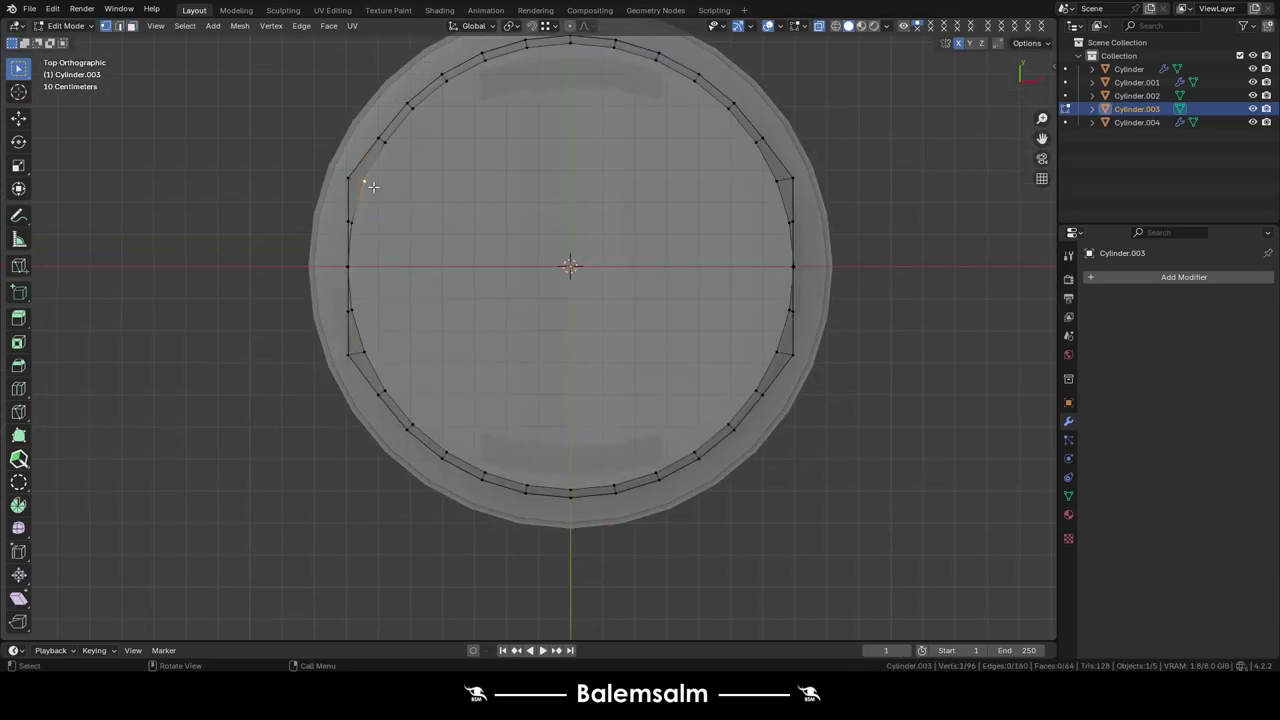
key(Escape)
drag(240, 140, 372, 425)
key(s)
key(x)
key(0)
key(Return)
scroll(470, 300, down, 2)
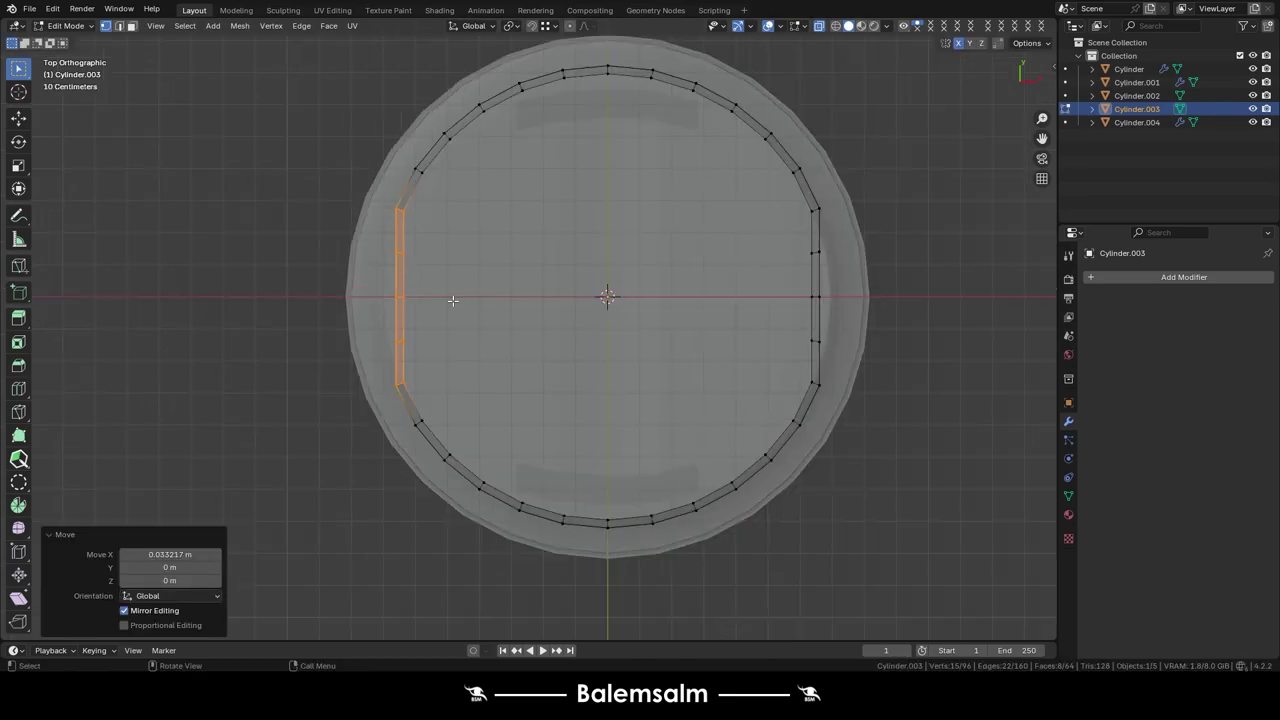
key(Tab)
middle_drag(470, 300, 554, 131)
- Apply Shade Smooth by Angle to the top cylinder
scroll(620, 200, up, 4)
right_click(660, 200)
click(682, 205)
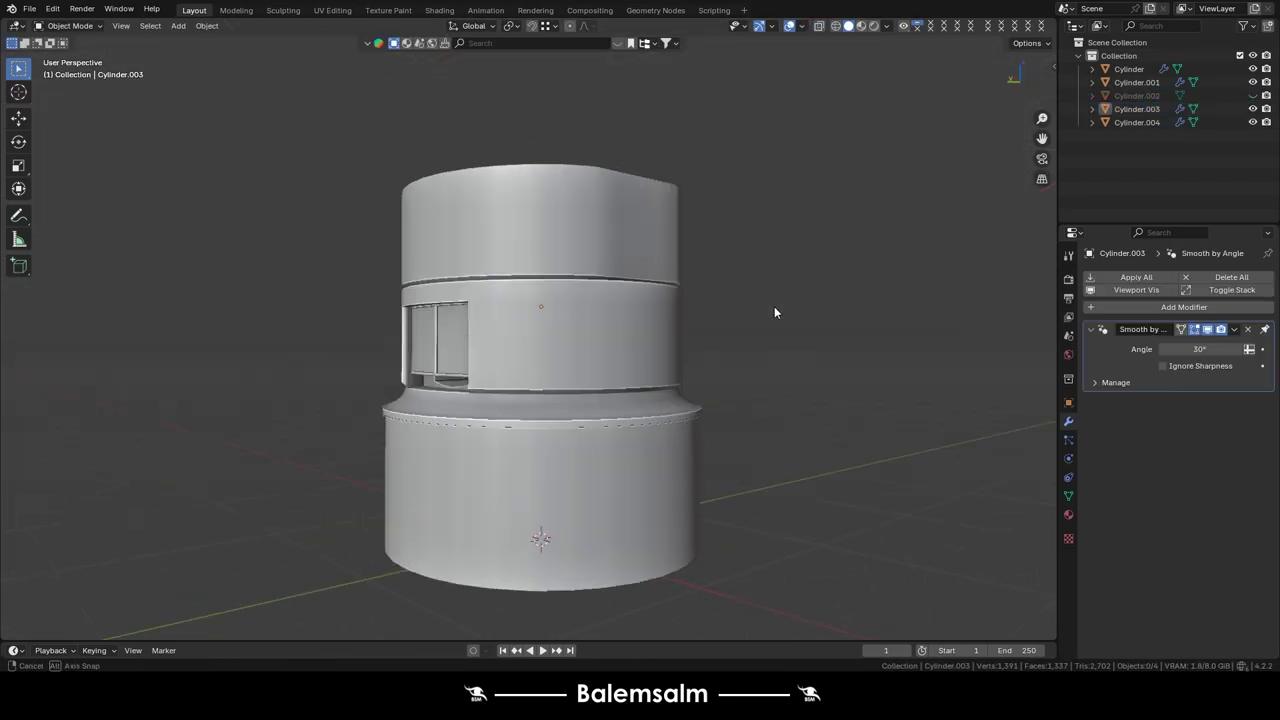
- Delete one half of the shell in Edit Mode
key(Tab)
mouse_move(774, 306)
middle_down()
mouse_move(504, 318)
mouse_move(724, 207)
middle_up()
scroll(724, 207, up, 3)
click(970, 45)
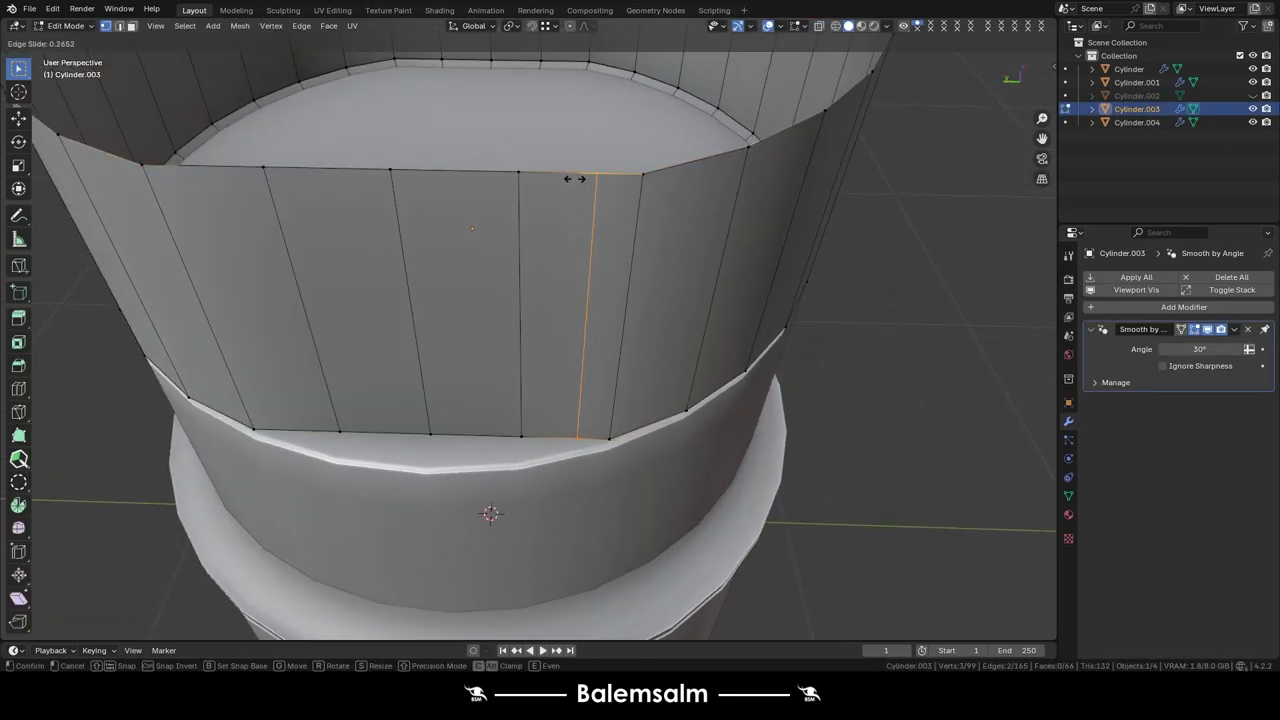
key(KP_7)
- Add a Mirror modifier that mirrors the shell across the Y axis
click(1184, 307)
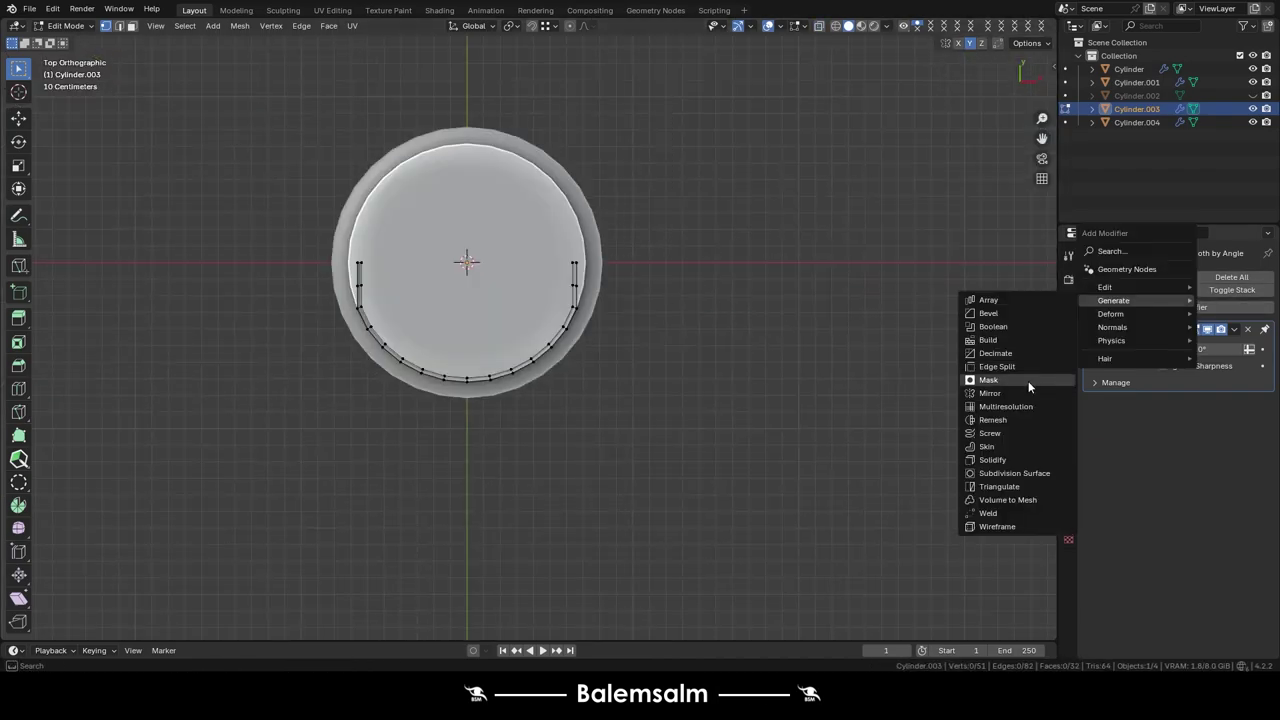
click(1000, 377)
middle_drag(700, 300, 573, 161)
scroll(573, 161, up, 3)
click(612, 165)
scroll(612, 165, down, 5)
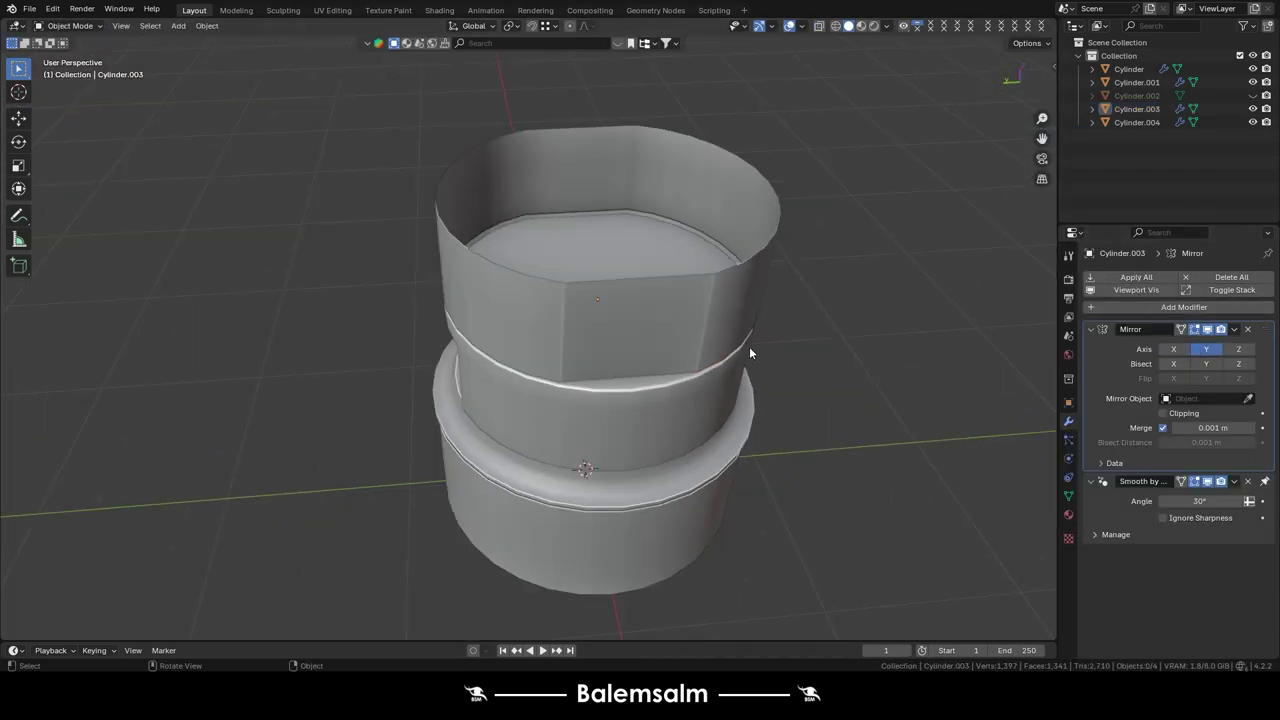
- Start editing the upper drum's mesh with see-through display enabled
mouse_move(749, 346)
middle_down()
mouse_move(589, 325)
mouse_move(567, 360)
mouse_move(345, 365)
middle_up()
key(alt+q)
key(alt+z)
key(alt+z)
key(alt+z)
- Loop-cut around the upper drum and extrude a rim edge downward
key(alt+a)
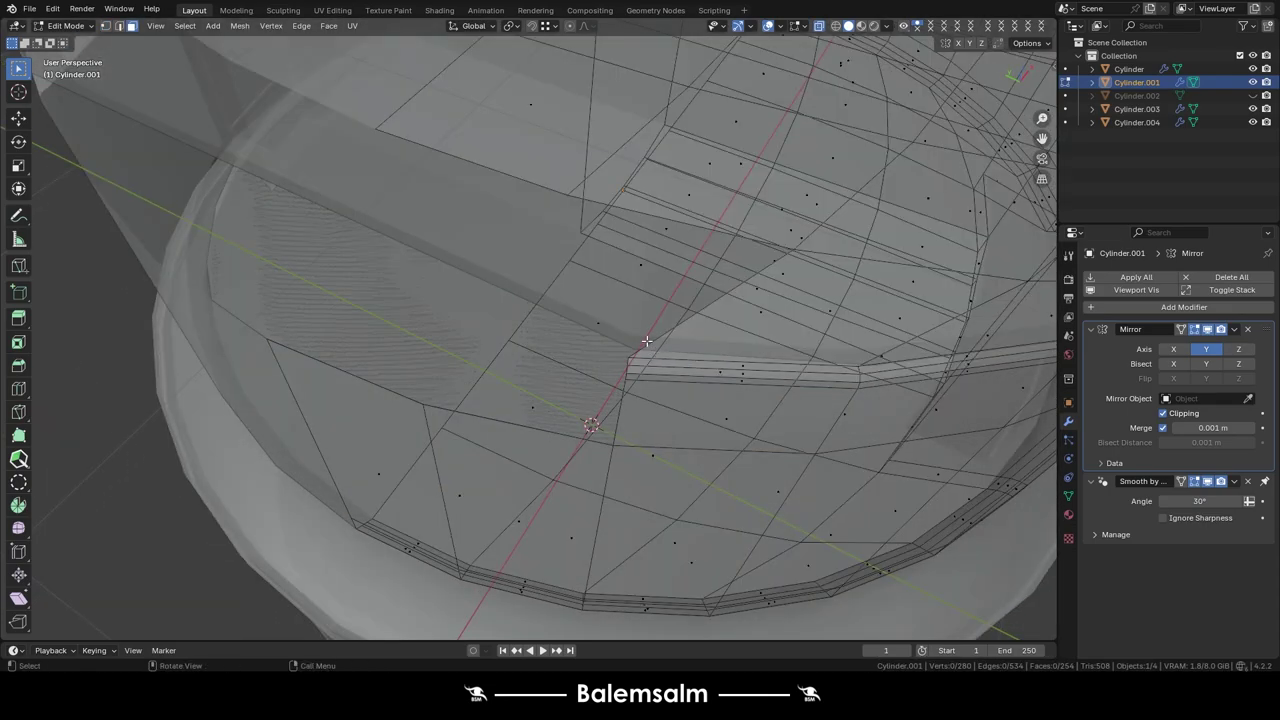
click(670, 336)
mouse_move(670, 336)
middle_down()
mouse_move(480, 348)
mouse_move(510, 338)
mouse_move(505, 370)
middle_up()
click(510, 338)
key(e)
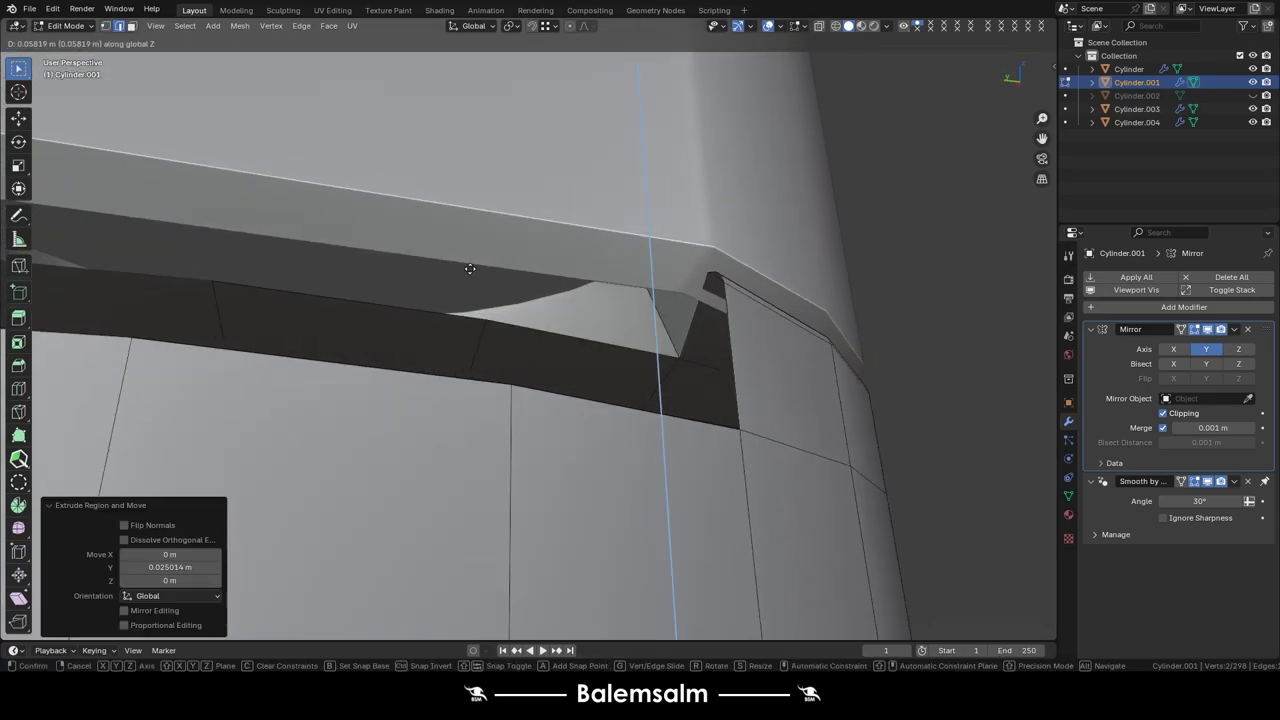
click(484, 319)
middle_drag(484, 319, 569, 270)
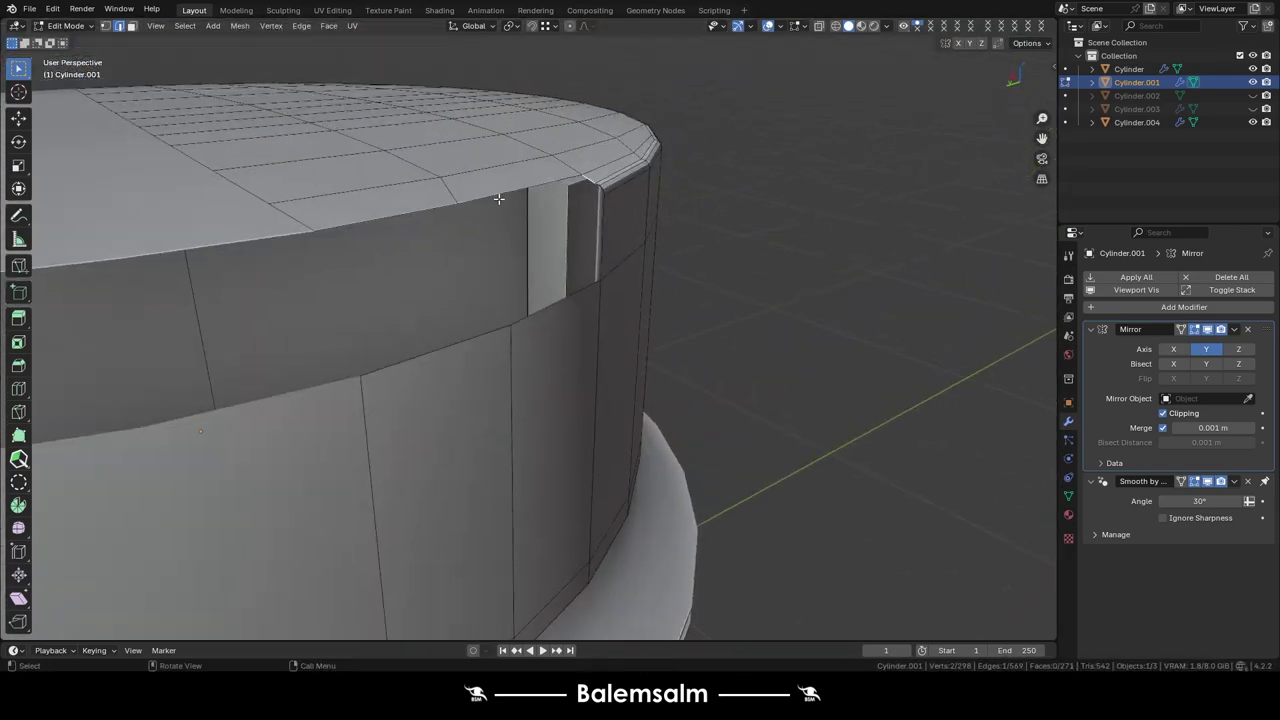
click(682, 313)
mouse_move(682, 313)
middle_down()
mouse_move(524, 226)
mouse_move(590, 232)
middle_up()
- Extrude the bottom loop and further edges to shape the ledge's stepped ends
right_click(555, 195)
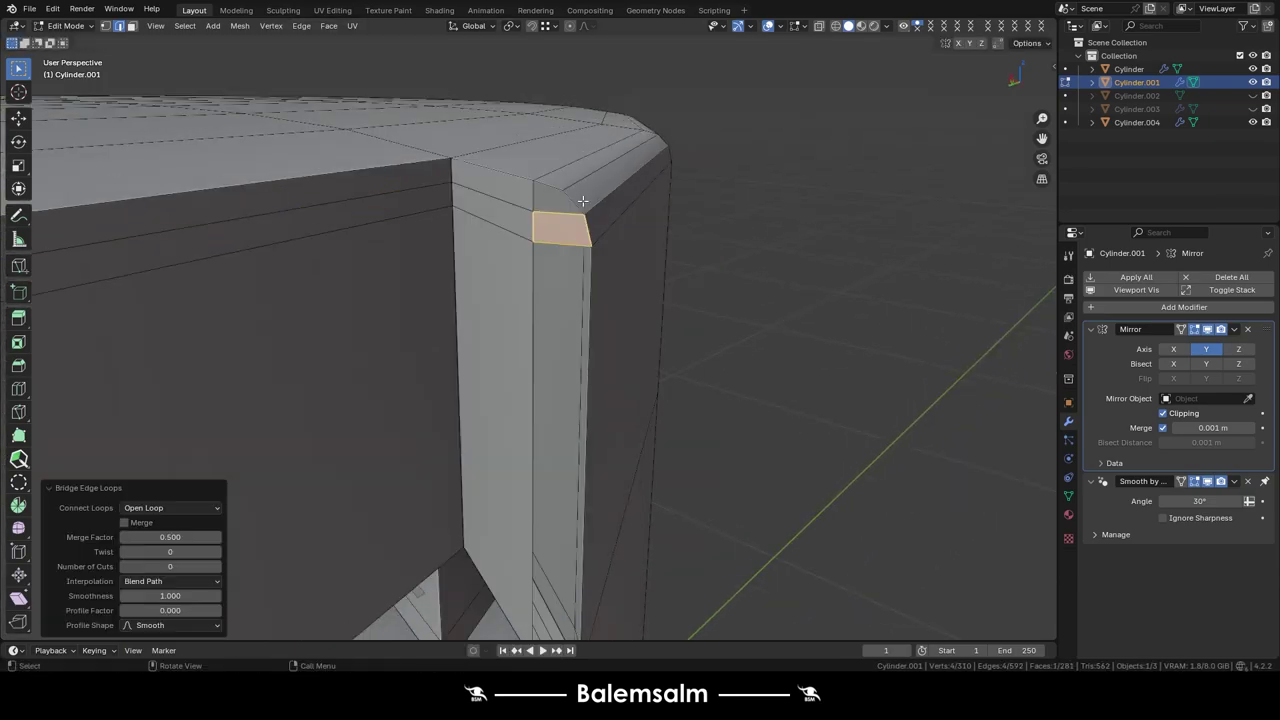
mouse_move(550, 185)
middle_down()
mouse_move(600, 191)
mouse_move(651, 360)
middle_up()
key(e)
click(600, 230)
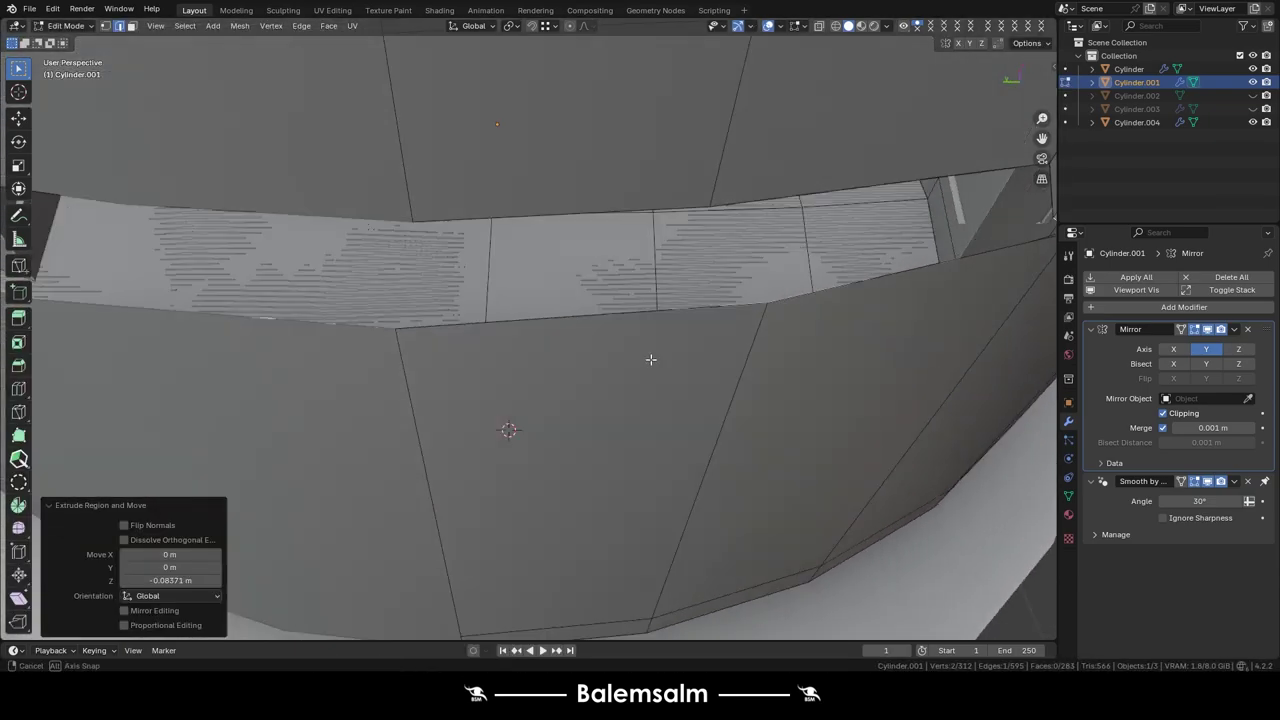
middle_drag(758, 383, 510, 253)
key(e)
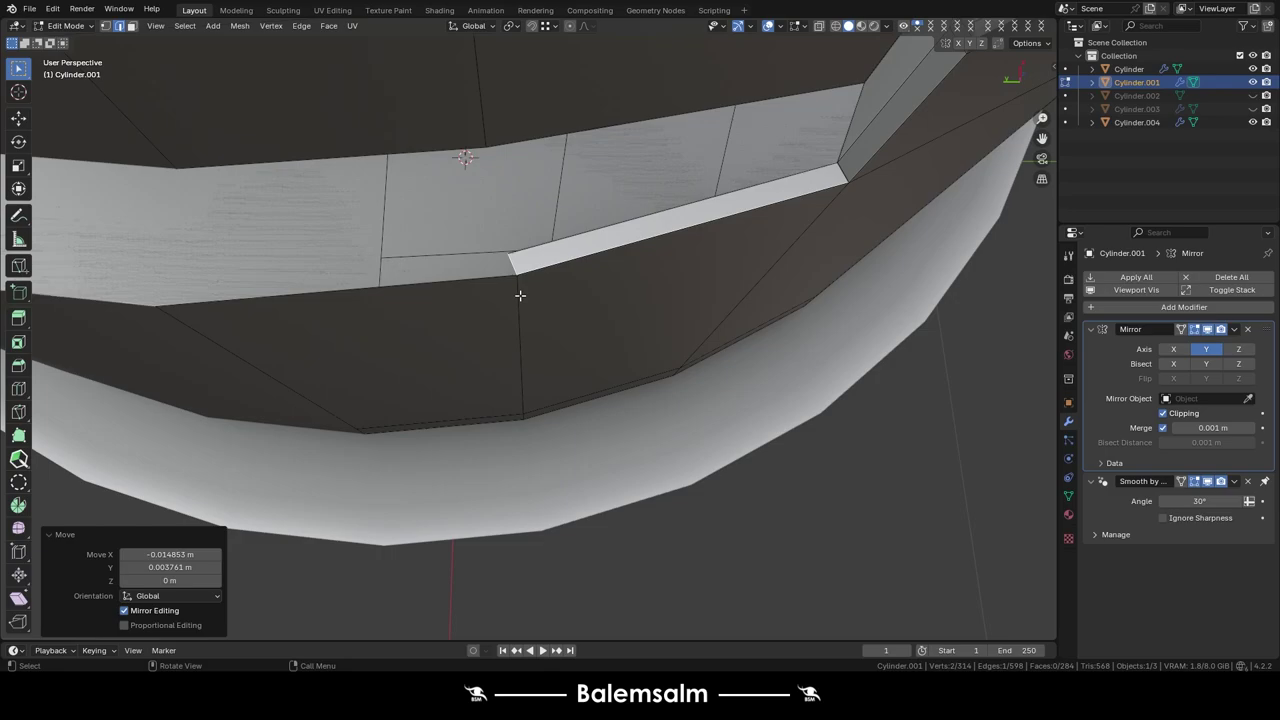
key(KP_7)
key(e)
click(522, 127)
middle_drag(450, 160, 520, 300)
scroll(557, 363, up, 5)
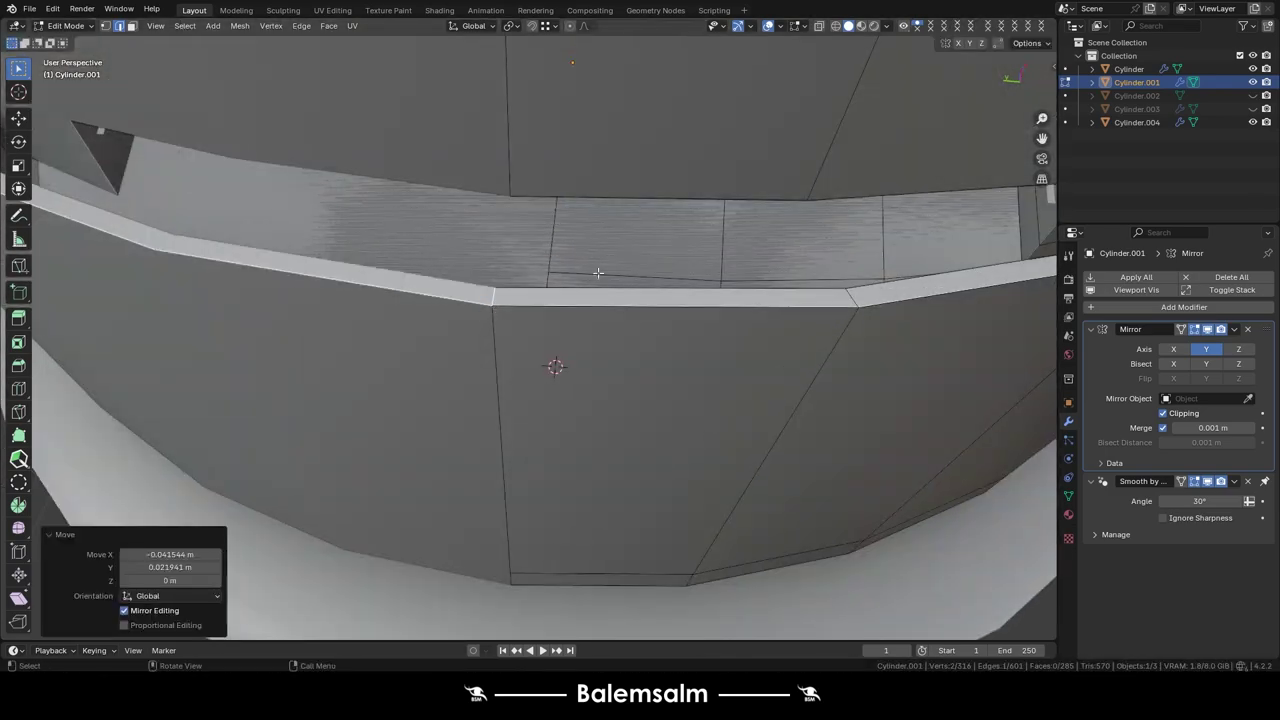
- Merge duplicate vertices by distance and fill the remaining gap with a face
key(a)
mouse_move(557, 371)
middle_down()
mouse_move(719, 289)
mouse_move(922, 228)
middle_up()
key(m)
key(b)
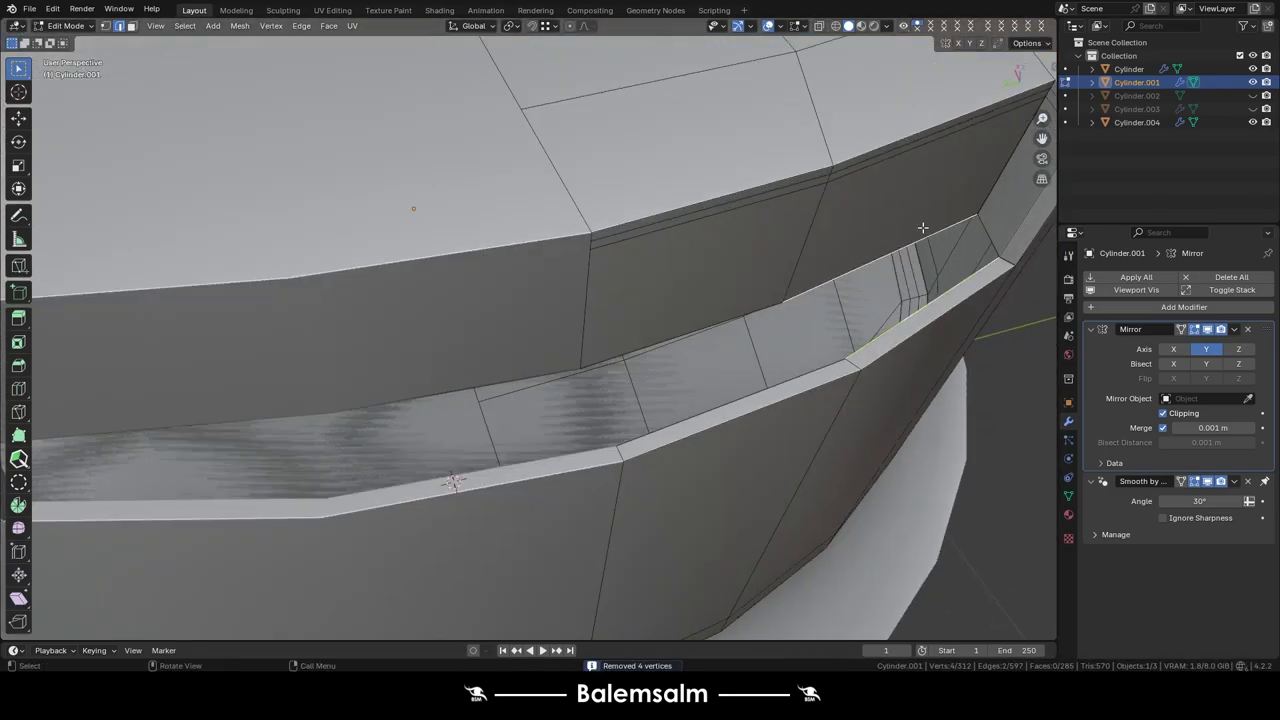
click(776, 319)
middle_drag(776, 319, 763, 313)
key(a)
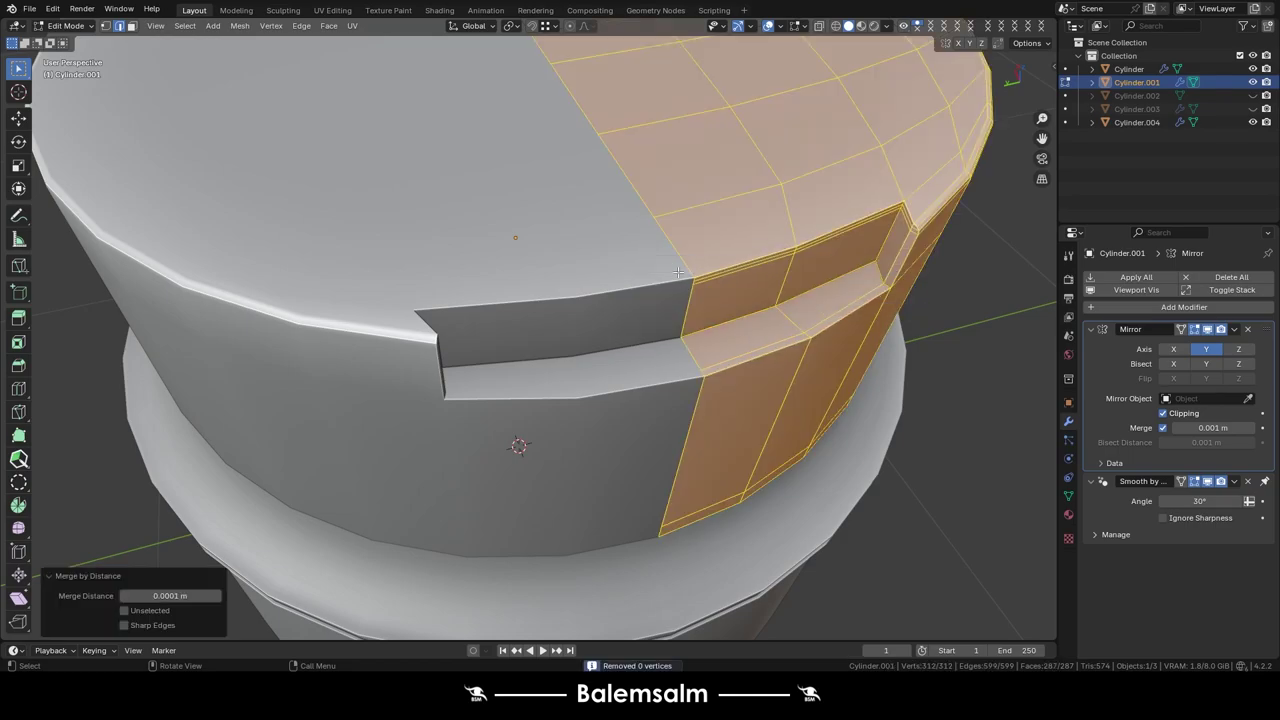
scroll(678, 271, down, 5)
mouse_move(678, 271)
middle_down()
mouse_move(846, 306)
mouse_move(563, 266)
middle_up()
scroll(563, 266, up, 5)
scroll(500, 306, up, 3)
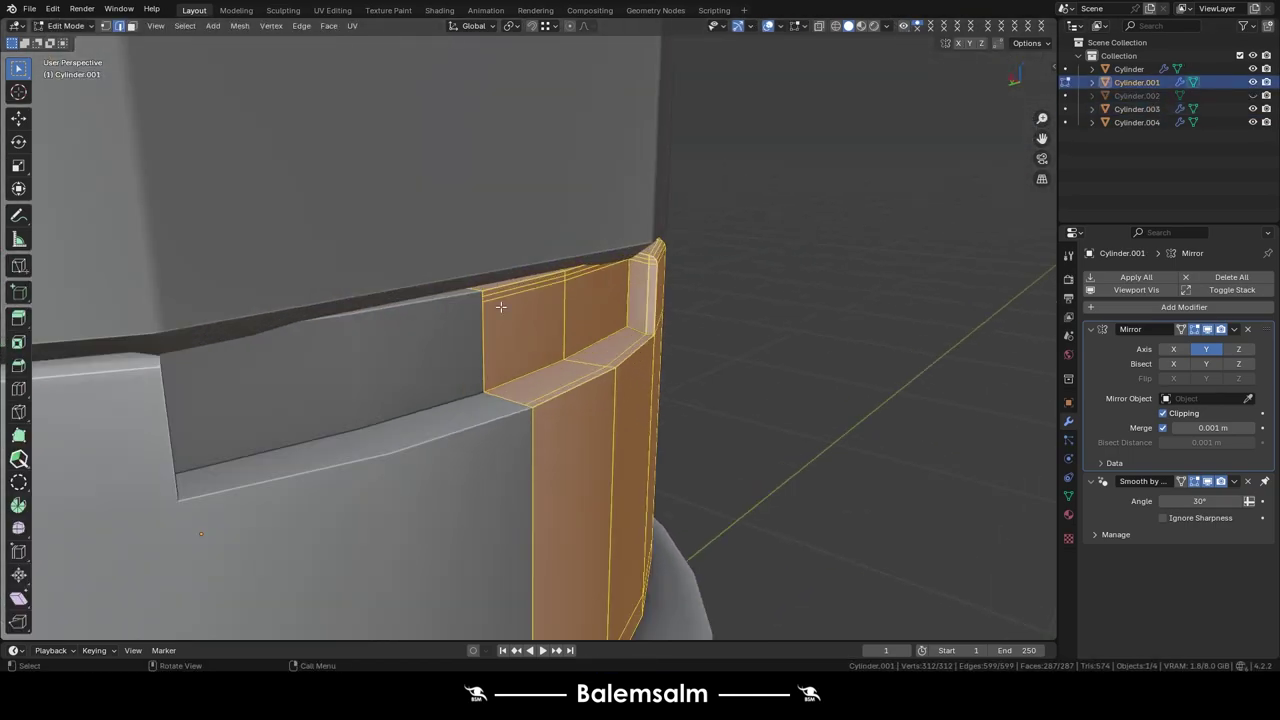
scroll(500, 306, down, 3)
- Select the recessed panel faces, checking them with see-through display
click(514, 354)
middle_drag(514, 354, 514, 354)
key(alt+z)
scroll(570, 403, up, 3)
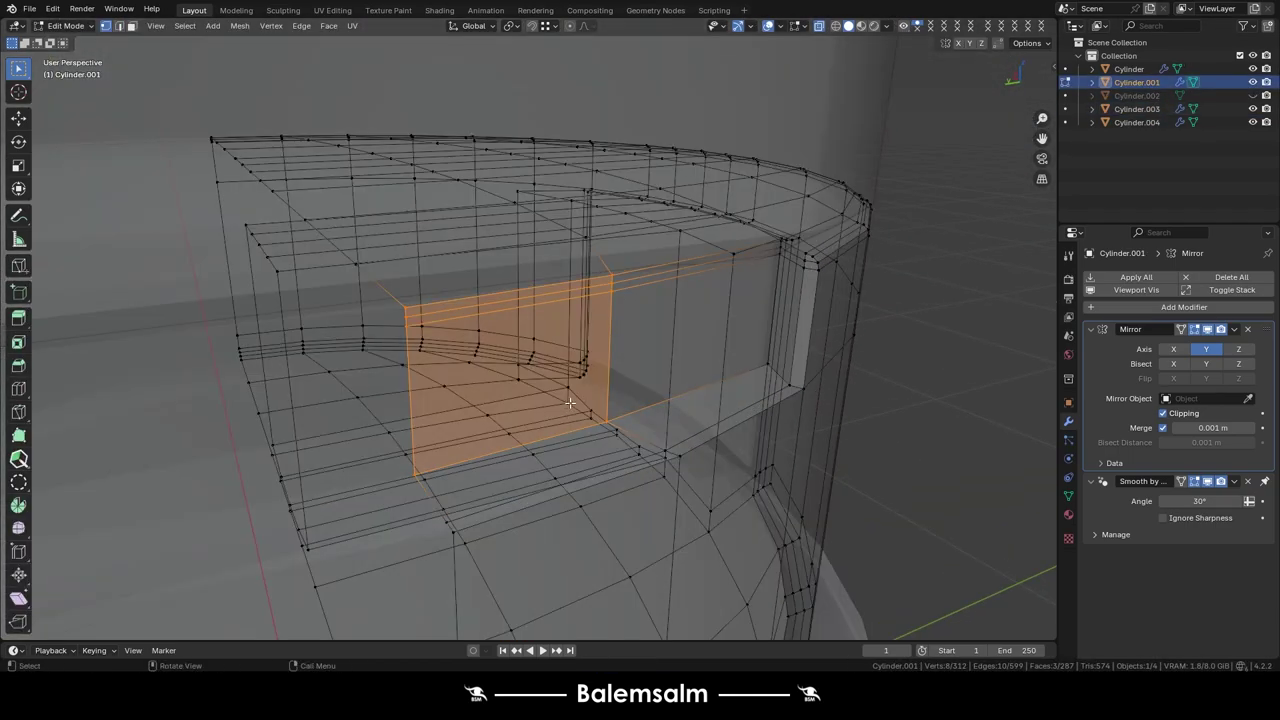
key(alt+z)
key(Tab)
scroll(858, 346, down, 3)
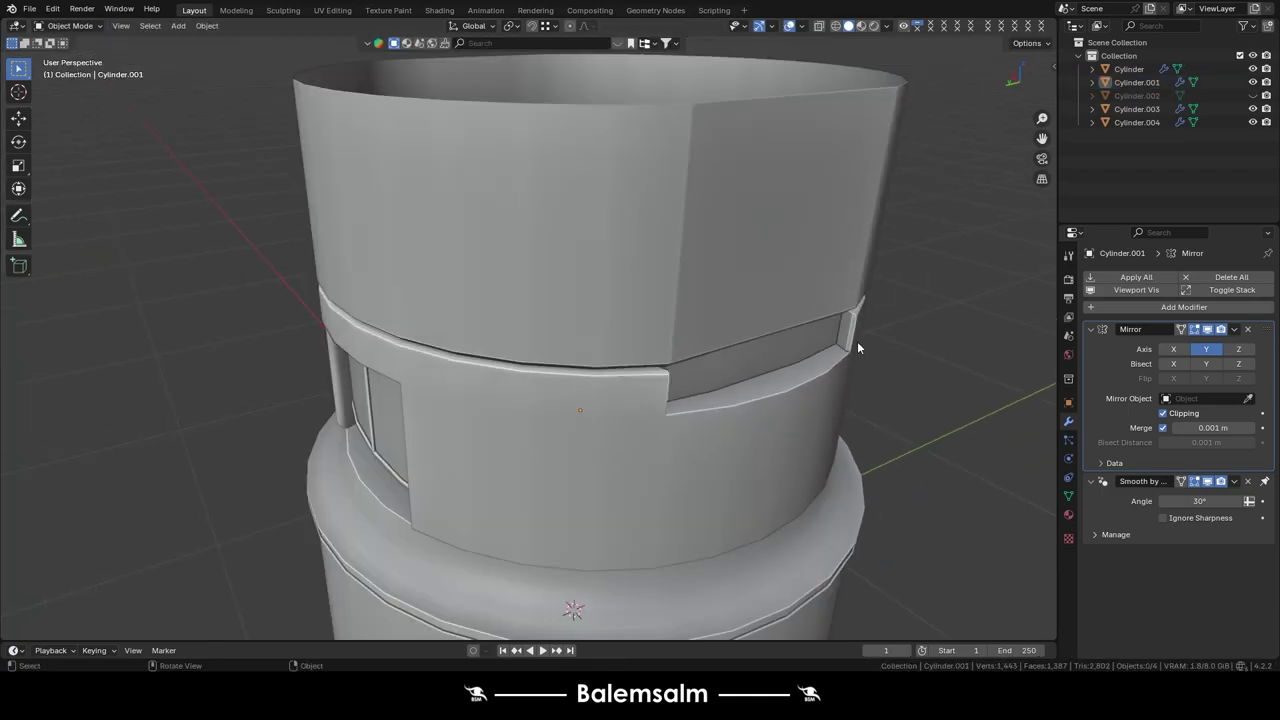
- Edge-slide the panel's corner edges to tighten the recess corner
key(Tab)
scroll(857, 347, up, 5)
mouse_move(694, 263)
middle_down()
mouse_move(667, 330)
mouse_move(705, 255)
middle_up()
click(634, 344)
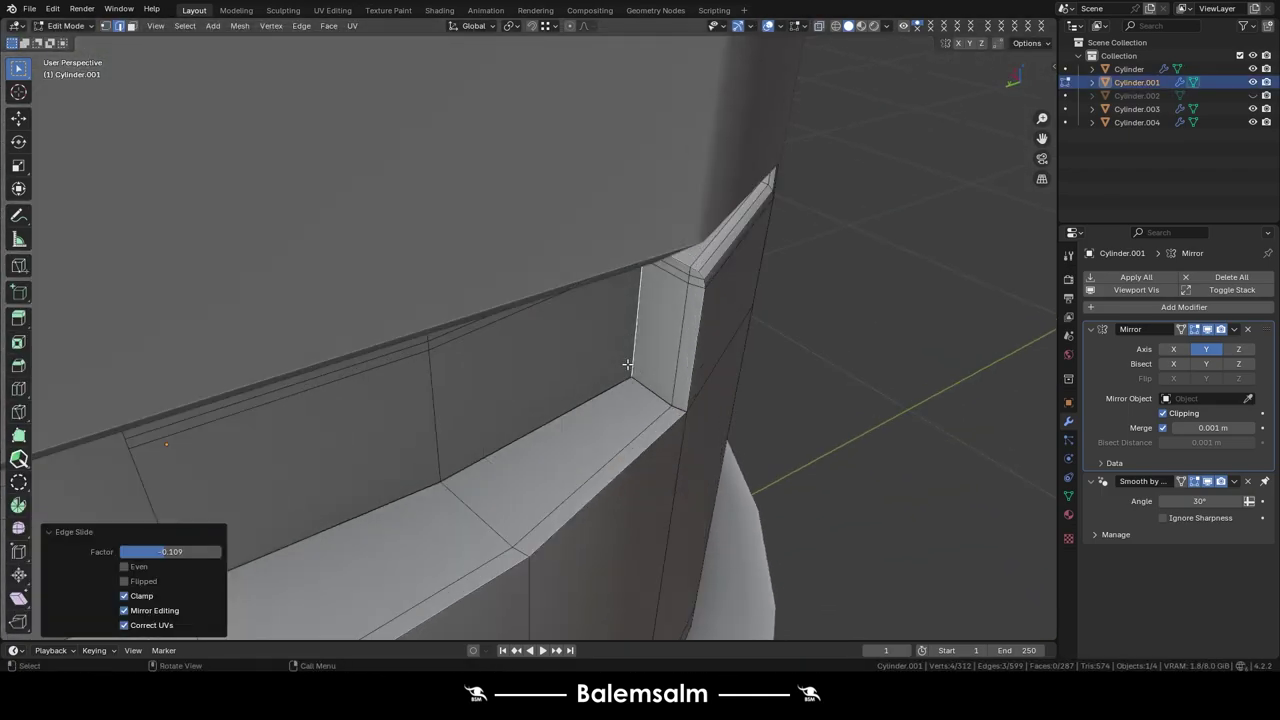
click(710, 247)
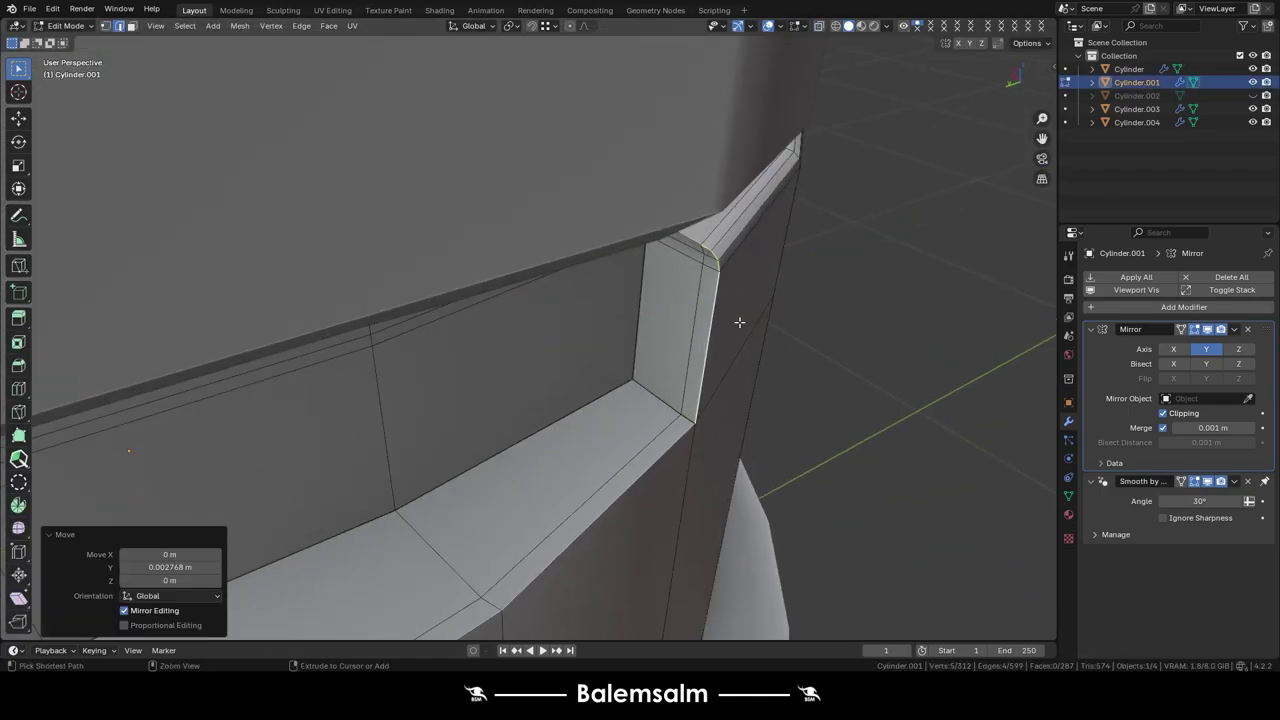
key(g)
key(g)
middle_drag(739, 322, 720, 410)
click(748, 482)
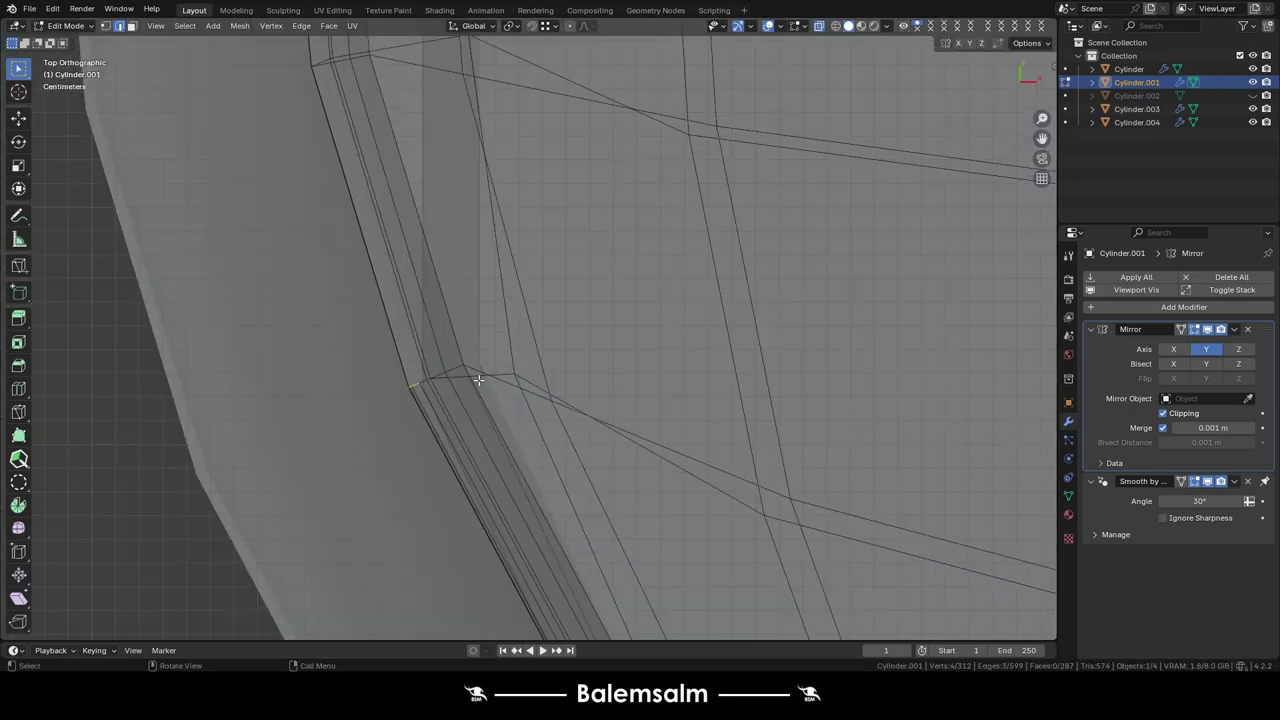
- Select Cylinder.003 in Edit Mode and attempt a Grid Fill of its open loop
key(Tab)
scroll(743, 357, down, 3)
middle_drag(743, 357, 512, 272)
click(616, 331)
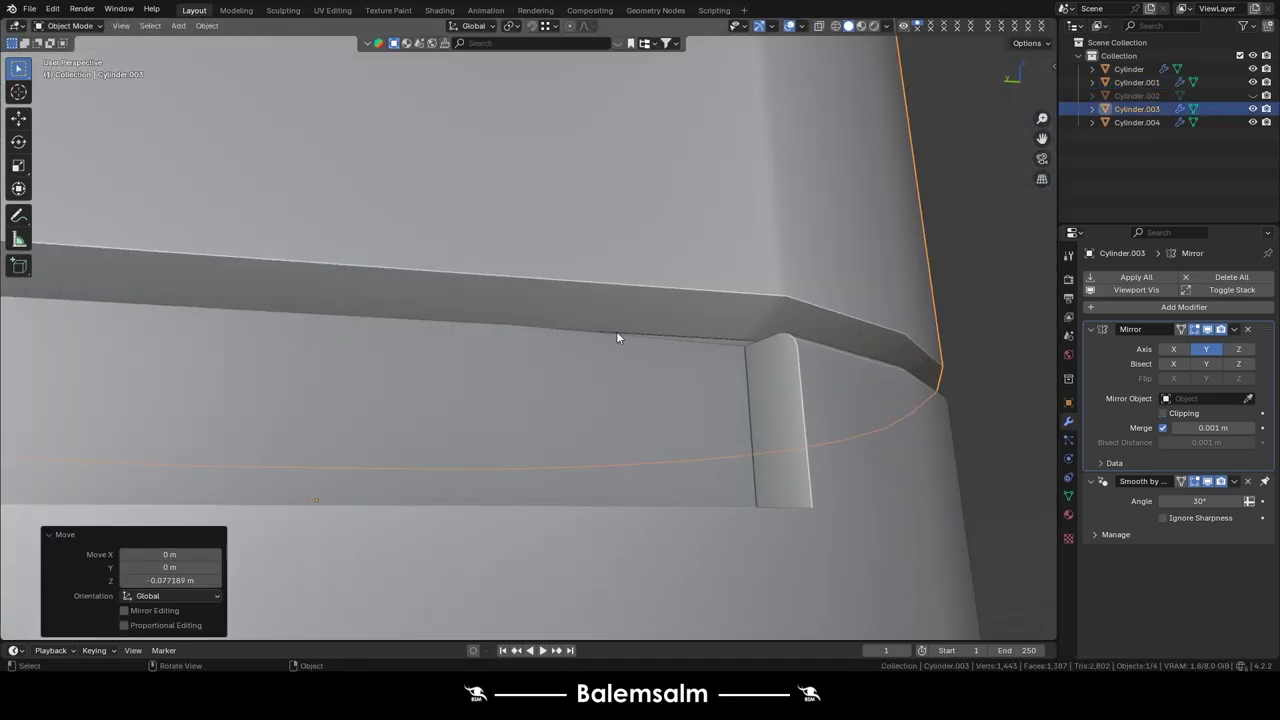
key(Tab)
key(KP_7)
scroll(969, 497, down, 5)
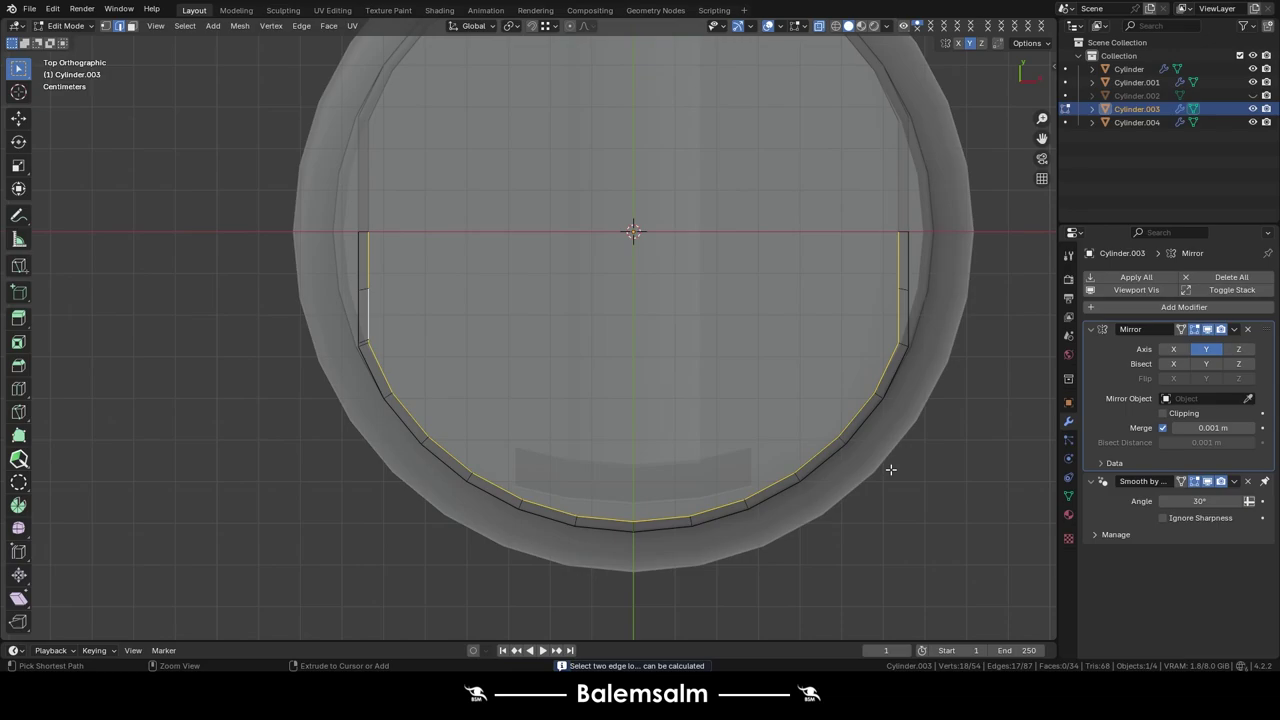
- Isolate the ring and grid-fill its open rim, setting Span 6 and Offset 0
click(630, 311)
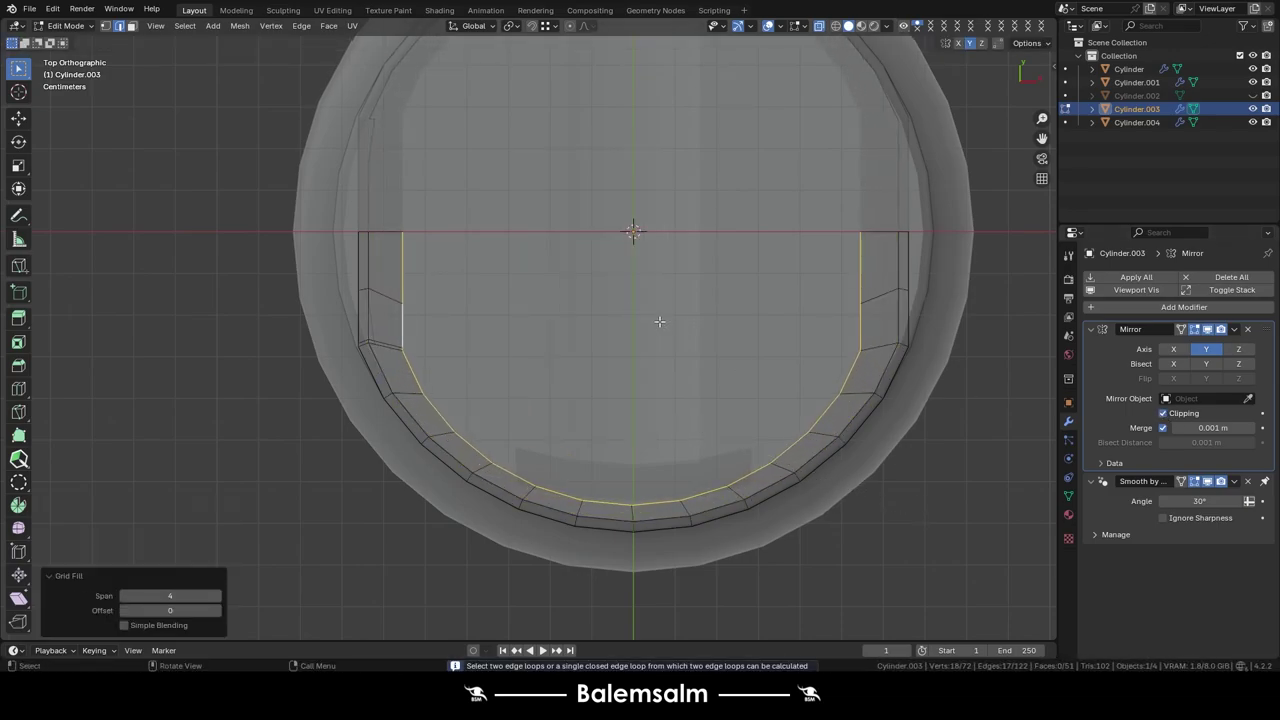
key(KP_Divide)
middle_drag(602, 290, 508, 282)
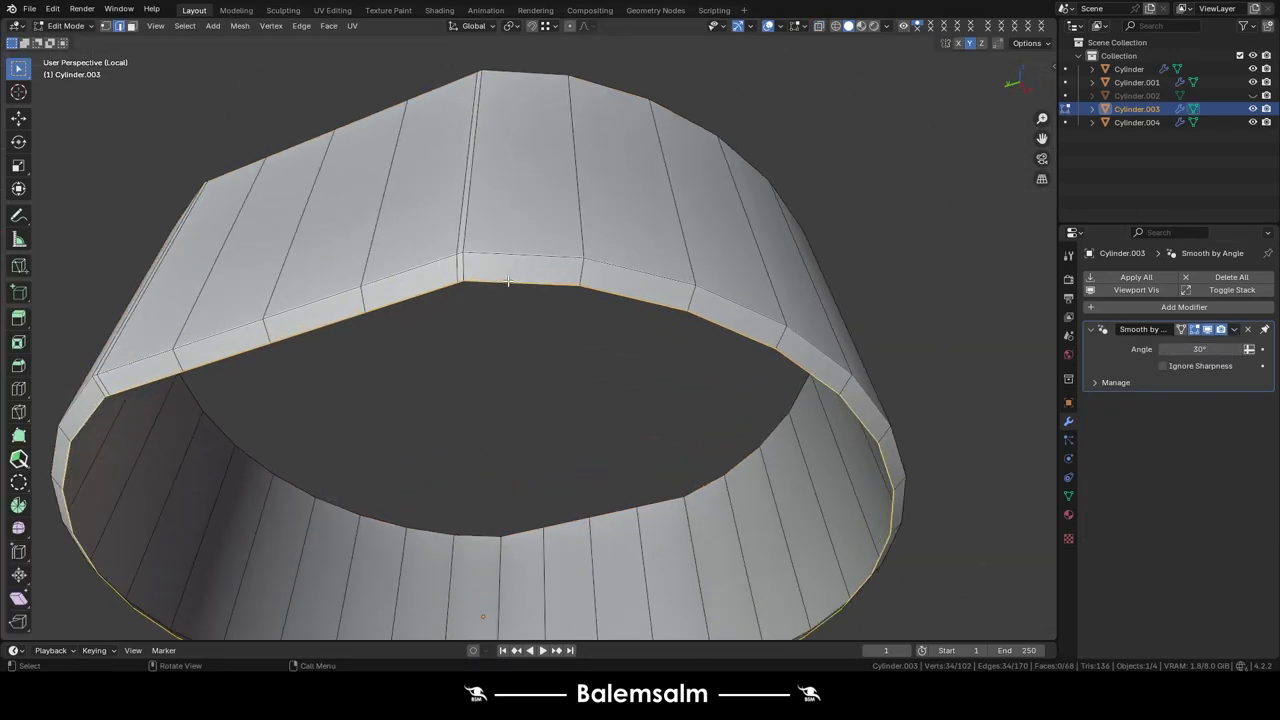
key(shift+r)
key(ctrl+KP_1)
key(KP_Decimal)
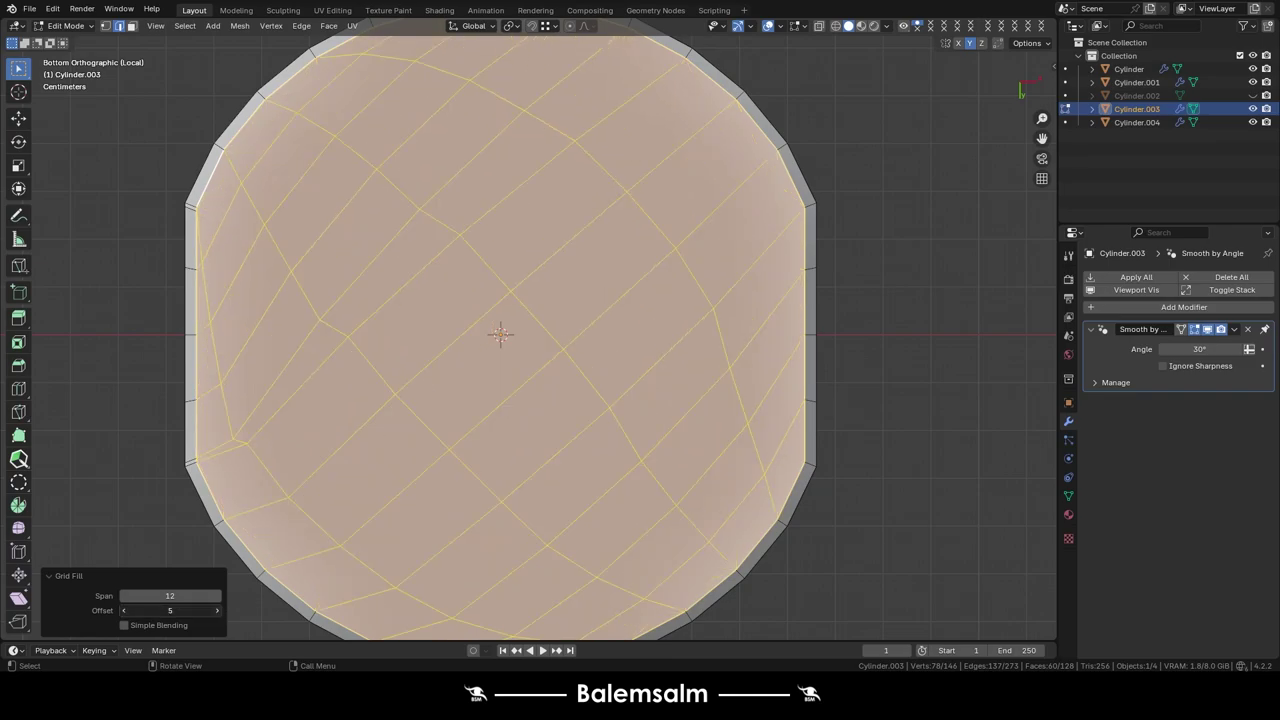
drag(221, 612, 140, 596)
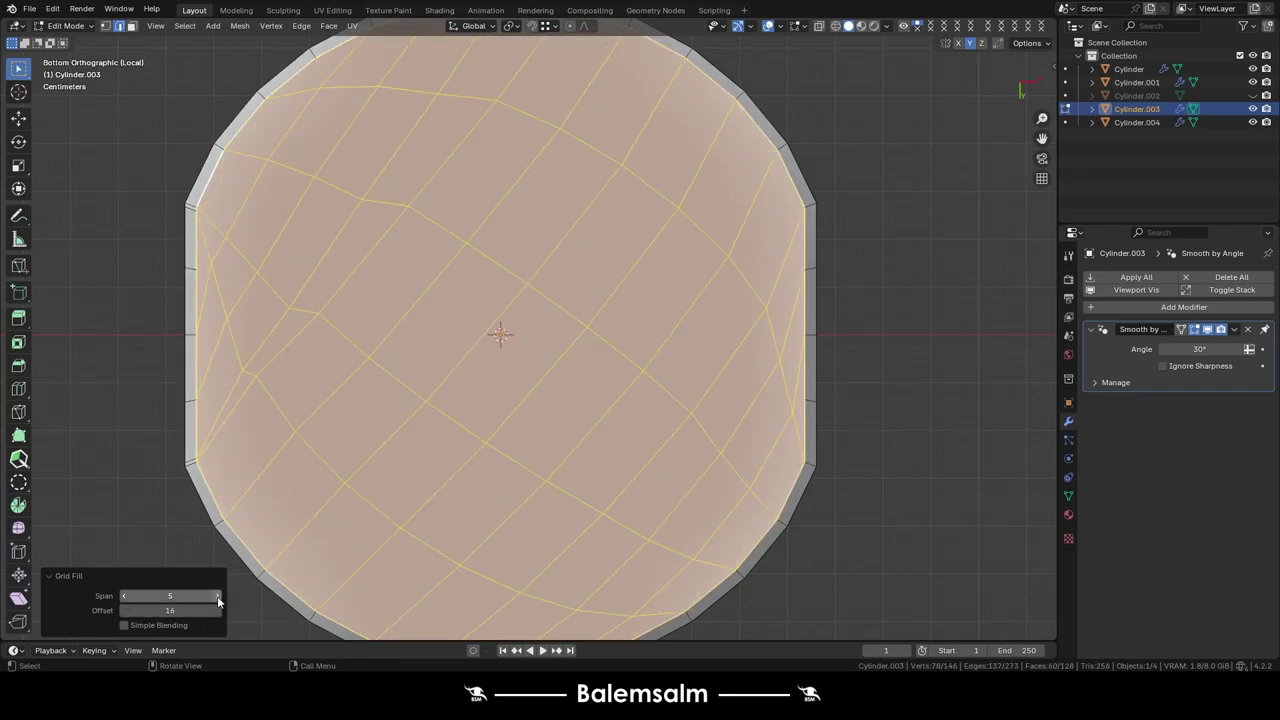
- Check the fill from front and top views, then undo back to the open half ring
key(grave)
click(537, 225)
mouse_move(537, 220)
middle_down()
mouse_move(309, 280)
mouse_move(705, 327)
mouse_move(589, 289)
middle_up()
key(grave)
click(586, 214)
key(ctrl+z)
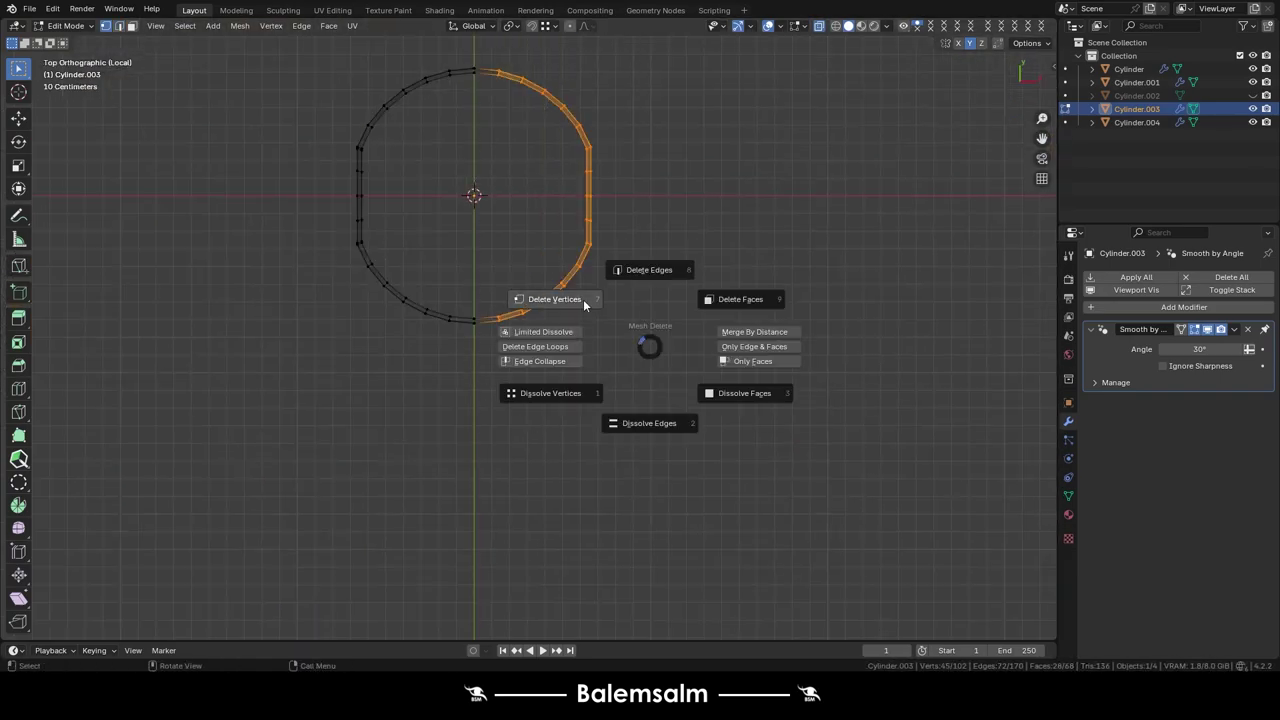
click(988, 402)
key(ctrl+z)
scroll(575, 220, up, 3)
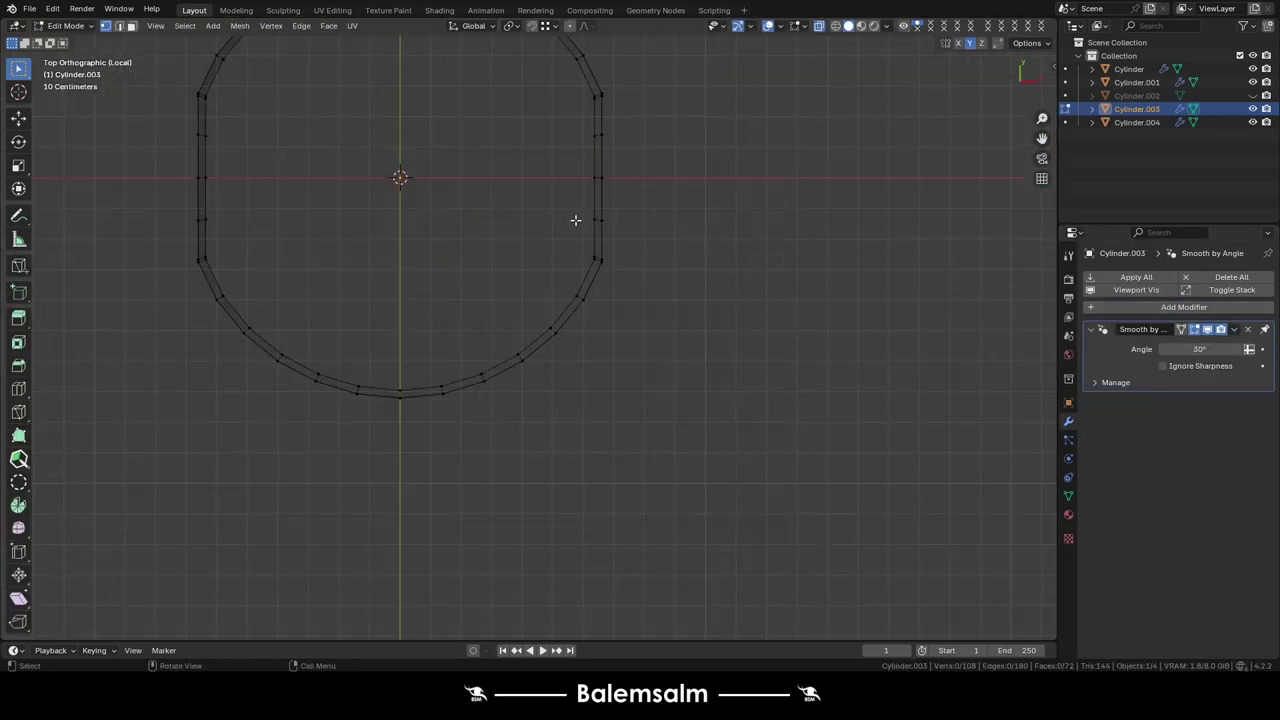
- Reselect the ring's rim vertices and grid-fill them into a capped face
mouse_move(476, 168)
middle_down()
mouse_move(423, 266)
mouse_move(659, 324)
mouse_move(703, 217)
middle_up()
key(grave)
click(409, 337)
scroll(482, 271, up, 3)
scroll(482, 271, down, 5)
- Return to Object Mode and exit Local View to show the whole stack again
key(Tab)
scroll(836, 463, down, 4)
scroll(815, 412, down, 2)
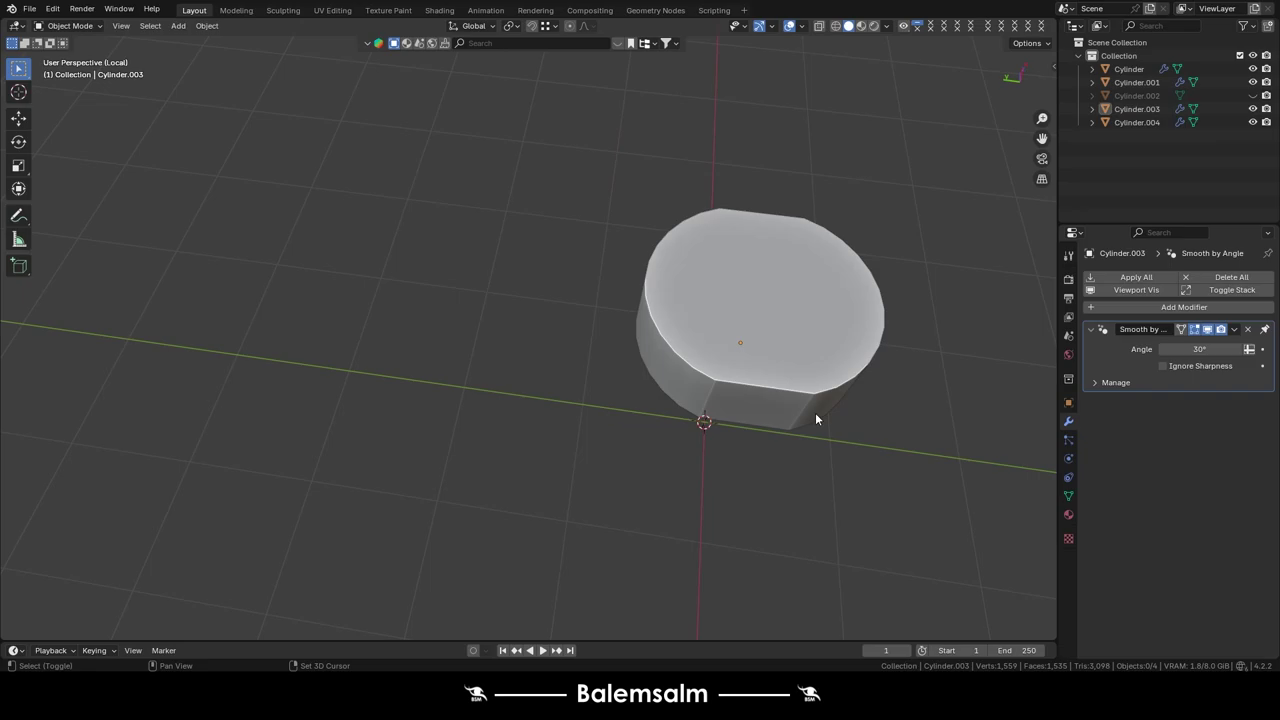
key(KP_3)
key(slash)
middle_drag(580, 300, 657, 343)
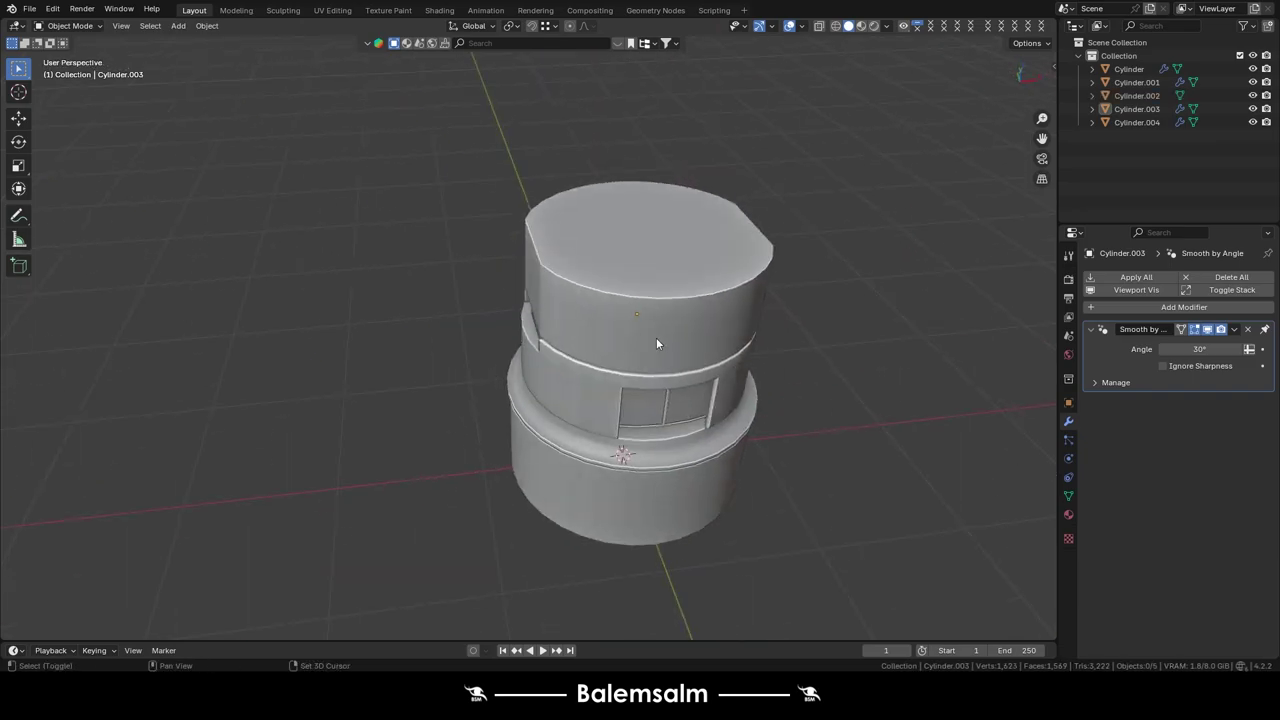
- Duplicate the capped ring and stack the copy on top of the tower
click(589, 345)
key(shift+d)
key(KP_3)
click(714, 270)
key(g)
click(676, 298)
scroll(803, 412, up, 5)
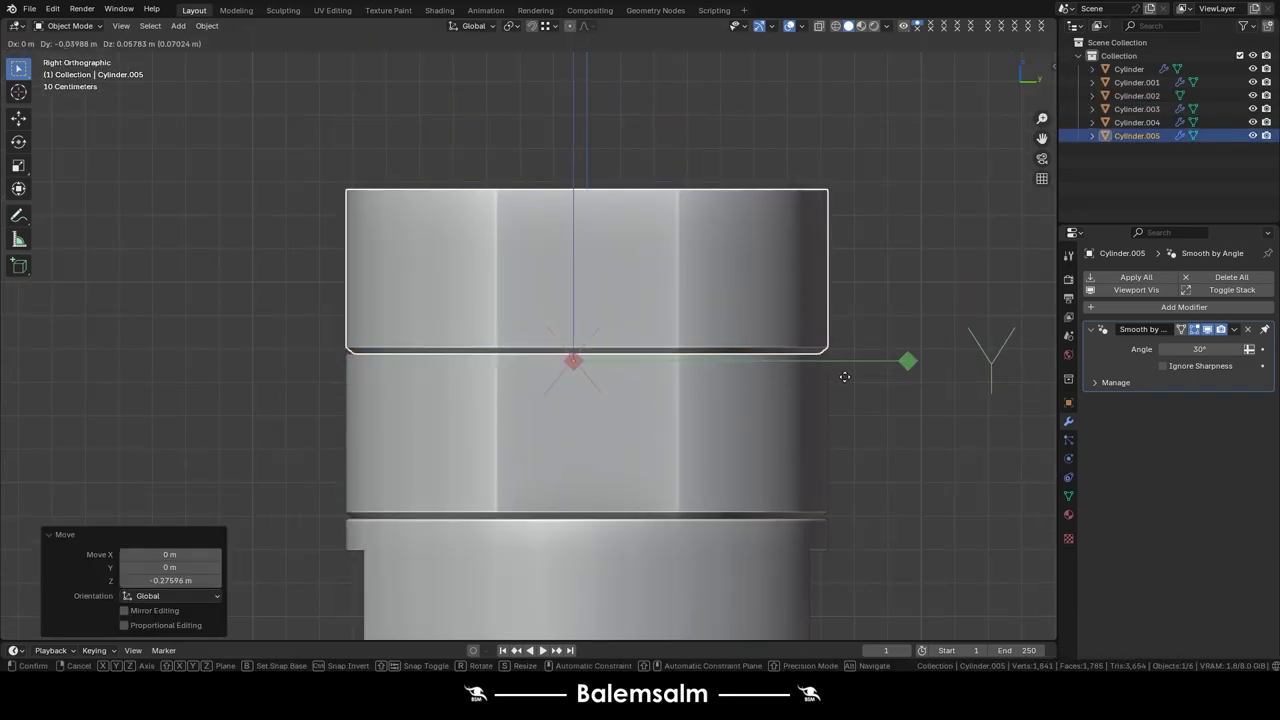
scroll(803, 406, down, 3)
key(g)
click(822, 294)
middle_drag(822, 294, 900, 250)
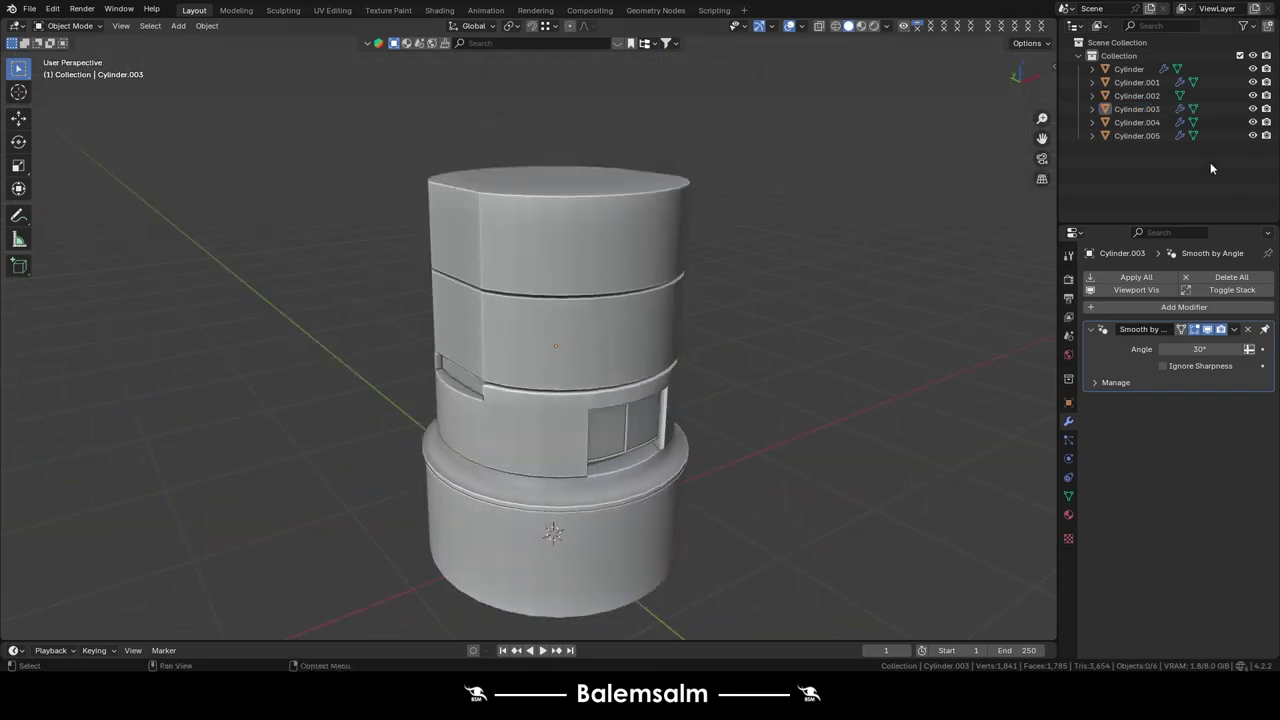
- Shorten the new top section by lowering its top rim along Z in Edit Mode
click(1137, 82)
key(KP_1)
key(Tab)
key(KP_Decimal)
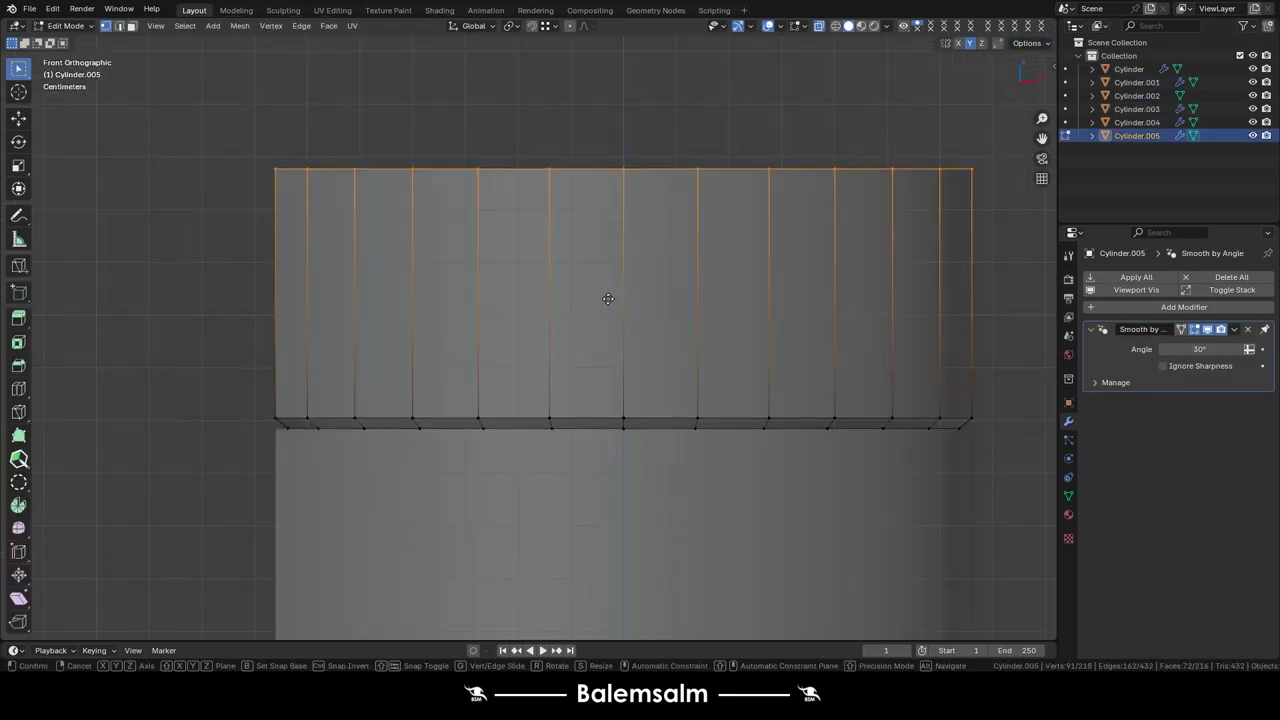
key(g)
key(z)
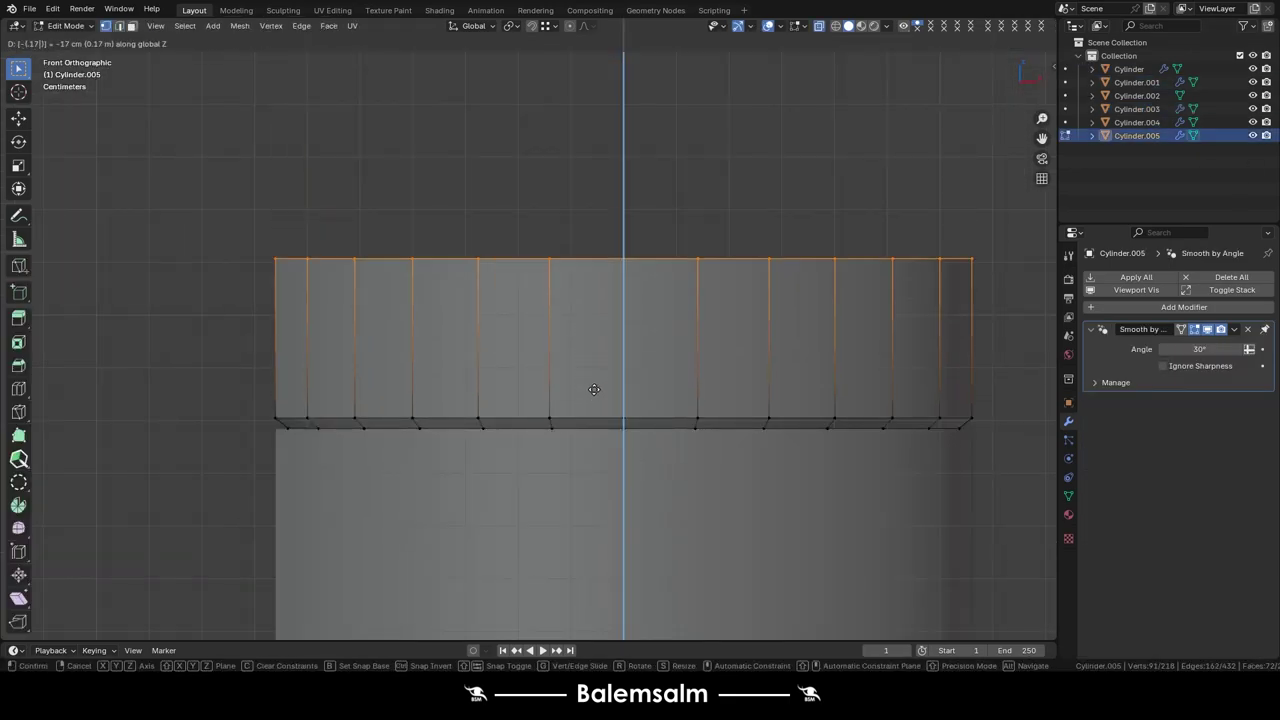
click(594, 390)
scroll(594, 390, down, 4)
key(Tab)
middle_drag(663, 289, 634, 262)
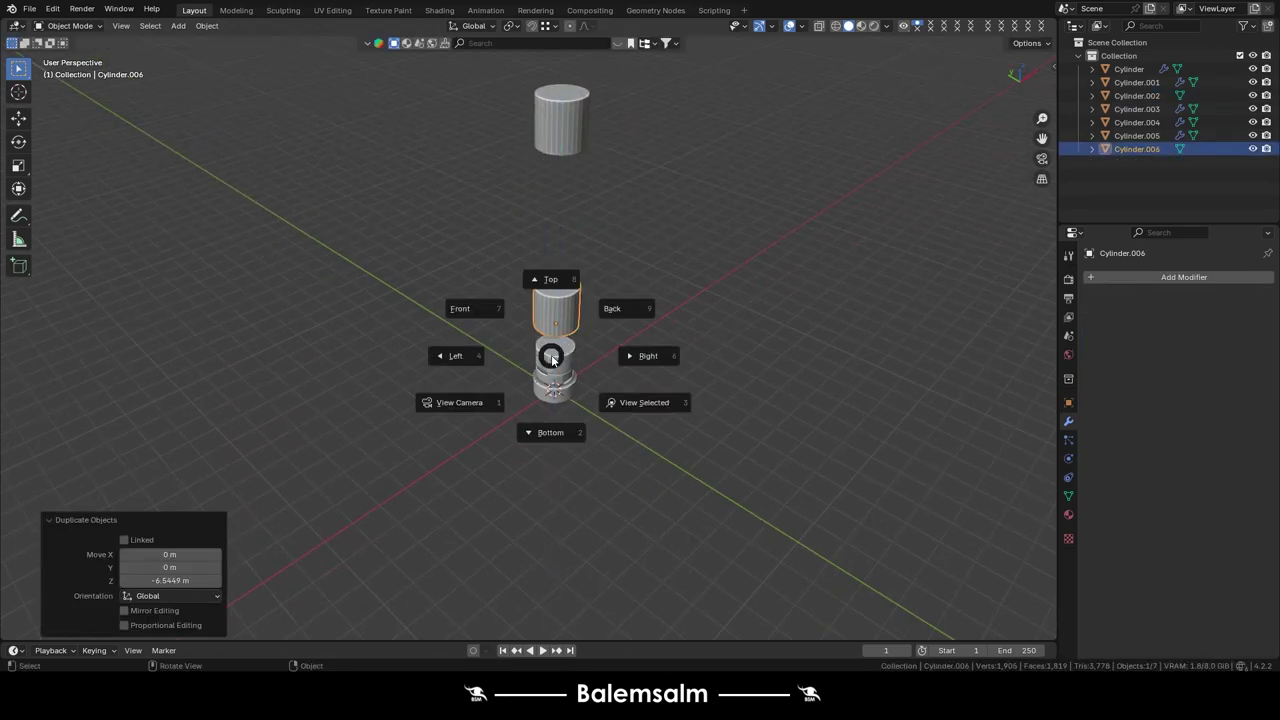
- Centre the floating cylinder's origin on its geometry and rotate it 90° onto its side
click(460, 308)
key(r)
click(552, 202)
right_click(552, 185)
click(614, 194)
text(r)
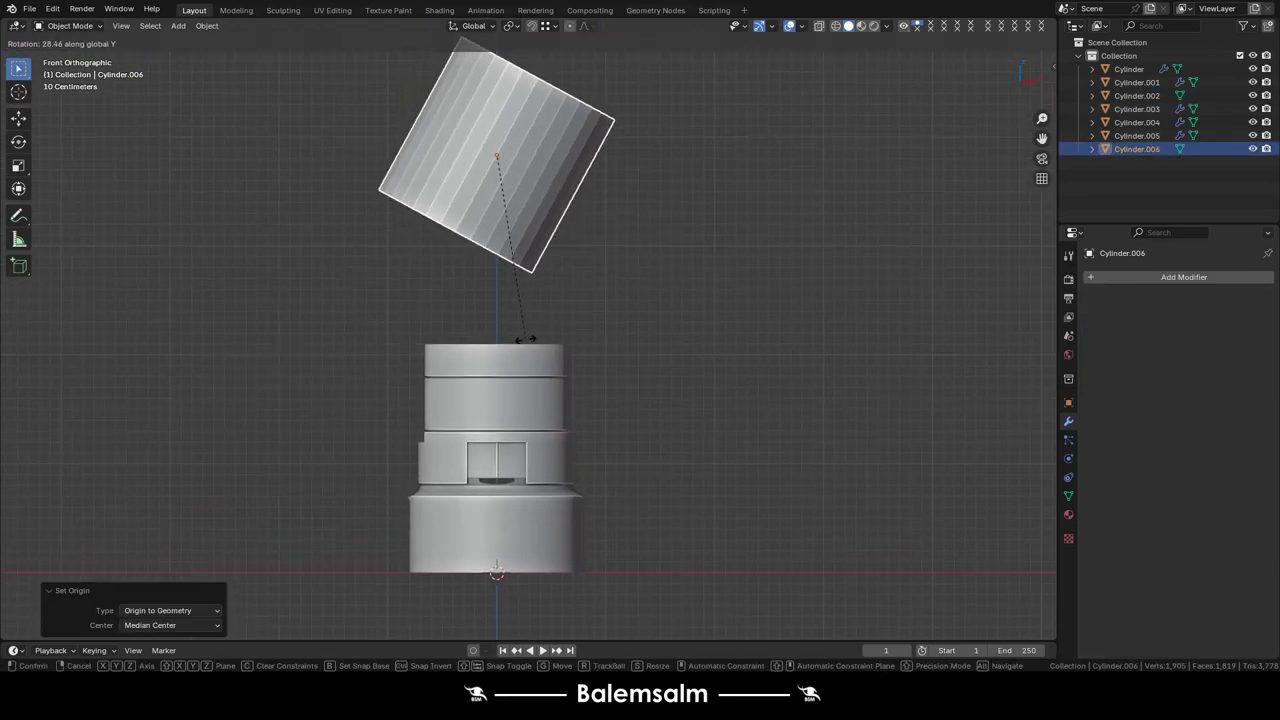
text(90)
key(Return)
- Lower the sideways cylinder onto the top section and enlarge it slightly
scroll(590, 310, up, 3)
key(KP_3)
key(g)
key(z)
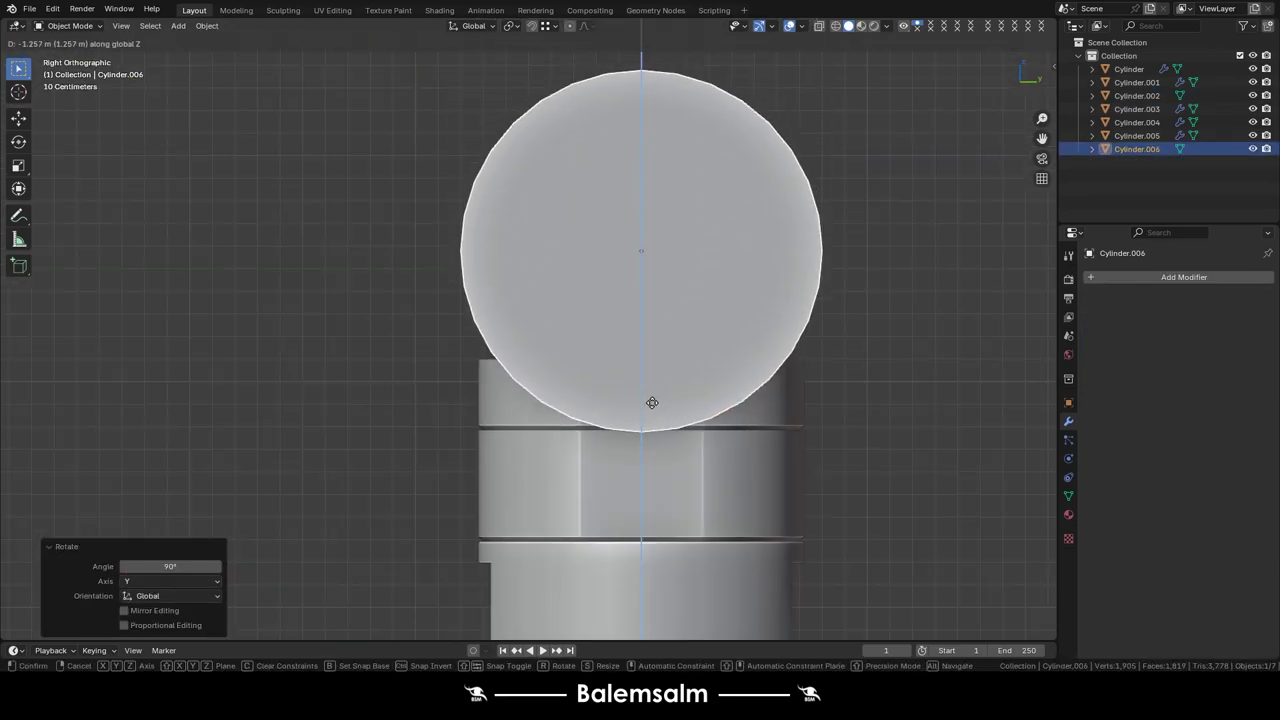
click(652, 403)
scroll(632, 275, up, 2)
key(g)
key(z)
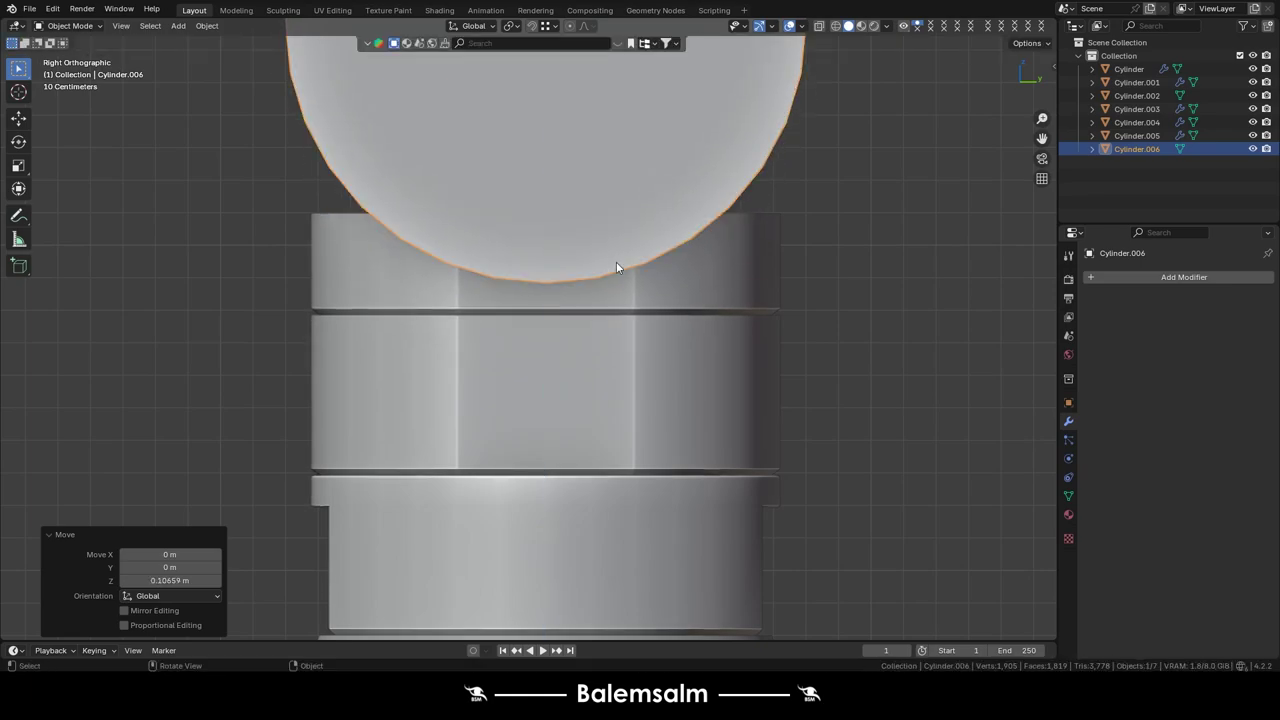
key(s)
click(752, 260)
mouse_move(752, 260)
middle_down()
mouse_move(504, 210)
mouse_move(563, 206)
middle_up()
- Fine-tune the cutter cylinder's height and scale it to 1.070
key(KP_3)
key(g)
key(z)
click(678, 397)
scroll(689, 372, down, 3)
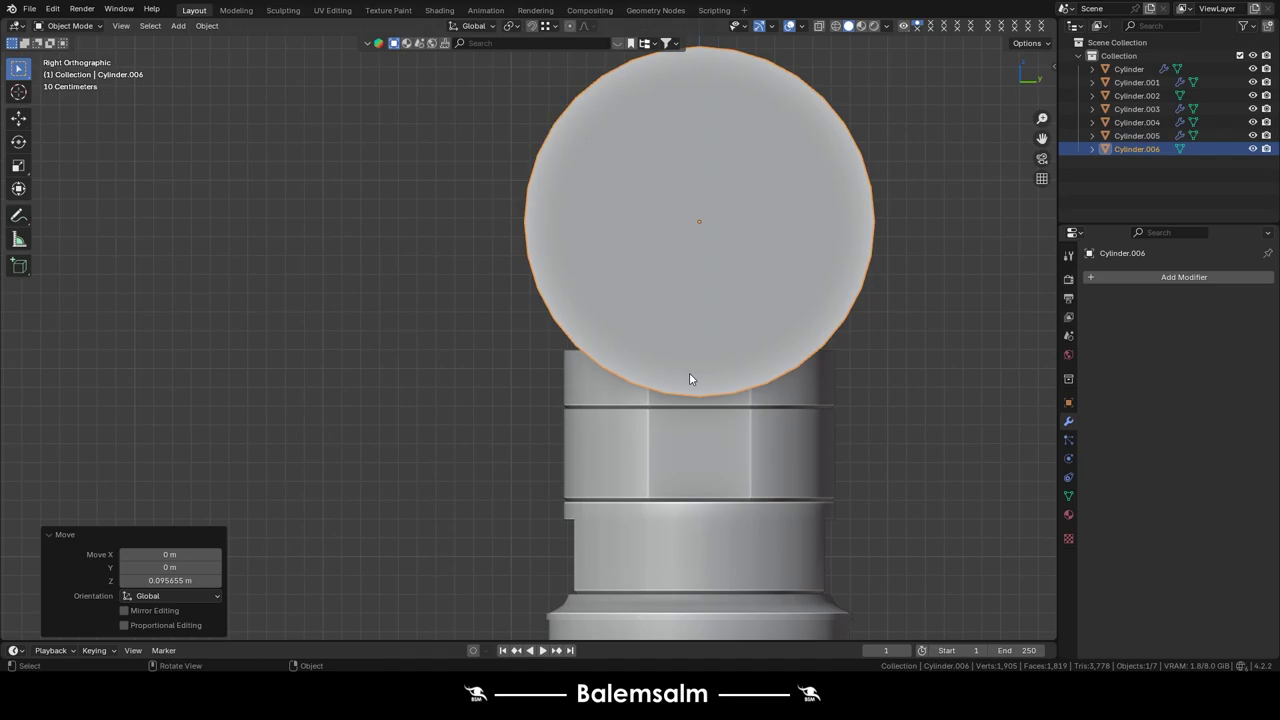
scroll(579, 343, up, 1)
key(s)
click(698, 305)
- Adjust the top section's rim height along Z in Edit Mode
click(698, 305)
key(Tab)
key(g)
key(z)
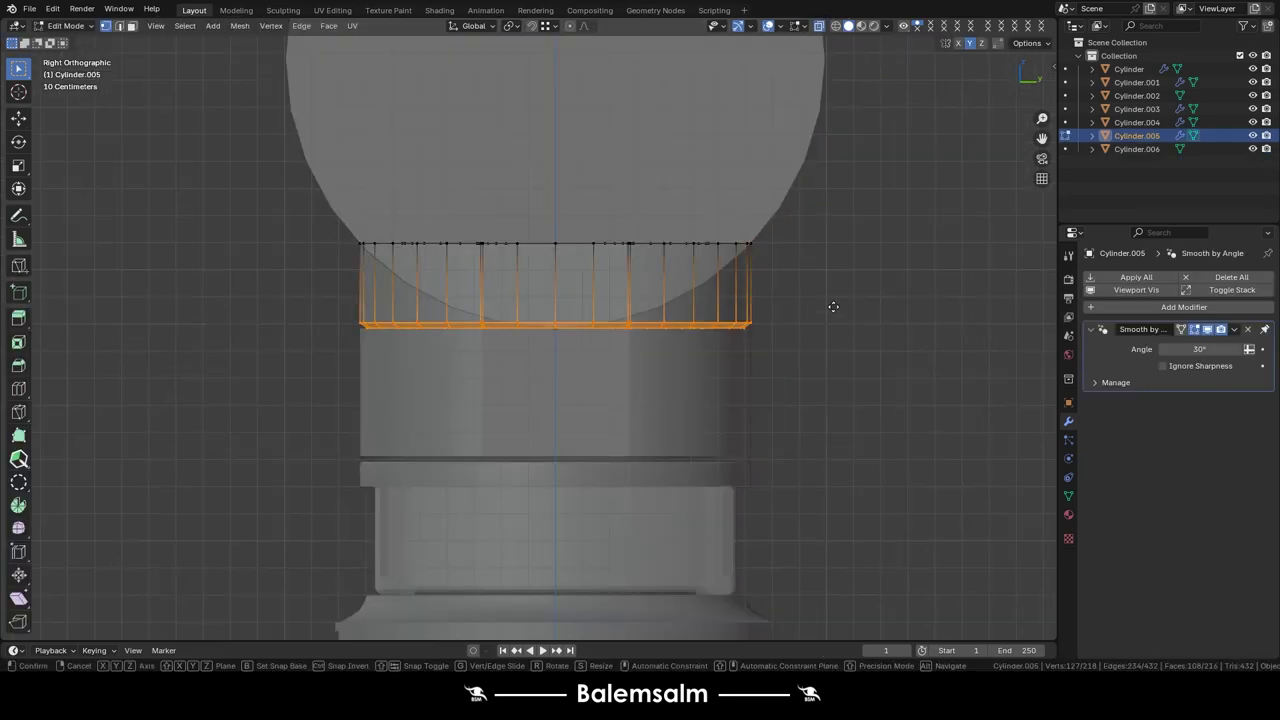
click(838, 342)
key(Tab)
- Add a Boolean modifier using the sideways cylinder as cutter, then hide the cutter
click(753, 288)
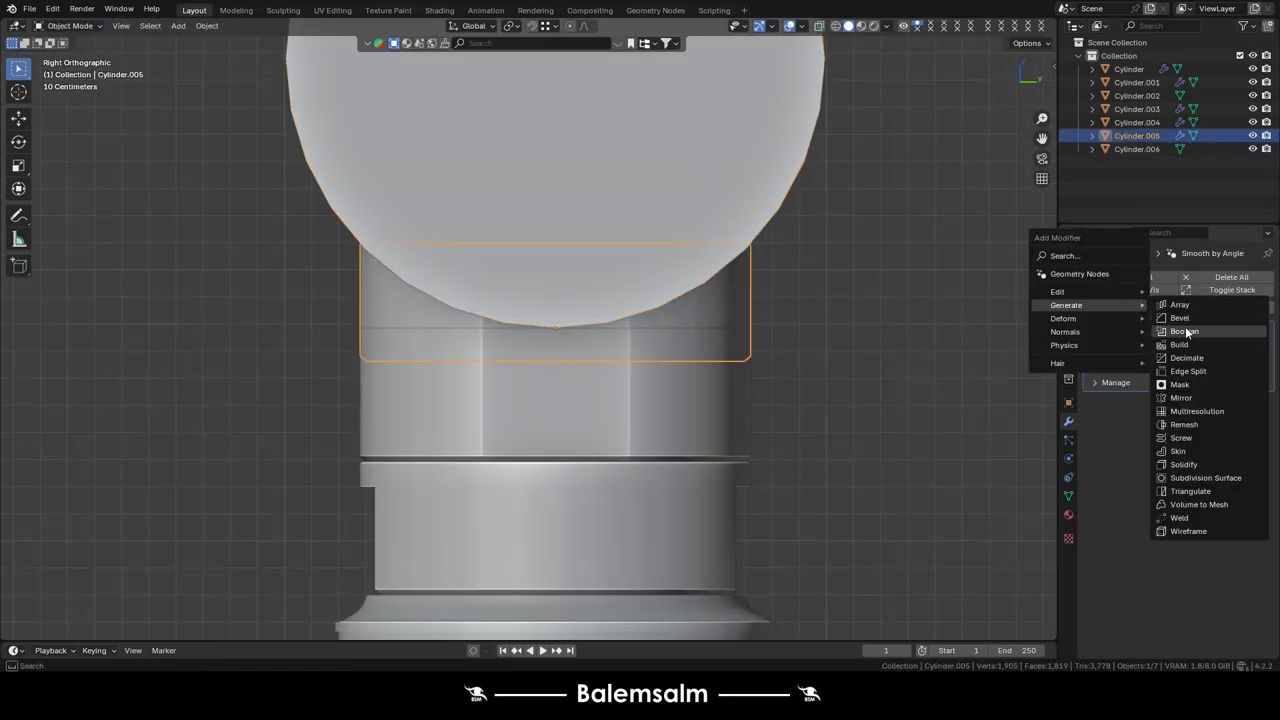
click(1185, 331)
mouse_move(780, 60)
middle_down()
mouse_move(688, 256)
mouse_move(648, 292)
middle_up()
click(648, 292)
key(x)
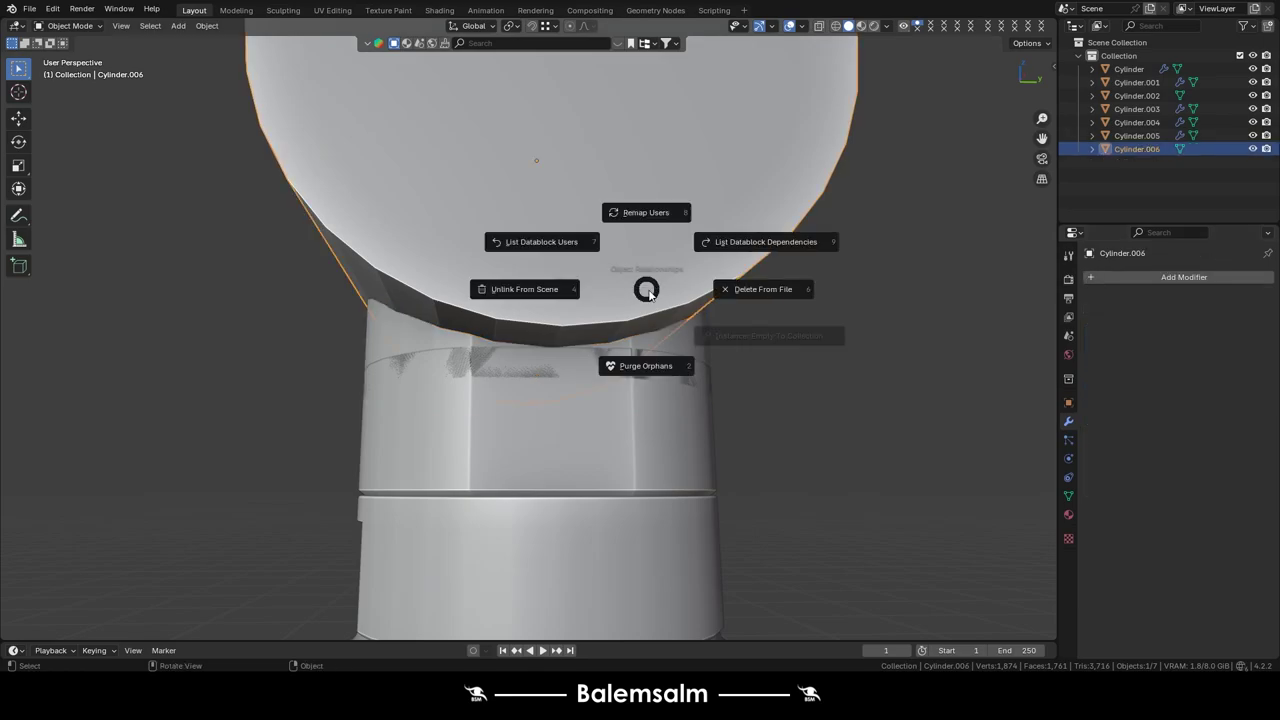
click(763, 289)
scroll(660, 226, down, 5)
- Select all of the carved section's geometry and Merge by Distance
scroll(623, 352, up, 5)
click(614, 320)
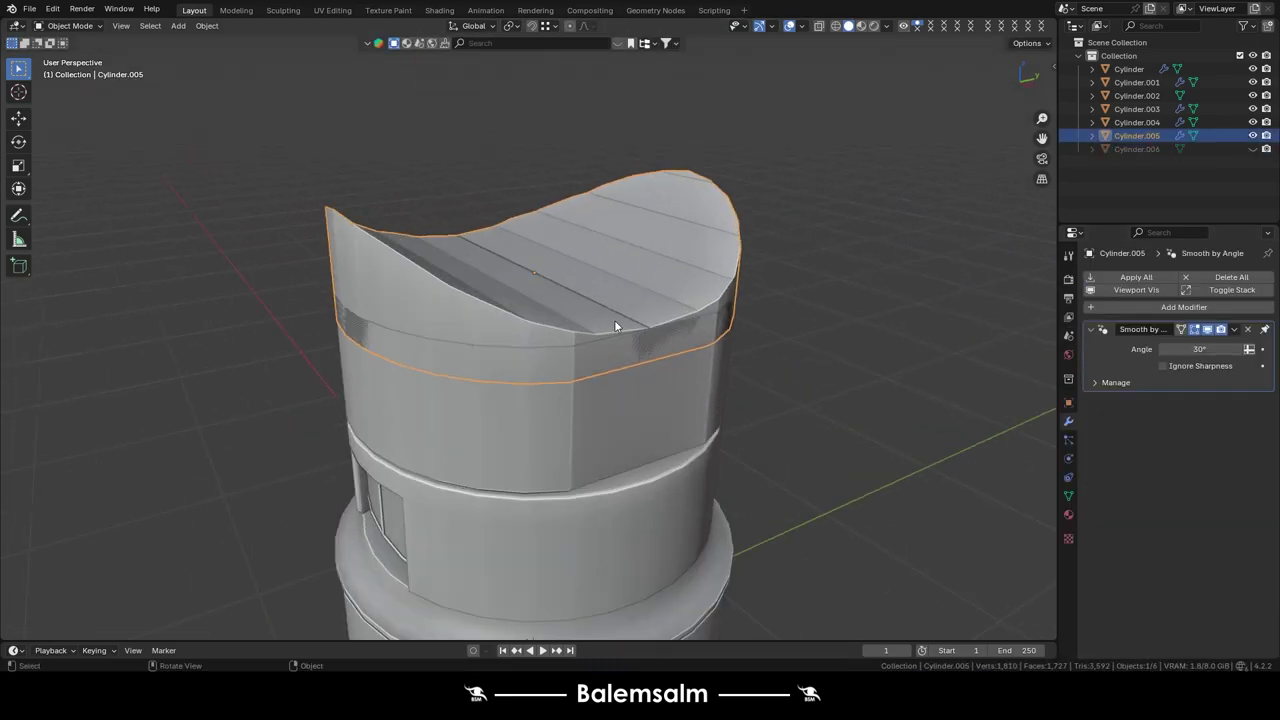
key(Tab)
alt+click(614, 320)
key(KP_3)
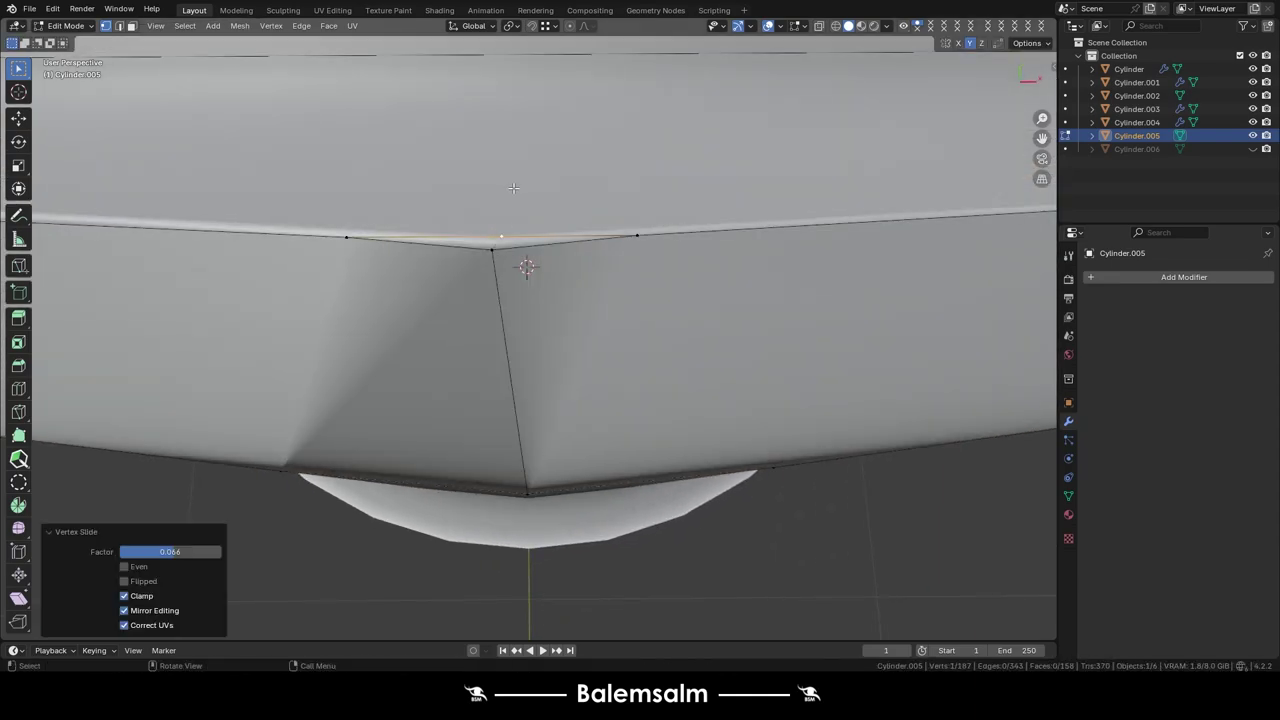
key(a)
key(m)
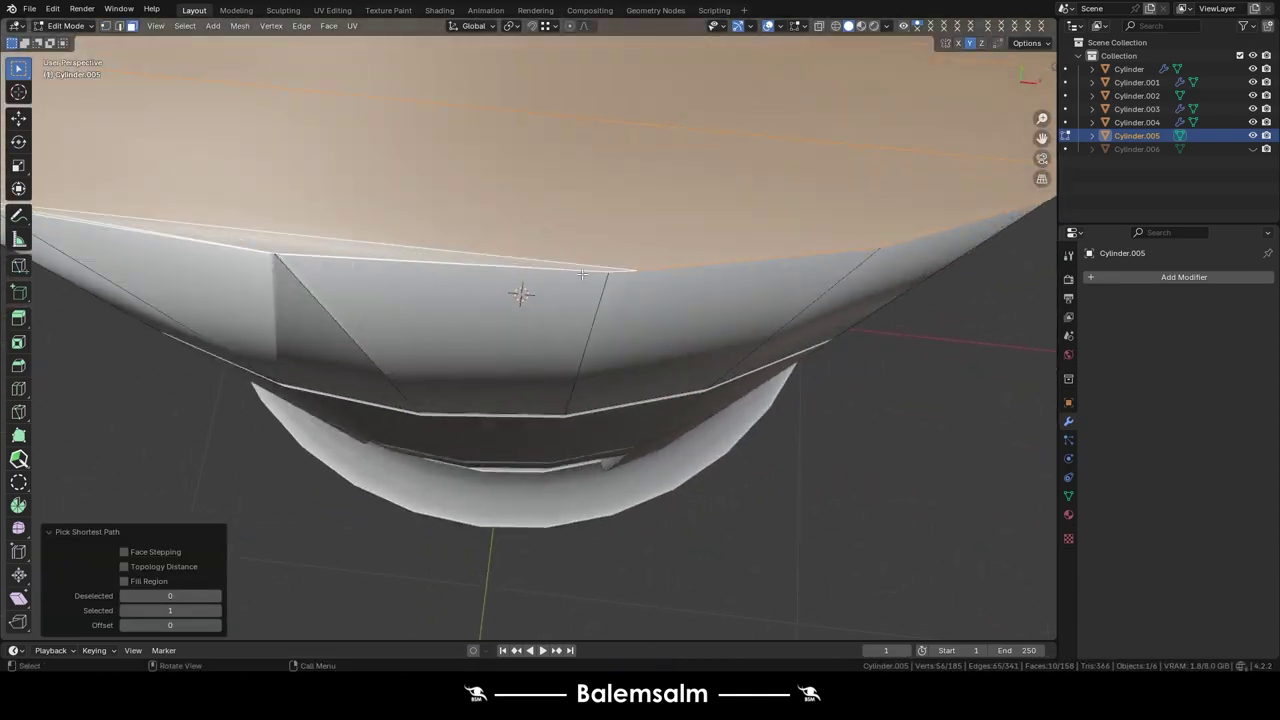
- Slide stray vertices into place and bevel the scooped top rim with 5 segments
middle_drag(582, 273, 450, 300)
shift+click(407, 325)
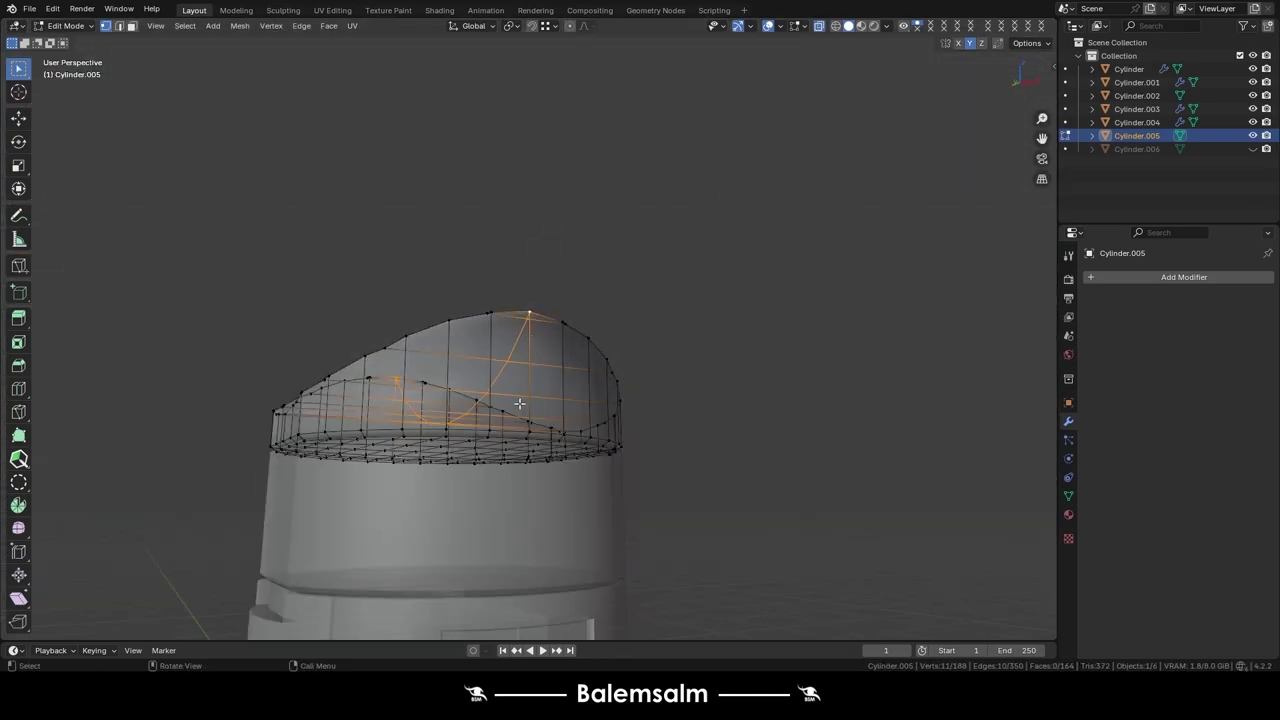
key(KP_7)
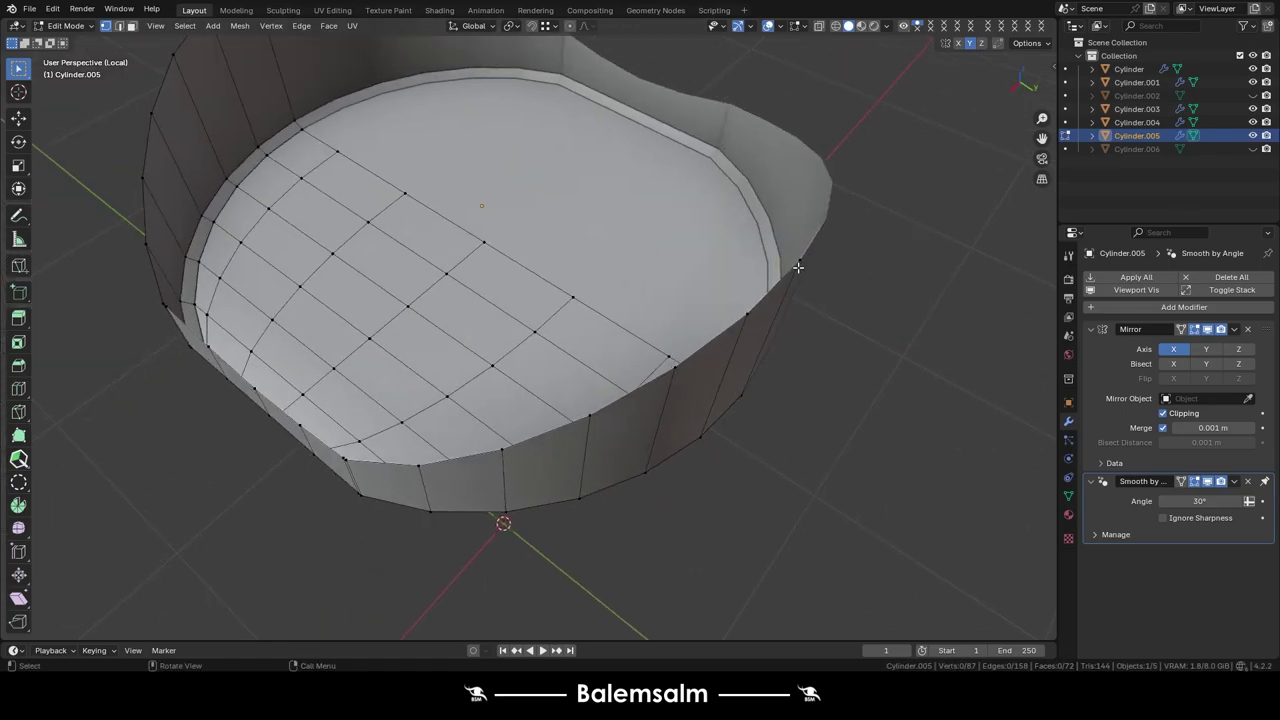
middle_drag(531, 577, 678, 134)
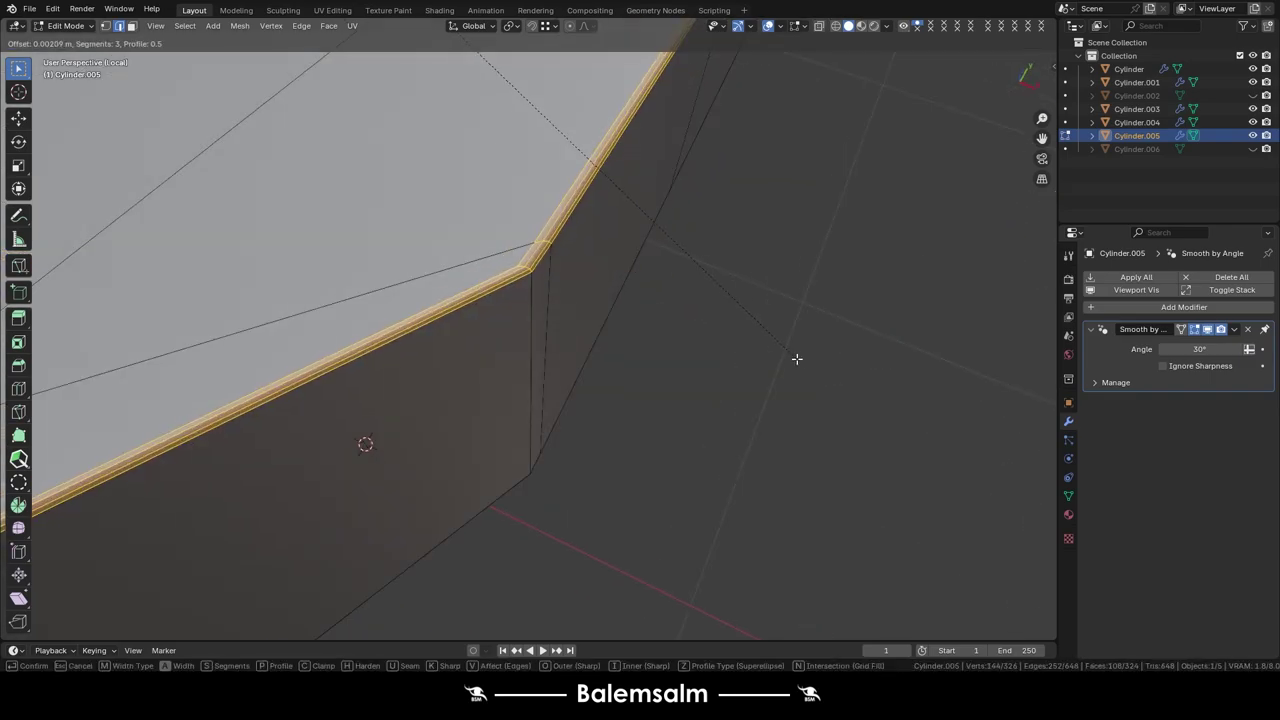
click(797, 358)
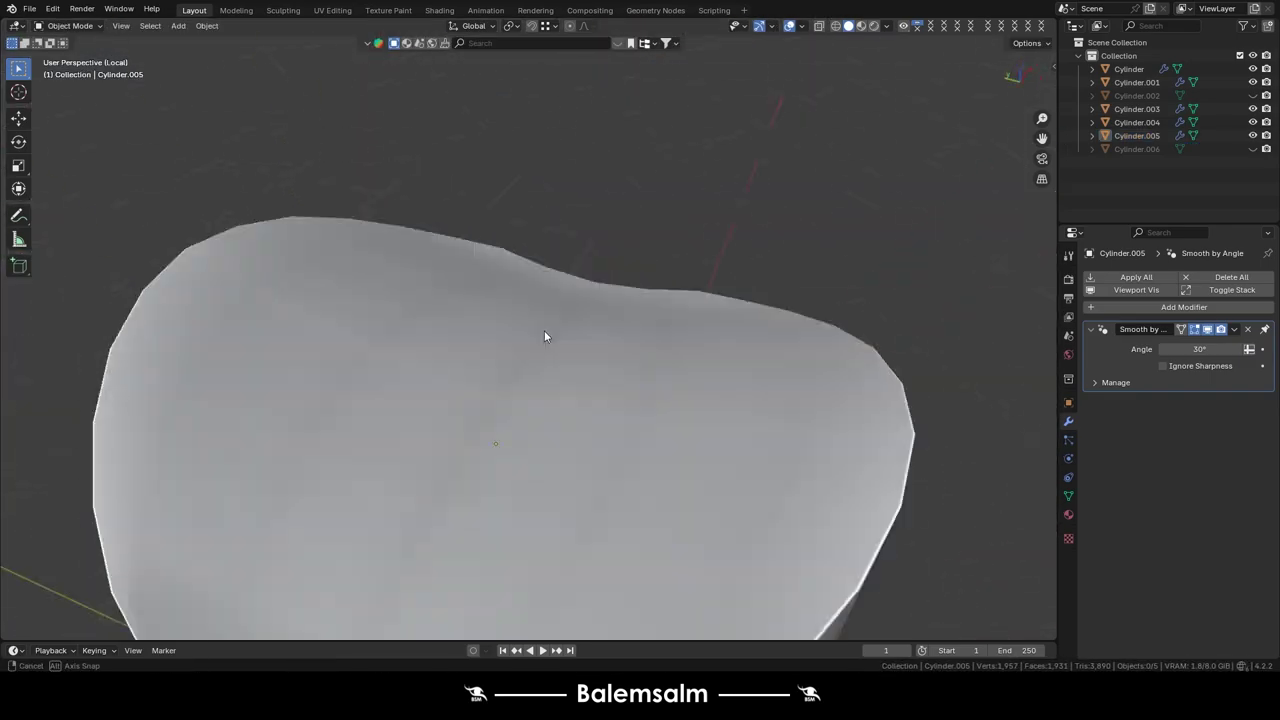
middle_drag(544, 336, 706, 281)
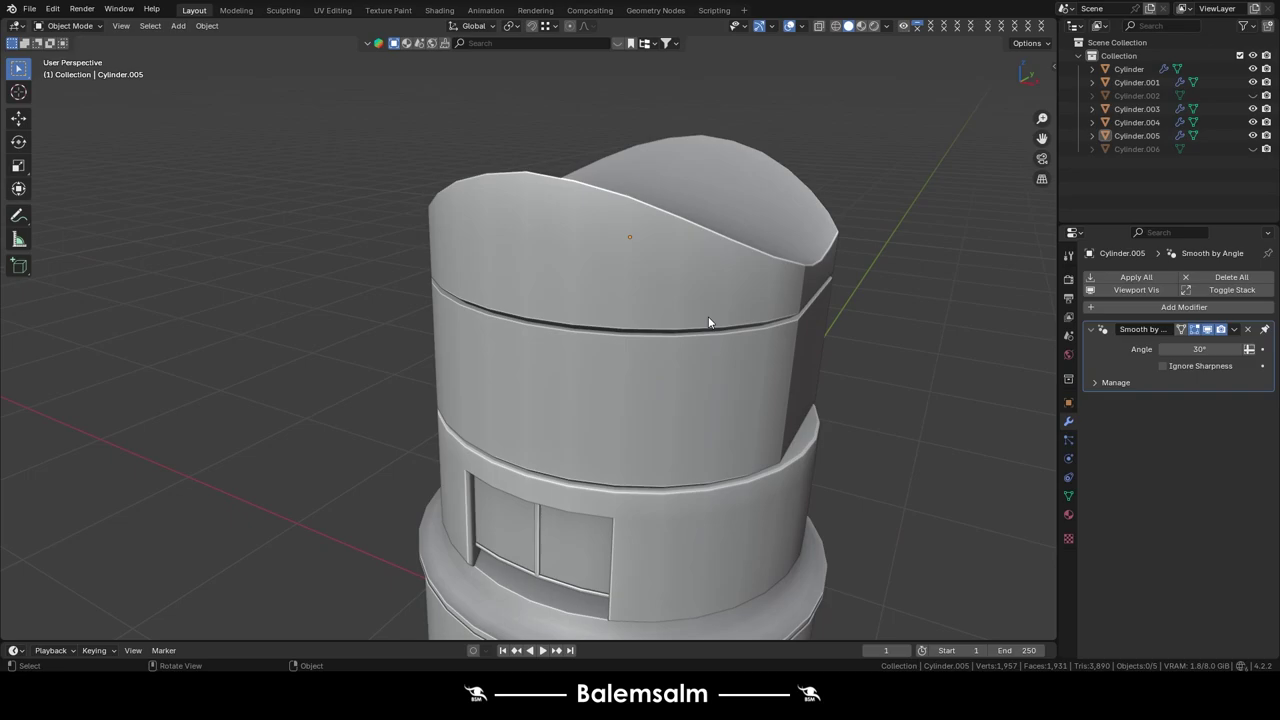
- Turn the cylinder 90° onto its side and lower it onto the stack
click(708, 316)
middle_drag(811, 278, 744, 364)
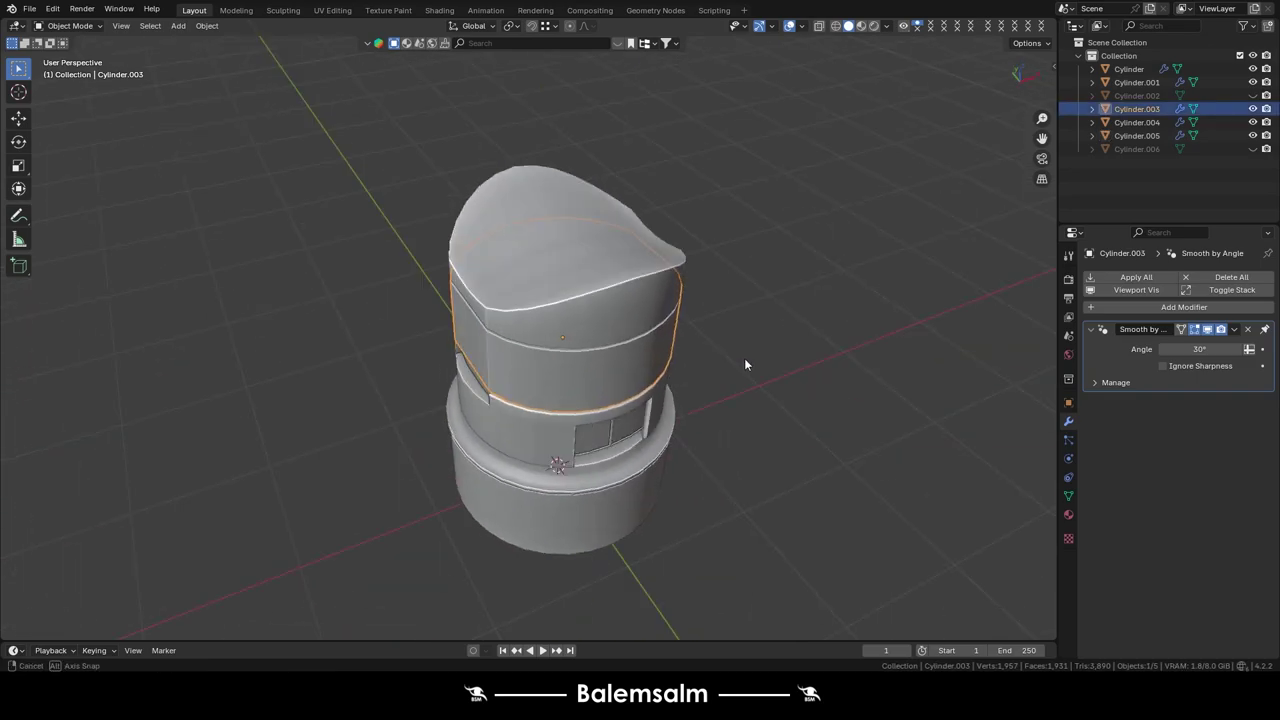
click(645, 295)
middle_drag(402, 411, 511, 268)
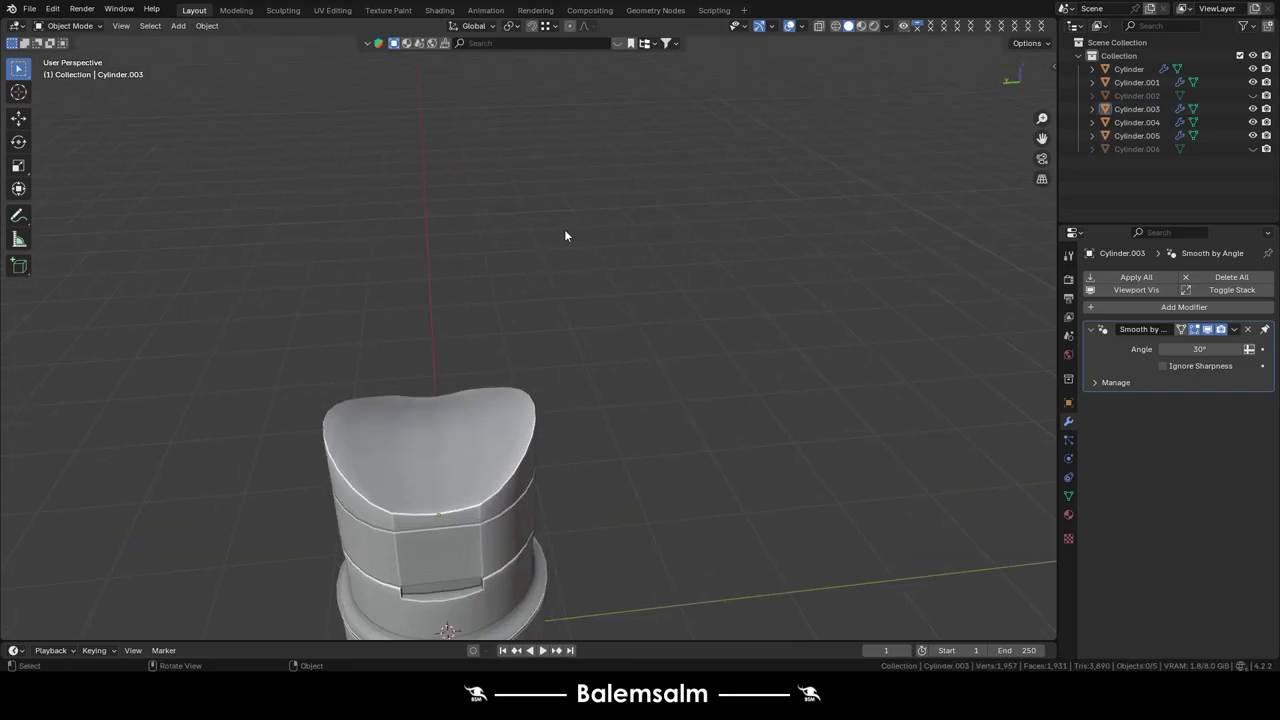
middle_drag(563, 229, 274, 249)
scroll(385, 248, down, 3)
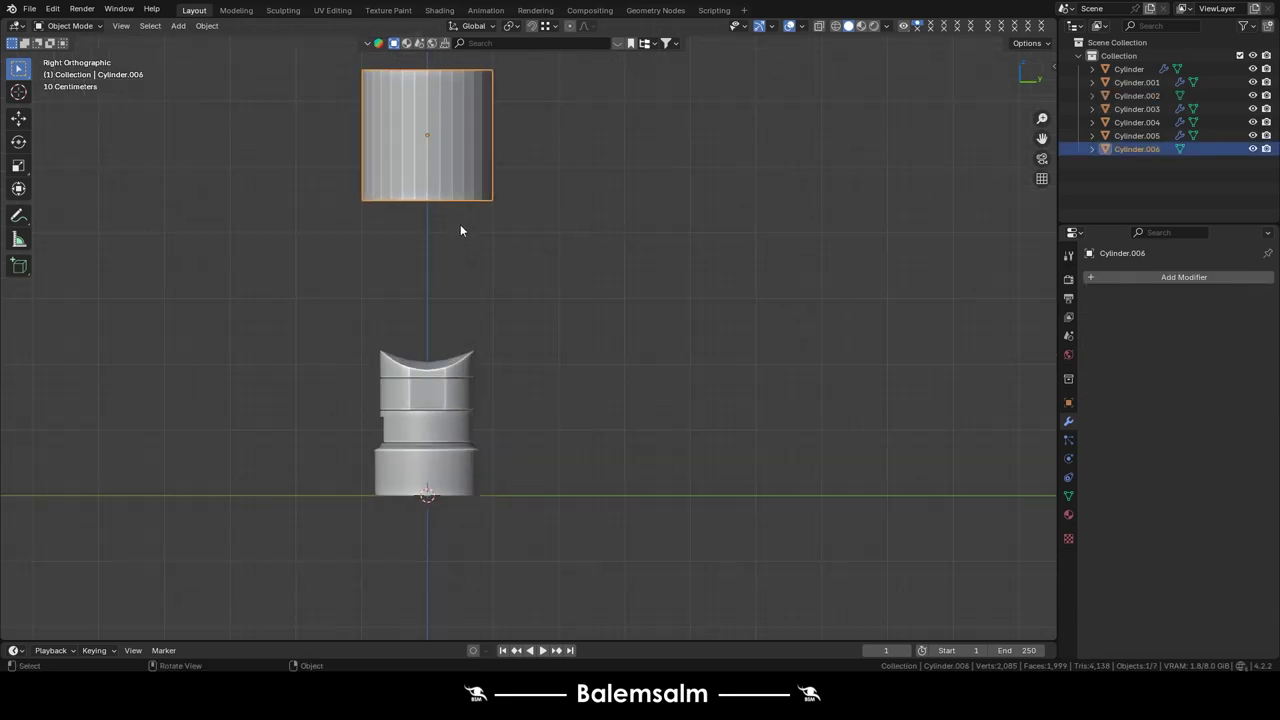
text(90)
key(Return)
scroll(480, 400, up, 2)
key(g)
key(z)
click(259, 330)
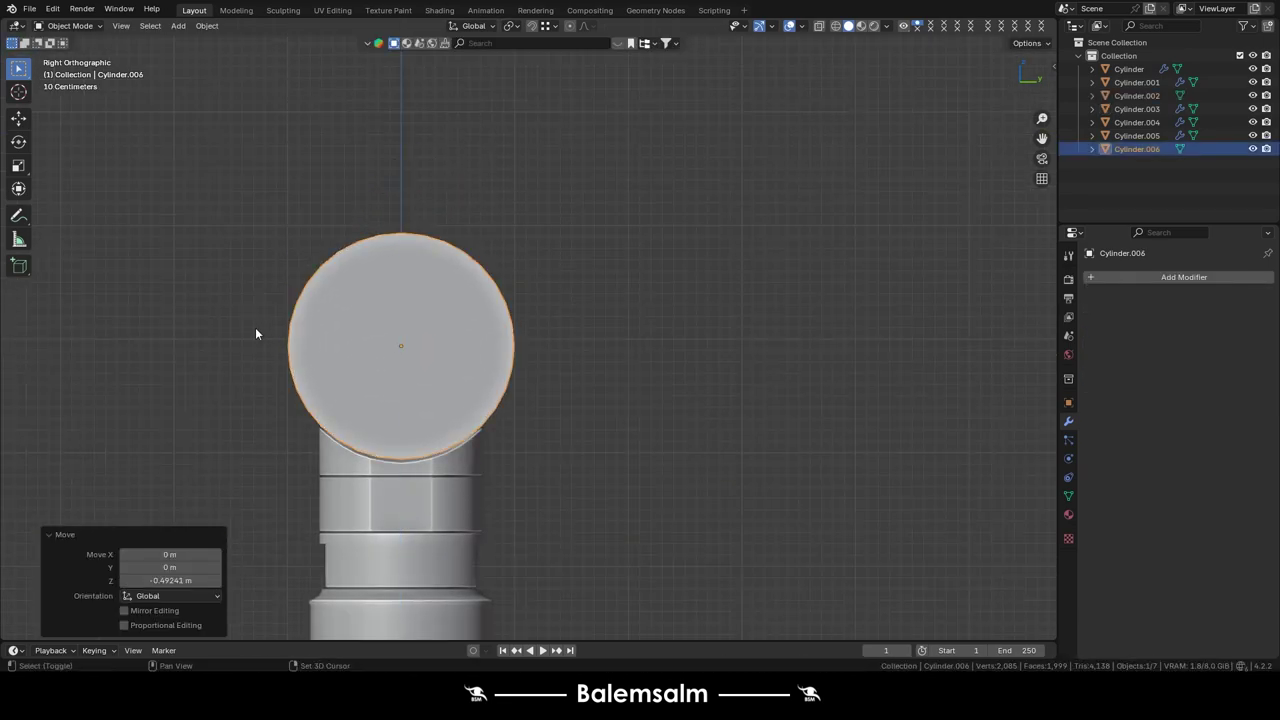
- Set the sideways drum's height so it sits in the saddle scoop
middle_drag(255, 327, 530, 297)
middle_drag(322, 348, 428, 334)
key(KP_3)
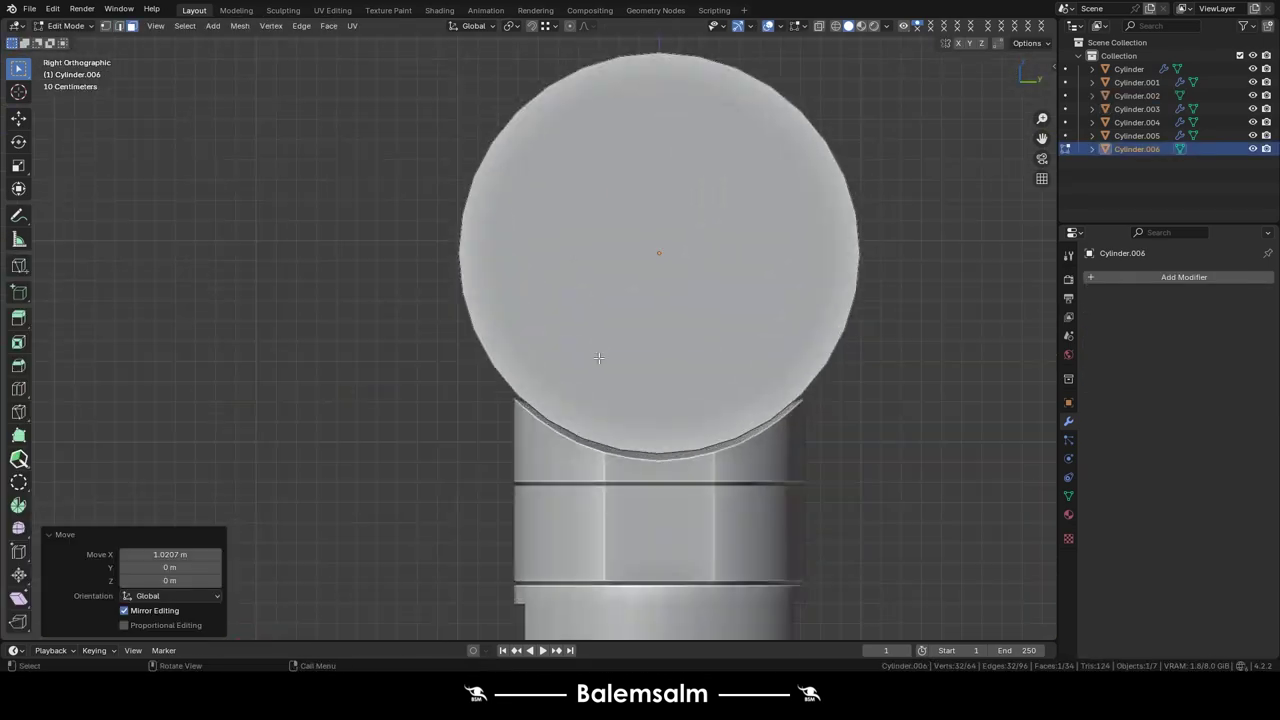
key(Tab)
key(g)
key(z)
click(710, 414)
- Scale the drum's mesh down and apply Smooth by Angle shading
key(Tab)
key(s)
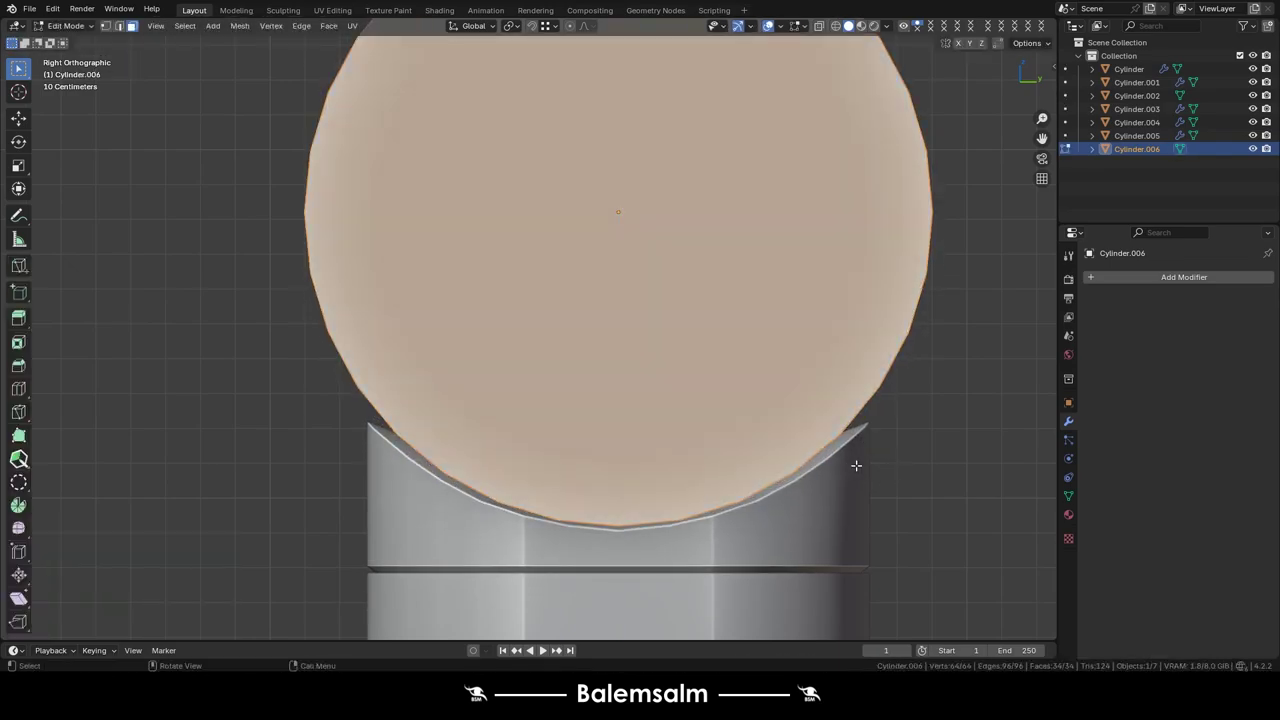
click(858, 453)
mouse_move(858, 453)
middle_down()
mouse_move(738, 410)
mouse_move(689, 303)
mouse_move(700, 400)
middle_up()
scroll(738, 410, up, 3)
click(712, 324)
- Select the drum's end cap face and move it inward along X
key(Tab)
click(738, 380)
key(grave)
click(686, 234)
key(g)
key(x)
click(654, 286)
key(g)
key(x)
click(630, 321)
scroll(724, 435, up, 3)
- Push the drum's end cap along X, then extrude the cap face slightly inward along Z
key(g)
key(x)
key(x)
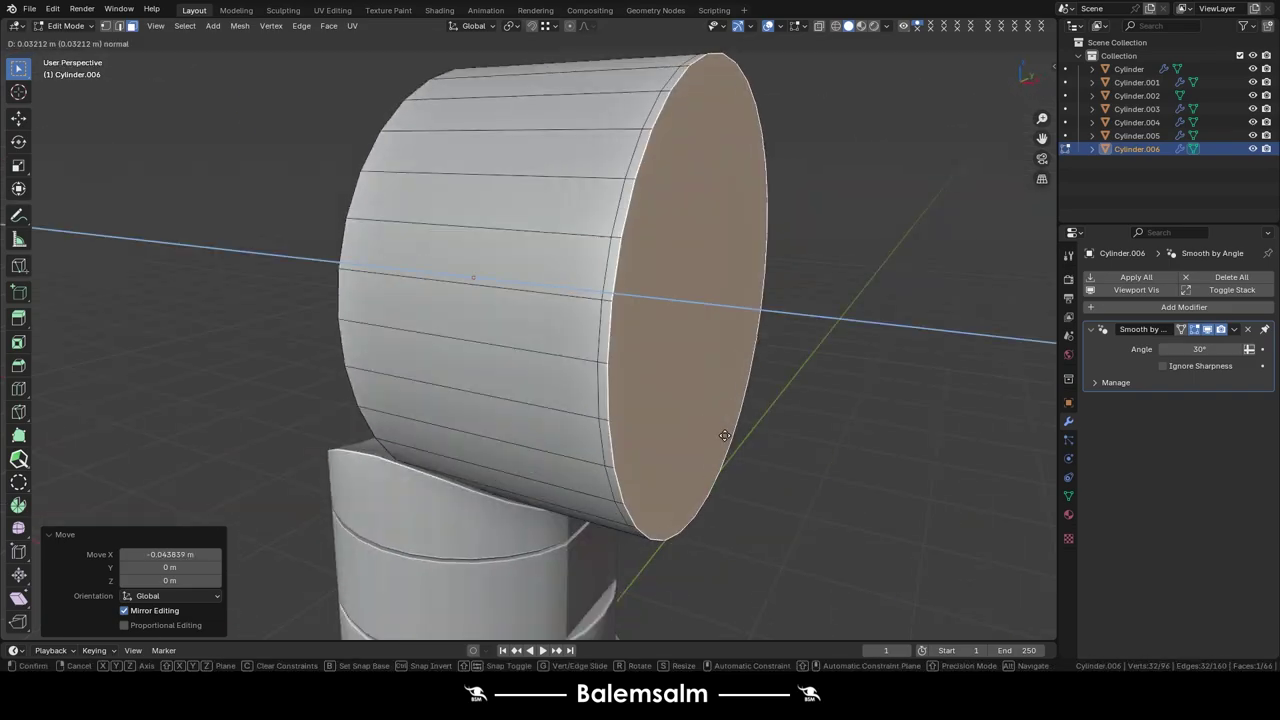
click(800, 483)
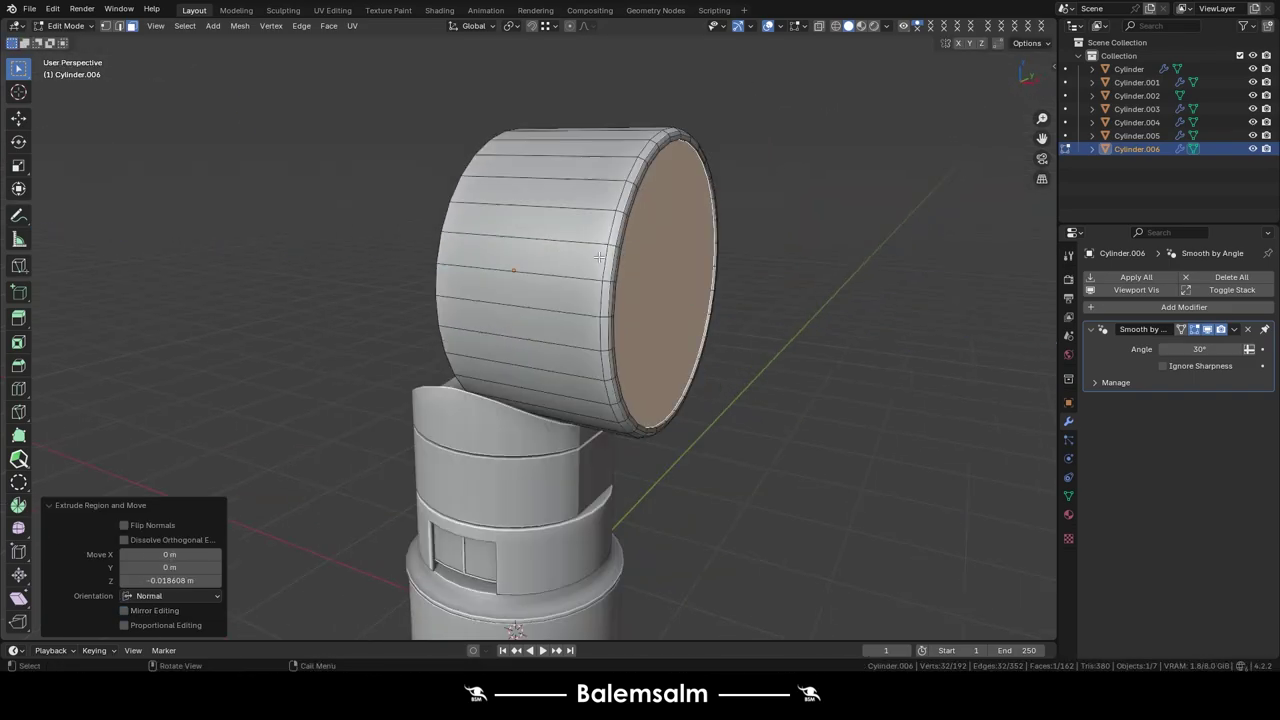
mouse_move(800, 483)
middle_down()
mouse_move(825, 426)
mouse_move(739, 301)
middle_up()
key(g)
key(z)
key(Tab)
key(Tab)
mouse_move(644, 434)
middle_down()
mouse_move(417, 334)
mouse_move(591, 385)
middle_up()
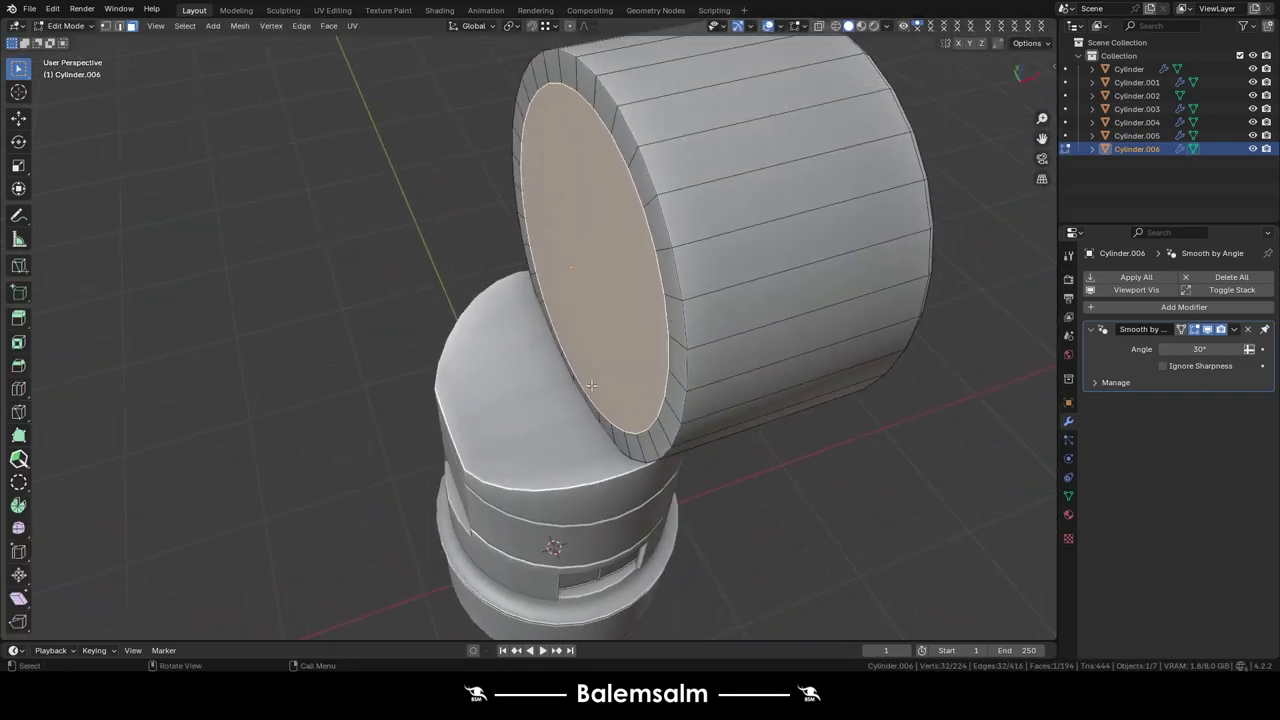
click(662, 405)
middle_drag(662, 405, 738, 407)
scroll(738, 407, up, 1)
- Bevel the cap's outer edge with 4 segments, shrink the inner cap face, and exit Edit Mode
key(ctrl+b)
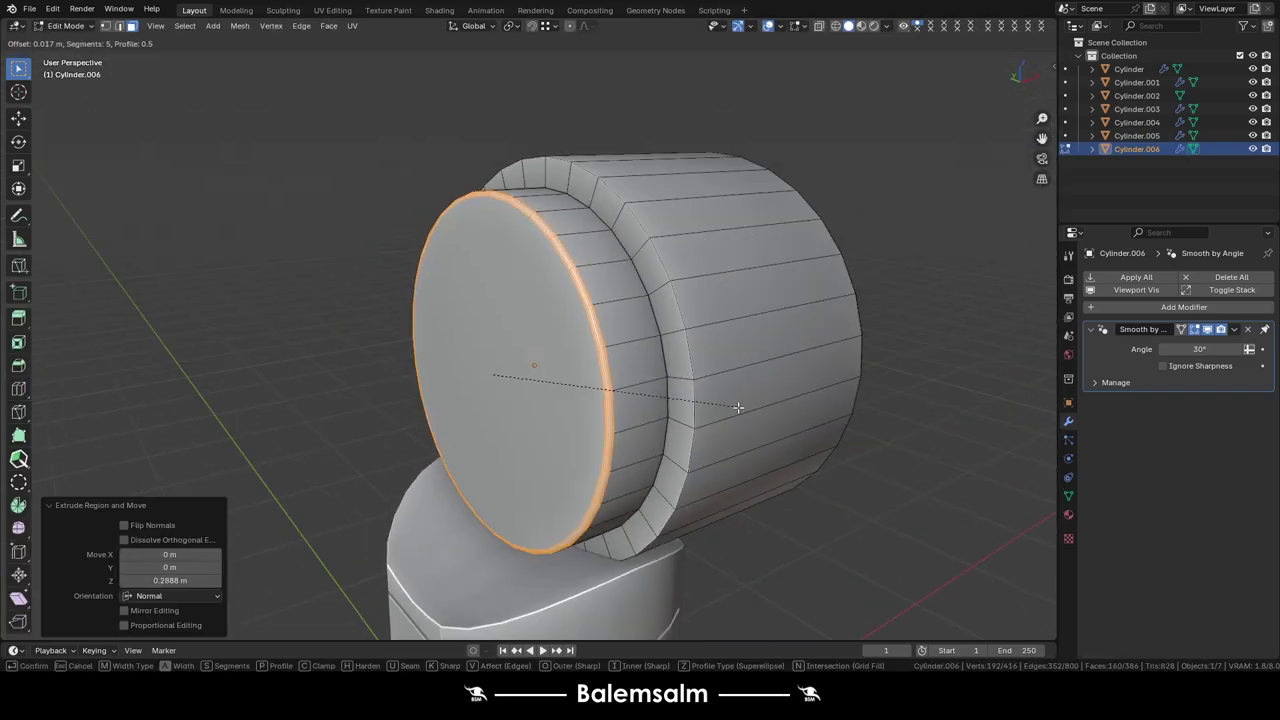
click(764, 414)
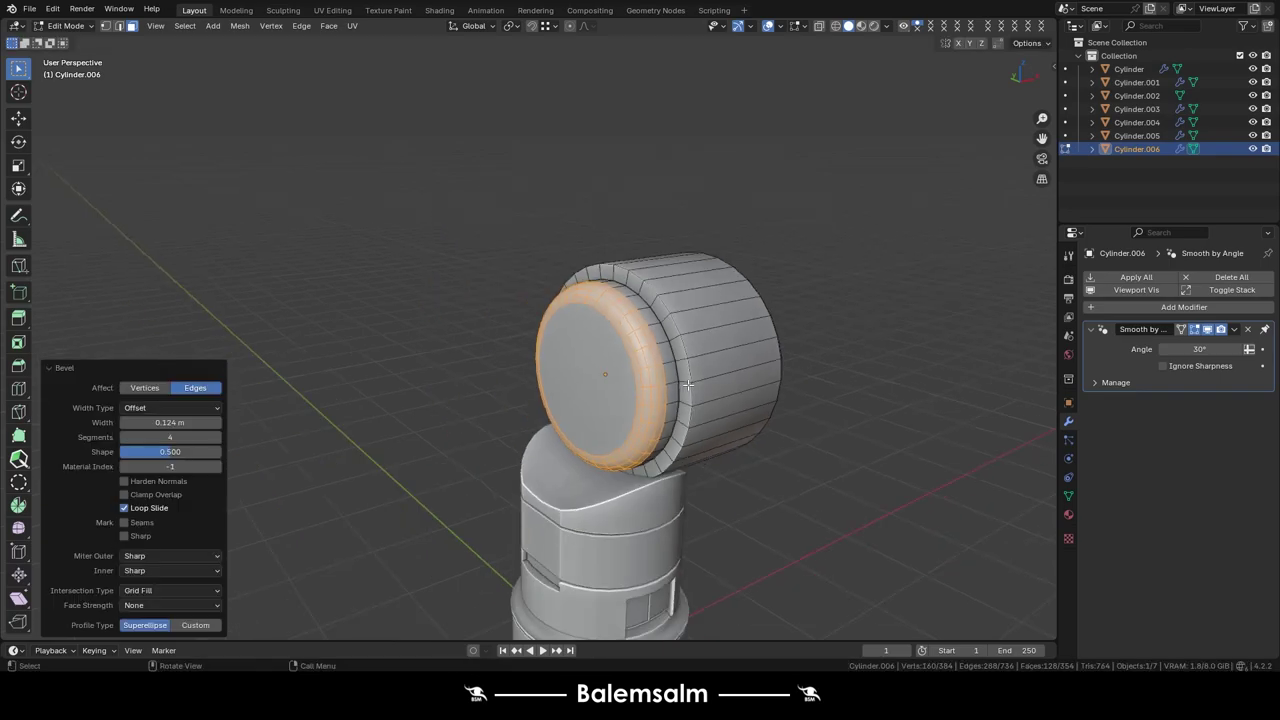
middle_drag(764, 414, 626, 363)
scroll(626, 363, up, 3)
key(g)
key(z)
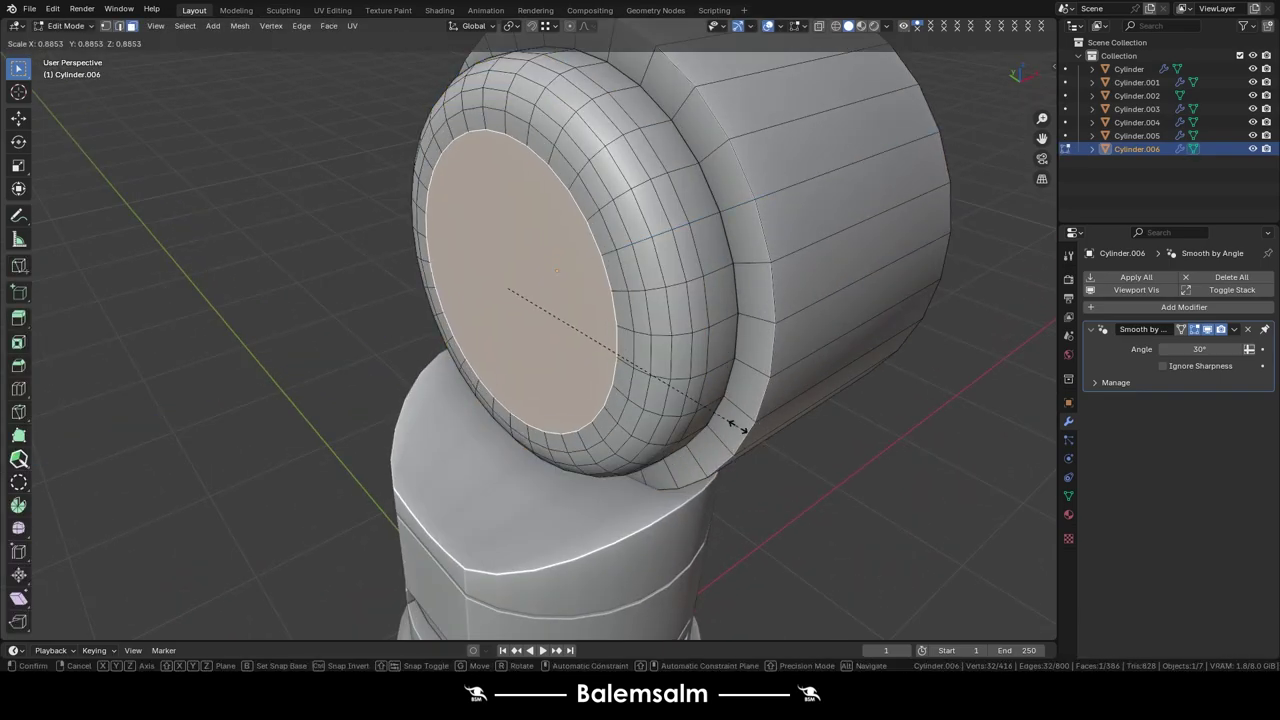
click(740, 425)
scroll(740, 425, down, 3)
middle_drag(740, 425, 763, 300)
key(Tab)
- Reposition the drum along the X axis to keep it centred
scroll(782, 386, down, 3)
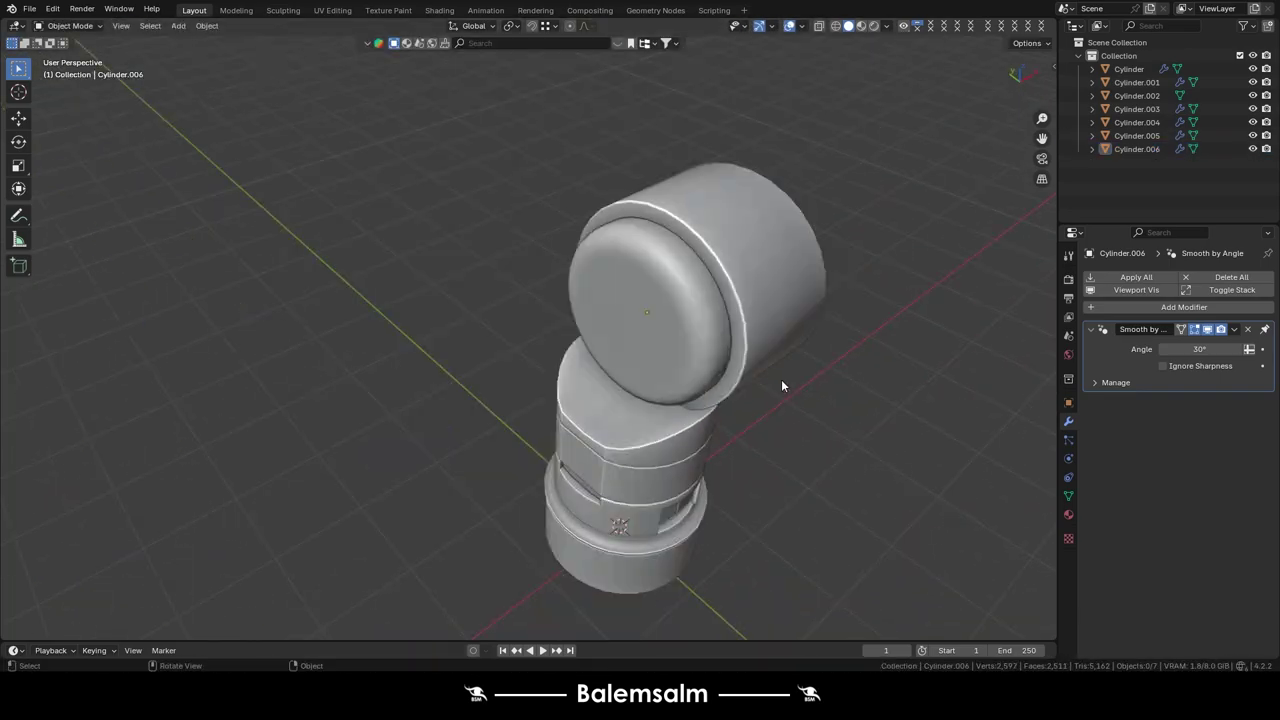
scroll(781, 385, down, 2)
scroll(674, 329, up, 3)
middle_drag(674, 329, 732, 418)
key(KP_1)
click(686, 341)
key(g)
key(x)
scroll(708, 400, up, 5)
scroll(710, 369, down, 5)
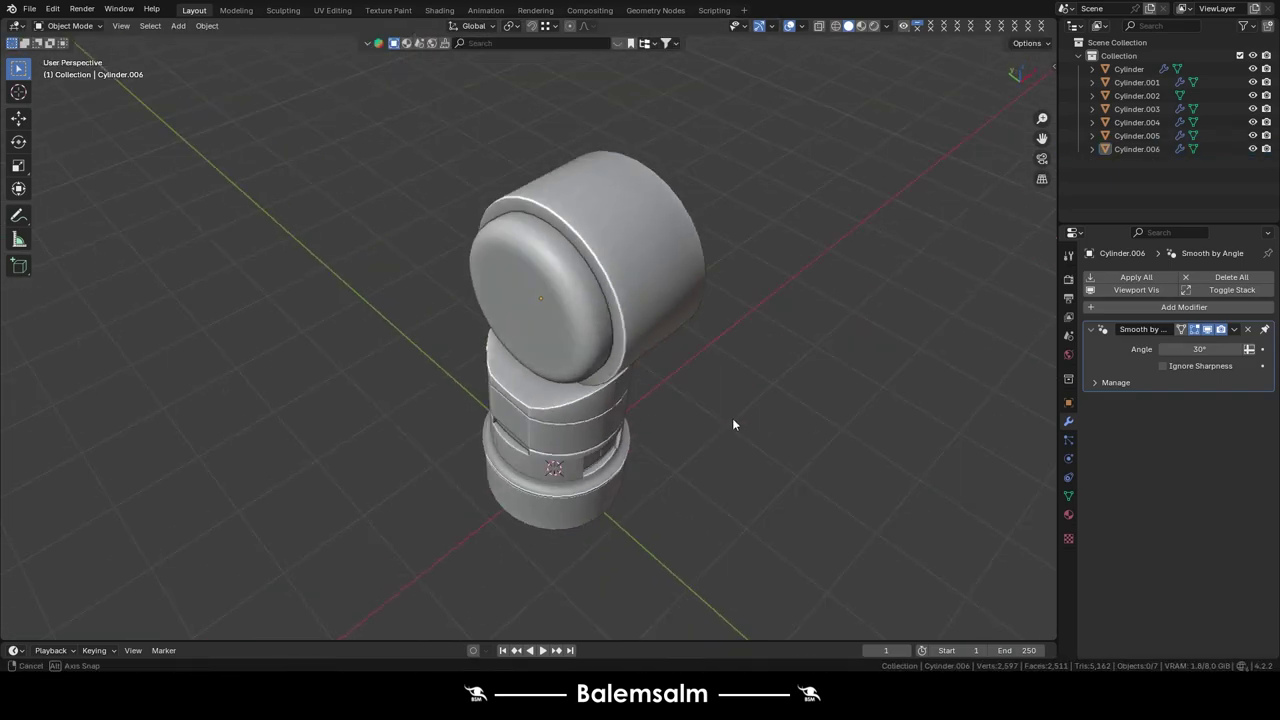
click(732, 418)
- Jump to a preset view and orbit around the cylinder stack to inspect it
key(grave)
click(649, 341)
mouse_move(649, 341)
middle_down()
mouse_move(937, 345)
mouse_move(638, 392)
middle_up()
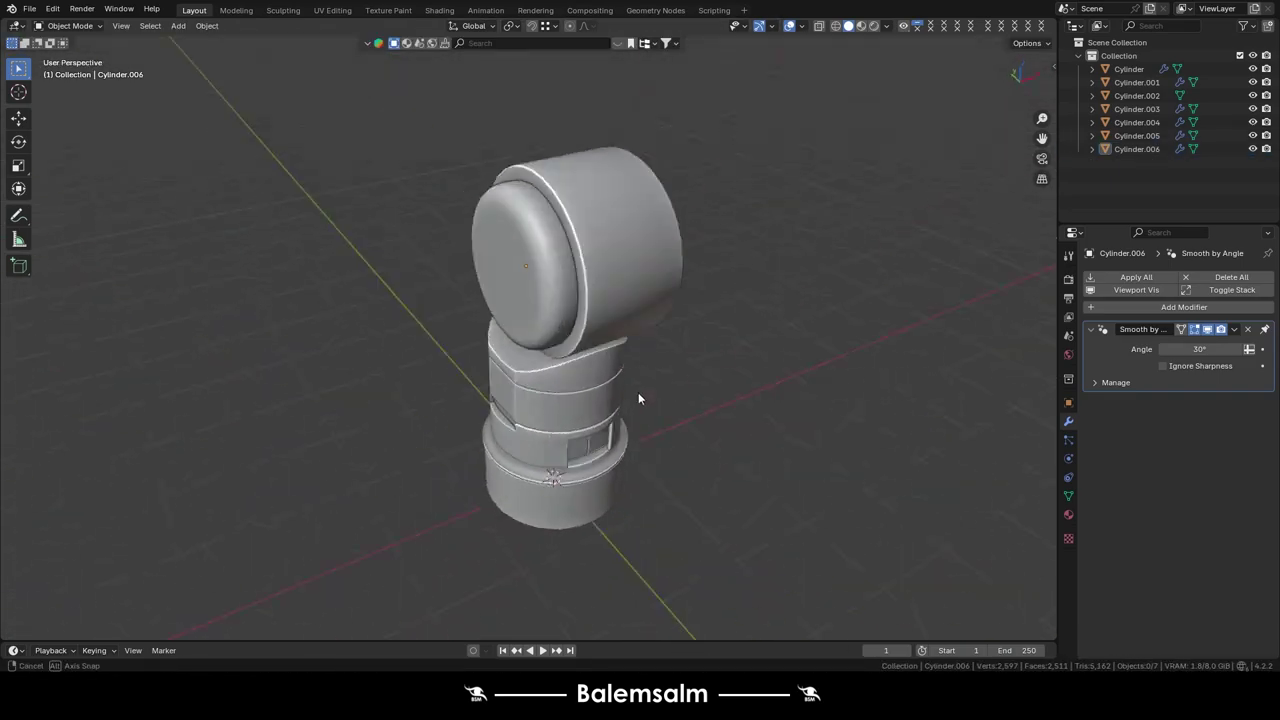
scroll(584, 260, up, 3)
scroll(553, 303, down, 2)
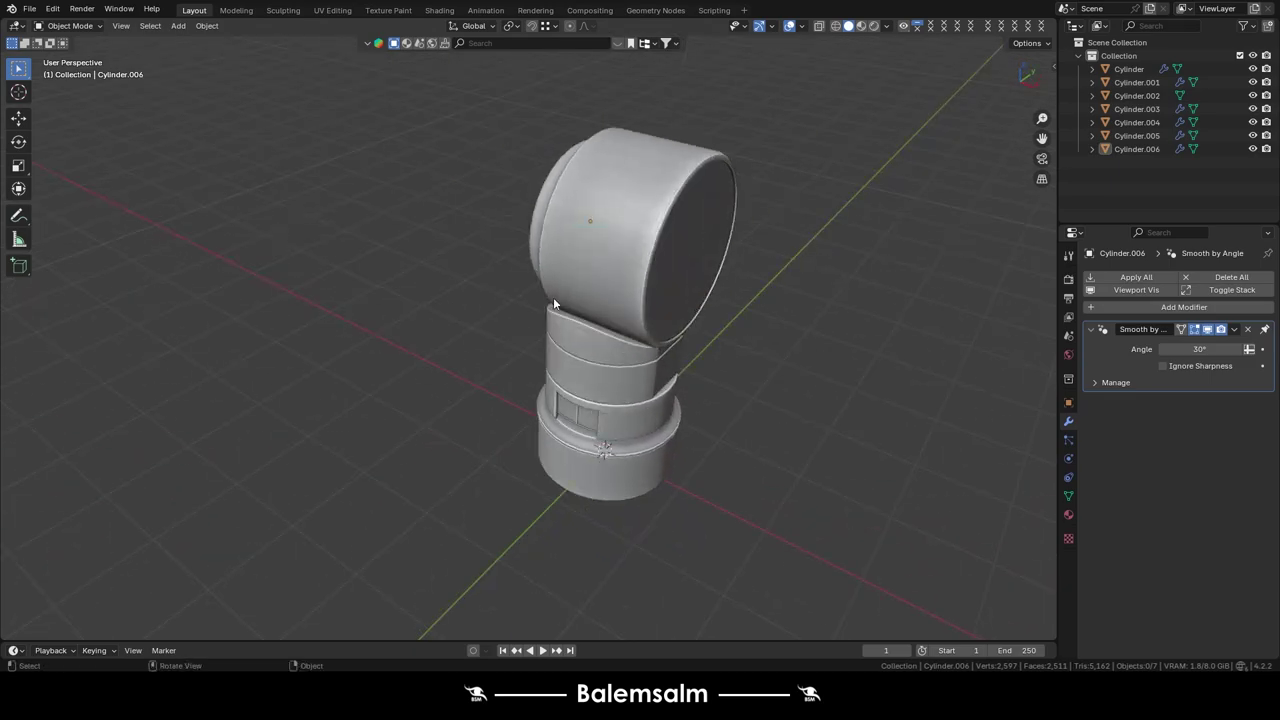
mouse_move(553, 303)
middle_down()
mouse_move(673, 302)
mouse_move(580, 192)
mouse_move(606, 172)
mouse_move(497, 194)
mouse_move(516, 179)
mouse_move(447, 216)
middle_up()
scroll(673, 302, up, 3)
- Select the top drum and switch to the Front view
click(447, 220)
scroll(462, 272, down, 6)
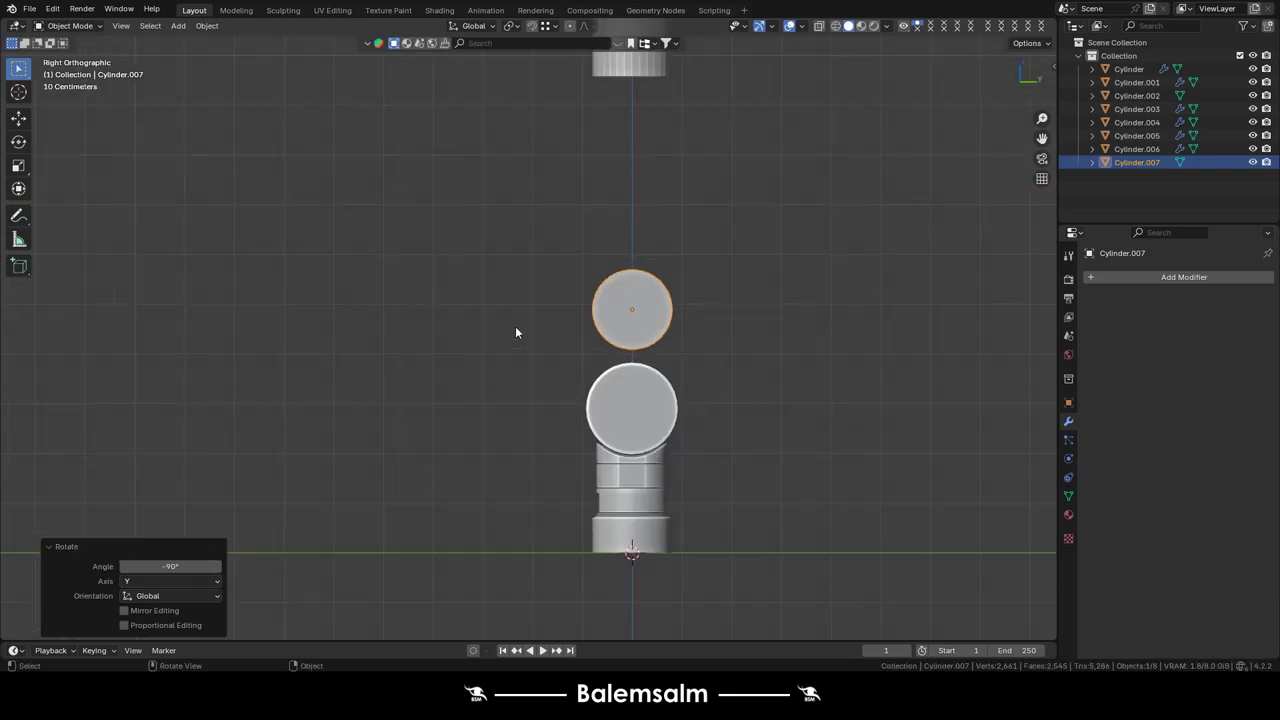
scroll(516, 332, up, 5)
scroll(516, 332, up, 3)
middle_drag(516, 332, 412, 287)
key(grave)
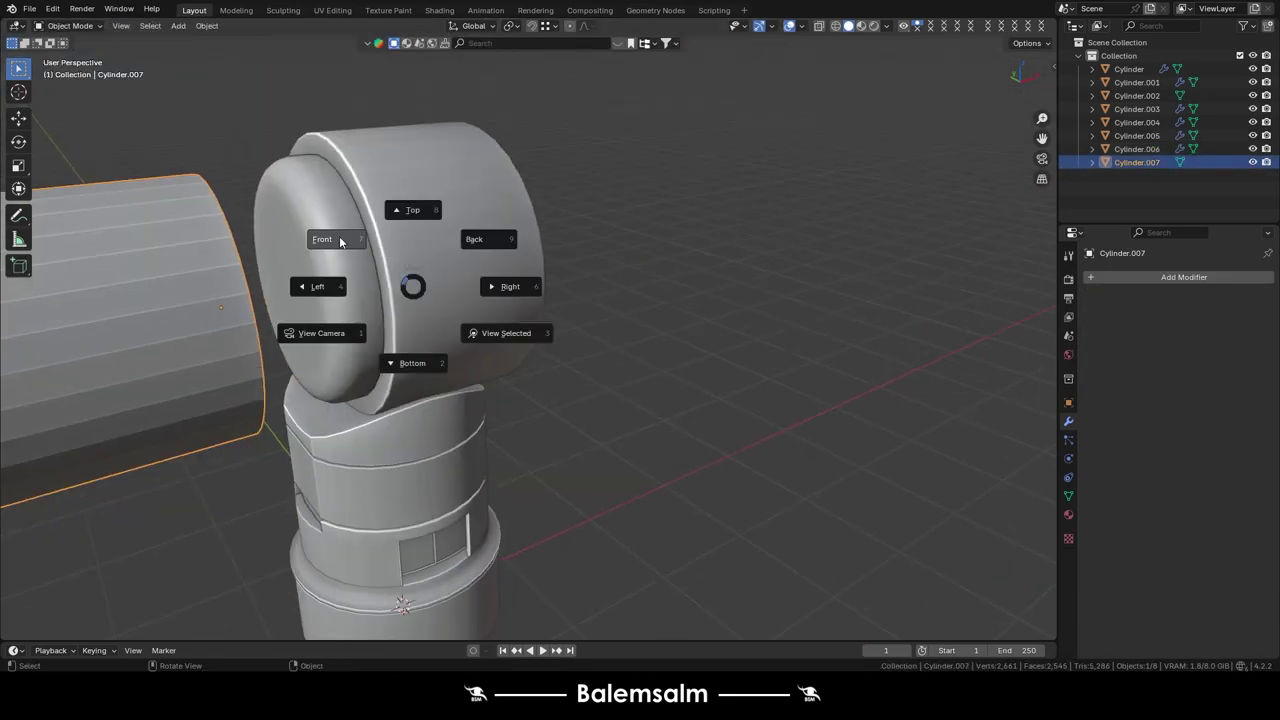
click(340, 241)
- Reset the new cylinder's location and snap it to the 3D cursor
key(Tab)
key(shift+s)
middle_drag(286, 320, 333, 318)
key(Tab)
key(alt+g)
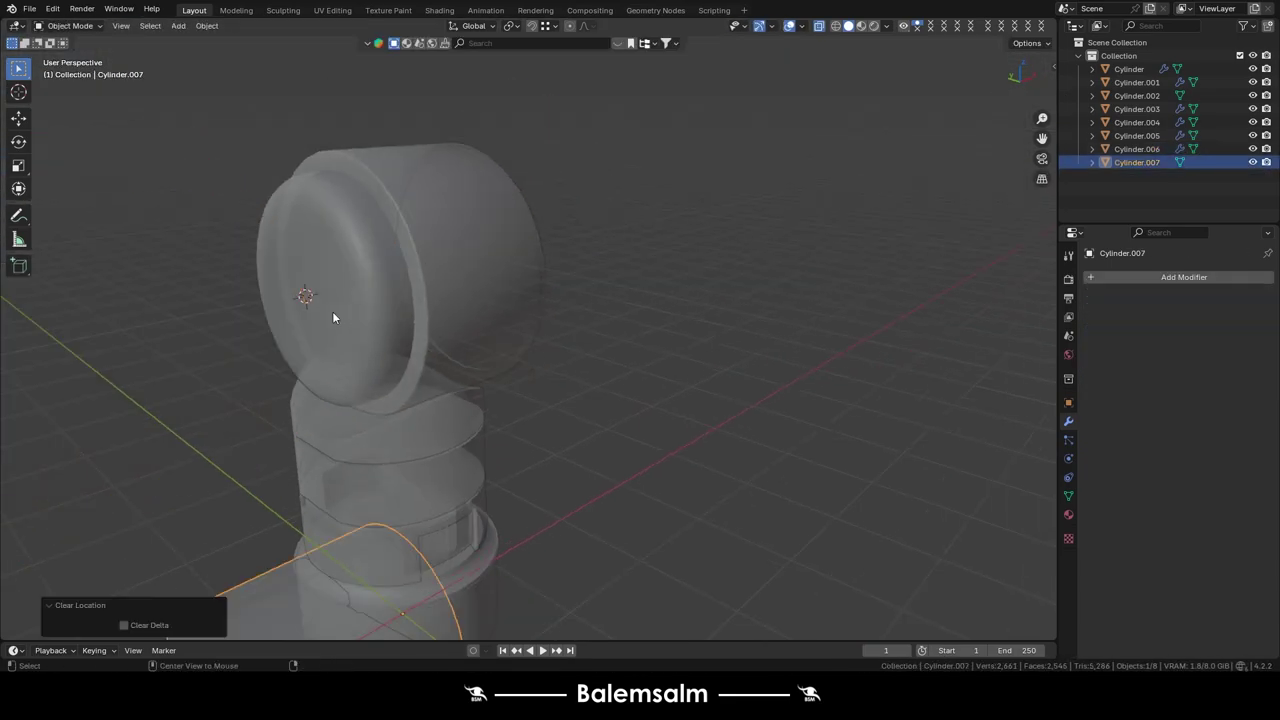
key(shift+s)
click(243, 206)
- Turn off X-ray display, select the drum and review its object properties
scroll(412, 325, down, 3)
scroll(228, 267, up, 4)
middle_drag(228, 267, 266, 278)
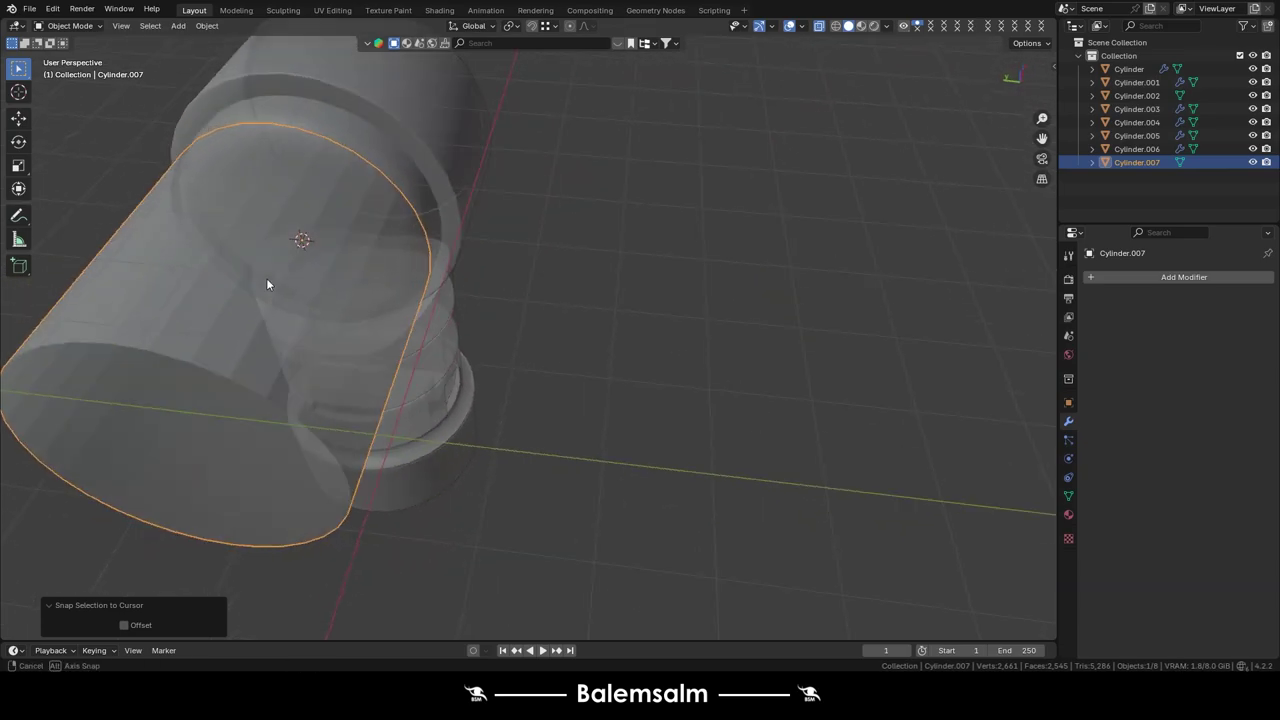
key(grave)
click(346, 191)
key(alt+z)
click(532, 230)
mouse_move(532, 230)
middle_down()
mouse_move(576, 188)
mouse_move(888, 16)
middle_up()
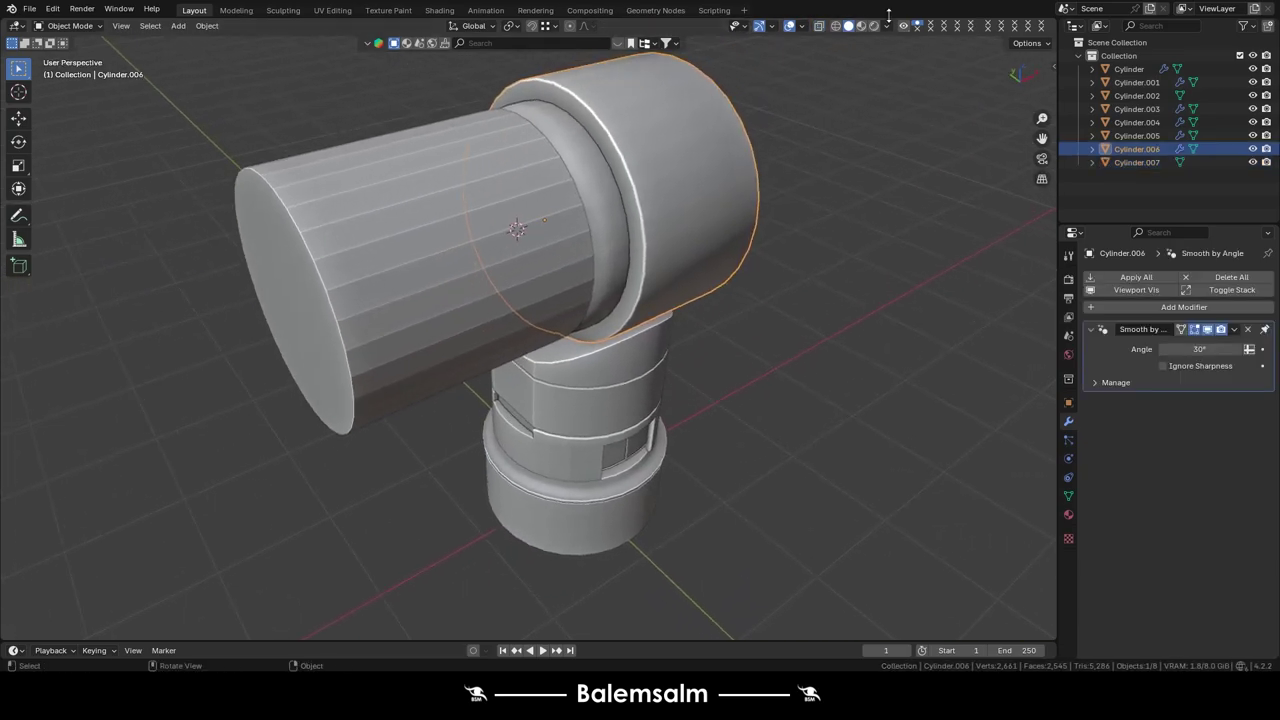
click(1068, 402)
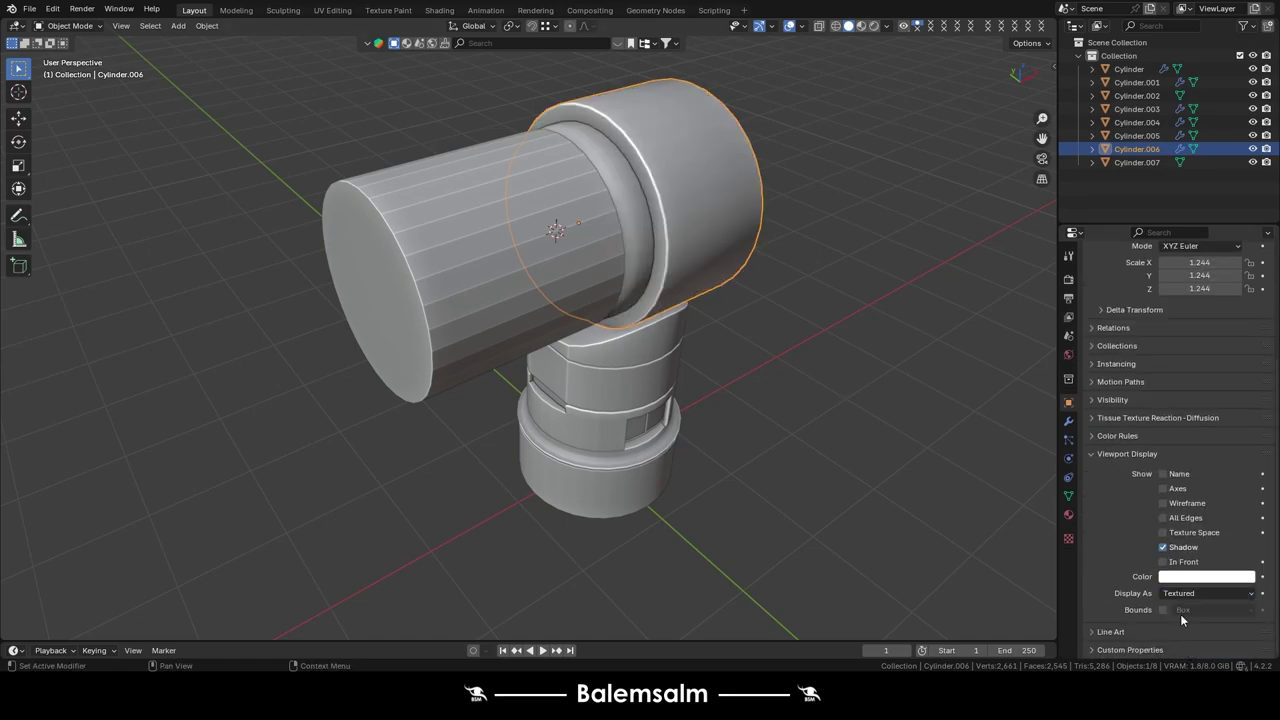
- In a side view, scale the arm cylinder's mesh down to make it narrower
middle_drag(890, 306, 474, 179)
scroll(494, 183, down, 2)
click(557, 286)
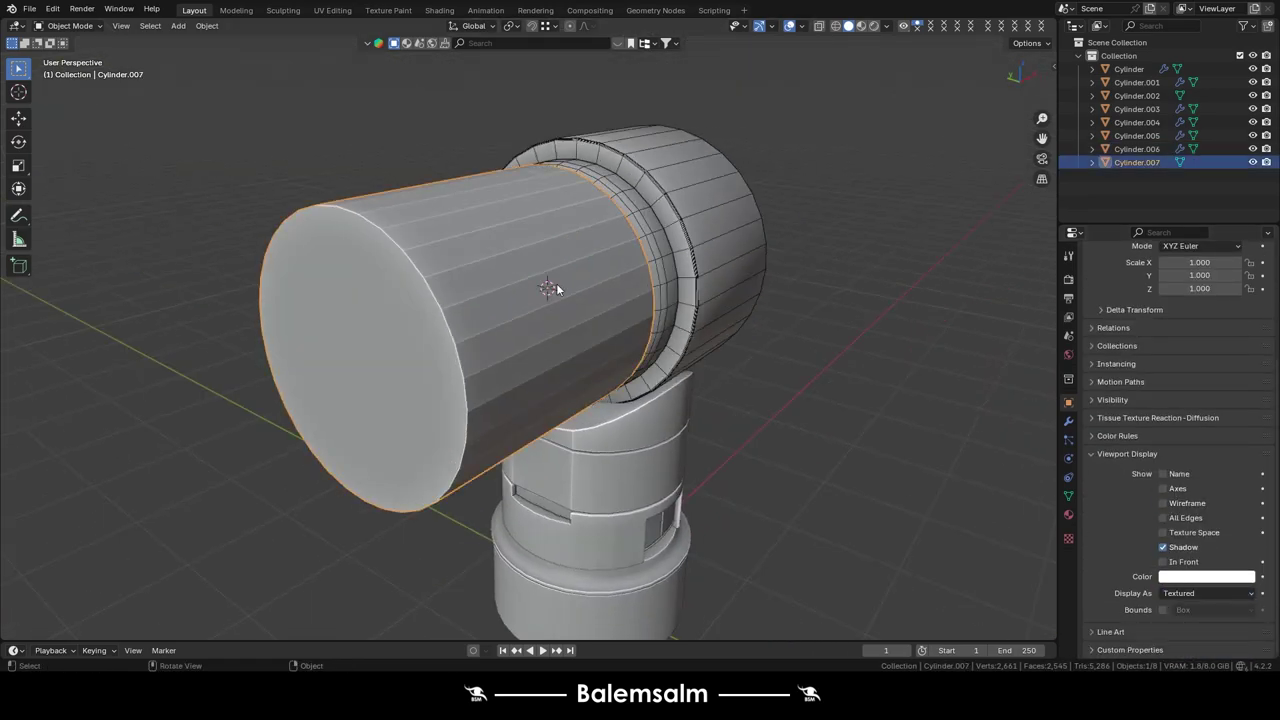
key(grave)
click(445, 257)
key(Tab)
scroll(686, 354, up, 3)
key(s)
click(608, 351)
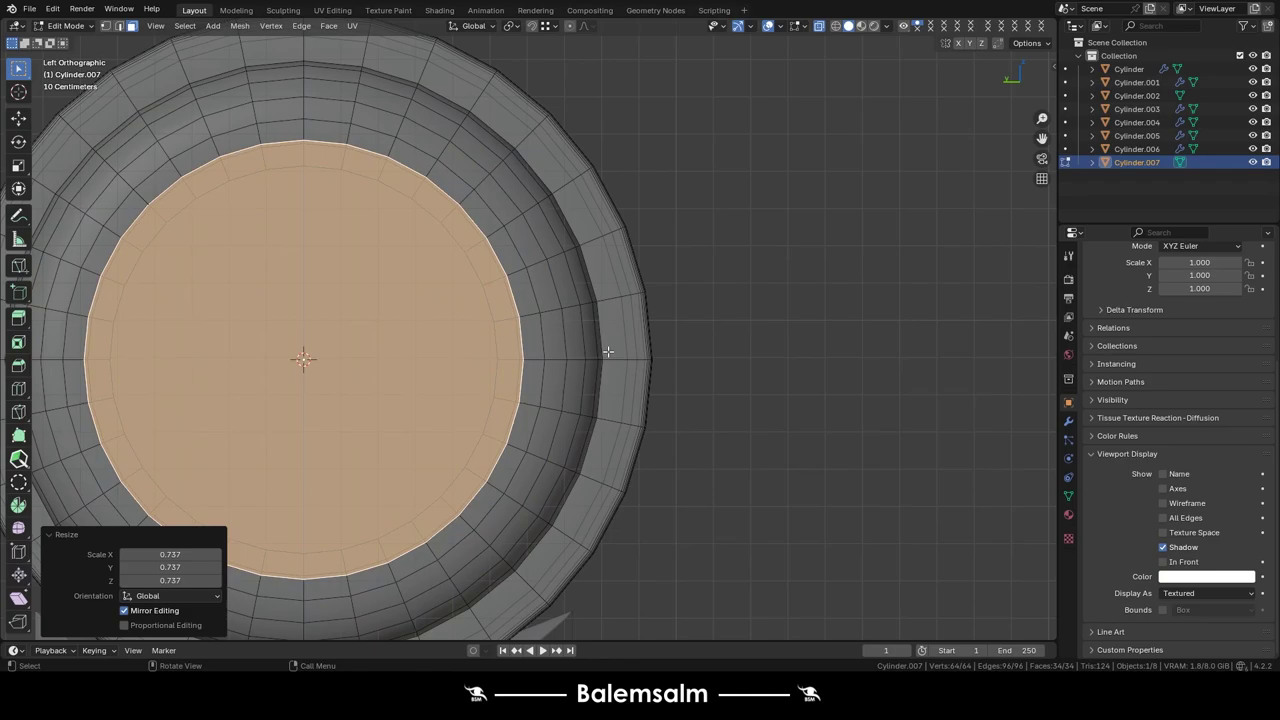
click(555, 345)
key(Tab)
middle_drag(555, 345, 440, 372)
- Set the arm's origin to its geometry
right_click(404, 356)
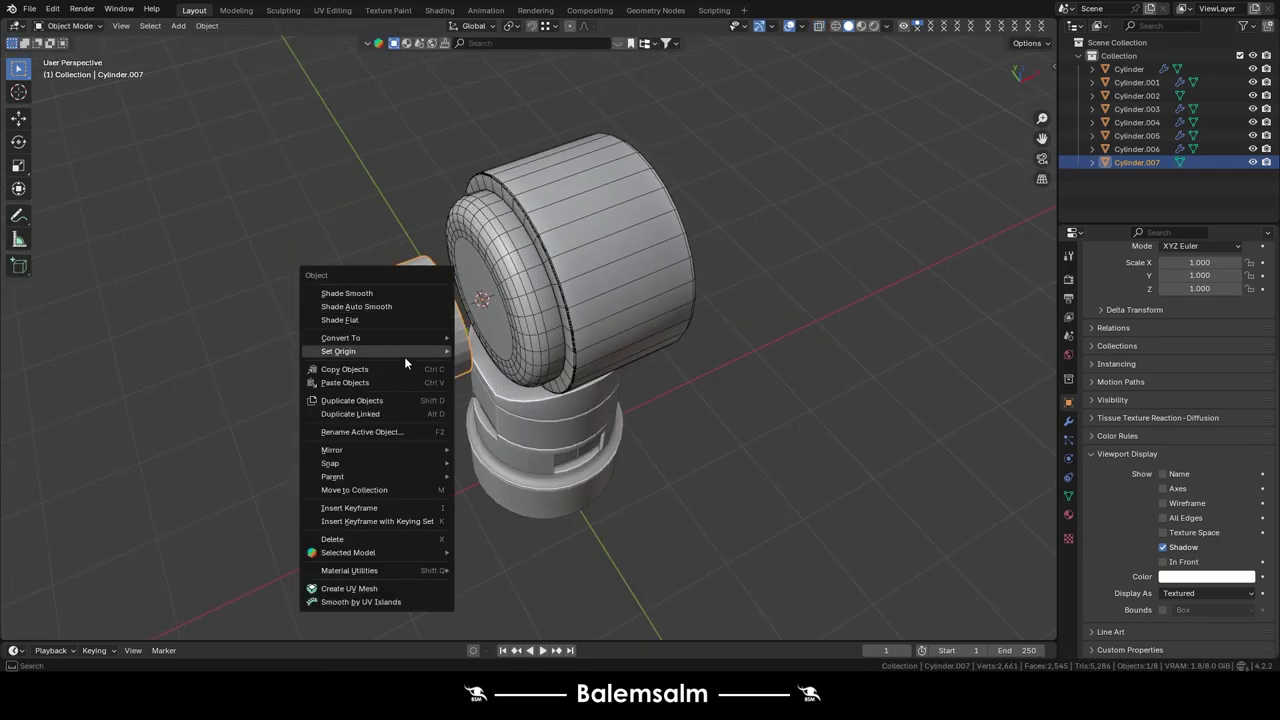
click(432, 311)
click(1027, 43)
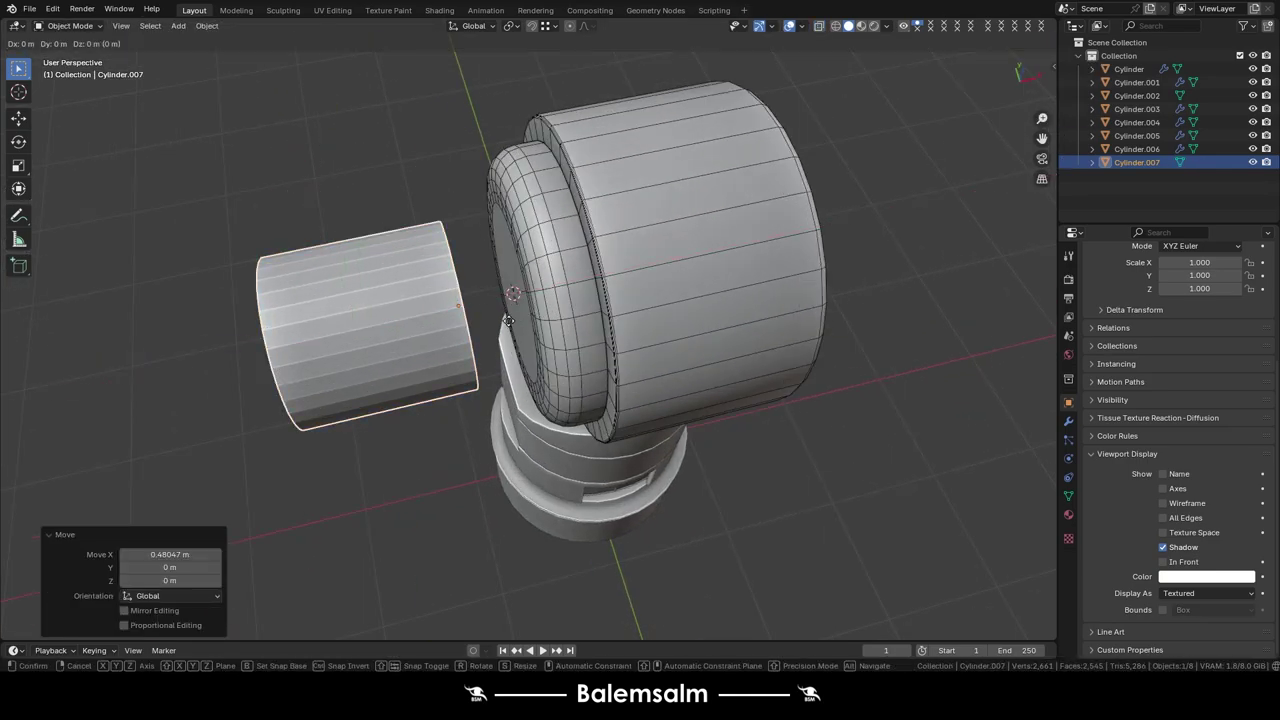
key(Escape)
mouse_move(508, 320)
middle_down()
mouse_move(575, 185)
mouse_move(584, 233)
middle_up()
- Edit the drum mesh to sink a recessed ring around the arm
click(584, 233)
click(1163, 503)
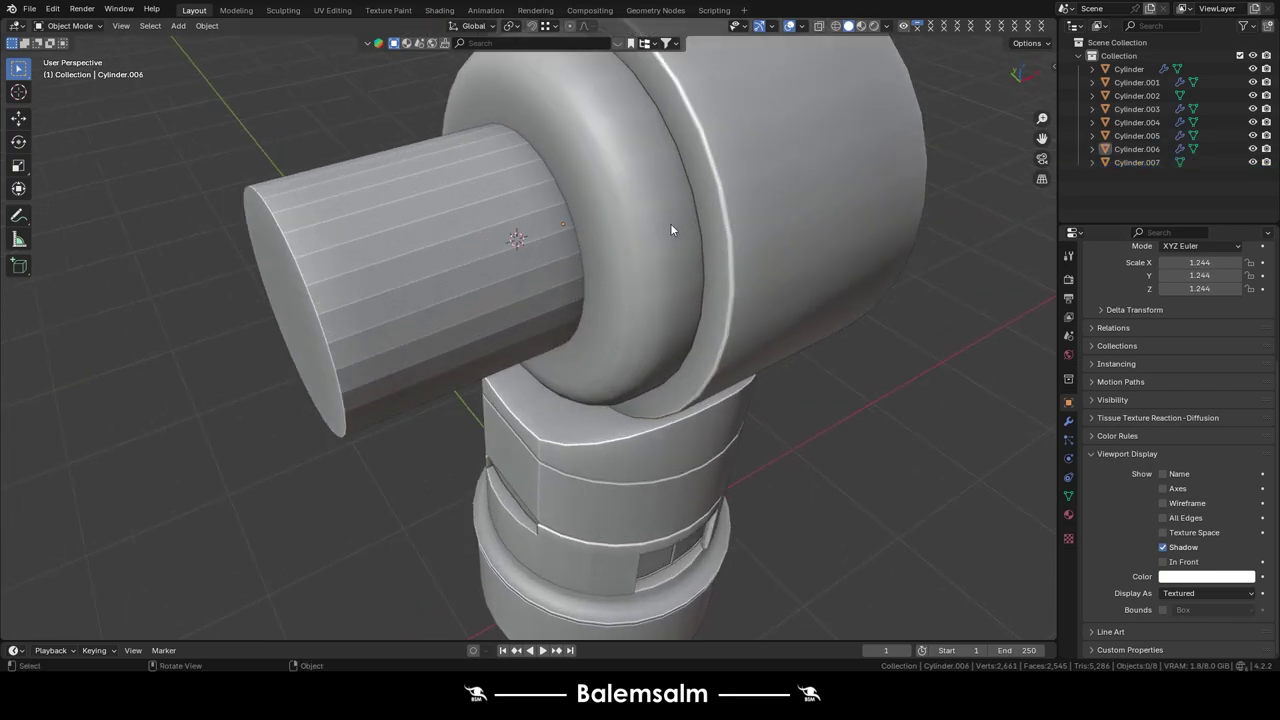
mouse_move(670, 229)
middle_down()
mouse_move(643, 171)
mouse_move(586, 292)
middle_up()
click(586, 292)
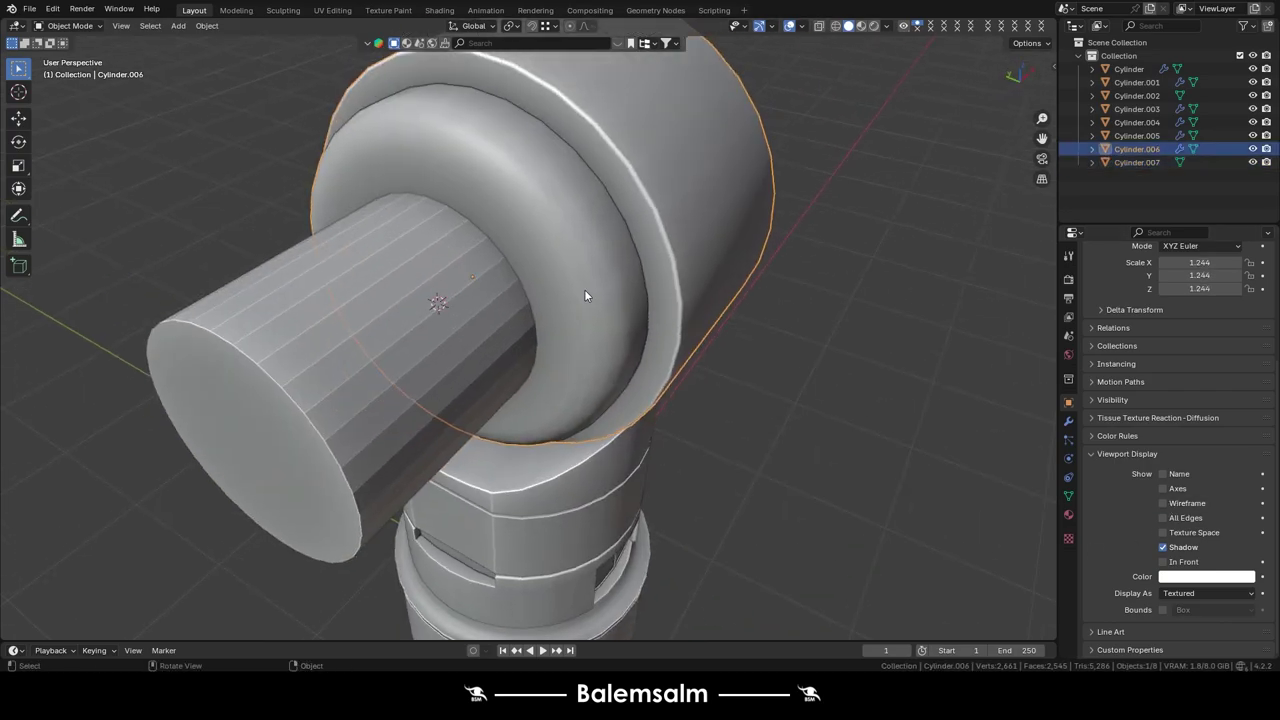
key(Tab)
scroll(534, 286, up, 4)
scroll(550, 343, up, 2)
click(561, 337)
scroll(561, 337, down, 3)
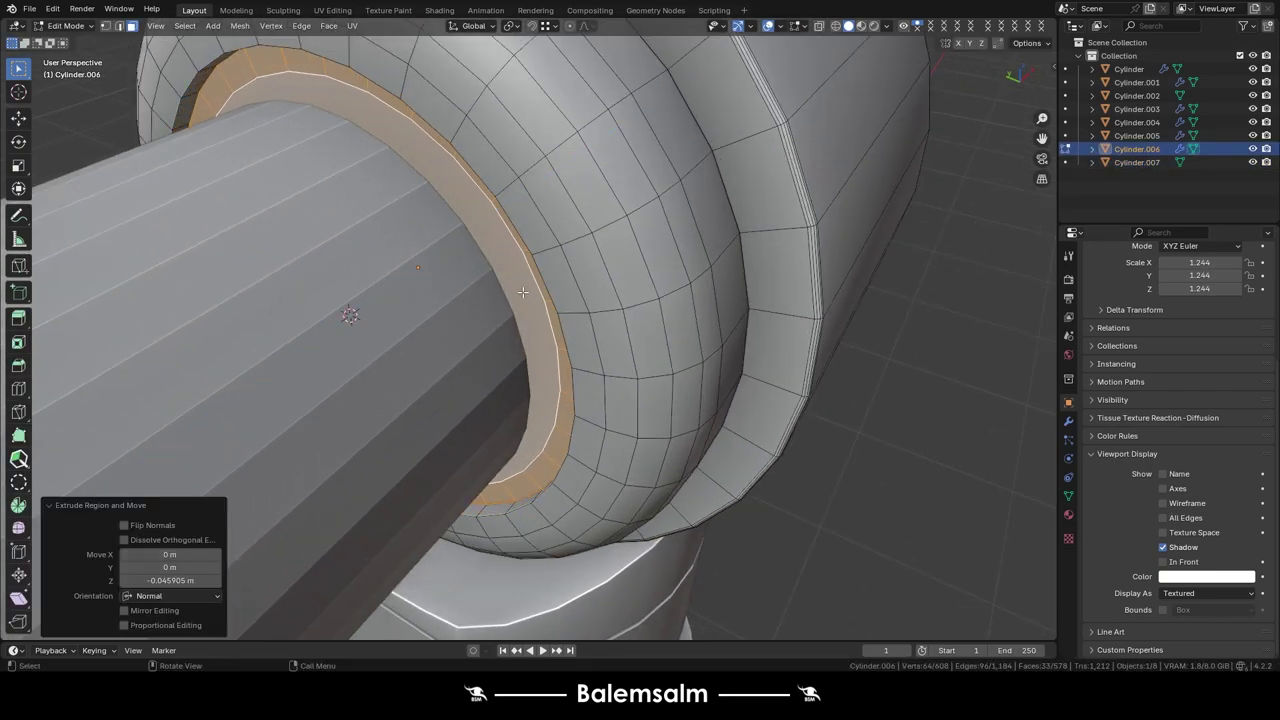
scroll(561, 337, down, 2)
- Scale the arm cylinder's mesh up slightly to its final thickness
key(Tab)
click(462, 343)
key(Tab)
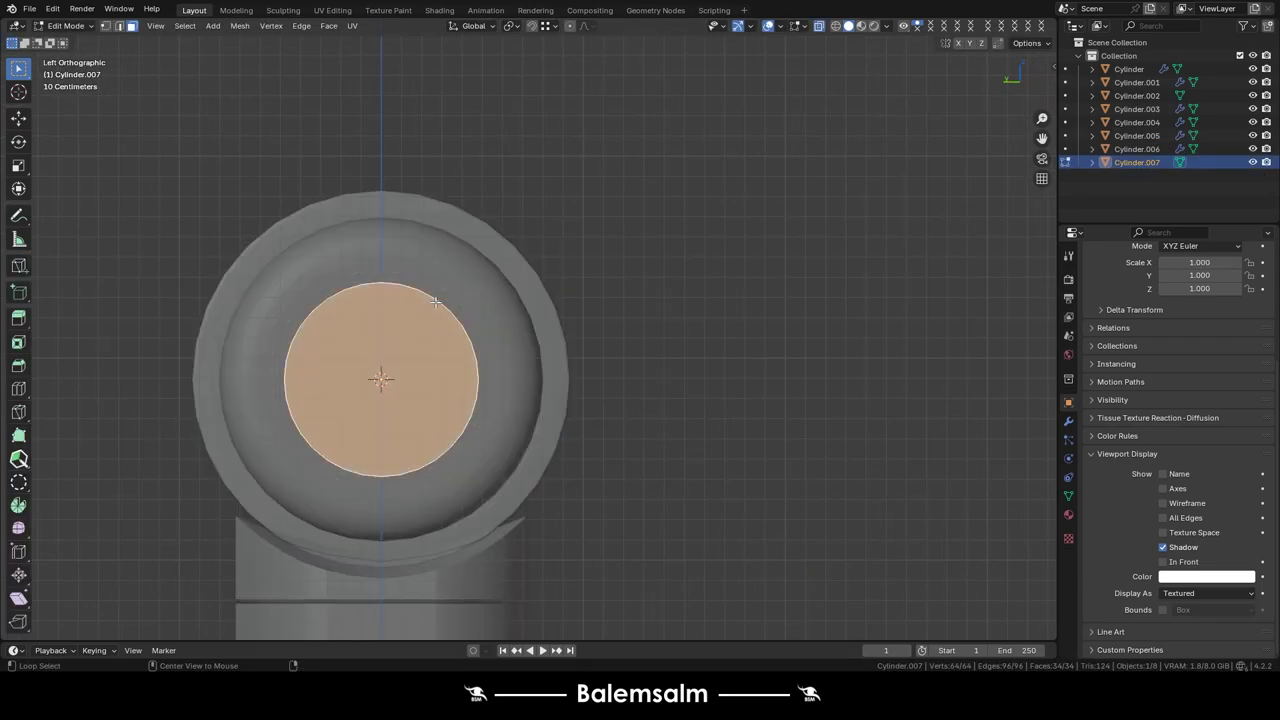
key(s)
click(640, 380)
middle_drag(640, 380, 567, 381)
key(Tab)
scroll(477, 376, down, 3)
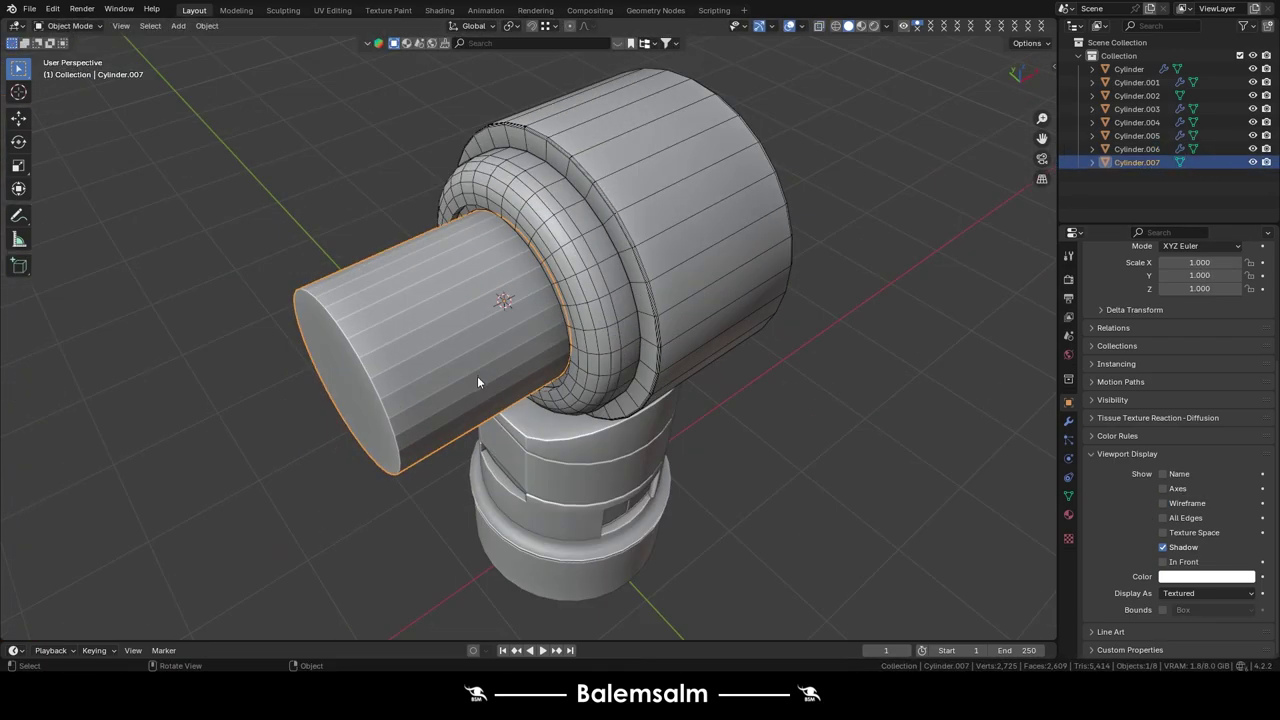
scroll(477, 376, down, 3)
click(569, 324)
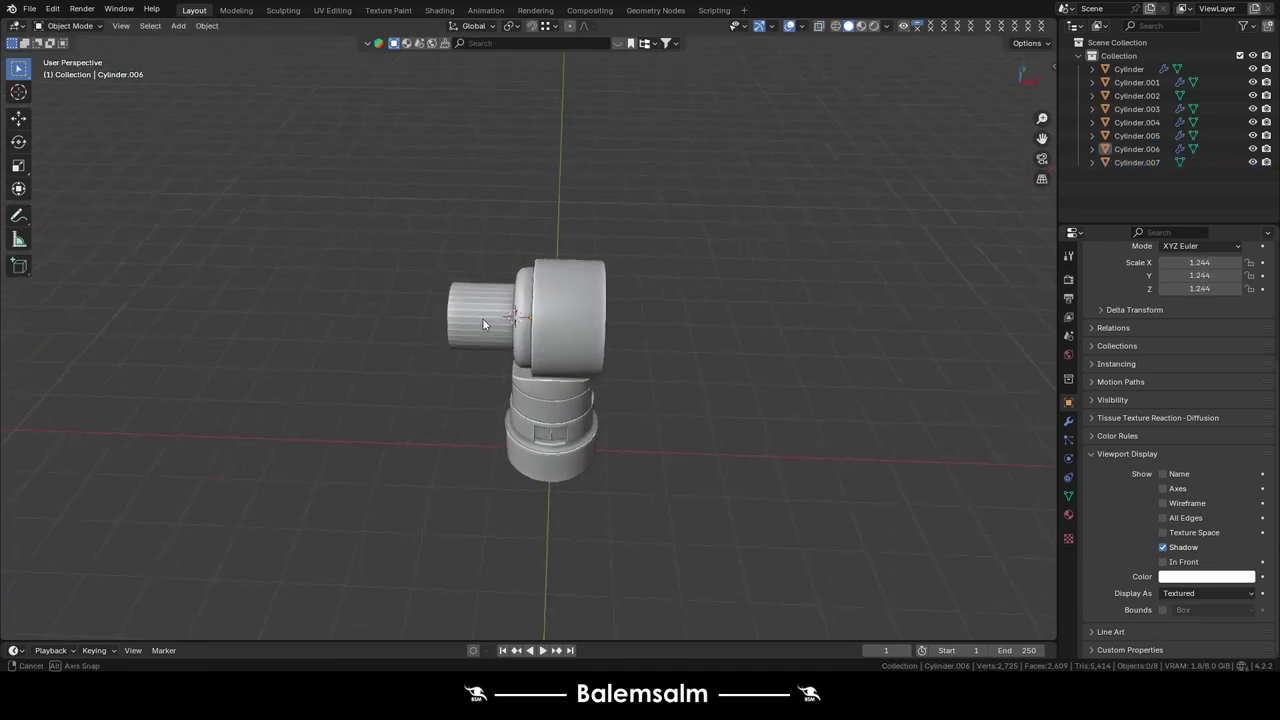
- Add a loop cut to the protruding arm cylinder in Edit Mode
scroll(470, 250, up, 2)
mouse_move(470, 250)
middle_down()
mouse_move(535, 335)
mouse_move(496, 327)
middle_up()
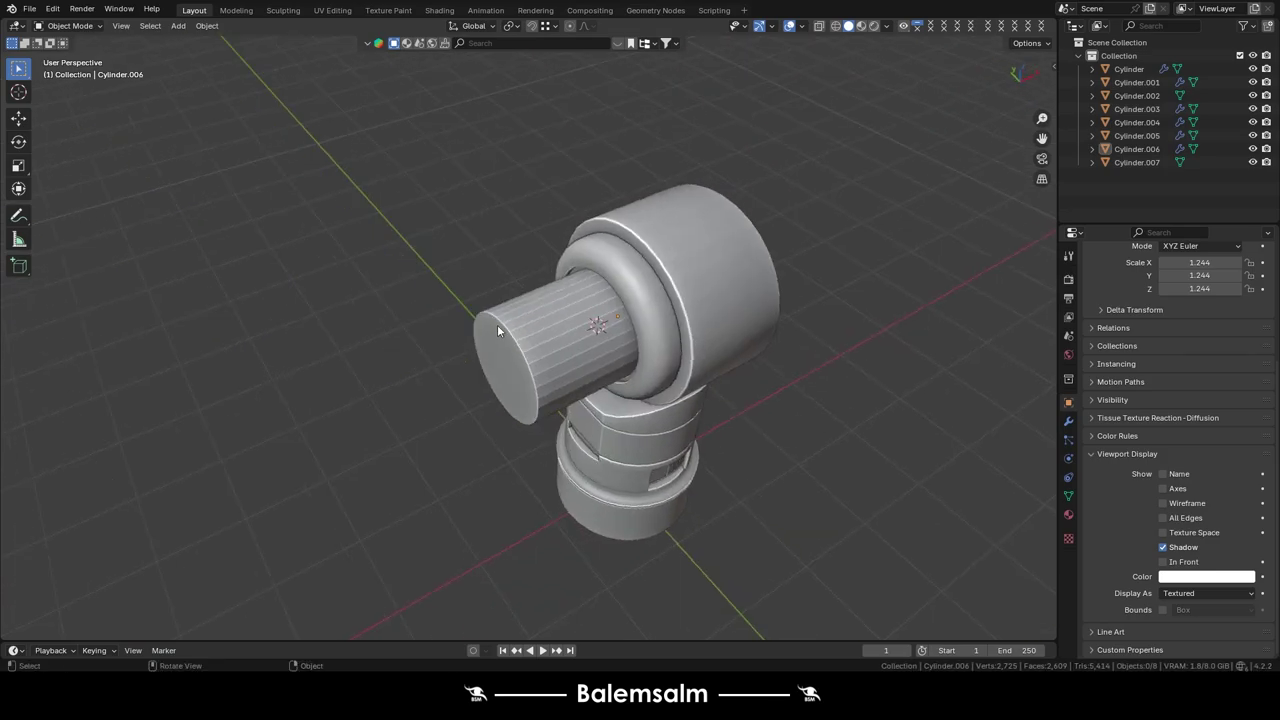
scroll(497, 324, up, 2)
click(575, 333)
key(Tab)
middle_drag(575, 333, 625, 309)
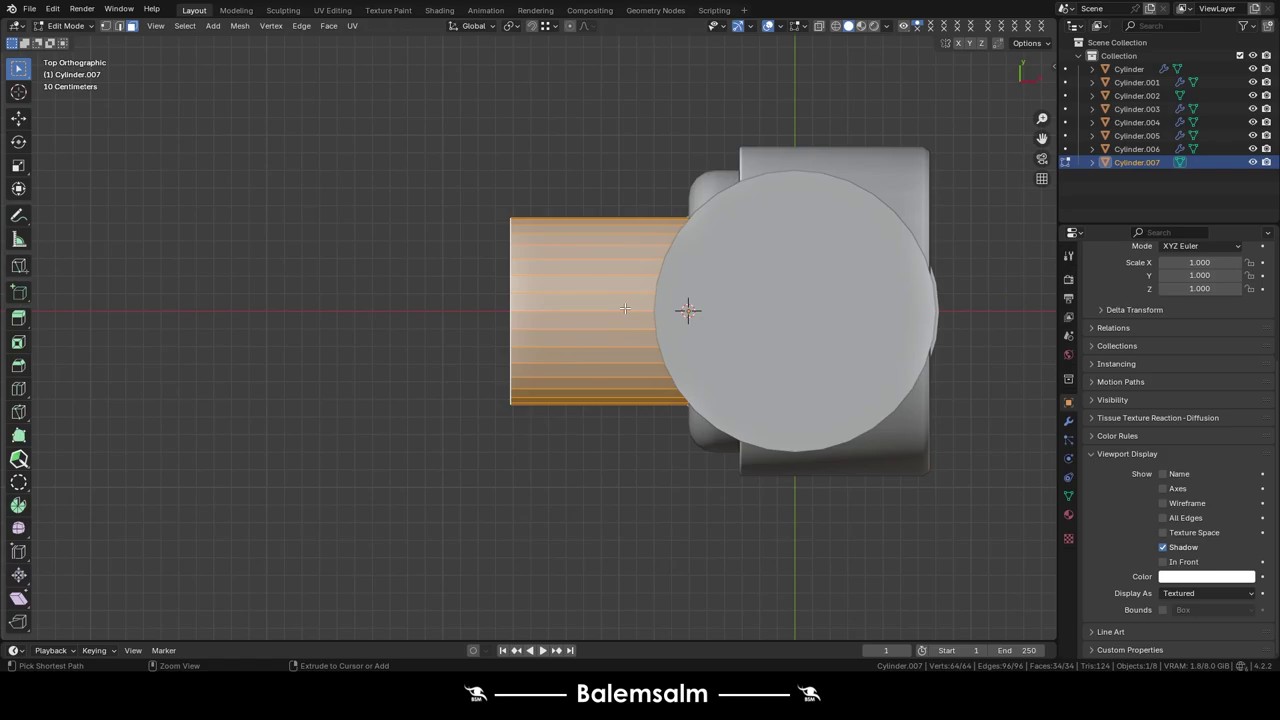
click(629, 316)
- Box-select the drum-side vertex column and move it about 0.17 m along X
scroll(717, 303, up, 2)
mouse_move(717, 303)
middle_down()
mouse_move(602, 313)
mouse_move(791, 206)
middle_up()
drag(791, 206, 677, 600)
key(g)
key(x)
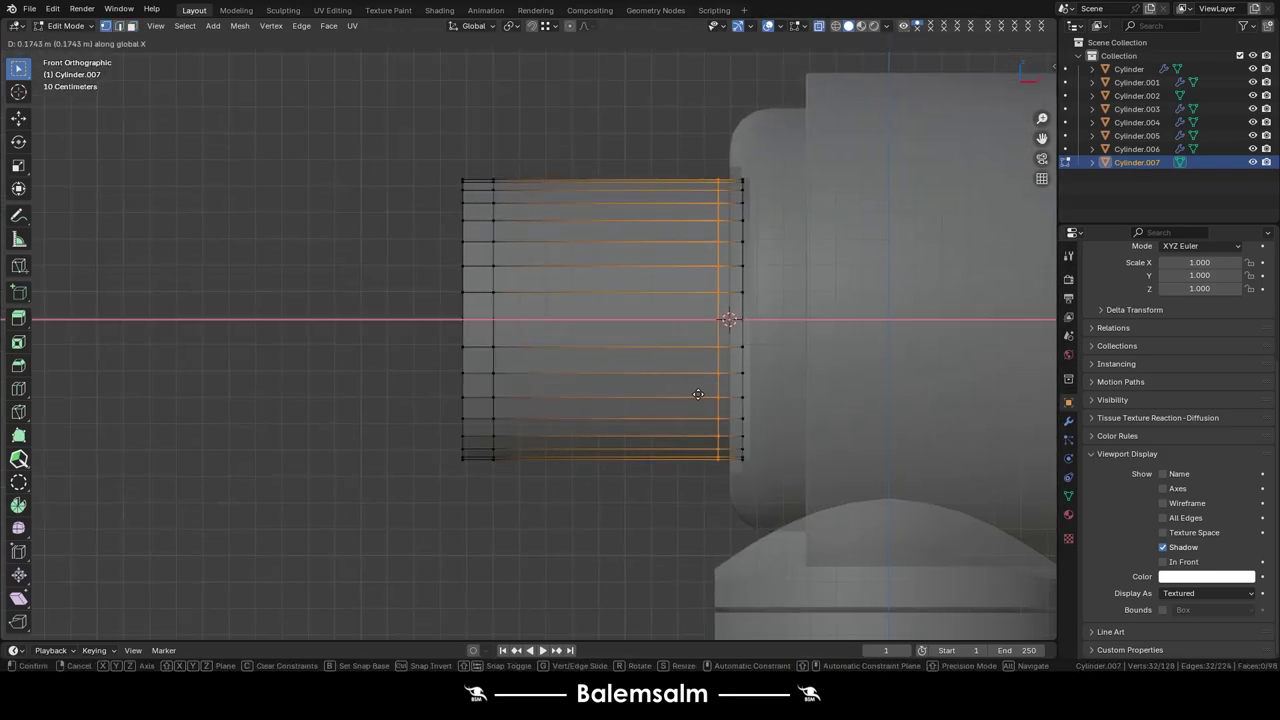
key(Tab)
scroll(668, 335, down, 5)
middle_drag(668, 335, 662, 258)
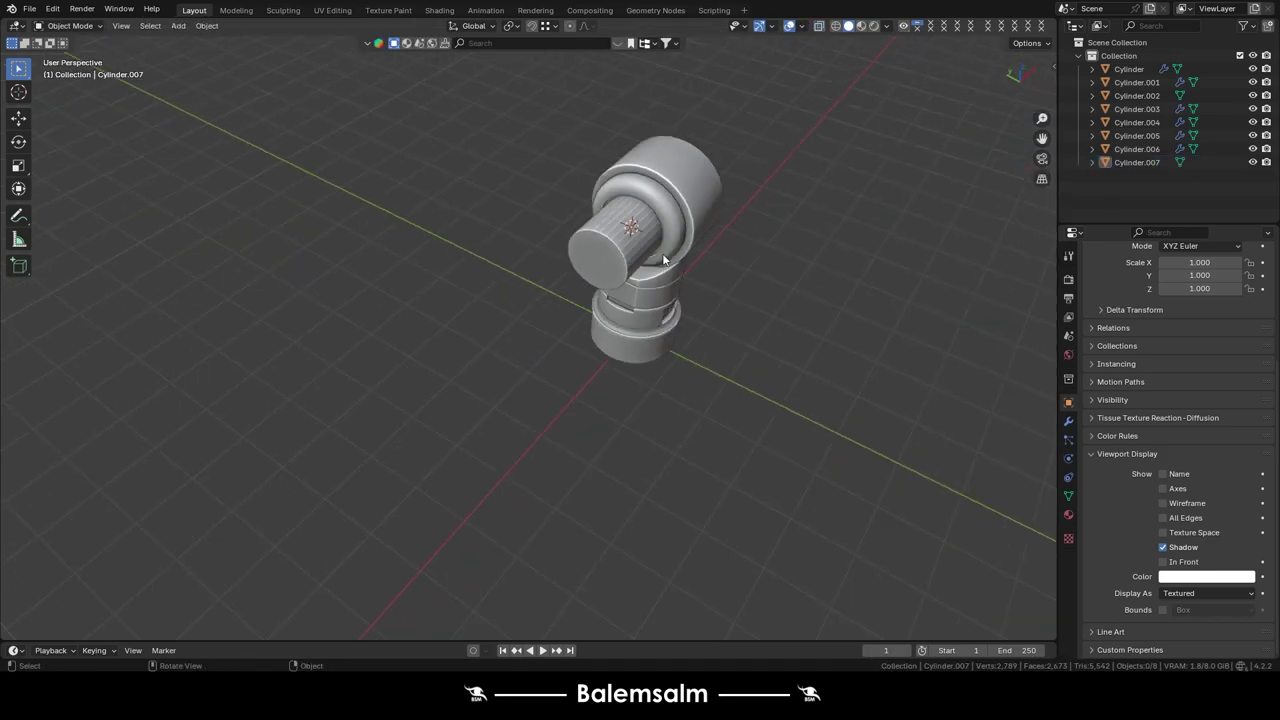
- Add an edge loop on the arm cylinder and slide it toward the end cap
click(605, 210)
scroll(605, 210, up, 3)
key(Tab)
scroll(590, 220, up, 2)
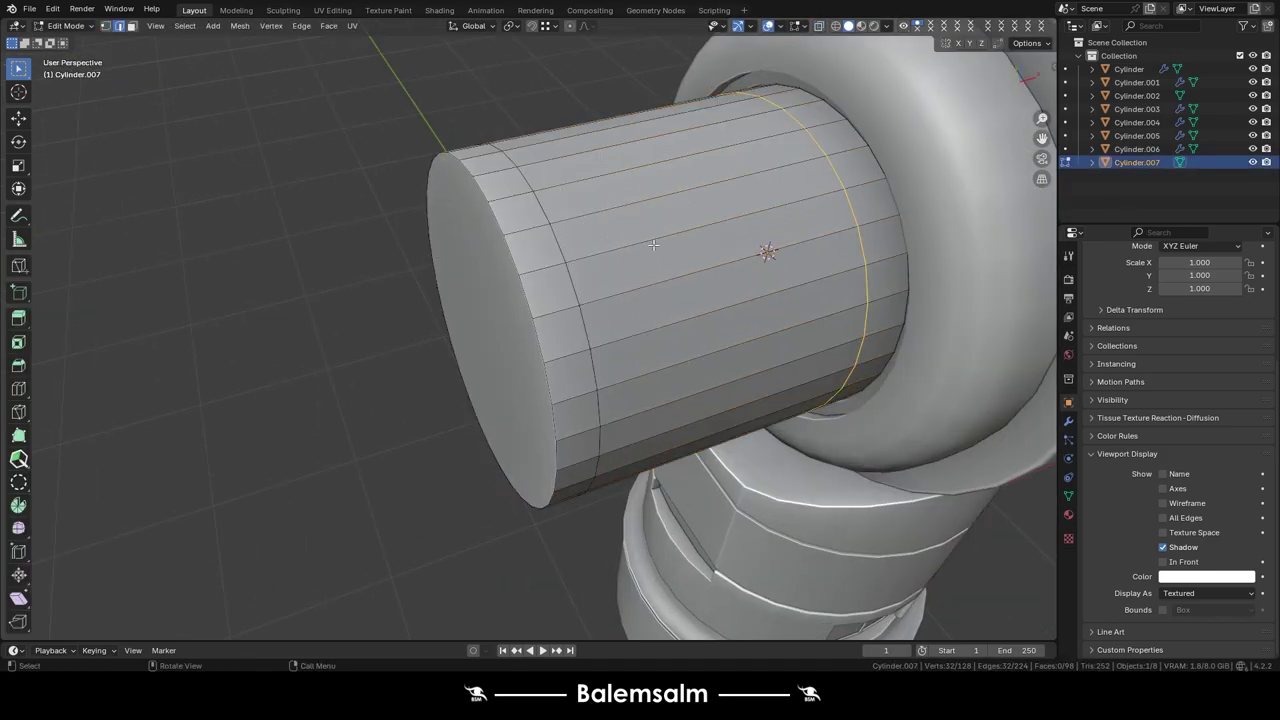
click(540, 288)
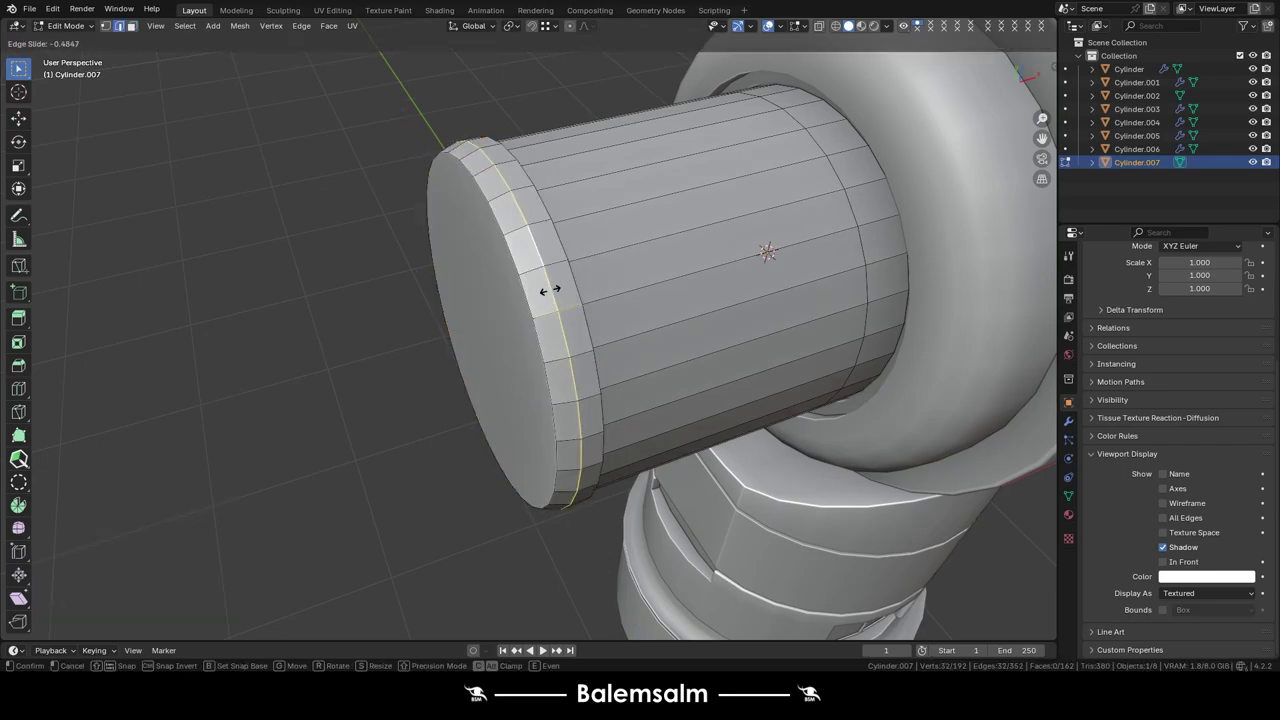
mouse_move(540, 288)
middle_down()
mouse_move(497, 265)
mouse_move(498, 209)
middle_up()
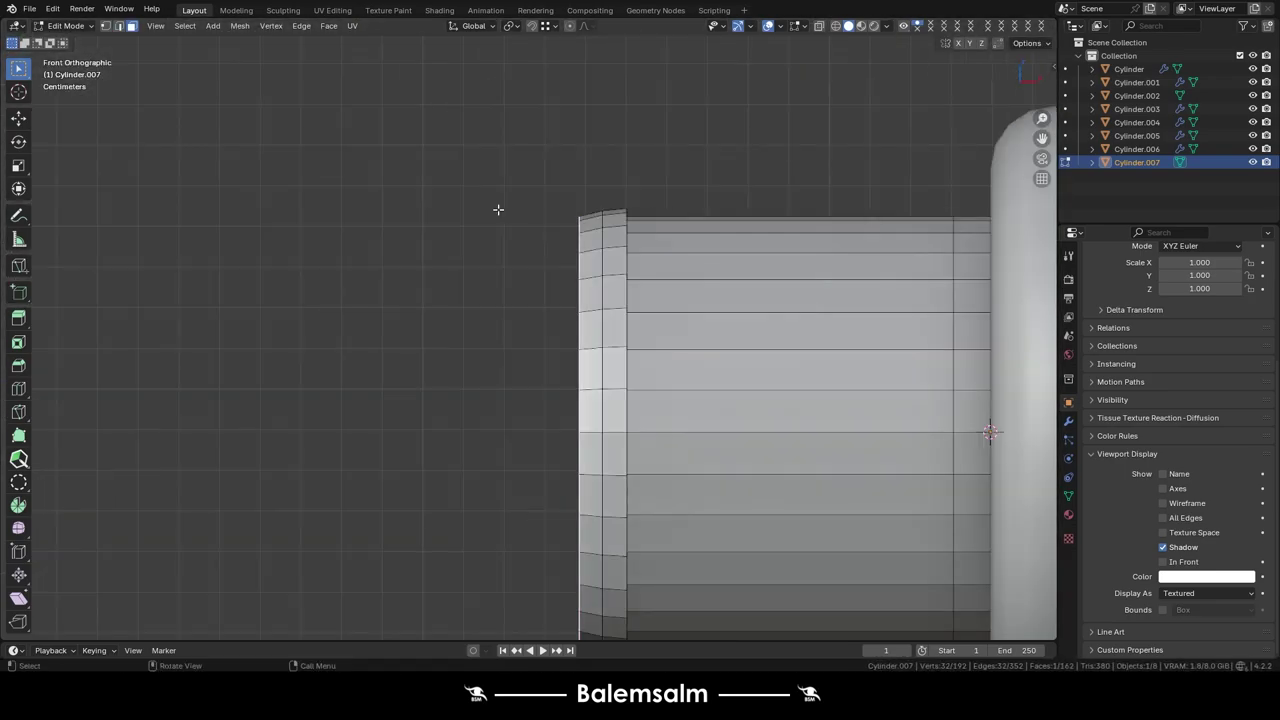
click(812, 347)
mouse_move(812, 347)
middle_down()
mouse_move(677, 263)
mouse_move(725, 326)
middle_up()
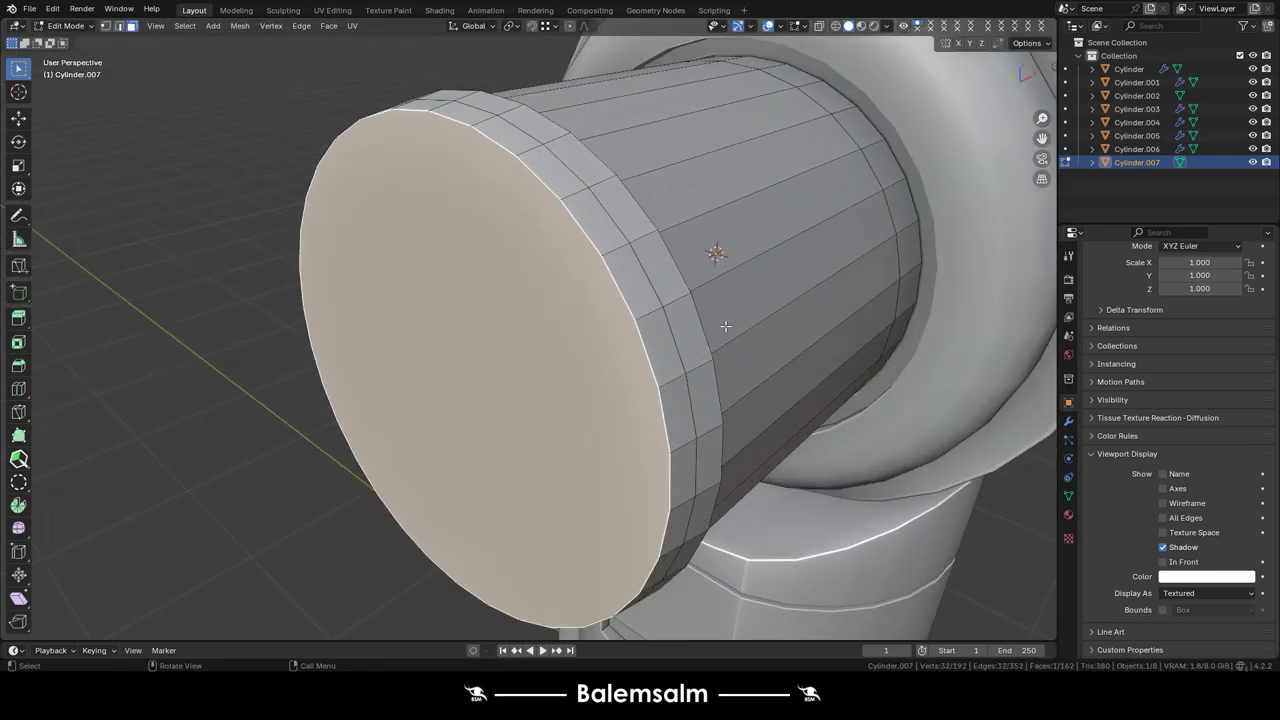
- Fine-tune the rim loop's position near the cylinder's end
key(g)
key(g)
click(700, 366)
key(g)
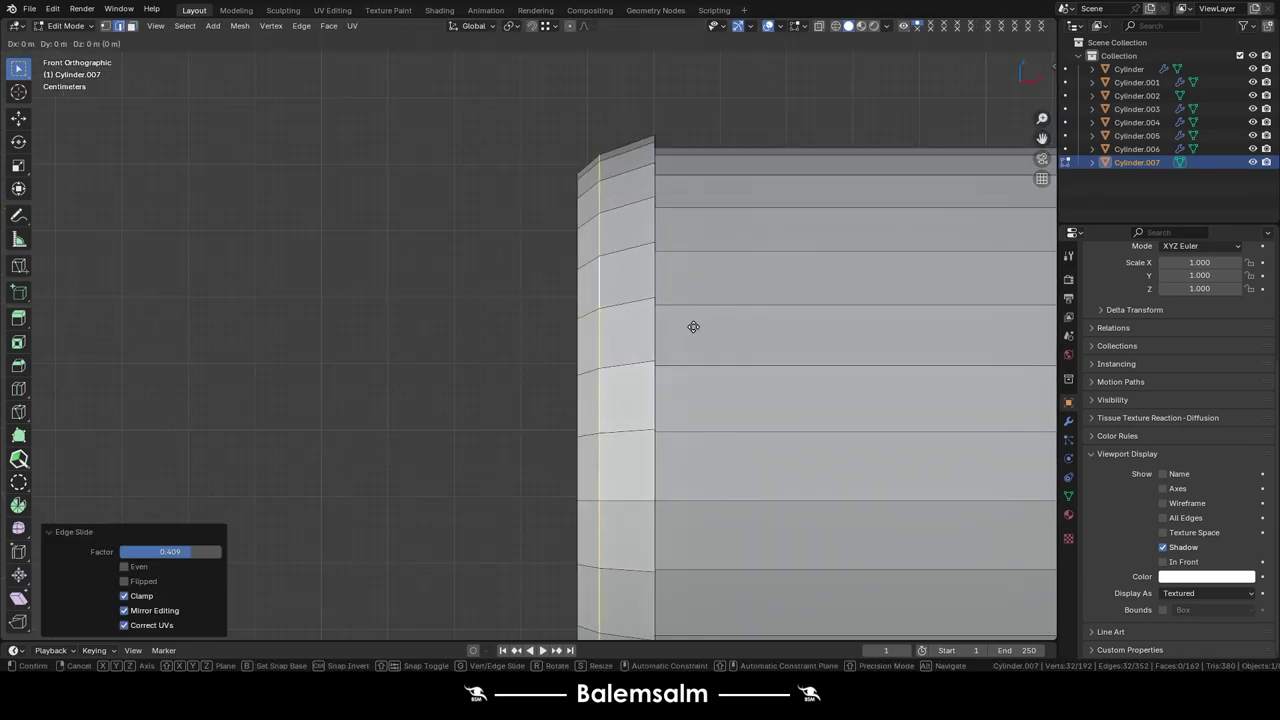
click(704, 327)
middle_drag(704, 327, 824, 377)
scroll(824, 377, up, 4)
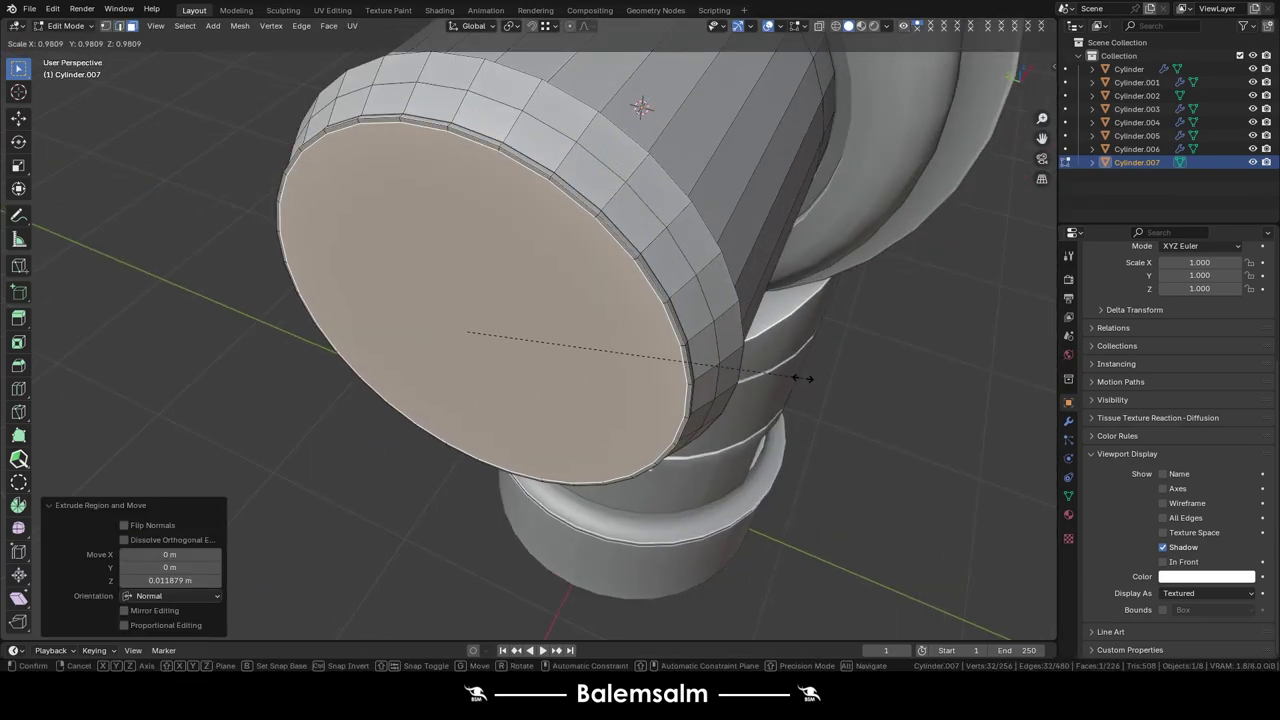
- Extrude and shrink the cap face into a shallow dish with a small recessed centre disc
key(e)
click(668, 375)
key(s)
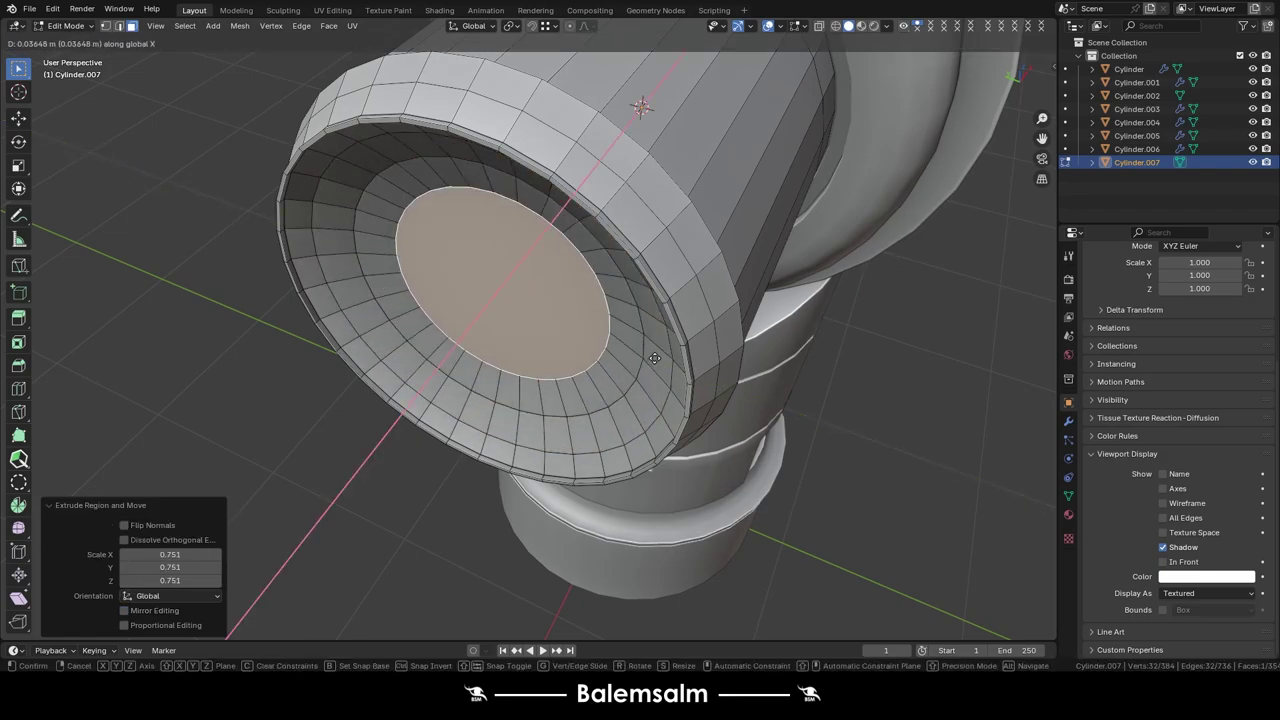
click(641, 366)
mouse_move(641, 366)
middle_down()
mouse_move(598, 338)
mouse_move(620, 380)
middle_up()
key(s)
click(567, 339)
scroll(620, 380, down, 4)
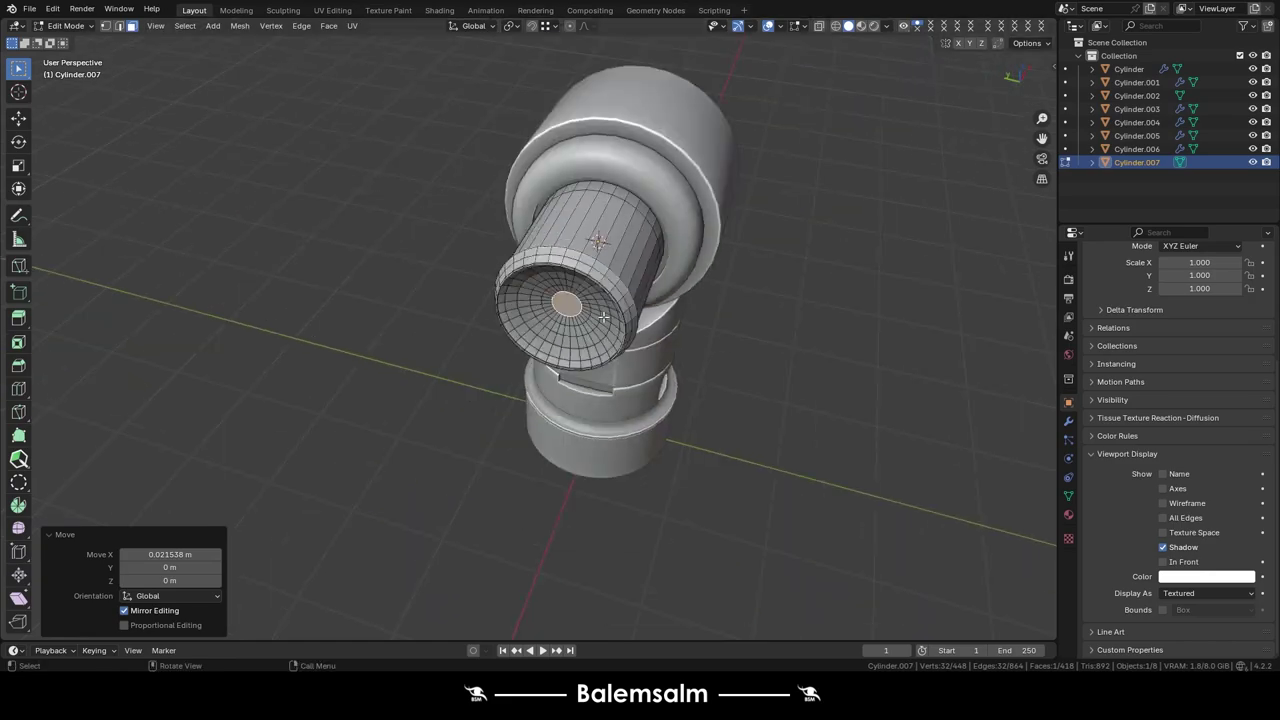
scroll(640, 400, up, 3)
scroll(653, 425, up, 3)
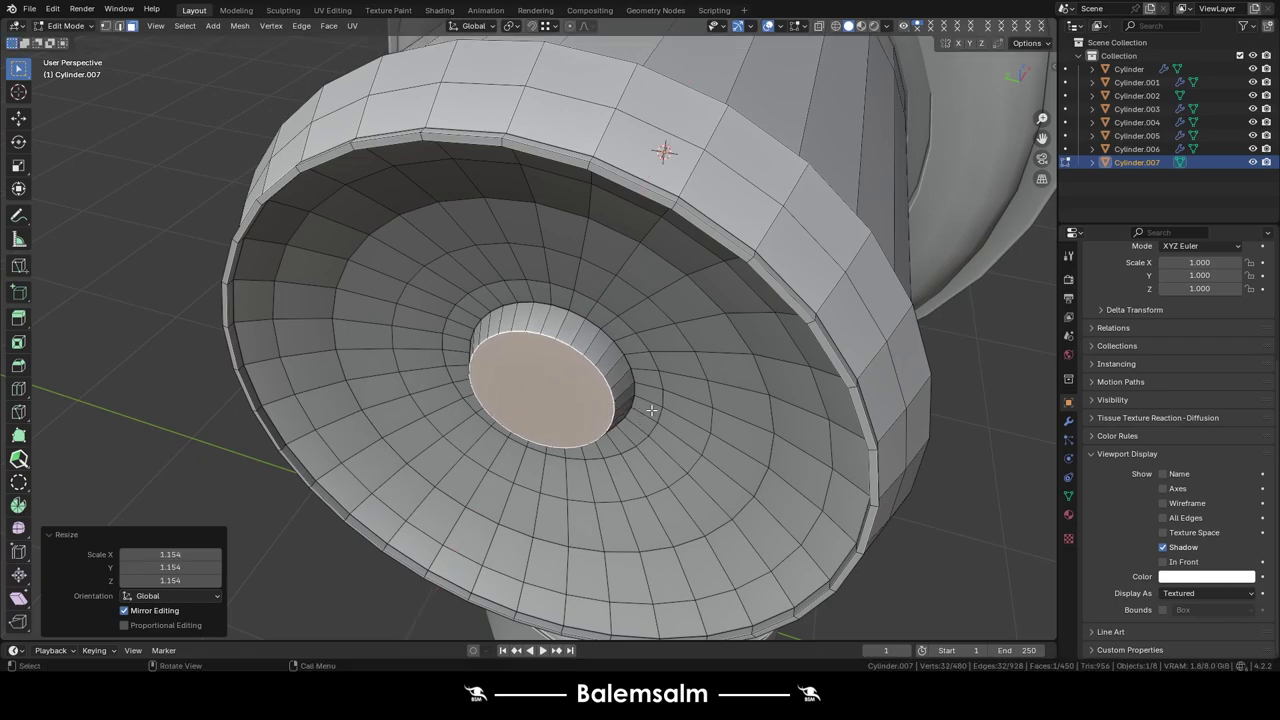
- Finish resizing the centre face and confirm the bevel on the centre boss
scroll(651, 410, up, 2)
key(s)
click(634, 389)
click(689, 362)
- In face mode, select the single dish face just above the centre boss
key(3)
click(509, 366)
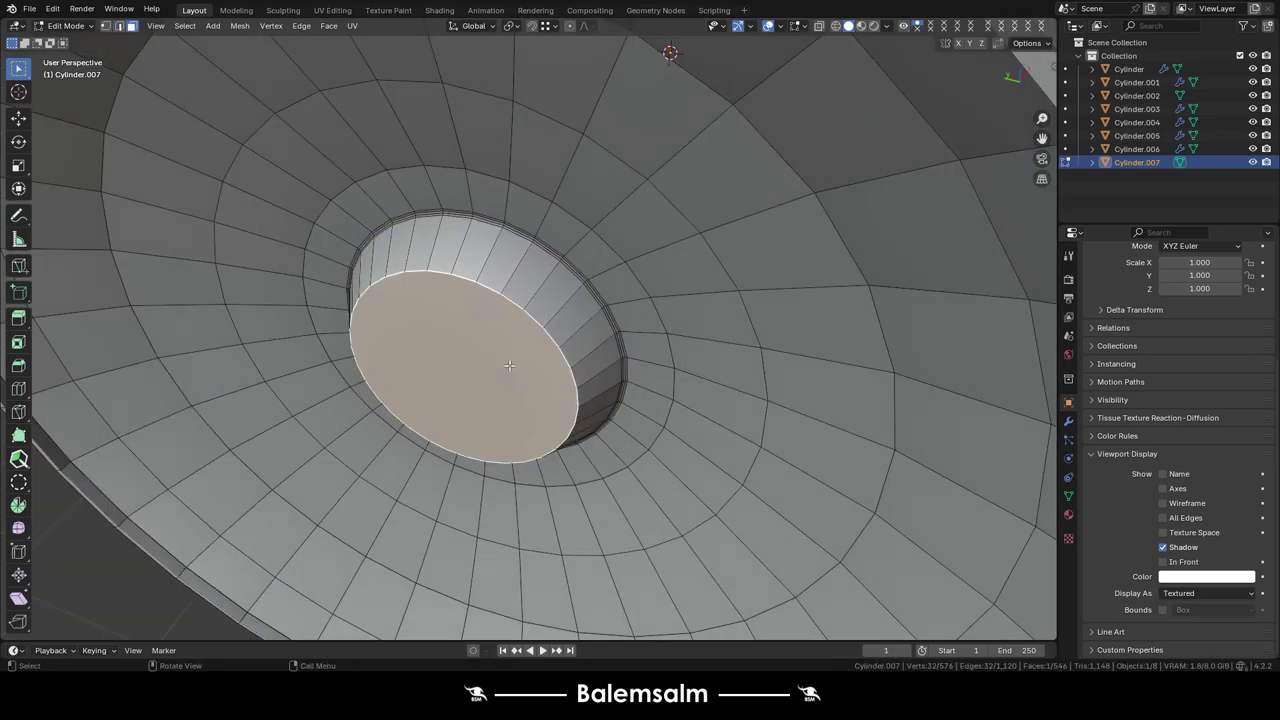
click(679, 403)
scroll(600, 300, up, 3)
click(500, 214)
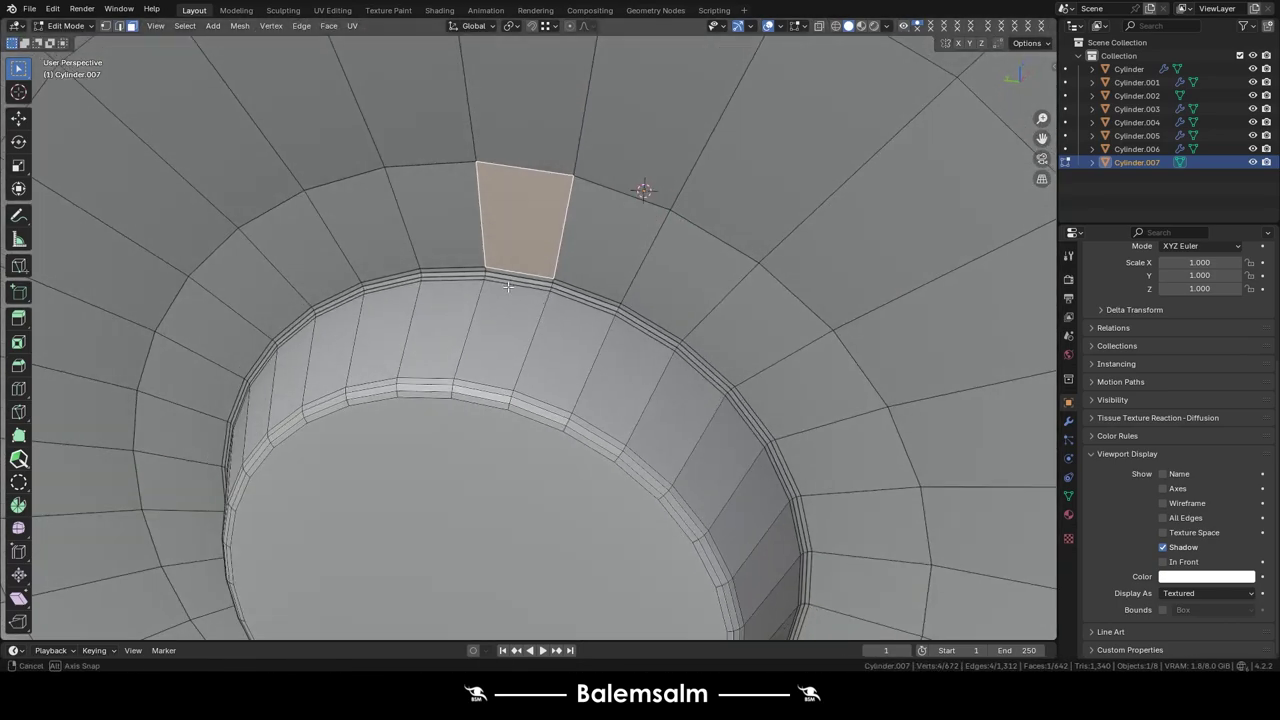
mouse_move(640, 194)
middle_down()
mouse_move(494, 262)
mouse_move(520, 280)
middle_up()
ctrl+click(457, 371)
scroll(520, 300, down, 2)
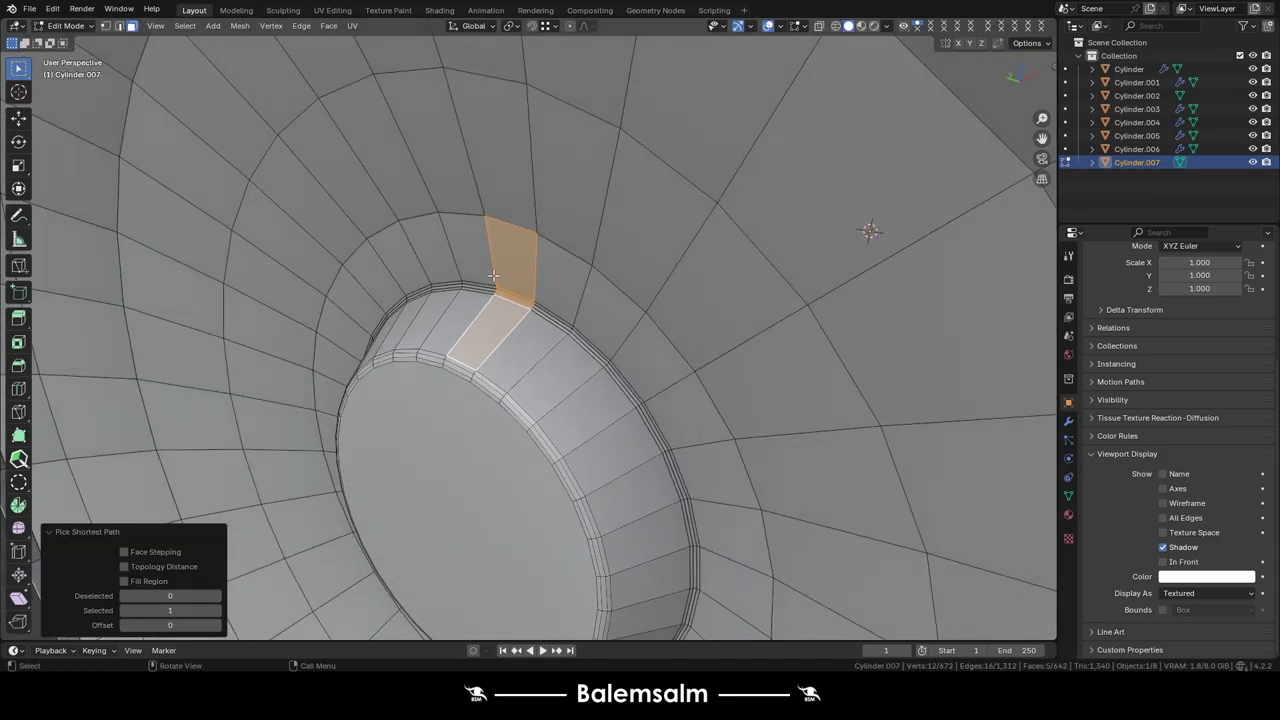
key(ctrl+z)
scroll(539, 298, up, 2)
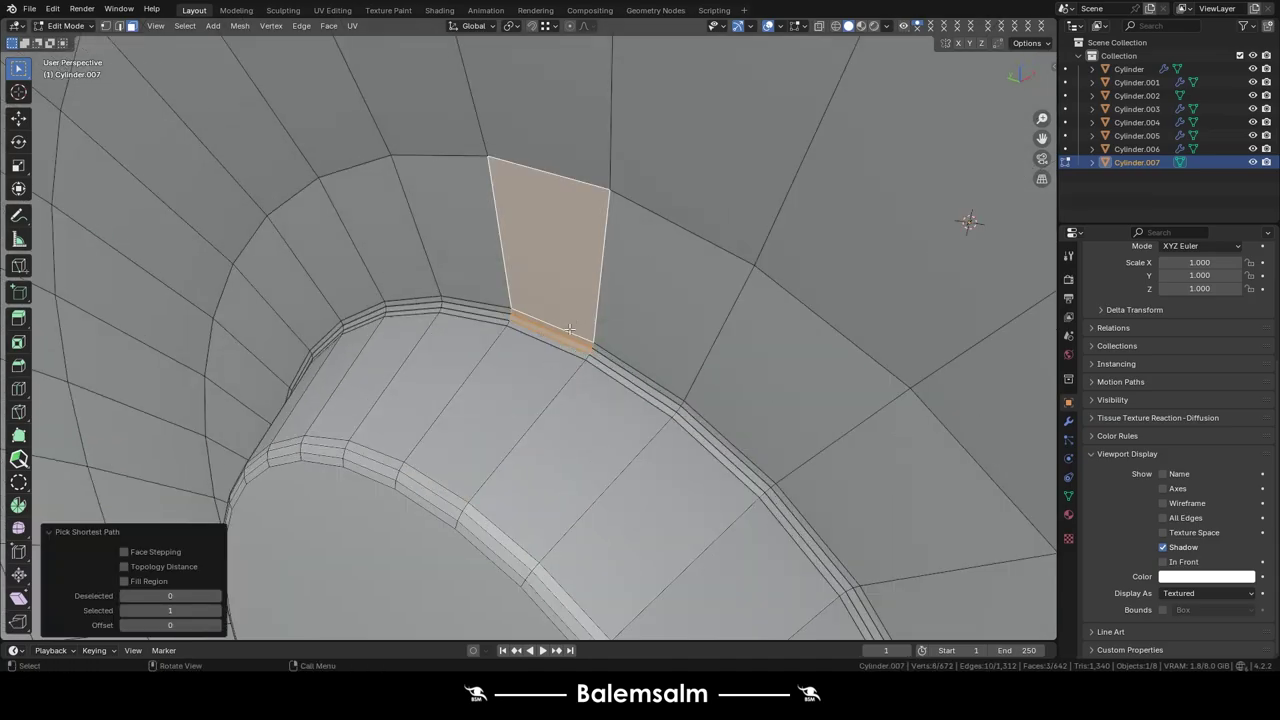
scroll(569, 329, down, 5)
scroll(569, 329, up, 5)
middle_drag(569, 329, 520, 345)
- Extrude the chosen dish face upward into a tall block for the tab
key(ctrl+r)
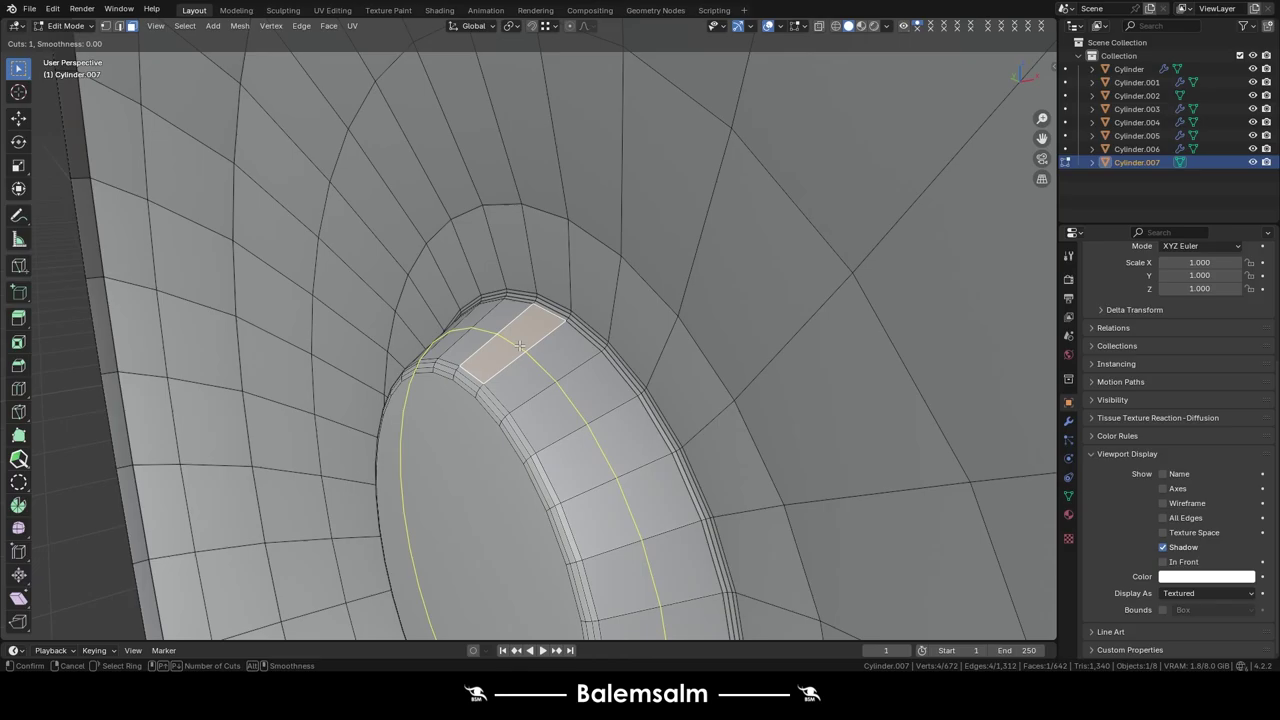
right_click(520, 345)
scroll(520, 345, up, 3)
scroll(520, 340, up, 2)
key(e)
click(515, 231)
mouse_move(515, 250)
middle_down()
mouse_move(515, 231)
mouse_move(791, 343)
mouse_move(638, 334)
middle_up()
- Fill a face at the block's corner, narrow the block along X and reposition it
middle_drag(594, 380, 574, 374)
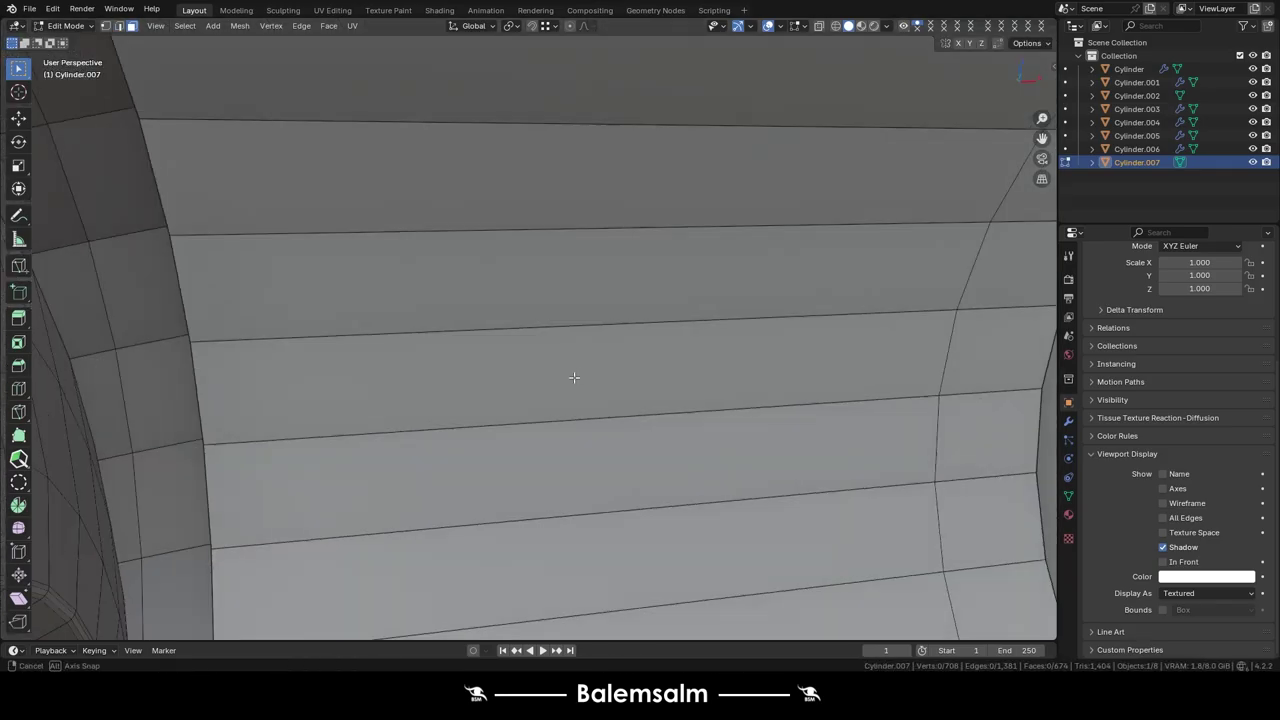
scroll(623, 349, down, 3)
scroll(549, 351, up, 3)
scroll(518, 262, up, 2)
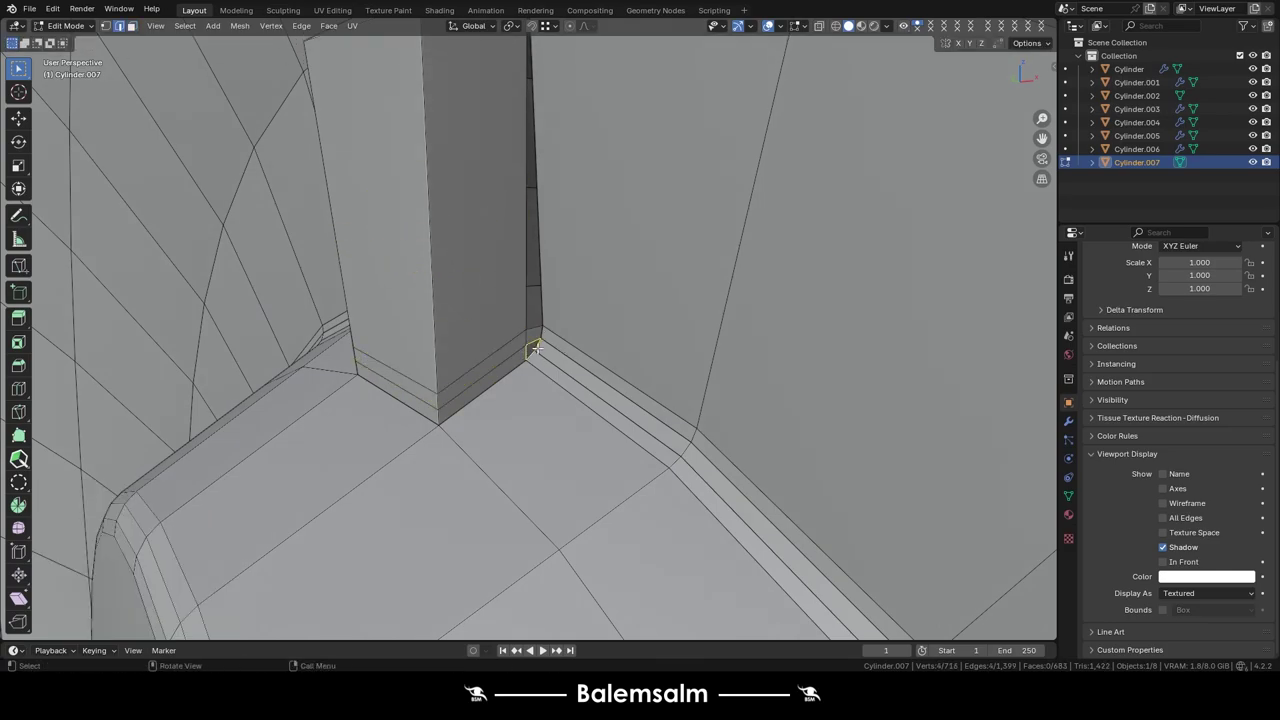
key(f)
mouse_move(536, 348)
middle_down()
mouse_move(358, 356)
mouse_move(571, 386)
mouse_move(971, 357)
mouse_move(963, 377)
mouse_move(363, 191)
mouse_move(444, 161)
middle_up()
click(568, 256)
mouse_move(568, 256)
middle_down()
mouse_move(394, 234)
mouse_move(171, 157)
middle_up()
click(224, 208)
mouse_move(224, 208)
middle_down()
mouse_move(371, 280)
mouse_move(586, 549)
mouse_move(420, 397)
mouse_move(843, 286)
mouse_move(723, 266)
mouse_move(843, 306)
mouse_move(870, 120)
middle_up()
- Add an edge loop across the block and shorten the view's clip start distance
key(ctrl+r)
click(420, 397)
click(420, 397)
key(n)
ctrl+scroll(988, 95, down, 2)
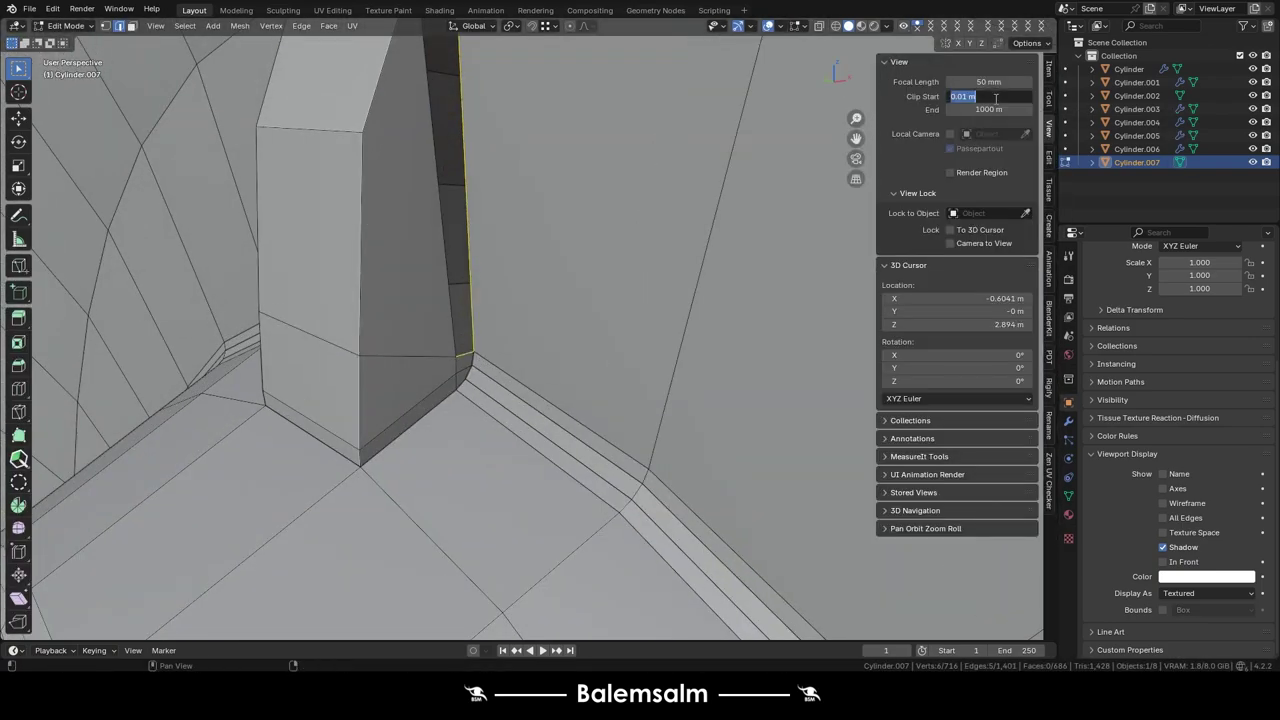
key(n)
- Fill a face between the block and the edge beside it to close the gap
middle_drag(486, 214, 651, 314)
click(745, 250)
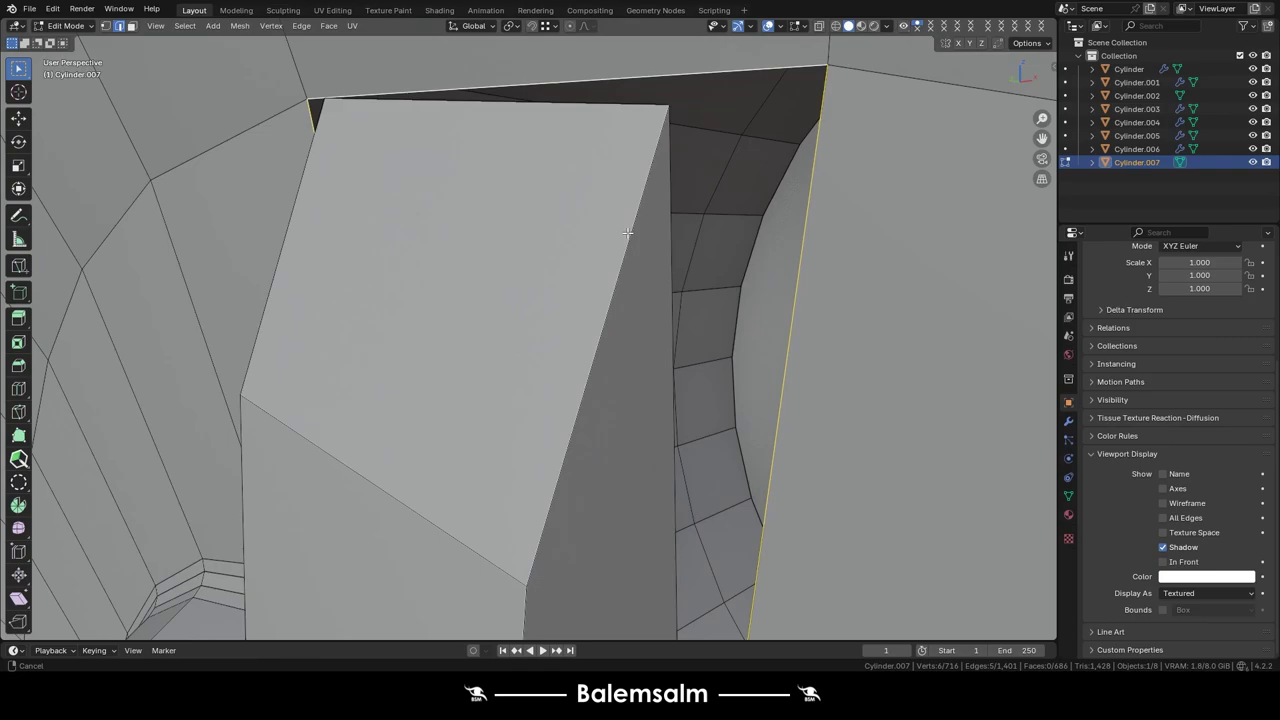
right_click(649, 197)
key(f)
mouse_move(588, 163)
middle_down()
mouse_move(652, 165)
mouse_move(679, 181)
mouse_move(577, 165)
mouse_move(710, 213)
middle_up()
- Select one corner vertex of the tab and begin a vertex slide on it
shift+click(679, 181)
key(1)
click(499, 170)
key(shift+v)
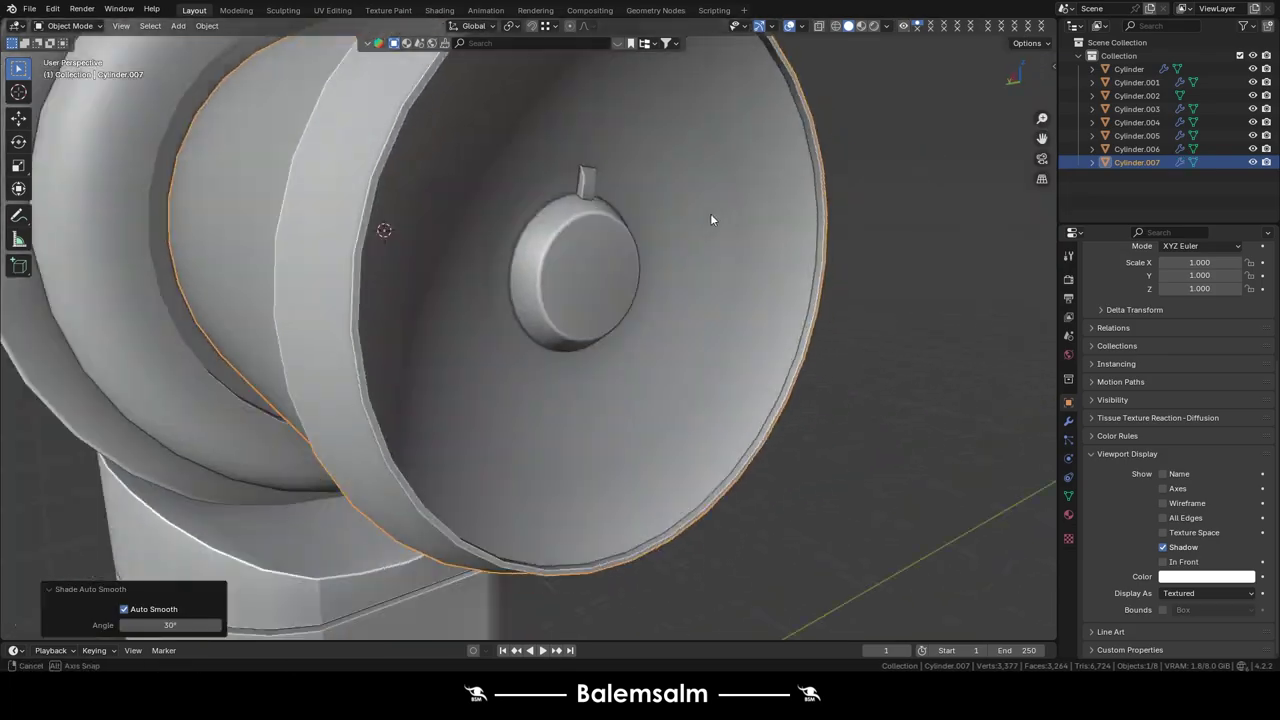
- Slide an edge on the tab into a tidier position
scroll(710, 213, up, 5)
key(2)
click(515, 113)
key(g)
key(g)
click(567, 152)
scroll(590, 180, down, 3)
middle_drag(603, 199, 616, 227)
- Inspect the part in Object Mode, then return to Edit Mode and re-slide the tab's corner vertex
key(Tab)
key(Tab)
key(Tab)
scroll(654, 308, down, 5)
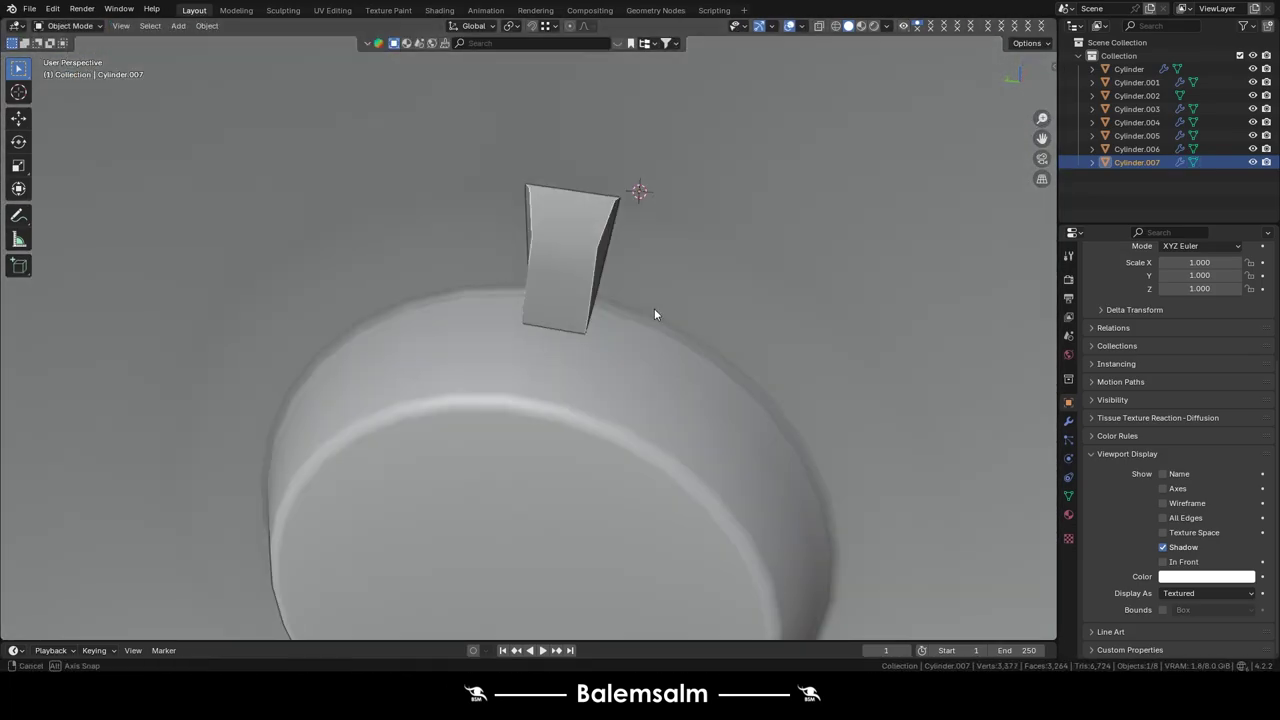
key(Tab)
key(Tab)
middle_drag(654, 308, 450, 286)
key(Tab)
scroll(289, 309, up, 6)
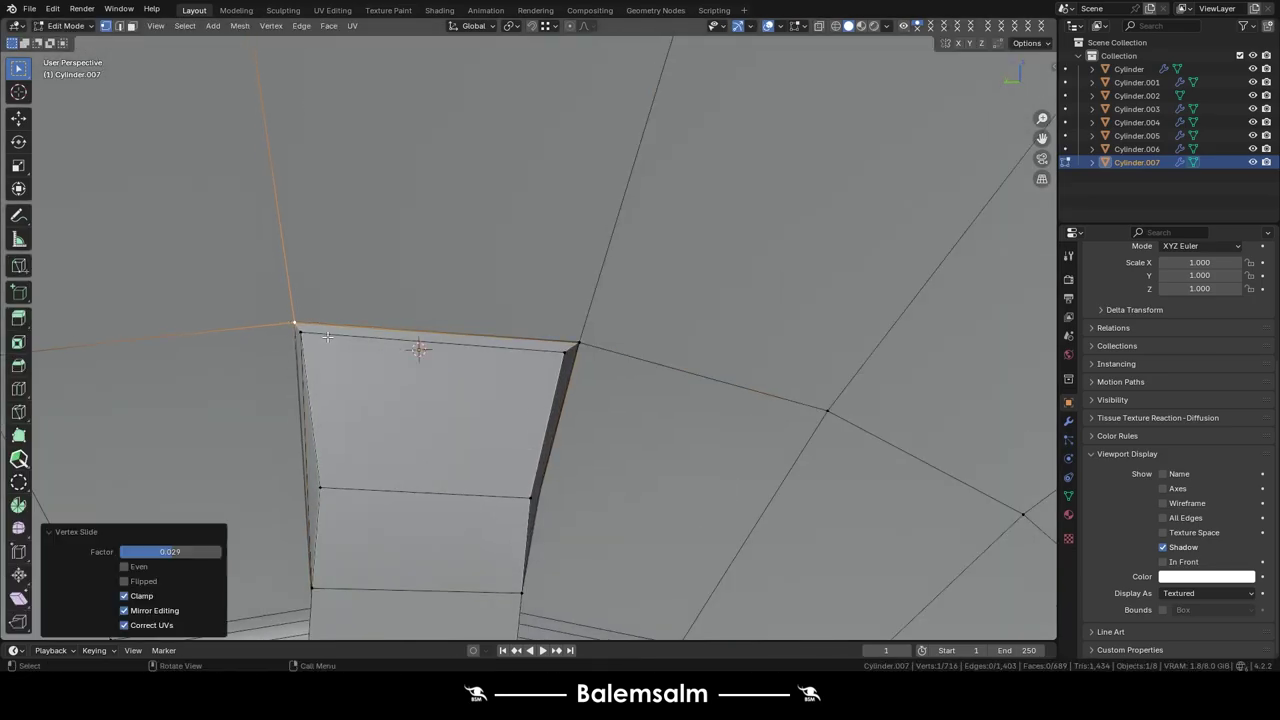
scroll(570, 342, down, 5)
key(Tab)
scroll(540, 318, up, 5)
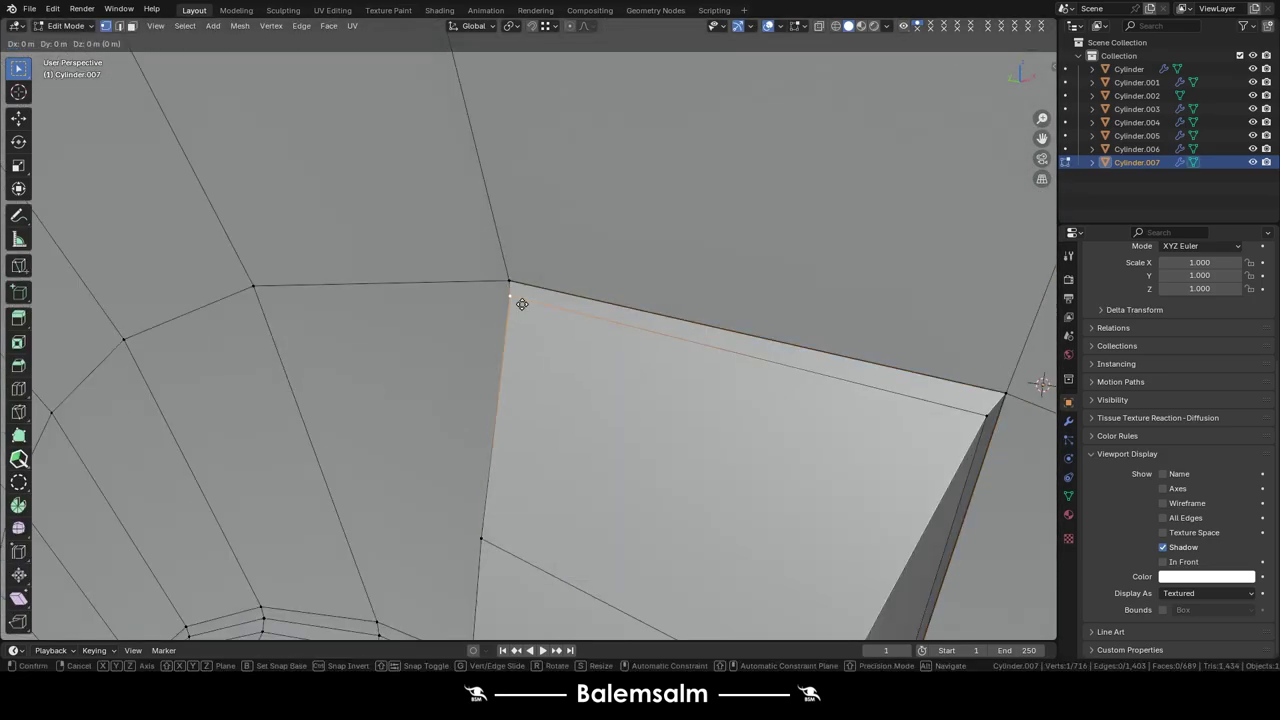
key(shift+v)
click(565, 172)
scroll(565, 172, down, 3)
- Select all geometry and merge overlapping vertices to clean up the mesh
key(2)
scroll(570, 200, up, 4)
middle_drag(518, 72, 171, 220)
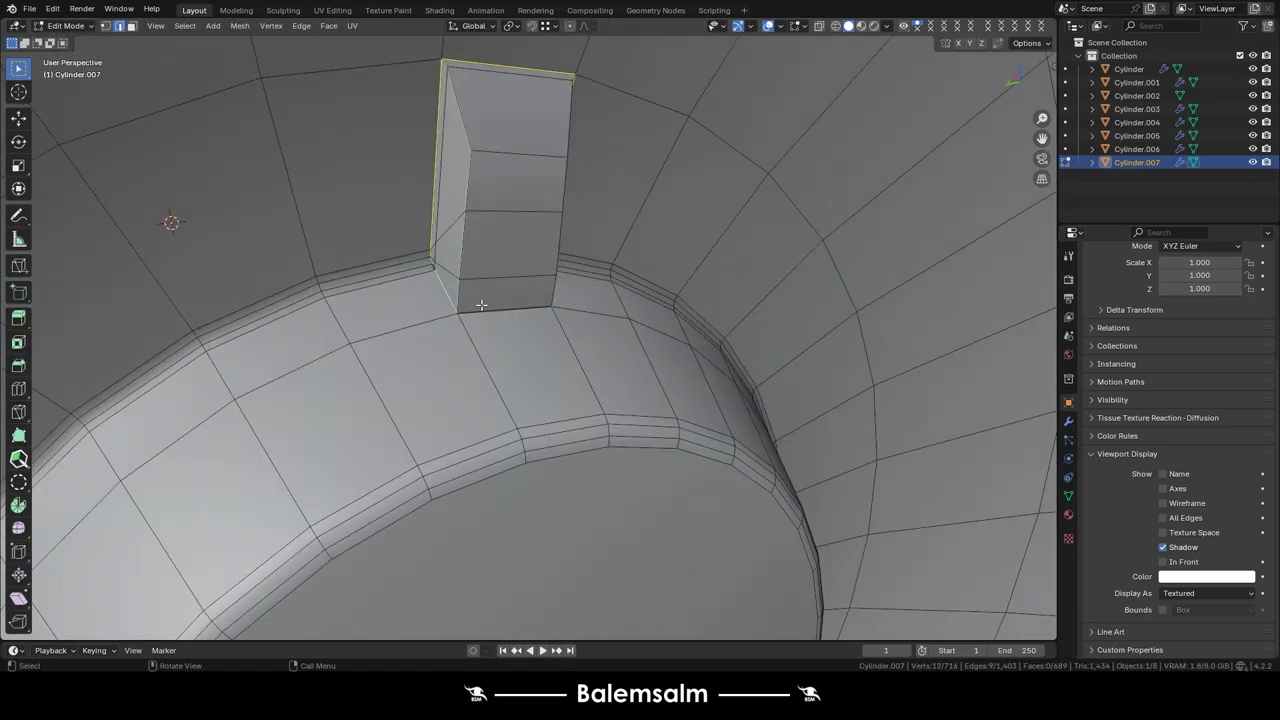
scroll(569, 306, up, 5)
key(a)
key(m)
click(430, 212)
scroll(563, 194, down, 5)
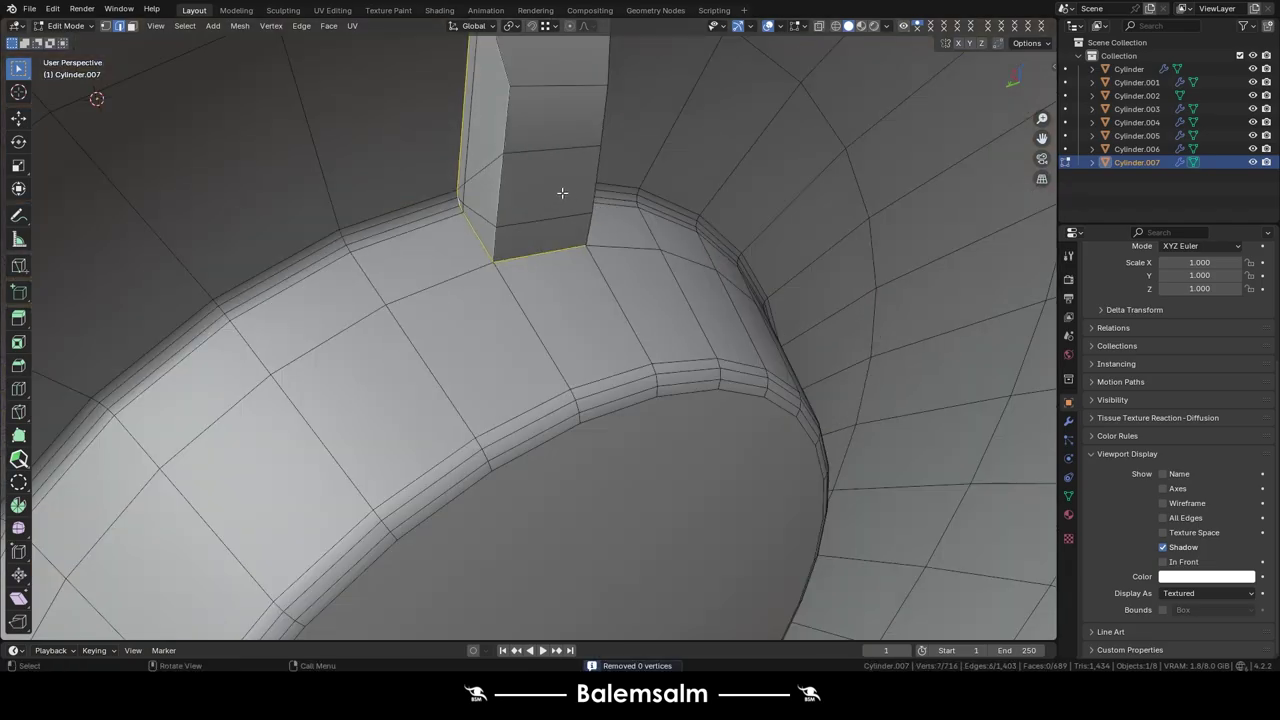
scroll(563, 194, up, 5)
mouse_move(563, 194)
middle_down()
mouse_move(531, 147)
mouse_move(486, 157)
mouse_move(703, 234)
middle_up()
- Duplicate the whole tab, rotate the copy slightly and move it into place
key(ctrl+l)
key(KP_3)
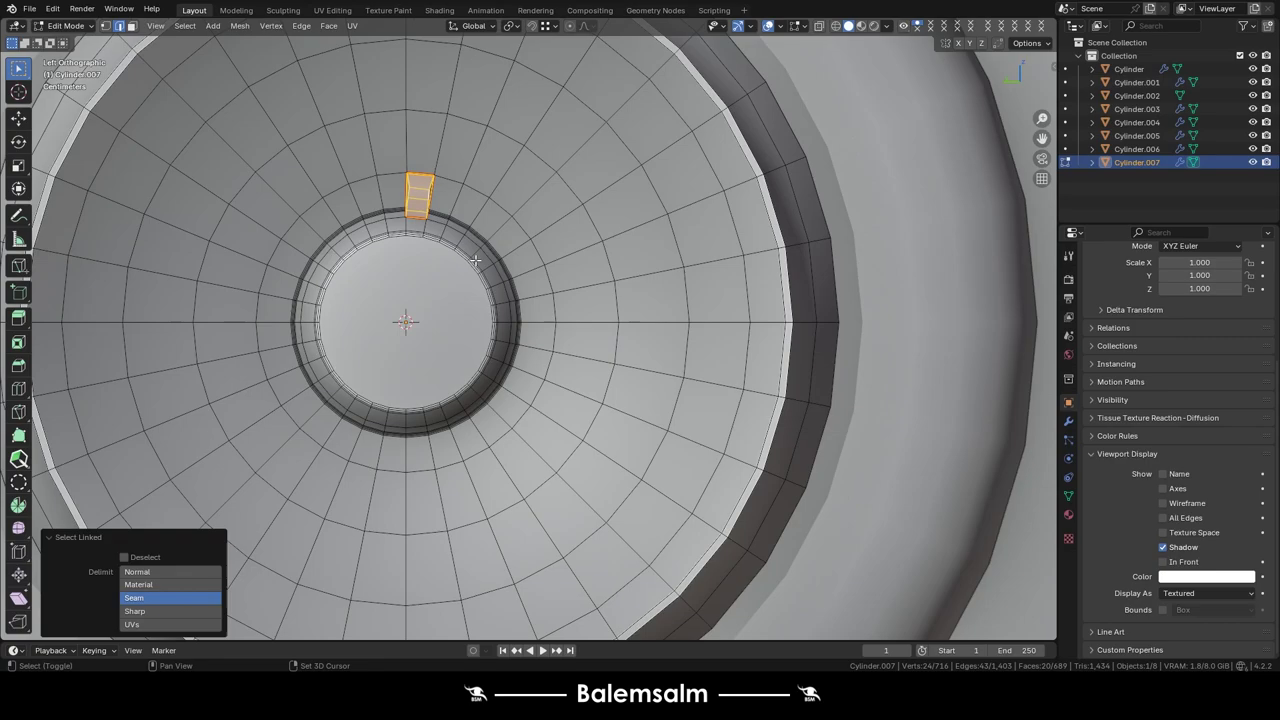
scroll(474, 279, up, 4)
key(shift+d)
click(474, 279)
scroll(358, 343, up, 2)
key(r)
click(400, 325)
key(g)
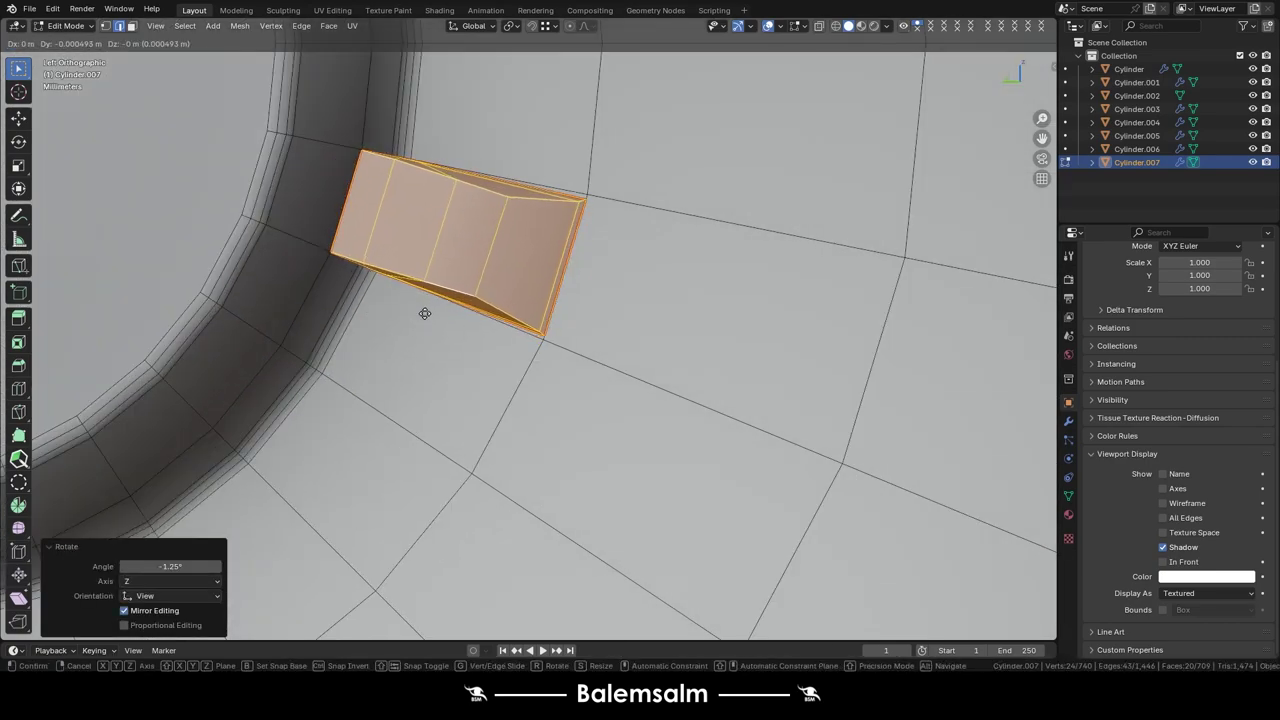
middle_drag(435, 307, 380, 250)
- With X-ray on, select a notch vertex and slide it tidy, then restore solid view
click(328, 187)
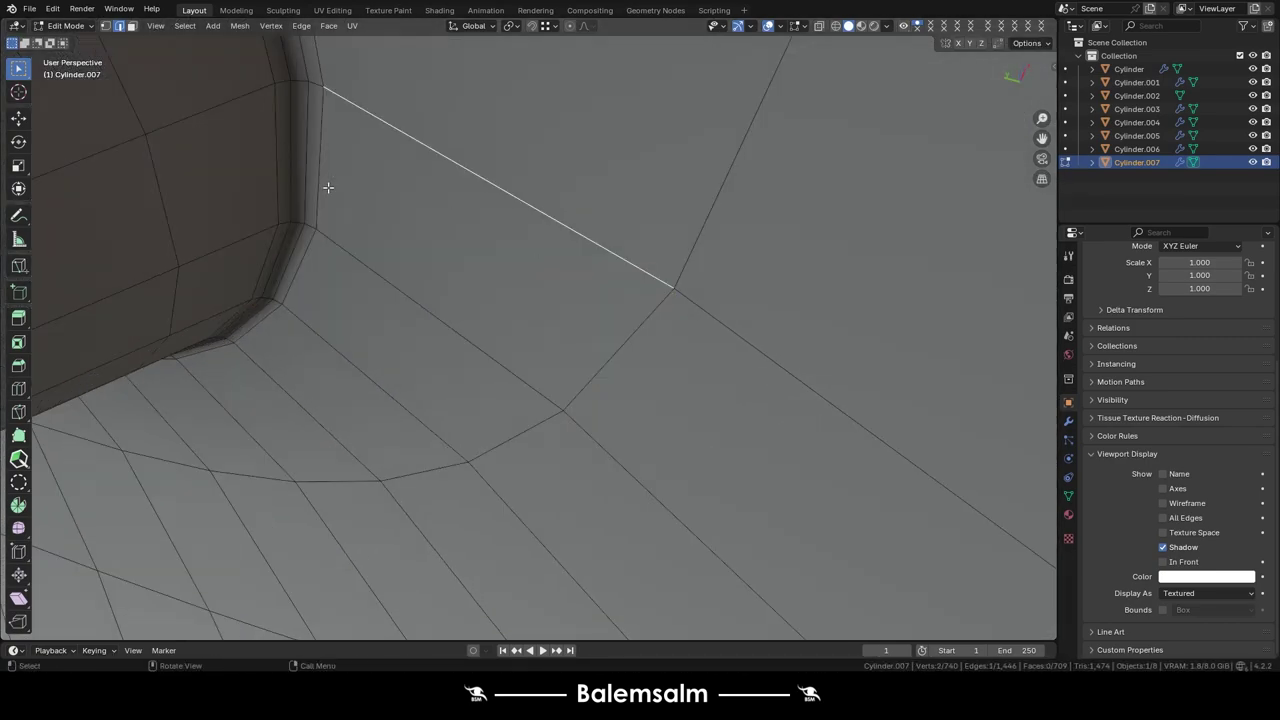
key(l)
key(alt+z)
mouse_move(470, 214)
middle_down()
mouse_move(543, 347)
mouse_move(509, 320)
mouse_move(557, 286)
mouse_move(509, 380)
mouse_move(521, 397)
middle_up()
key(1)
click(600, 358)
mouse_move(393, 265)
middle_down()
mouse_move(357, 200)
mouse_move(523, 166)
mouse_move(714, 152)
middle_up()
key(alt+z)
mouse_move(640, 135)
middle_down()
mouse_move(600, 190)
mouse_move(729, 357)
middle_up()
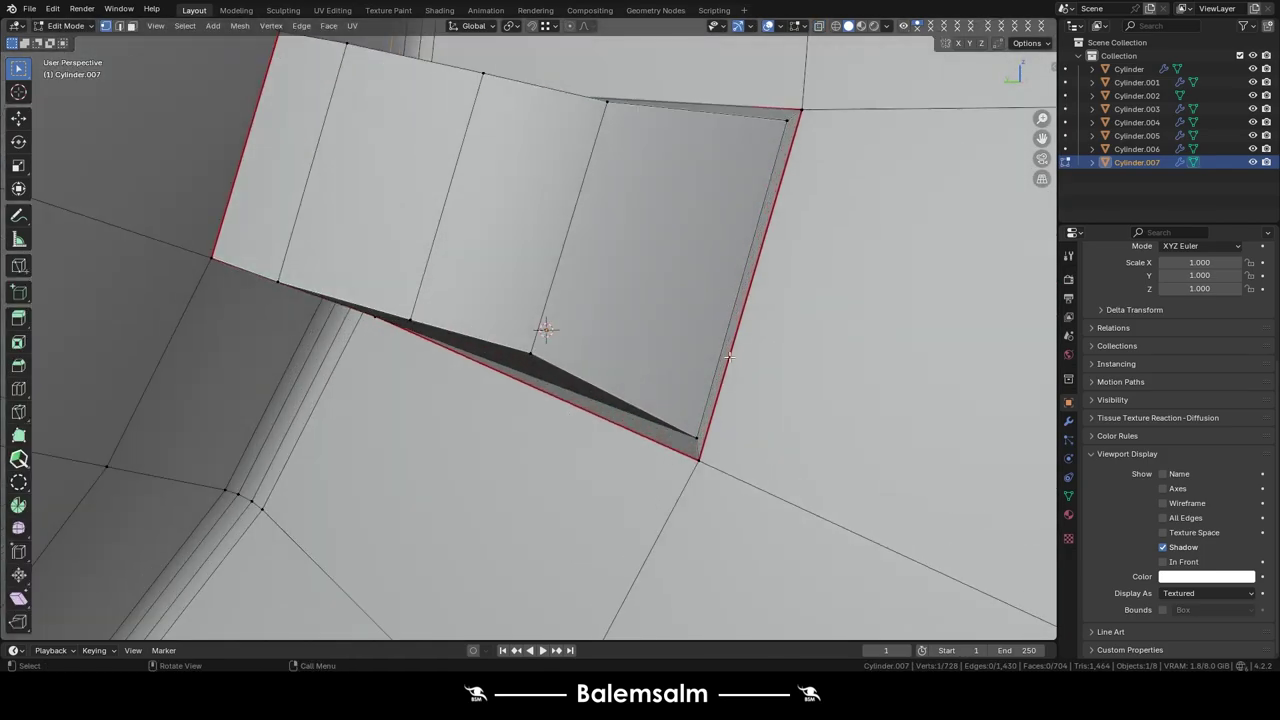
click(757, 123)
scroll(757, 123, down, 5)
middle_drag(757, 123, 763, 226)
- Check the whole model in Object Mode and re-enter Edit Mode on the cylinder
key(Tab)
mouse_move(772, 136)
middle_down()
mouse_move(769, 361)
mouse_move(720, 340)
middle_up()
key(Tab)
scroll(720, 340, up, 5)
- Scale the extruded centre circle down, grid-fill it, and shrink the rounded centre
key(s)
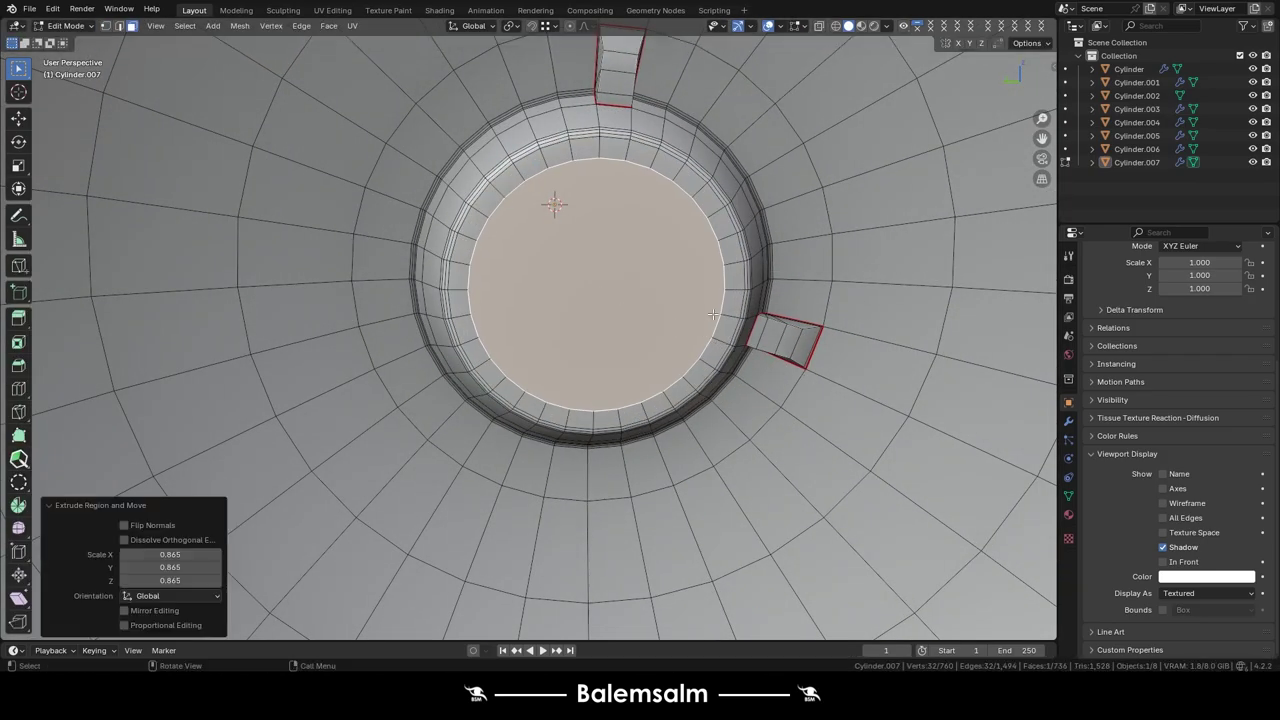
key(x)
click(624, 366)
scroll(706, 380, up, 1)
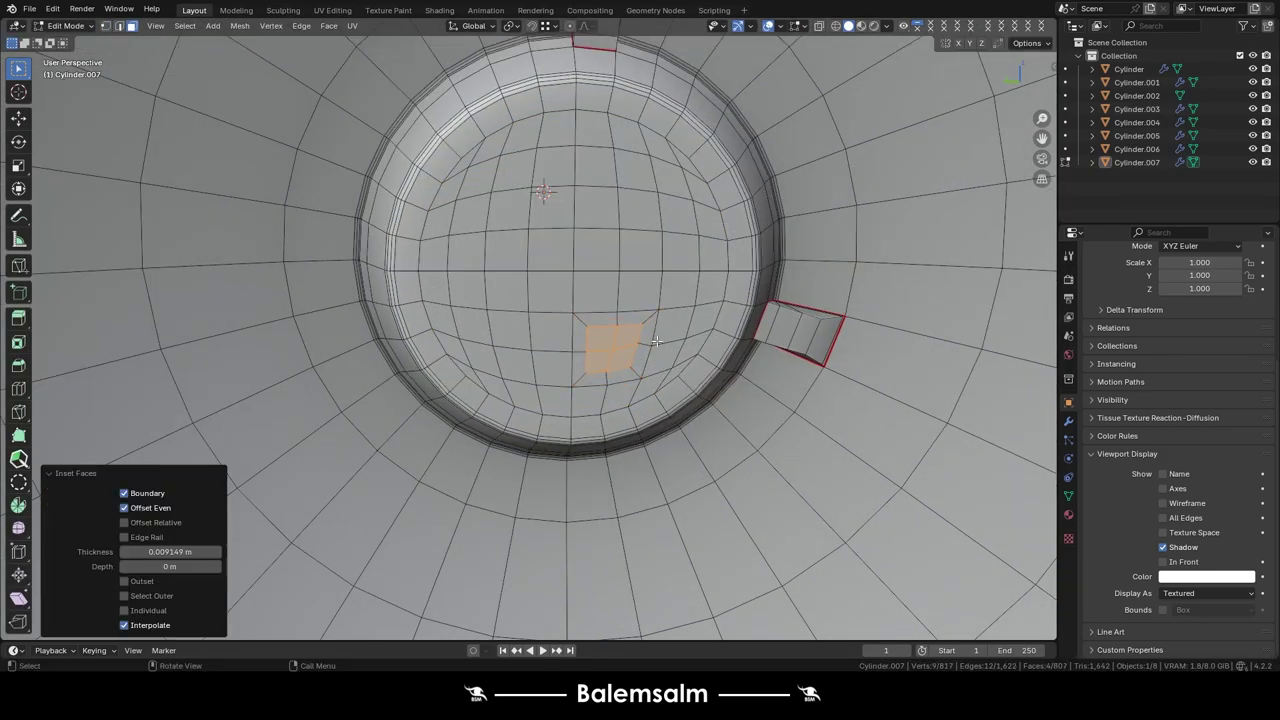
key(s)
middle_drag(665, 366, 773, 384)
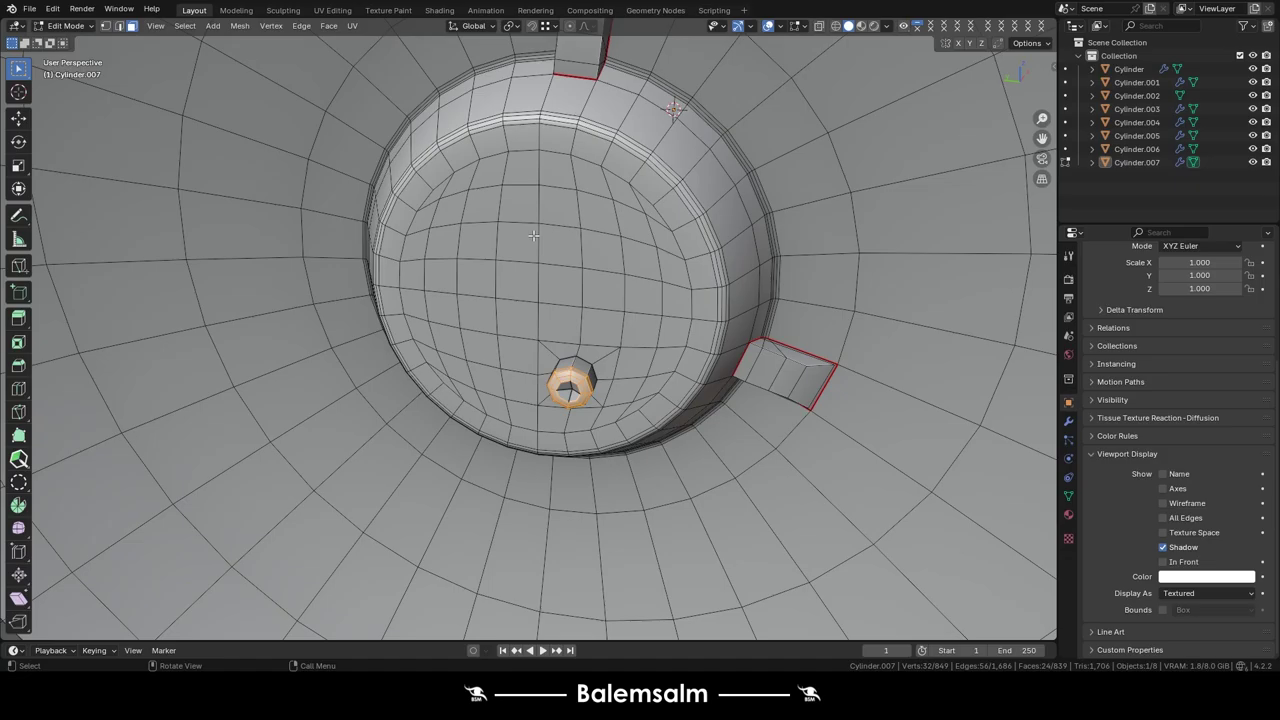
- Extrude a face on the curved wall inward to form a recess
middle_drag(533, 235, 548, 310)
click(552, 300)
scroll(548, 316, up, 2)
key(e)
click(548, 316)
scroll(548, 316, up, 3)
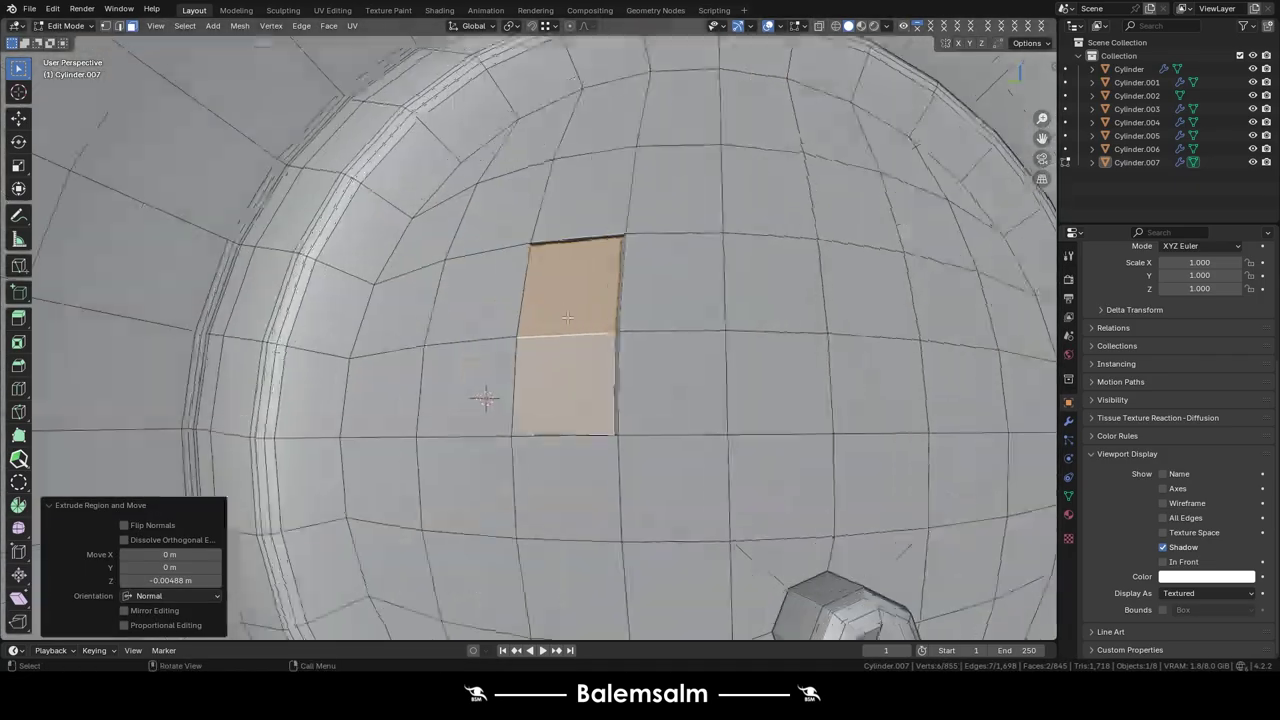
scroll(548, 316, up, 2)
- Loop-cut across the recess and slide the new edge to shape the slot
key(ctrl+r)
click(620, 218)
scroll(620, 218, down, 3)
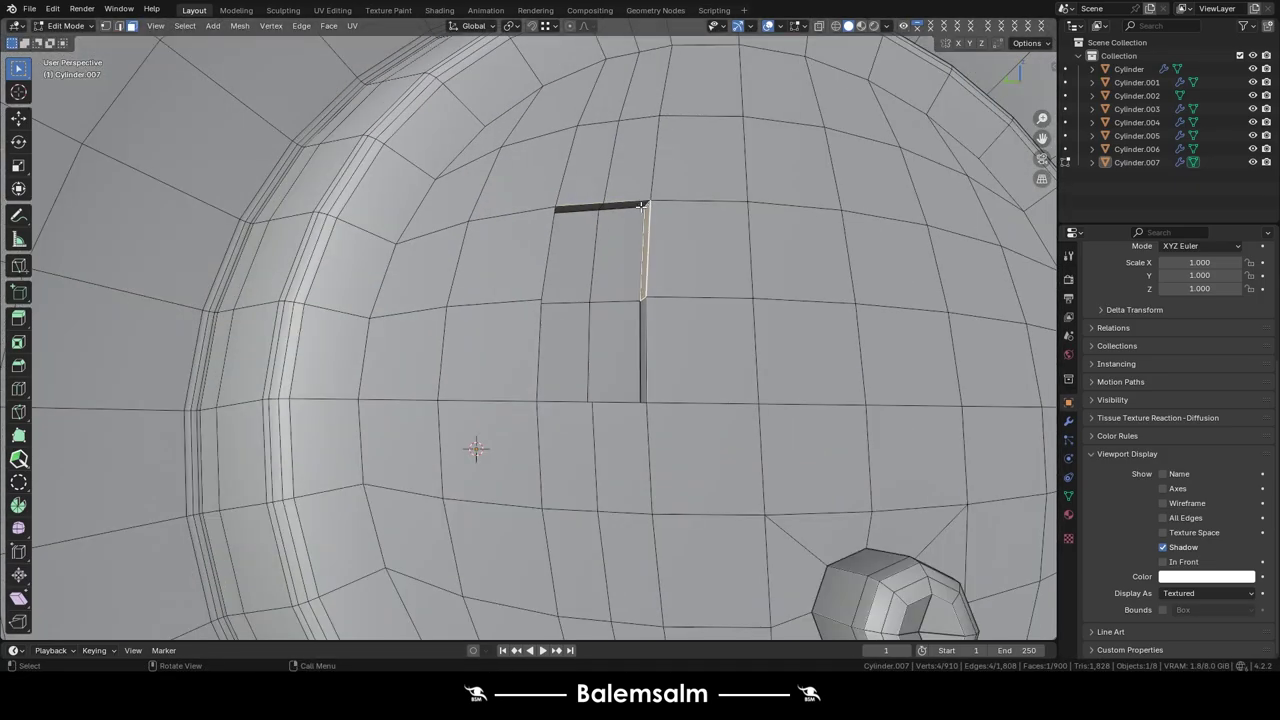
middle_drag(620, 218, 459, 215)
click(578, 265)
scroll(578, 265, down, 2)
middle_drag(578, 265, 457, 351)
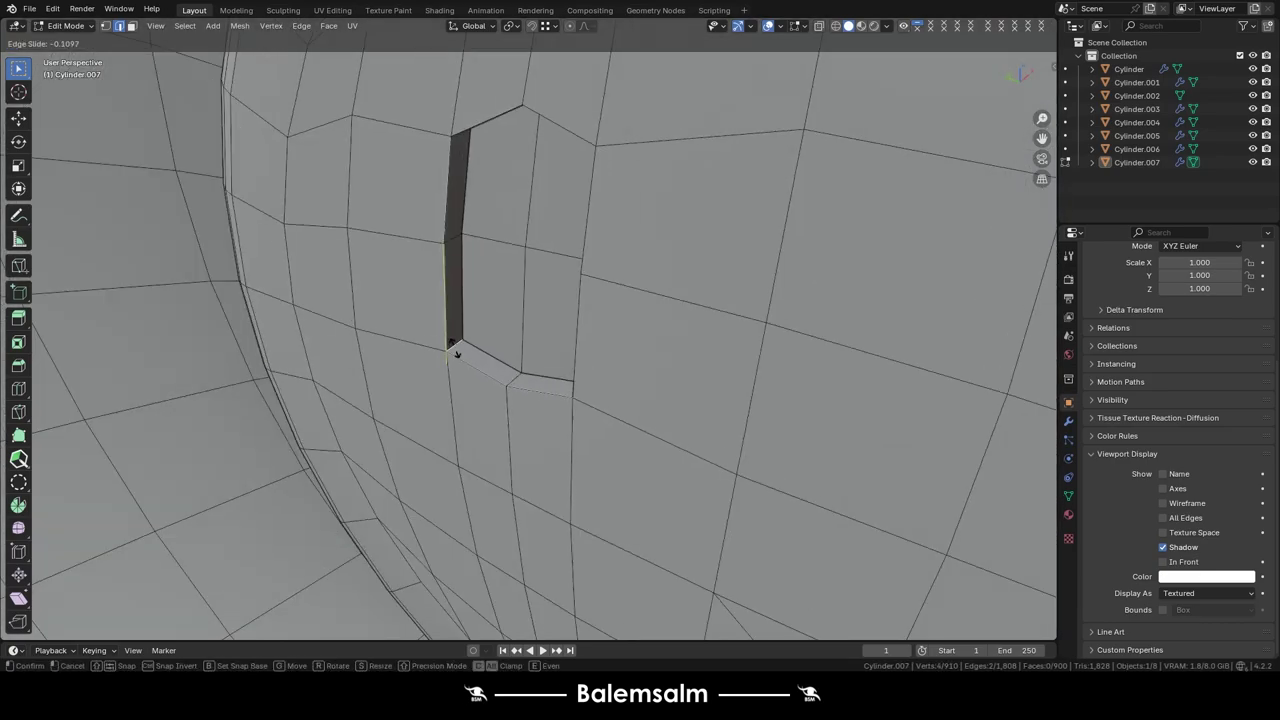
- Inset the face inside the slot, extrude it, and return to Object Mode
click(530, 250)
key(i)
key(e)
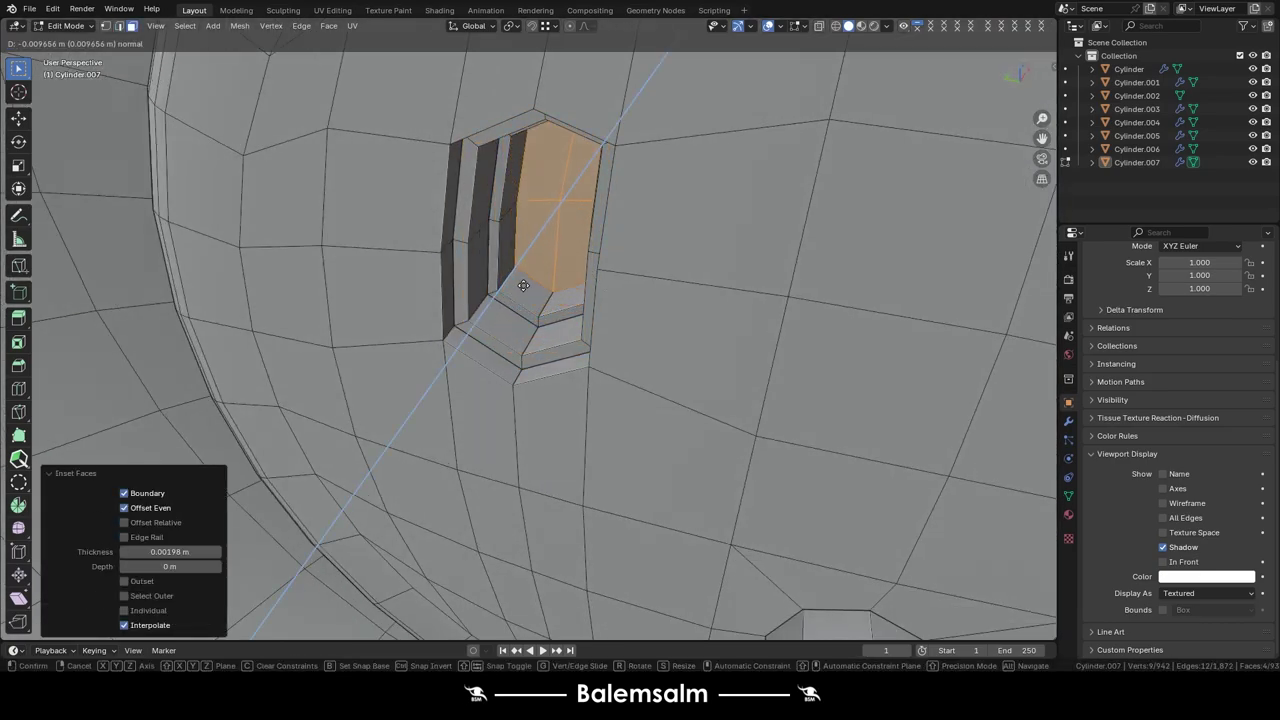
click(523, 285)
key(Tab)
scroll(523, 285, down, 5)
mouse_move(607, 198)
middle_down()
mouse_move(765, 272)
mouse_move(647, 259)
mouse_move(556, 376)
middle_up()
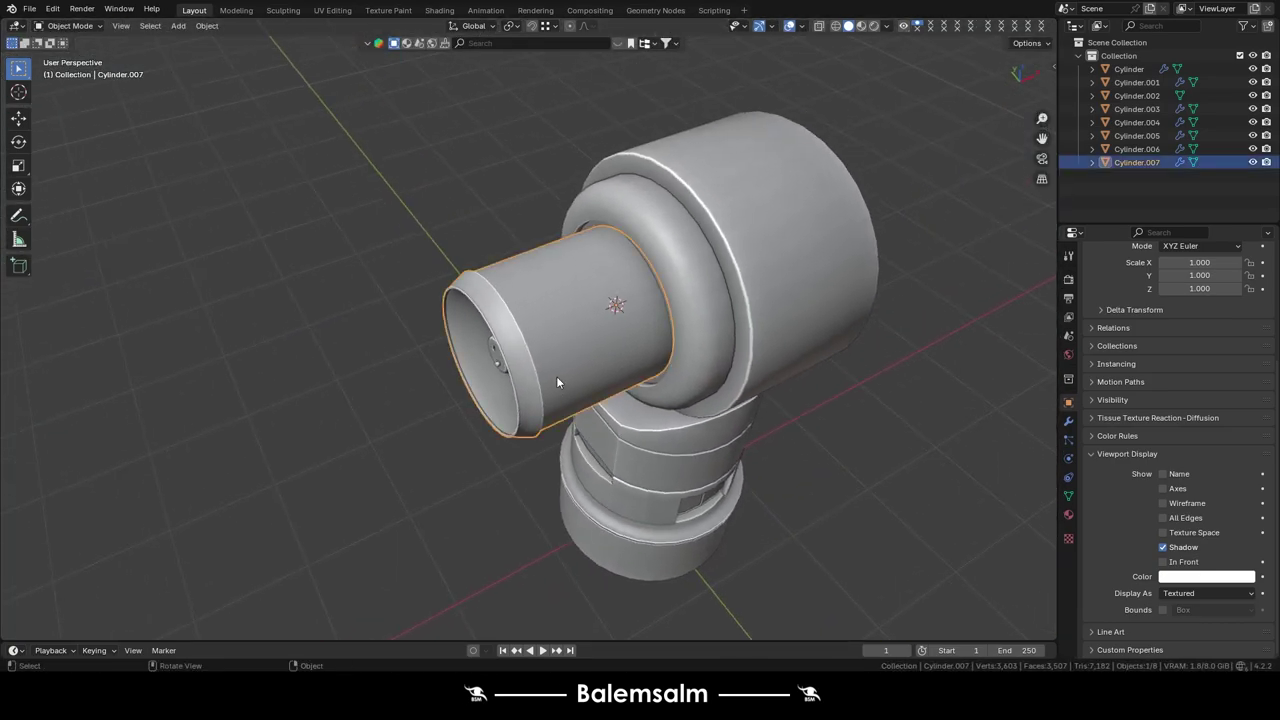
- In left side view, duplicate the end cylinder and scale the copy down to 0.766
key(grave)
key(grave)
scroll(479, 296, down, 5)
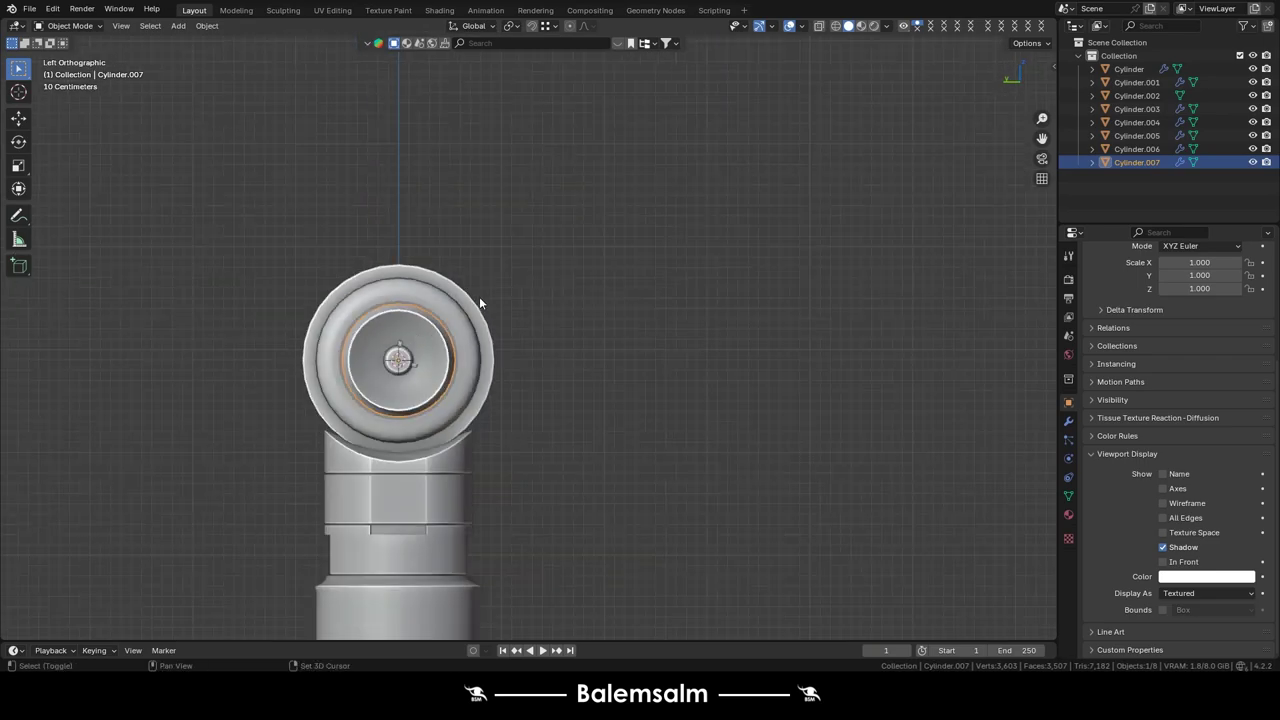
mouse_move(479, 297)
shift+middle_down()
mouse_move(415, 337)
mouse_move(556, 277)
shift+middle_up()
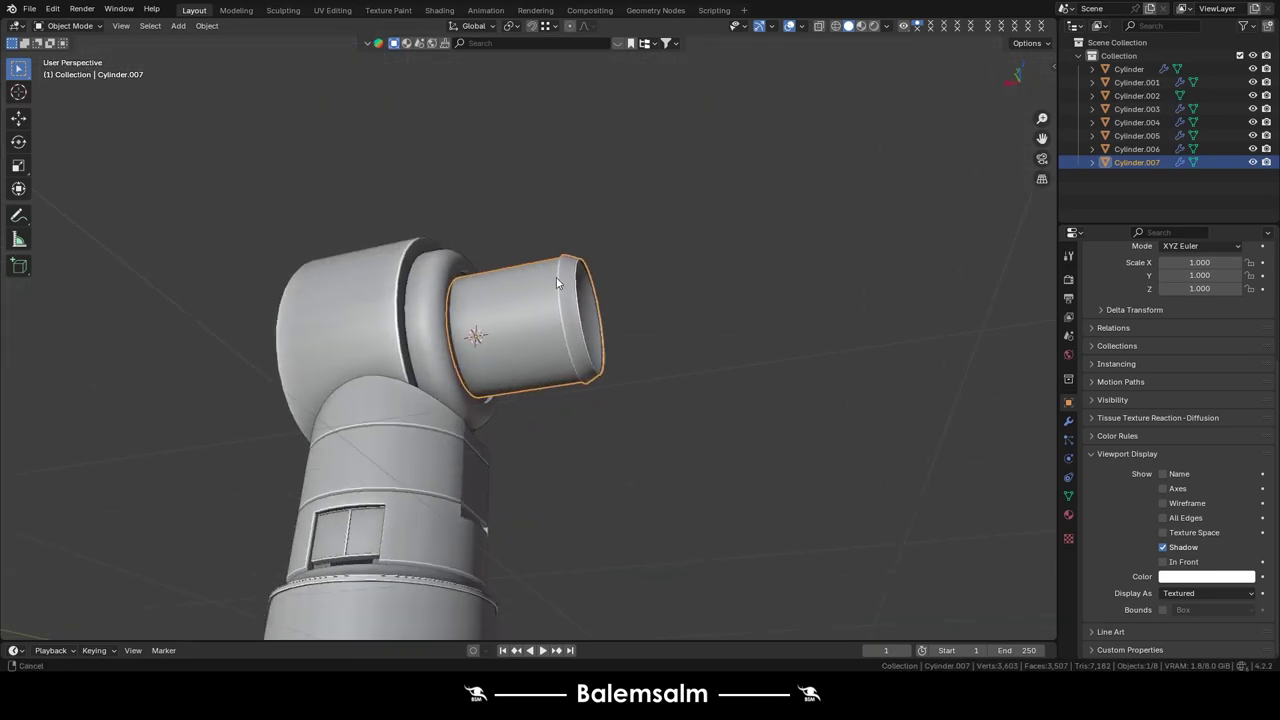
key(Tab)
scroll(556, 277, up, 5)
scroll(583, 274, down, 5)
key(ctrl+KP_3)
key(a)
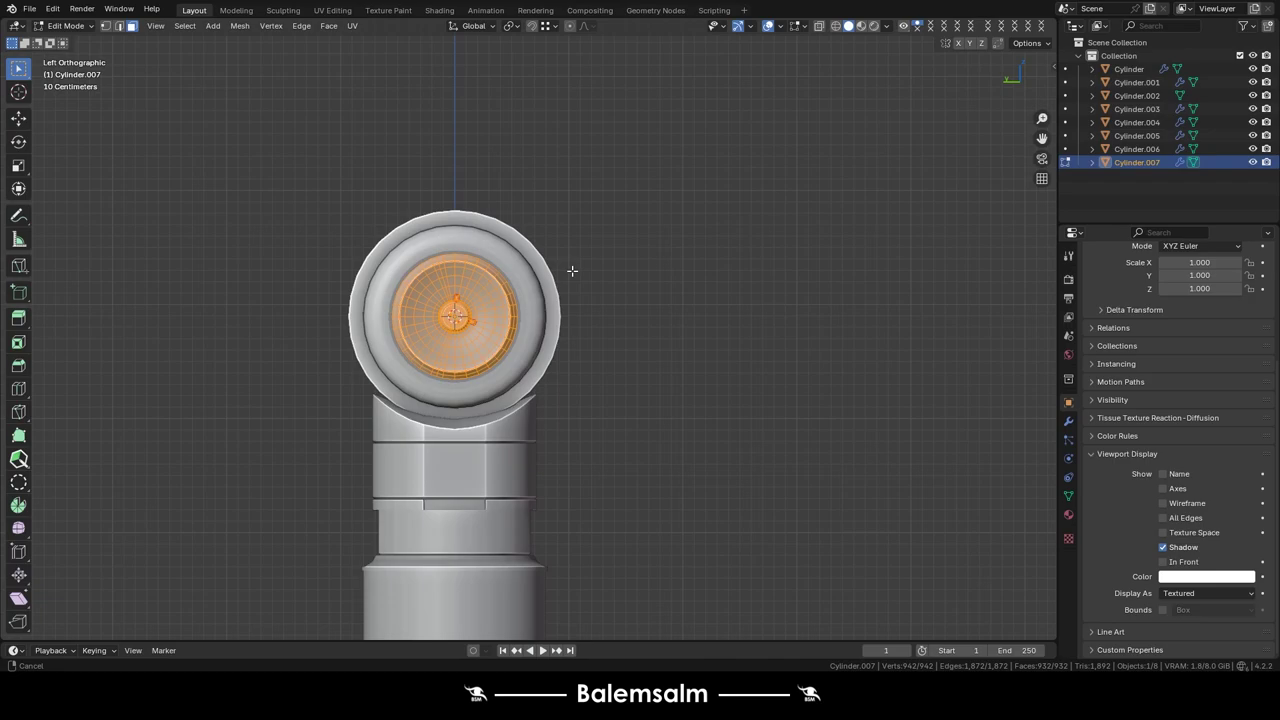
key(shift+d)
click(537, 306)
scroll(537, 306, up, 2)
key(s)
- From top view, move the smaller duplicate sideways to form the second joint
middle_drag(479, 249, 434, 266)
key(grave)
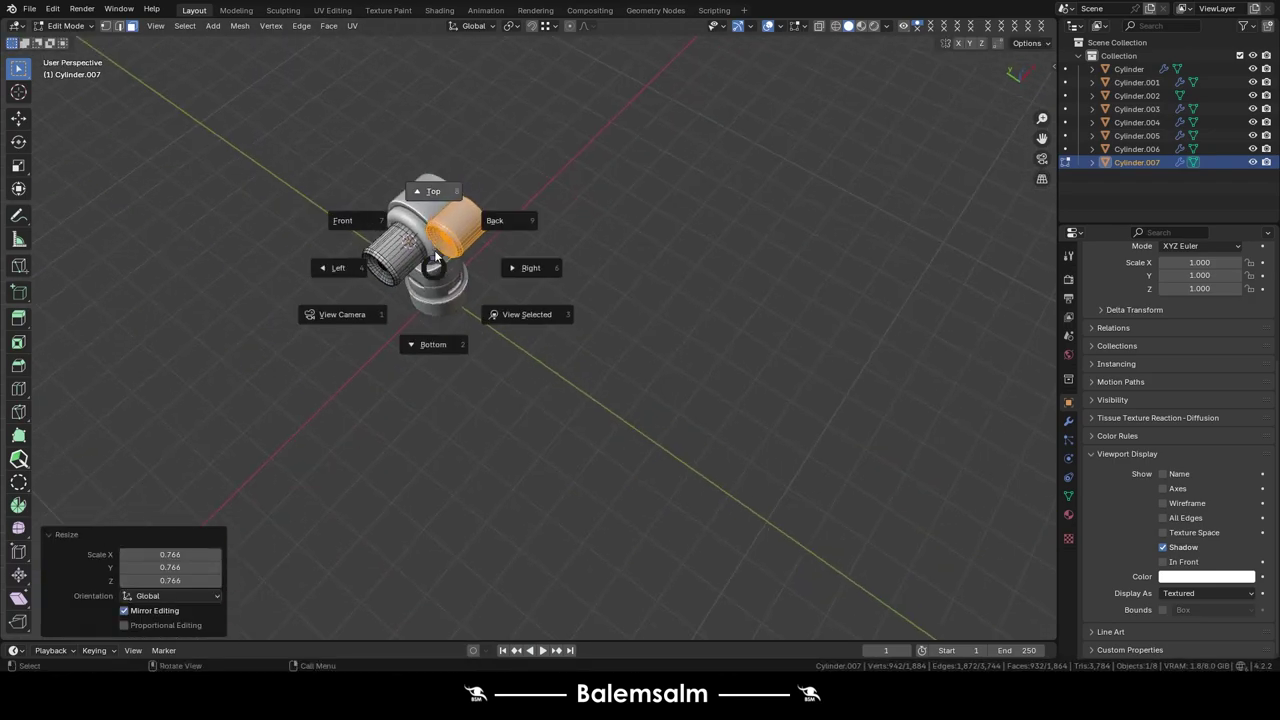
click(578, 162)
click(542, 176)
mouse_move(542, 176)
middle_down()
mouse_move(660, 288)
mouse_move(622, 202)
mouse_move(592, 308)
mouse_move(467, 407)
middle_up()
key(KP_Decimal)
- Isolate Cylinder.007 in local view and grid-fill its open end cap with span 7
key(alt+a)
key(Tab)
scroll(592, 308, down, 5)
key(Tab)
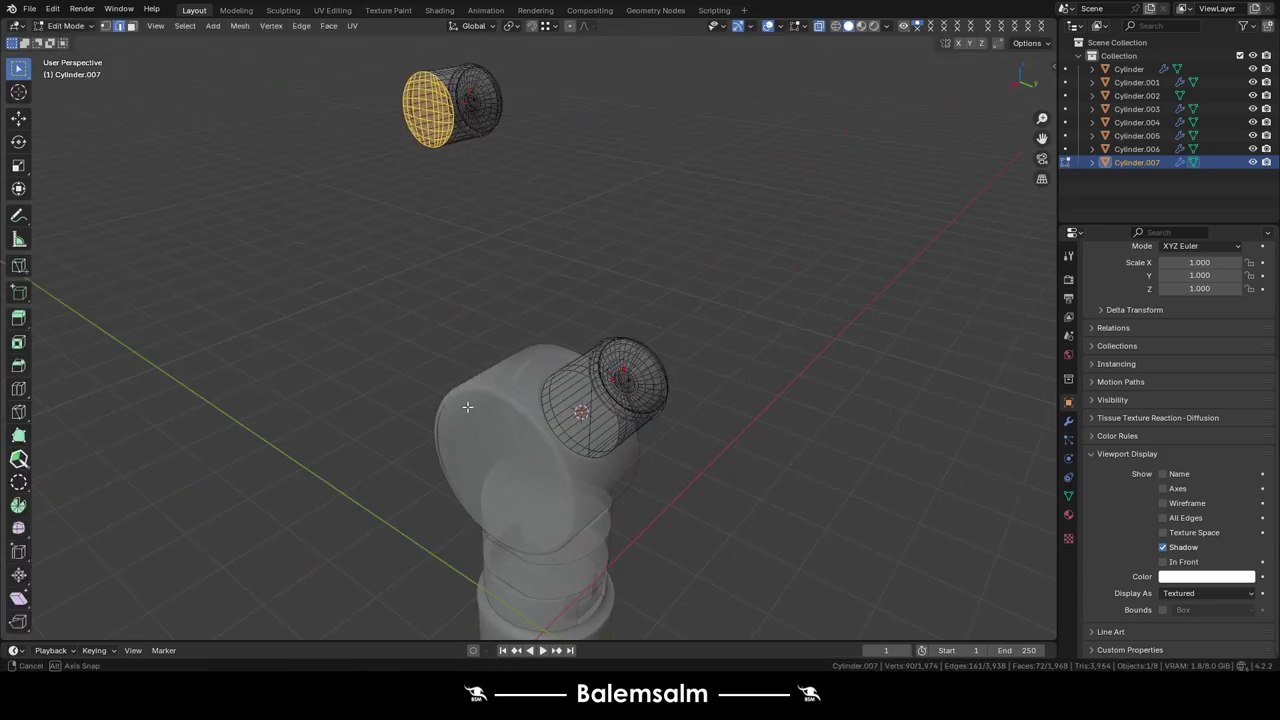
key(KP_Divide)
key(Tab)
key(2)
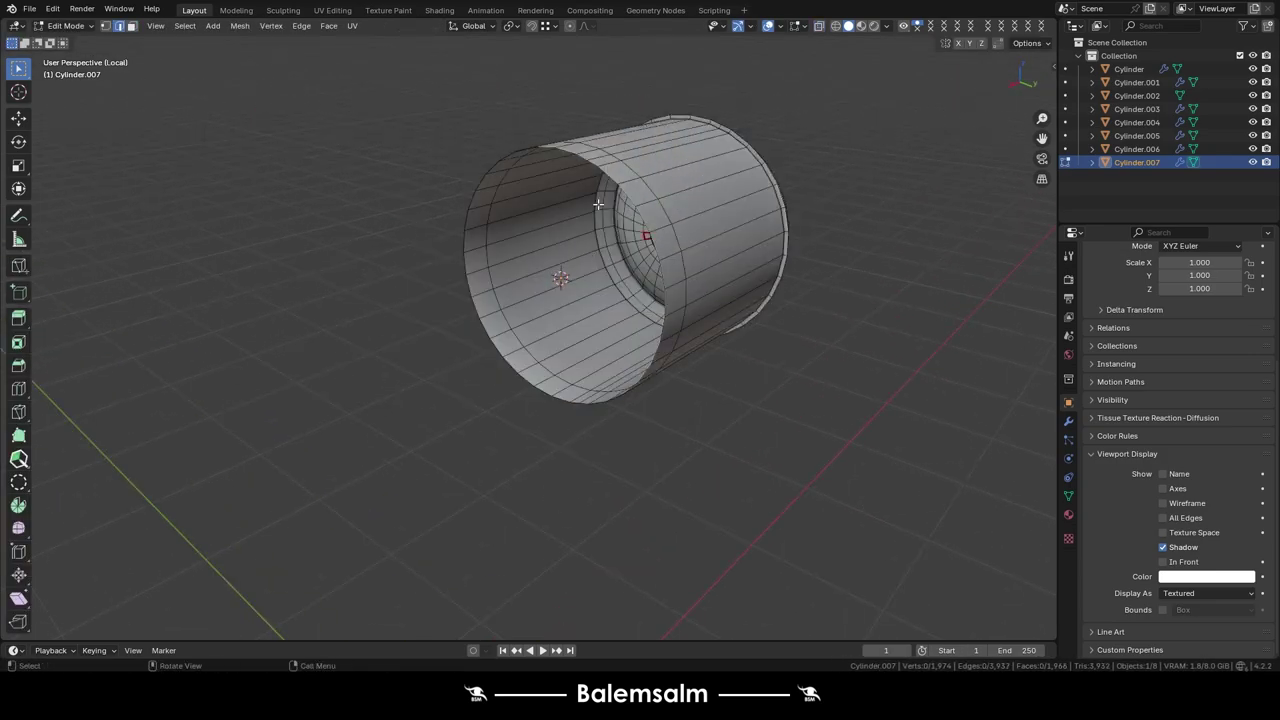
scroll(618, 416, down, 3)
drag(170, 595, 190, 595)
scroll(501, 340, down, 3)
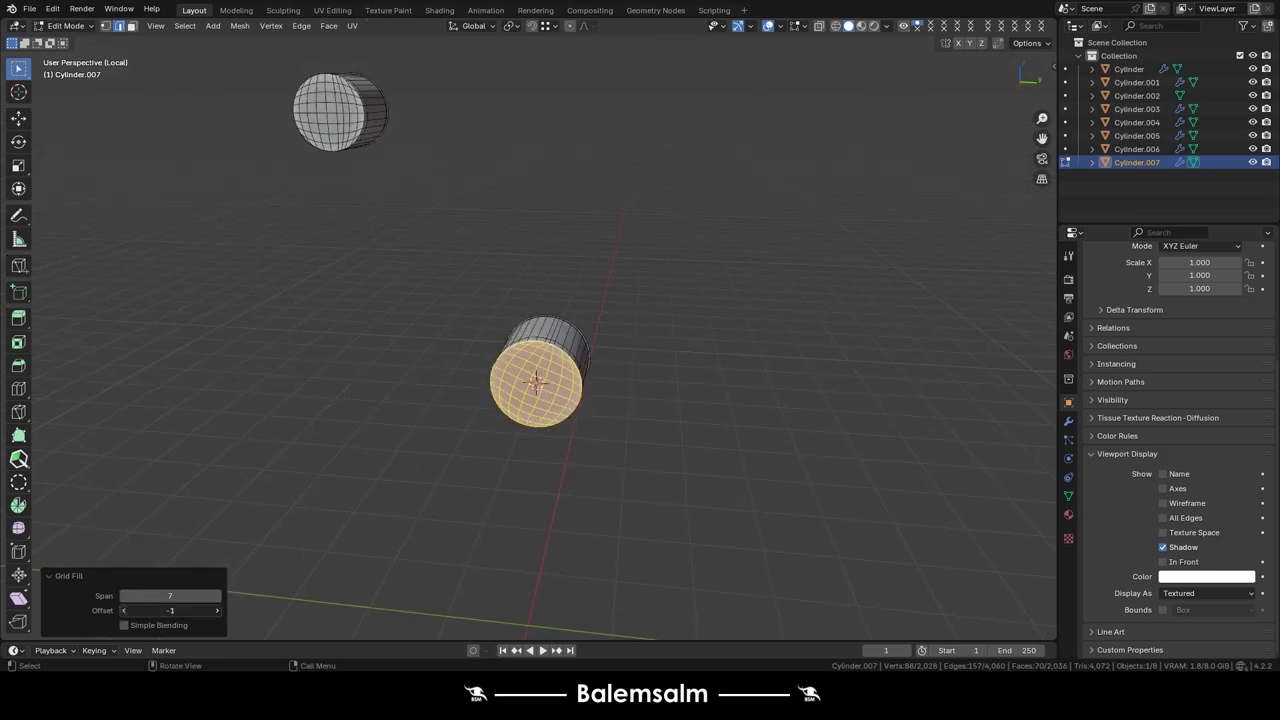
- Select a long rectangular strip of side faces on the cylinder in see-through side view
middle_drag(523, 319, 580, 77)
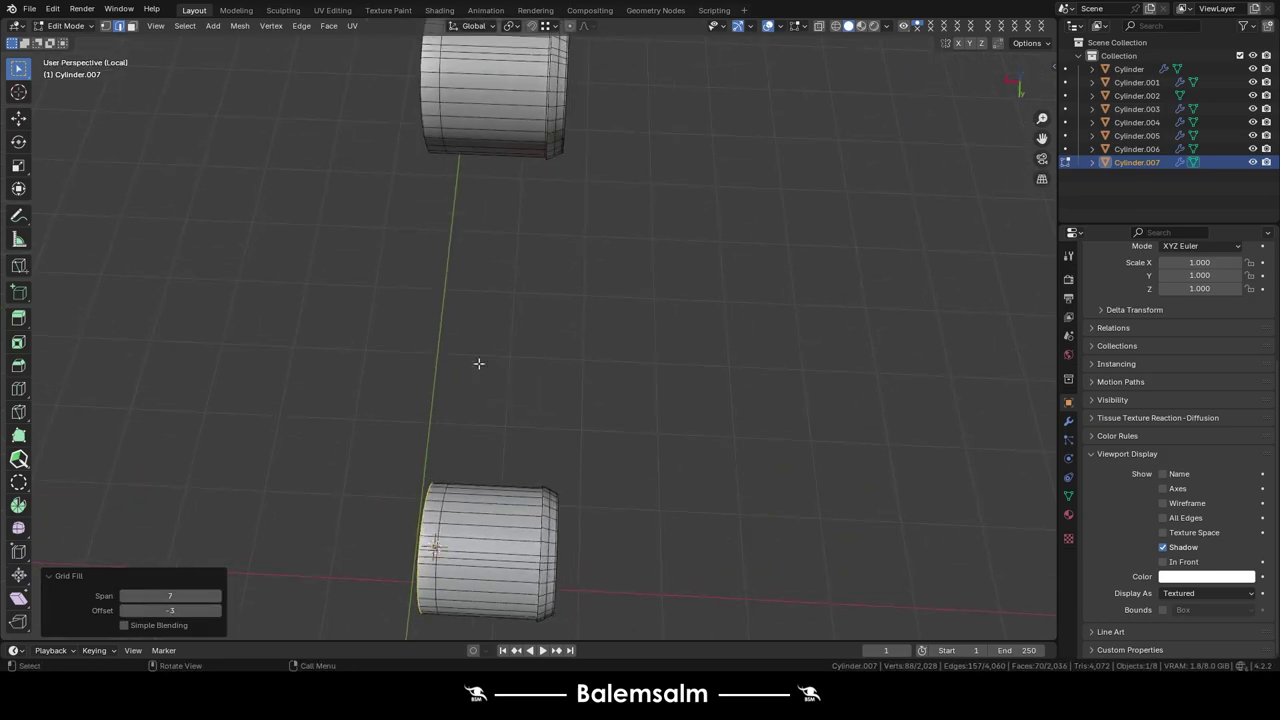
ctrl+click(455, 240)
key(KP_3)
key(alt+z)
drag(577, 130, 543, 162)
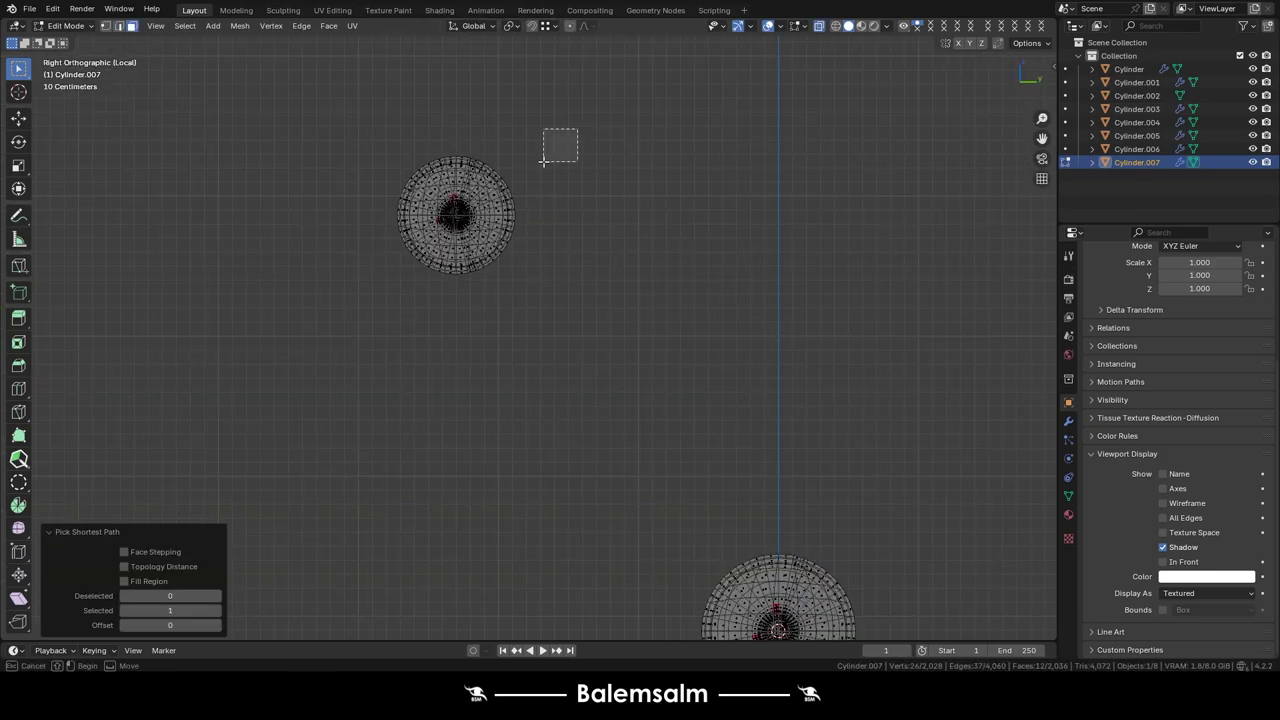
middle_drag(564, 339, 400, 300)
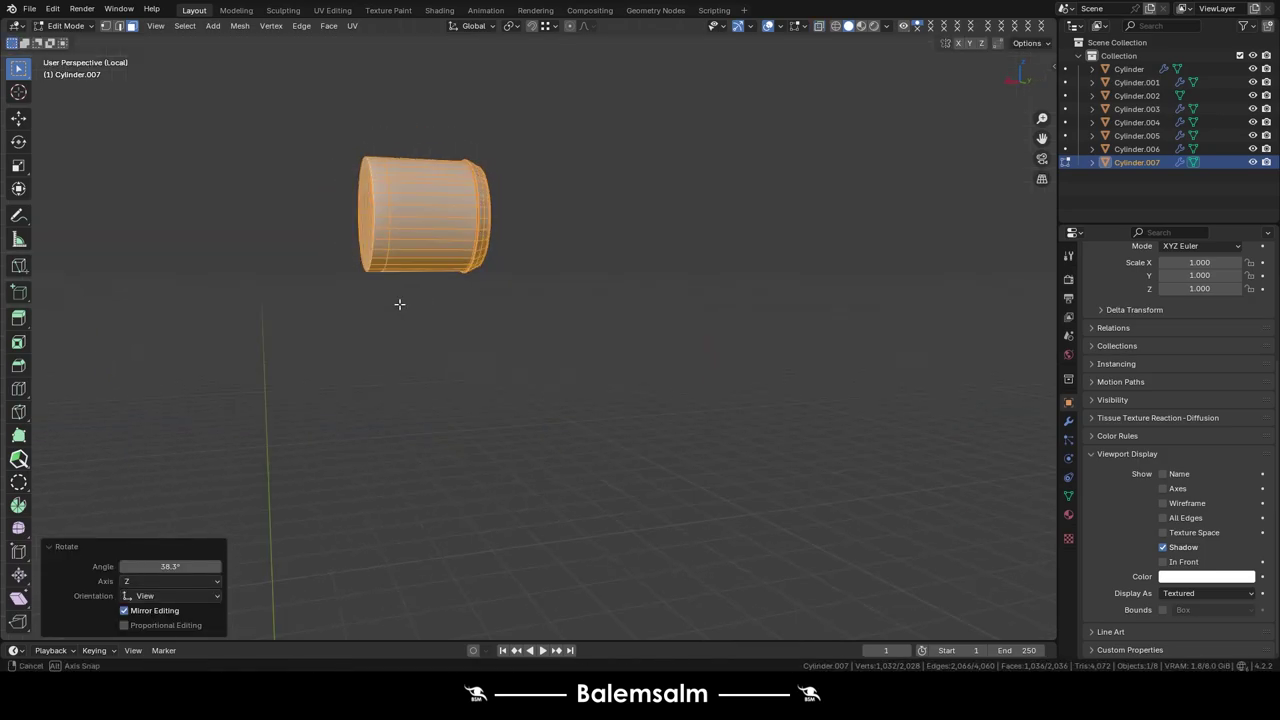
mouse_move(509, 286)
middle_down()
mouse_move(599, 314)
mouse_move(422, 238)
mouse_move(596, 234)
middle_up()
right_click(531, 293)
click(540, 318)
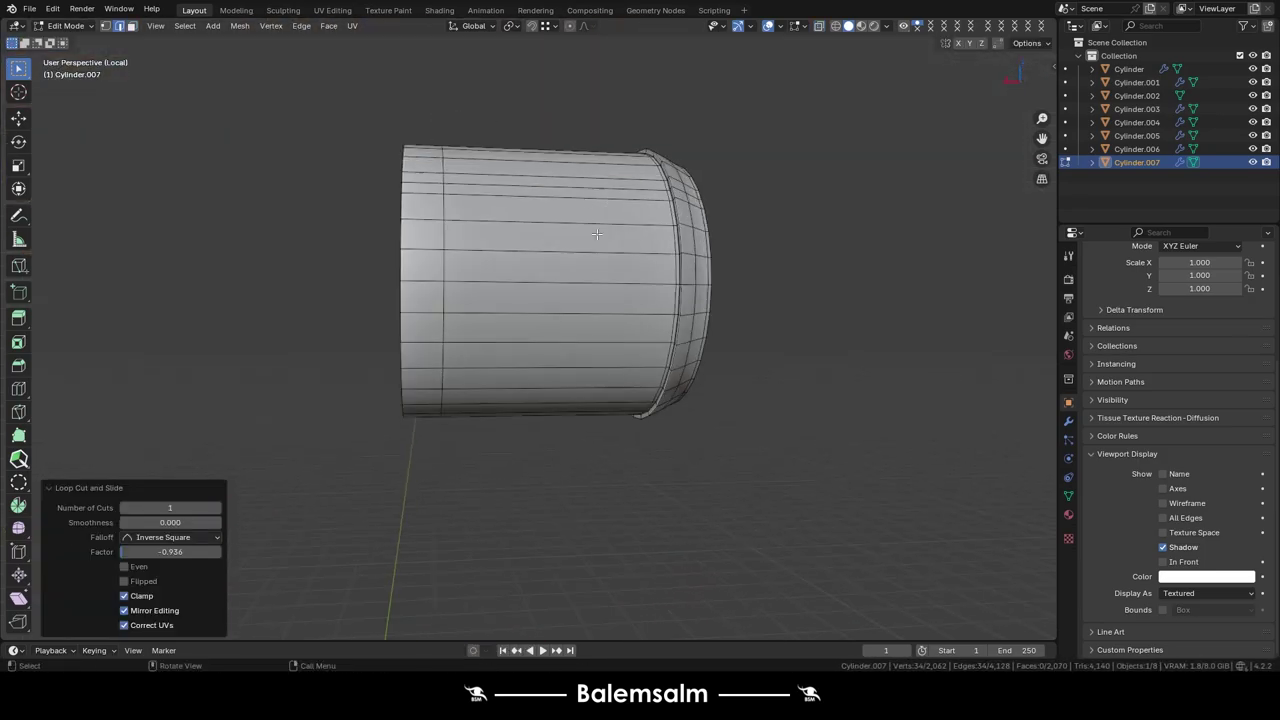
- Bridge Edge Loops between facing face bands to join the two drums with an arm
alt+click(440, 358)
mouse_move(440, 358)
middle_down()
mouse_move(426, 289)
mouse_move(607, 341)
mouse_move(679, 259)
middle_up()
alt+shift+click(607, 341)
right_click(643, 363)
click(680, 420)
scroll(679, 259, down, 3)
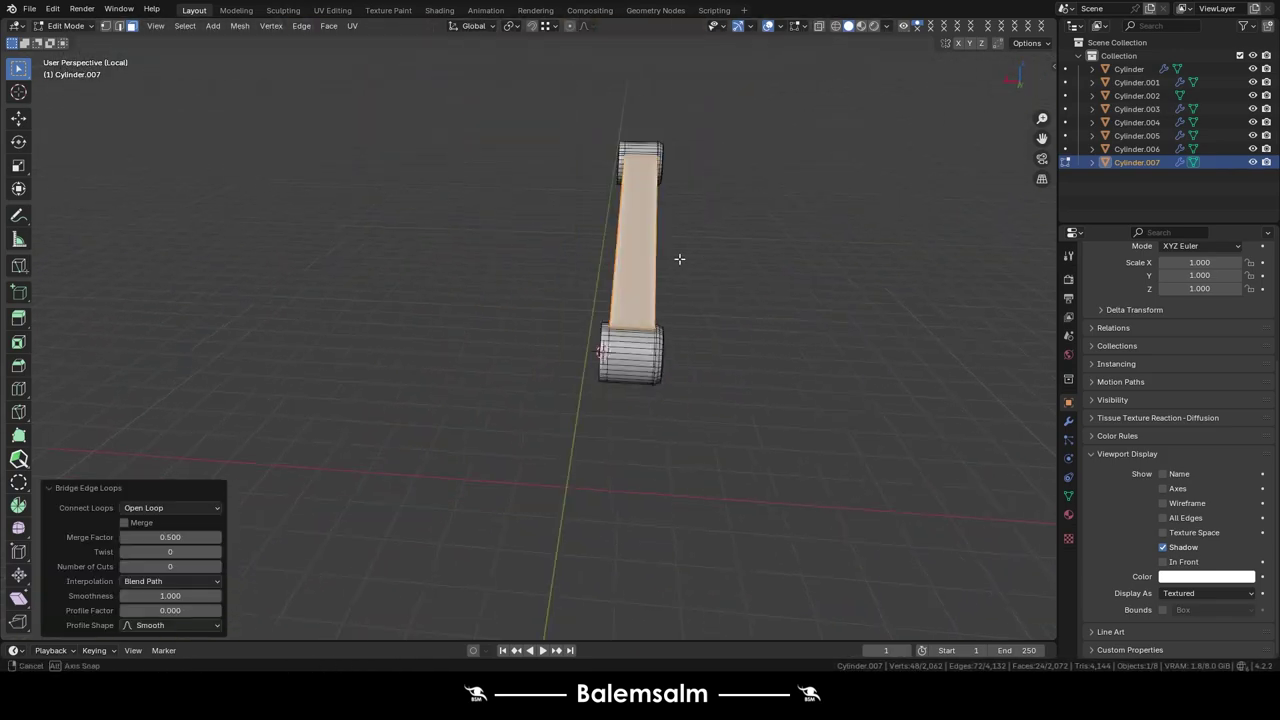
scroll(679, 259, up, 5)
scroll(503, 209, down, 5)
mouse_move(503, 209)
middle_down()
mouse_move(566, 260)
mouse_move(516, 282)
middle_up()
scroll(566, 260, down, 2)
- Exit local view and reselect the Cylinder.007 arm for editing
key(Tab)
key(KP_Divide)
scroll(688, 230, up, 5)
click(688, 230)
key(Tab)
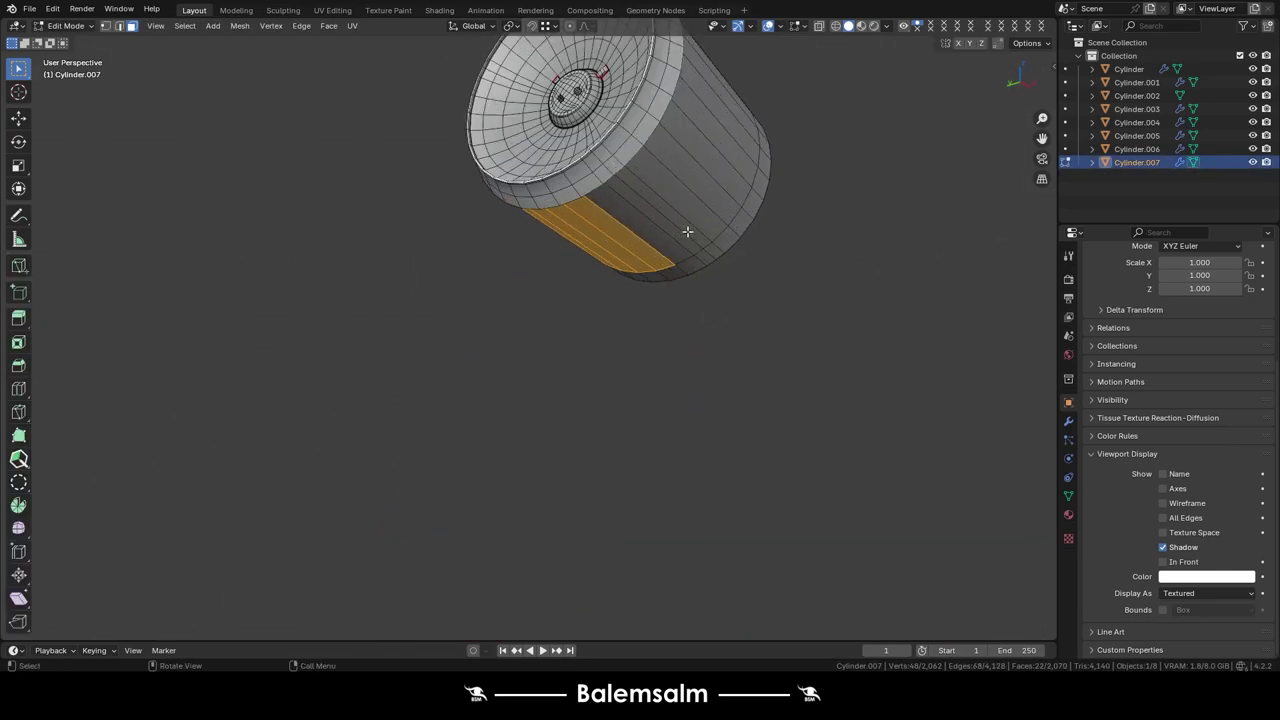
scroll(688, 231, down, 3)
key(e)
key(Tab)
scroll(769, 272, up, 4)
- Add an edge loop near the arm's top end, sliding it to -0.864
mouse_move(769, 272)
middle_down()
mouse_move(850, 379)
mouse_move(826, 366)
middle_up()
scroll(651, 310, down, 5)
key(Tab)
scroll(746, 296, up, 3)
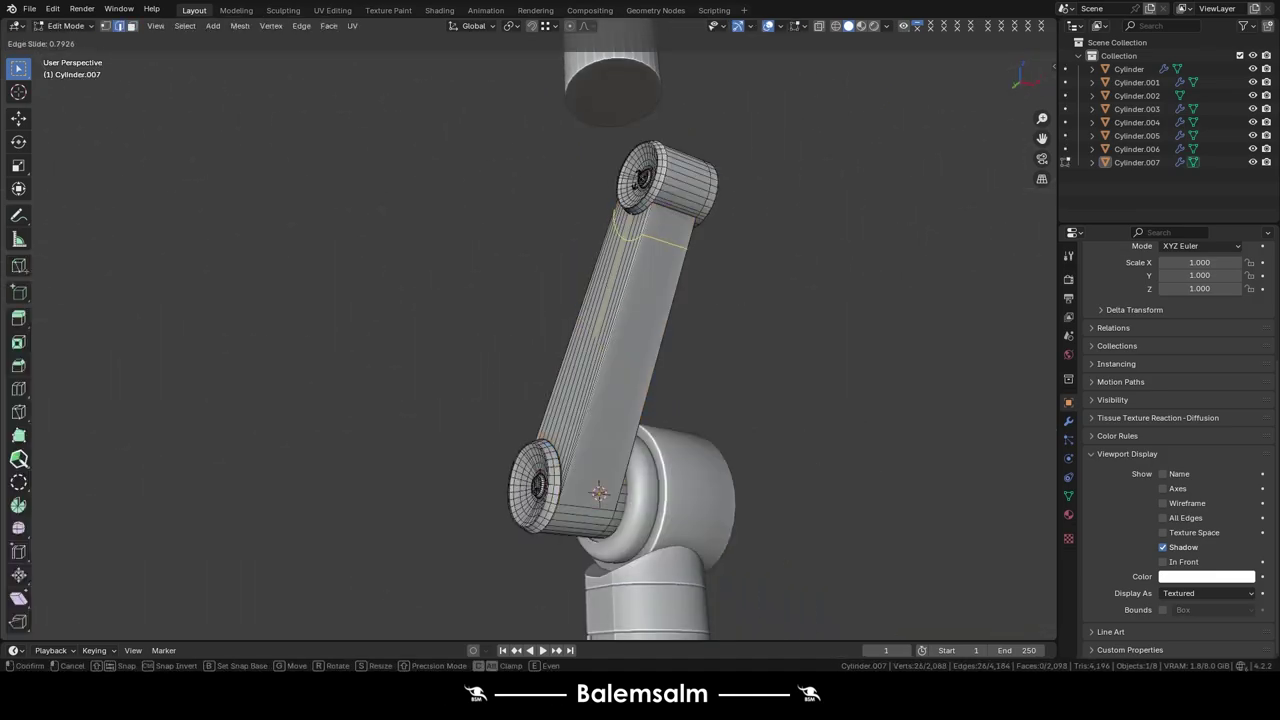
click(557, 437)
scroll(557, 437, down, 3)
middle_drag(557, 420, 557, 390)
- Add a loop cut along the arm bar
scroll(557, 380, up, 3)
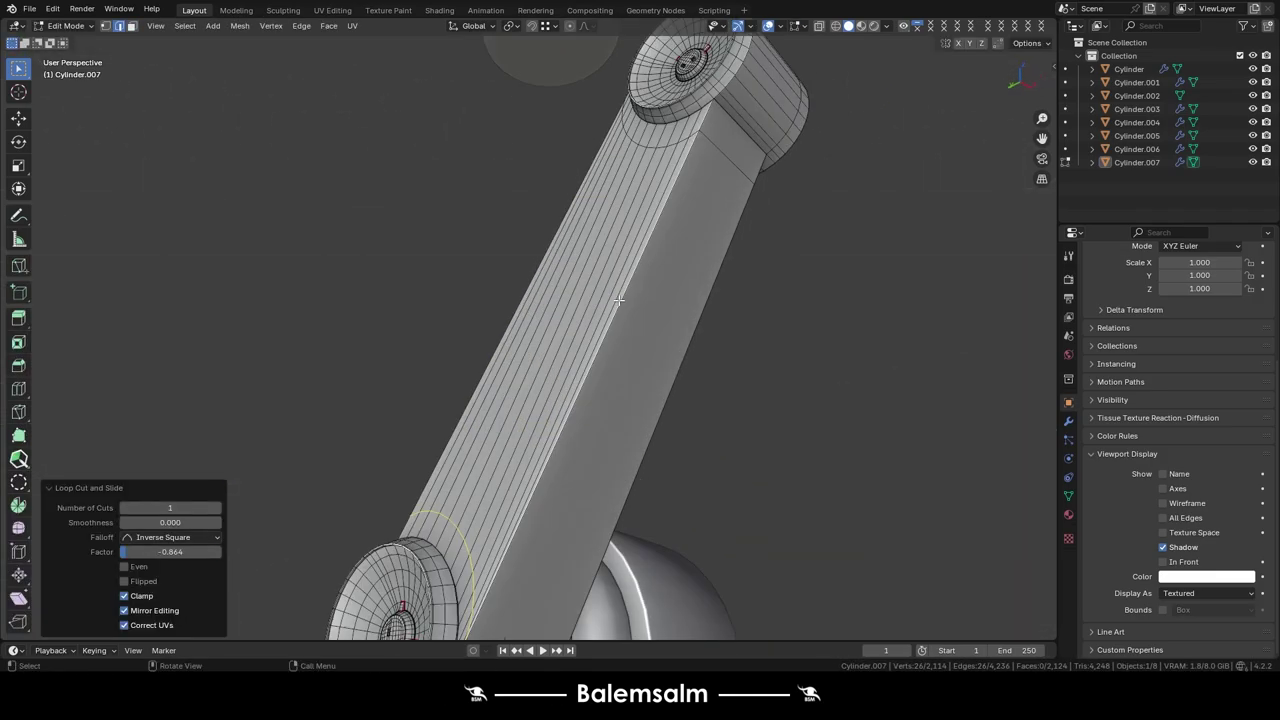
scroll(557, 376, up, 2)
key(ctrl+r)
scroll(580, 379, up, 3)
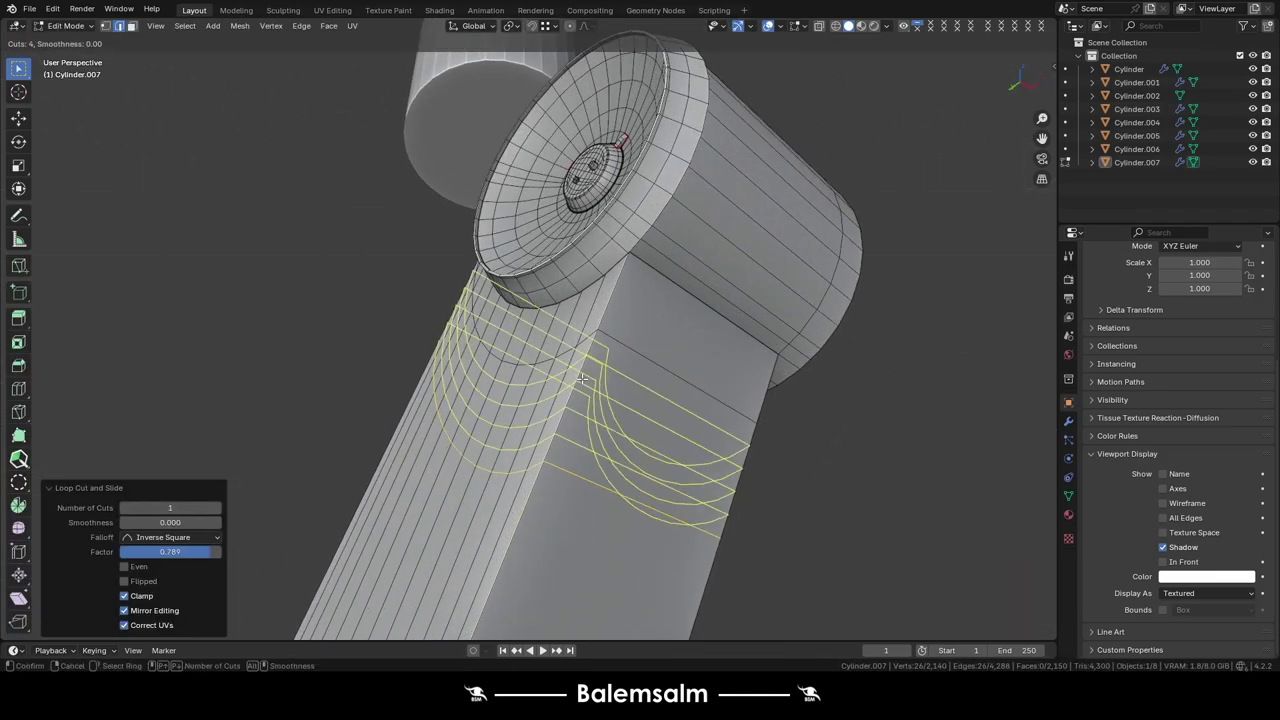
click(692, 392)
scroll(692, 392, up, 2)
- Extrude two arm faces inward into a small recess and bevel its inner face loop
click(591, 271)
ctrl+click(580, 334)
key(e)
click(727, 343)
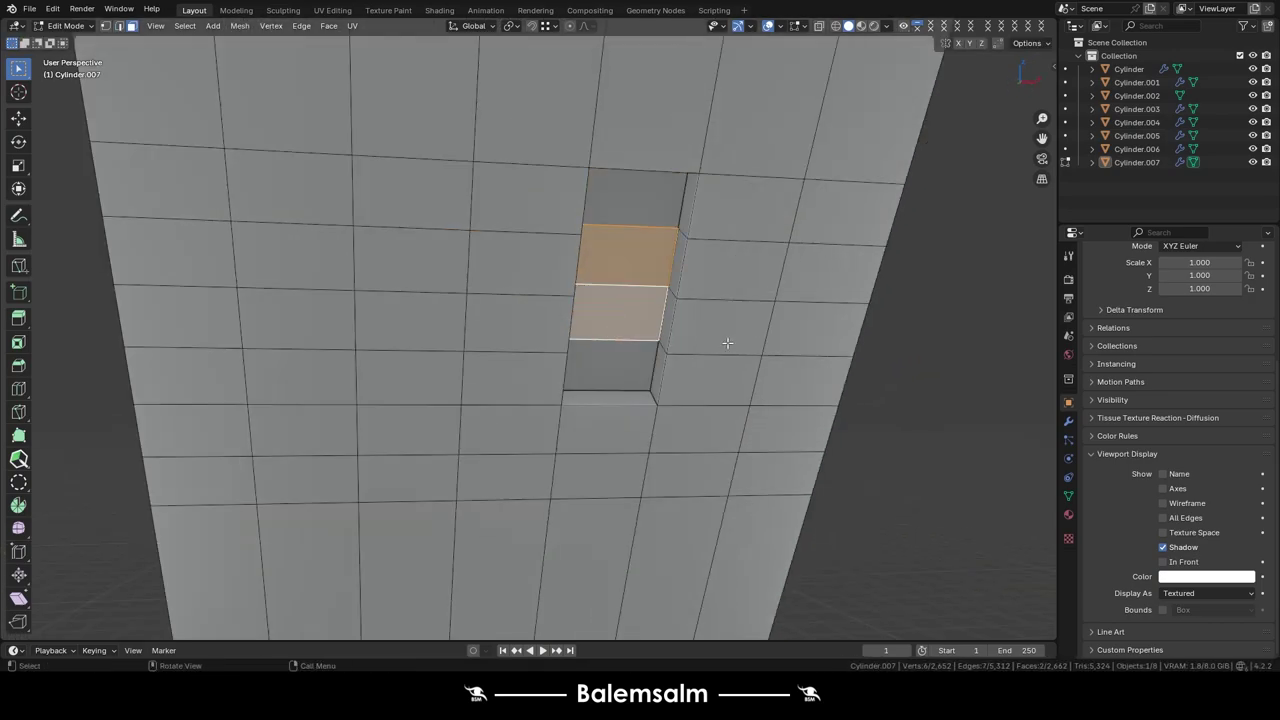
middle_drag(727, 343, 694, 363)
alt+click(559, 232)
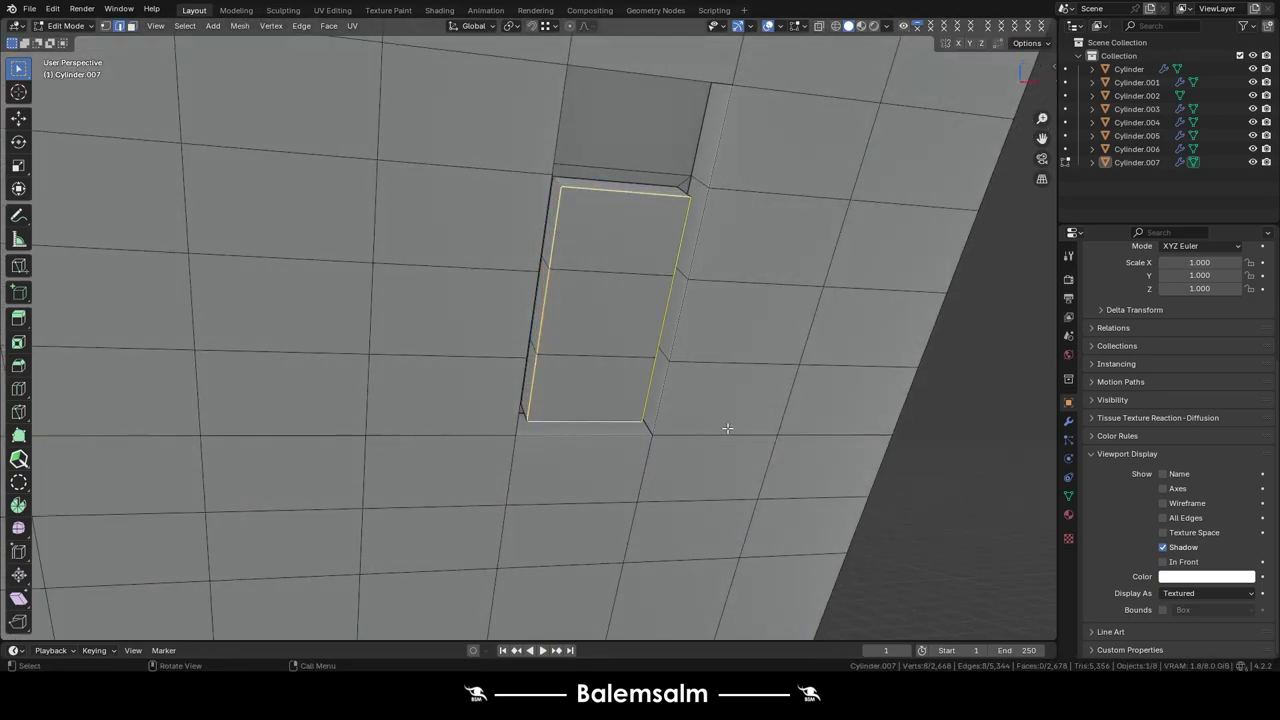
click(748, 452)
mouse_move(748, 452)
middle_down()
mouse_move(591, 260)
mouse_move(686, 366)
mouse_move(558, 279)
mouse_move(470, 330)
middle_up()
- Bevel the recess frame edge loop to 0.00806 m and leave Edit Mode
click(591, 260)
alt+click(470, 330)
key(ctrl+b)
click(412, 340)
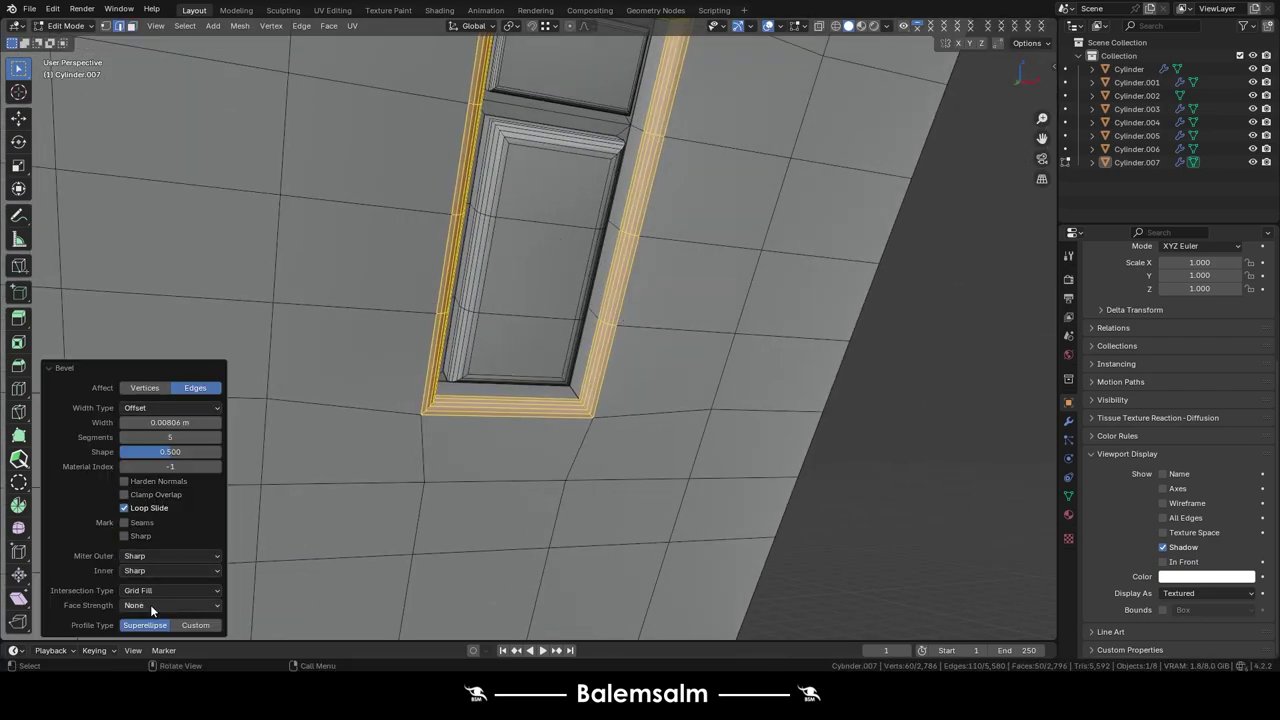
click(153, 547)
mouse_move(560, 300)
middle_down()
mouse_move(600, 225)
mouse_move(464, 282)
mouse_move(470, 324)
mouse_move(644, 172)
middle_up()
key(Tab)
key(Tab)
key(Tab)
- Loop-cut the lower arm and push its panel faces inward into a recess
scroll(464, 282, down, 5)
scroll(543, 280, up, 3)
key(ctrl+r)
click(480, 370)
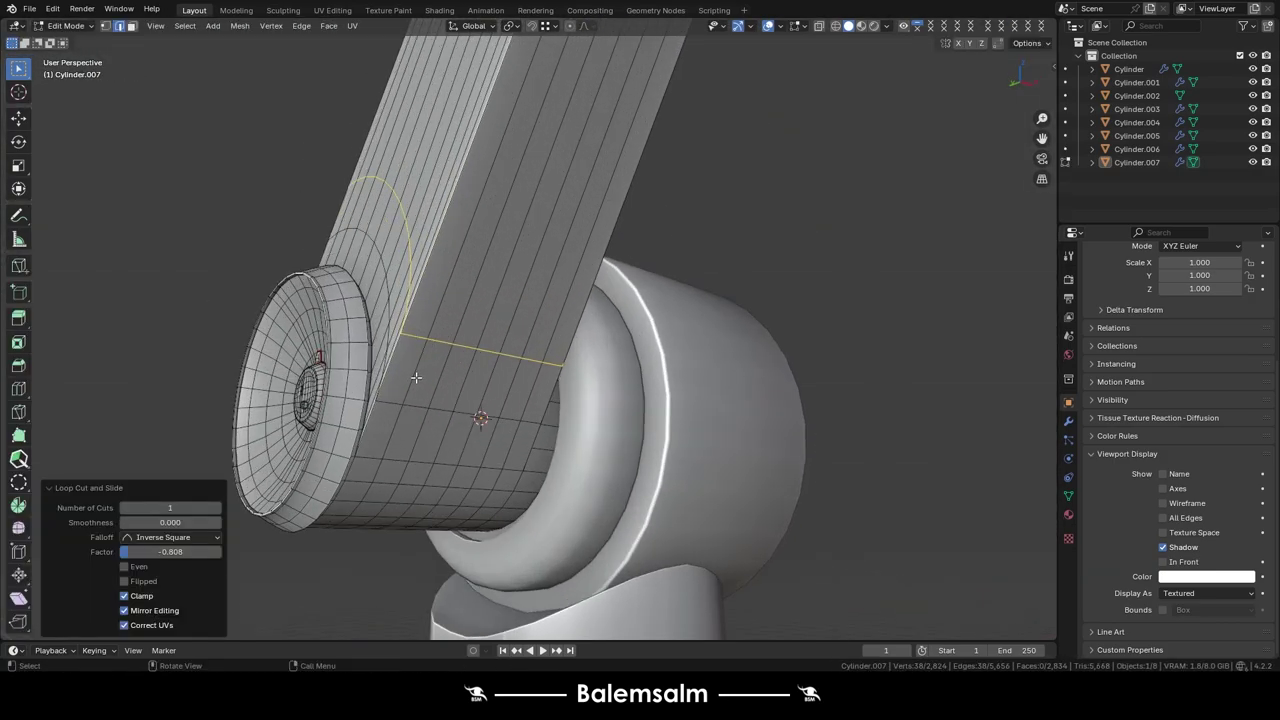
scroll(510, 320, up, 4)
click(545, 285)
key(e)
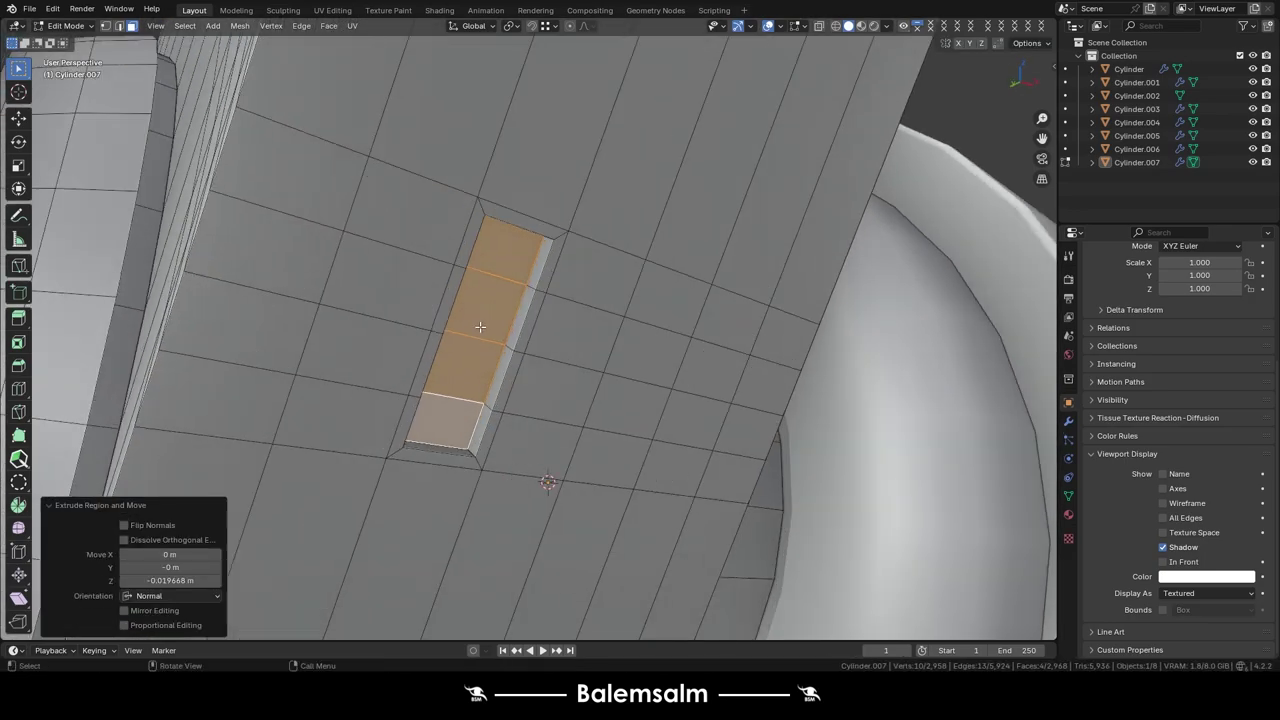
click(480, 320)
middle_drag(551, 508, 608, 308)
key(2)
alt+click(527, 348)
- Bevel the edge loop around the inner panel
key(ctrl+b)
scroll(353, 402, up, 4)
click(353, 402)
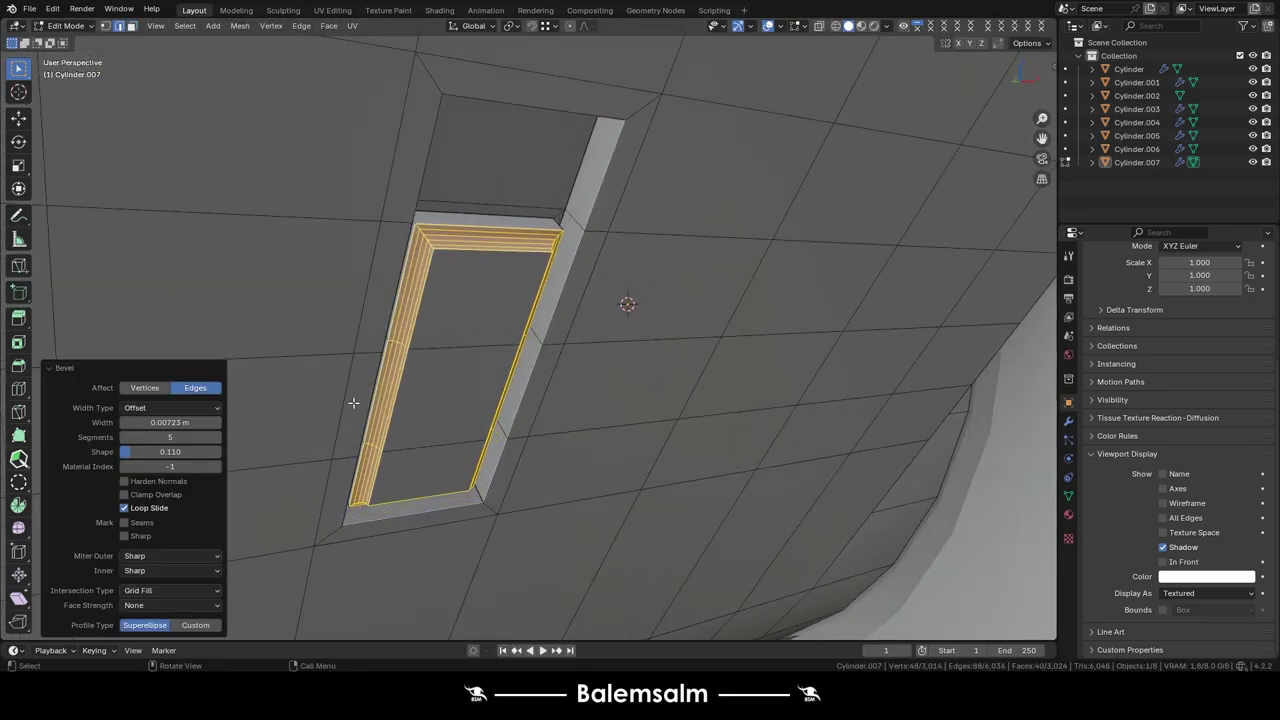
click(555, 148)
click(662, 299)
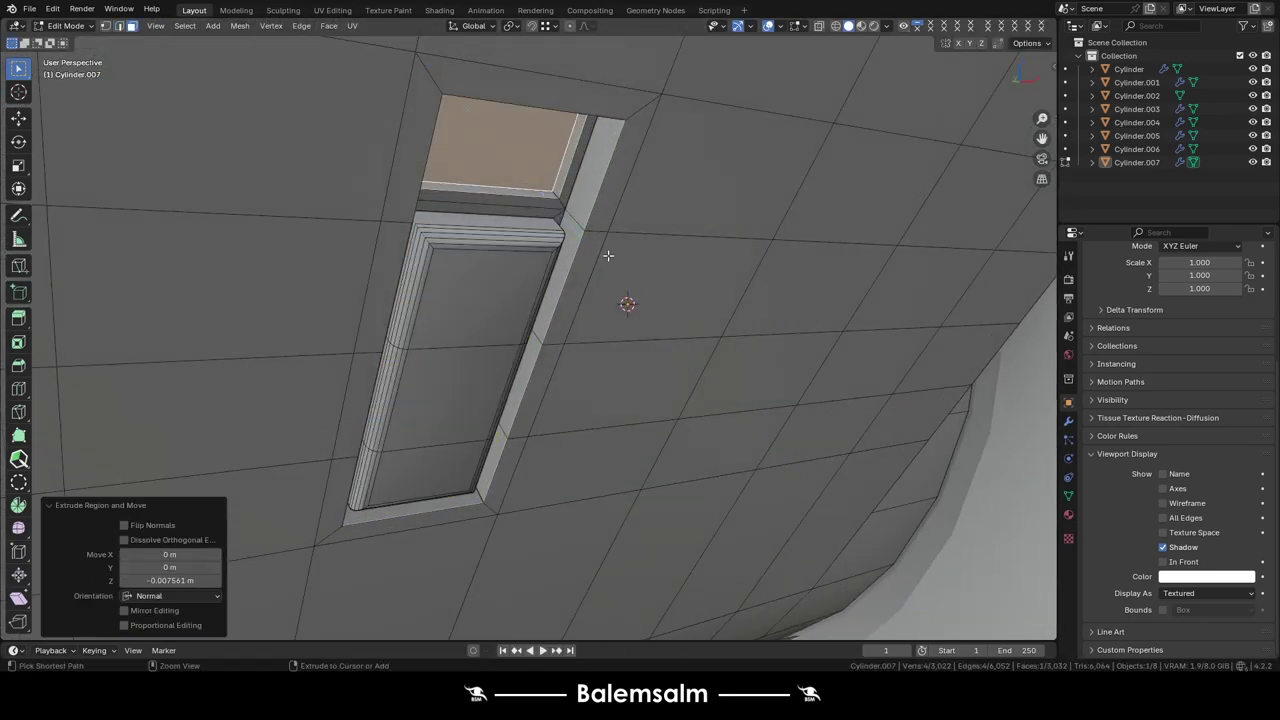
- Bevel the recess's outer rim loop at 5 segments
scroll(606, 257, down, 5)
scroll(585, 237, up, 5)
alt+click(585, 237)
key(ctrl+b)
click(680, 357)
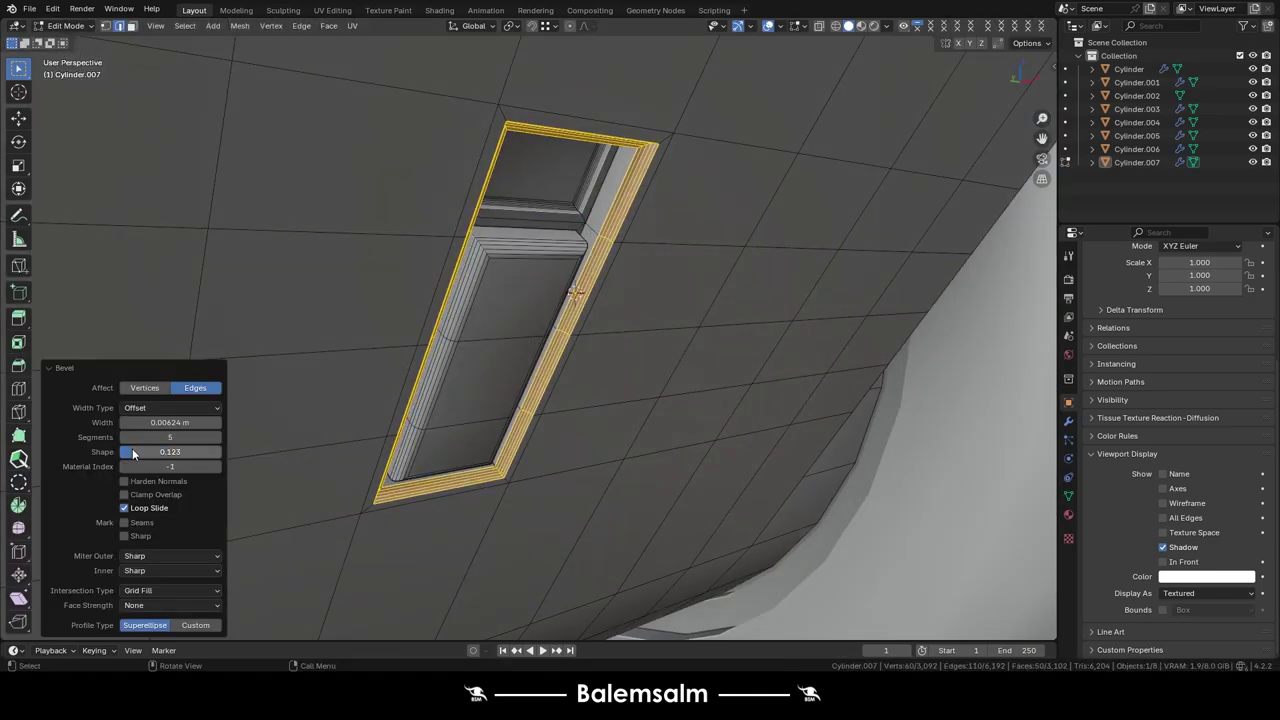
scroll(570, 300, down, 5)
alt+click(663, 349)
middle_drag(663, 349, 654, 220)
scroll(535, 200, down, 3)
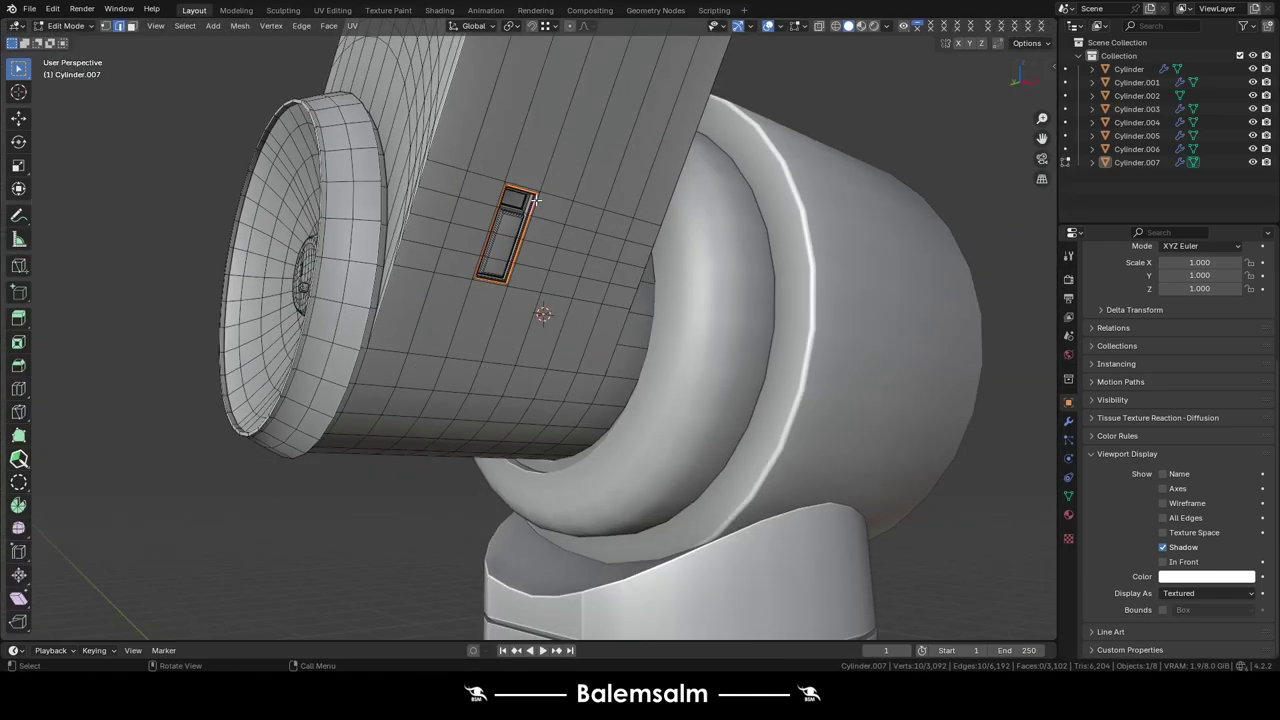
scroll(535, 200, up, 6)
scroll(376, 318, down, 5)
- Add centred loop cuts across the arm bar
key(Tab)
scroll(348, 281, down, 3)
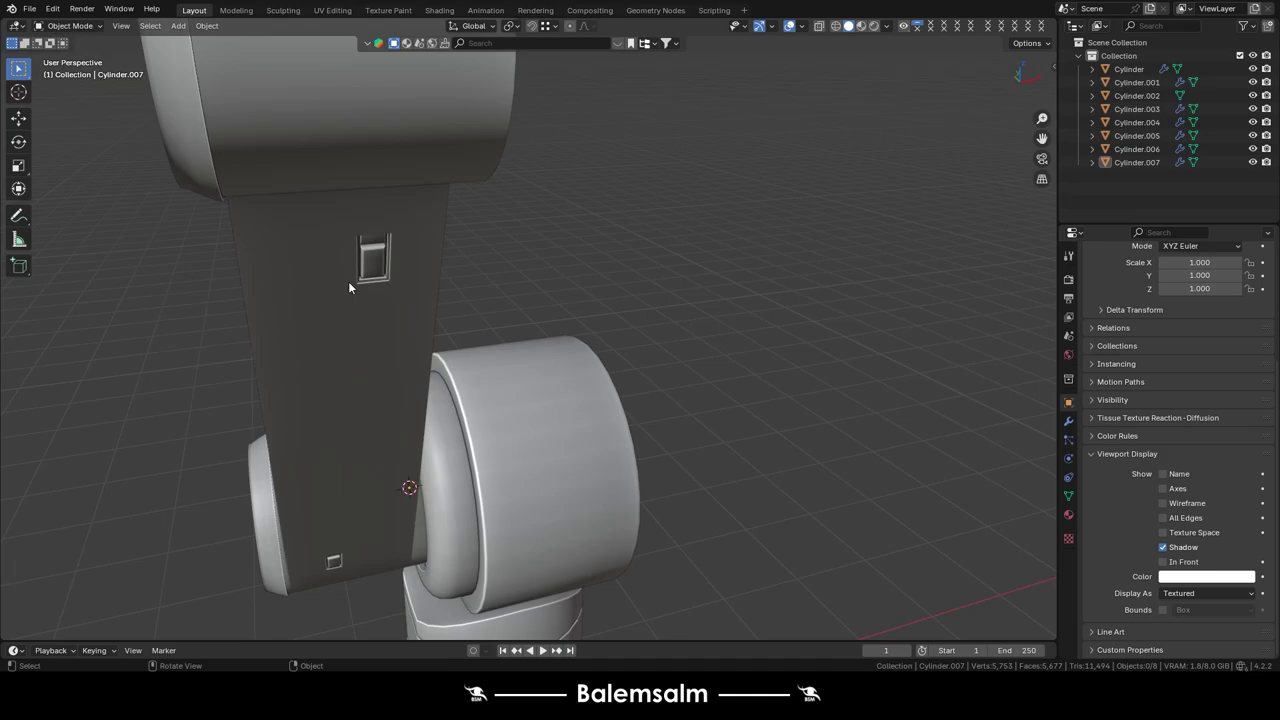
mouse_move(348, 281)
middle_down()
mouse_move(434, 230)
mouse_move(396, 211)
middle_up()
key(Tab)
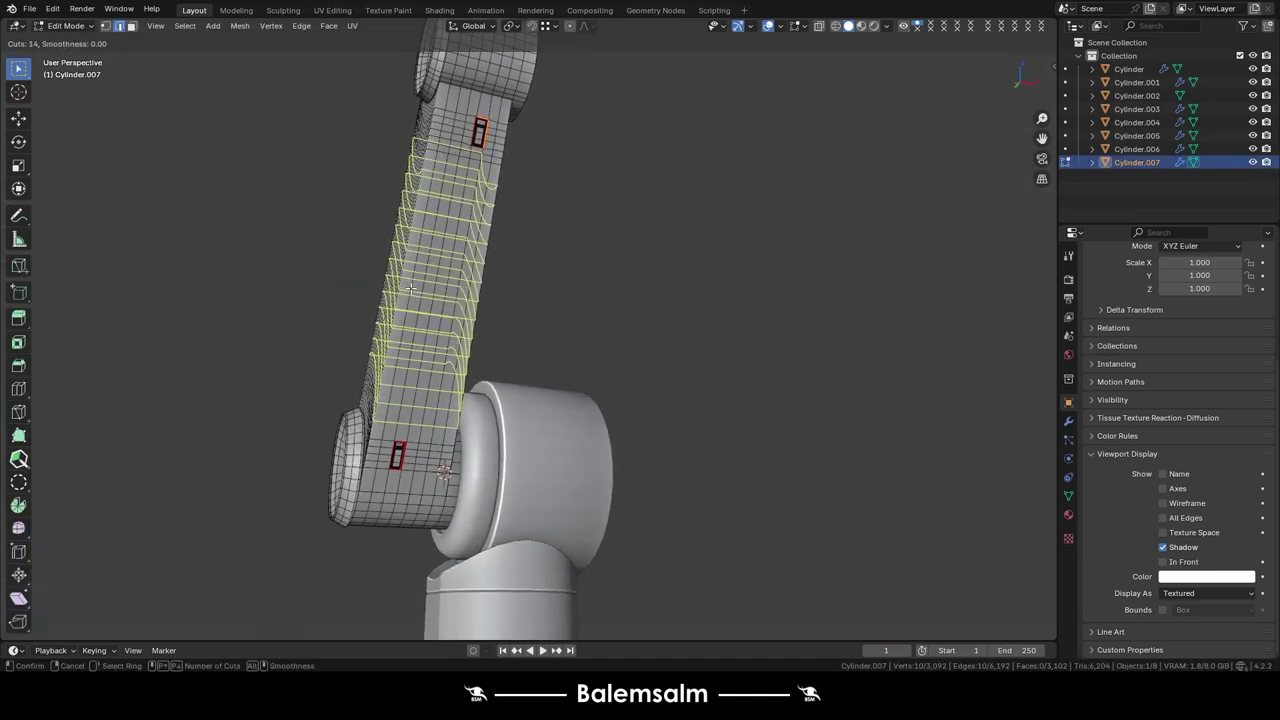
click(410, 288)
right_click(410, 288)
scroll(434, 206, up, 5)
- Vertex-bevel the selected vertices into small round holes with Ctrl+Shift+B
shift+click(443, 266)
key(ctrl+shift+b)
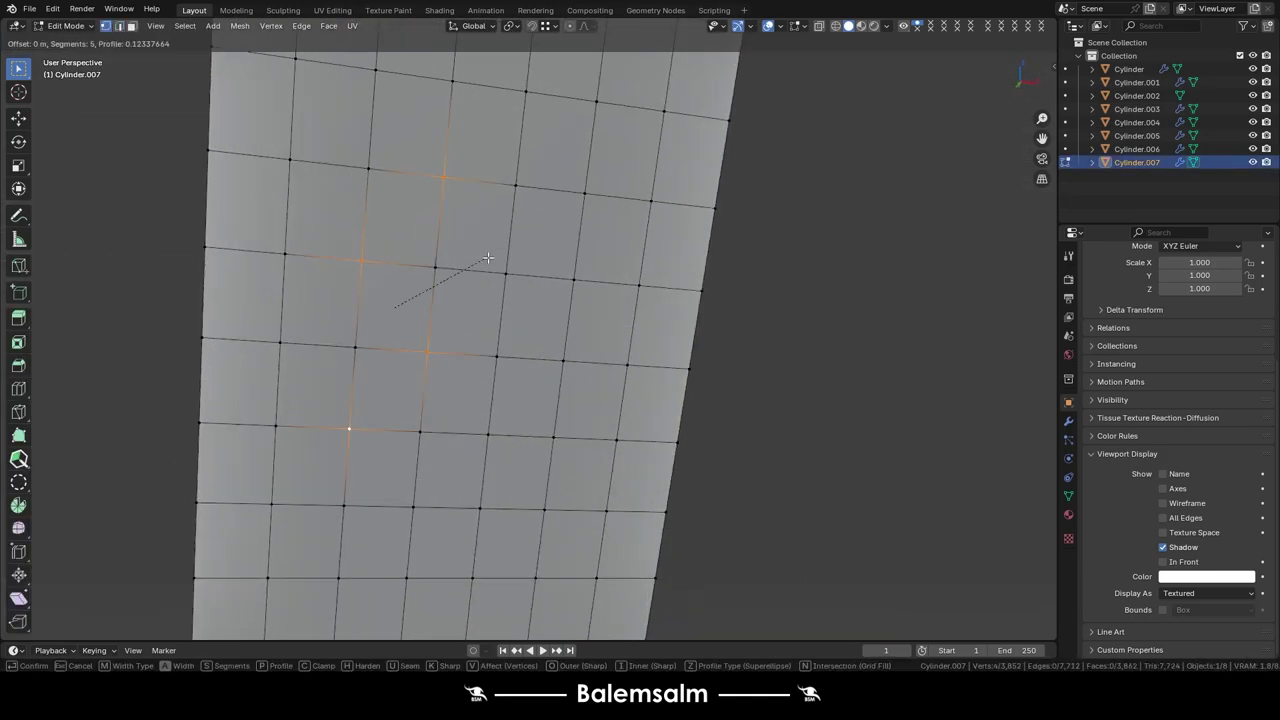
click(520, 267)
scroll(494, 300, down, 3)
key(Tab)
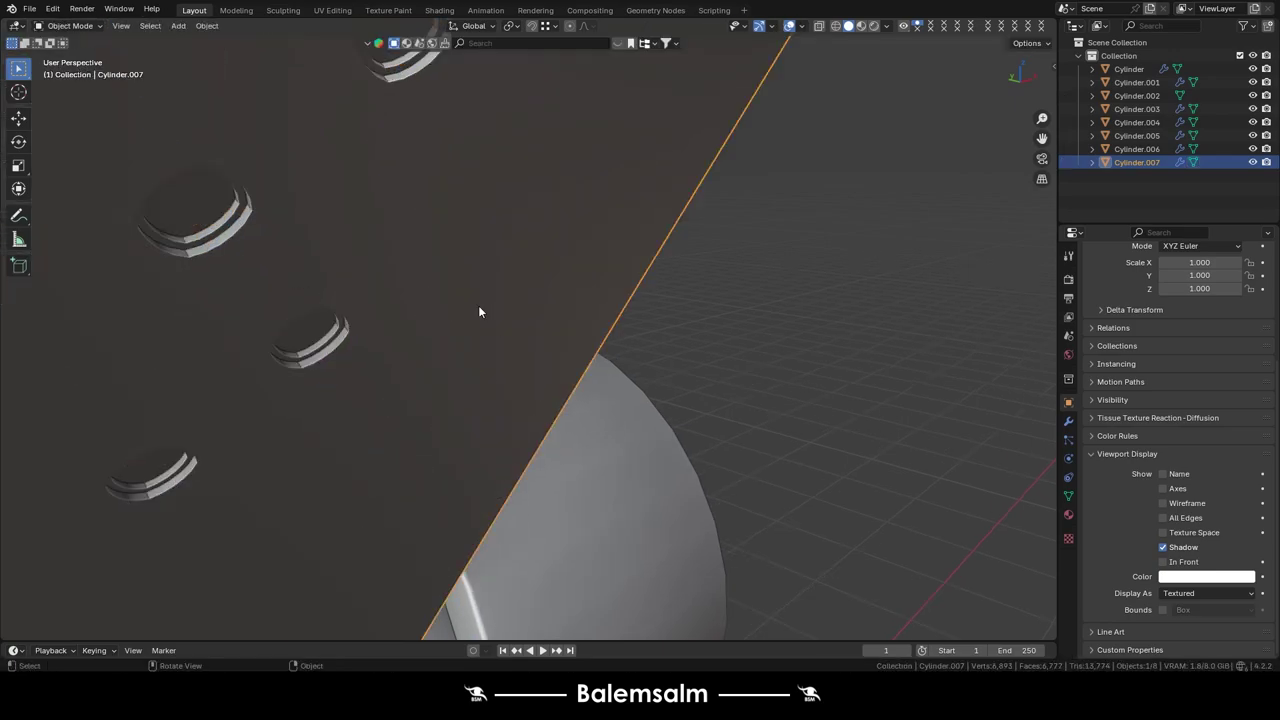
key(Tab)
- Inset a block of faces on the arm's flat side to form a square panel
mouse_move(478, 305)
middle_down()
mouse_move(486, 221)
mouse_move(480, 250)
middle_up()
key(3)
scroll(480, 260, up, 4)
shift+click(478, 266)
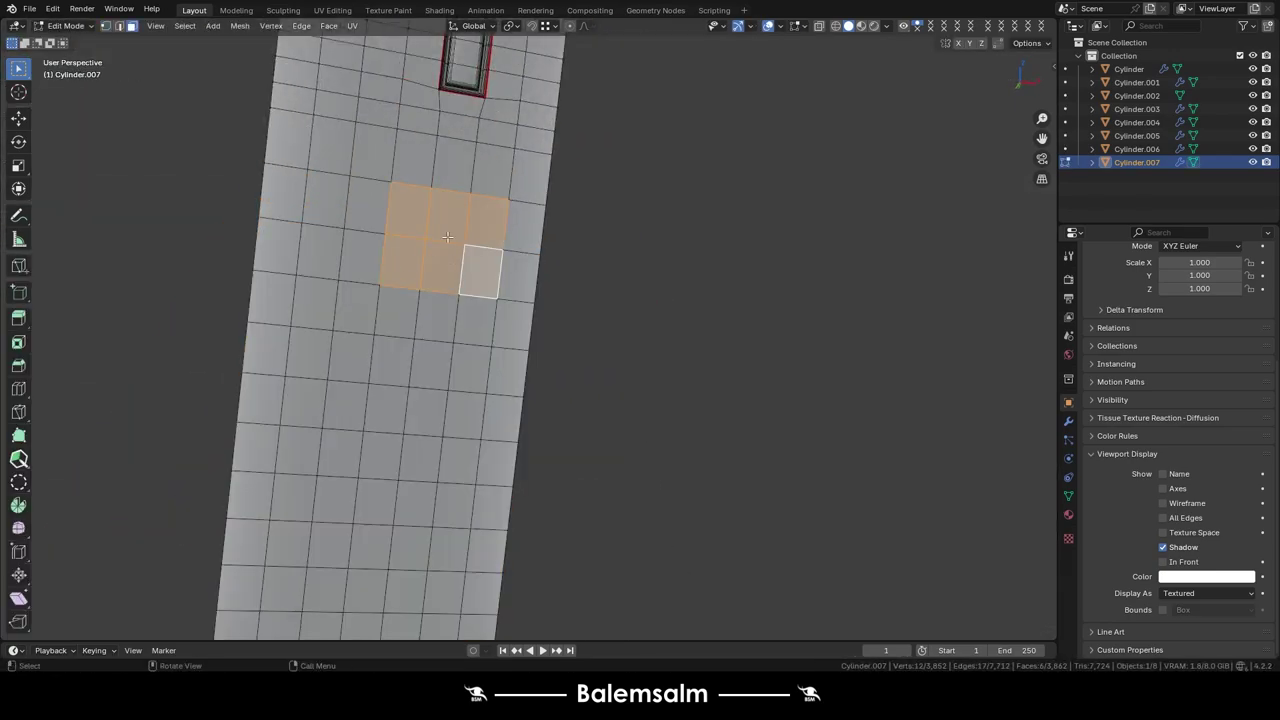
key(i)
click(556, 341)
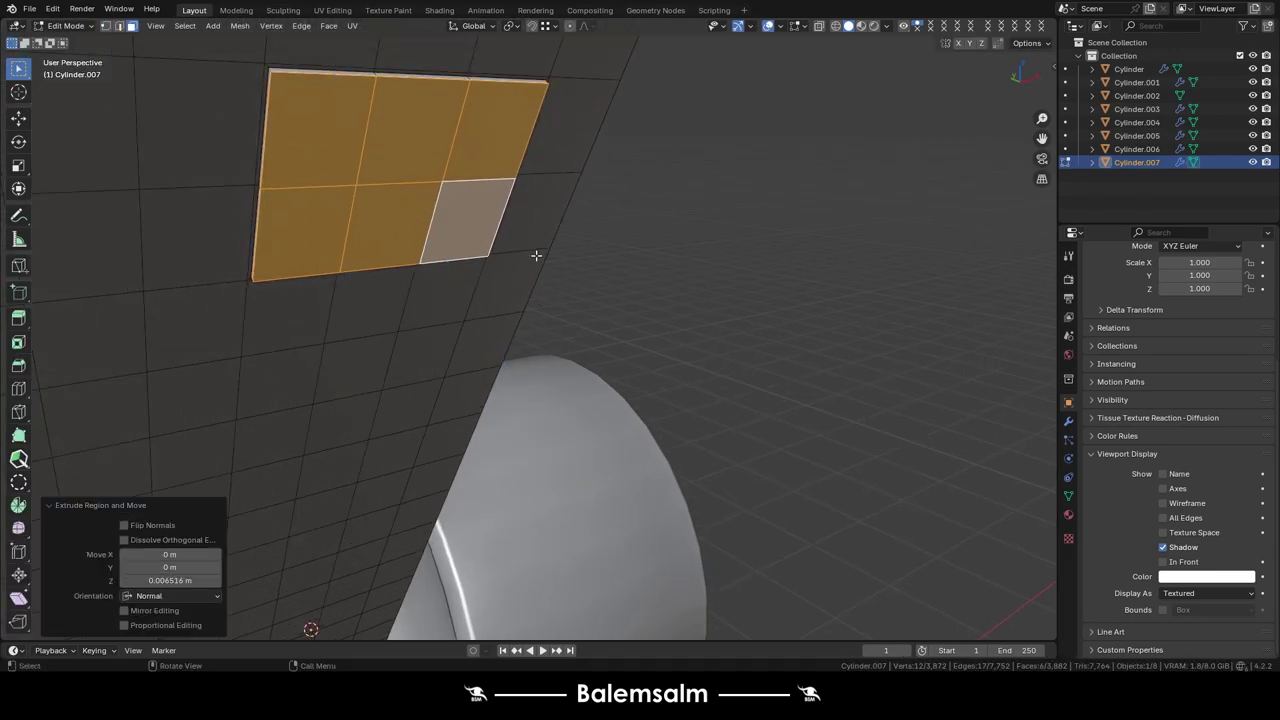
scroll(600, 330, up, 2)
scroll(580, 343, up, 3)
- Loop cut through the panel and inset its faces with a thin border
key(alt+a)
key(2)
key(ctrl+r)
click(371, 286)
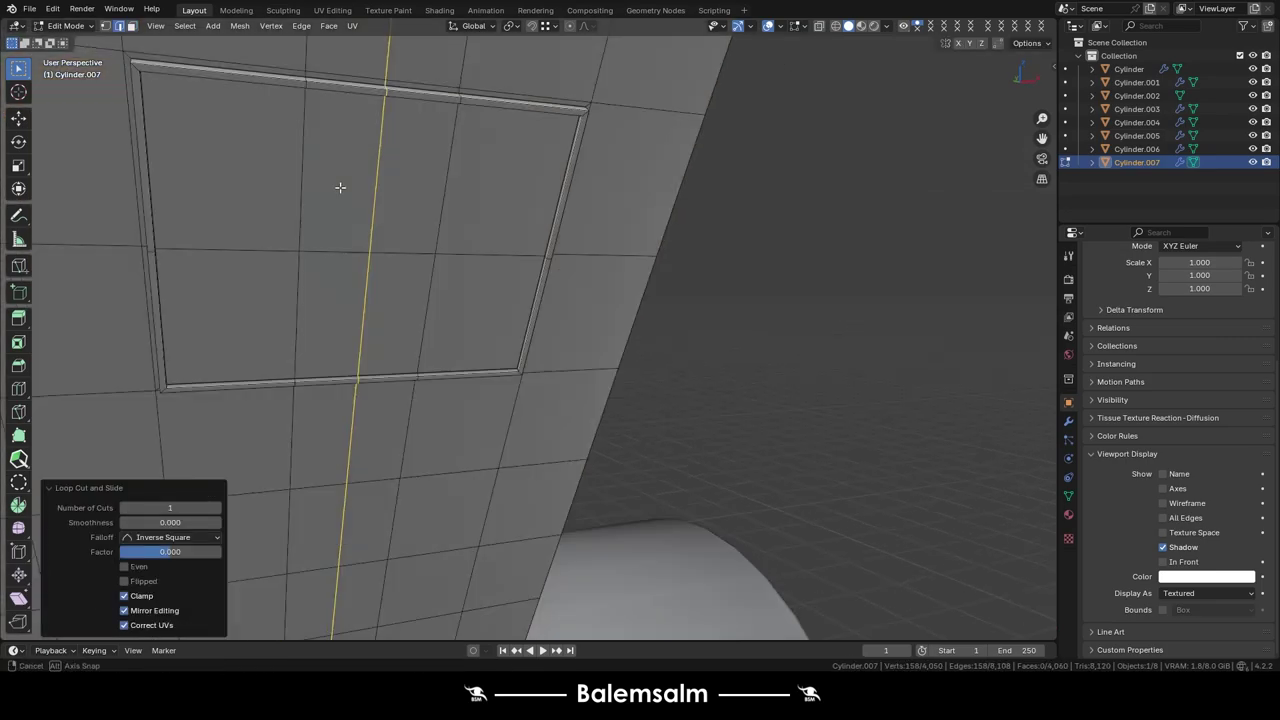
key(Escape)
key(ctrl+z)
key(i)
click(564, 361)
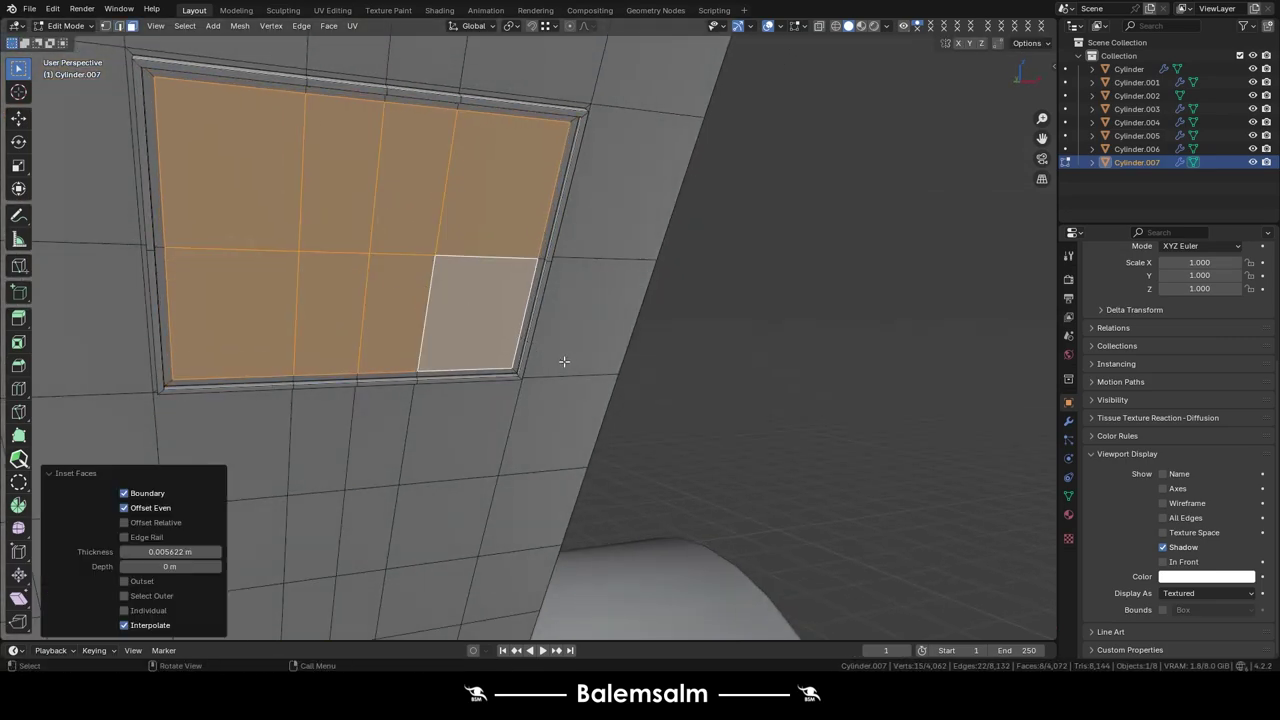
- Inset the right-hand panel faces and extrude that section along its normal
key(ctrl+z)
key(i)
click(634, 365)
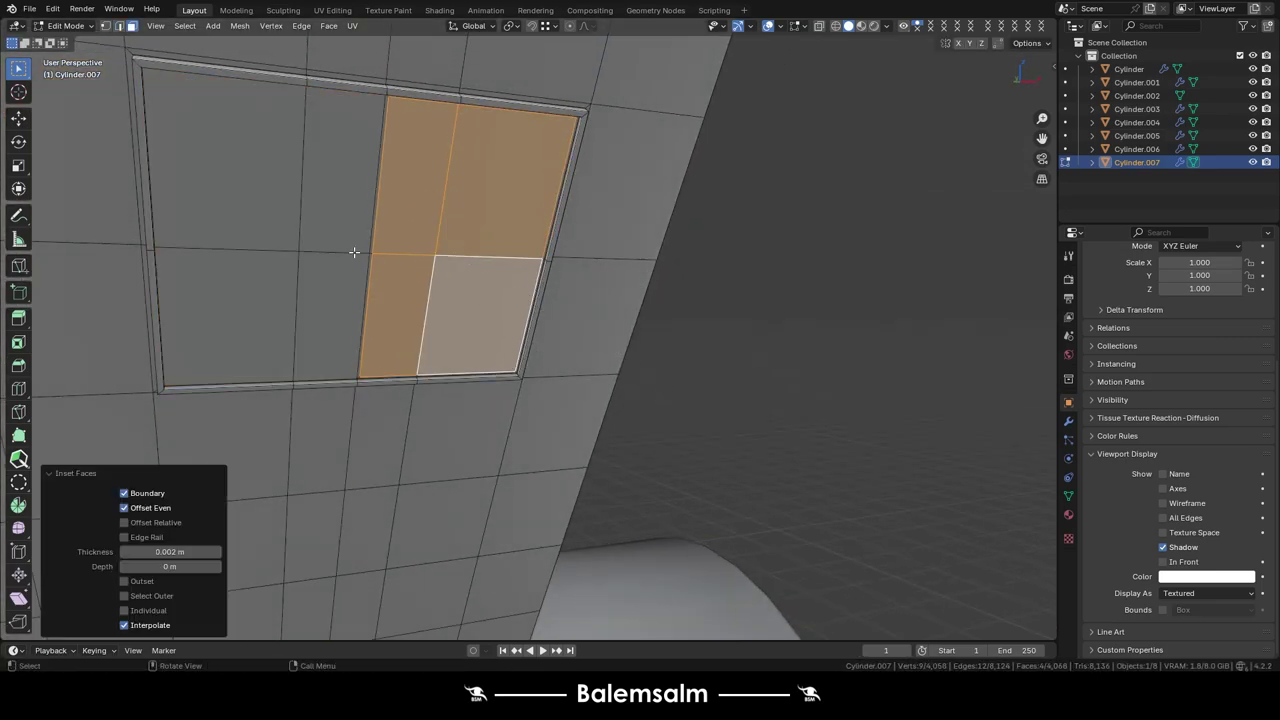
middle_drag(657, 354, 443, 337)
key(e)
click(516, 325)
key(Tab)
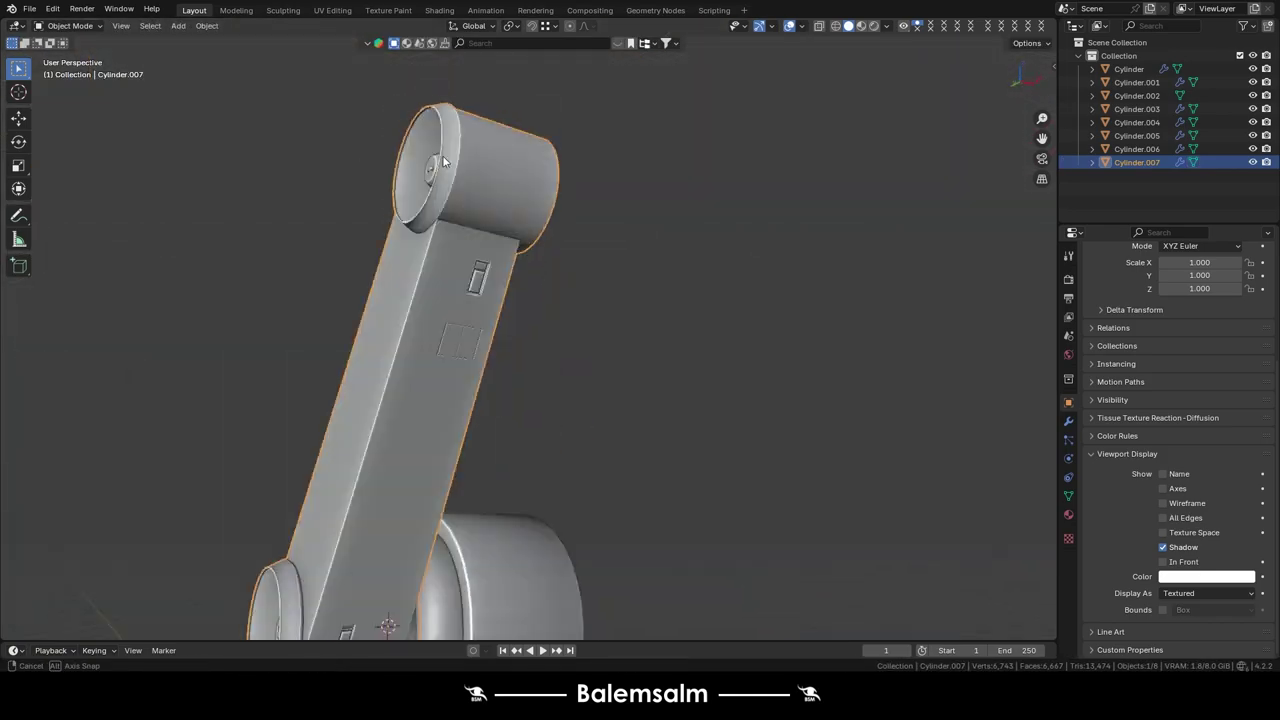
scroll(628, 233, down, 5)
middle_drag(628, 233, 550, 215)
- Select a 2x2 face block on the upper drum joint and inset it
click(550, 214)
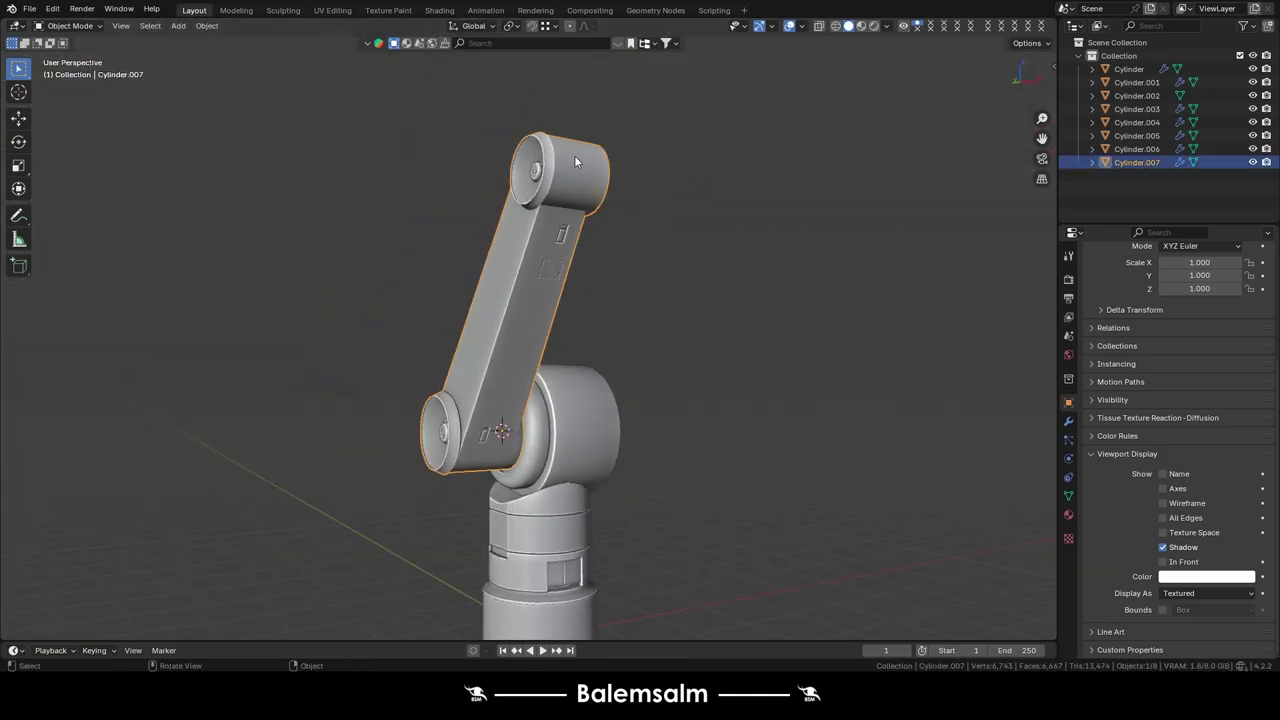
key(Tab)
scroll(574, 155, up, 5)
drag(430, 230, 485, 312)
scroll(516, 313, up, 3)
scroll(516, 313, down, 5)
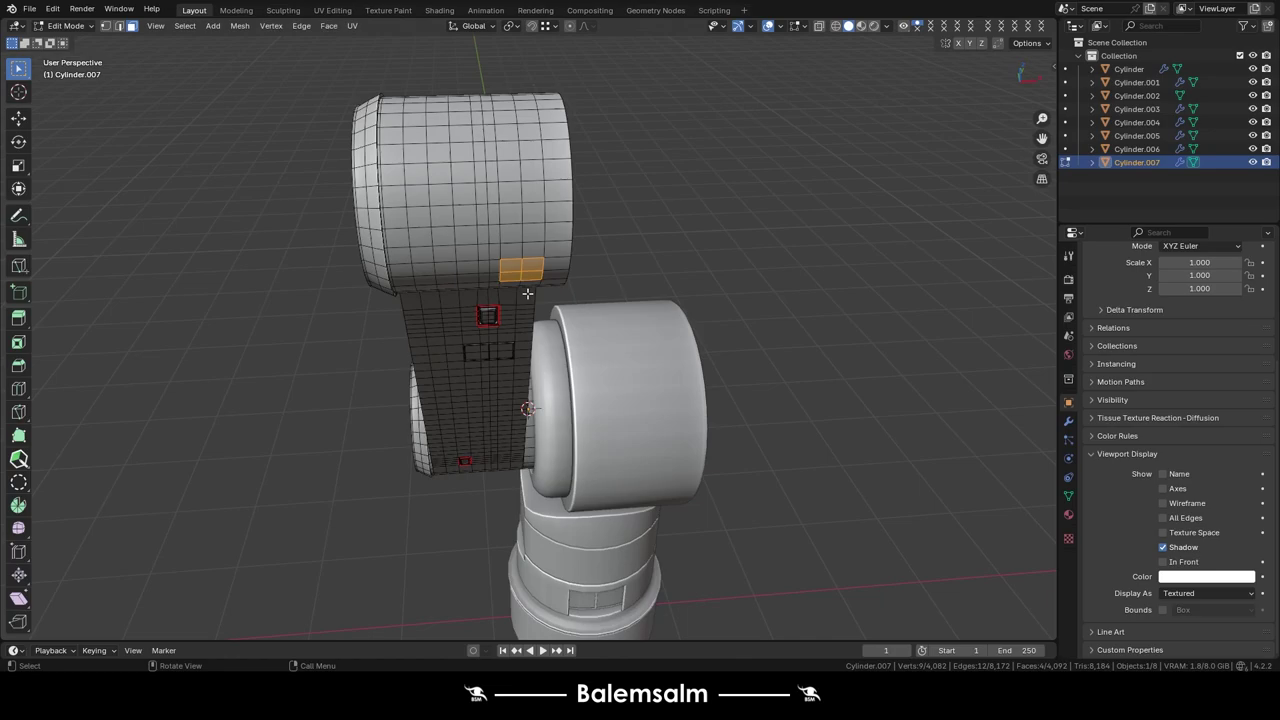
mouse_move(516, 313)
middle_down()
mouse_move(694, 289)
mouse_move(669, 280)
middle_up()
key(i)
click(669, 280)
- Round the inset faces into circles with LoopTools Circle, keeping flatten on
right_click(569, 218)
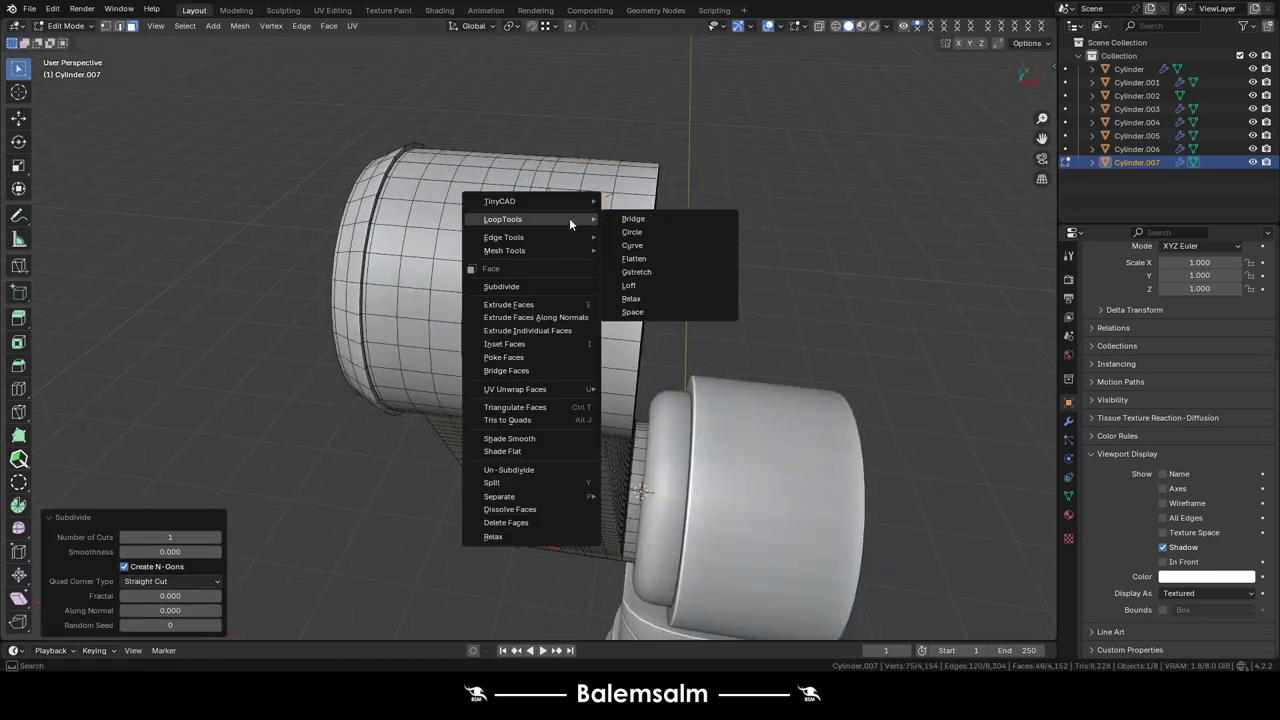
click(628, 242)
click(700, 335)
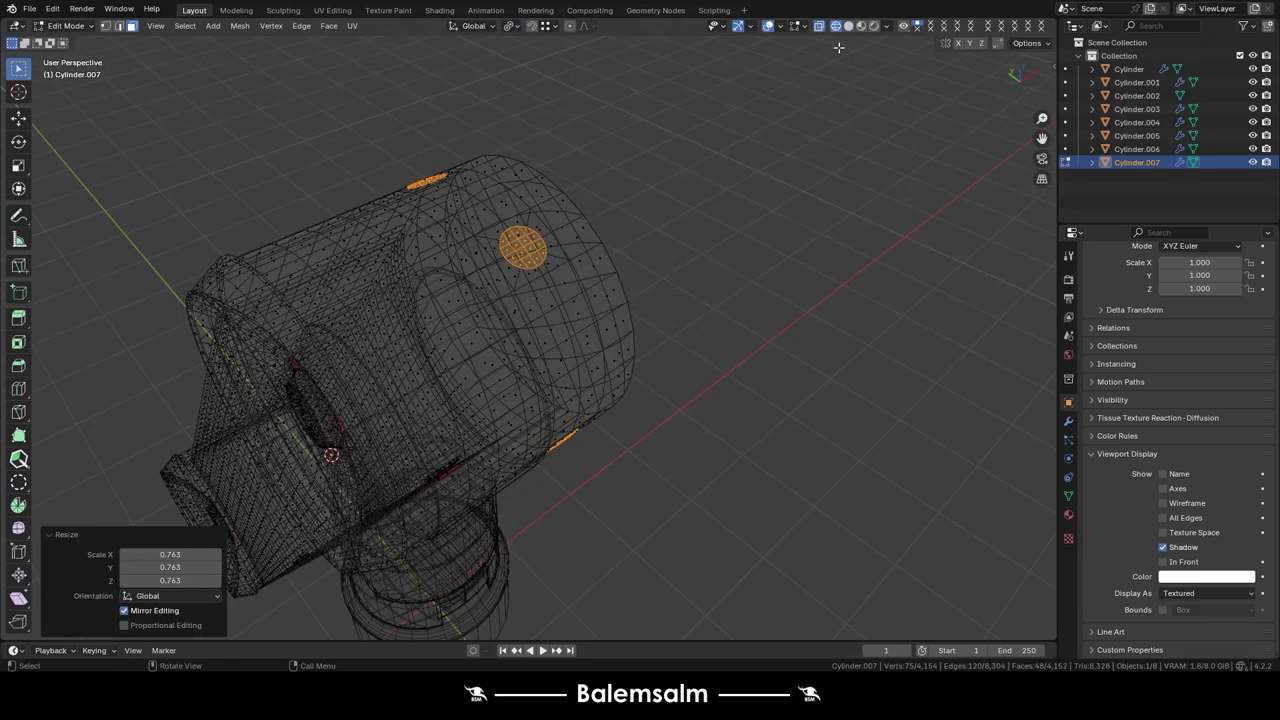
right_click(611, 269)
click(680, 289)
click(131, 548)
click(131, 548)
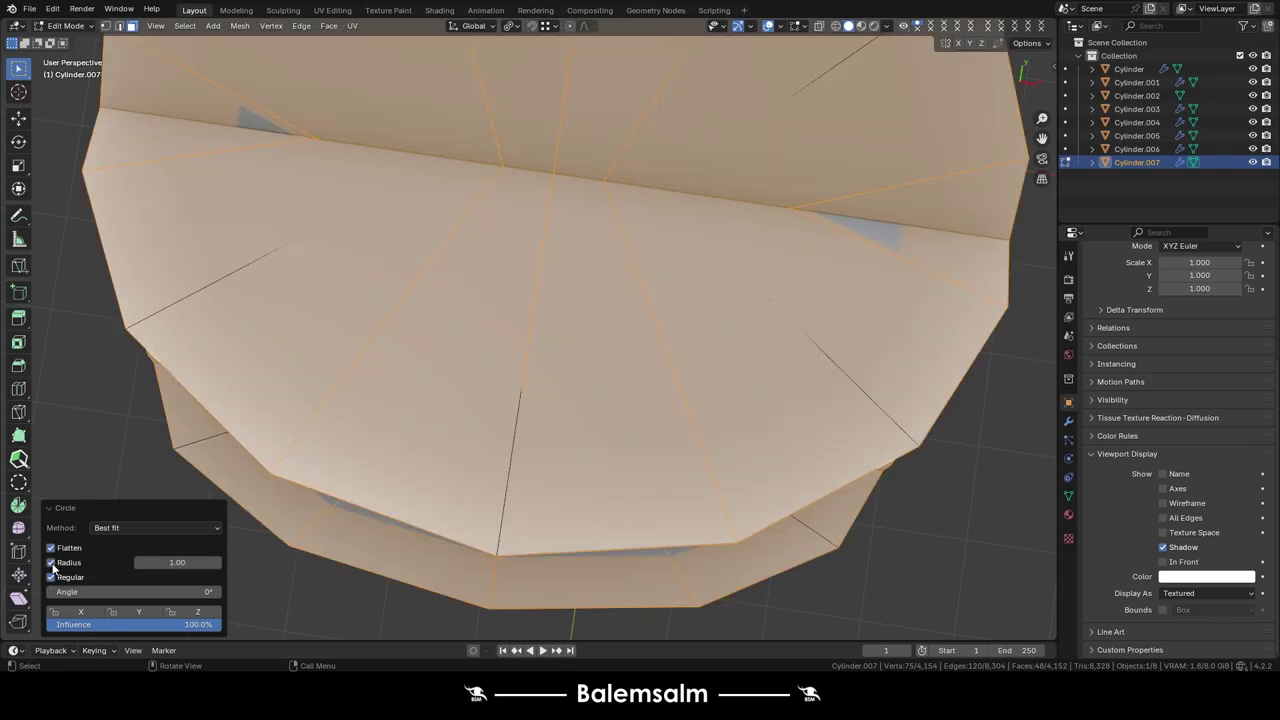
mouse_move(817, 243)
middle_down()
mouse_move(358, 250)
mouse_move(739, 363)
middle_up()
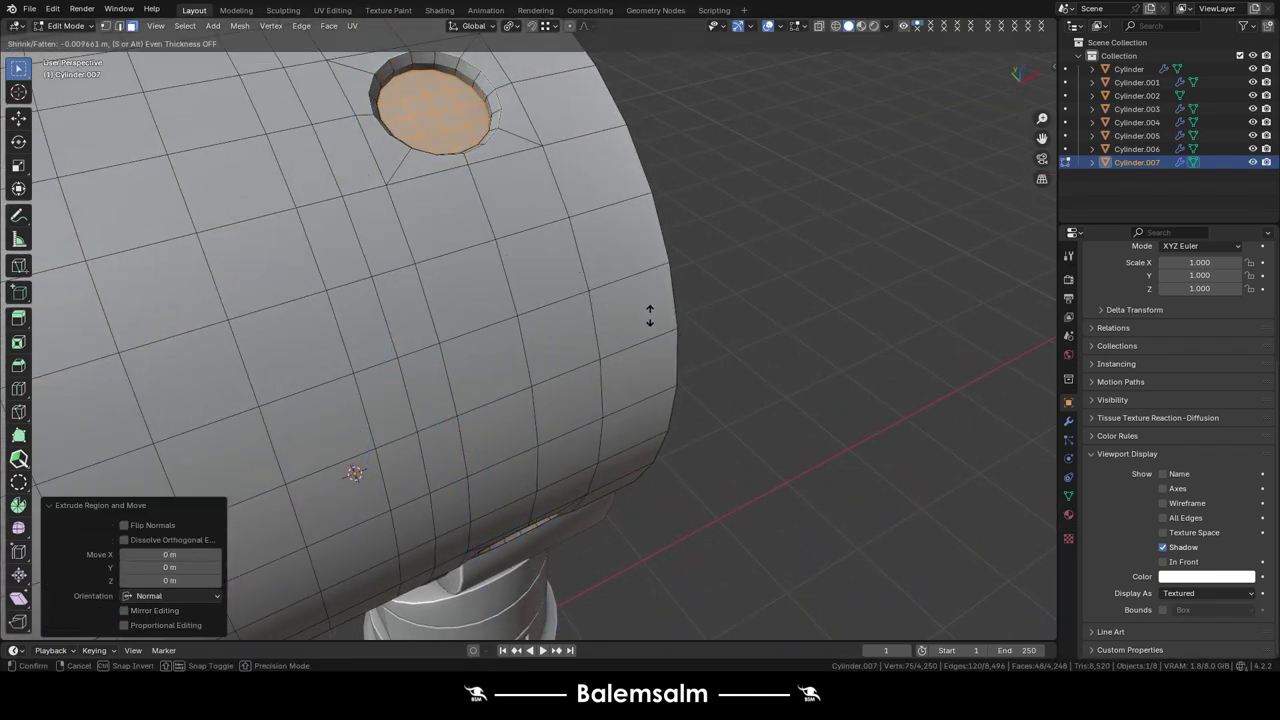
- Extrude the round faces and push them inward with Shrink/Fatten to recess the hole
middle_drag(815, 343, 700, 350)
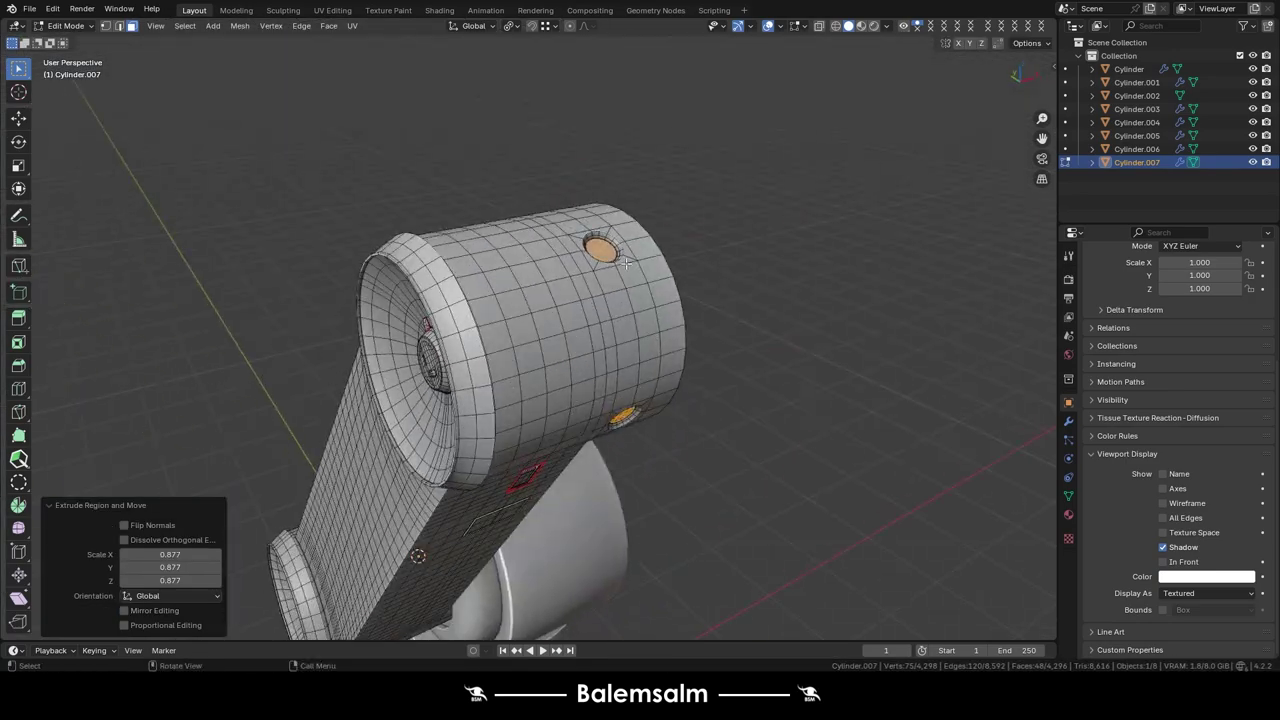
scroll(700, 350, up, 3)
key(alt+s)
click(686, 340)
key(e)
right_click(688, 330)
key(alt+s)
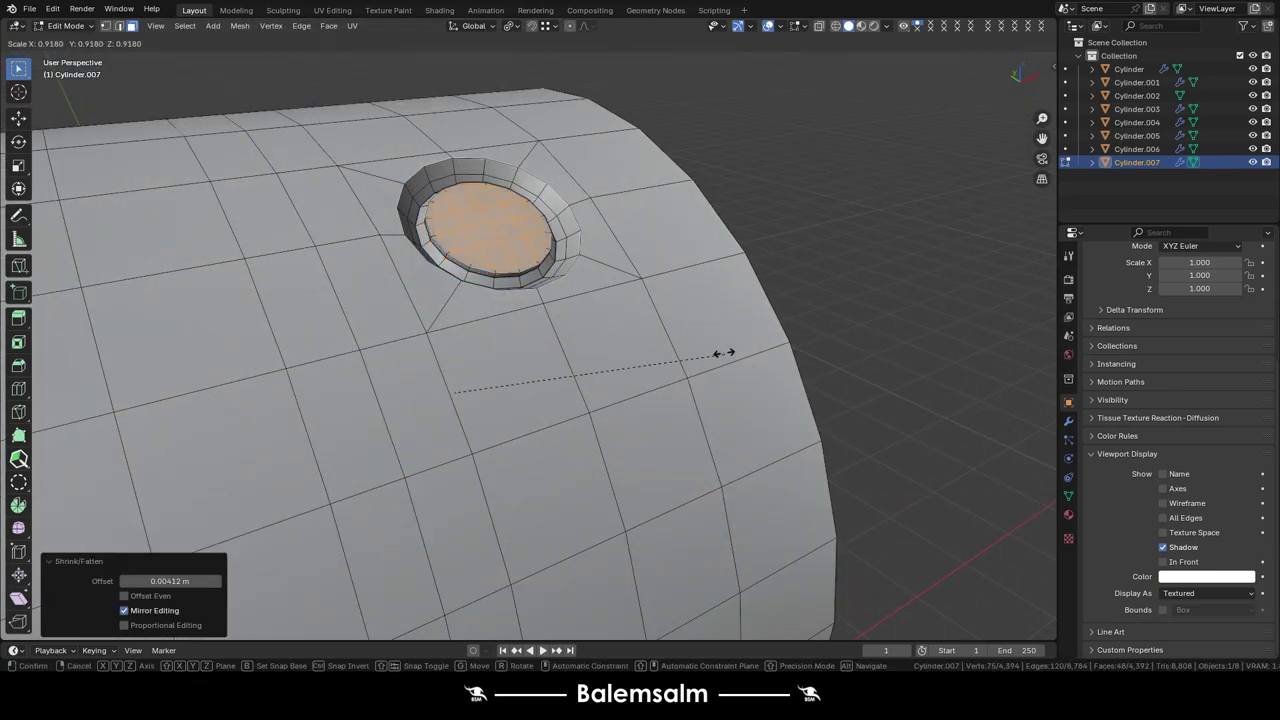
click(683, 328)
scroll(708, 333, down, 6)
- Box-select a block of faces on the other drum and subdivide it
middle_drag(708, 333, 499, 242)
scroll(499, 242, up, 6)
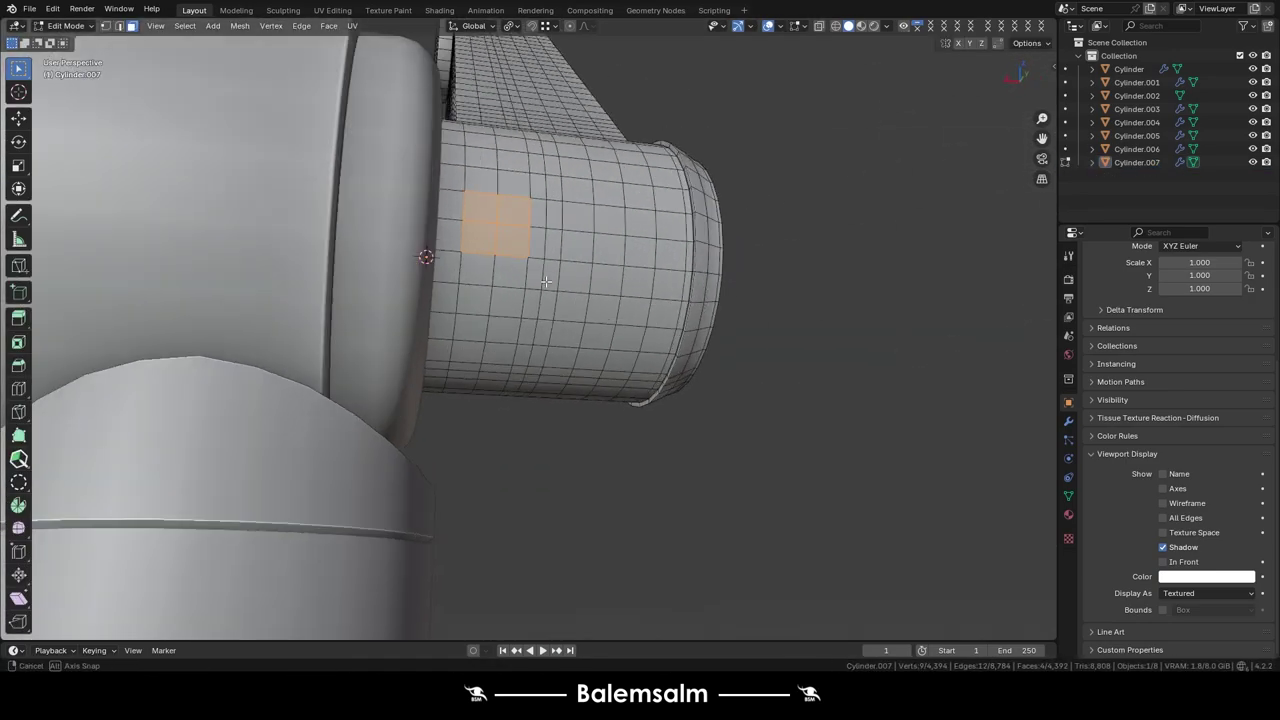
key(b)
middle_drag(603, 263, 520, 200)
right_click(480, 177)
click(460, 241)
scroll(560, 250, up, 3)
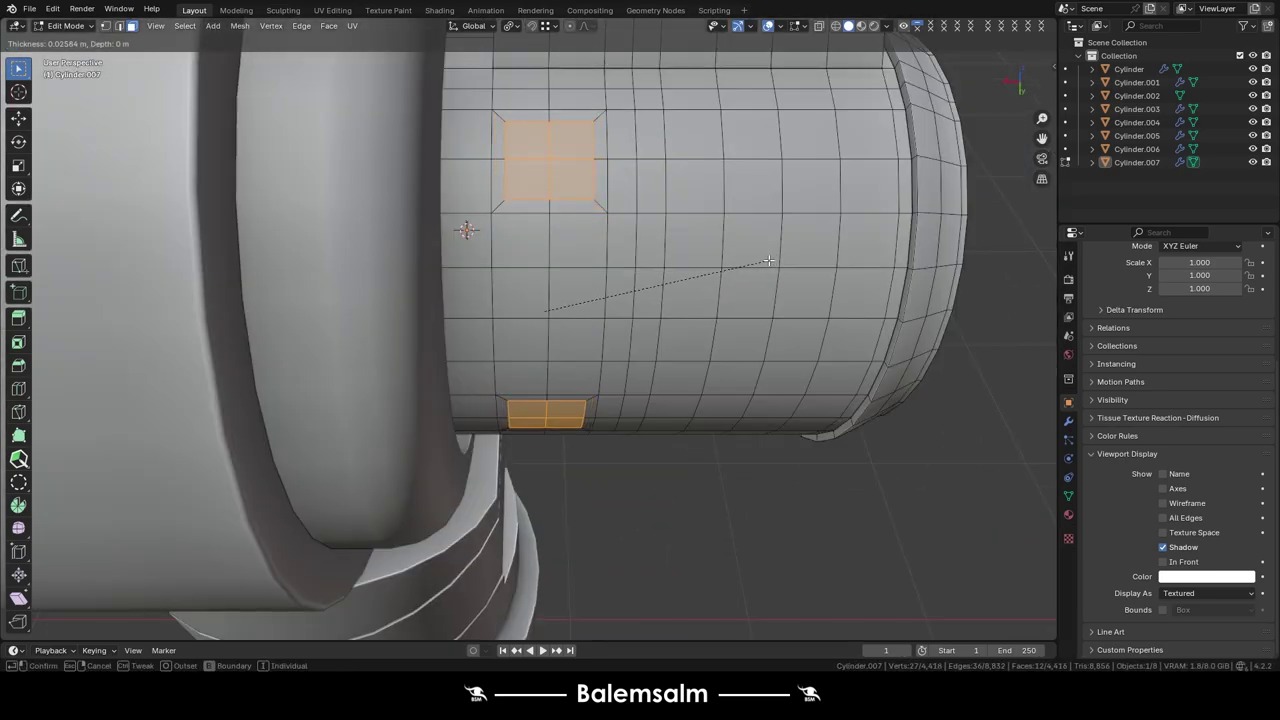
- Round those faces into a circle and scale it down for the second hole
right_click(470, 209)
click(609, 156)
key(s)
click(740, 323)
middle_drag(740, 323, 703, 287)
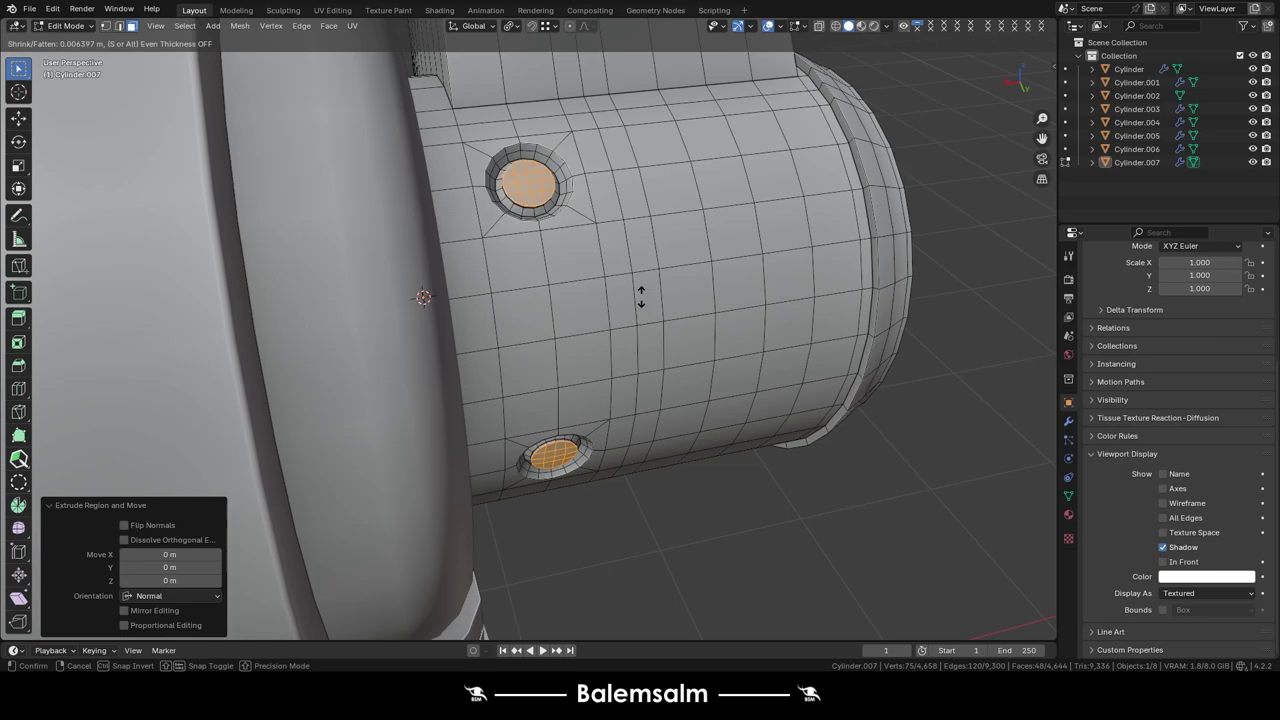
click(603, 292)
- Exit edit mode and orbit around the whole robot arm to review the holes
key(Tab)
scroll(510, 206, down, 8)
mouse_move(510, 206)
middle_down()
mouse_move(630, 238)
mouse_move(554, 231)
mouse_move(772, 250)
middle_up()
scroll(576, 260, up, 5)
scroll(772, 250, down, 4)
- Enter edit mode on the arm, select a vertex, and orbit toward its flat side
click(622, 271)
key(Tab)
scroll(622, 271, up, 2)
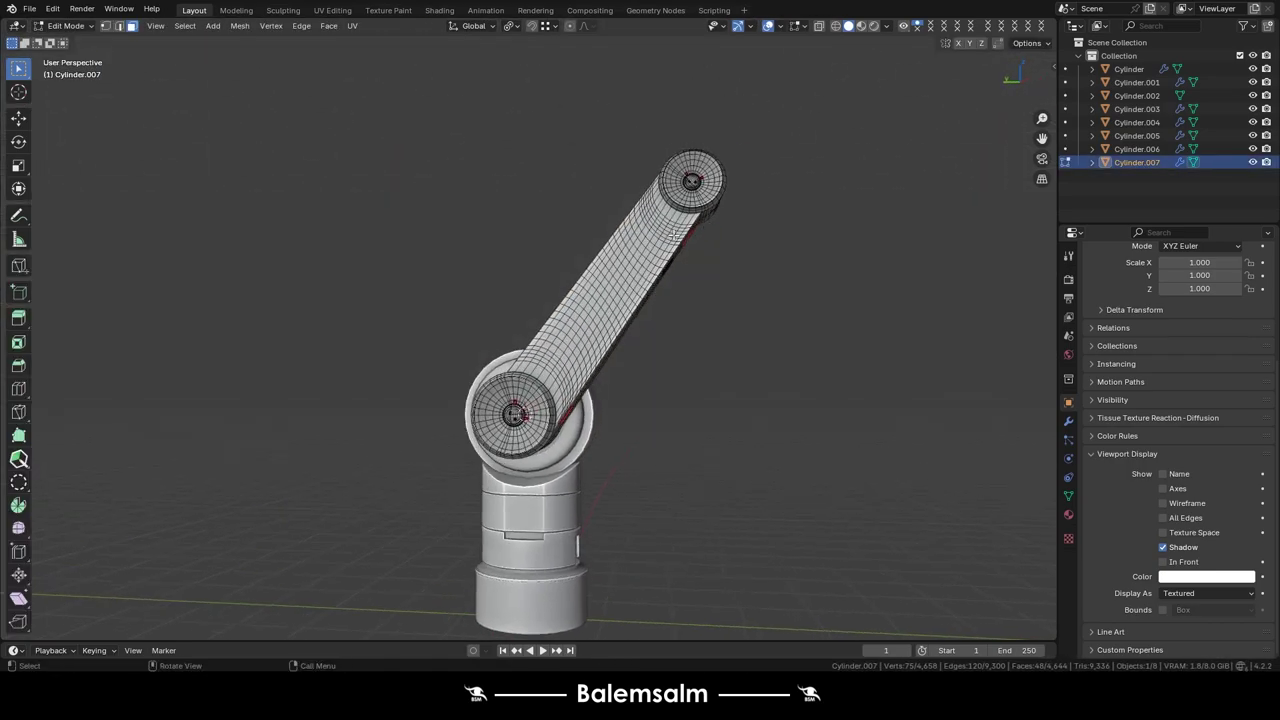
scroll(610, 230, up, 5)
key(1)
scroll(610, 230, down, 3)
click(586, 280)
scroll(571, 271, up, 3)
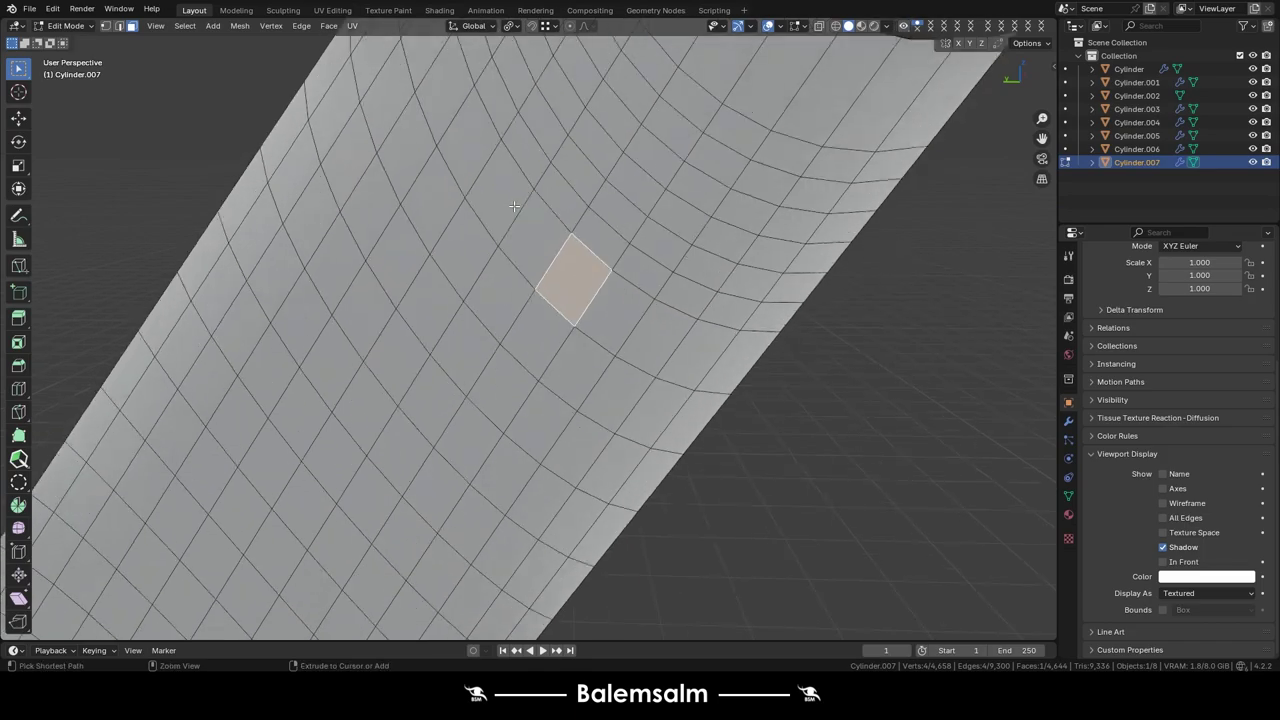
scroll(430, 197, up, 3)
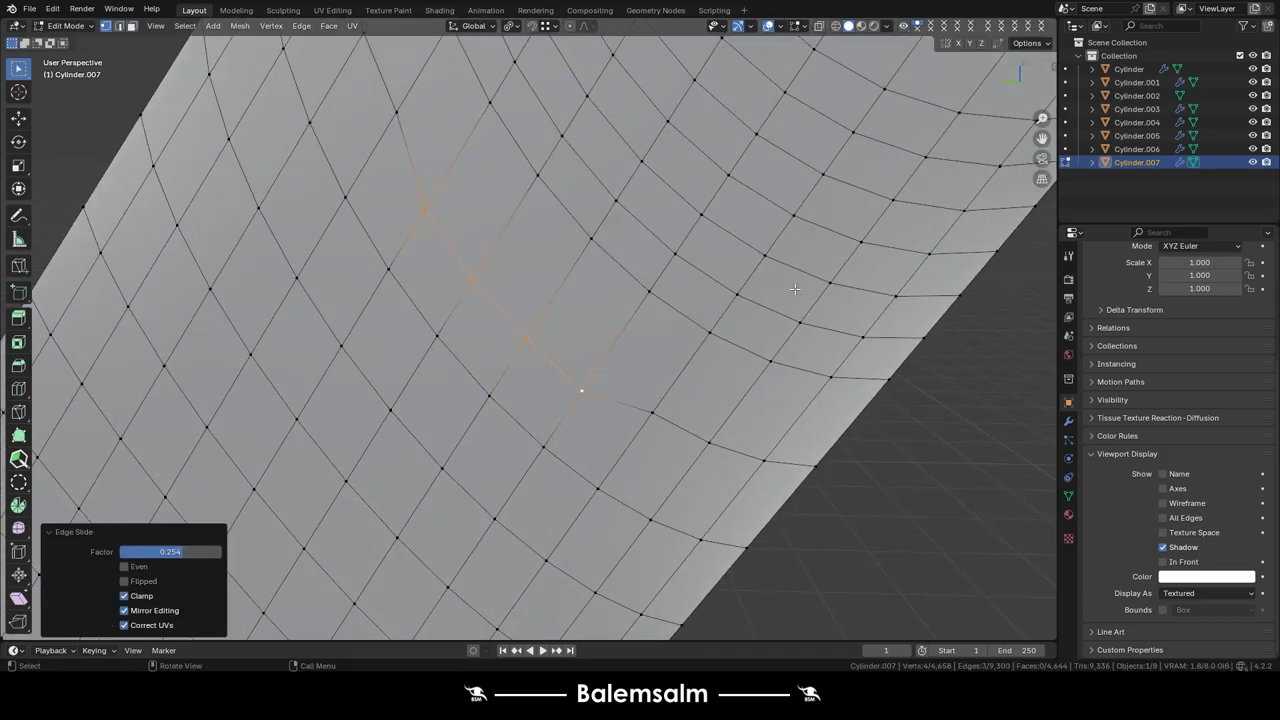
scroll(837, 528, down, 5)
middle_drag(700, 350, 630, 286)
scroll(630, 286, up, 4)
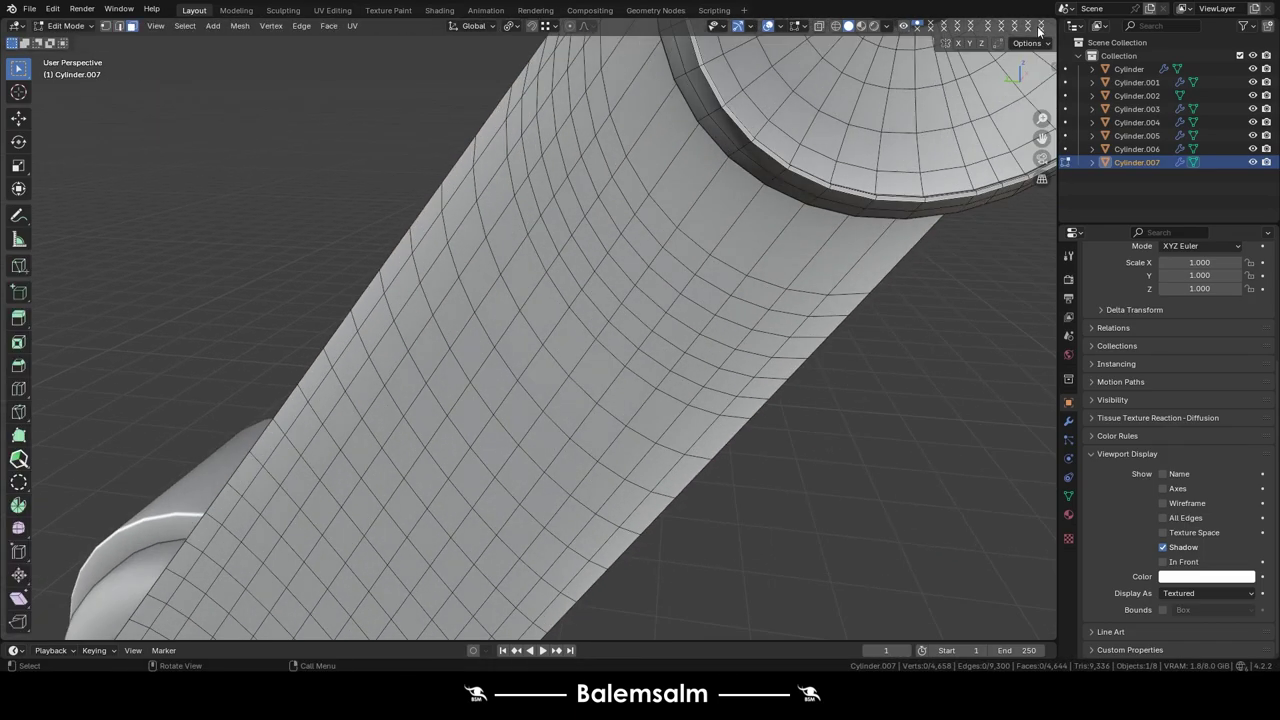
- Select a face, then an edge path on the arm in a side orthographic view
key(3)
click(642, 133)
key(grave)
click(497, 259)
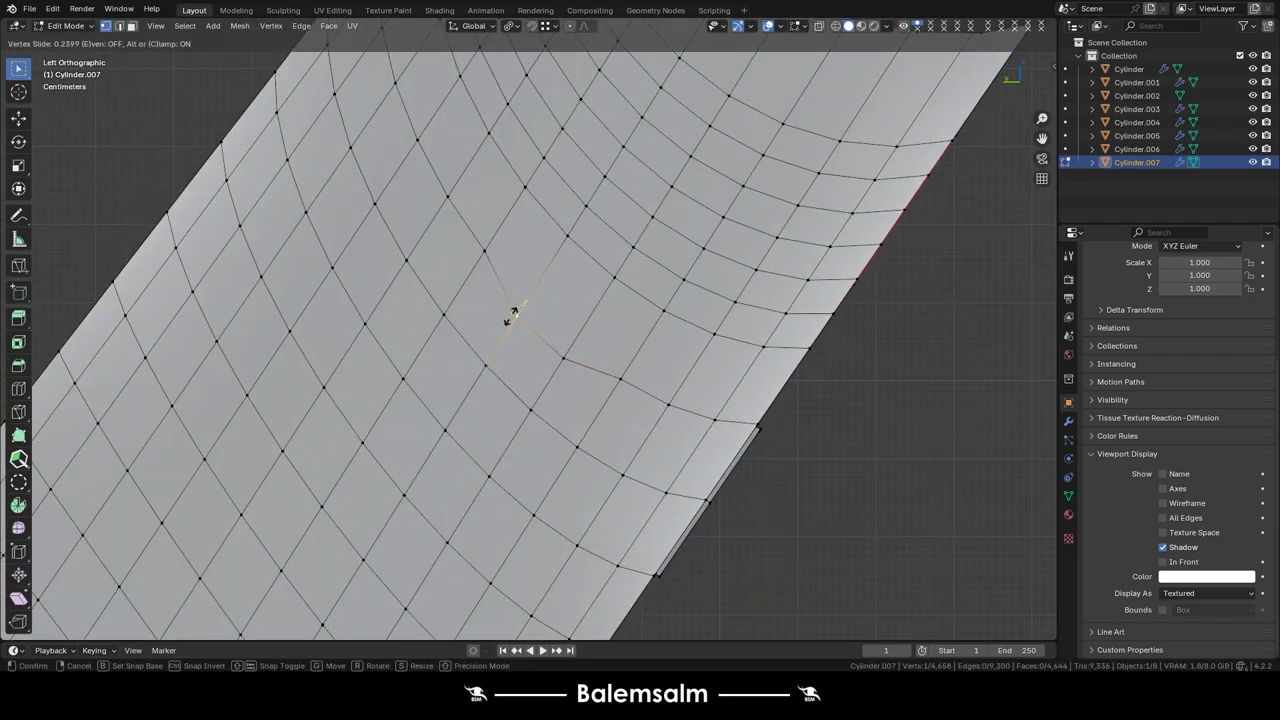
click(512, 313)
ctrl+click(466, 162)
- Slide the edges, move the small plate into place, and toggle X-ray
key(g)
key(g)
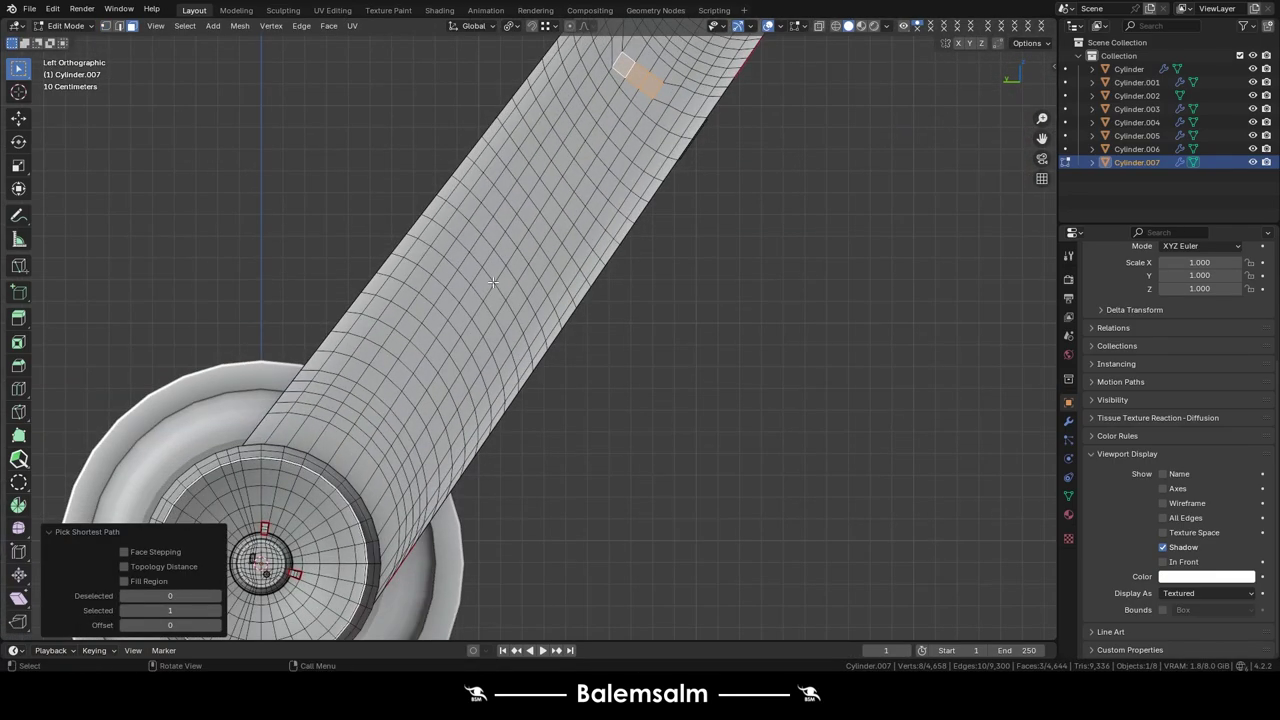
key(g)
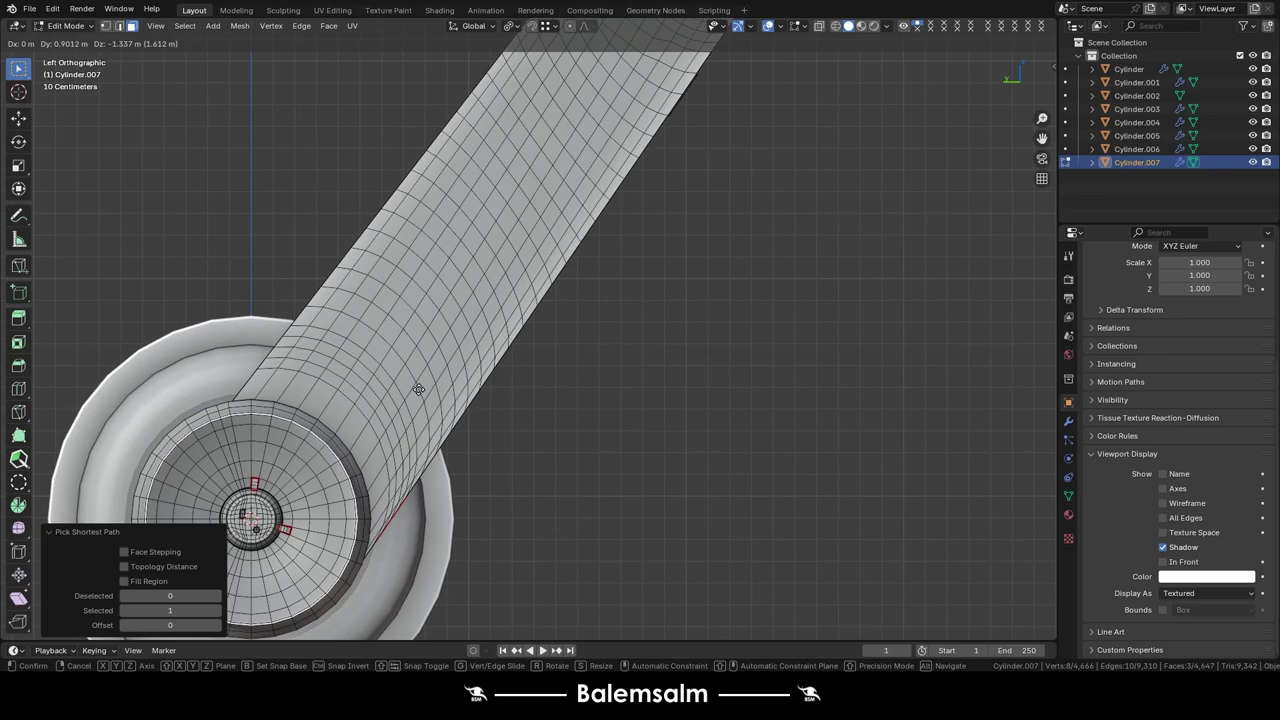
key(alt+z)
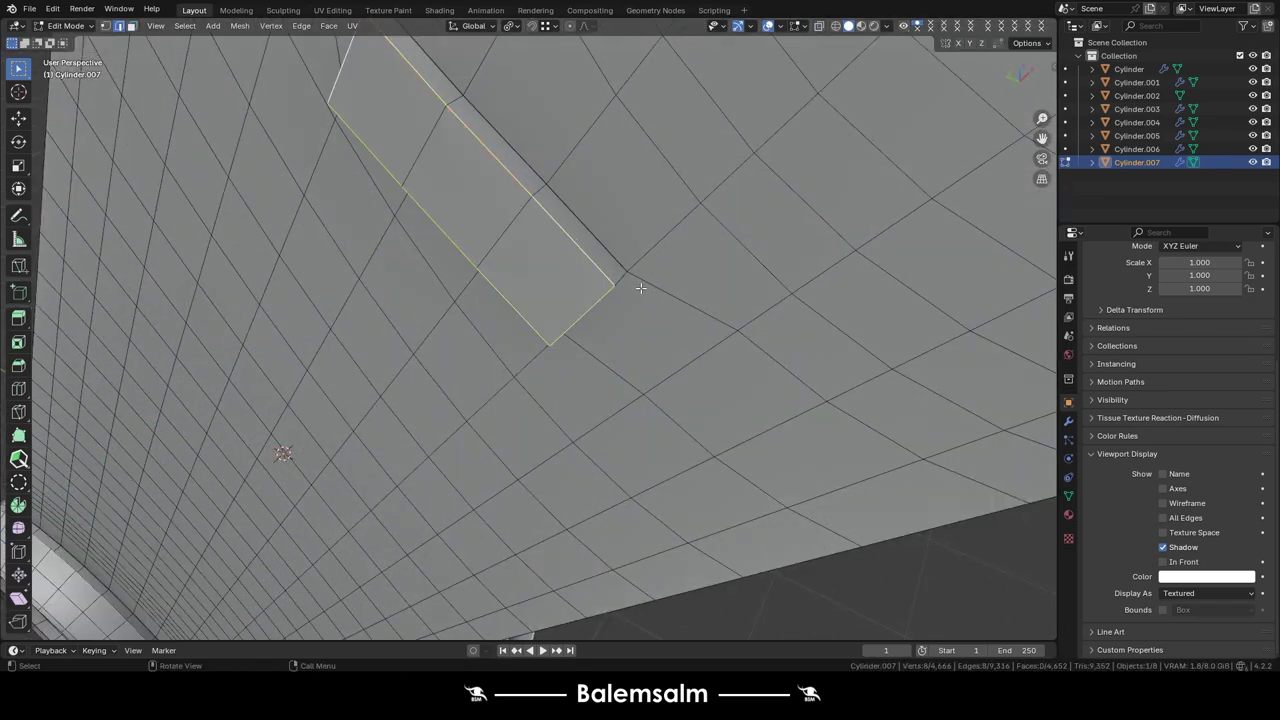
- Bevel the small plate's edges with seven segments
scroll(659, 291, up, 2)
click(659, 287)
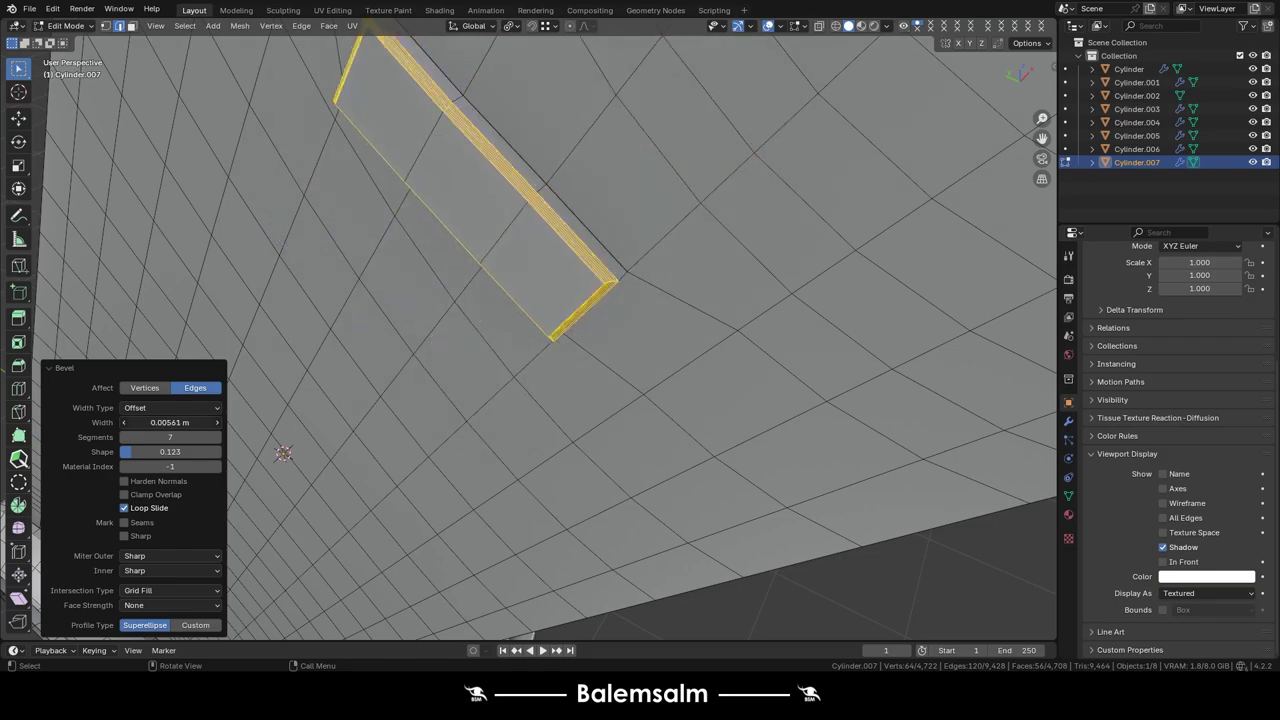
key(ctrl+z)
click(648, 304)
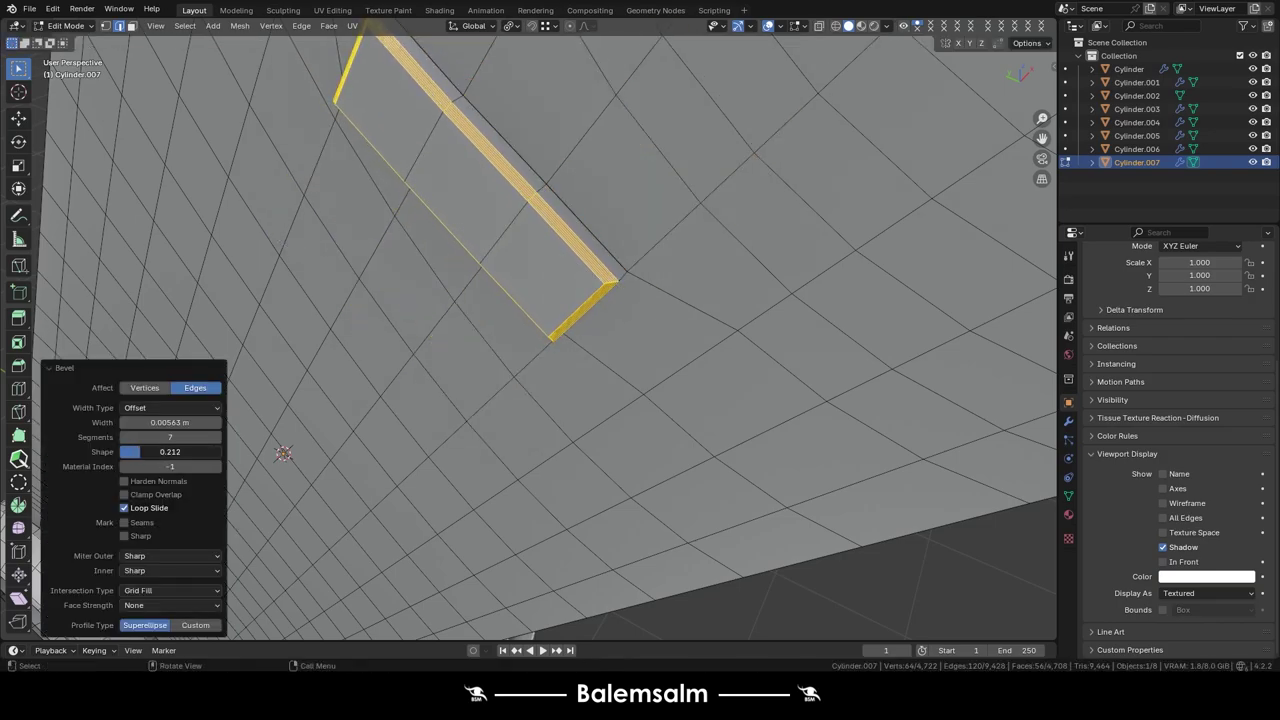
- Inset three faces on the plate's top, make them circular with LoopTools Circle, and scale them to about three quarters
key(3)
middle_drag(540, 300, 500, 200)
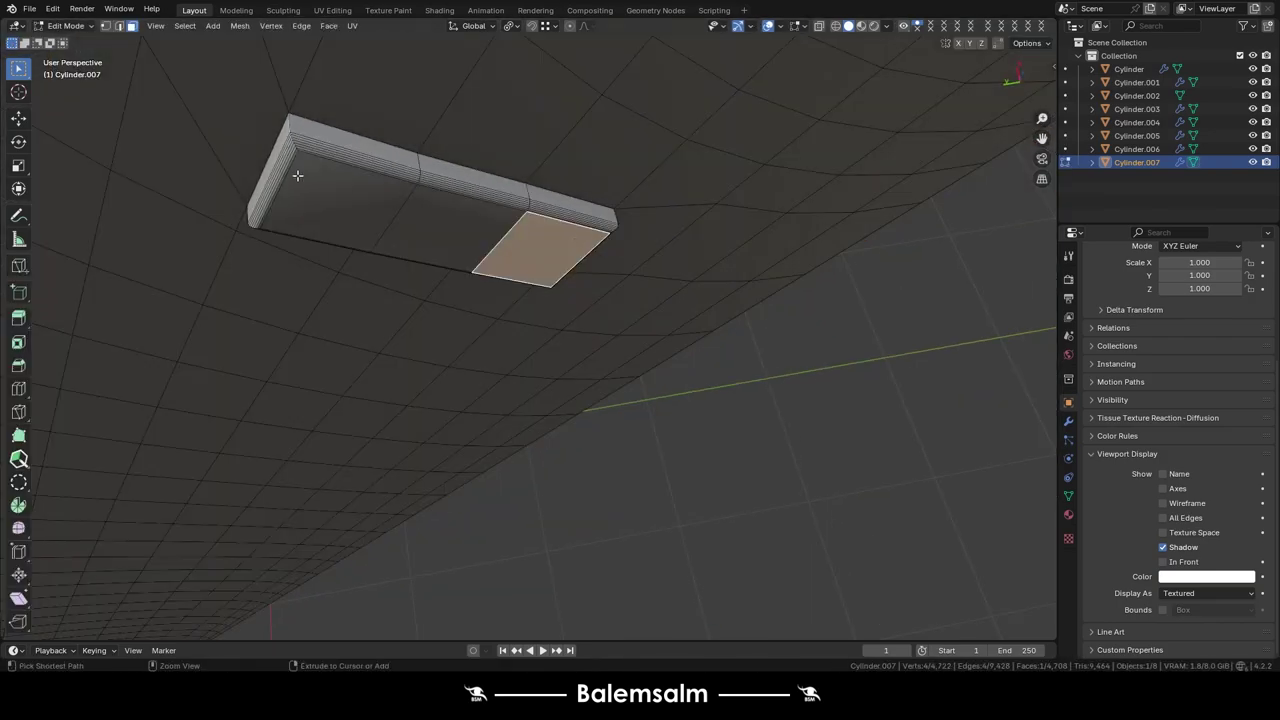
ctrl+click(509, 185)
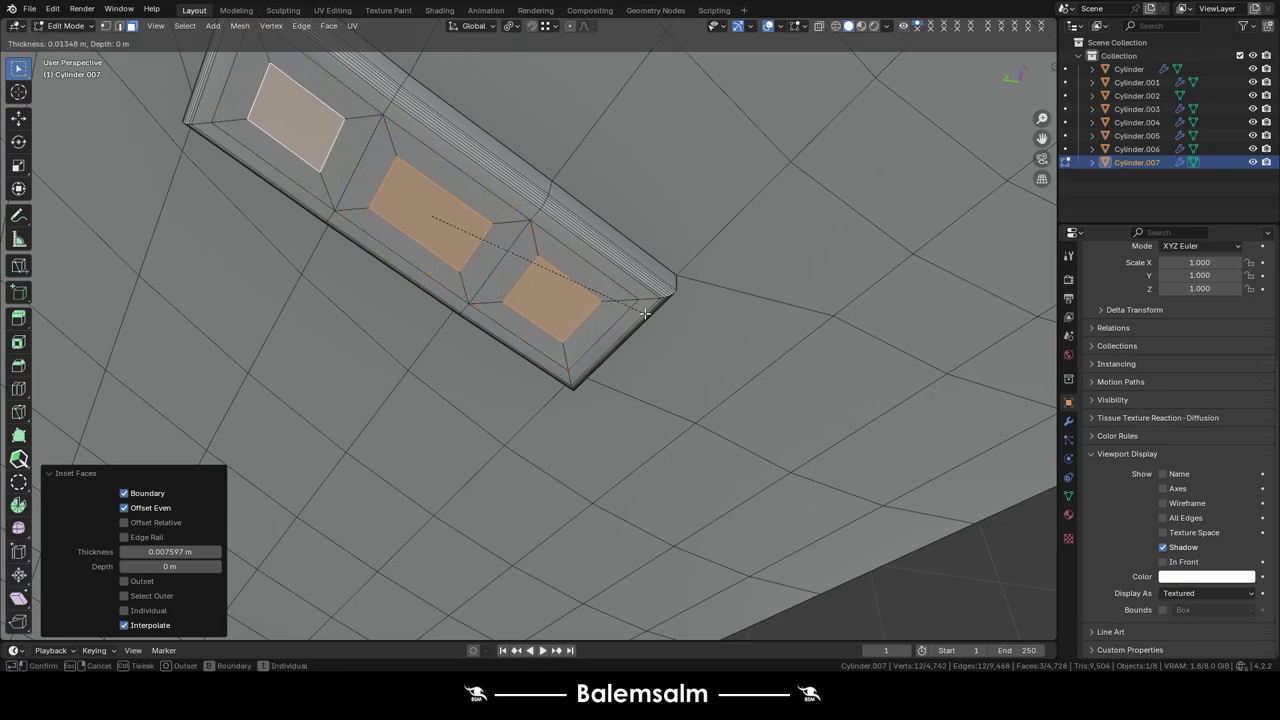
click(645, 313)
right_click(466, 180)
click(548, 183)
key(s)
click(493, 293)
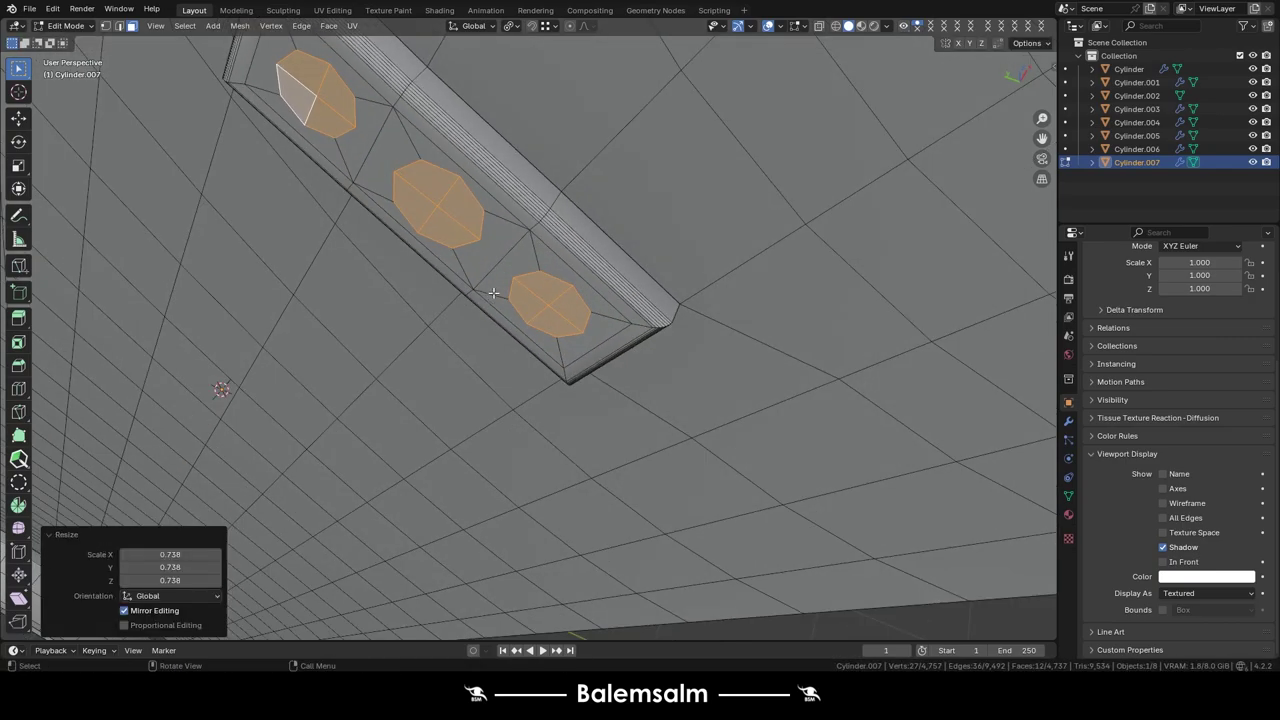
- Extrude the round faces into raised buttons with scaled tops, and push the first circle inward as a hole
middle_drag(493, 293, 549, 245)
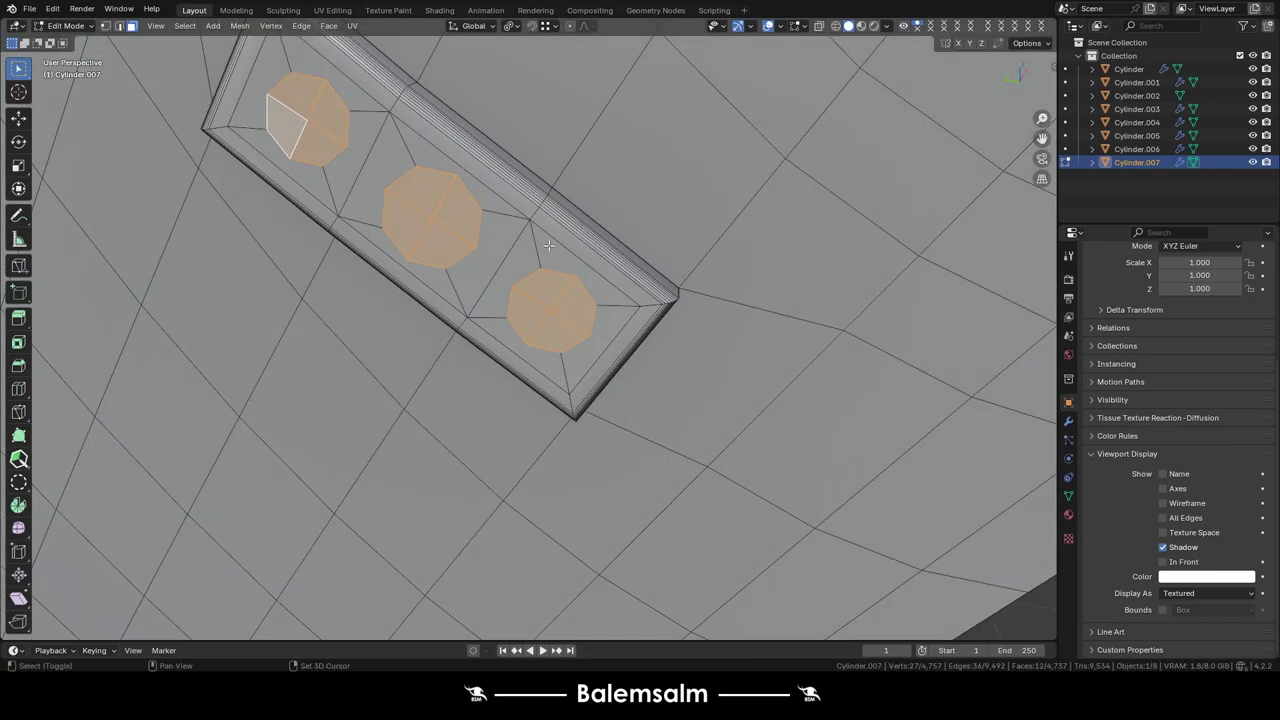
click(350, 238)
middle_drag(350, 238, 600, 350)
key(s)
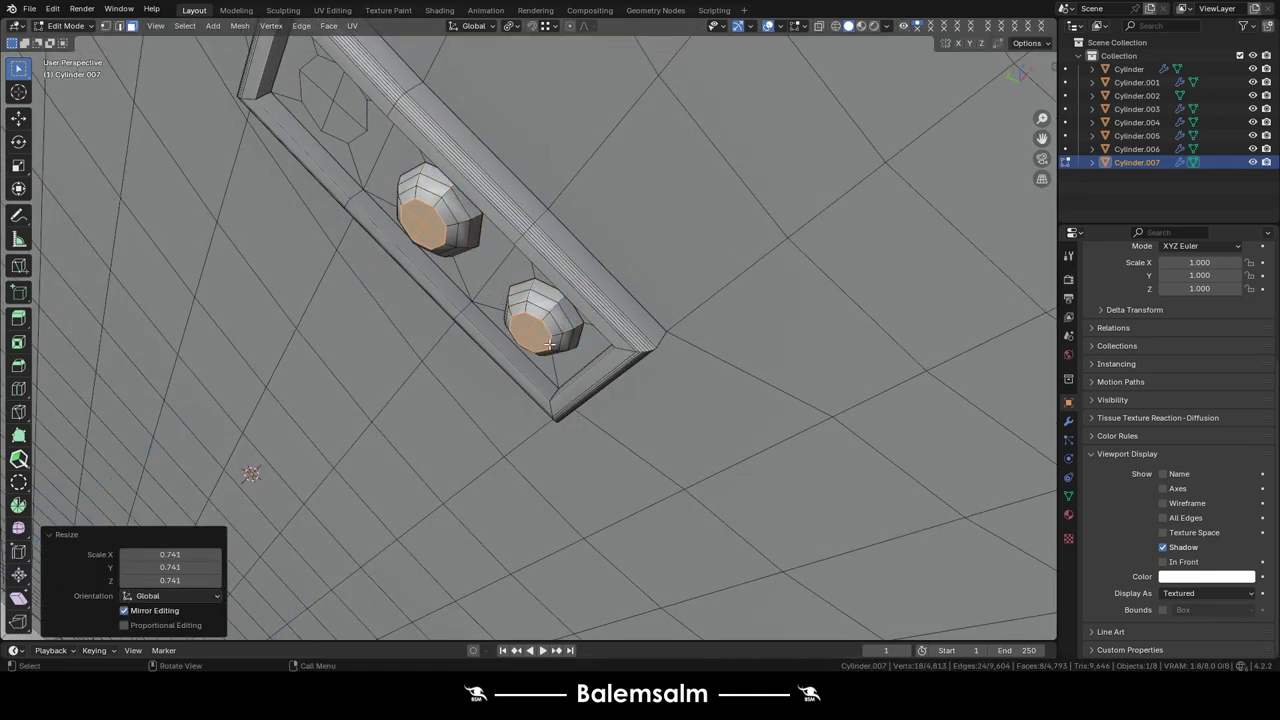
click(335, 85)
key(e)
click(504, 280)
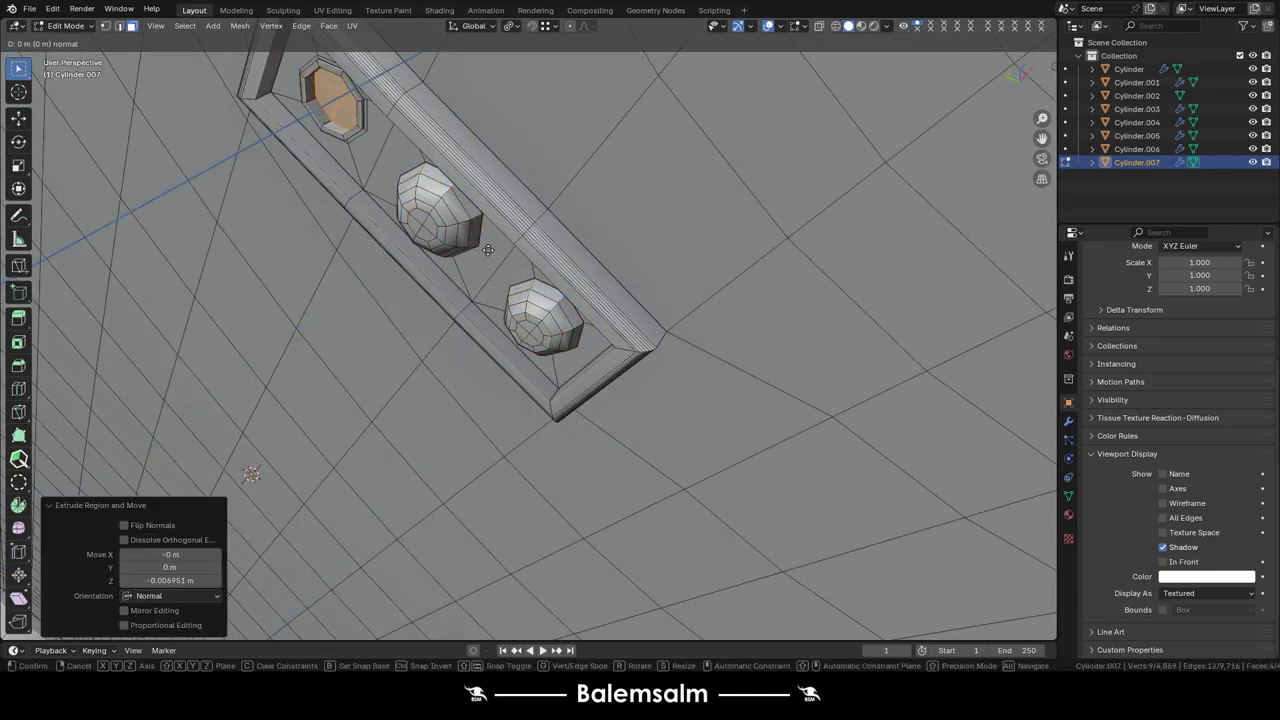
click(487, 249)
scroll(487, 249, down, 3)
mouse_move(487, 249)
middle_down()
mouse_move(420, 220)
mouse_move(403, 192)
middle_up()
- Select the whole plate's linked geometry, delimited by seams
key(2)
alt+click(403, 192)
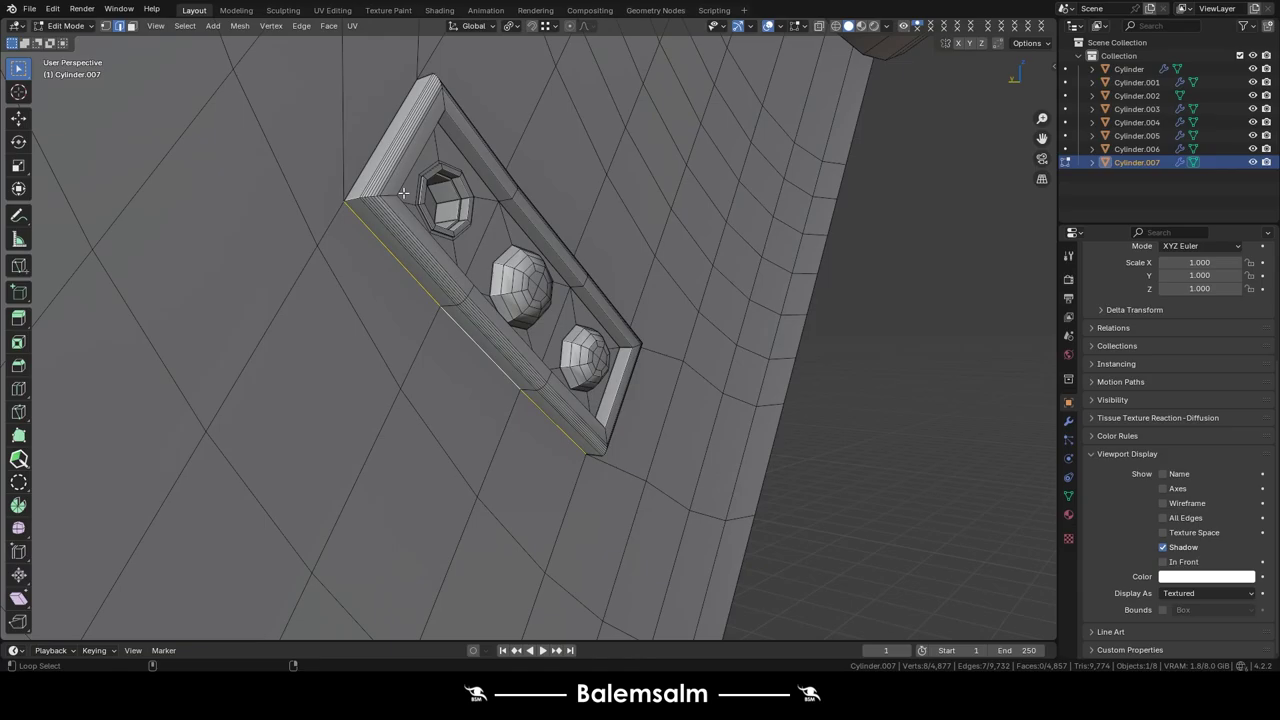
right_click(403, 192)
click(338, 272)
key(ctrl+l)
click(170, 571)
click(170, 597)
scroll(514, 246, down, 5)
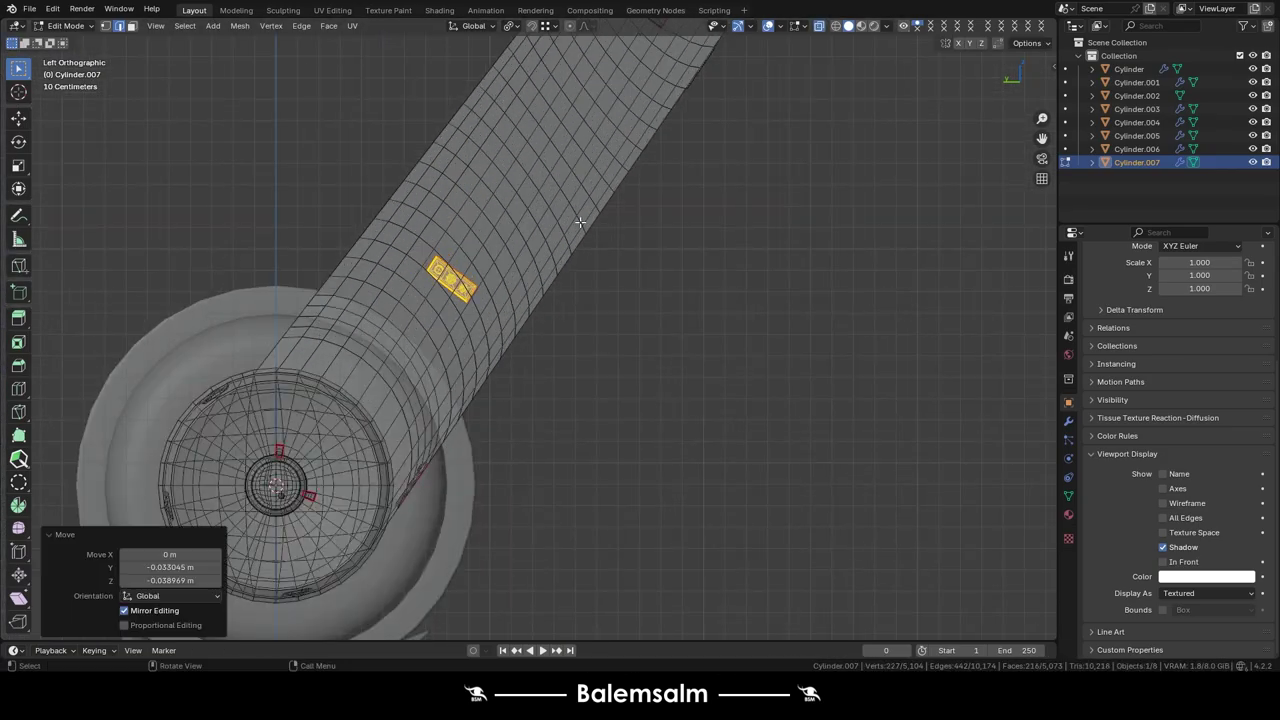
middle_drag(580, 222, 386, 206)
scroll(471, 209, up, 5)
- Move the plate across the arm and reselect it as linked geometry
key(g)
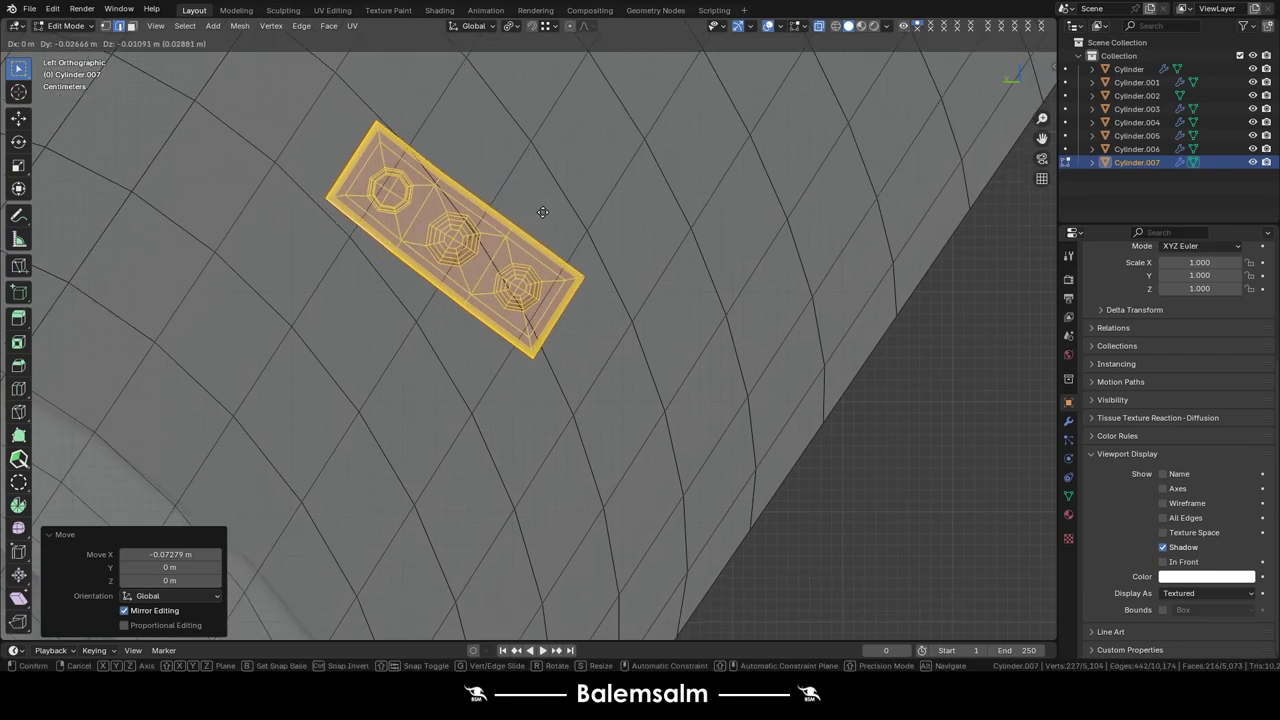
click(447, 287)
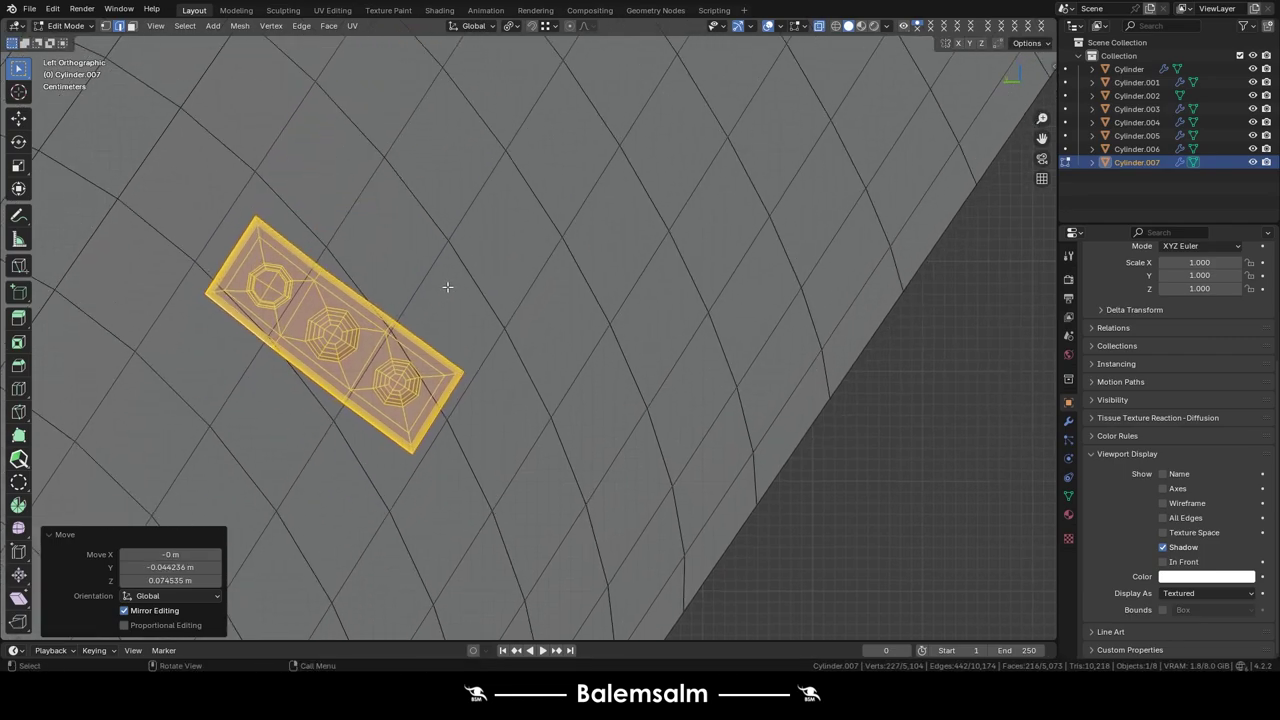
key(g)
click(443, 372)
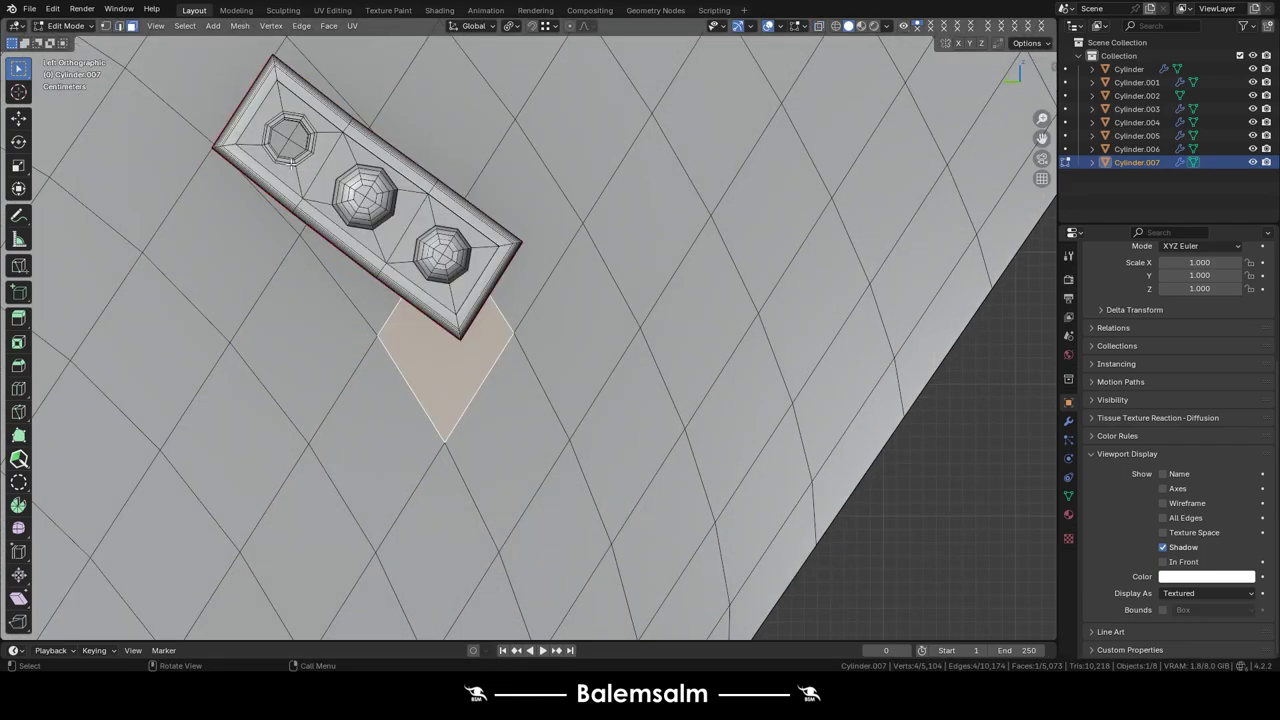
key(l)
mouse_move(477, 195)
middle_down()
mouse_move(471, 162)
mouse_move(379, 238)
mouse_move(549, 131)
middle_up()
- Shift the plate along the Y and X axes into place on the arm
key(g)
key(y)
key(x)
click(471, 162)
scroll(379, 238, up, 3)
key(g)
key(x)
click(379, 238)
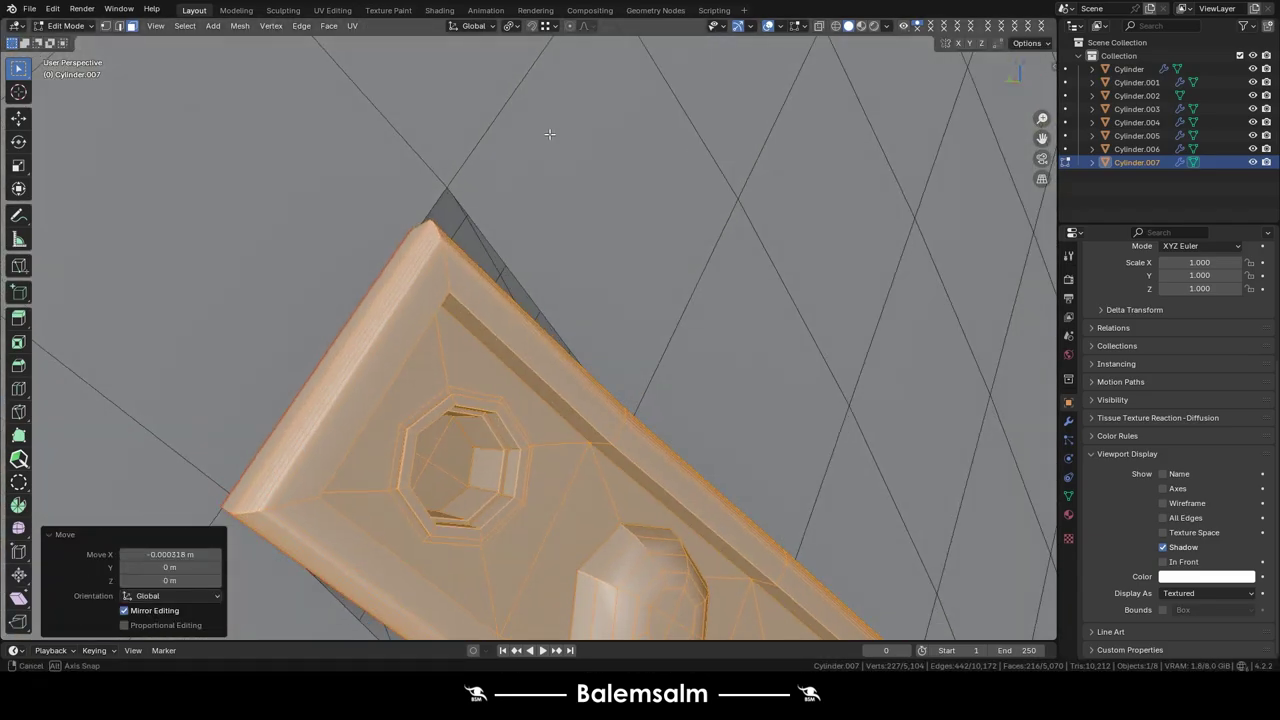
- Merge the plate's selected vertices, checking the fit in X-ray and around the whole arm
key(1)
key(m)
scroll(498, 242, down, 3)
mouse_move(498, 242)
middle_down()
mouse_move(629, 226)
mouse_move(749, 323)
middle_up()
key(alt+z)
scroll(568, 287, up, 3)
key(alt+z)
scroll(568, 287, down, 3)
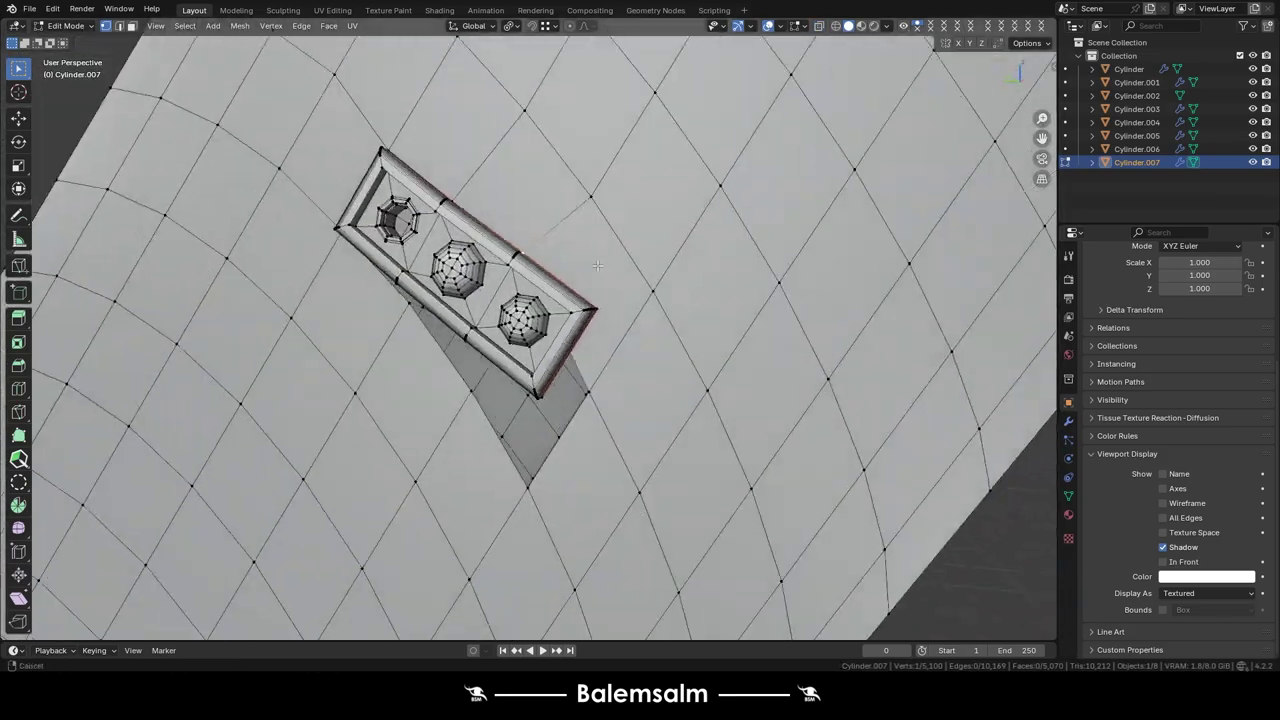
mouse_move(568, 287)
middle_down()
mouse_move(449, 355)
mouse_move(483, 298)
middle_up()
scroll(449, 355, up, 4)
scroll(449, 355, down, 5)
scroll(483, 298, down, 4)
mouse_move(342, 150)
middle_down()
mouse_move(637, 142)
mouse_move(410, 80)
mouse_move(766, 274)
mouse_move(634, 275)
middle_up()
scroll(637, 142, up, 4)
- Extrude four faces on the arm's side slightly inward to form a recess
key(3)
click(585, 335)
scroll(634, 275, up, 3)
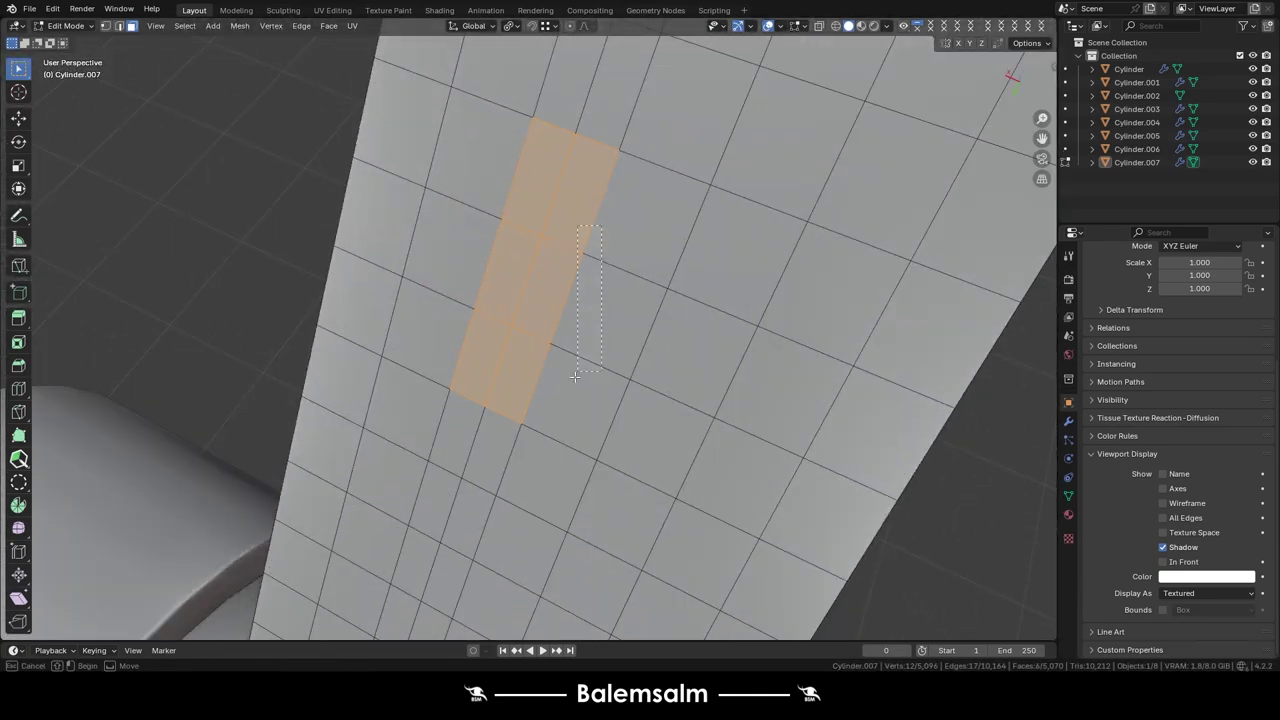
scroll(634, 275, up, 3)
key(e)
click(591, 314)
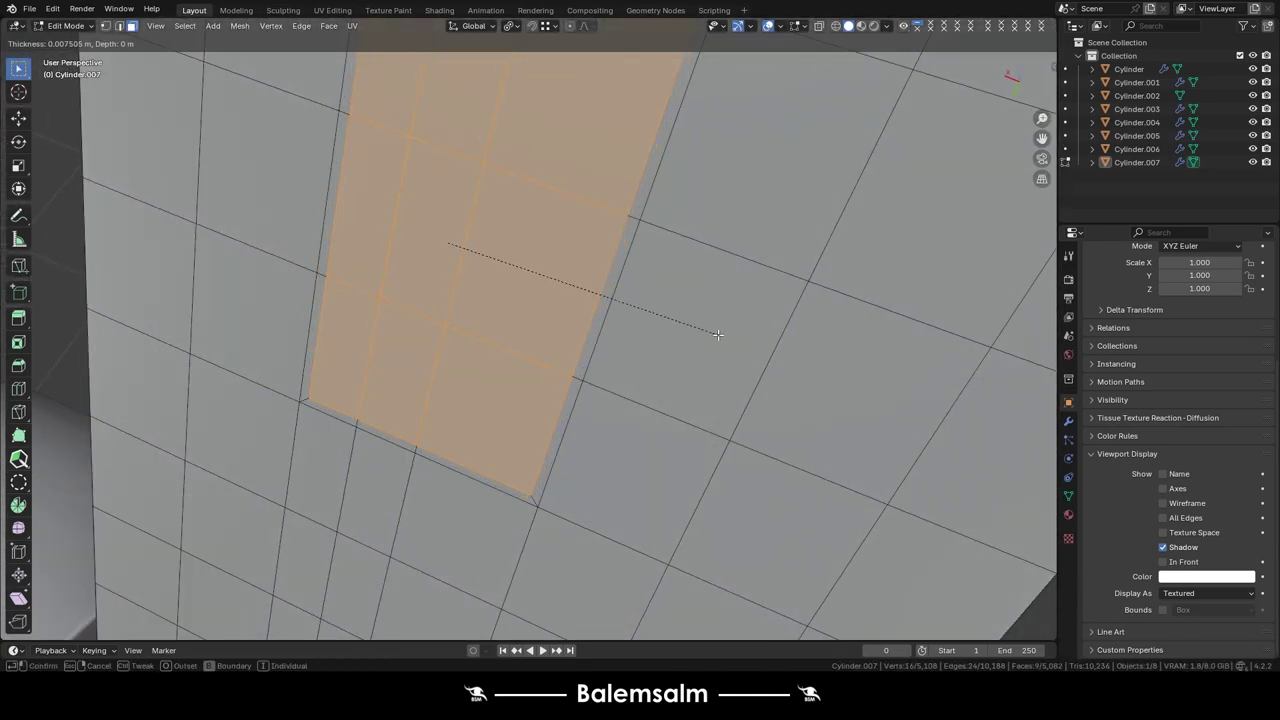
click(506, 318)
mouse_move(506, 318)
middle_down()
mouse_move(474, 274)
mouse_move(583, 307)
mouse_move(520, 278)
mouse_move(514, 320)
mouse_move(624, 159)
middle_up()
- Inset a border in the recess, push the inner face deeper, and bevel the frame loop with 4 segments
key(i)
click(583, 307)
key(e)
click(624, 159)
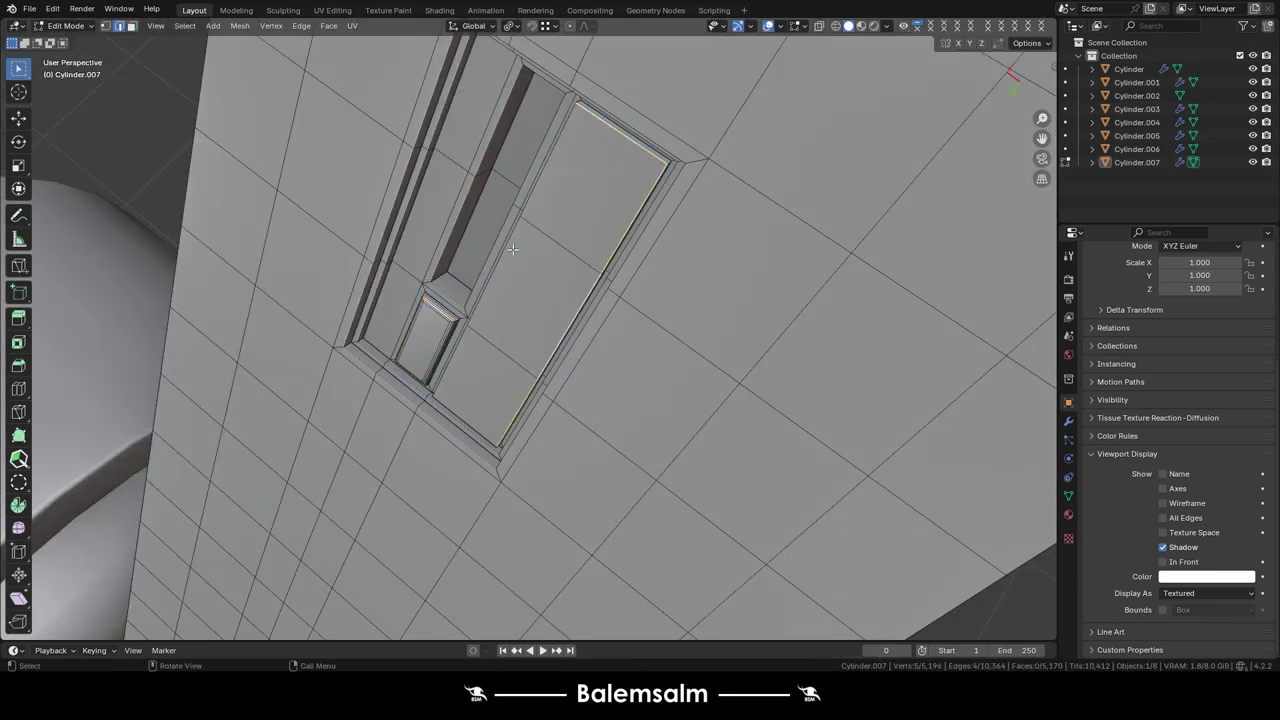
mouse_move(512, 249)
middle_down()
mouse_move(697, 323)
mouse_move(714, 309)
mouse_move(306, 182)
mouse_move(569, 256)
middle_up()
key(ctrl+b)
click(714, 309)
alt+click(306, 182)
- Shrink the inner panel face and slide its side edge along the X axis
key(3)
click(569, 256)
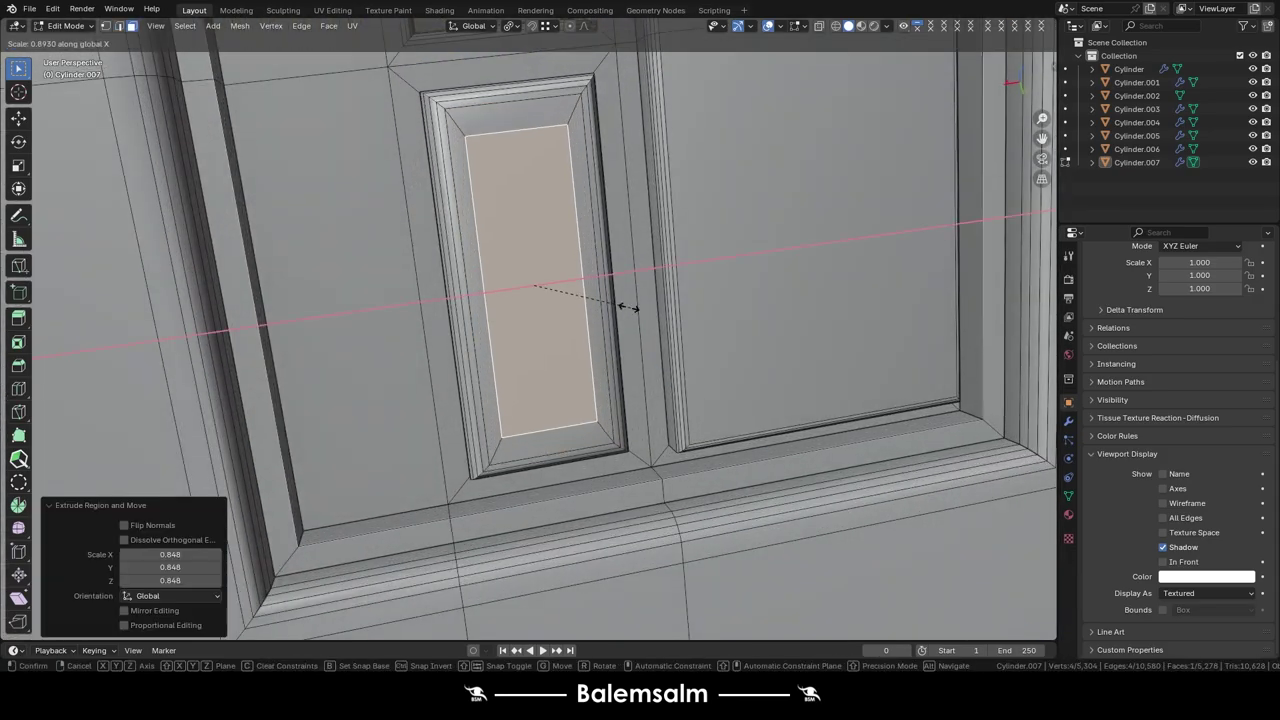
click(628, 307)
mouse_move(628, 307)
middle_down()
mouse_move(544, 207)
mouse_move(586, 214)
mouse_move(441, 202)
middle_up()
key(2)
click(544, 207)
key(g)
key(x)
click(561, 213)
- Inset the inner box face and return to Object Mode
click(603, 240)
key(i)
key(Tab)
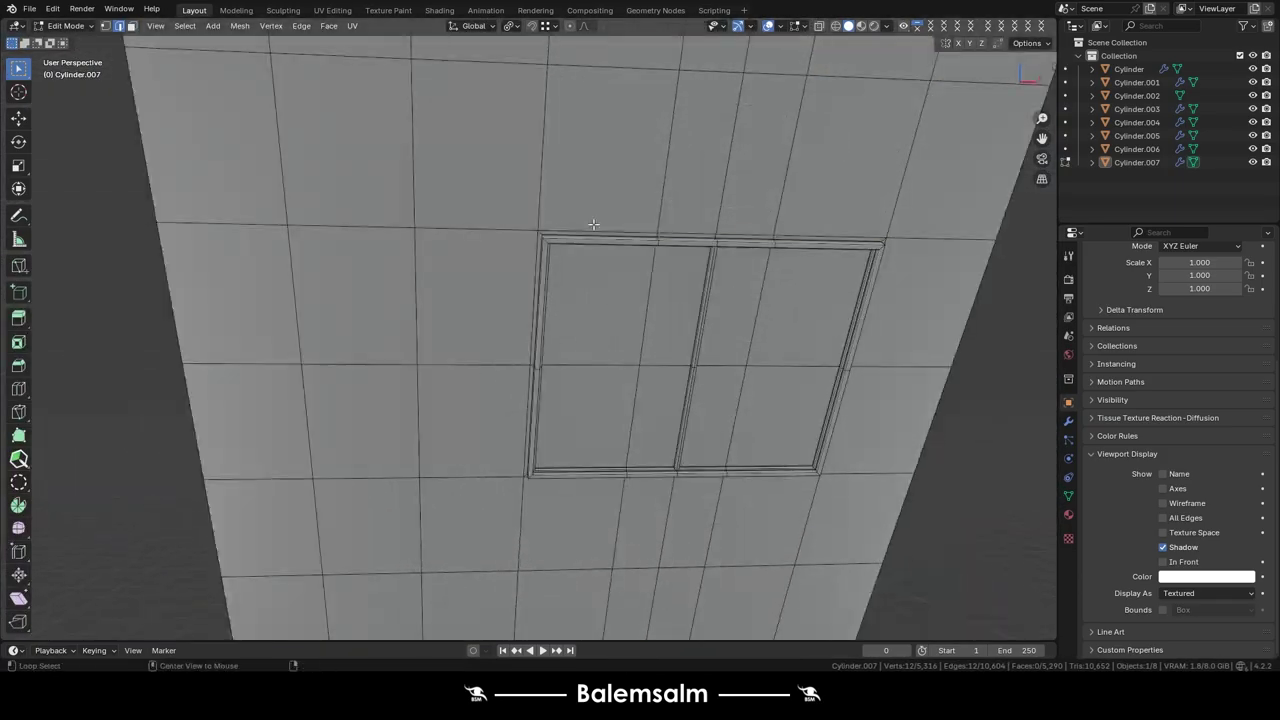
key(u)
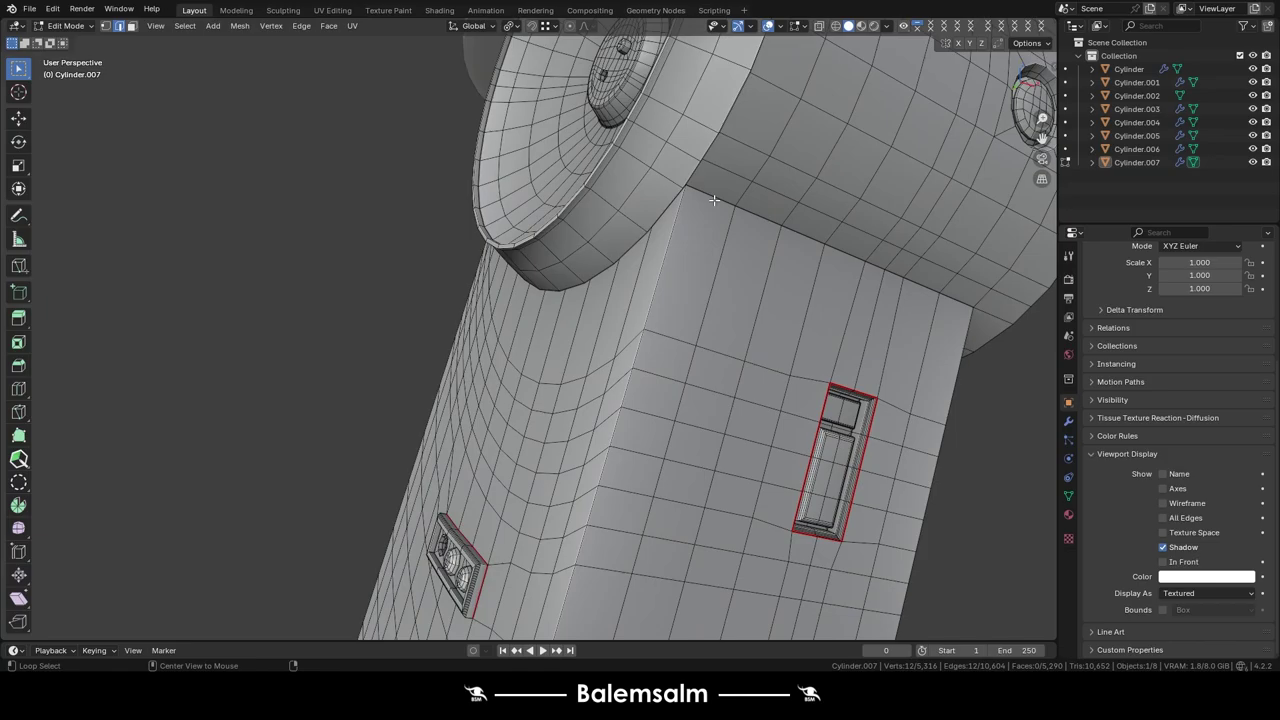
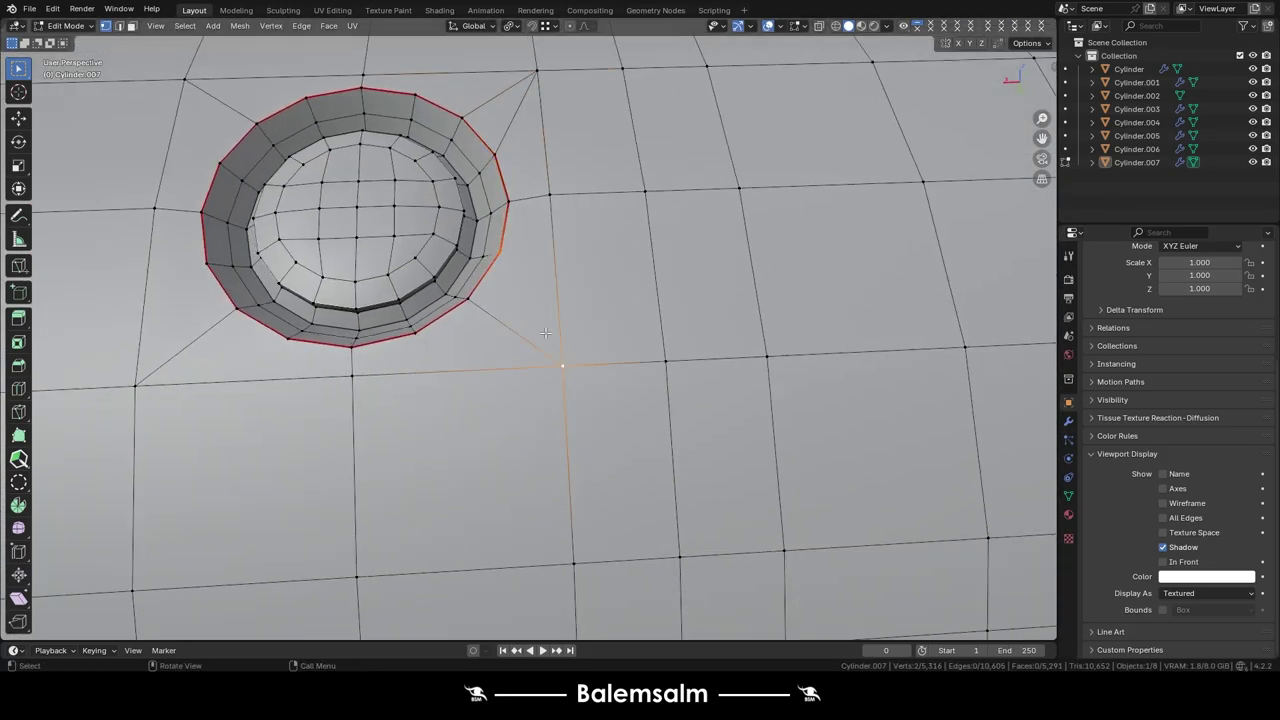
- Loop-cut a centred edge loop across Cylinder.007 right beside the recessed round hole
middle_drag(155, 376, 535, 294)
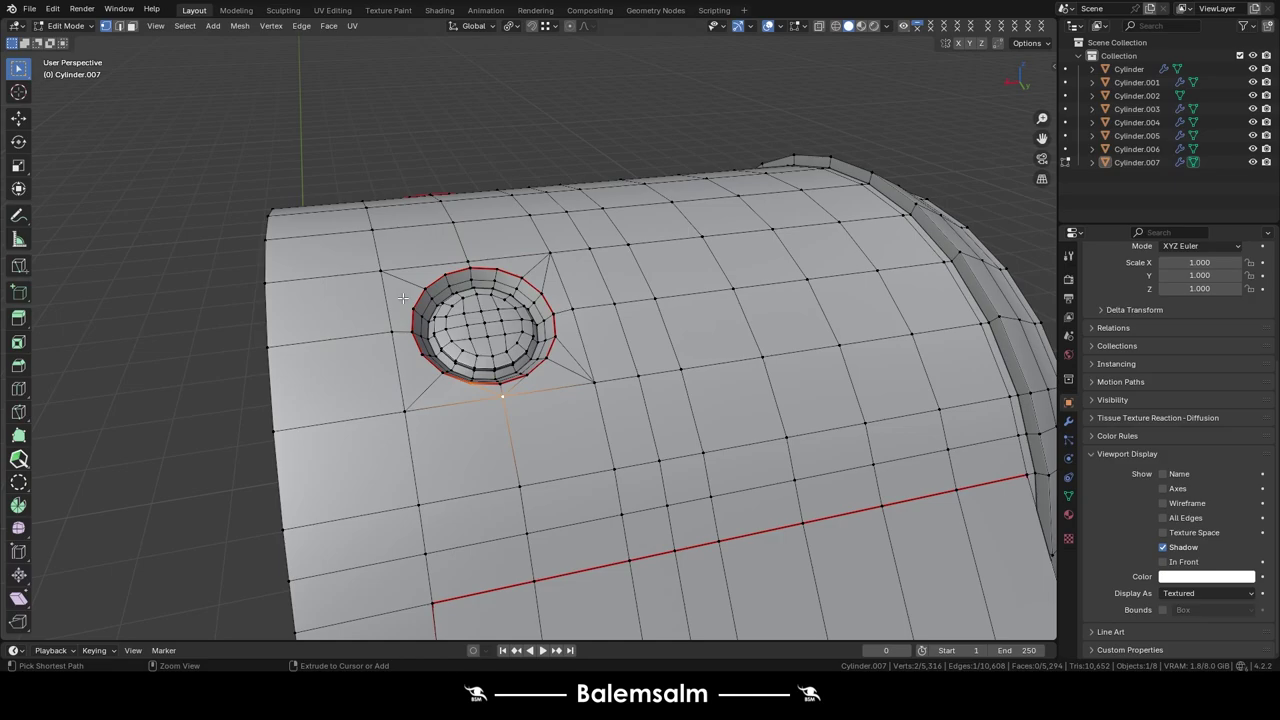
key(ctrl+r)
middle_drag(399, 297, 423, 409)
click(423, 409)
right_click(423, 409)
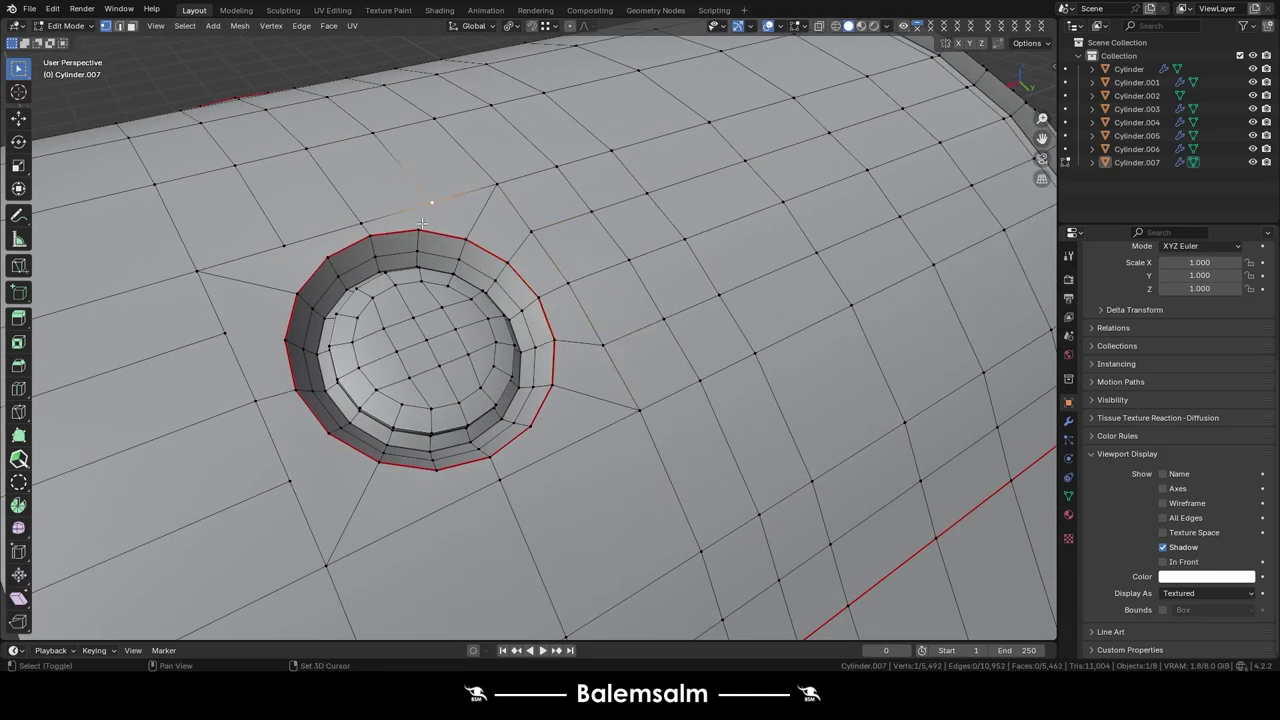
middle_drag(422, 224, 291, 279)
ctrl+click(291, 279)
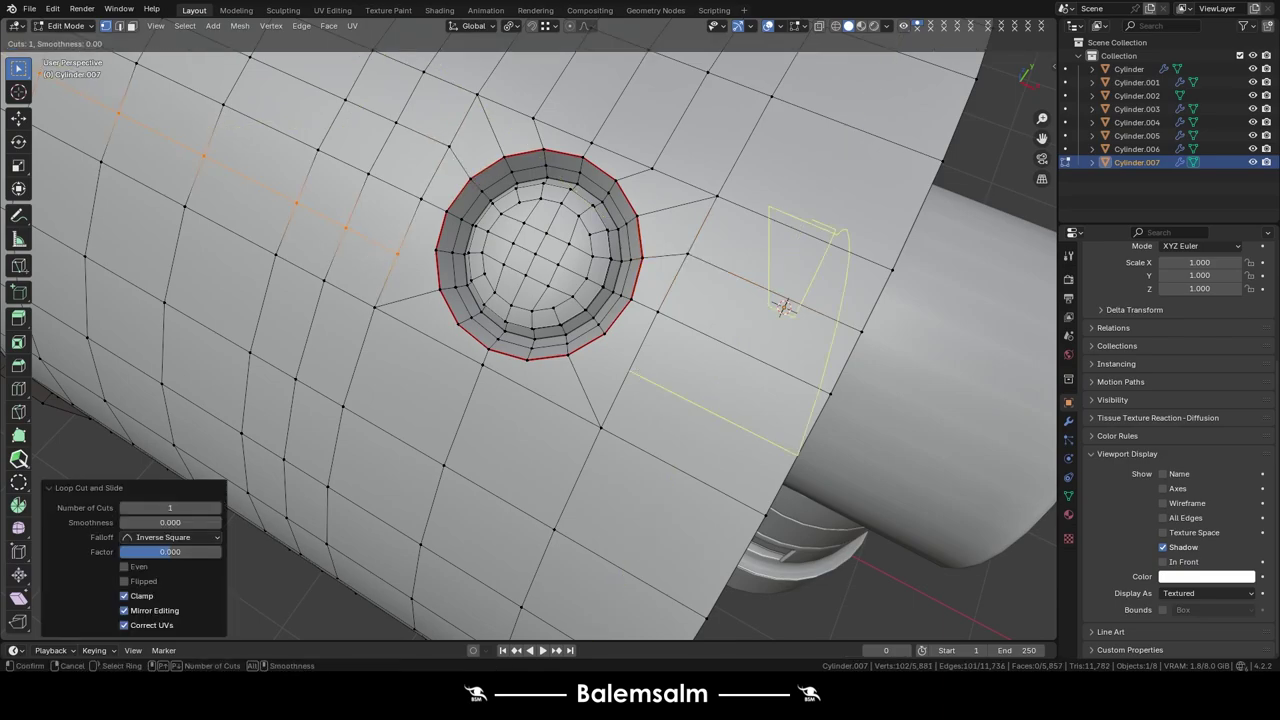
click(537, 399)
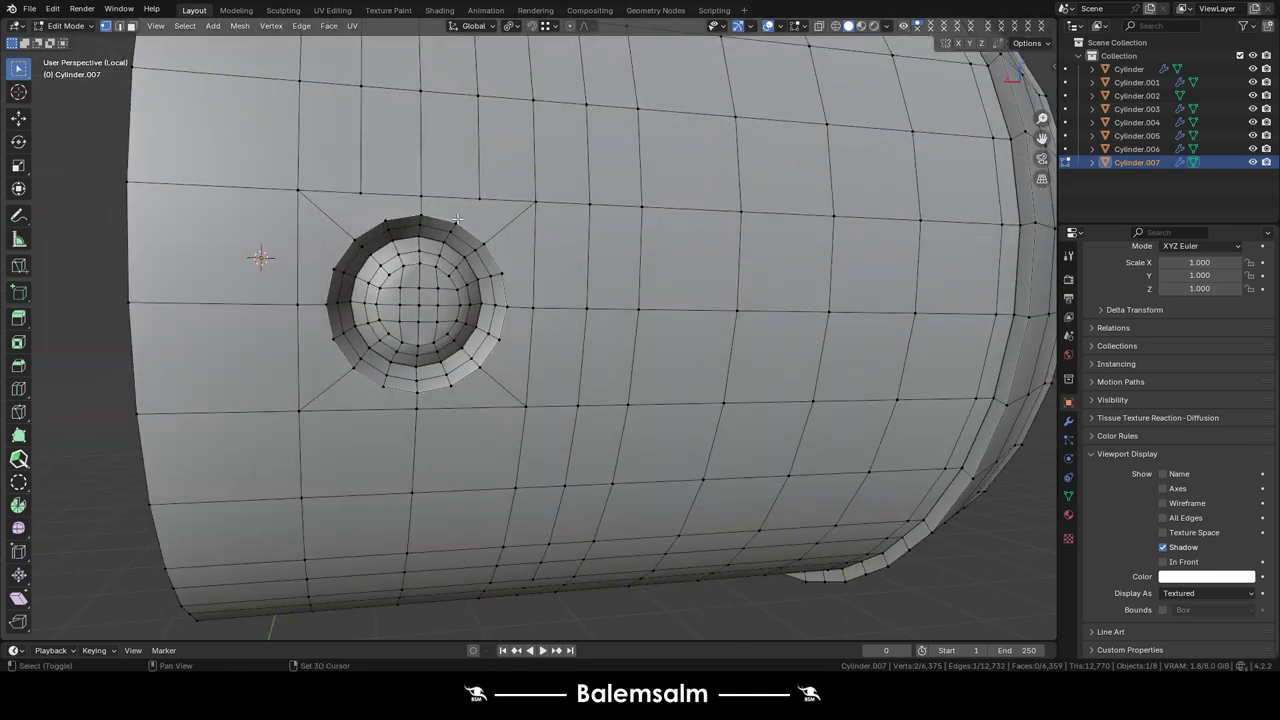
- Insert another edge loop beside the hole, then loop-select the hole's outer ring and the end-cap rim
click(545, 353)
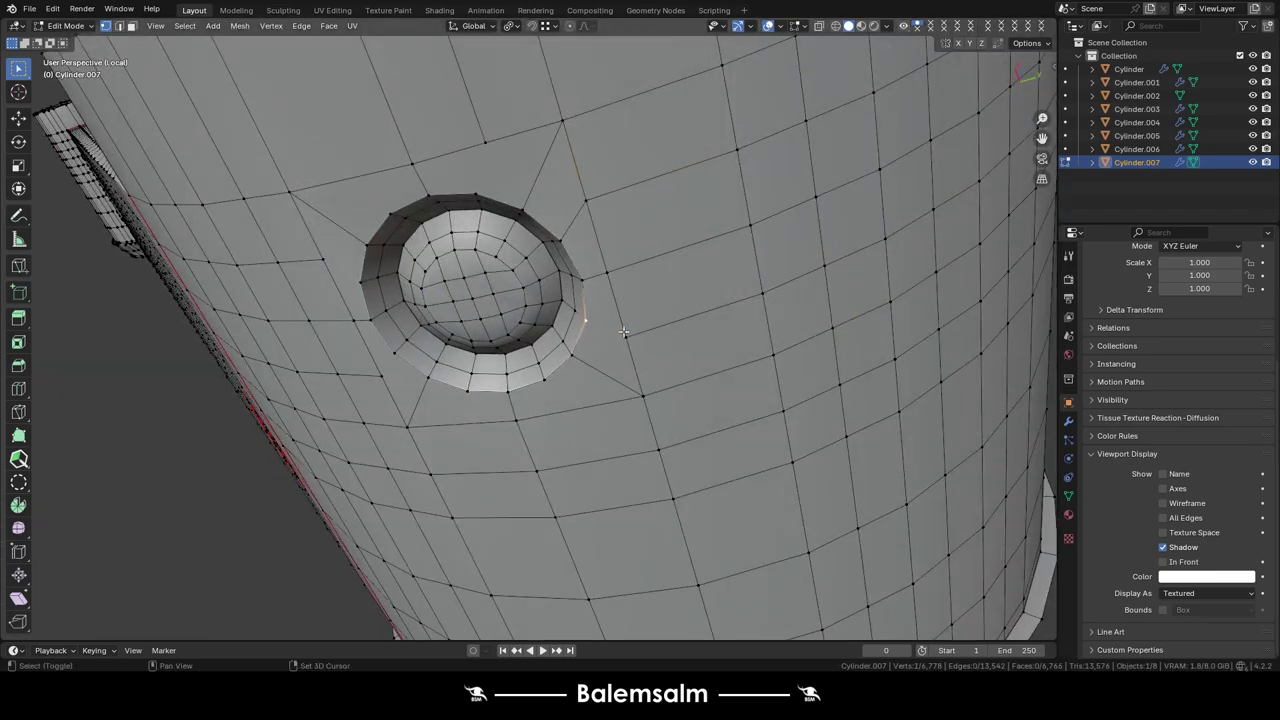
click(481, 424)
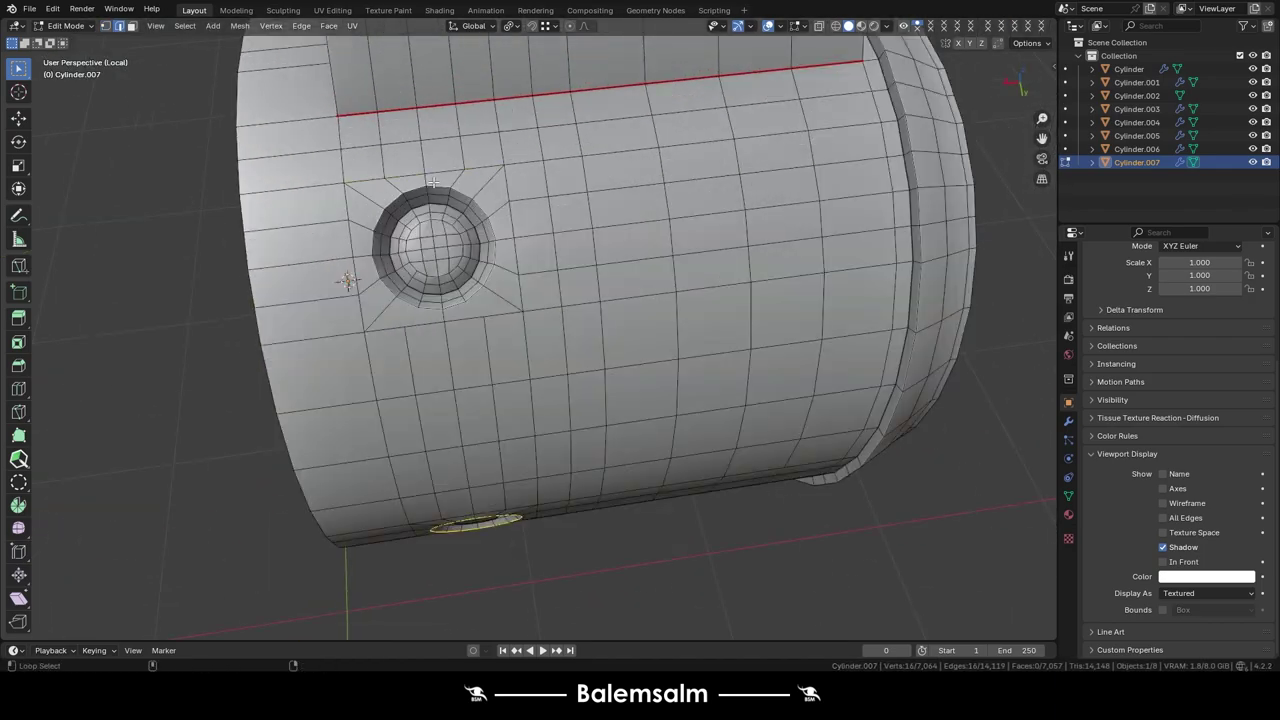
alt+click(432, 183)
scroll(465, 294, up, 4)
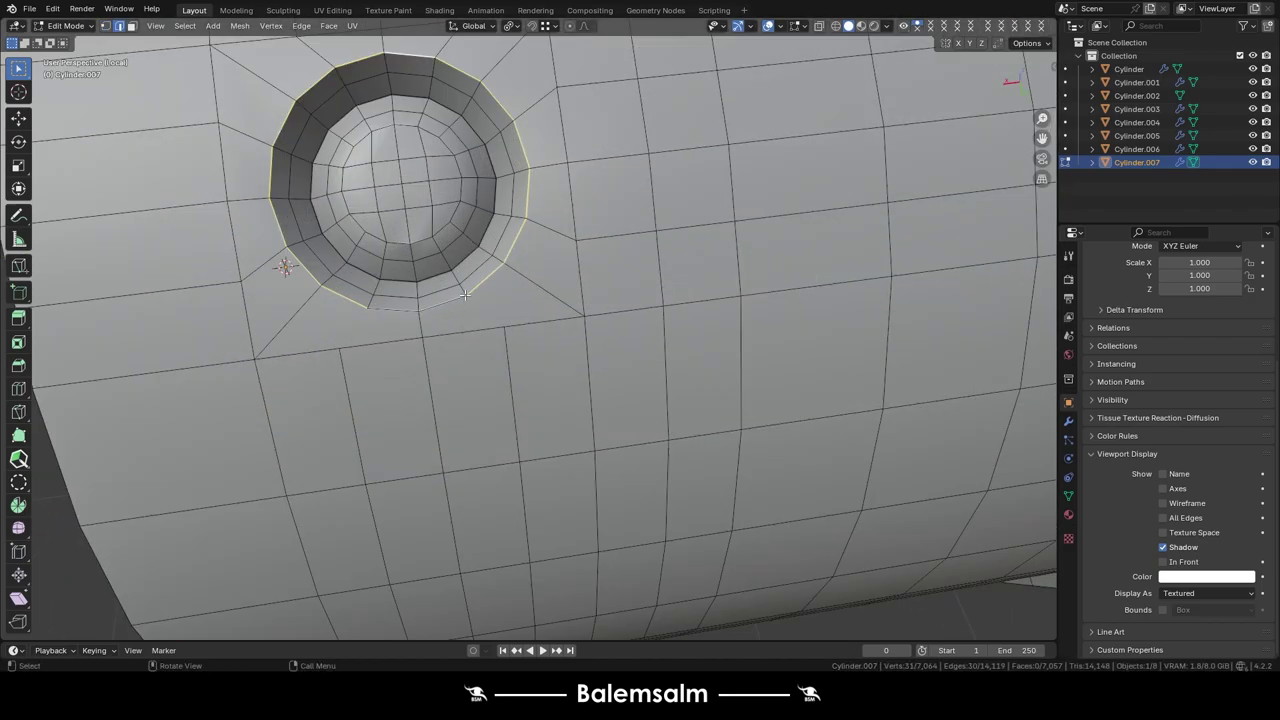
scroll(365, 317, down, 5)
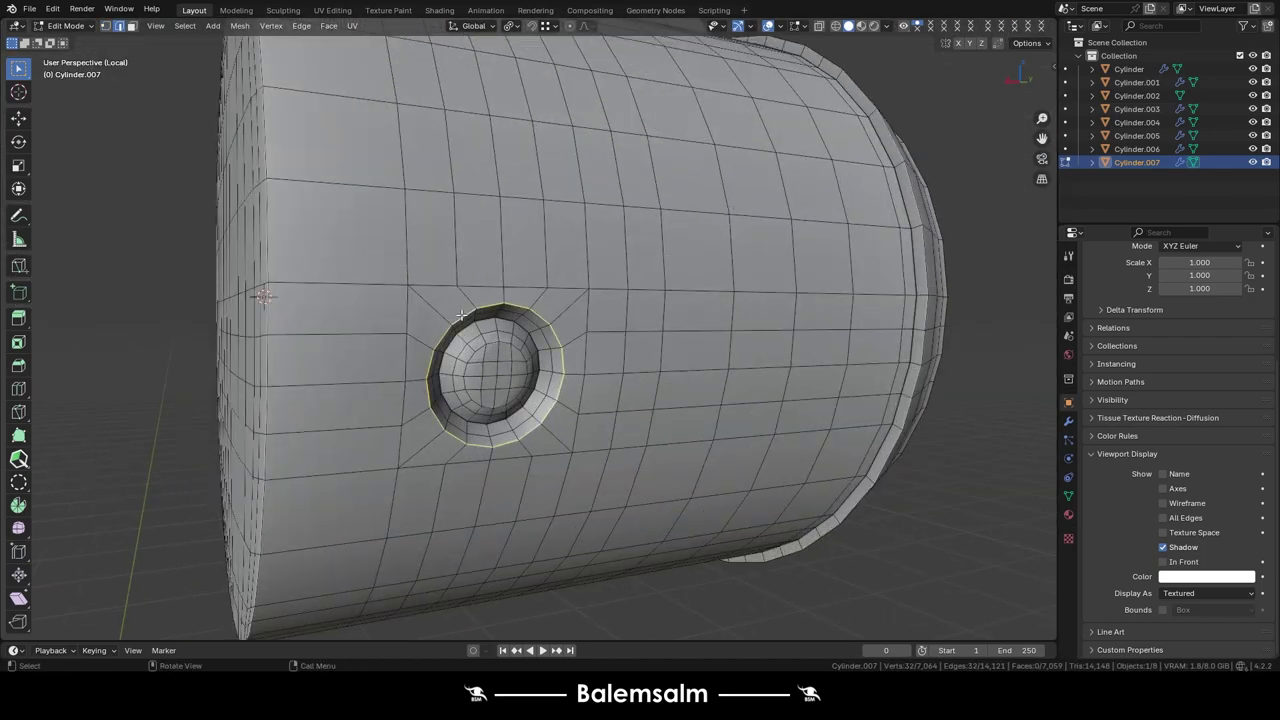
middle_drag(365, 317, 693, 220)
alt+click(318, 170)
middle_drag(318, 170, 411, 267)
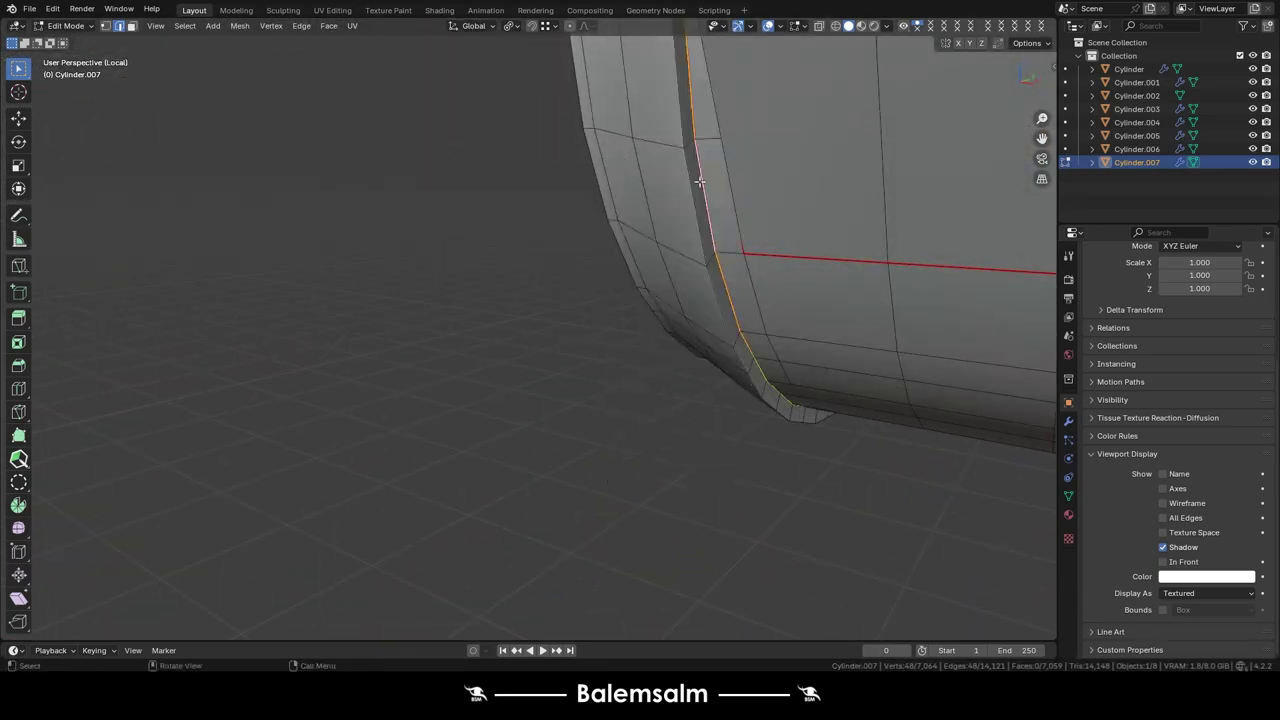
mouse_move(450, 219)
middle_down()
mouse_move(604, 201)
mouse_move(679, 131)
middle_up()
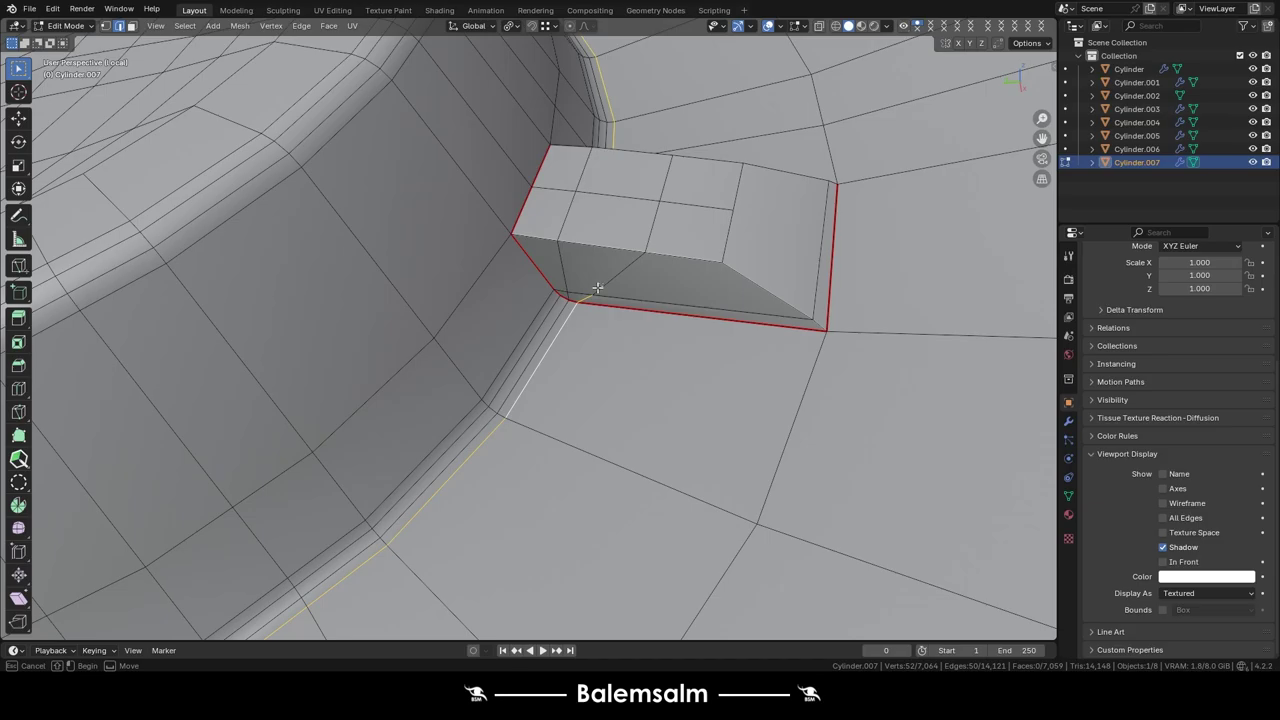
- Select the edge path and loop around the box protrusion and mark them as UV seams
key(KP_Decimal)
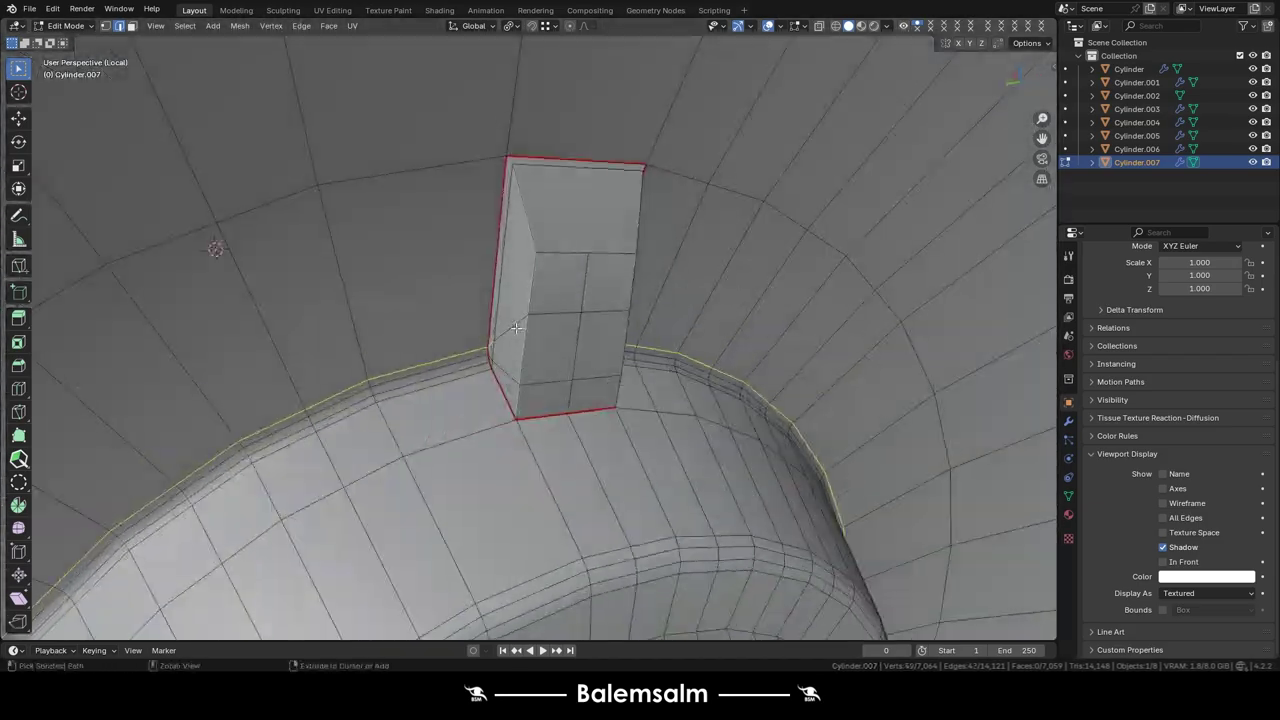
key(Escape)
mouse_move(575, 327)
middle_down()
mouse_move(657, 270)
mouse_move(934, 200)
middle_up()
ctrl+click(657, 270)
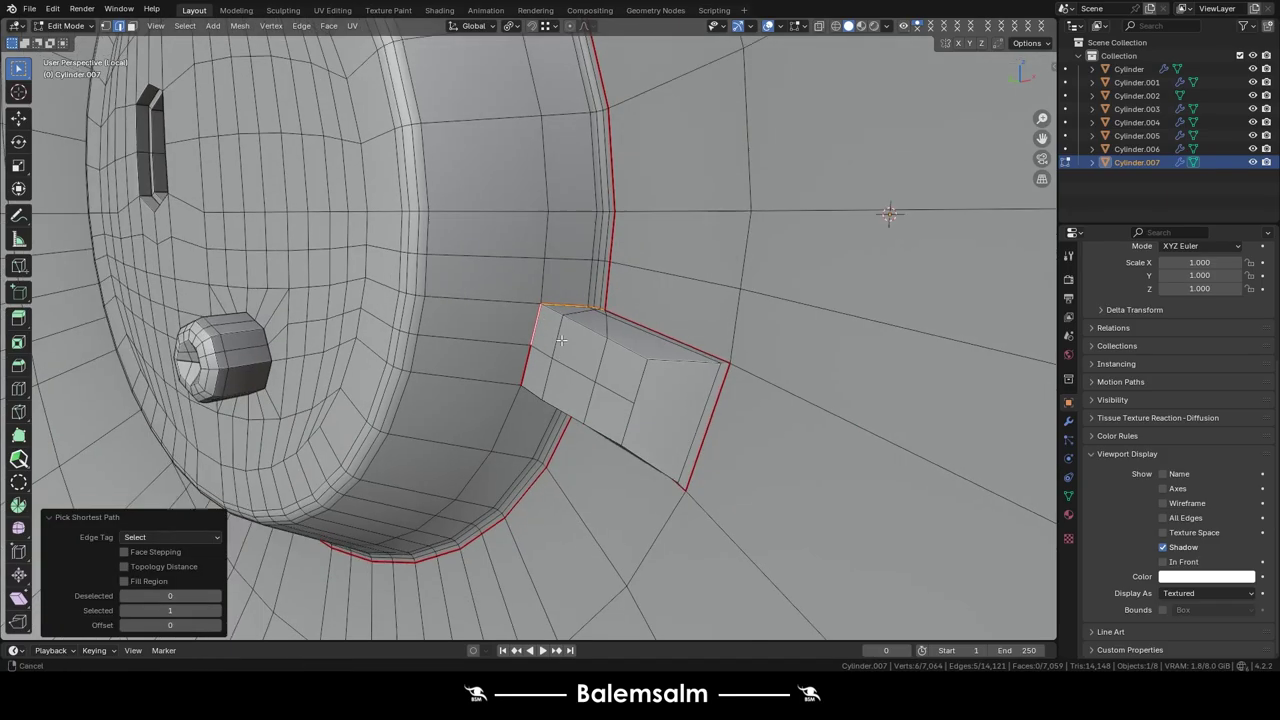
scroll(590, 288, up, 5)
scroll(590, 288, down, 5)
middle_drag(590, 288, 537, 73)
alt+click(537, 73)
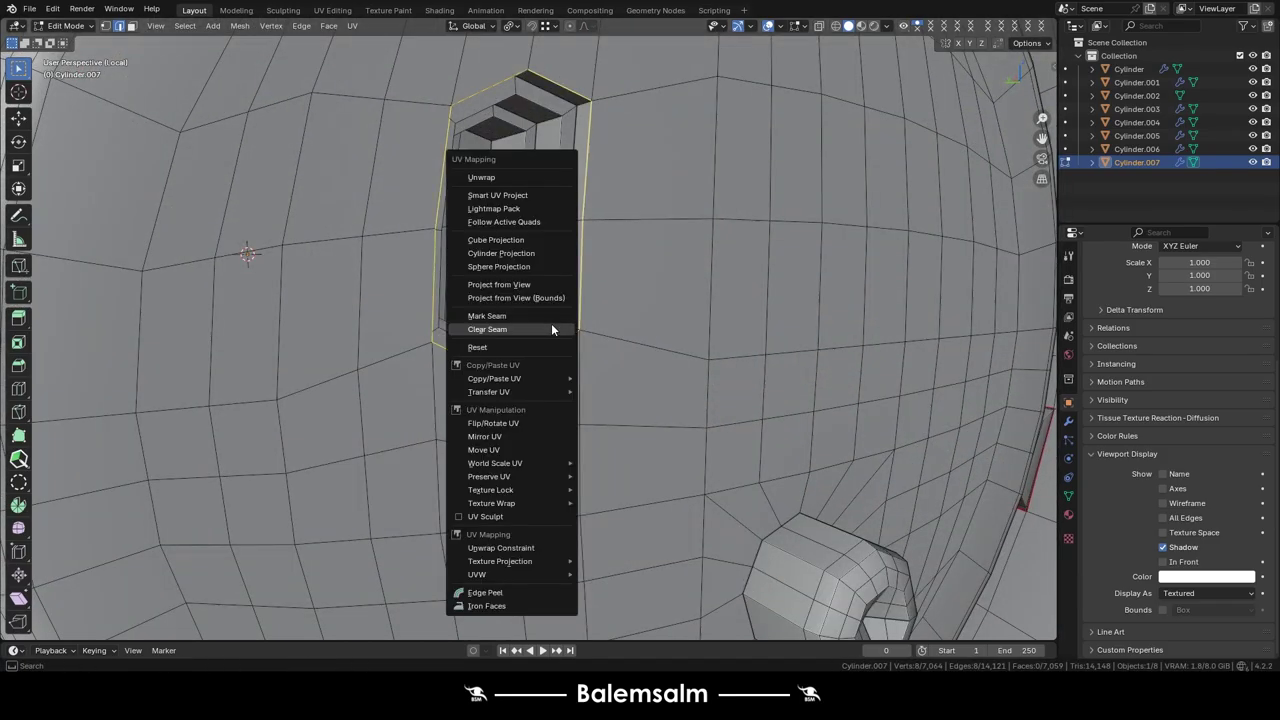
click(551, 326)
- Select the edge loop along the recess rim, then return to Object Mode
mouse_move(551, 326)
middle_down()
mouse_move(683, 215)
mouse_move(600, 250)
middle_up()
scroll(600, 250, down, 5)
scroll(434, 223, up, 8)
mouse_move(434, 223)
middle_down()
mouse_move(541, 341)
mouse_move(400, 250)
middle_up()
scroll(400, 250, down, 5)
scroll(334, 163, up, 6)
middle_drag(334, 163, 249, 251)
alt+shift+click(218, 295)
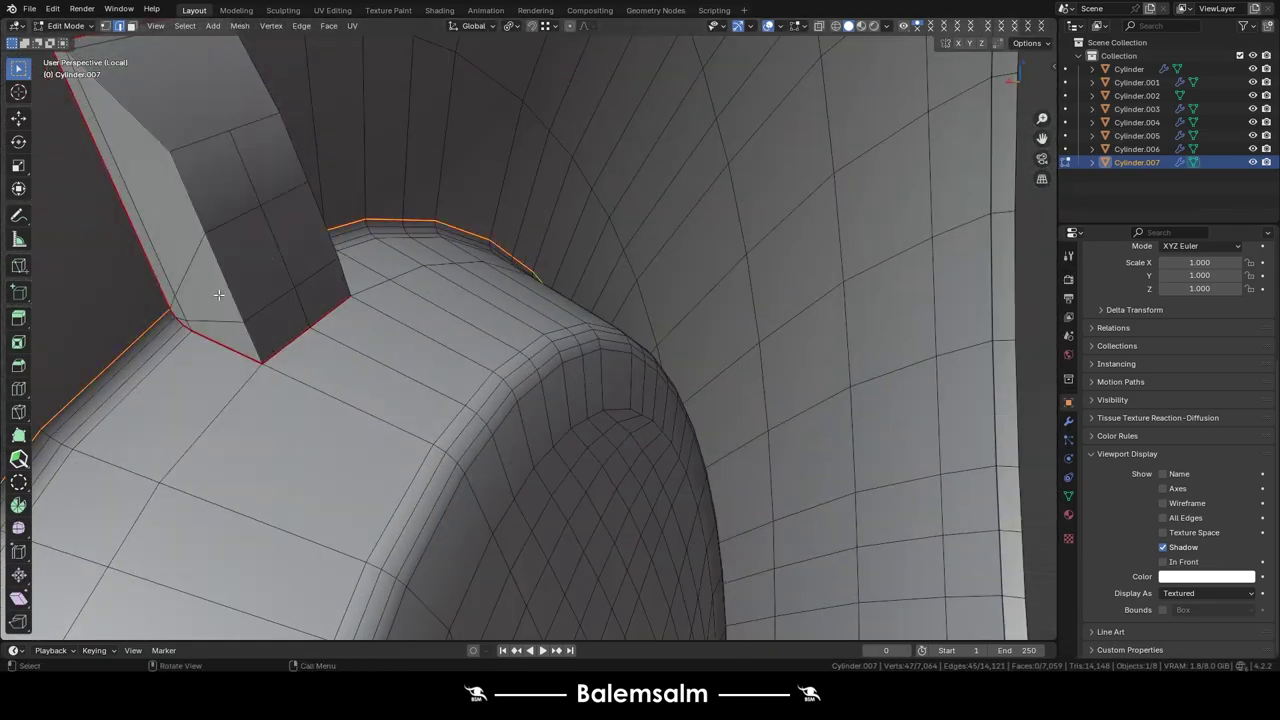
scroll(340, 291, down, 5)
mouse_move(340, 291)
middle_down()
mouse_move(450, 250)
mouse_move(603, 260)
middle_up()
scroll(551, 197, up, 5)
scroll(508, 228, up, 3)
scroll(508, 228, down, 5)
scroll(603, 260, up, 5)
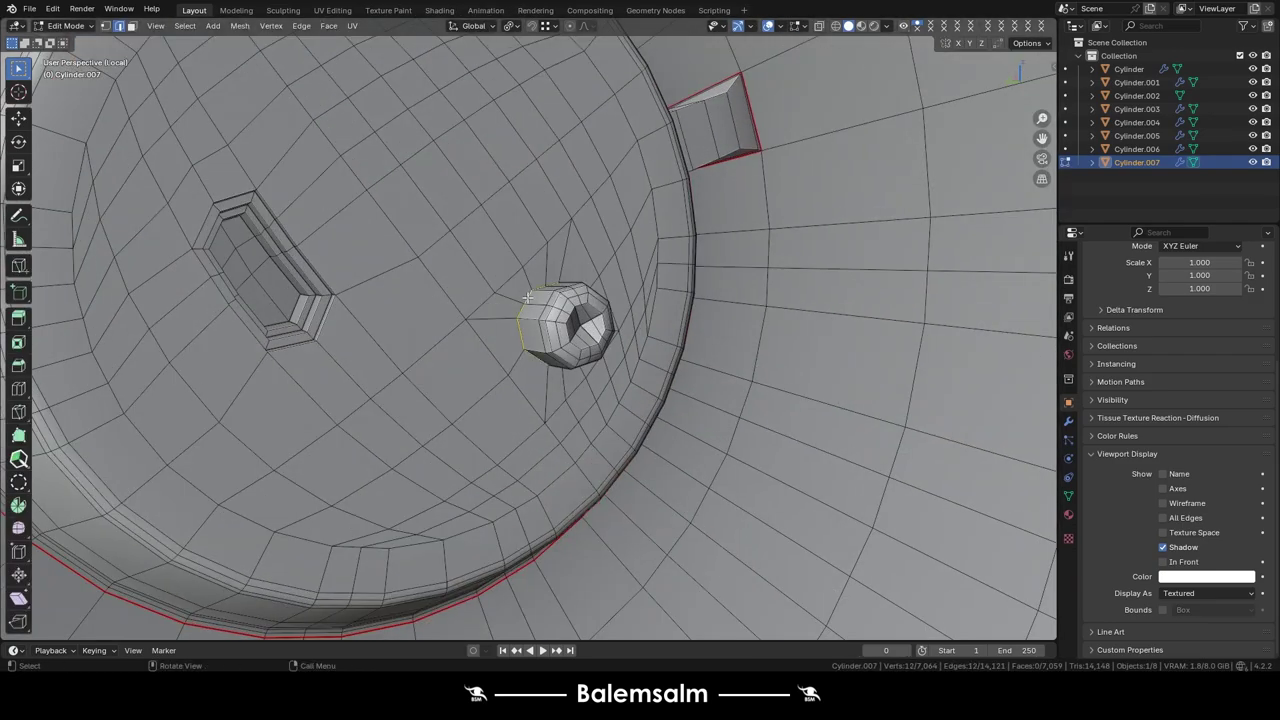
scroll(106, 118, up, 2)
scroll(89, 254, down, 5)
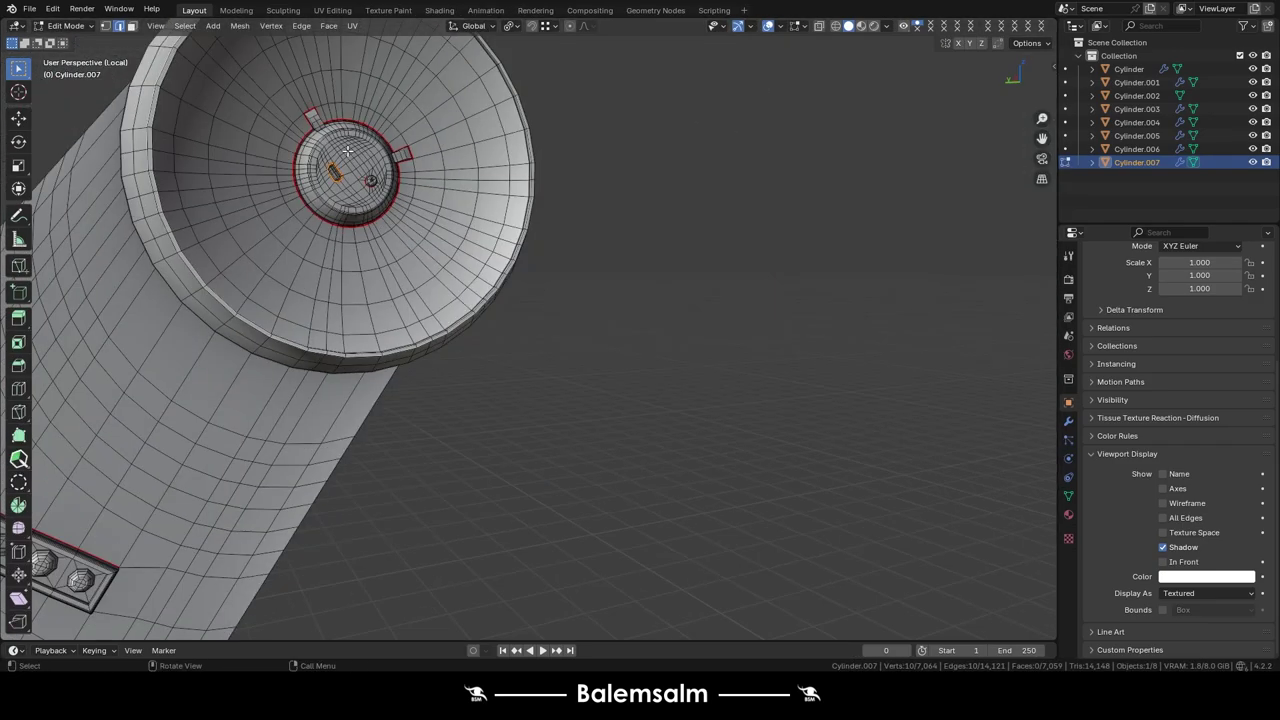
scroll(300, 200, down, 4)
key(Tab)
mouse_move(514, 180)
middle_down()
mouse_move(496, 110)
mouse_move(423, 189)
middle_up()
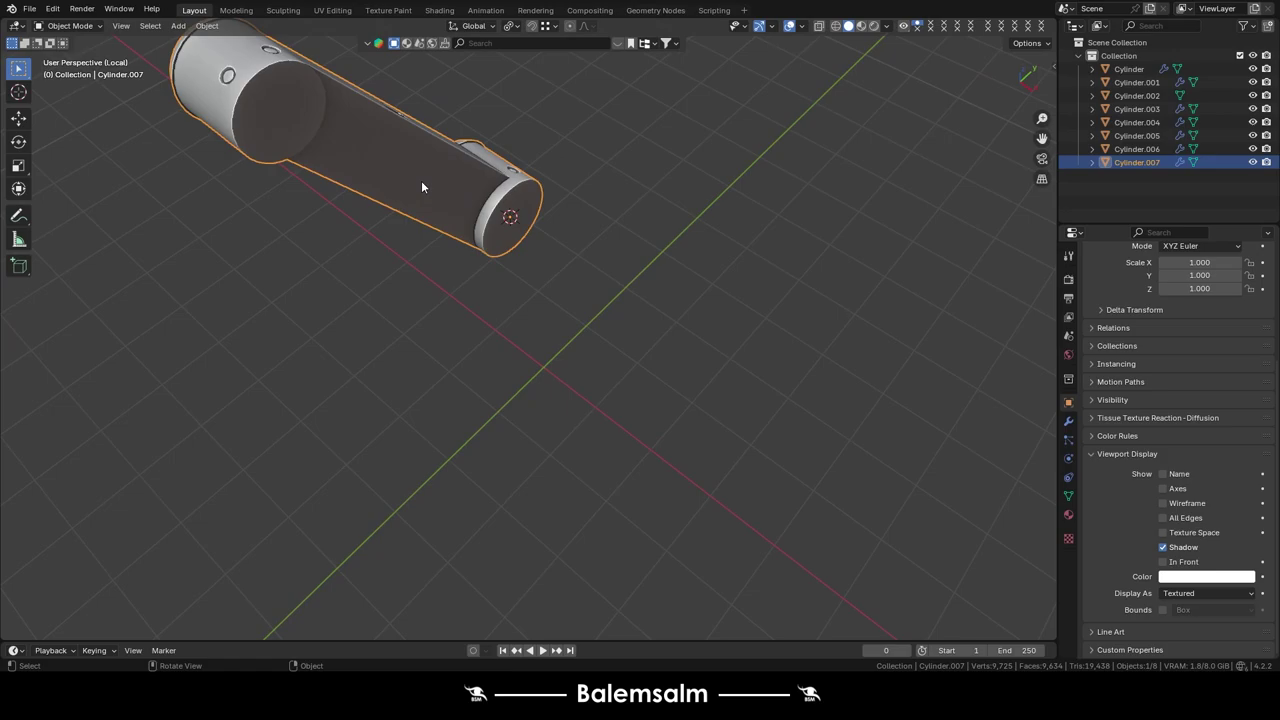
- In Edit Mode, inset the selected faces on the arm's flat side to form the panel frame
key(Tab)
scroll(494, 189, up, 5)
scroll(537, 294, up, 3)
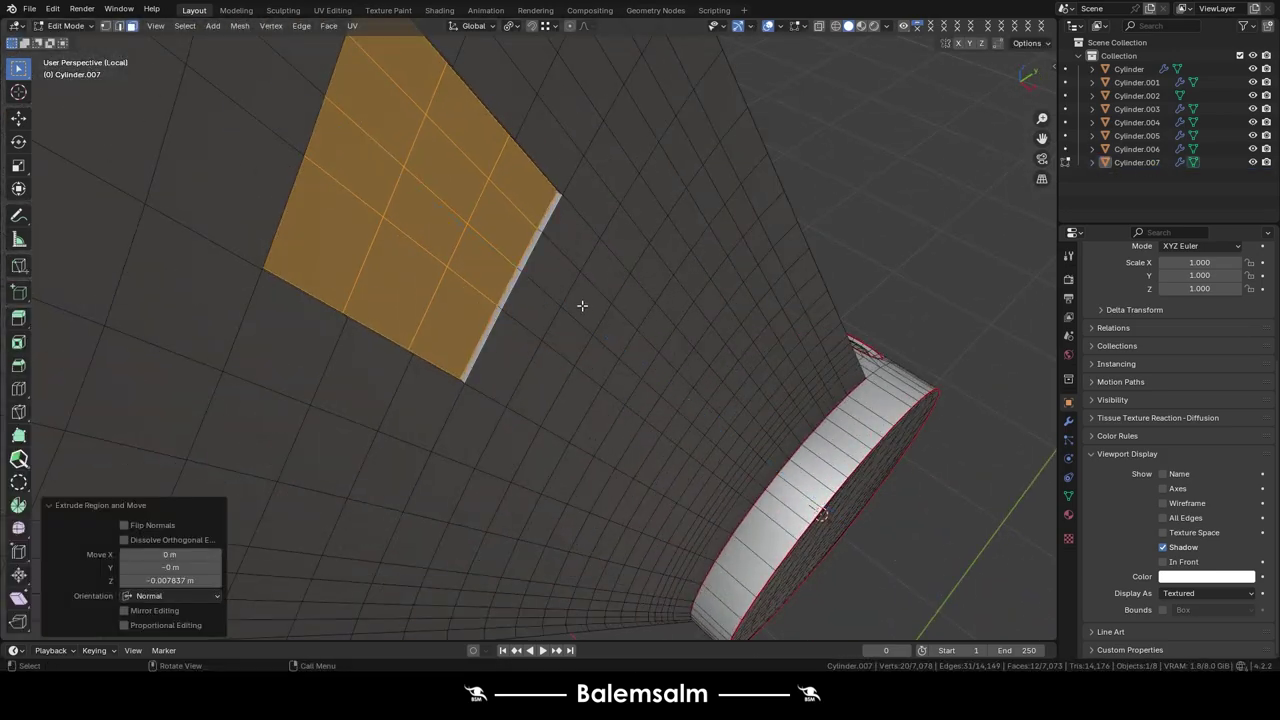
middle_drag(582, 305, 318, 160)
key(ctrl+shift+z)
click(497, 287)
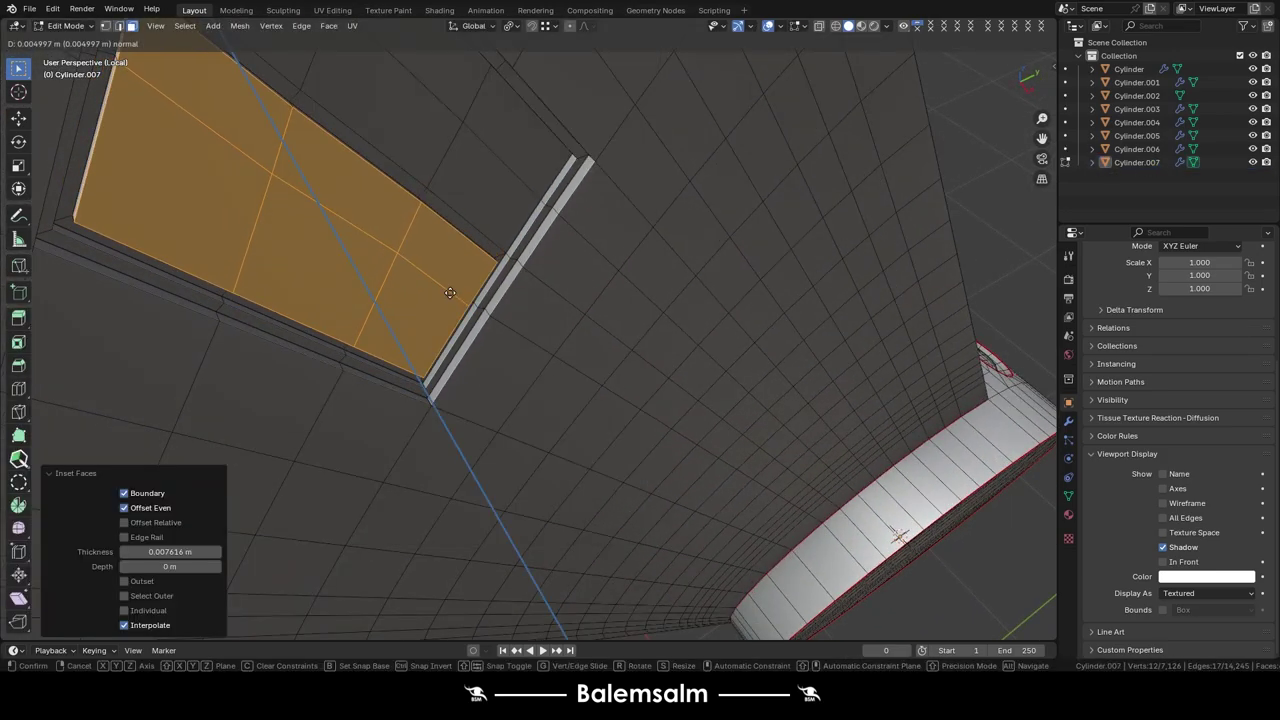
- Select the panel frame loops and add a dividing loop cut across the panel
alt+click(108, 158)
scroll(540, 245, down, 3)
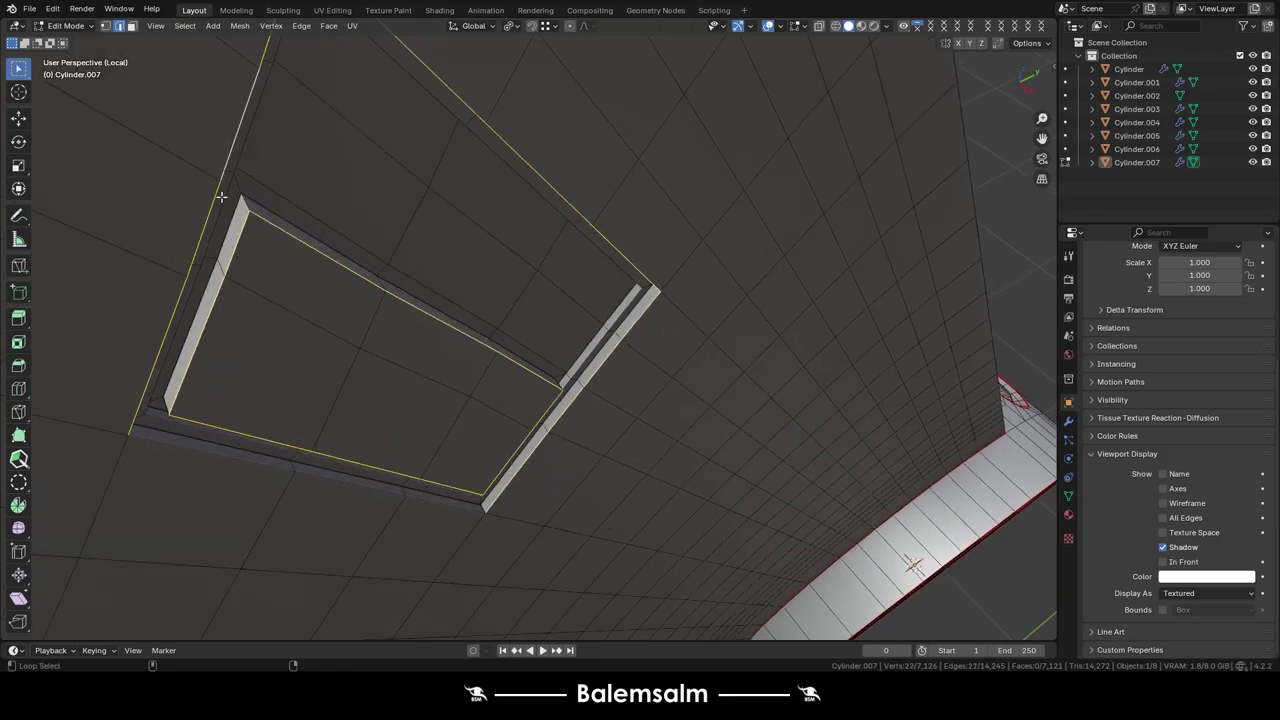
scroll(523, 314, up, 5)
key(ctrl+shift+z)
alt+click(562, 314)
scroll(401, 142, down, 3)
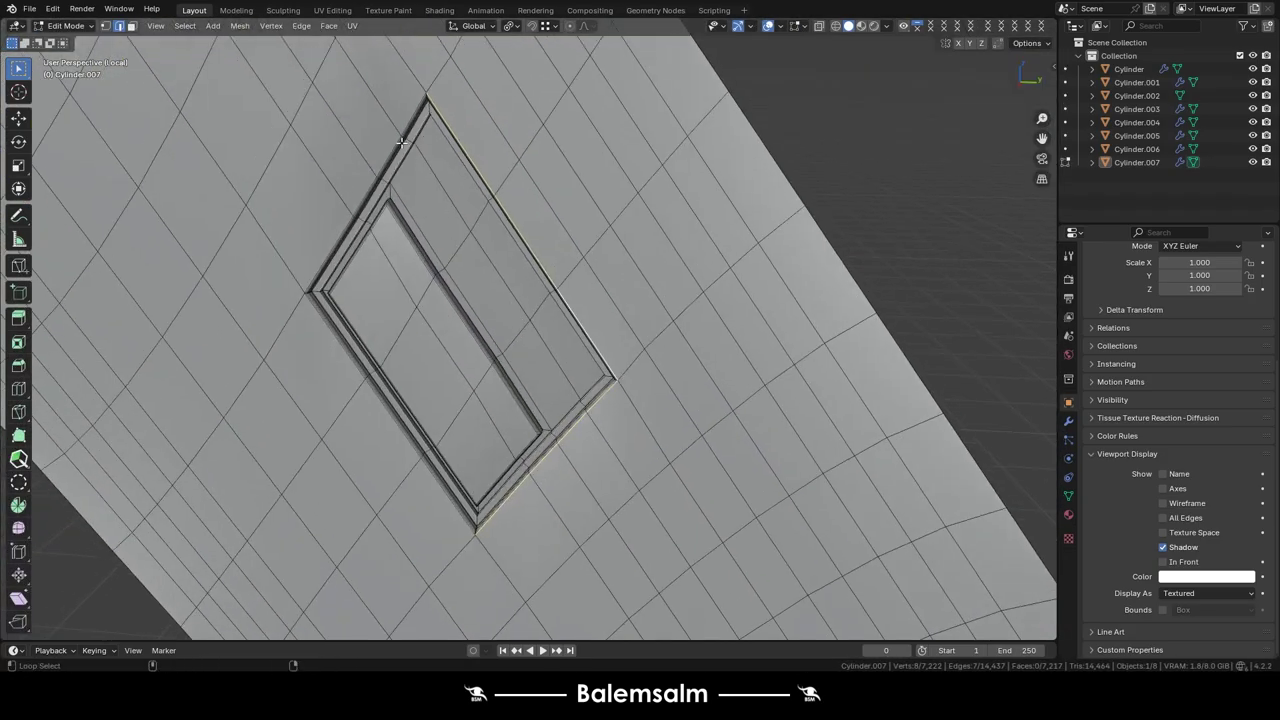
scroll(322, 340, up, 5)
click(443, 257)
ctrl+click(443, 257)
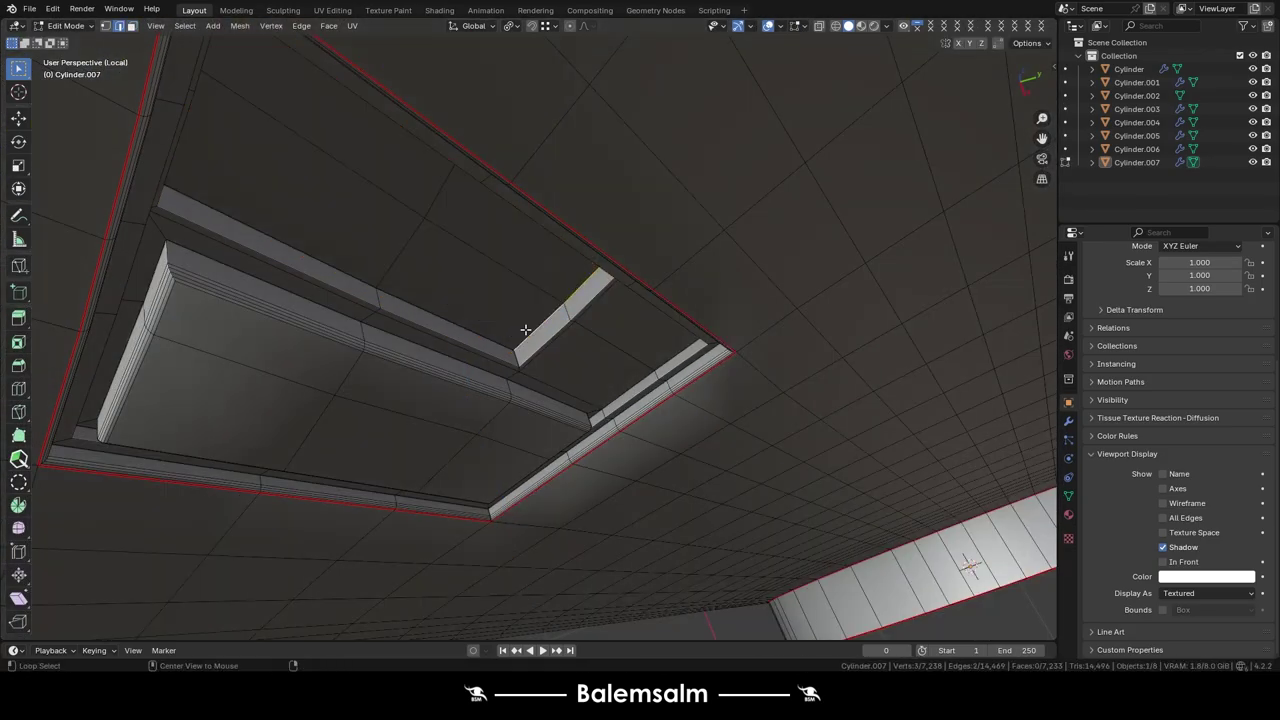
key(ctrl+r)
click(443, 196)
- Return to Object Mode and bring the cylinder end into close-up view
key(Tab)
scroll(466, 332, down, 5)
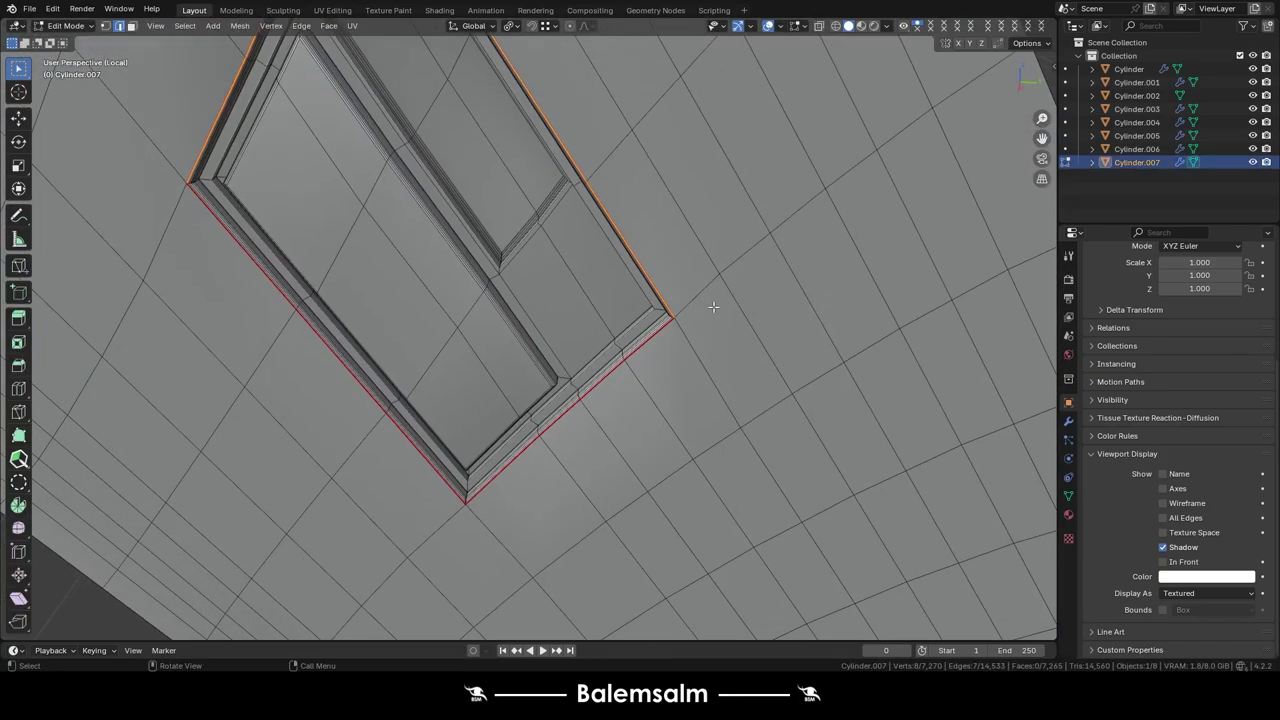
right_click(370, 182)
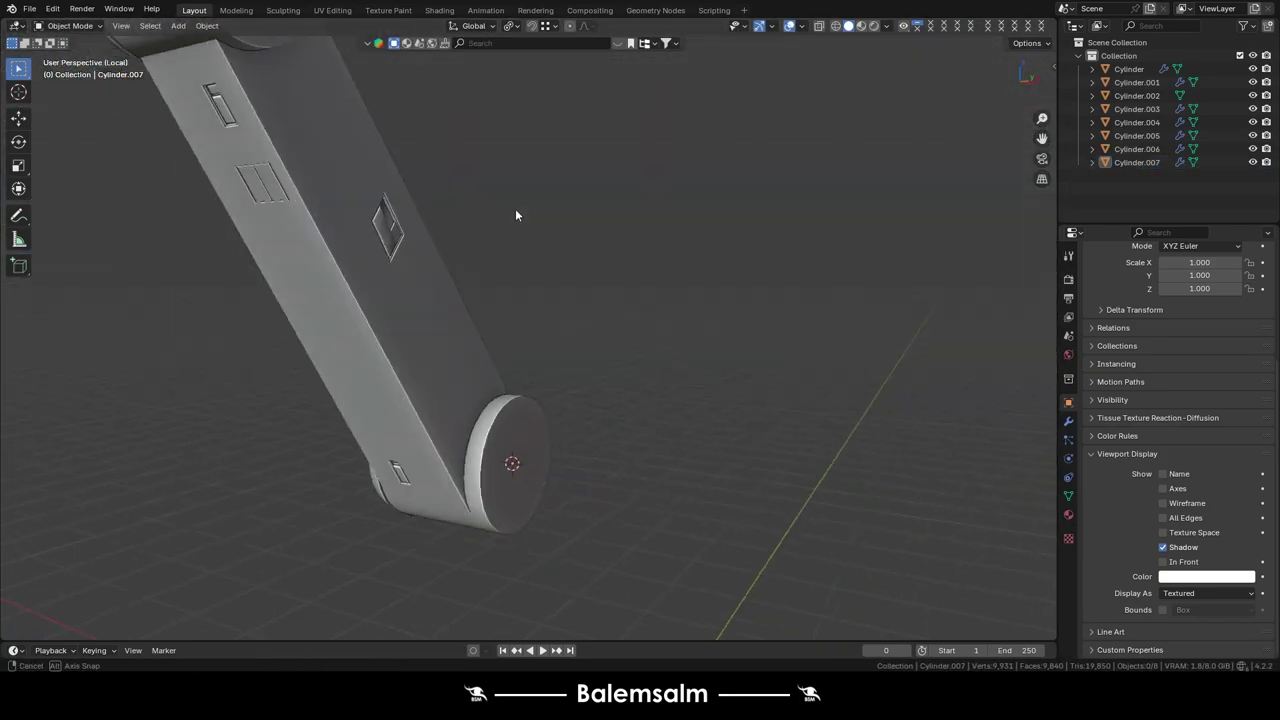
click(1067, 424)
middle_drag(760, 300, 659, 195)
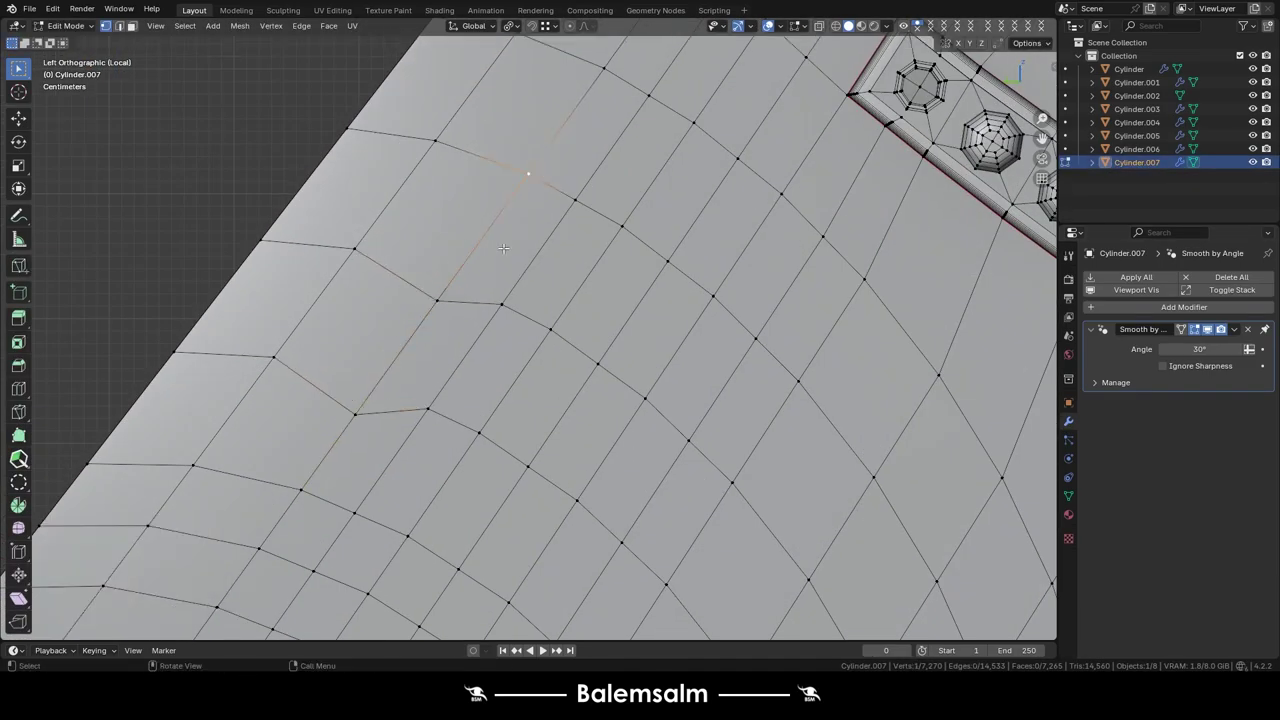
middle_drag(382, 325, 469, 300)
key(e)
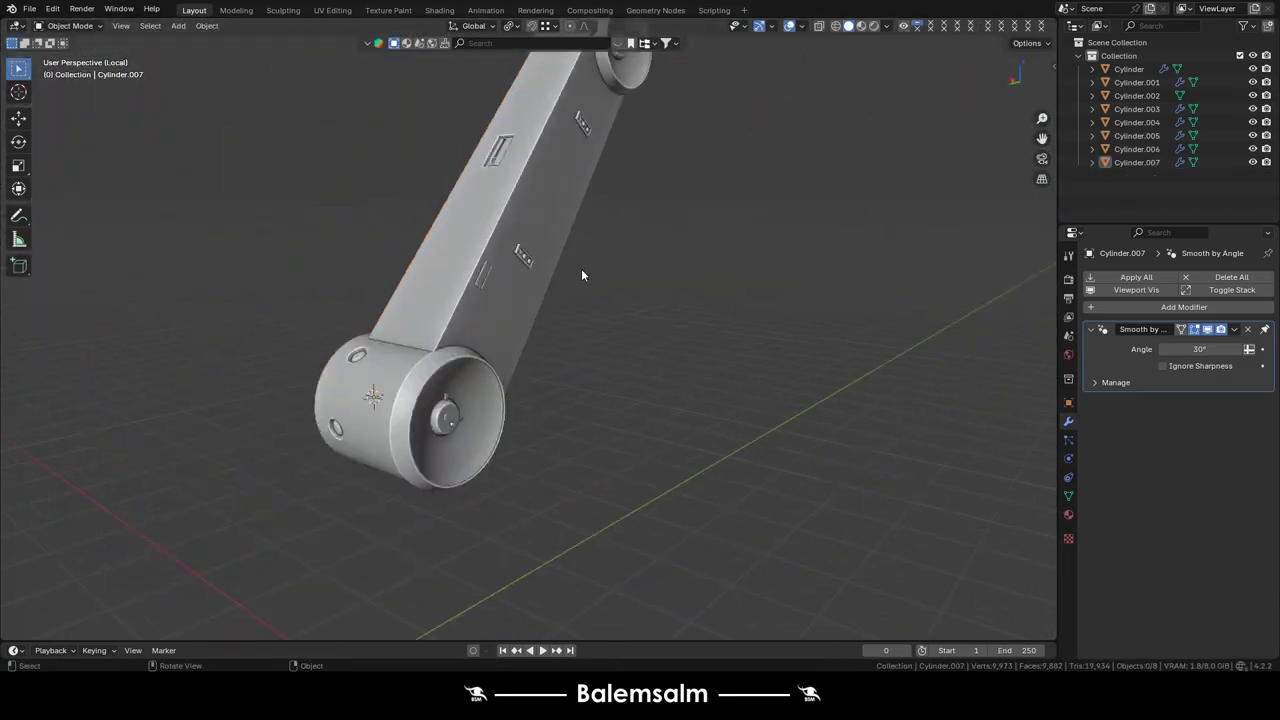
mouse_move(581, 268)
middle_down()
mouse_move(622, 210)
mouse_move(453, 284)
mouse_move(540, 241)
mouse_move(489, 252)
mouse_move(470, 303)
middle_up()
- In Edit Mode, inset and extrude a face on the end-cap rim into a small pocket
key(Tab)
mouse_move(417, 263)
middle_down()
mouse_move(545, 187)
mouse_move(597, 271)
middle_up()
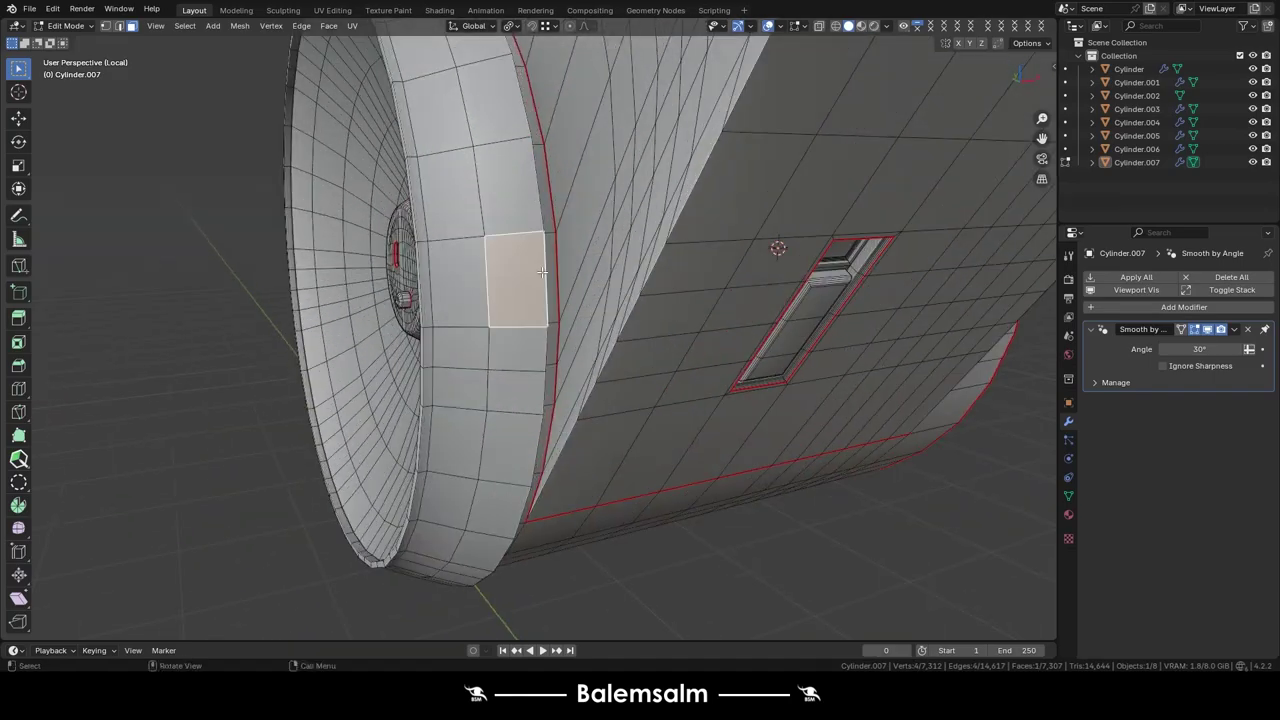
scroll(597, 271, up, 3)
key(e)
click(529, 294)
mouse_move(529, 294)
middle_down()
mouse_move(584, 297)
mouse_move(553, 158)
mouse_move(487, 174)
mouse_move(400, 300)
middle_up()
key(i)
click(584, 297)
scroll(584, 297, down, 3)
scroll(650, 310, up, 3)
key(e)
click(566, 294)
- Switch to face select and pick the face on the arm for the new panel
key(2)
scroll(487, 174, down, 5)
scroll(400, 300, up, 4)
key(3)
click(360, 278)
scroll(316, 341, down, 6)
scroll(316, 341, up, 5)
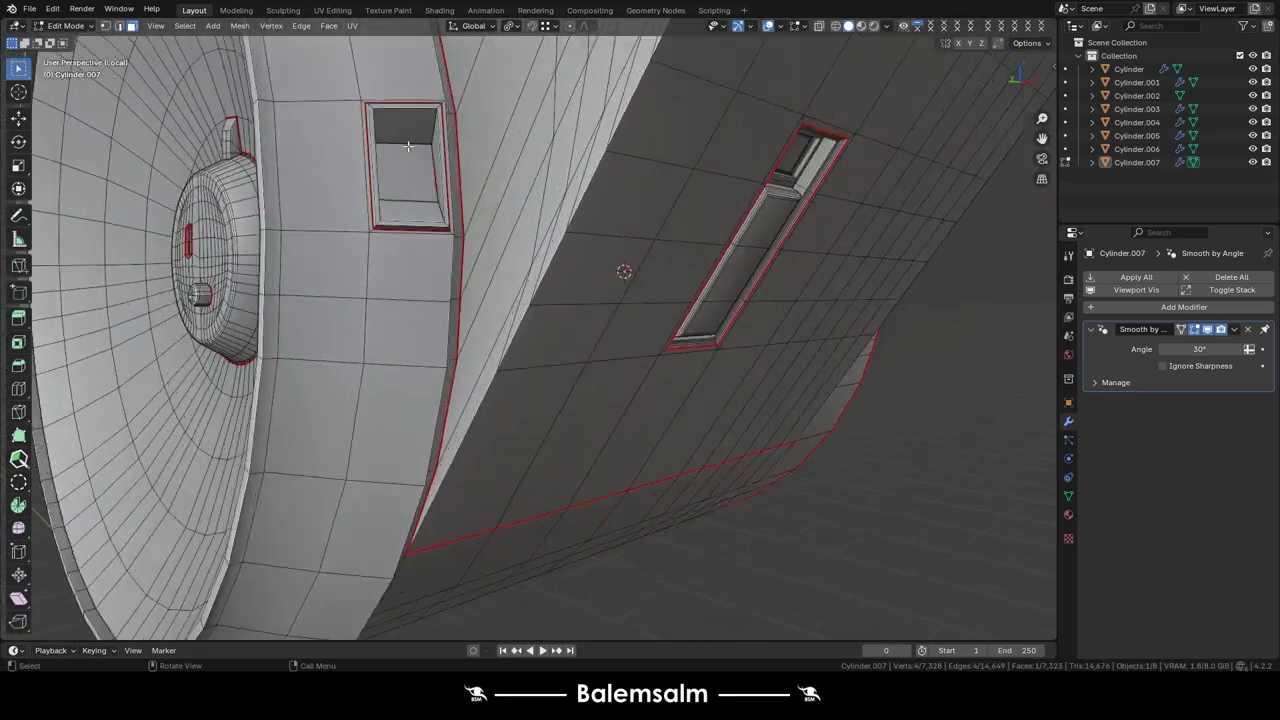
scroll(623, 271, down, 5)
scroll(514, 143, up, 4)
click(514, 143)
scroll(514, 143, up, 5)
- Inset the picked face and sink it into a recess, then return to Object Mode
key(i)
click(752, 262)
middle_drag(752, 262, 522, 253)
key(e)
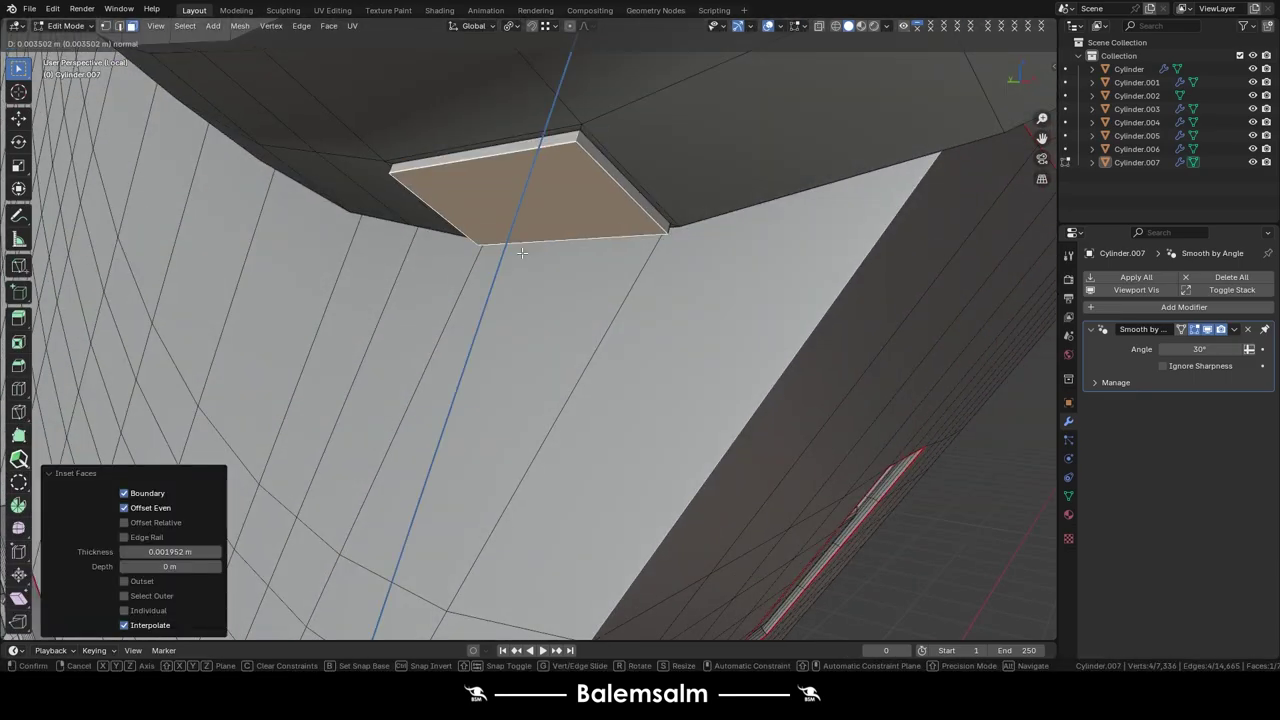
click(600, 248)
mouse_move(600, 248)
middle_down()
mouse_move(643, 229)
mouse_move(577, 243)
middle_up()
scroll(558, 200, down, 5)
scroll(491, 95, up, 5)
key(Tab)
scroll(644, 235, down, 5)
- Add a Bézier curve and draw the cable path along the arm from the left side view
key(grave)
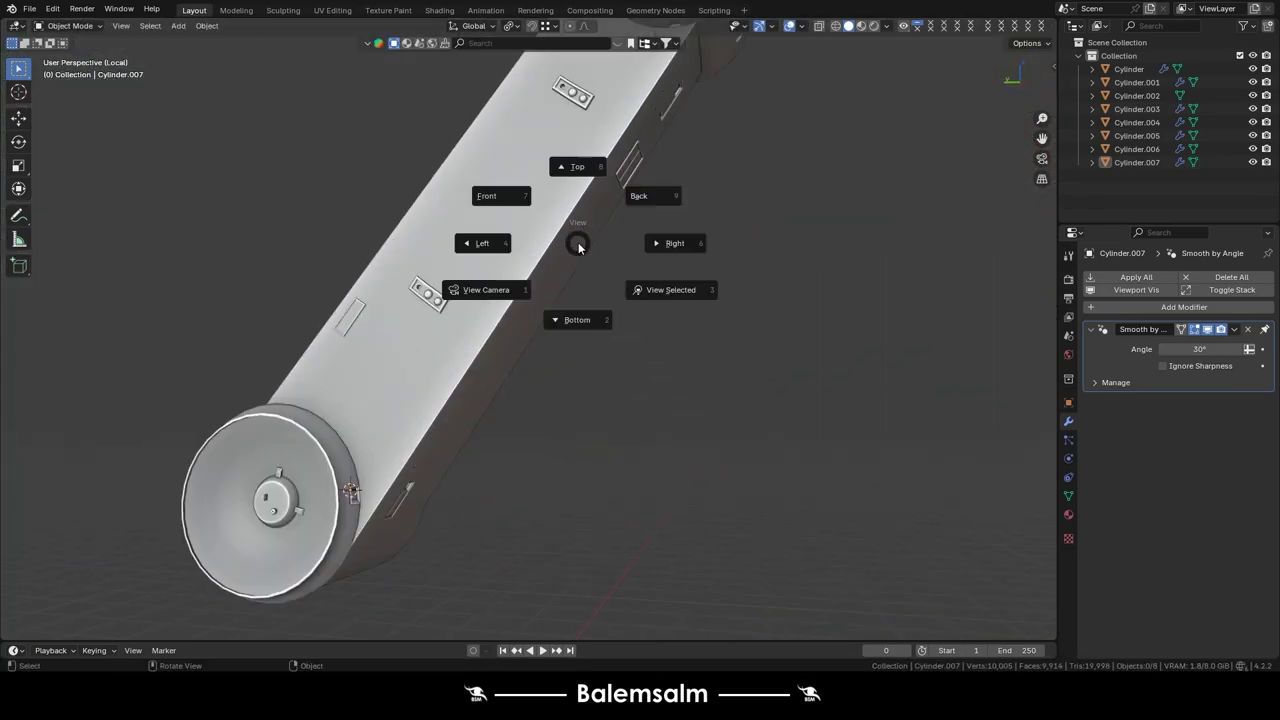
click(491, 323)
scroll(643, 209, down, 3)
scroll(642, 234, up, 5)
key(shift+a)
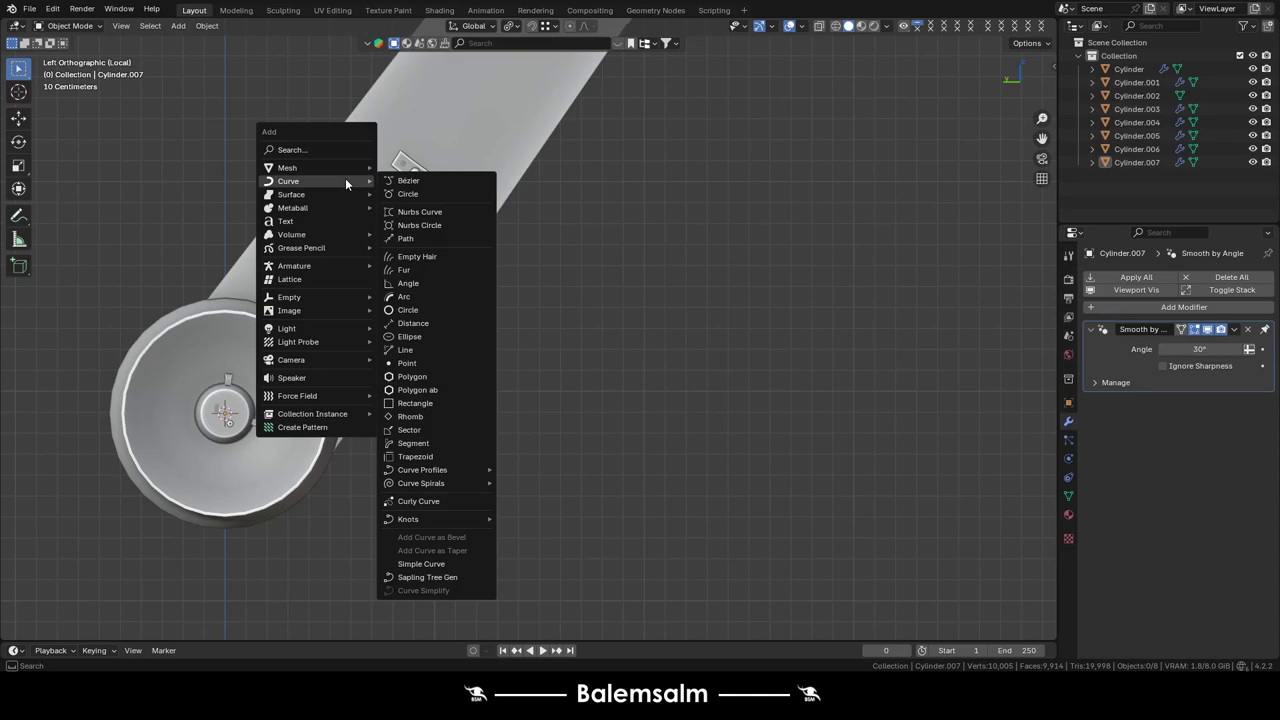
click(398, 182)
key(Tab)
scroll(229, 340, down, 3)
middle_drag(229, 340, 302, 208)
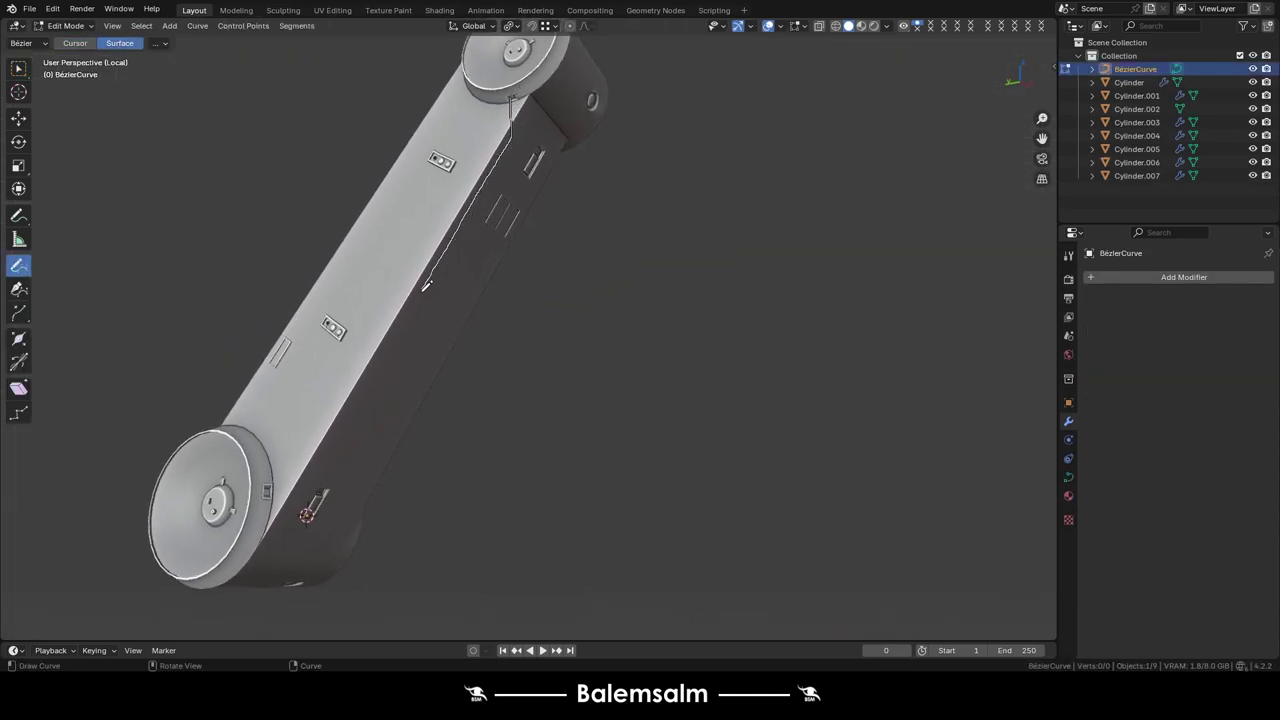
drag(282, 495, 283, 497)
scroll(300, 500, up, 8)
middle_drag(443, 543, 420, 341)
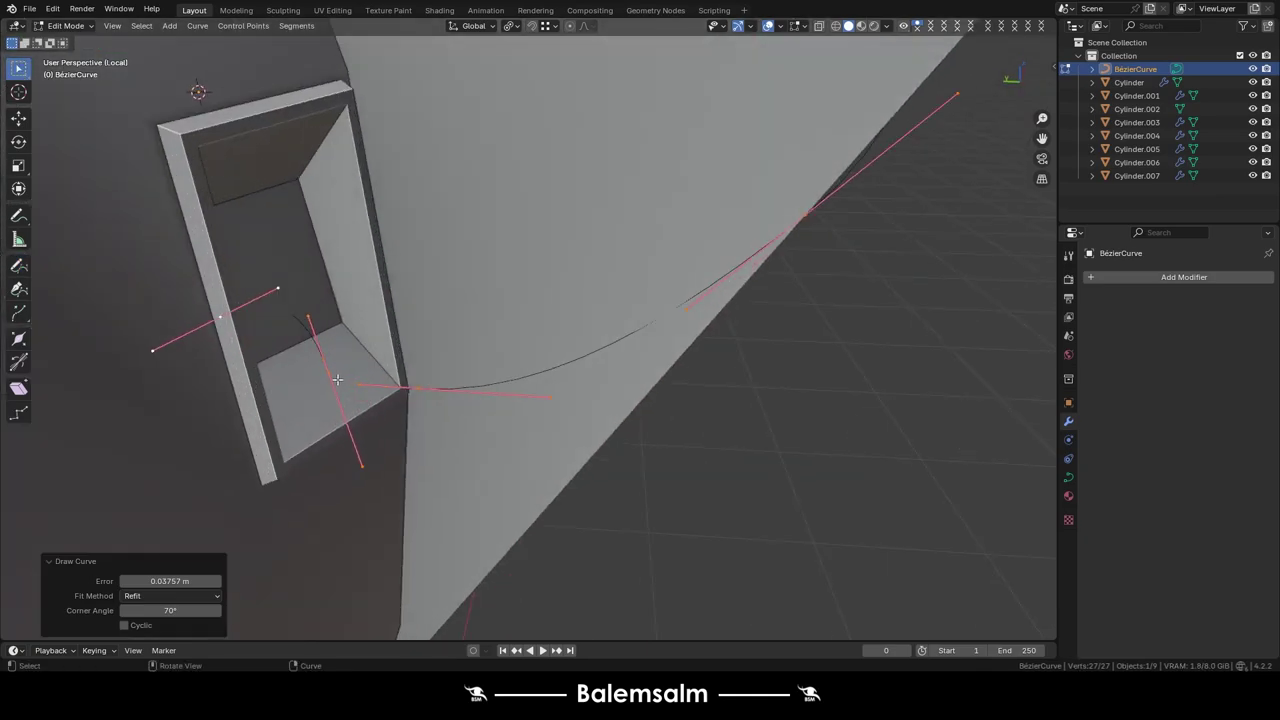
- Adjust the curve's start point and handles so the cable meets the end cap's small socket
key(g)
key(z)
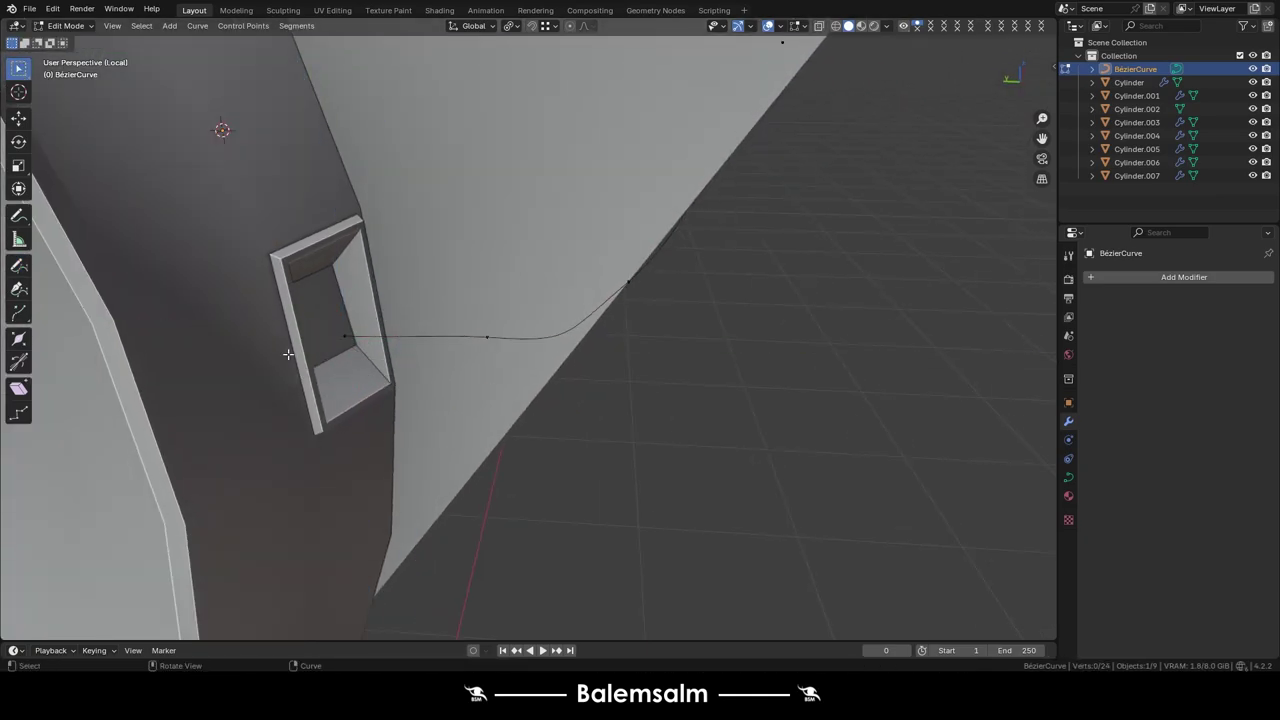
middle_drag(288, 354, 441, 289)
scroll(566, 206, down, 5)
middle_drag(423, 240, 354, 240)
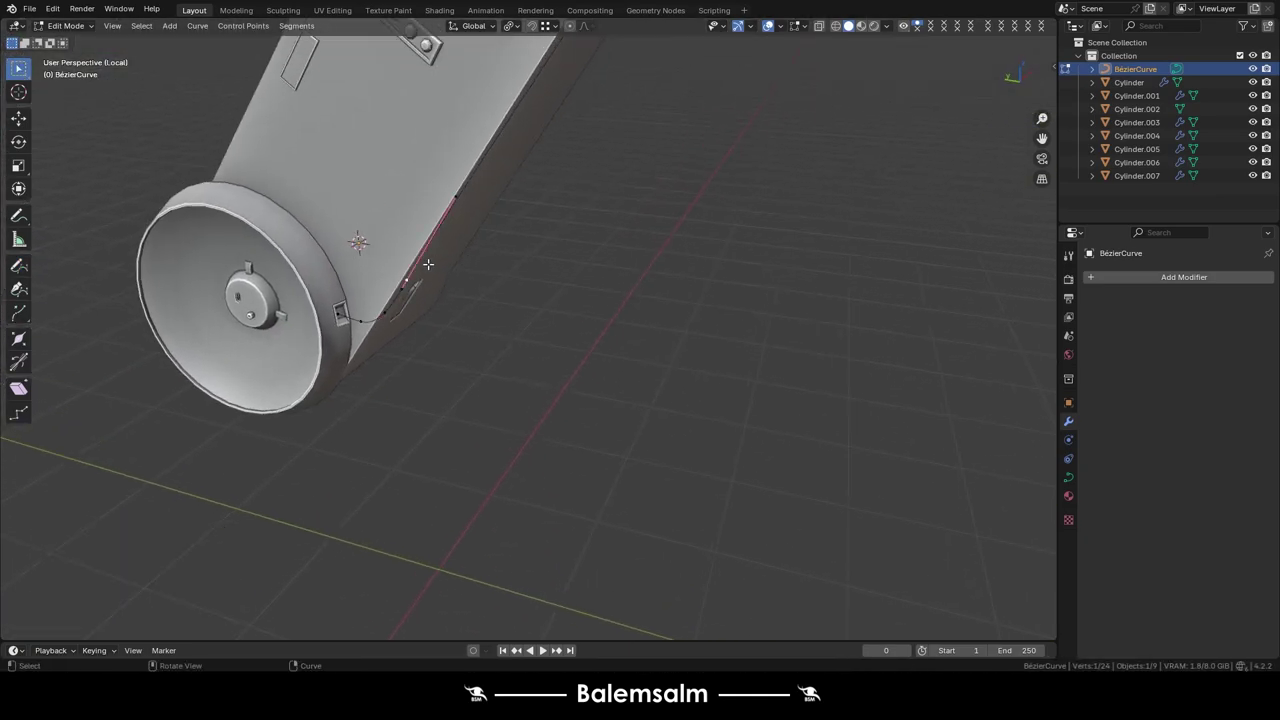
scroll(517, 260, up, 5)
click(580, 105)
key(r)
click(575, 115)
middle_drag(500, 250, 560, 300)
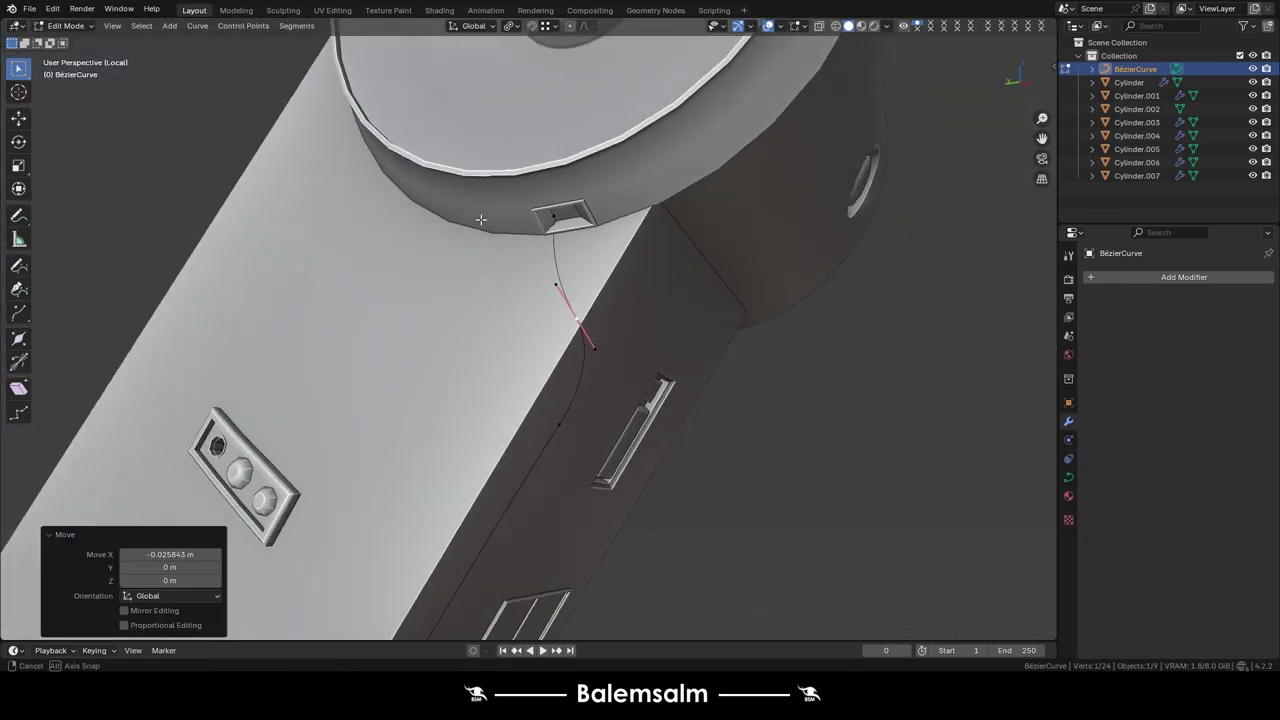
key(g)
scroll(560, 290, up, 4)
click(475, 277)
key(Tab)
- Give the curve a bevel depth of 0.02 m to make a round cable
scroll(441, 376, down, 4)
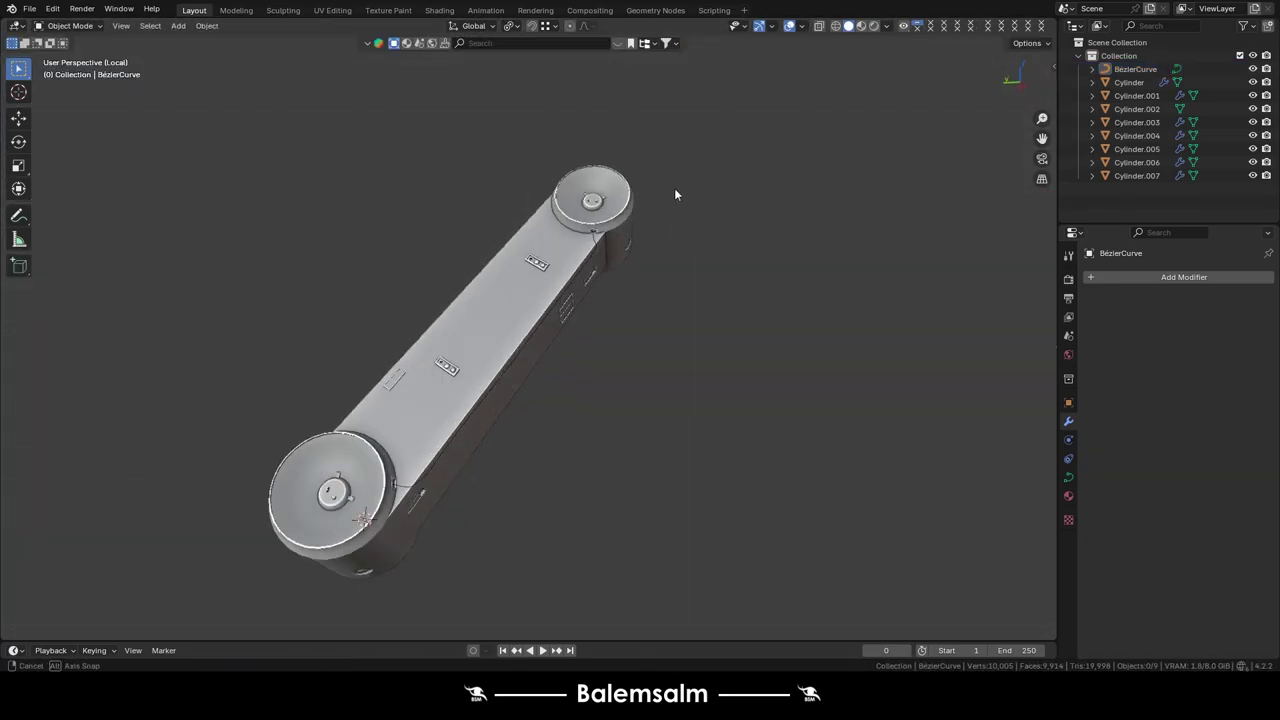
scroll(383, 286, up, 5)
click(1068, 477)
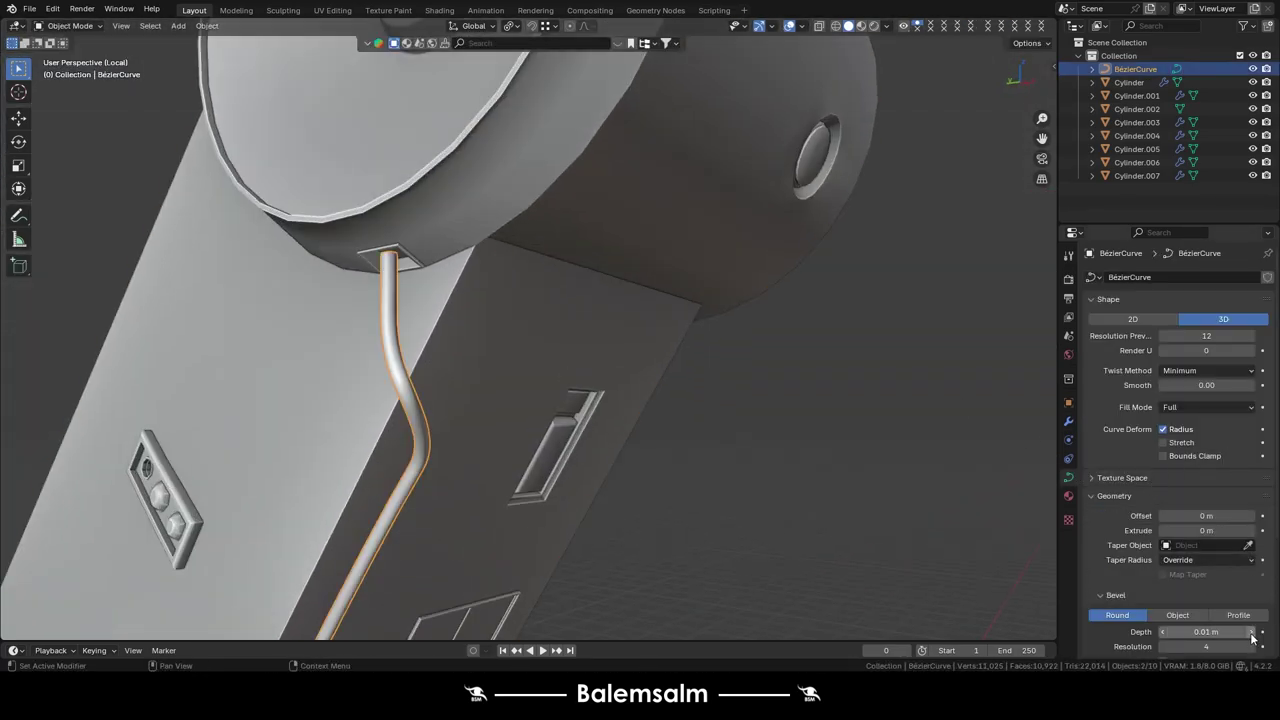
click(1252, 632)
scroll(500, 300, down, 5)
scroll(500, 200, up, 6)
- In left side view, move a cable point to bend the cable along the arm
key(Tab)
key(grave)
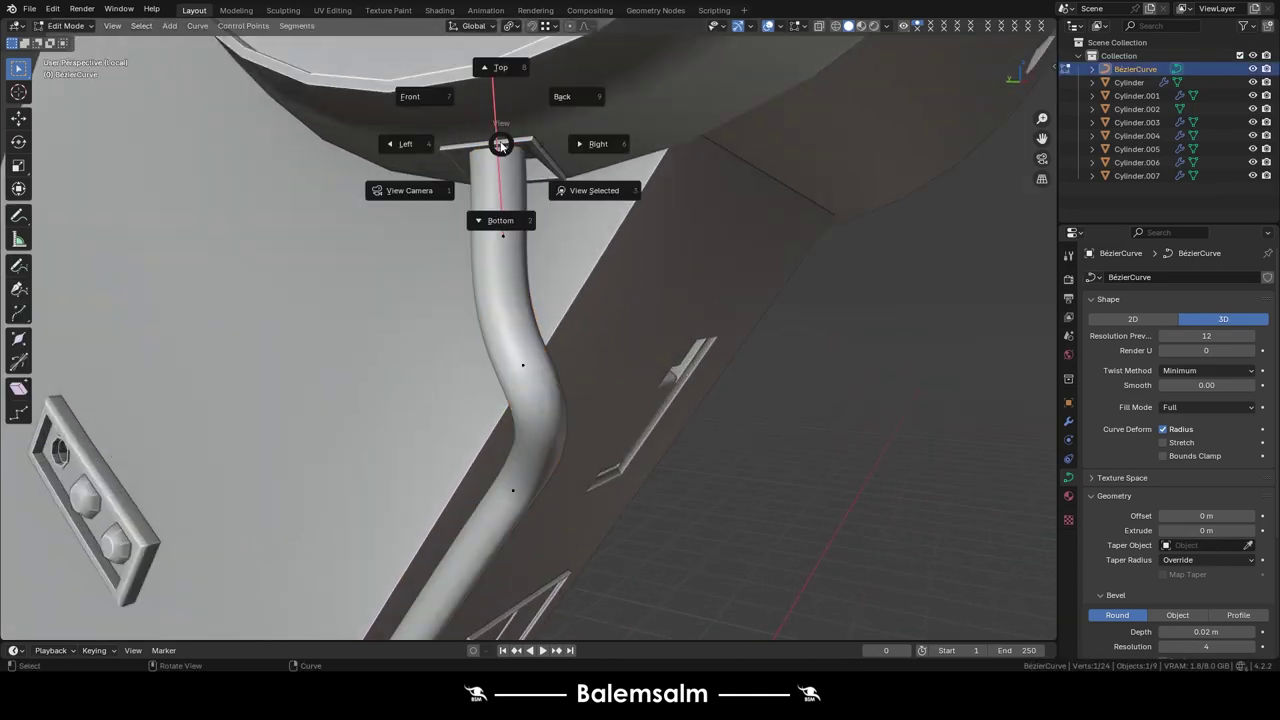
key(4)
key(g)
scroll(537, 348, down, 4)
scroll(400, 330, down, 2)
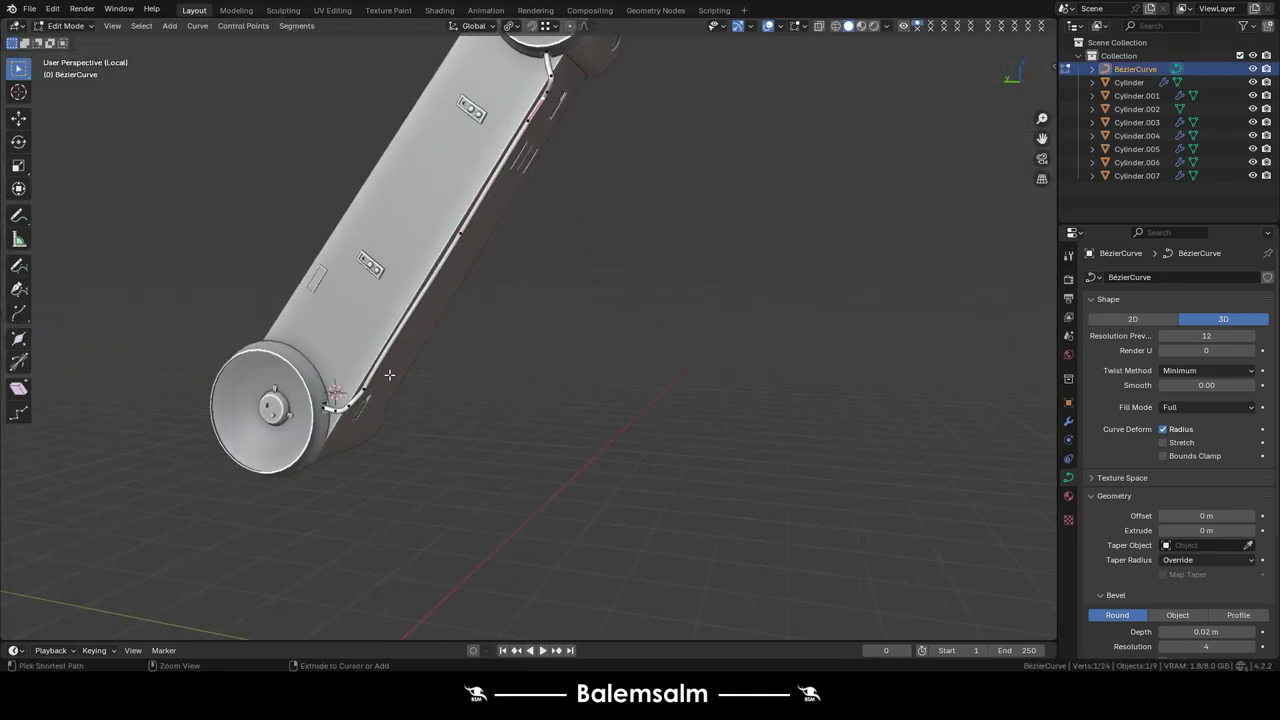
scroll(440, 220, up, 5)
scroll(537, 220, up, 3)
drag(497, 143, 559, 73)
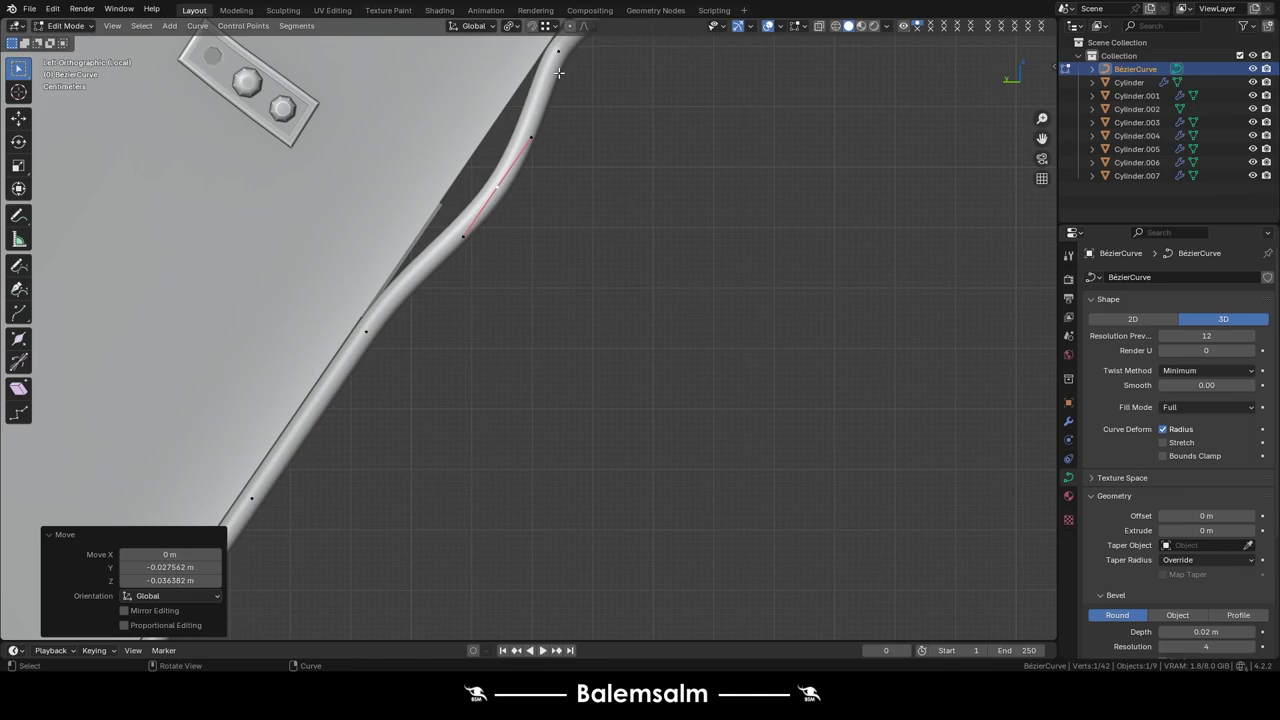
scroll(370, 345, down, 2)
click(370, 345)
scroll(469, 183, up, 3)
- Try shifting the cable point along the Y axis, then inspect the whole arm
scroll(408, 234, down, 3)
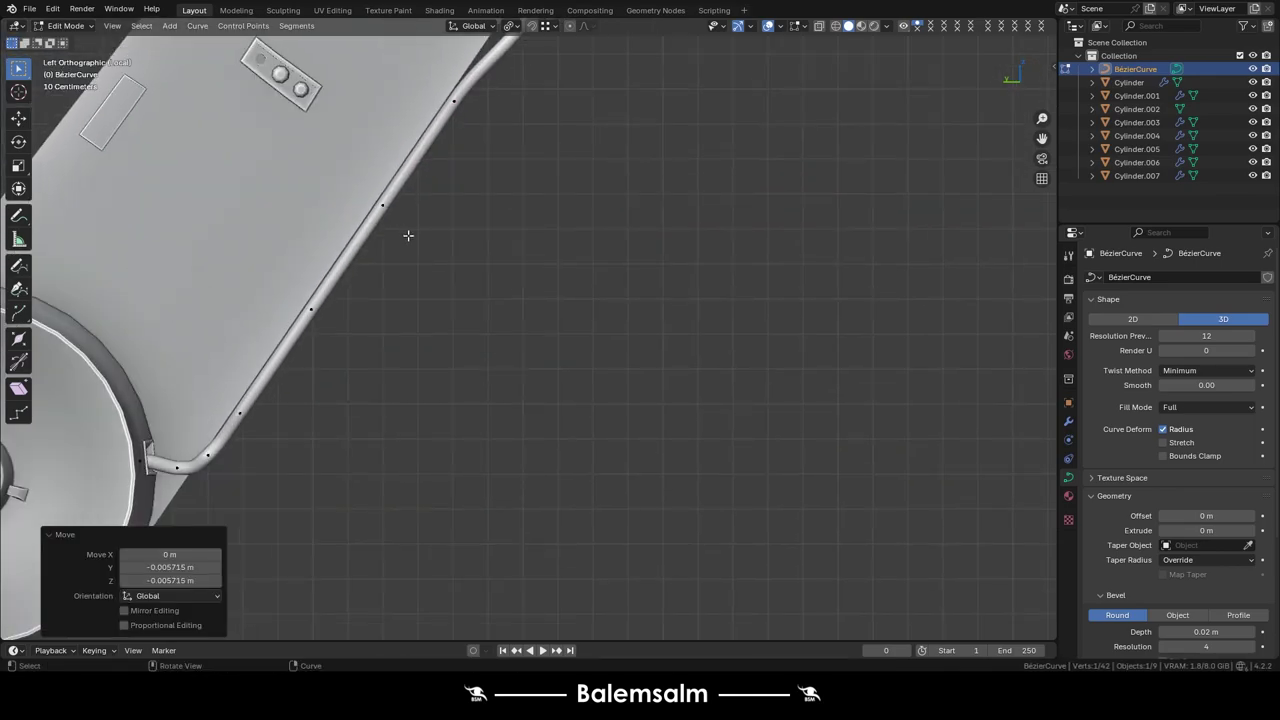
scroll(314, 317, up, 2)
scroll(312, 320, down, 3)
scroll(306, 264, up, 4)
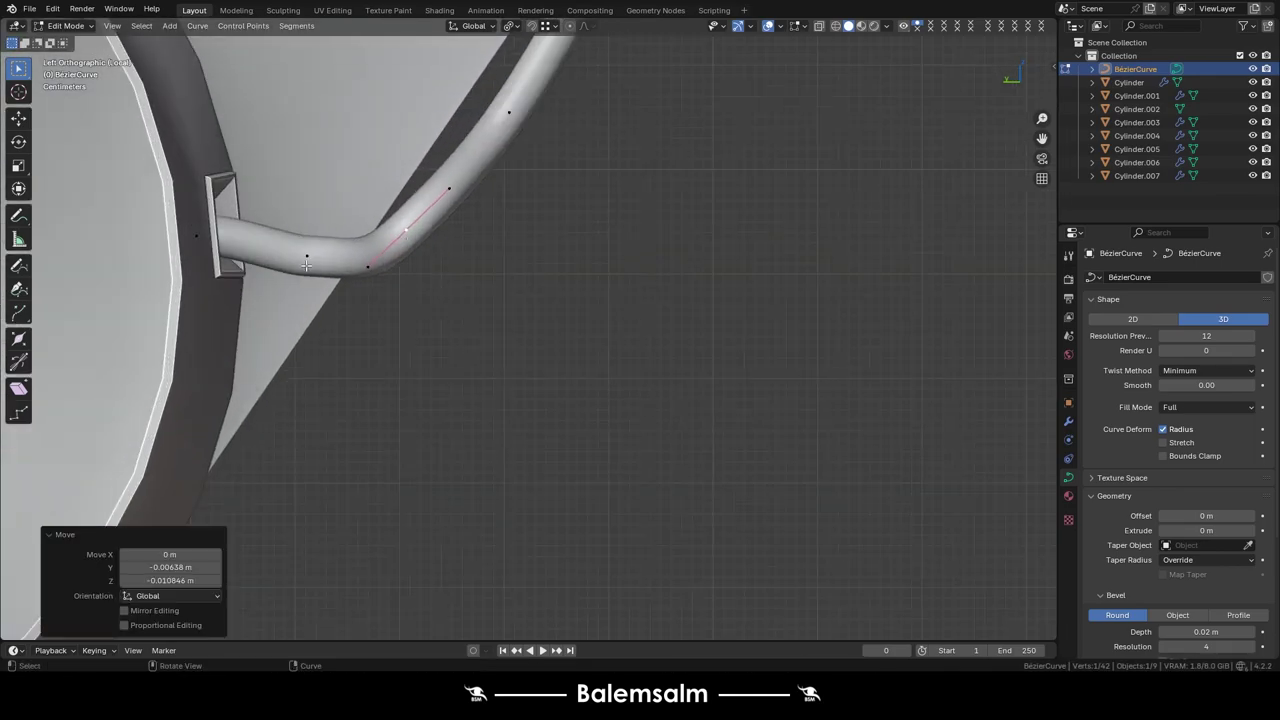
alt+middle_drag(209, 230, 337, 325)
key(y)
key(Escape)
key(Tab)
scroll(398, 243, down, 5)
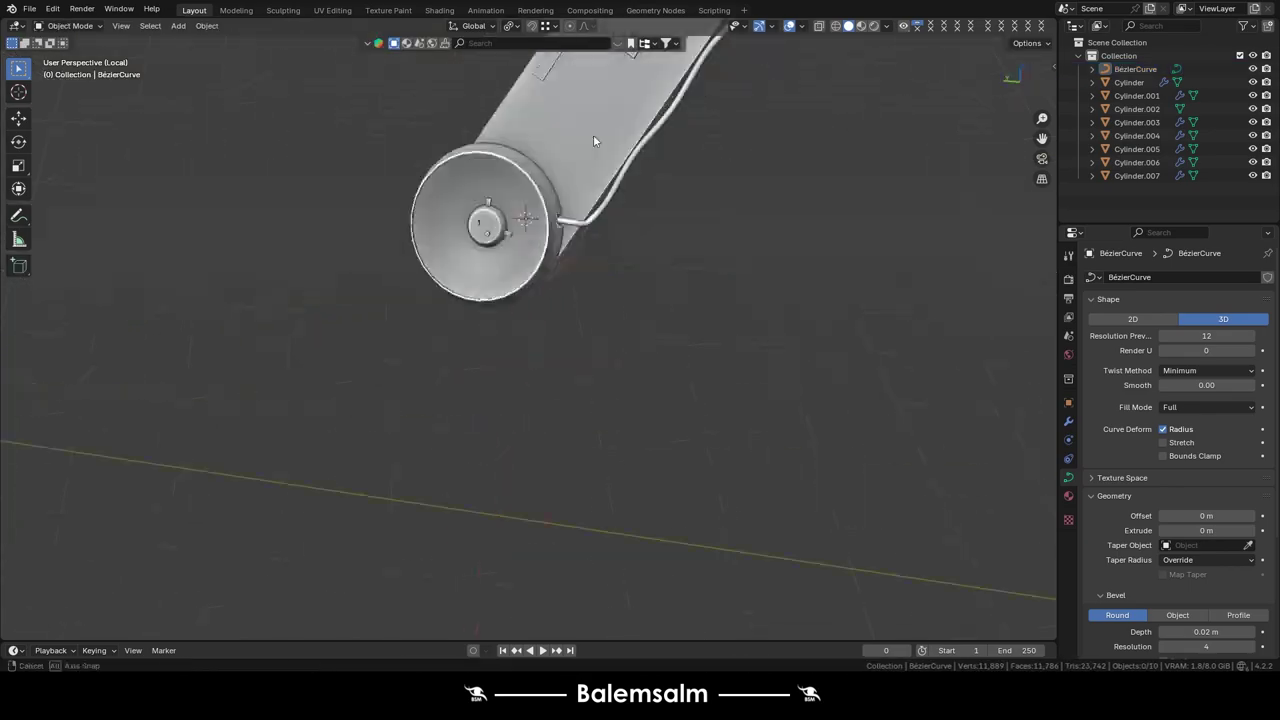
mouse_move(593, 134)
middle_down()
mouse_move(358, 219)
mouse_move(504, 232)
middle_up()
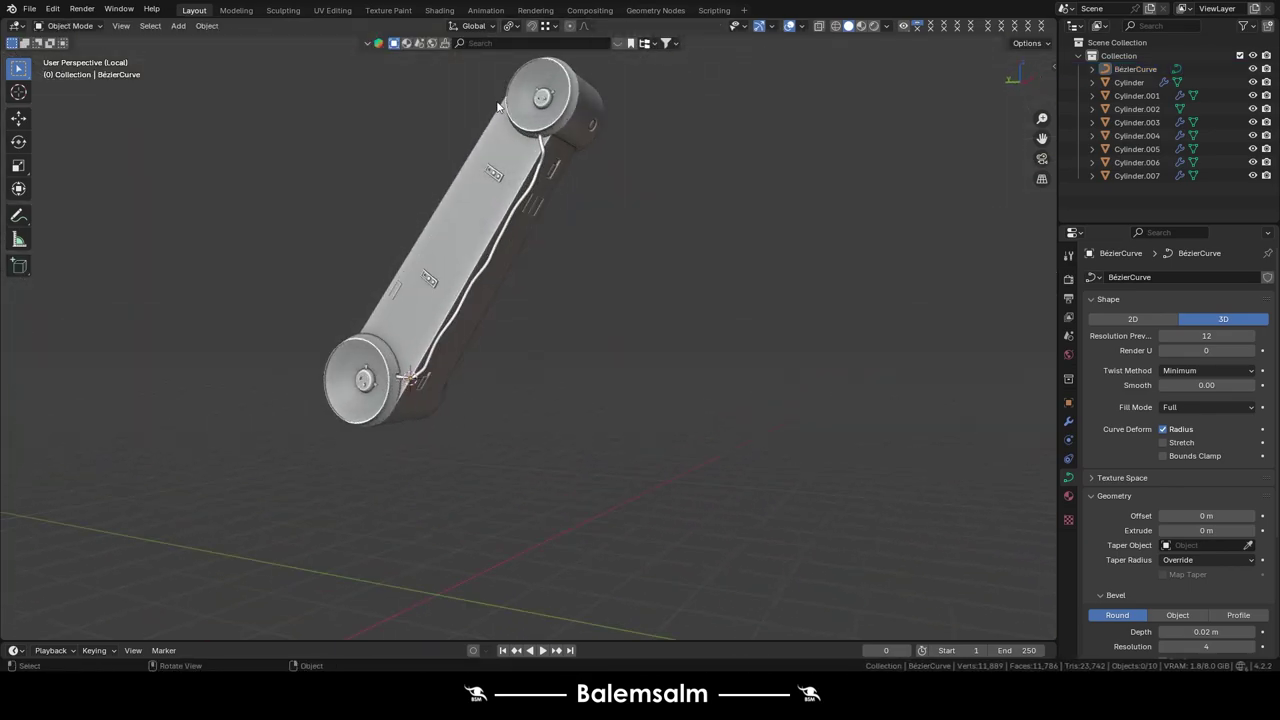
middle_drag(491, 88, 506, 65)
scroll(457, 264, up, 5)
- On Cylinder.007, extrude a strip of edge faces along their normals and edge-slide it
click(457, 264)
key(Tab)
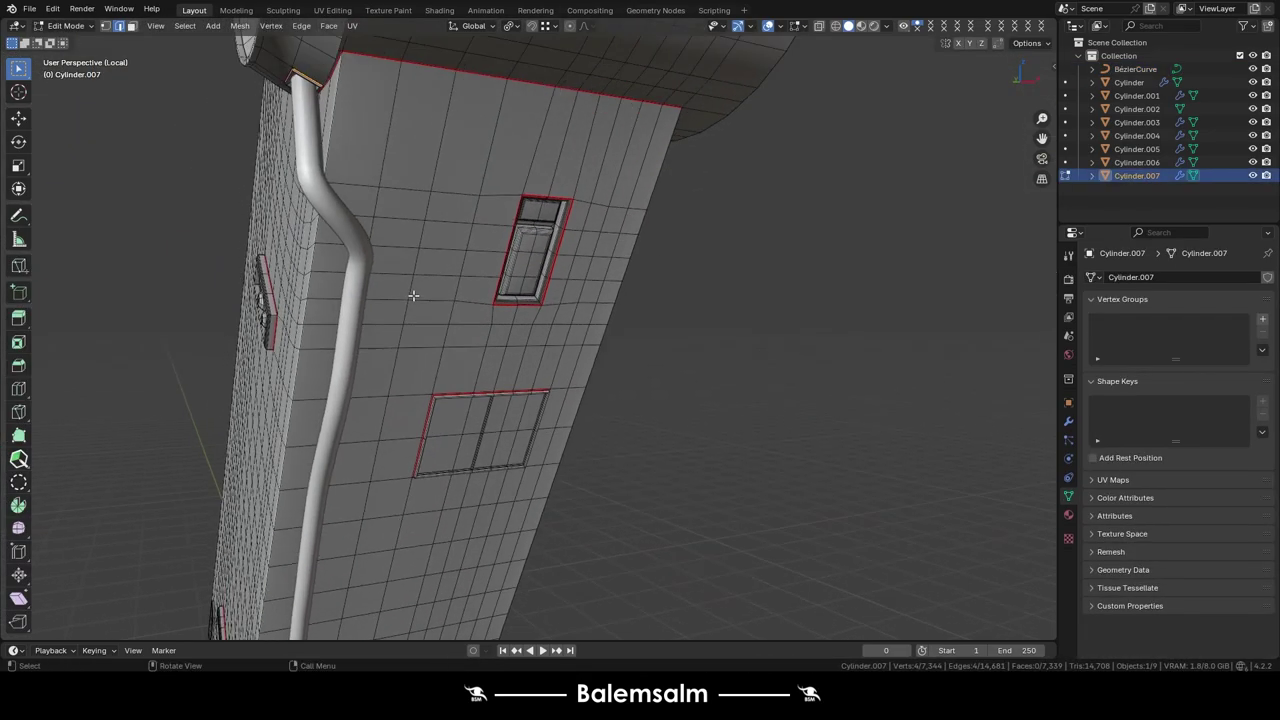
ctrl+click(452, 248)
key(e)
mouse_move(487, 322)
middle_down()
mouse_move(423, 277)
mouse_move(325, 248)
middle_up()
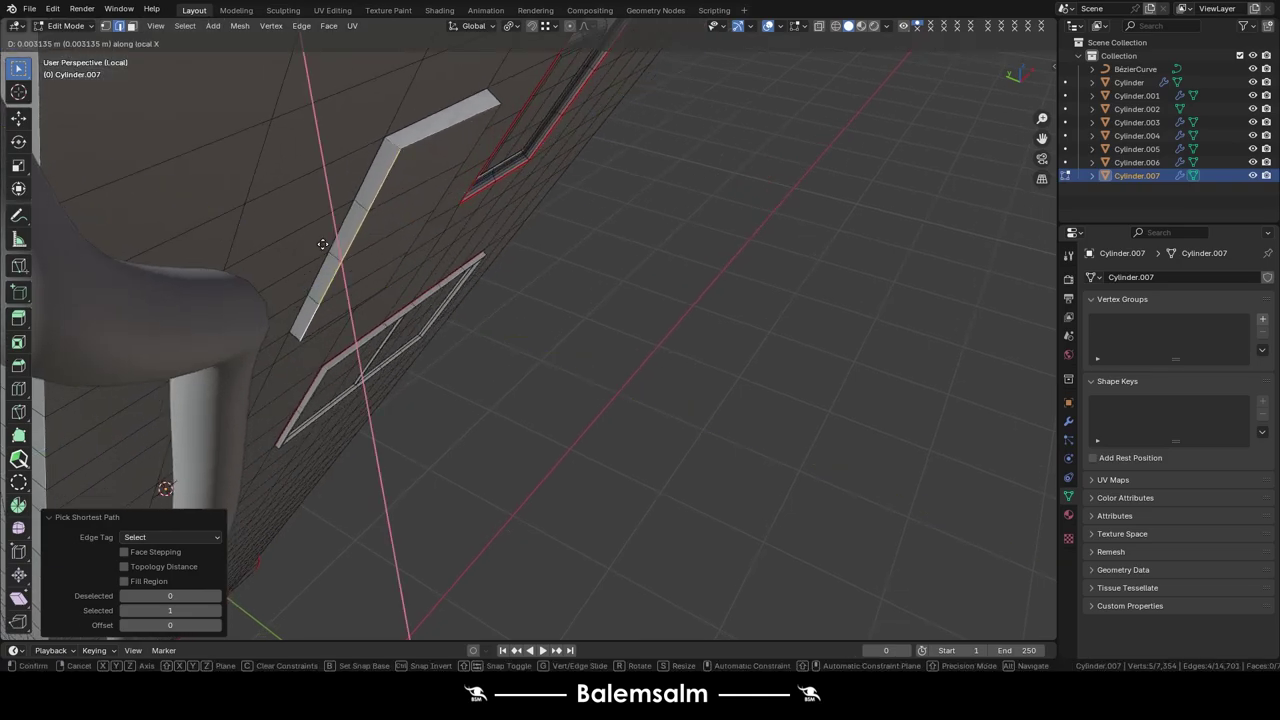
click(333, 270)
key(ctrl+KP_3)
key(g)
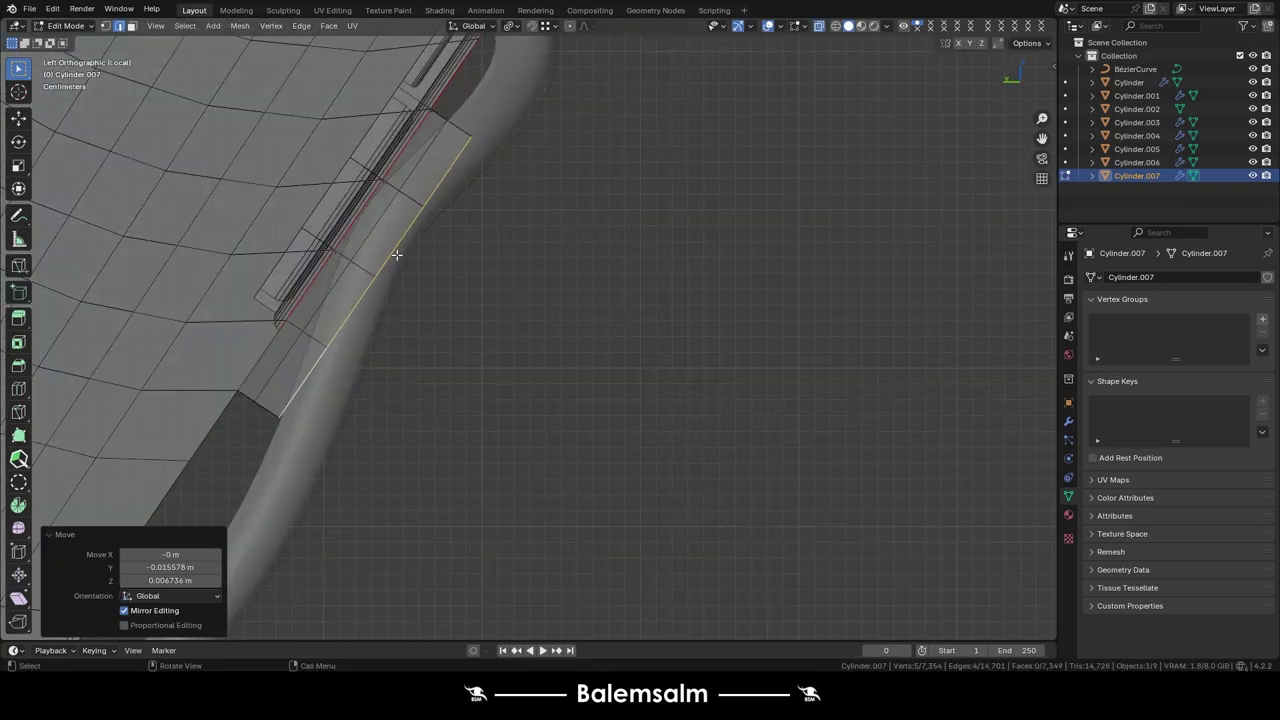
- Inset the strip of faces beside the cable and review the arm
key(3)
mouse_move(397, 255)
middle_down()
mouse_move(470, 300)
mouse_move(408, 200)
mouse_move(390, 263)
mouse_move(400, 166)
mouse_move(446, 302)
middle_up()
click(450, 145)
ctrl+click(300, 368)
key(i)
key(Tab)
scroll(435, 351, down, 5)
scroll(450, 290, up, 5)
scroll(460, 279, up, 3)
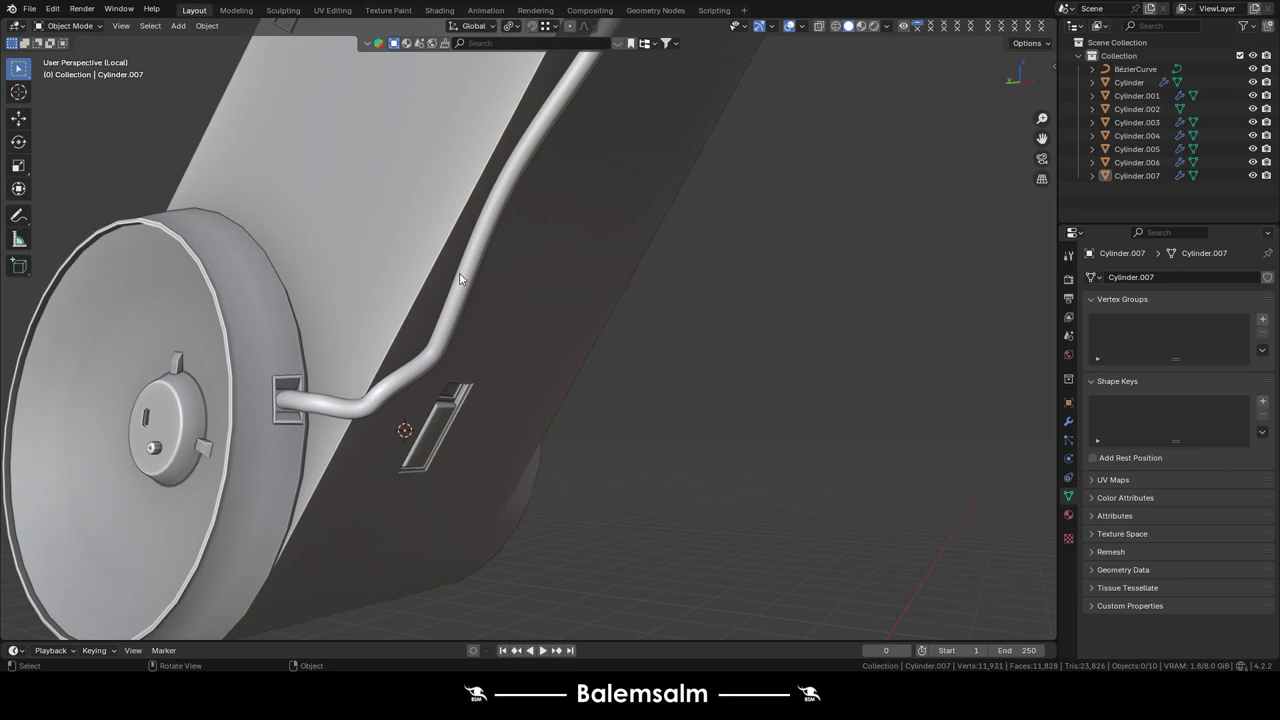
scroll(546, 337, down, 4)
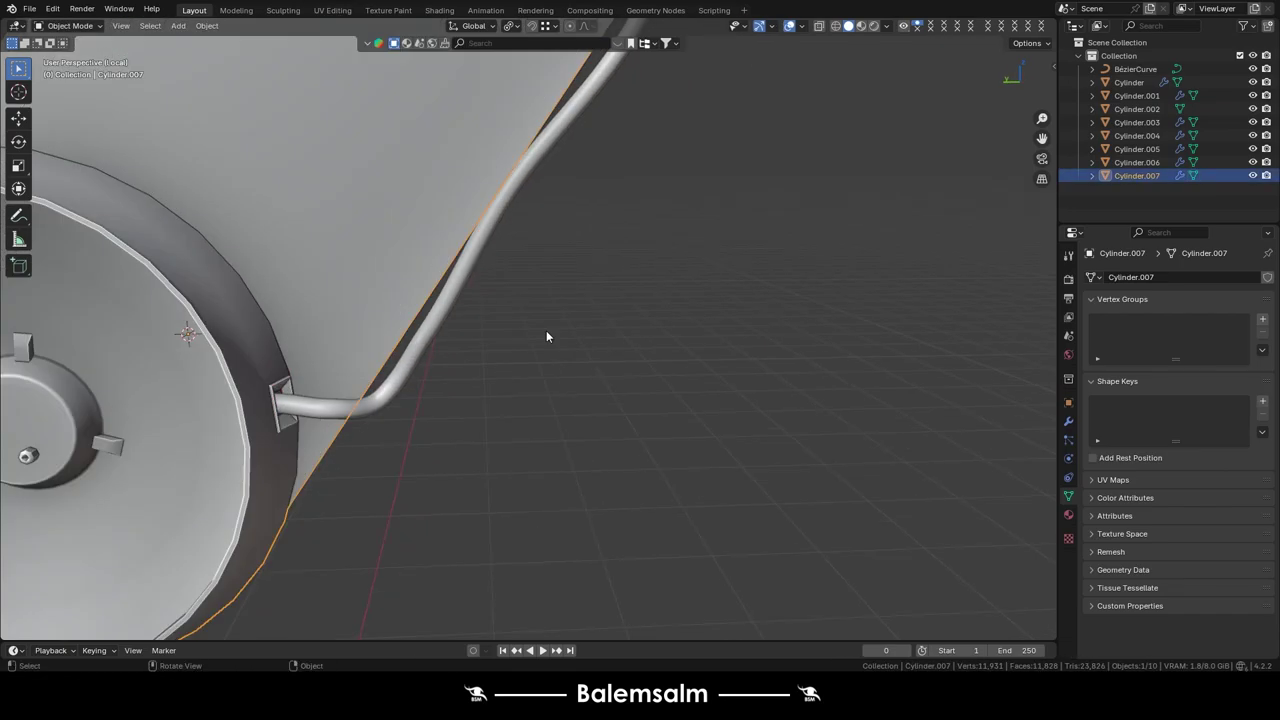
scroll(380, 220, down, 2)
mouse_move(546, 337)
middle_down()
mouse_move(380, 220)
mouse_move(628, 235)
middle_up()
scroll(594, 170, up, 5)
- Slide the small cube beside the cable near the end cap
key(Tab)
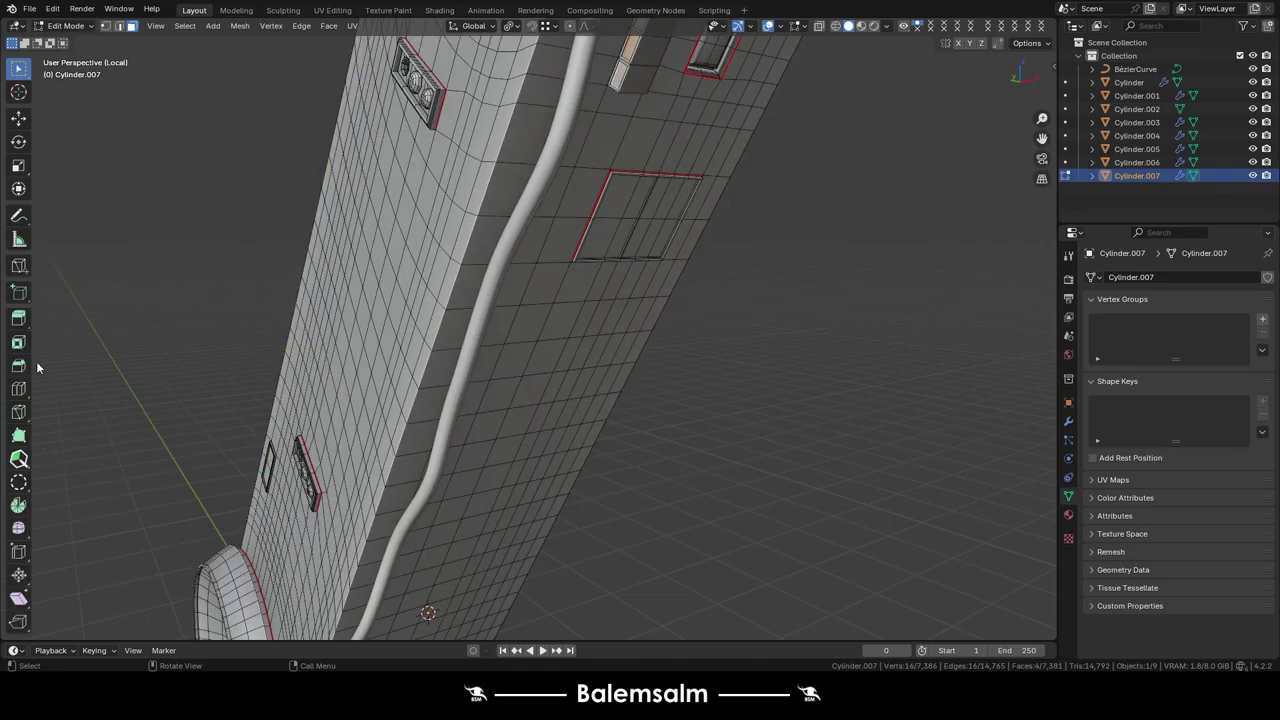
middle_drag(560, 174, 379, 268)
scroll(379, 268, up, 2)
drag(380, 266, 388, 288)
mouse_move(388, 288)
middle_down()
mouse_move(484, 319)
mouse_move(451, 371)
mouse_move(443, 356)
middle_up()
click(487, 340)
- Extrude the cube into two bars, bridge them into a U, and add a loop cut
click(344, 360)
key(alt+z)
key(alt+z)
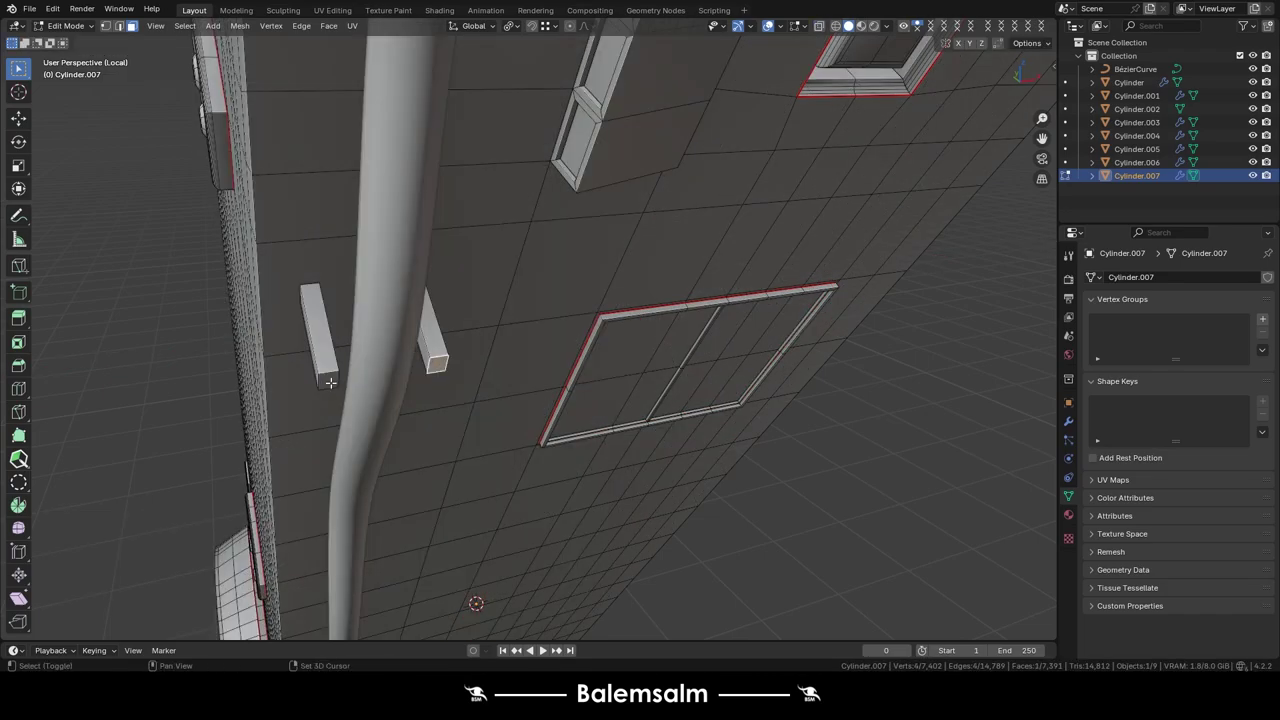
middle_drag(344, 360, 520, 397)
key(e)
click(419, 380)
key(ctrl+r)
click(372, 358)
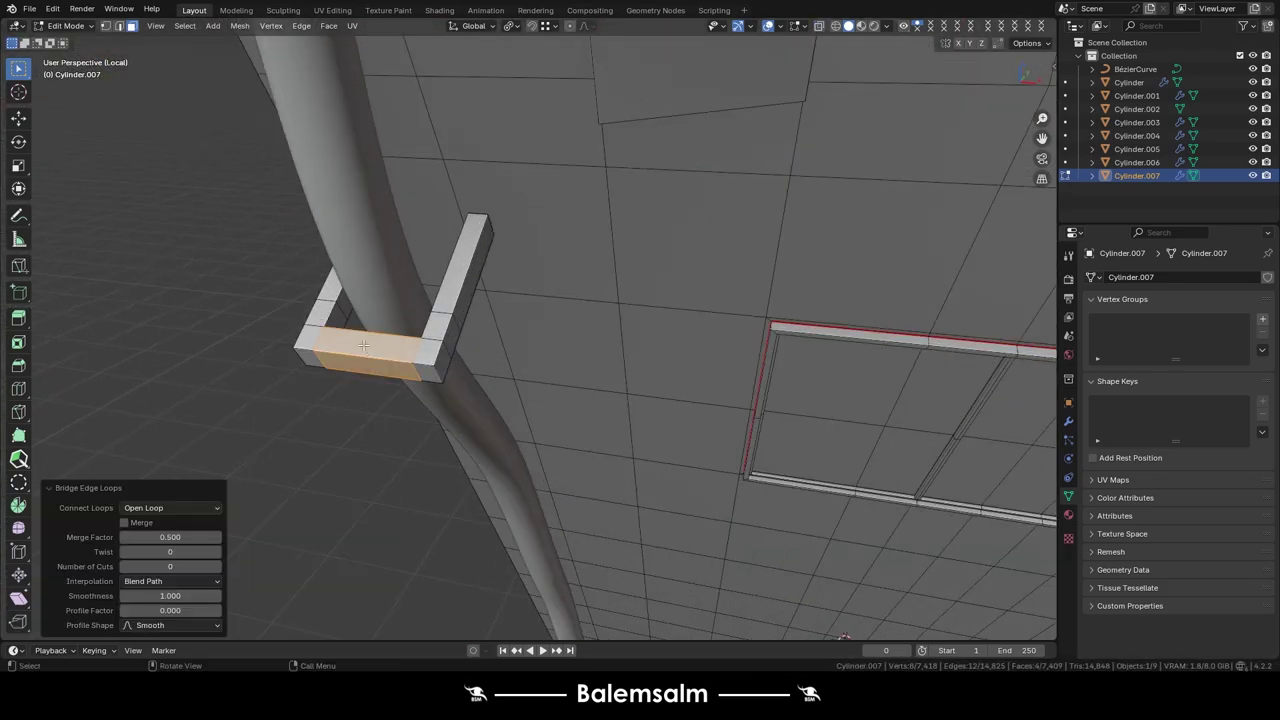
key(2)
mouse_move(372, 358)
alt+middle_down()
mouse_move(487, 385)
mouse_move(757, 323)
alt+middle_up()
key(g)
click(517, 404)
- Bevel the clamp's corner edges and wrap the clamp end around the cable
key(ctrl+b)
click(602, 303)
middle_drag(602, 303, 417, 391)
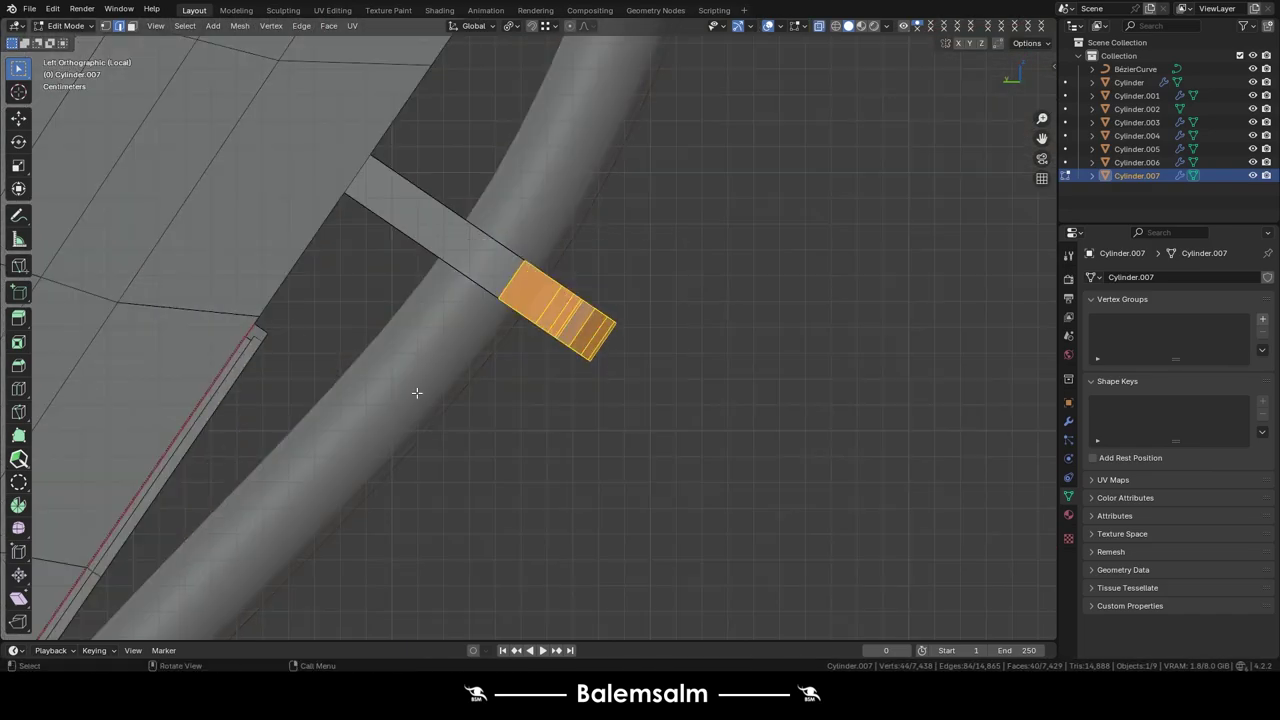
key(g)
click(474, 334)
mouse_move(474, 334)
middle_down()
mouse_move(430, 370)
mouse_move(460, 357)
mouse_move(562, 371)
mouse_move(552, 216)
mouse_move(503, 166)
middle_up()
scroll(460, 357, down, 5)
- Position the clamp against the cable, then duplicate it further along the cable
key(l)
key(grave)
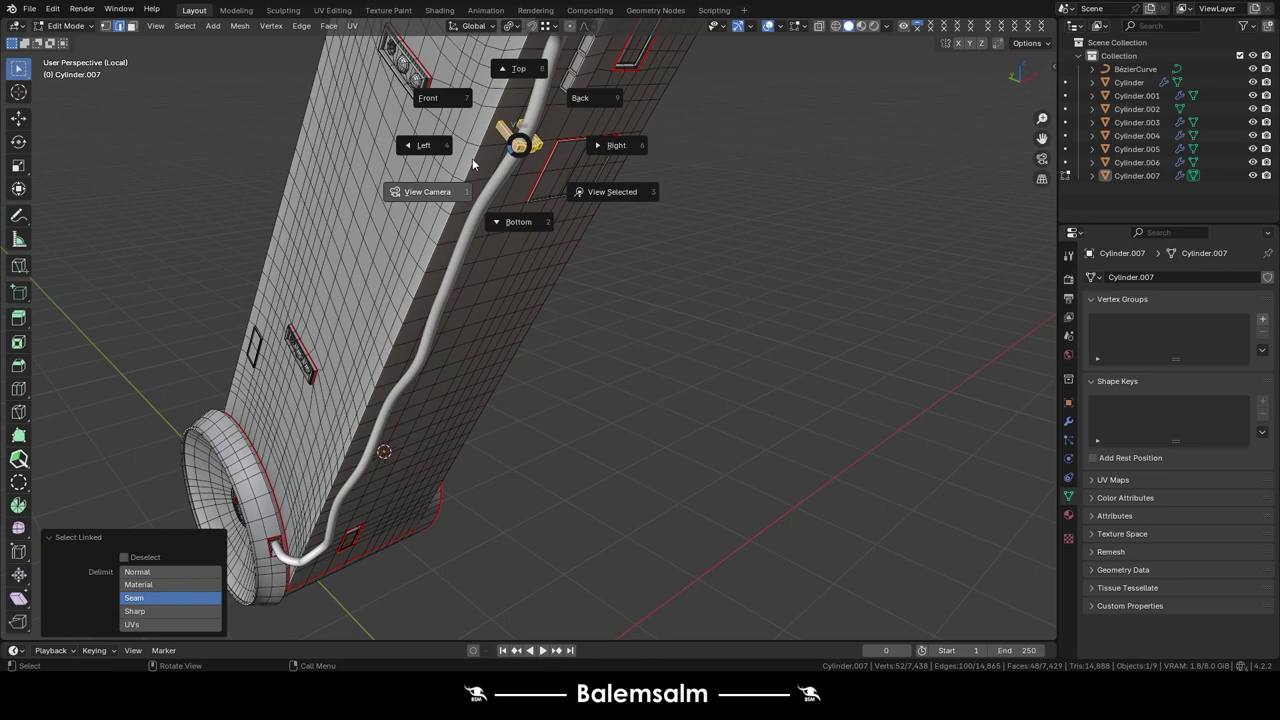
click(423, 143)
key(g)
click(205, 527)
mouse_move(466, 206)
middle_down()
mouse_move(403, 303)
mouse_move(471, 211)
mouse_move(468, 117)
middle_up()
scroll(488, 159, up, 3)
key(g)
click(488, 159)
scroll(480, 186, down, 3)
middle_drag(297, 367, 275, 305)
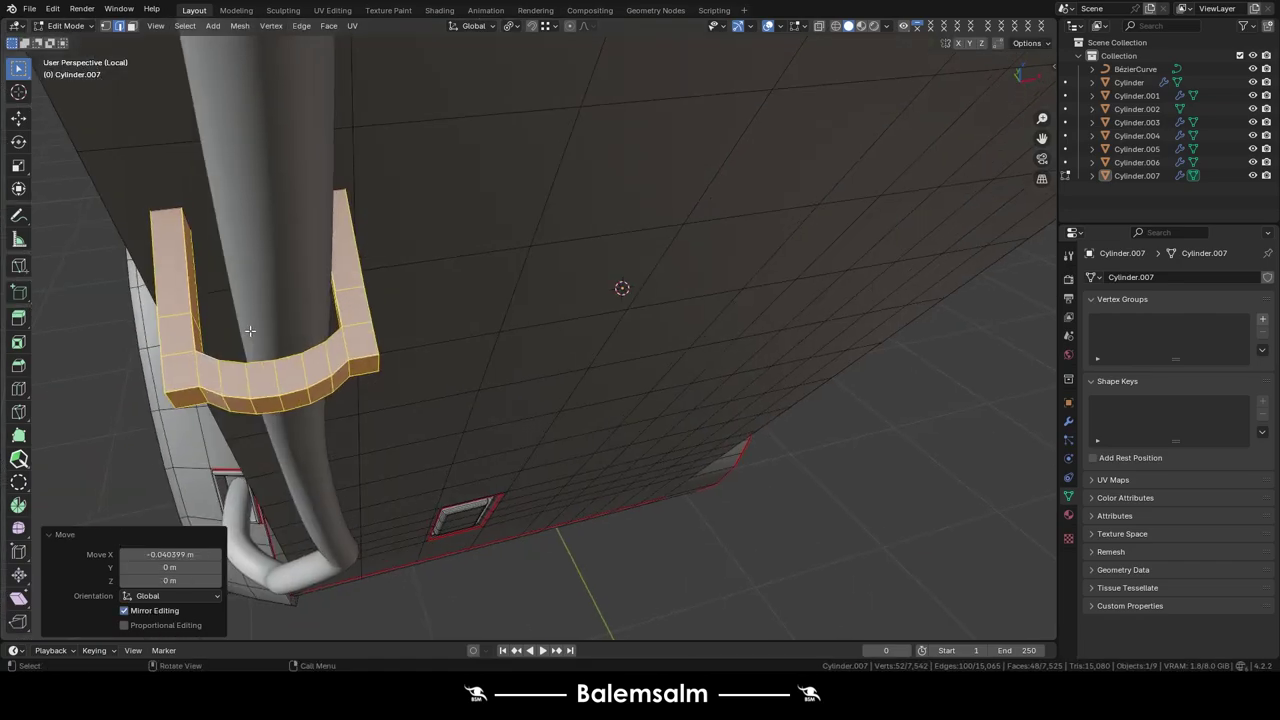
- Nudge a cable point along X so the cable sits inside the clamps
key(Tab)
click(274, 306)
key(Tab)
key(g)
key(x)
click(282, 316)
key(Tab)
scroll(696, 313, down, 4)
mouse_move(696, 313)
middle_down()
mouse_move(563, 338)
mouse_move(581, 294)
middle_up()
middle_drag(450, 183, 408, 228)
scroll(404, 388, up, 3)
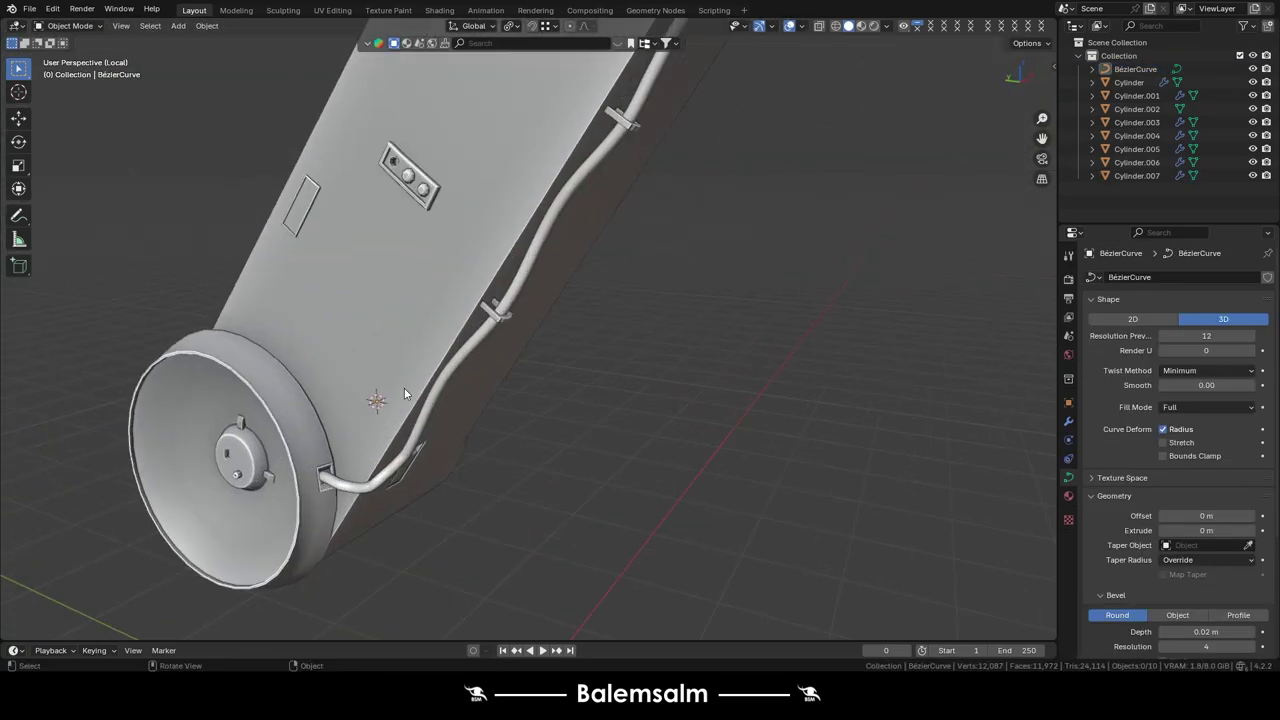
click(404, 388)
key(Tab)
scroll(104, 322, up, 2)
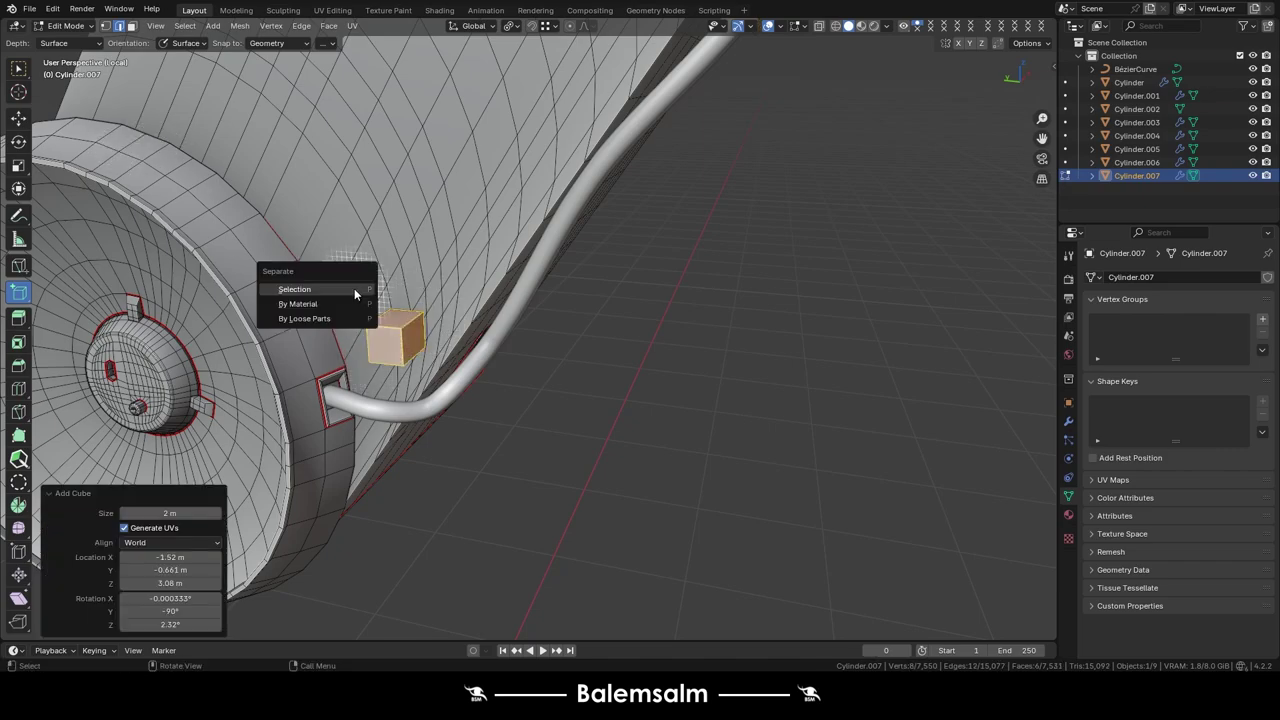
- From a side view, rotate the small cube beside the cable by 45°
key(ctrl+KP_3)
key(r)
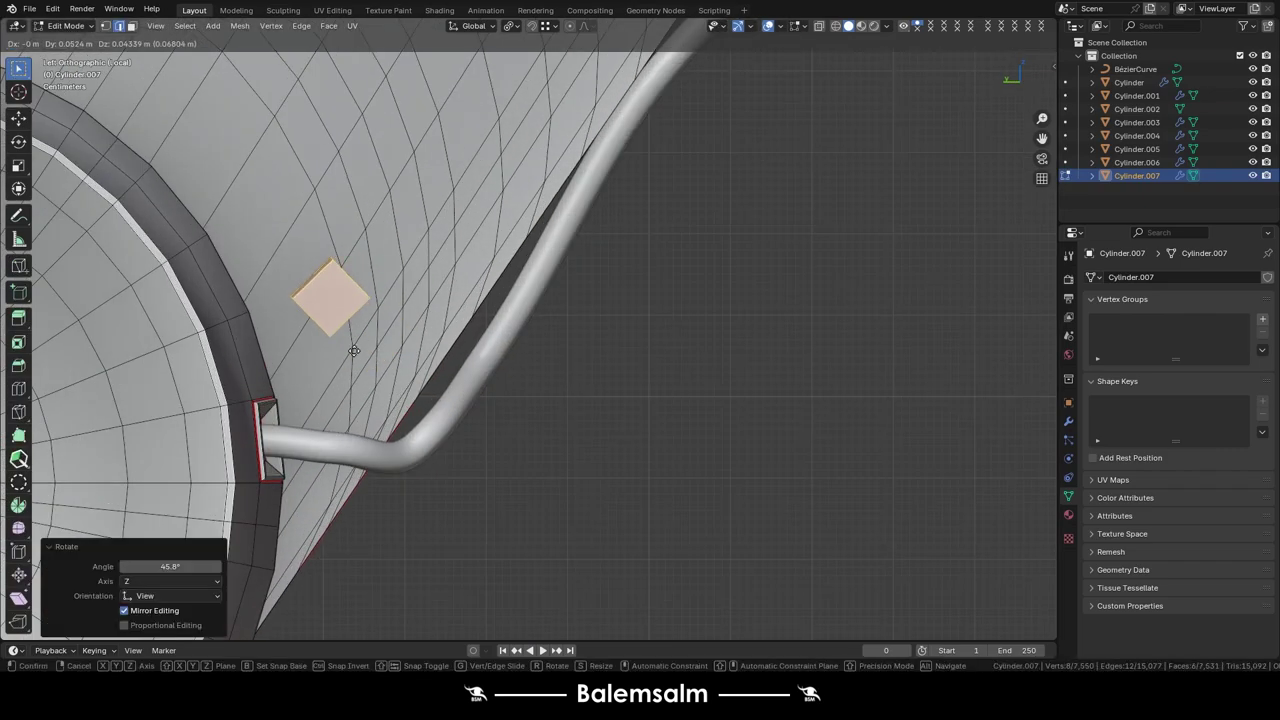
click(354, 350)
middle_drag(354, 350, 355, 271)
key(grave)
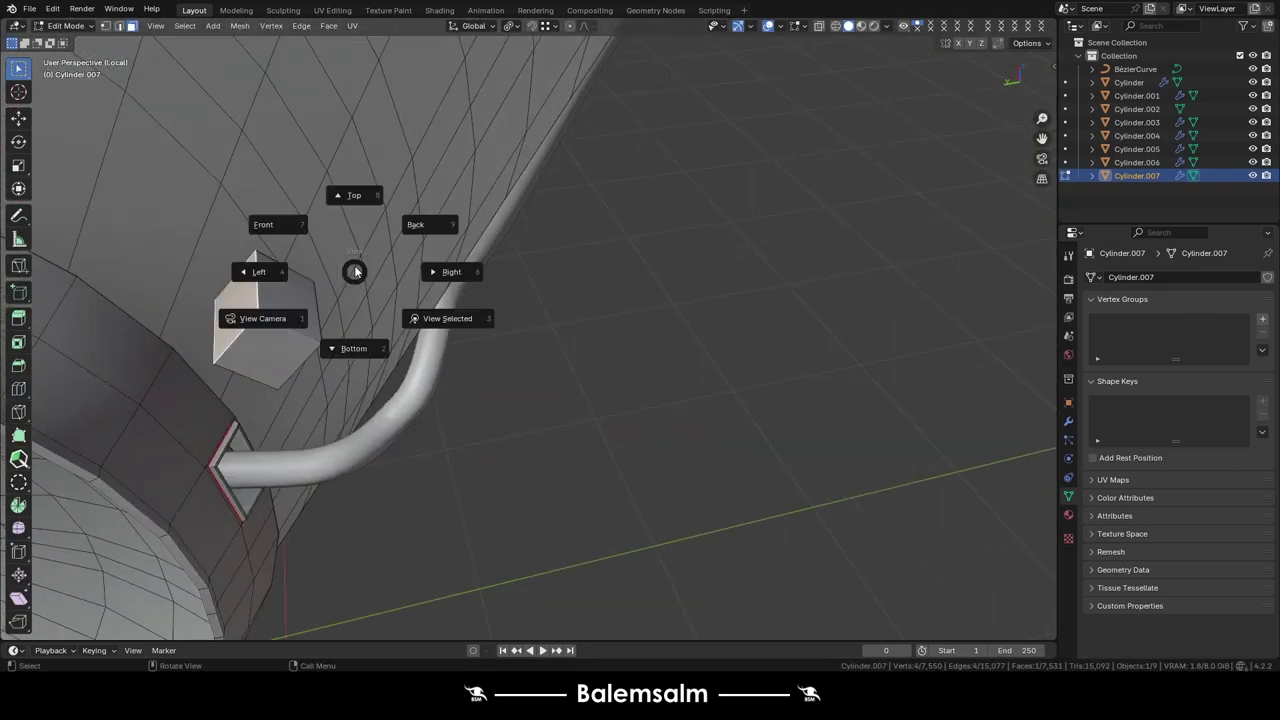
click(206, 171)
mouse_move(206, 171)
middle_down()
mouse_move(446, 314)
mouse_move(415, 349)
mouse_move(435, 234)
middle_up()
- Add two loop cuts around the cube and bevel its edges with 4 segments
key(ctrl+r)
scroll(415, 349, up, 1)
click(415, 349)
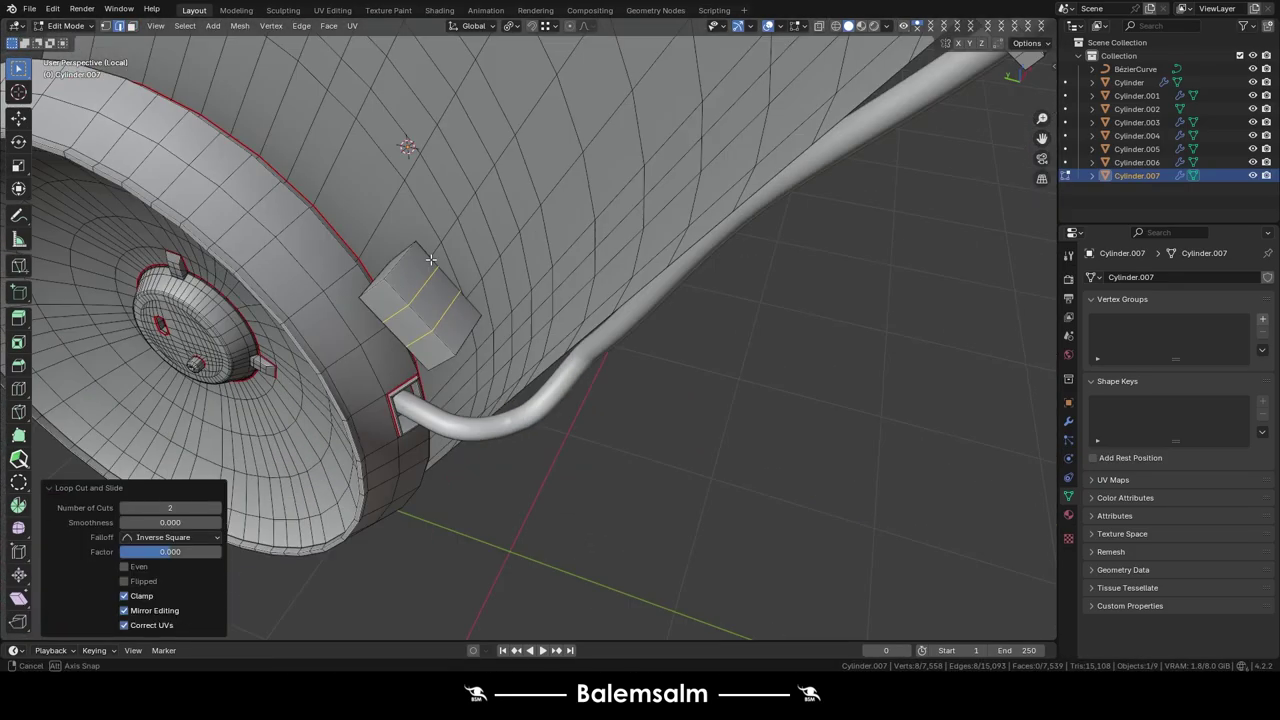
click(523, 341)
middle_drag(523, 341, 485, 407)
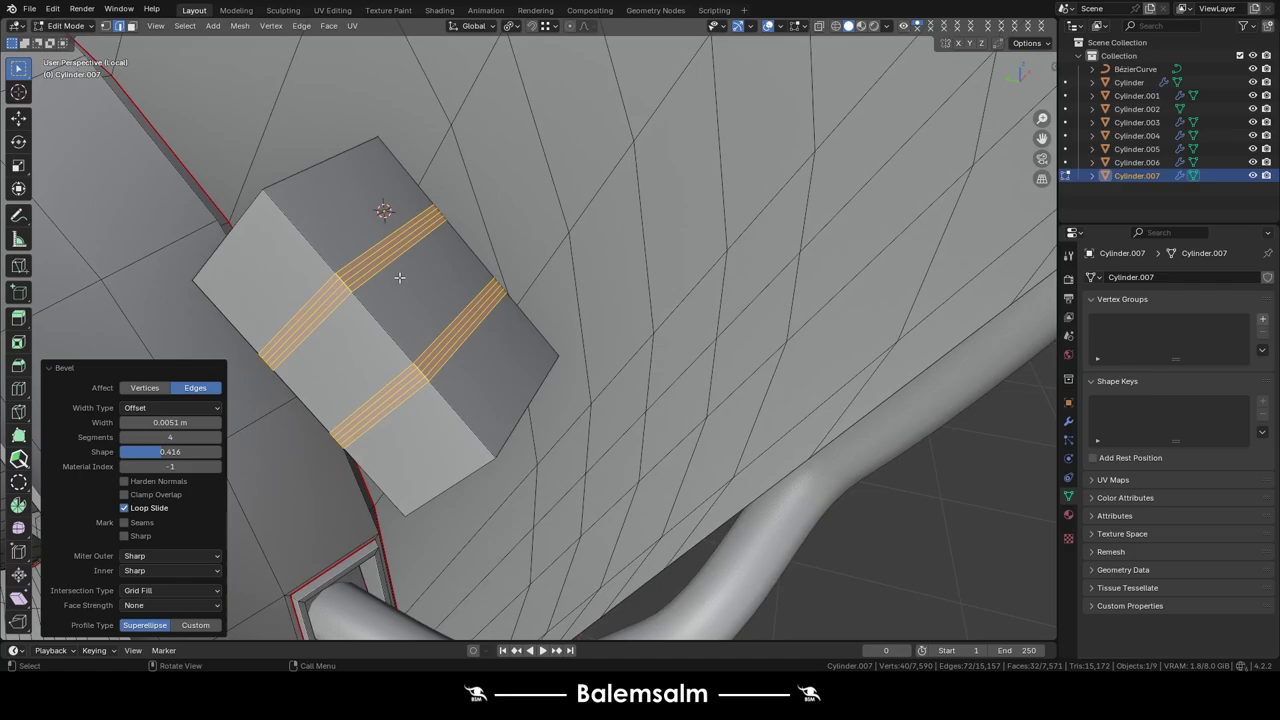
scroll(485, 407, up, 3)
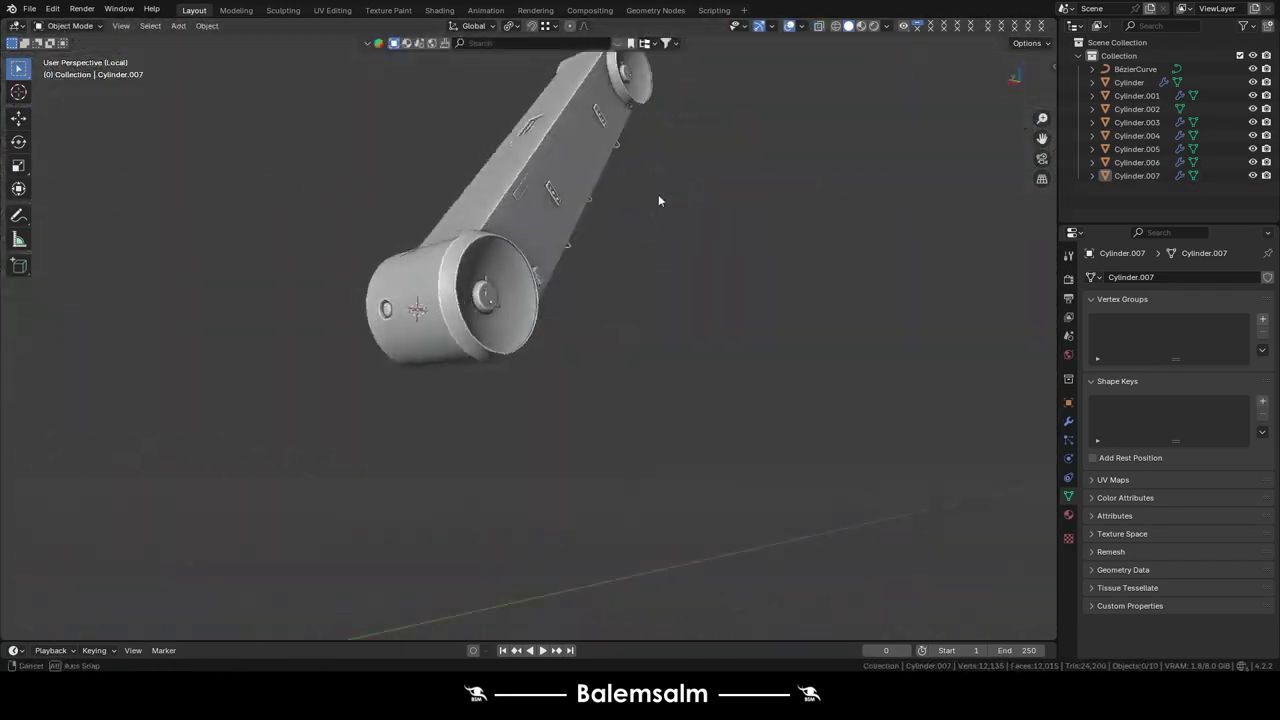
mouse_move(658, 200)
middle_down()
mouse_move(562, 241)
mouse_move(506, 151)
mouse_move(550, 184)
middle_up()
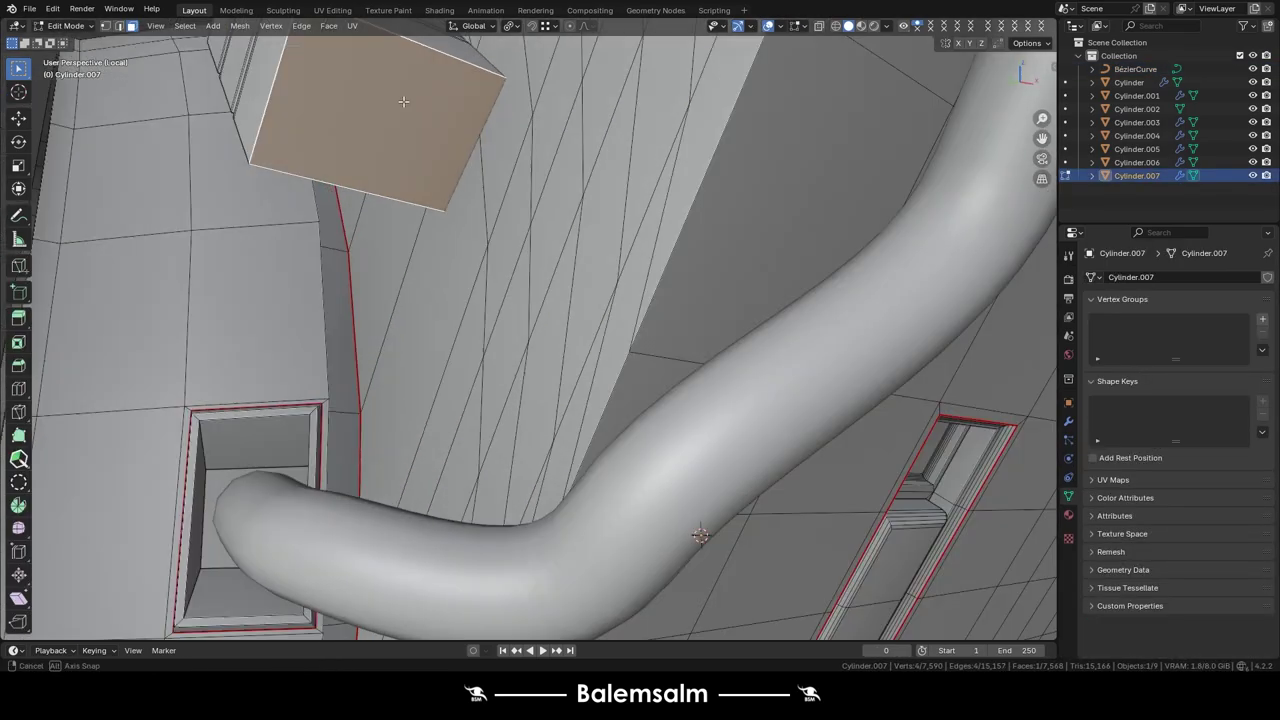
- Extrude the box's end face inward and scale it down into a recessed opening, then exit Edit Mode
key(e)
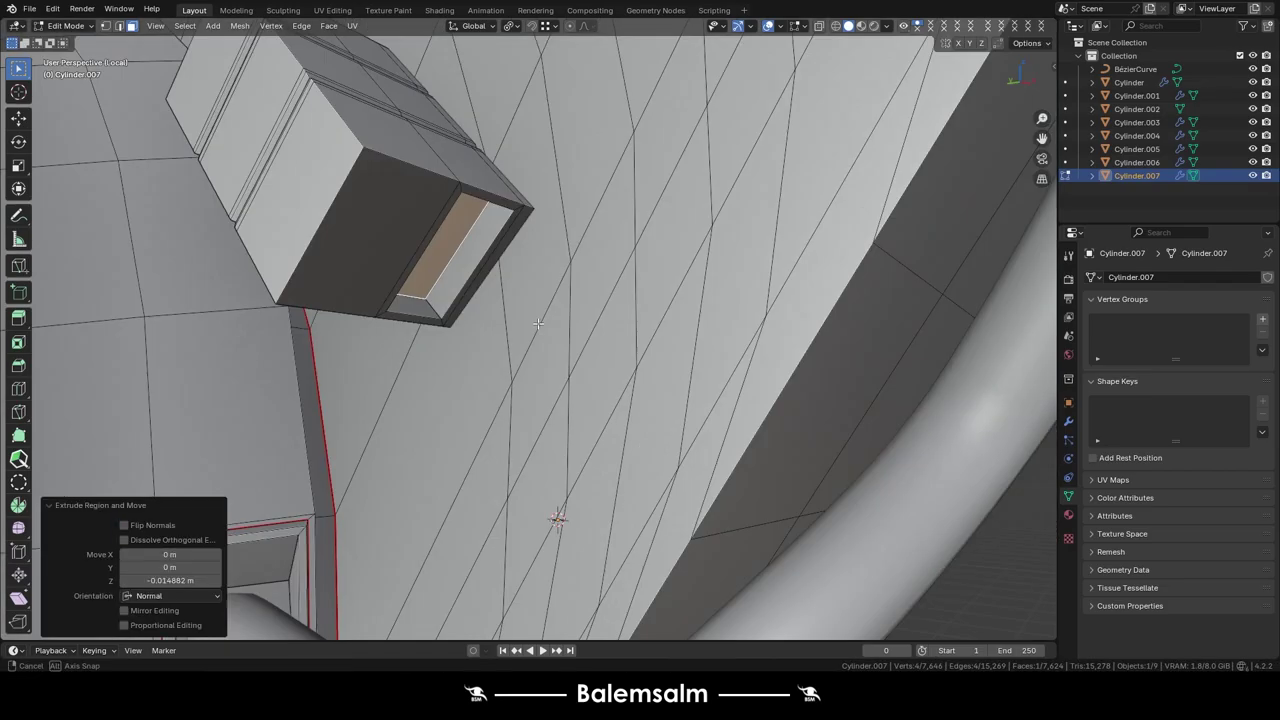
key(s)
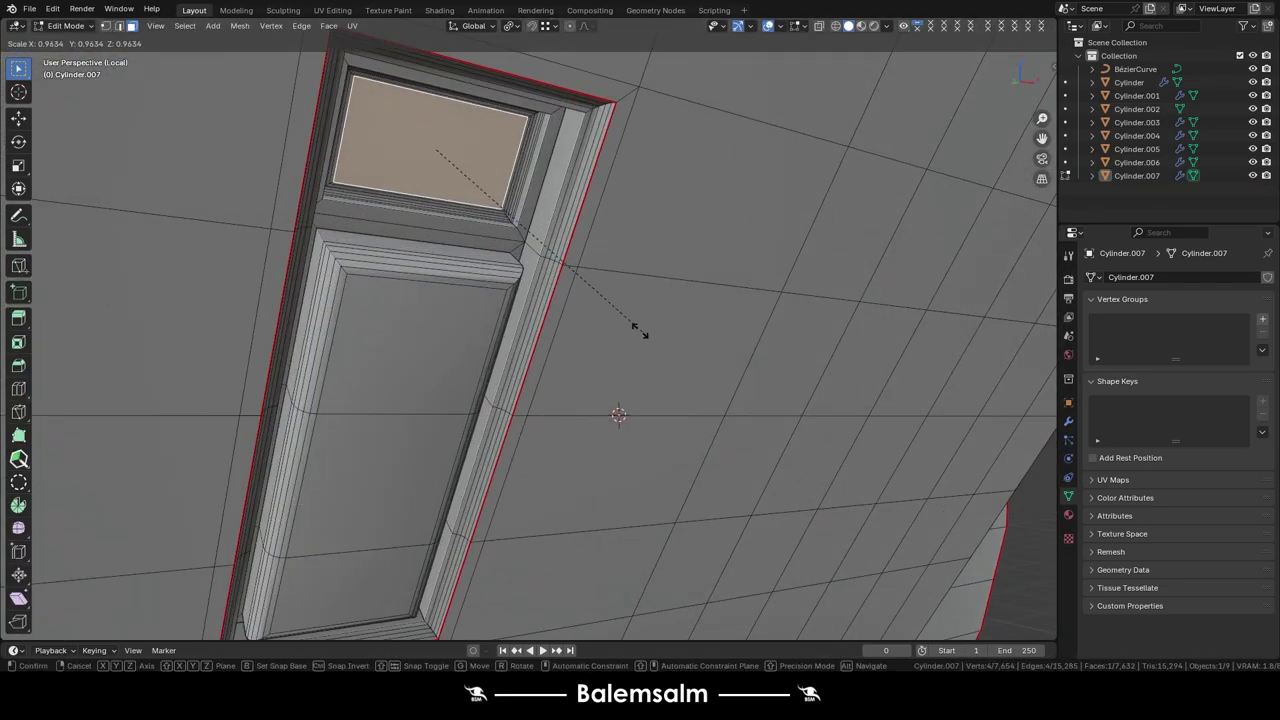
click(639, 331)
mouse_move(639, 331)
middle_down()
mouse_move(600, 363)
mouse_move(576, 359)
middle_up()
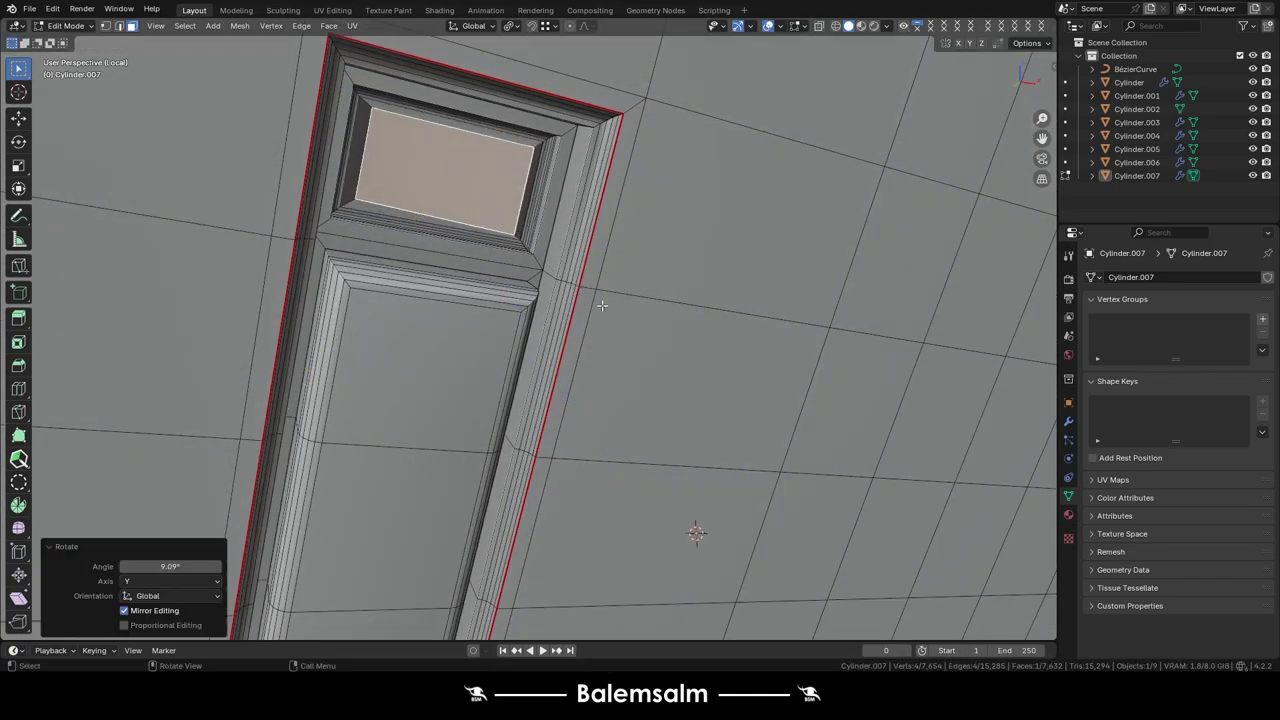
scroll(602, 305, down, 5)
middle_drag(602, 305, 623, 380)
key(Tab)
scroll(549, 280, down, 5)
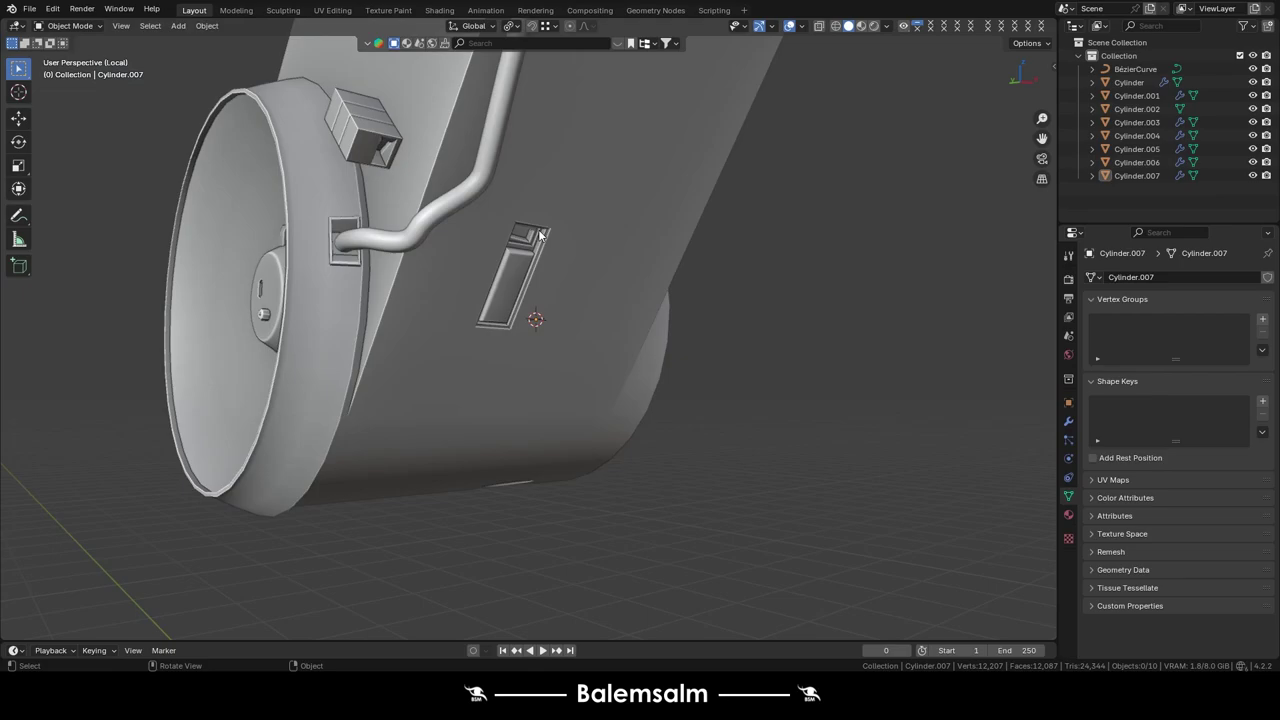
middle_drag(540, 234, 546, 203)
- In the BezierCurve, draw a new cable stroke from the box toward the panel and adjust its thickness
click(448, 250)
key(Tab)
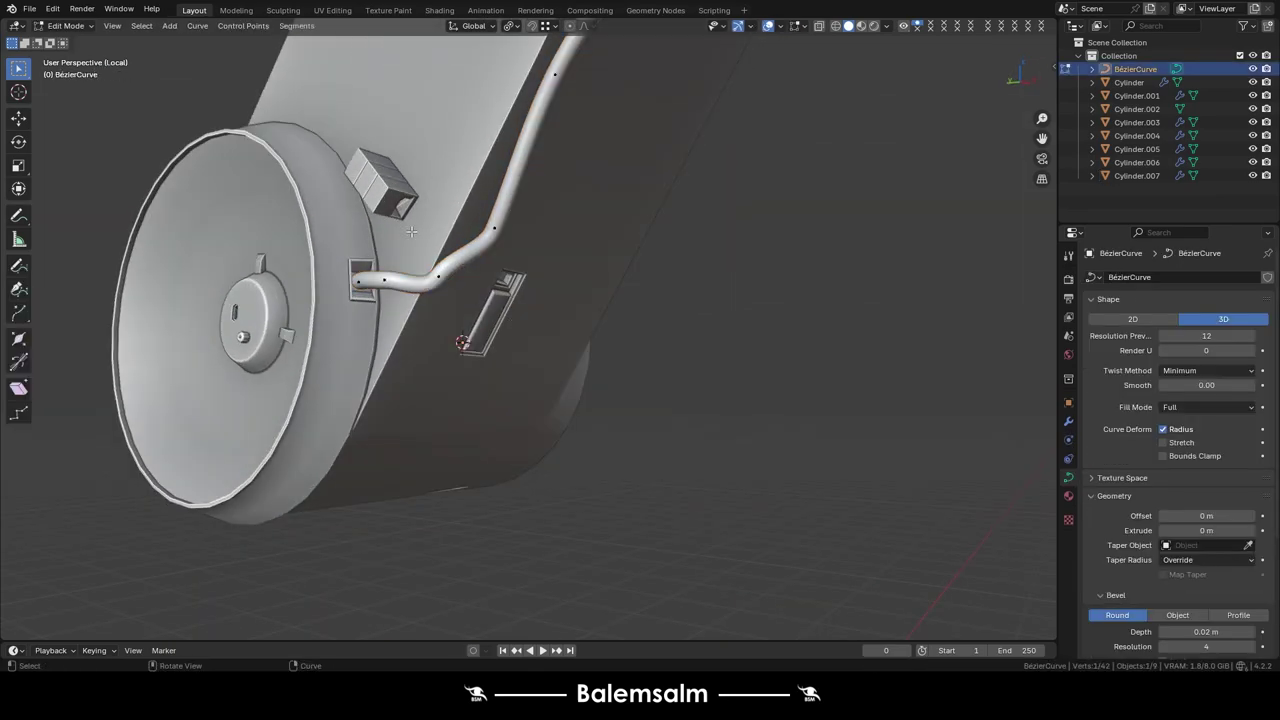
click(16, 268)
drag(545, 275, 548, 276)
scroll(545, 275, up, 4)
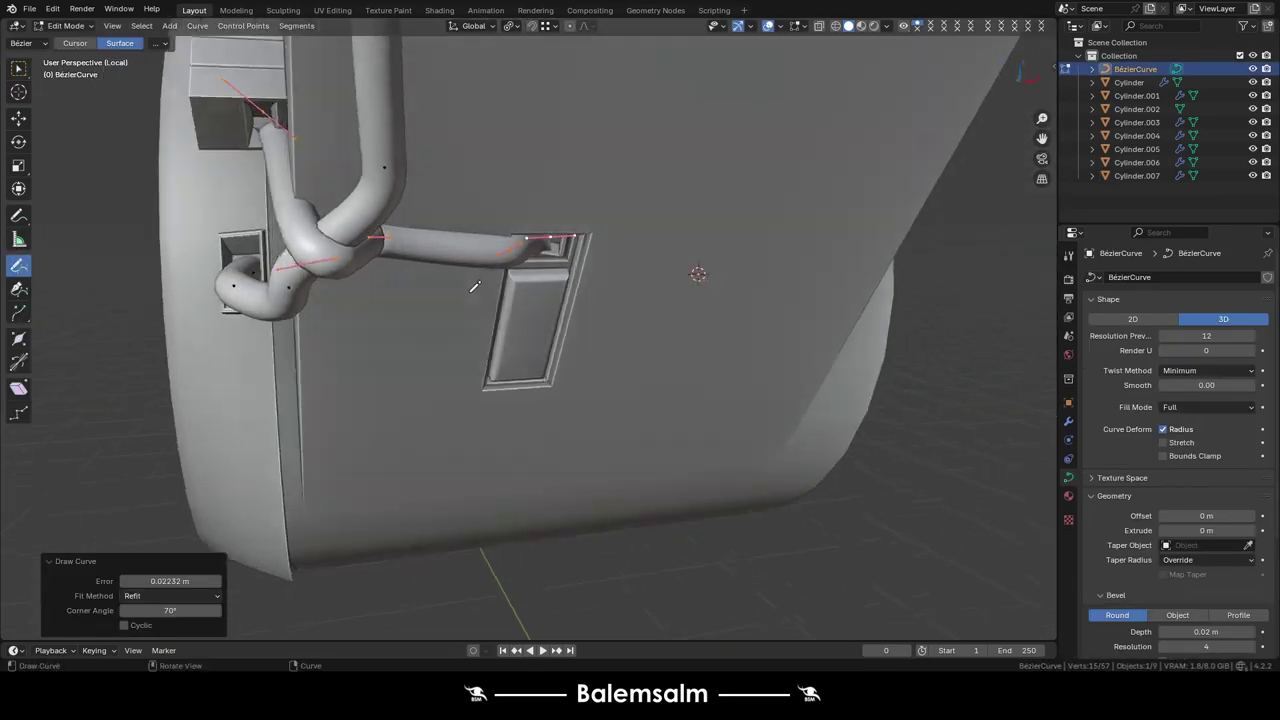
key(alt+s)
key(w)
- Move the new cable's control points along X and Z to route it toward the side panel
middle_drag(371, 172, 364, 150)
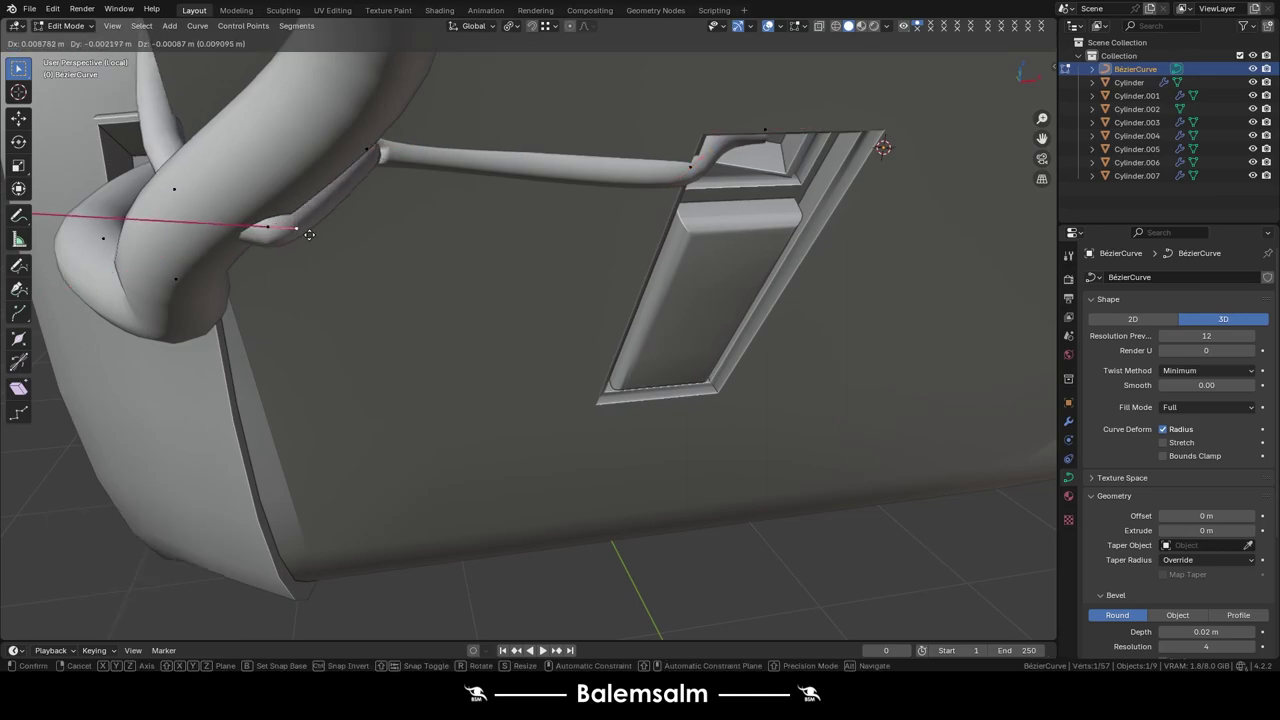
key(x)
click(329, 195)
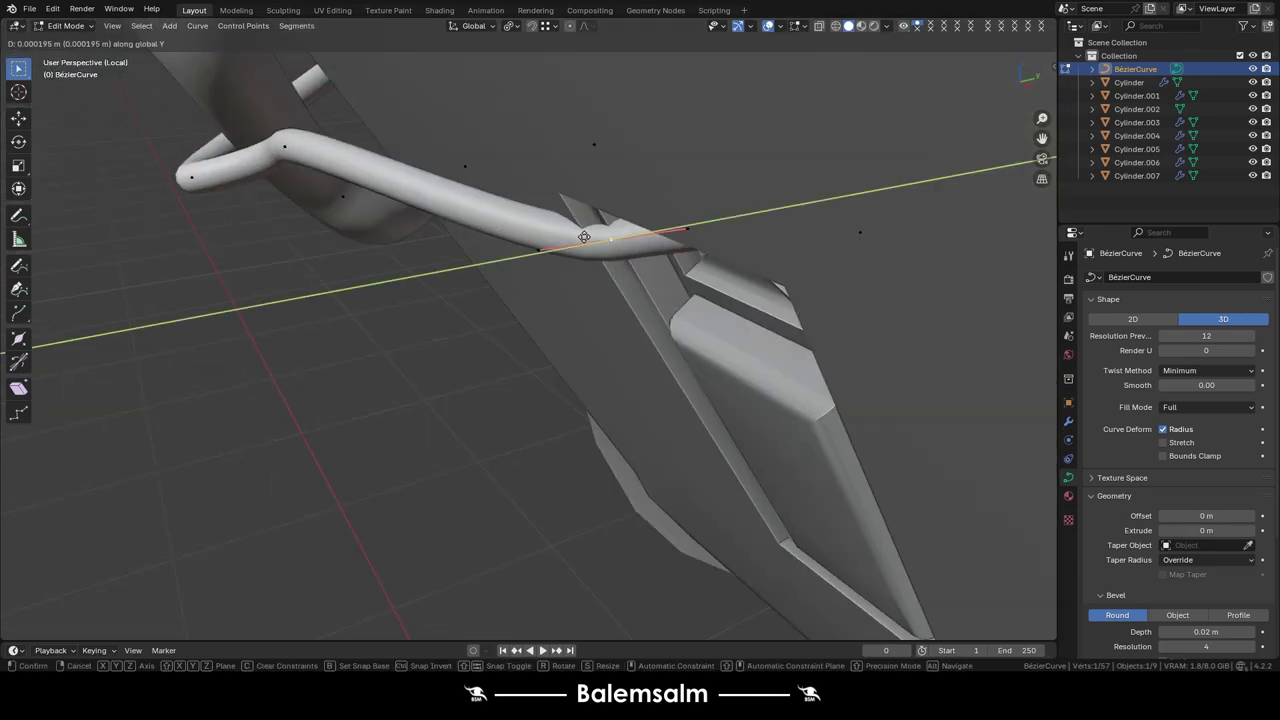
middle_drag(329, 195, 804, 118)
click(922, 216)
mouse_move(922, 216)
middle_down()
mouse_move(511, 293)
mouse_move(630, 387)
middle_up()
key(g)
key(z)
click(511, 293)
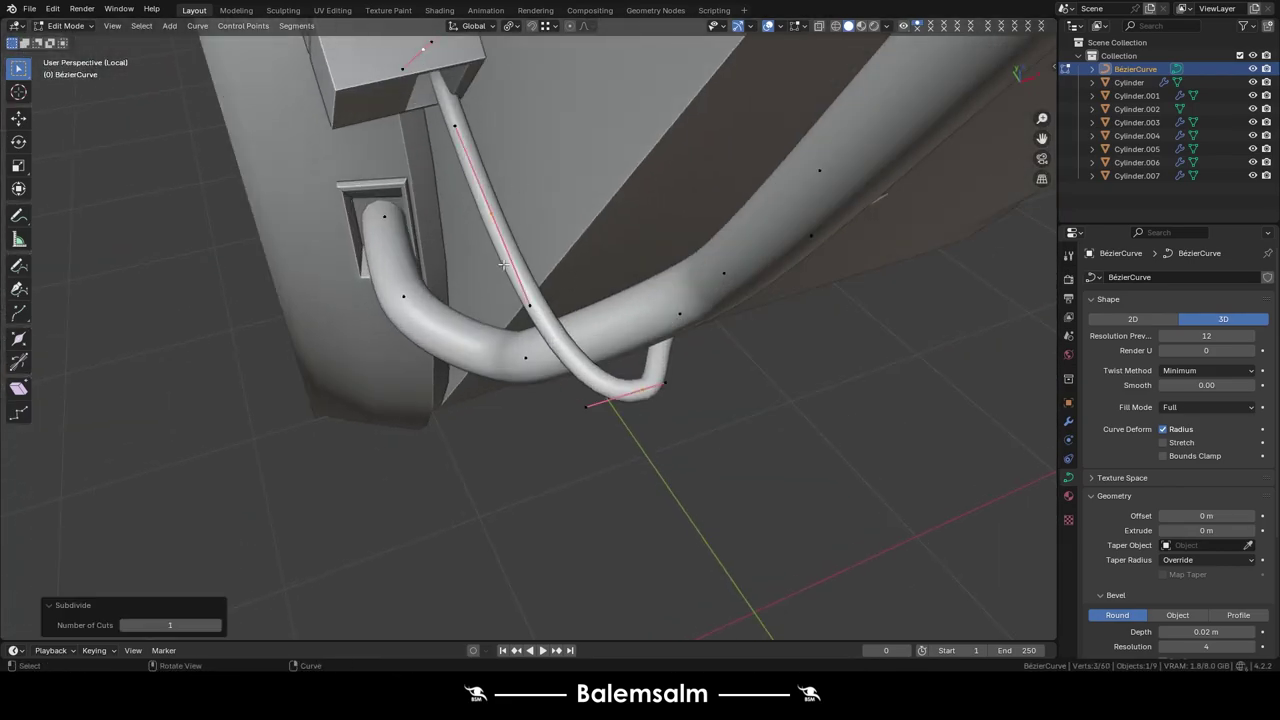
key(g)
click(617, 392)
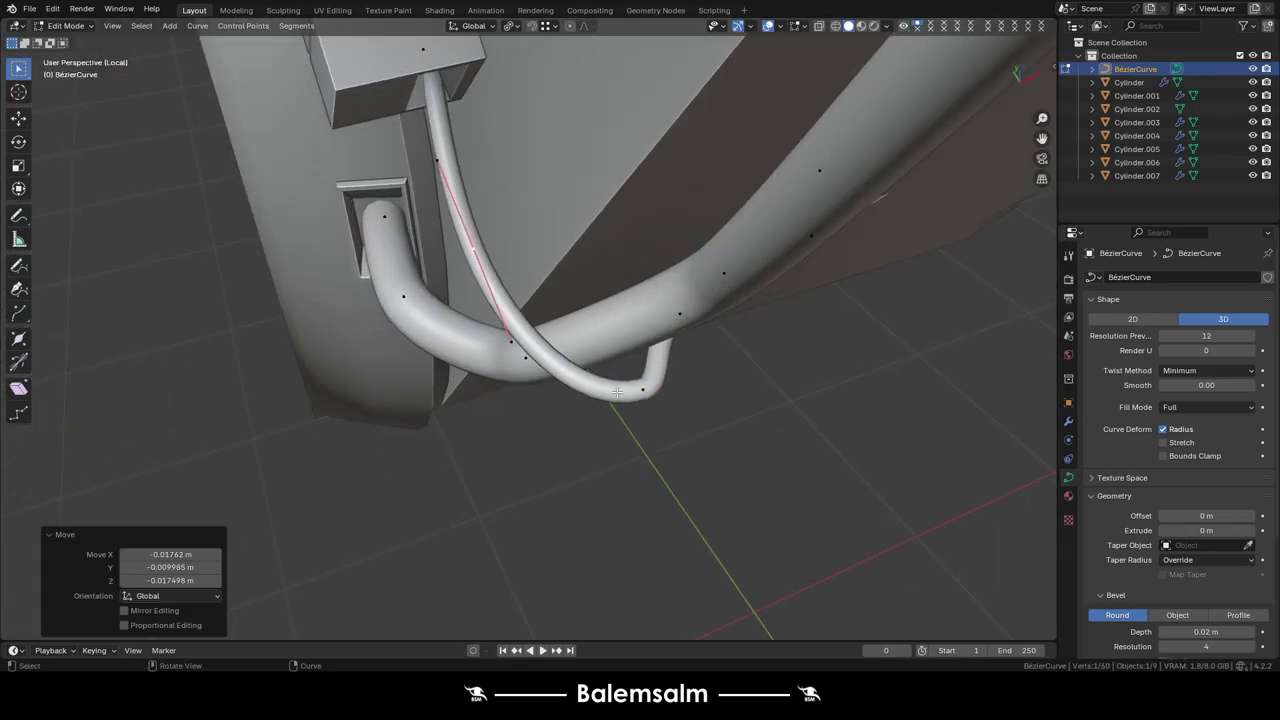
click(323, 239)
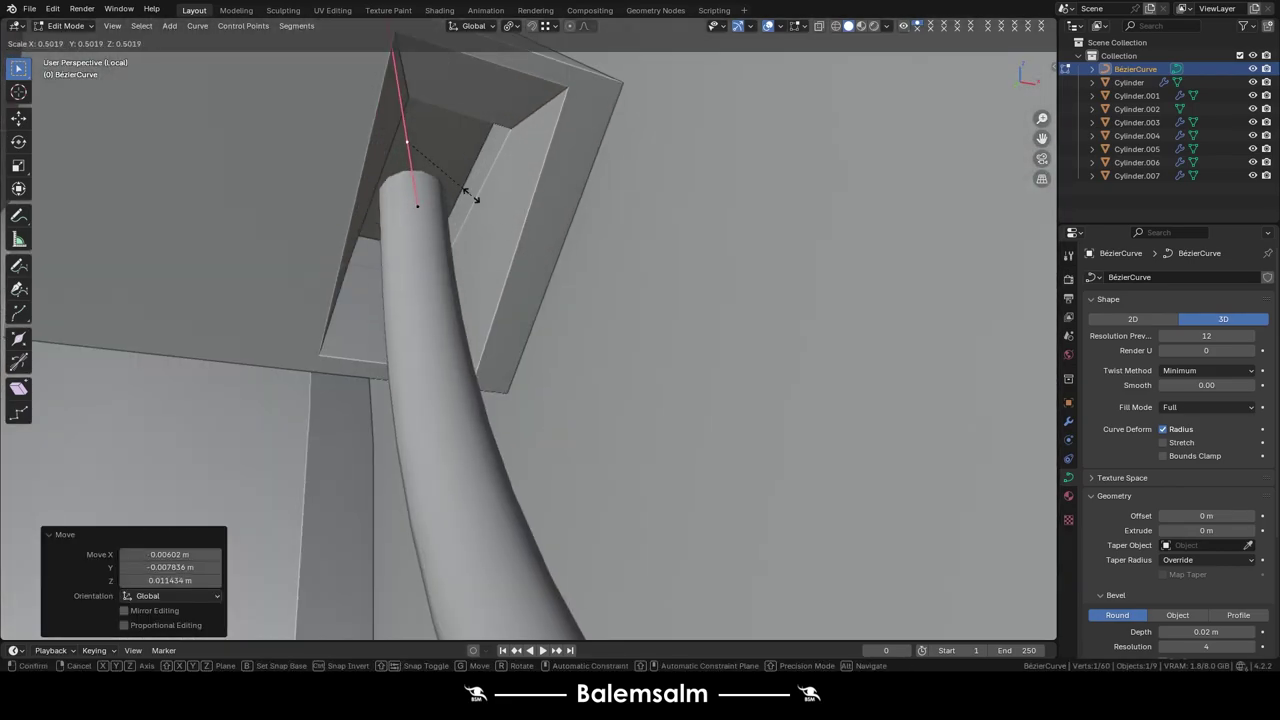
- Rotate the cable end about X and seat it in the panel's recessed socket
key(Tab)
middle_drag(375, 320, 457, 181)
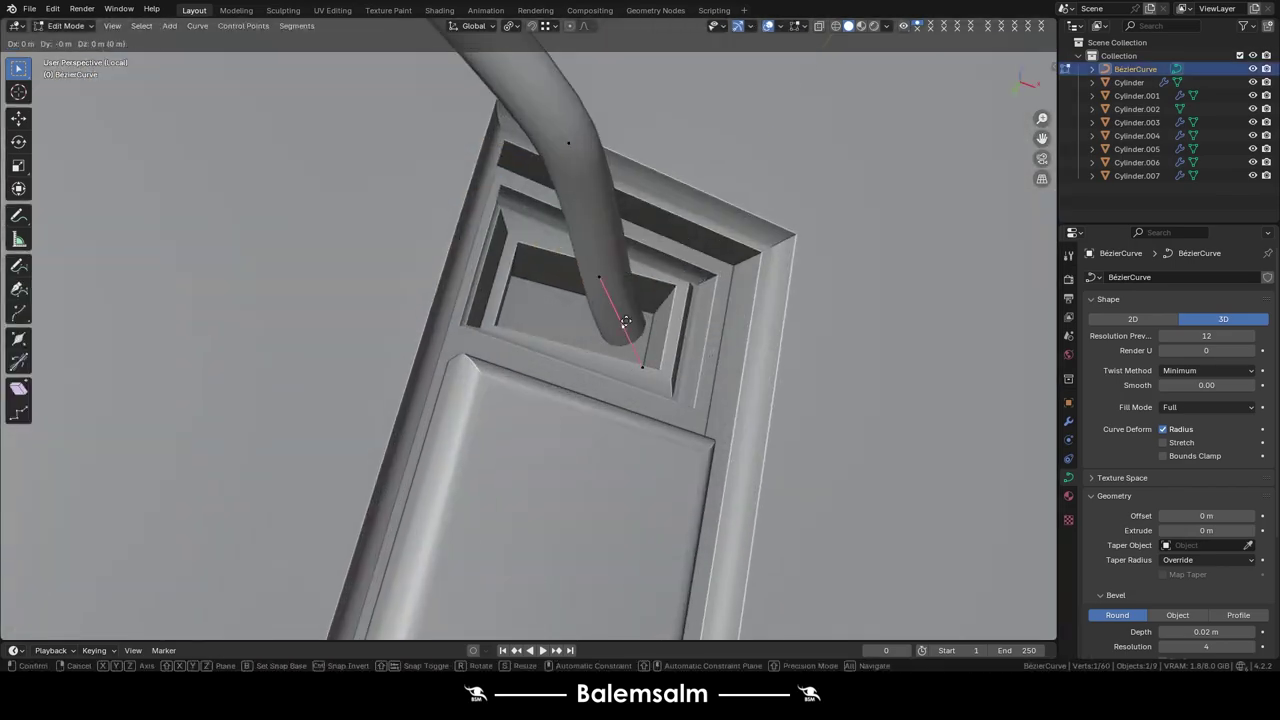
middle_drag(631, 378, 582, 359)
click(582, 359)
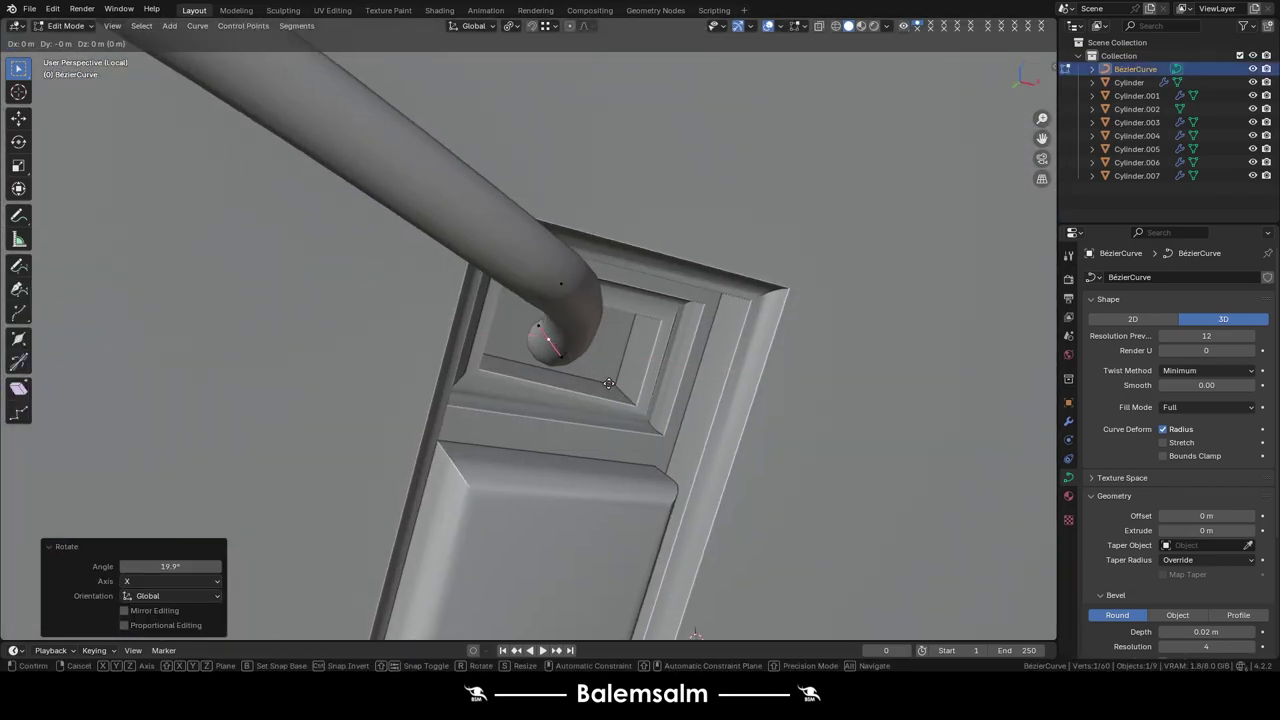
key(r)
key(x)
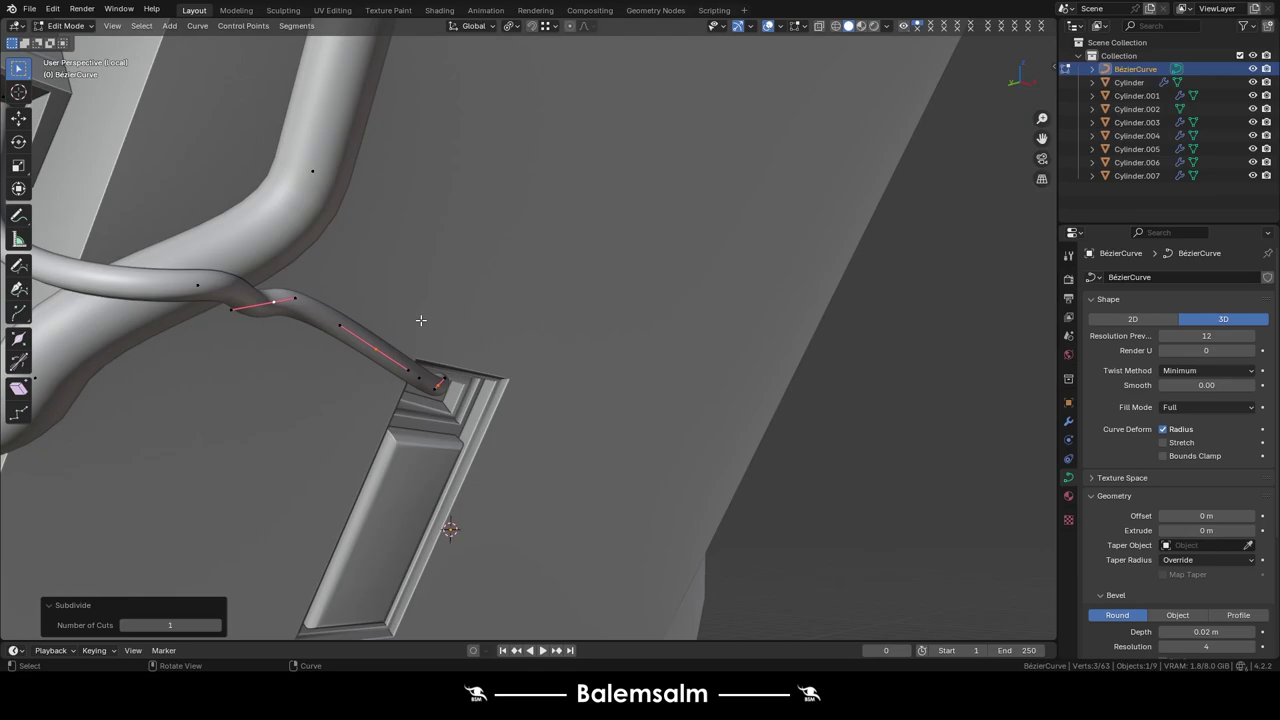
click(355, 378)
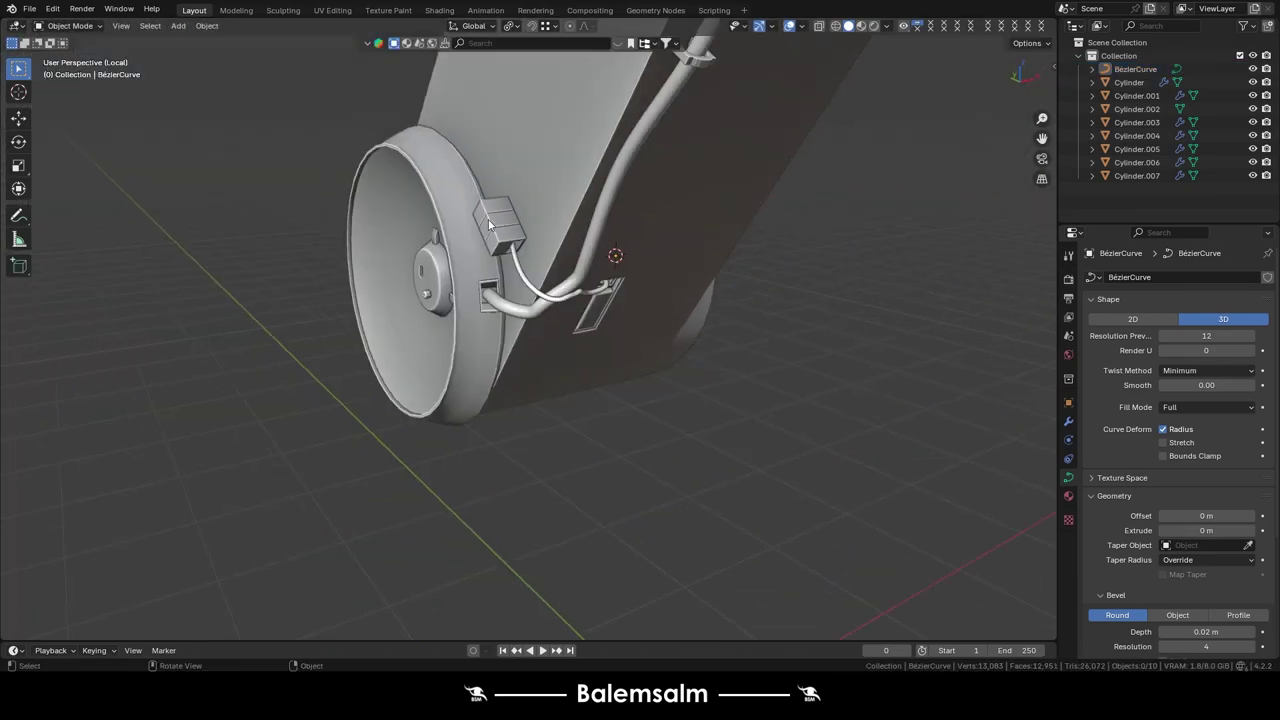
middle_drag(489, 225, 339, 254)
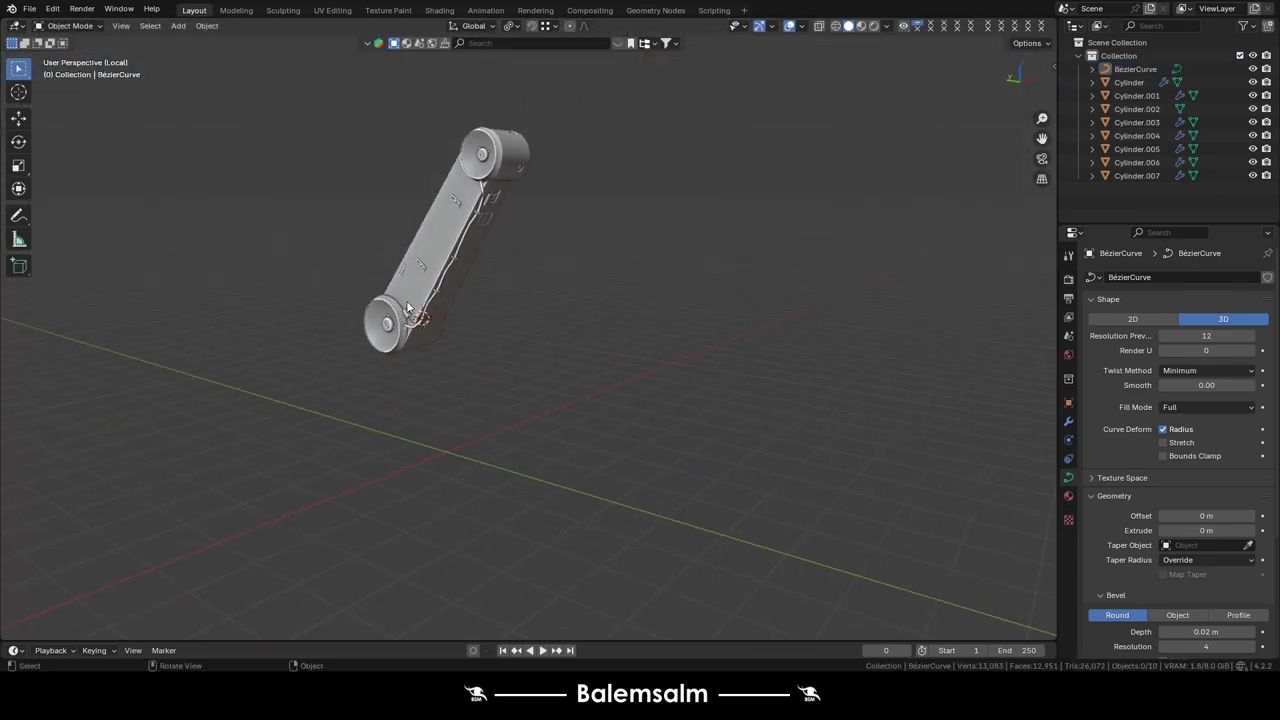
middle_drag(354, 251, 370, 380)
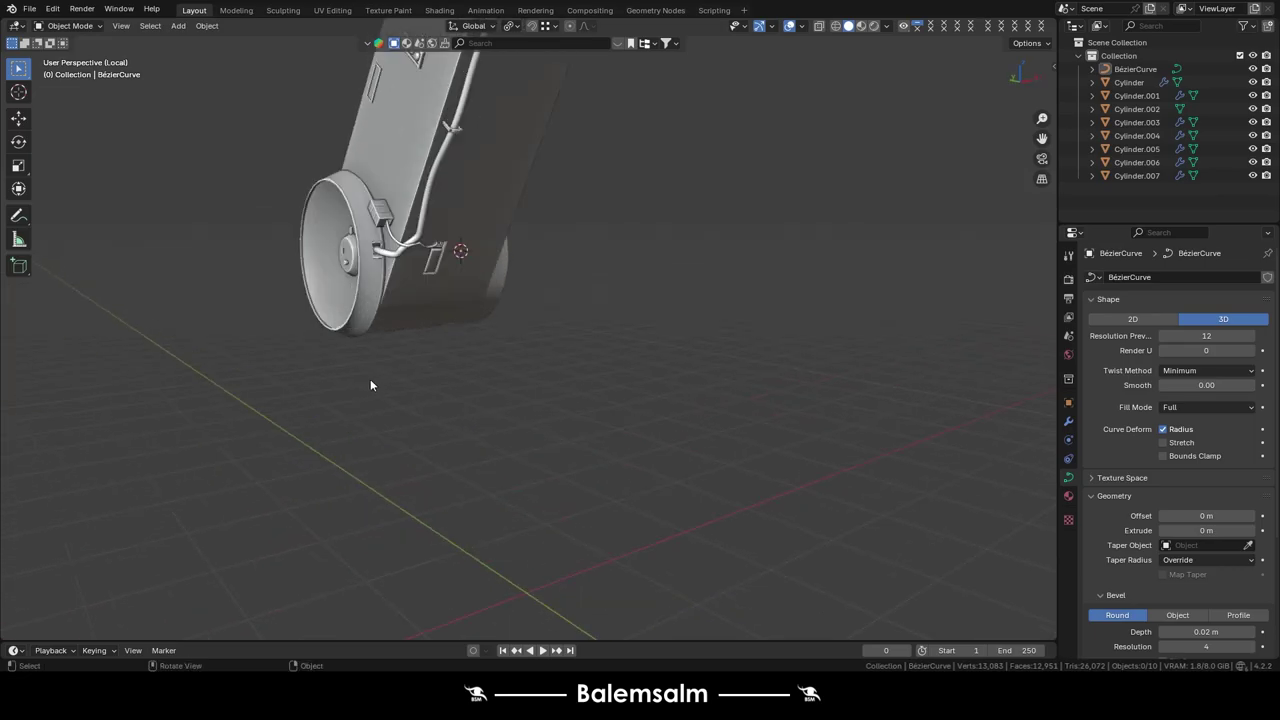
scroll(370, 380, up, 5)
- Inset two faces on the arm's side panel, then rotate and shrink them to recess the window in steps
key(Tab)
key(ctrl+l)
key(grave)
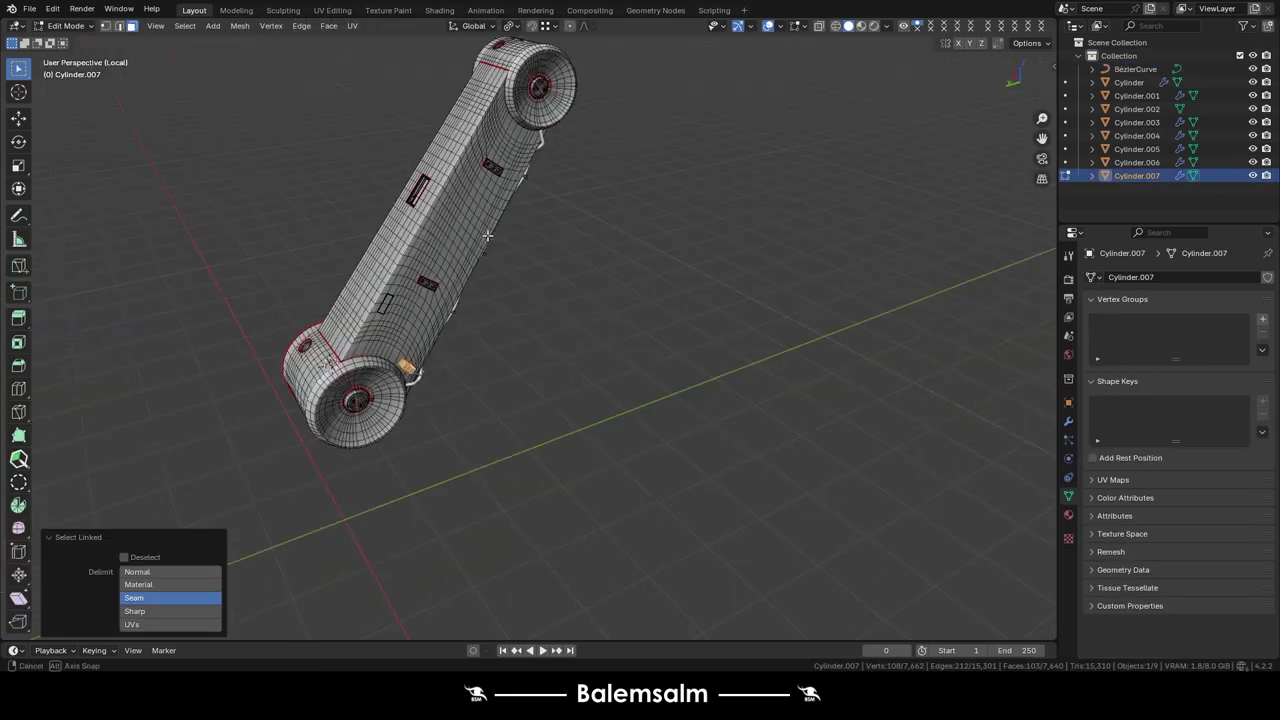
middle_drag(370, 263, 503, 202)
scroll(503, 202, up, 5)
scroll(503, 202, up, 4)
click(430, 228)
shift+click(417, 297)
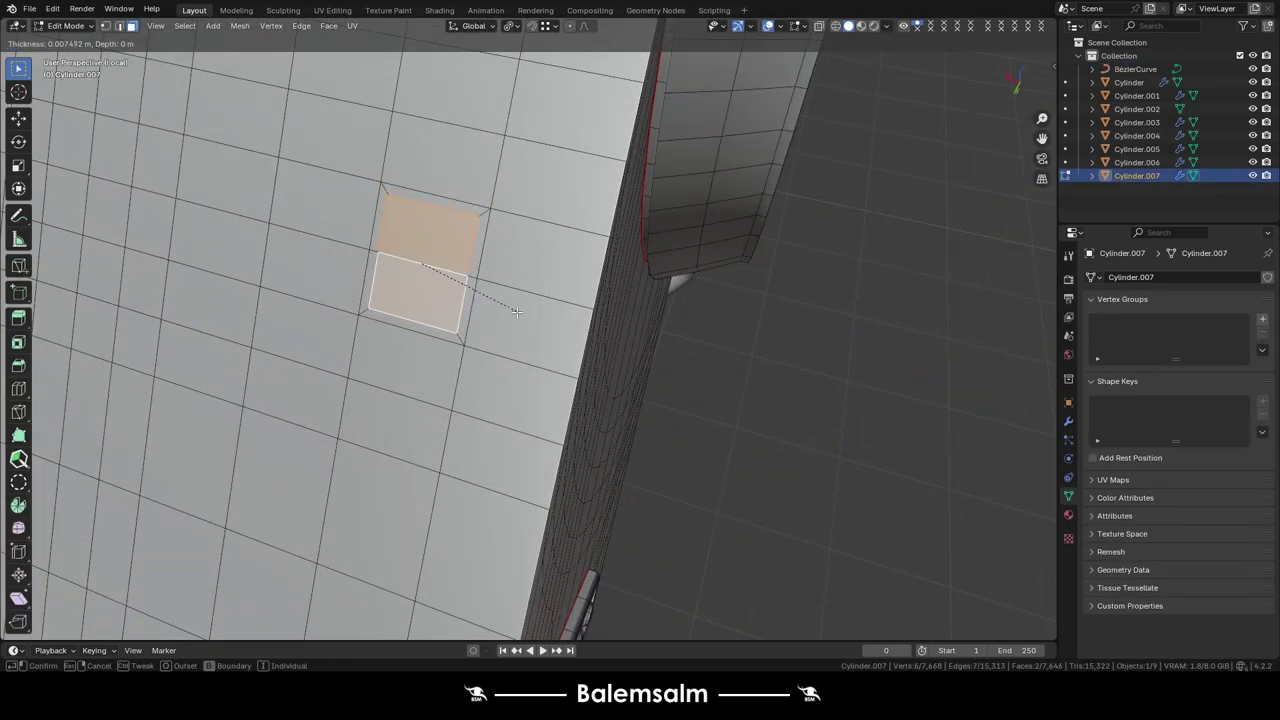
click(516, 312)
mouse_move(516, 312)
middle_down()
mouse_move(450, 300)
mouse_move(589, 267)
middle_up()
key(r)
key(z)
click(490, 297)
key(s)
click(478, 278)
click(543, 297)
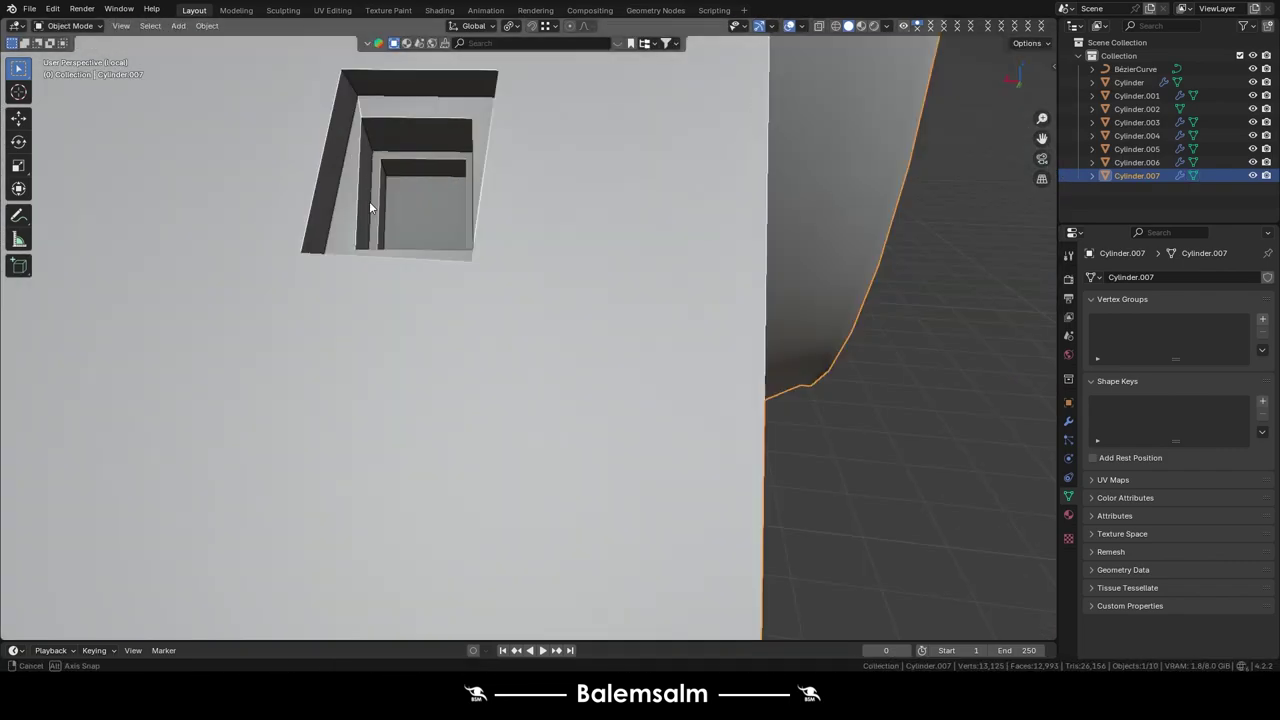
middle_drag(369, 201, 380, 218)
- Select the connector box's connected geometry and rotate it about 171° to flip it around
key(2)
alt+click(440, 234)
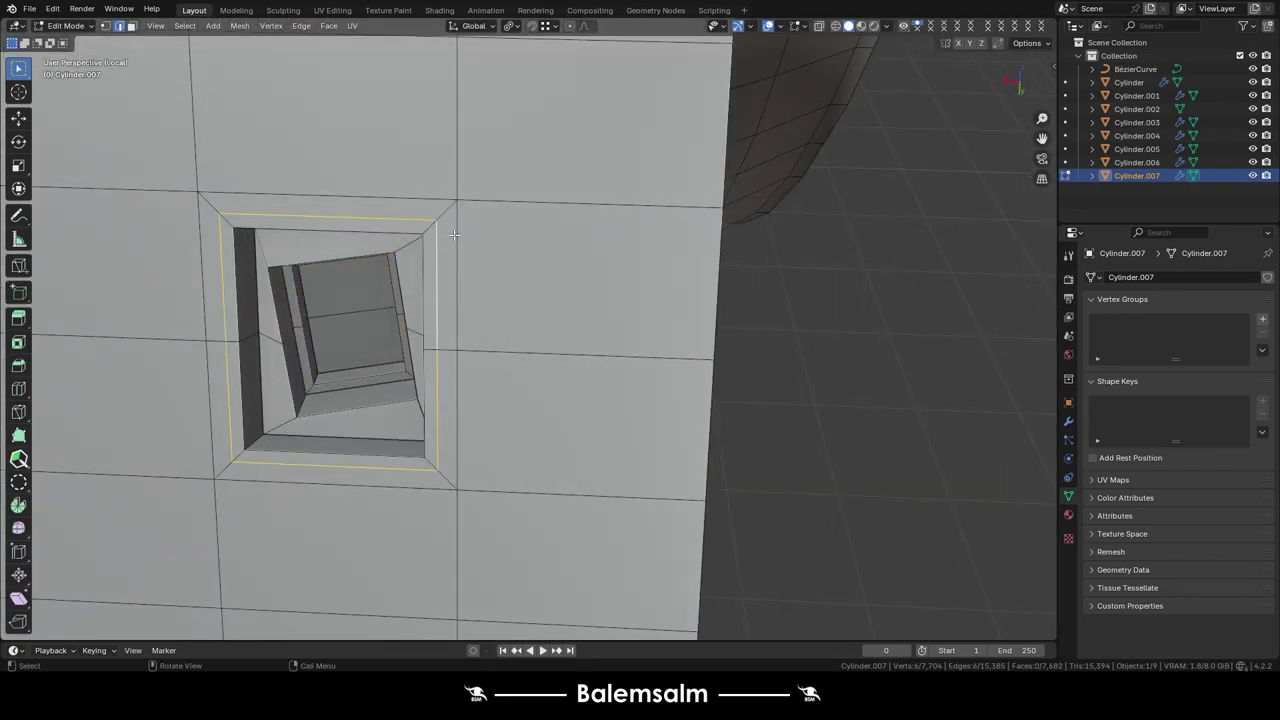
scroll(316, 294, down, 10)
key(ctrl+l)
scroll(308, 336, up, 5)
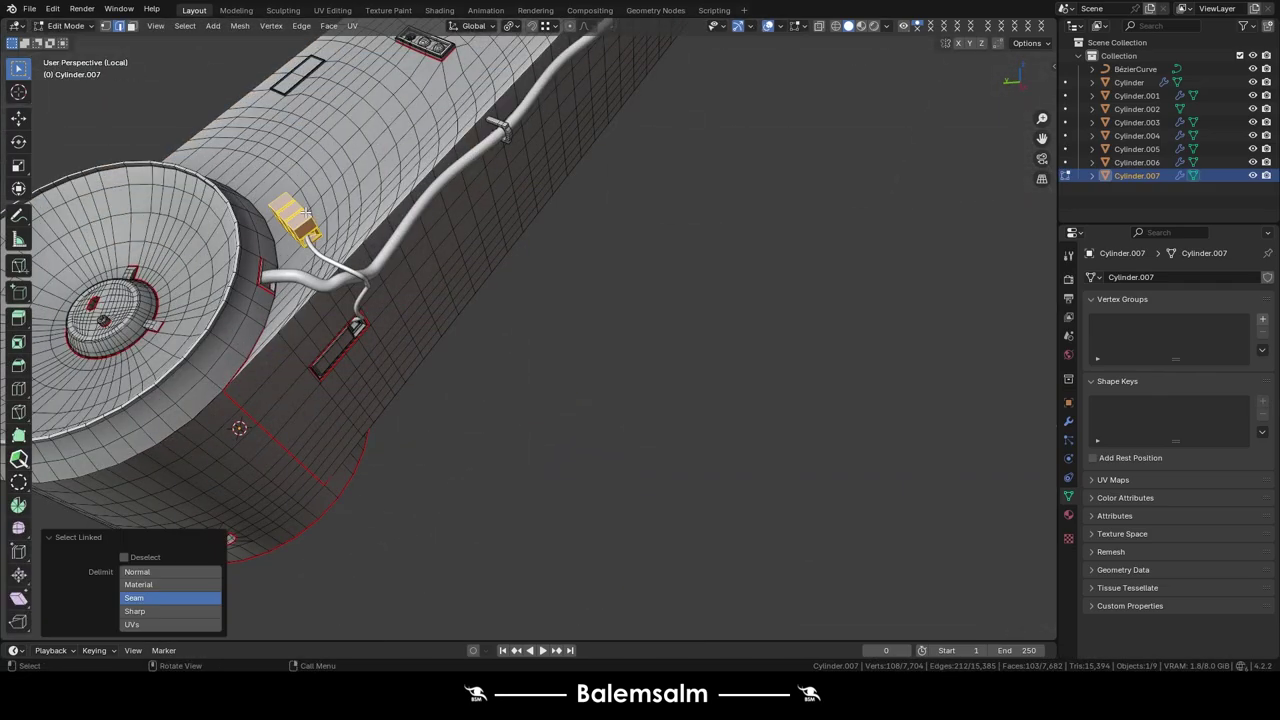
key(ctrl+KP_3)
scroll(309, 291, up, 4)
scroll(366, 134, up, 5)
key(r)
key(1)
key(7)
key(1)
key(Return)
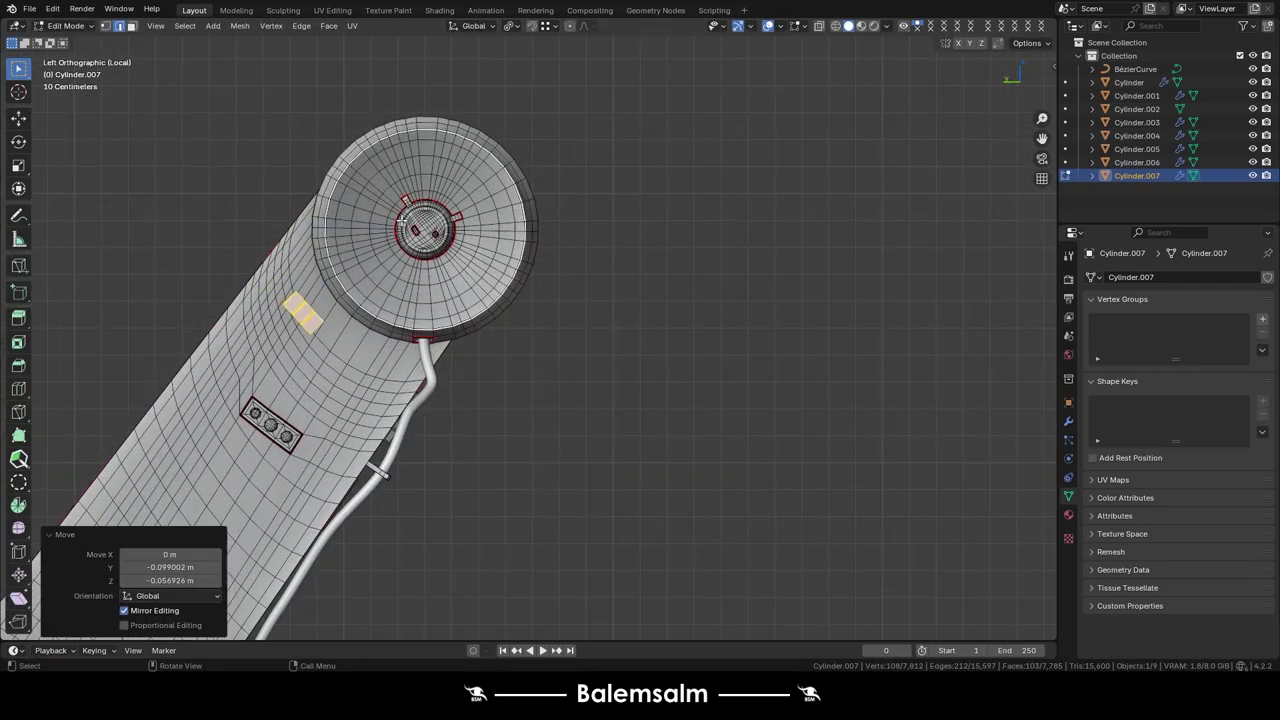
scroll(430, 300, up, 4)
- Slide the box out to the cable's end and tilt it about the Y axis
key(g)
mouse_move(430, 340)
middle_down()
mouse_move(494, 366)
mouse_move(177, 200)
middle_up()
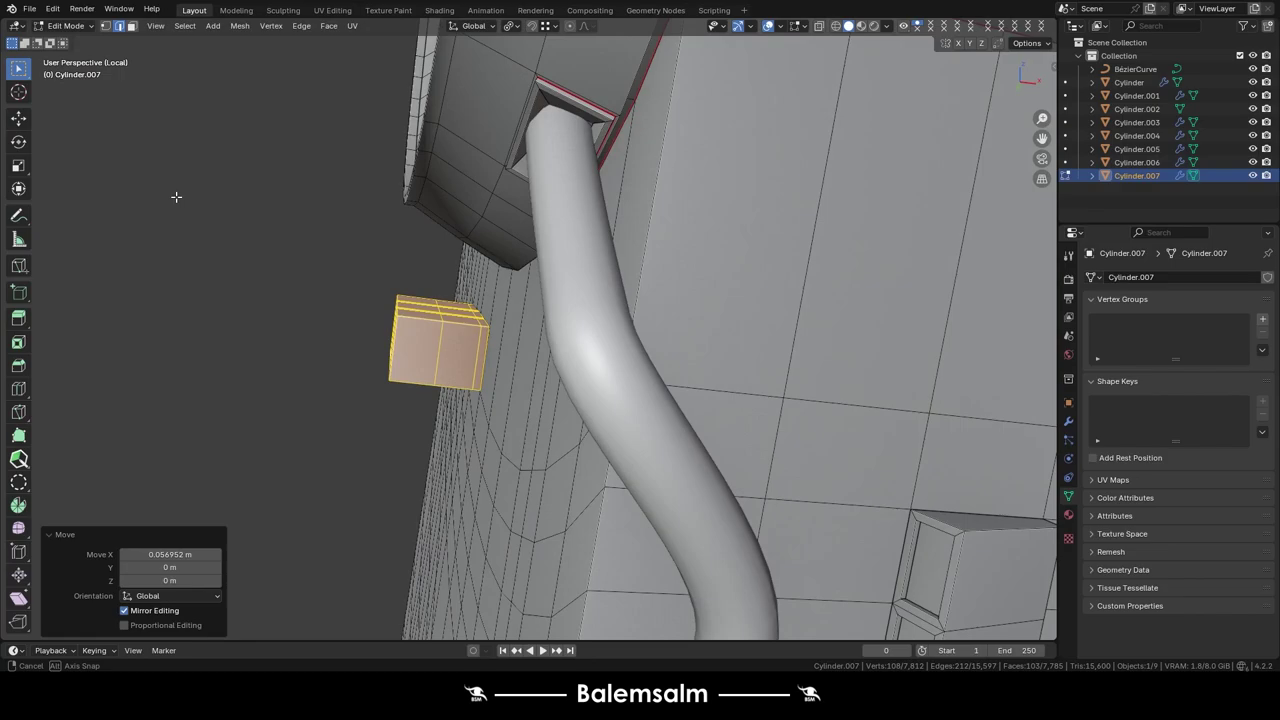
key(r)
key(y)
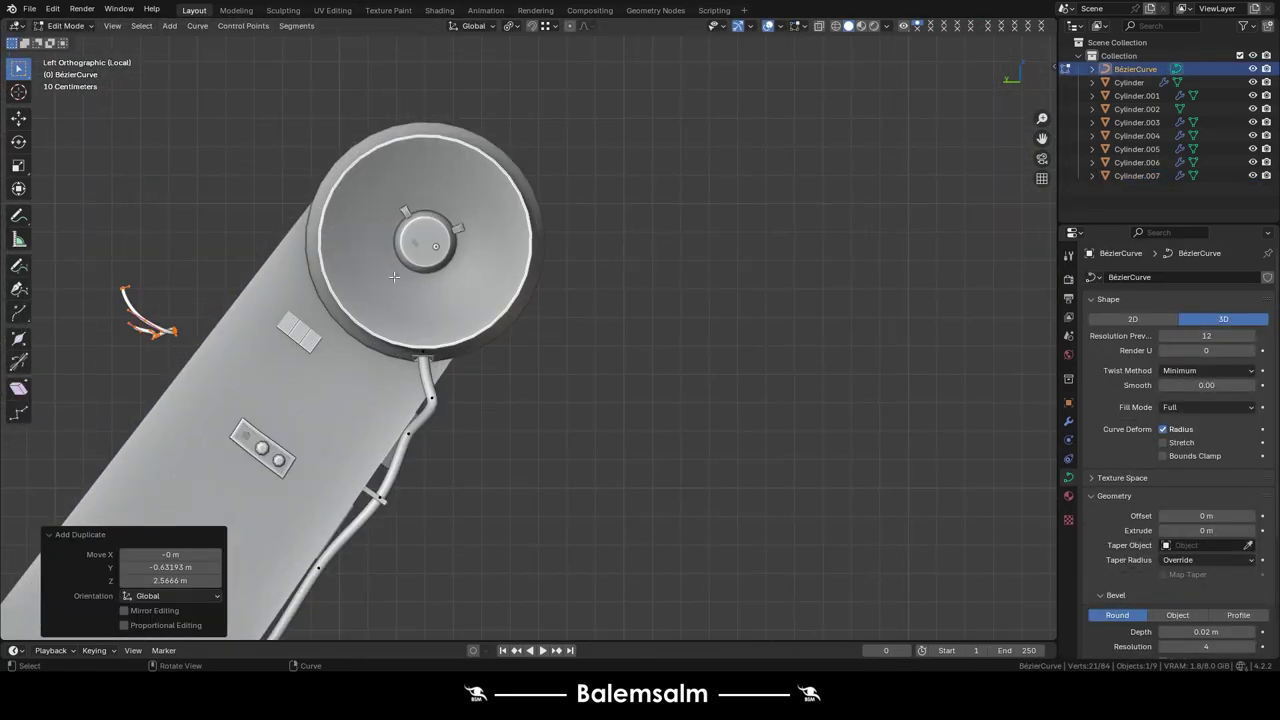
- Draw a thin cable stroke out of the box opening and extrude an extra point along the arm
mouse_move(518, 37)
middle_down()
mouse_move(223, 197)
mouse_move(500, 360)
middle_up()
click(18, 265)
drag(540, 352, 465, 375)
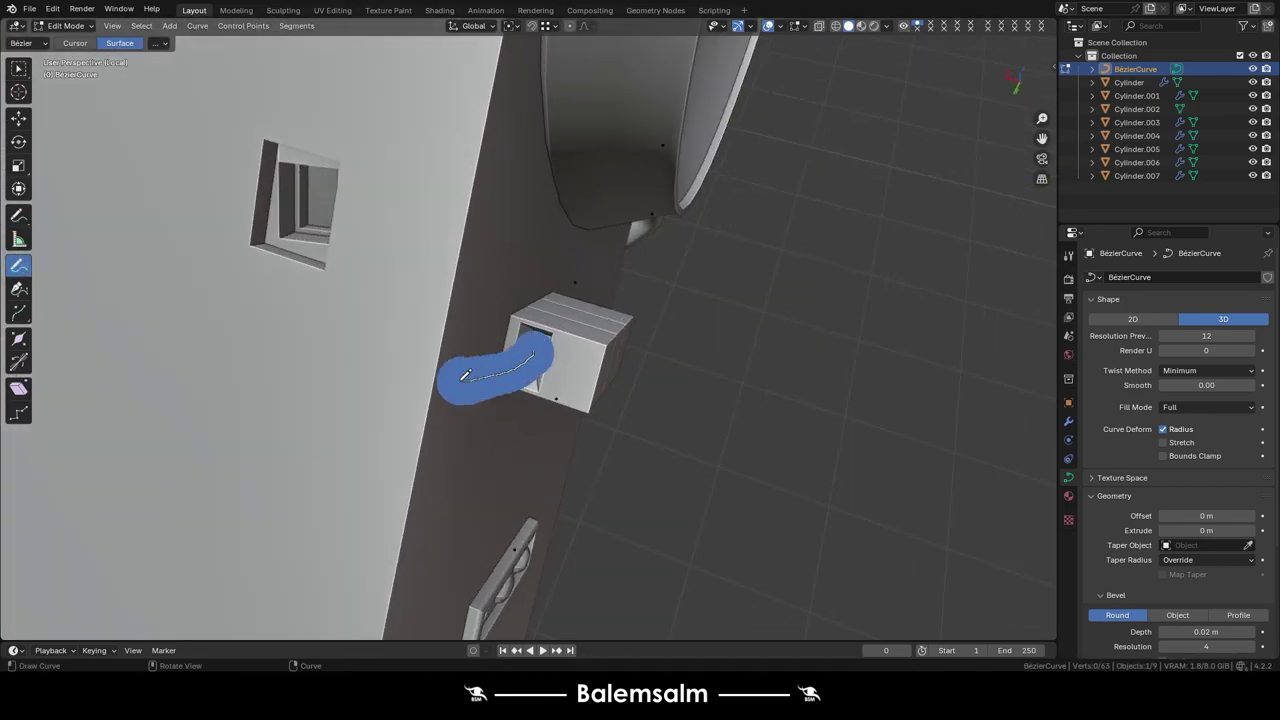
click(470, 350)
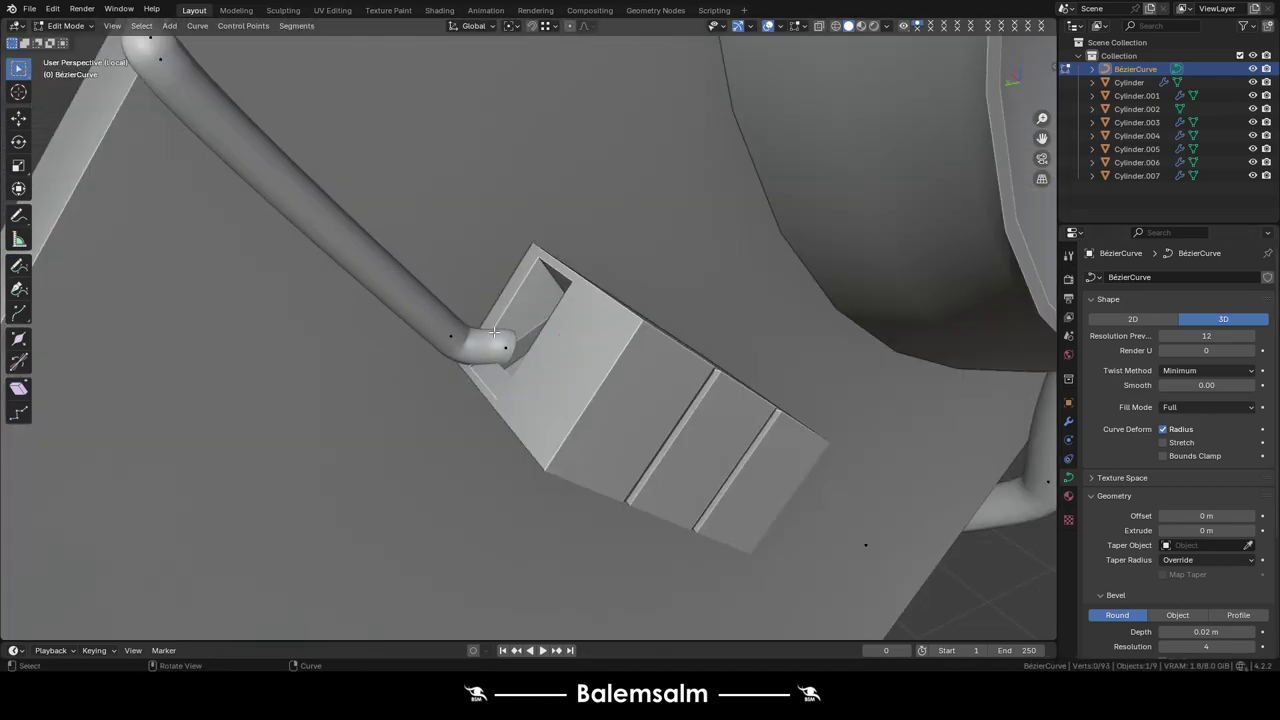
middle_drag(470, 350, 600, 270)
key(e)
click(604, 262)
middle_drag(540, 335, 438, 325)
scroll(500, 330, down, 3)
- Undo the extra cable points and move the cable's end point into the side panel's slanted slot
key(g)
key(x)
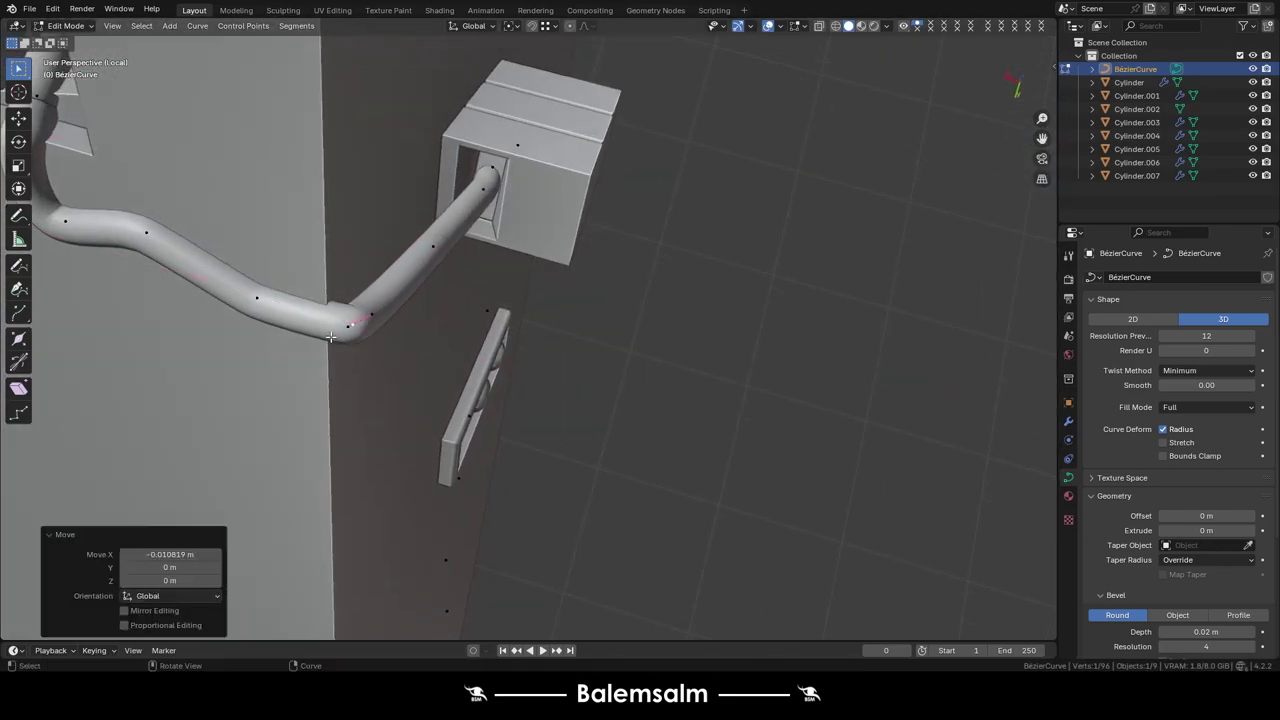
key(ctrl+z)
scroll(186, 163, up, 3)
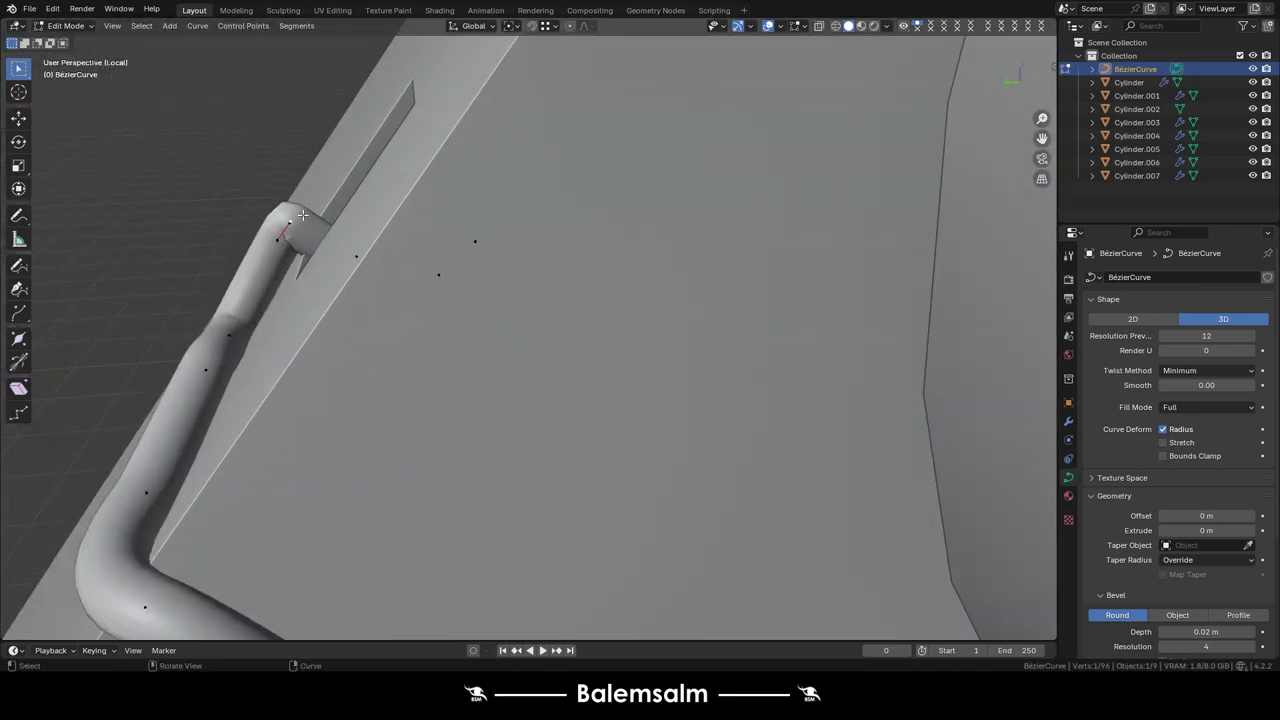
mouse_move(186, 163)
middle_down()
mouse_move(393, 263)
mouse_move(330, 338)
middle_up()
scroll(393, 263, up, 2)
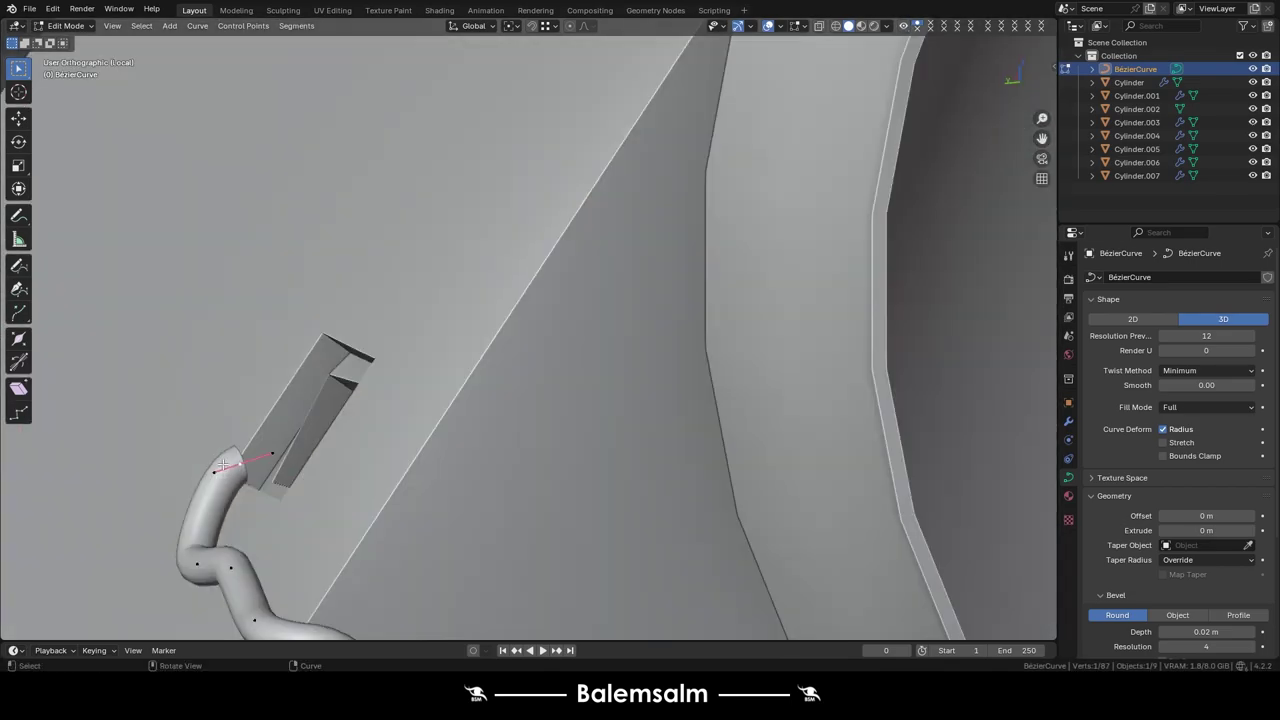
click(265, 338)
key(g)
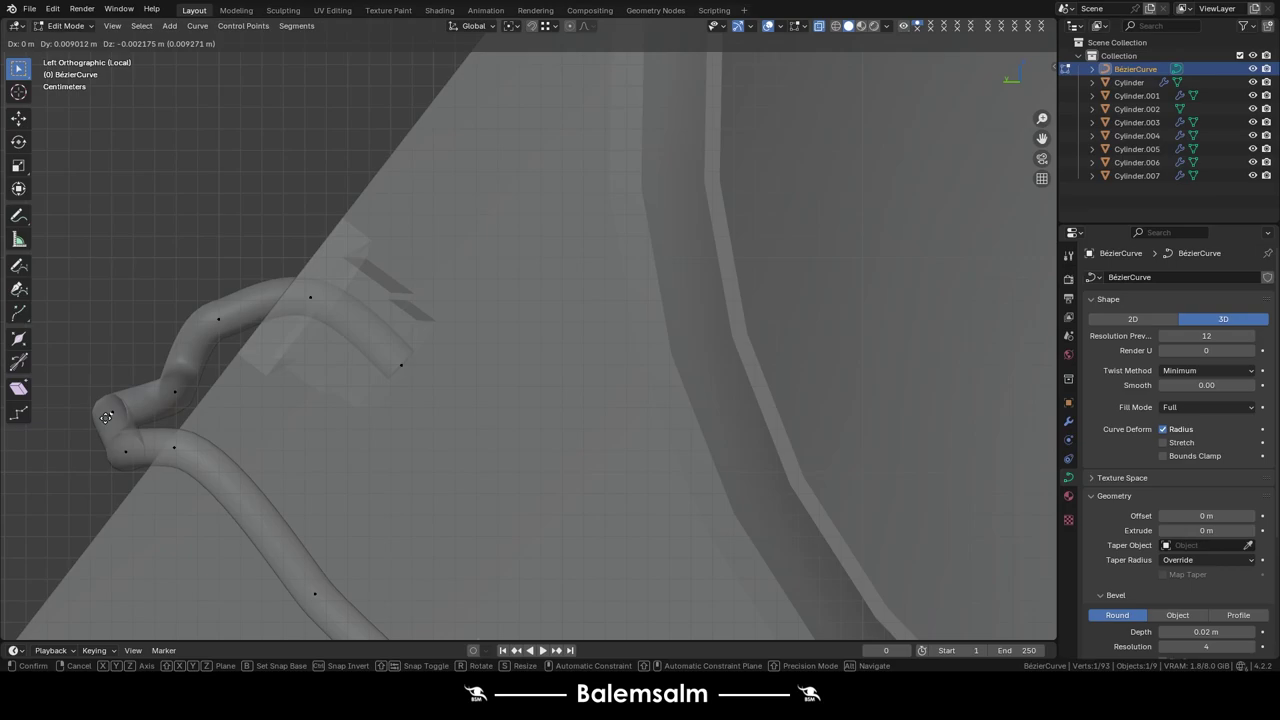
click(106, 417)
- Exit curve editing and switch to editing the arm mesh Cylinder.007
middle_drag(106, 417, 269, 383)
scroll(269, 383, down, 5)
mouse_move(408, 341)
middle_down()
mouse_move(158, 180)
mouse_move(703, 159)
mouse_move(450, 220)
middle_up()
key(Tab)
key(Tab)
scroll(514, 238, up, 5)
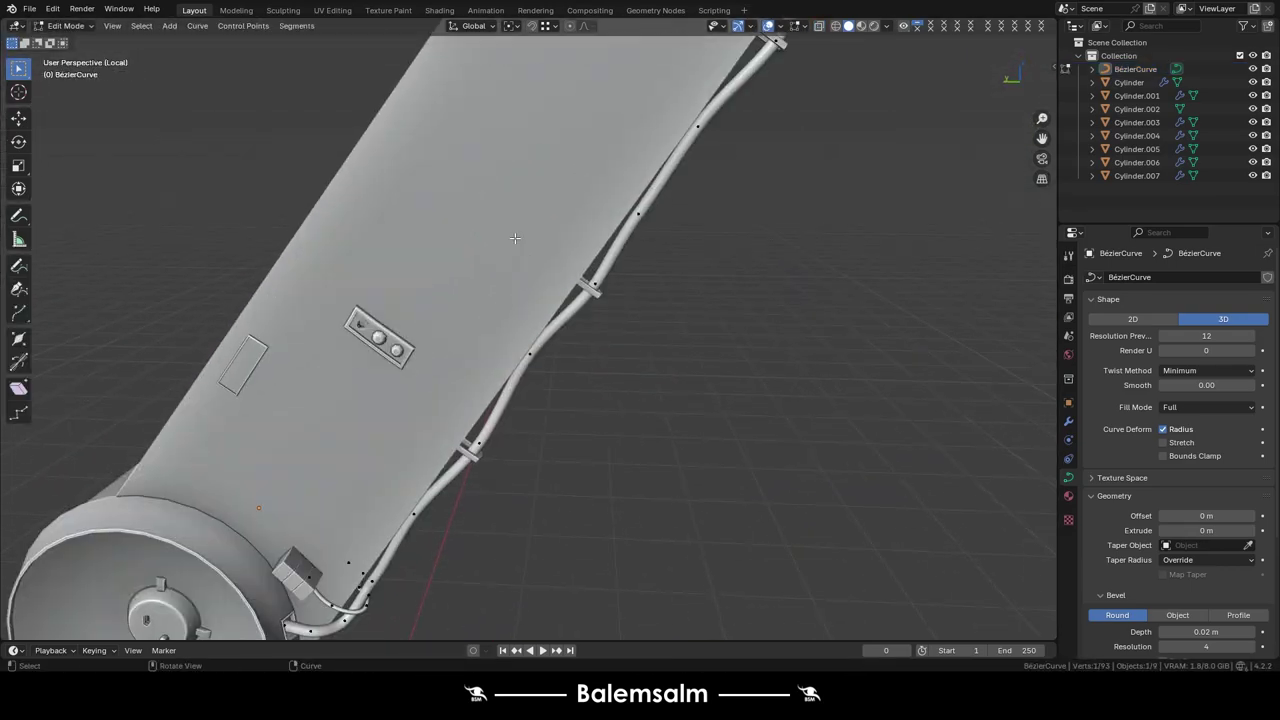
key(alt+q)
scroll(409, 234, up, 5)
- Select a 2x3 block of faces on the arm and view it from the left side
key(l)
middle_drag(403, 126, 388, 290)
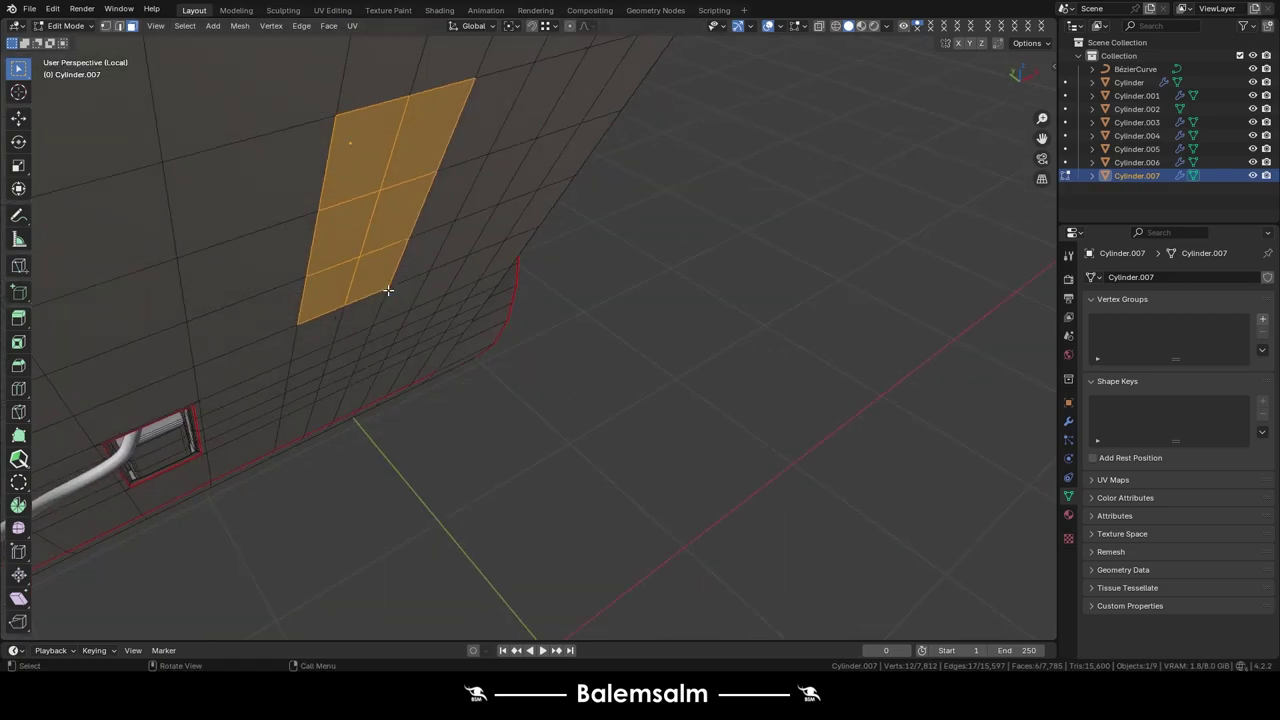
click(370, 291)
key(ctrl+KP_3)
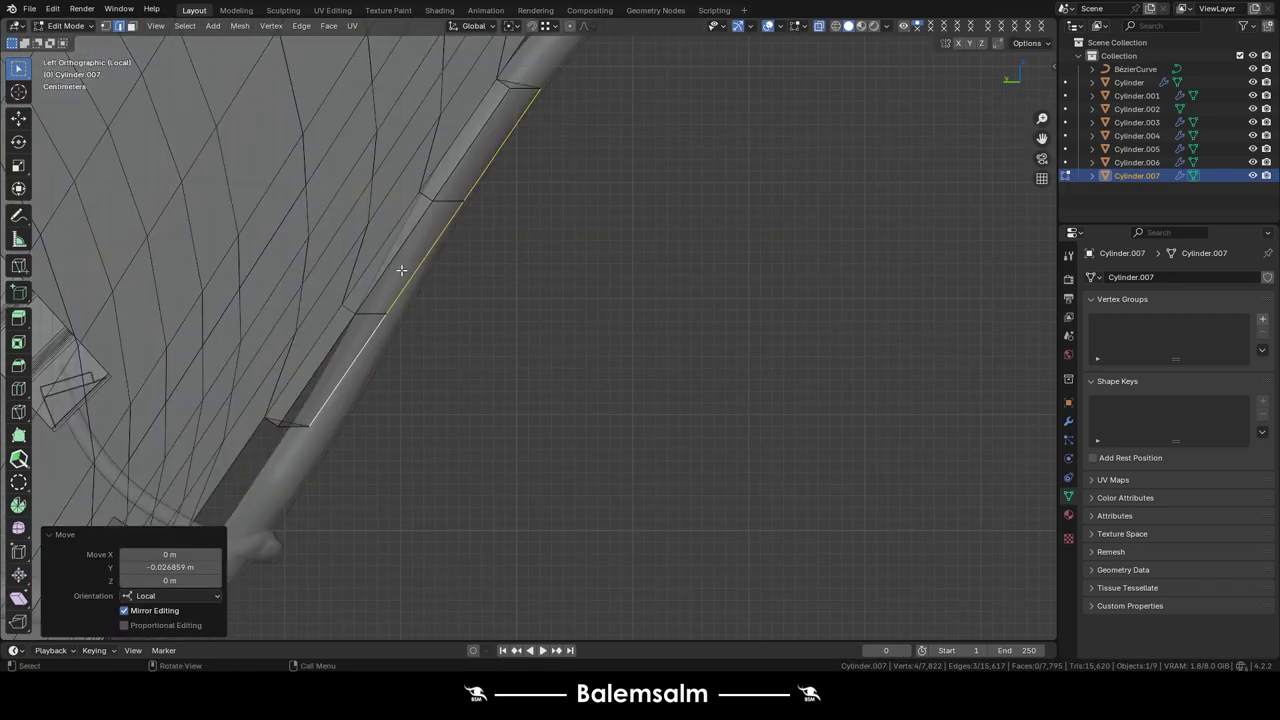
key(Tab)
middle_drag(586, 198, 443, 183)
scroll(443, 183, down, 3)
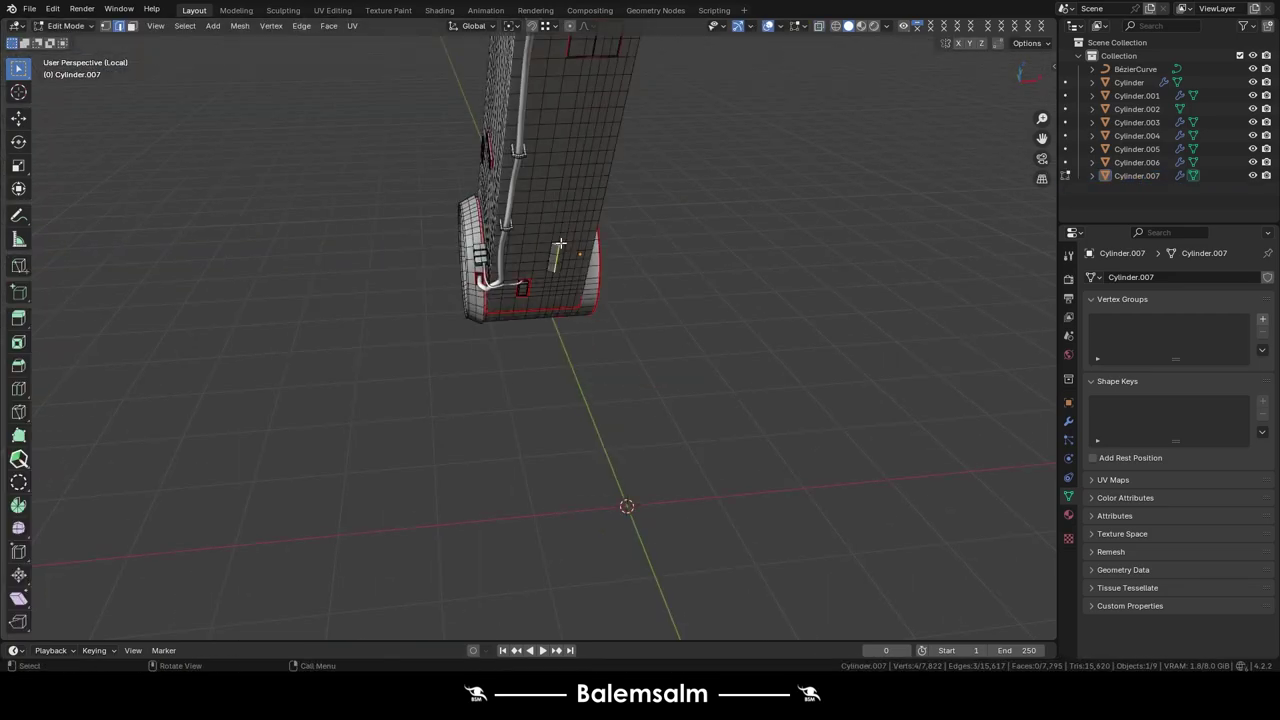
middle_drag(626, 509, 305, 280)
scroll(305, 280, up, 5)
scroll(305, 280, down, 4)
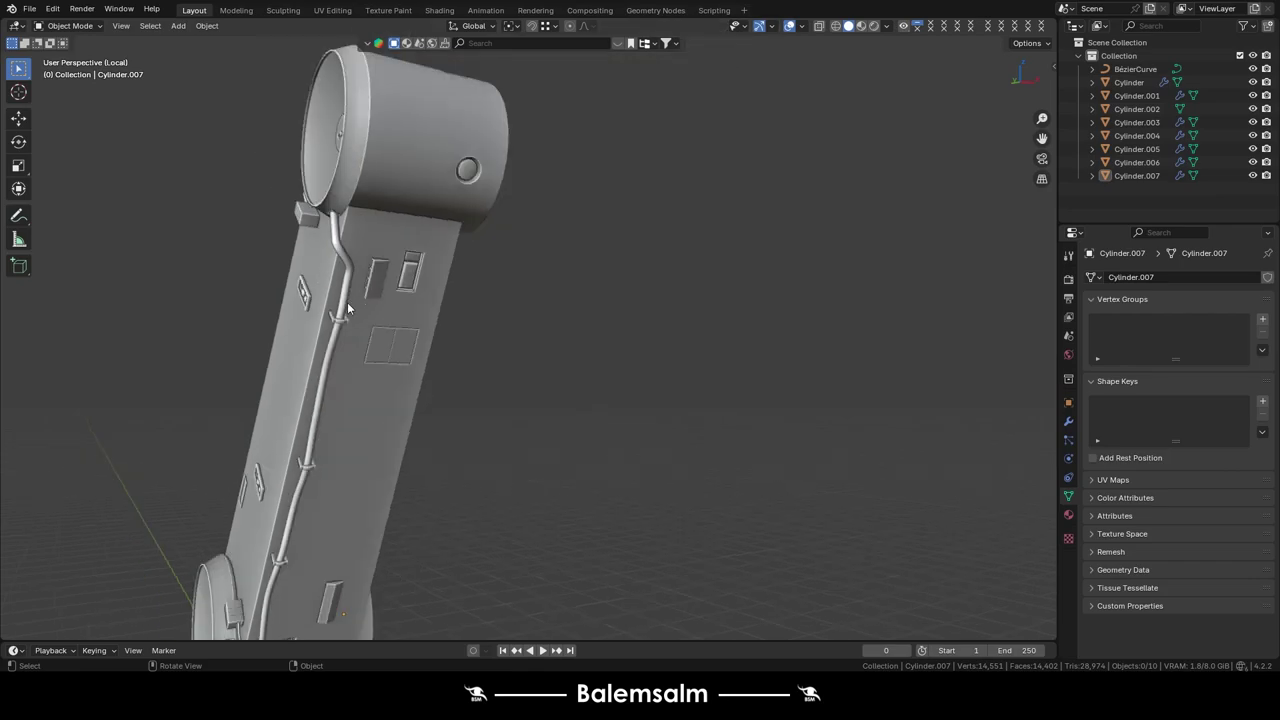
- Select the arm part in Edit Mode and slide a surface vertex along its edge
click(225, 370)
key(Tab)
scroll(225, 370, up, 6)
click(378, 345)
key(g)
key(g)
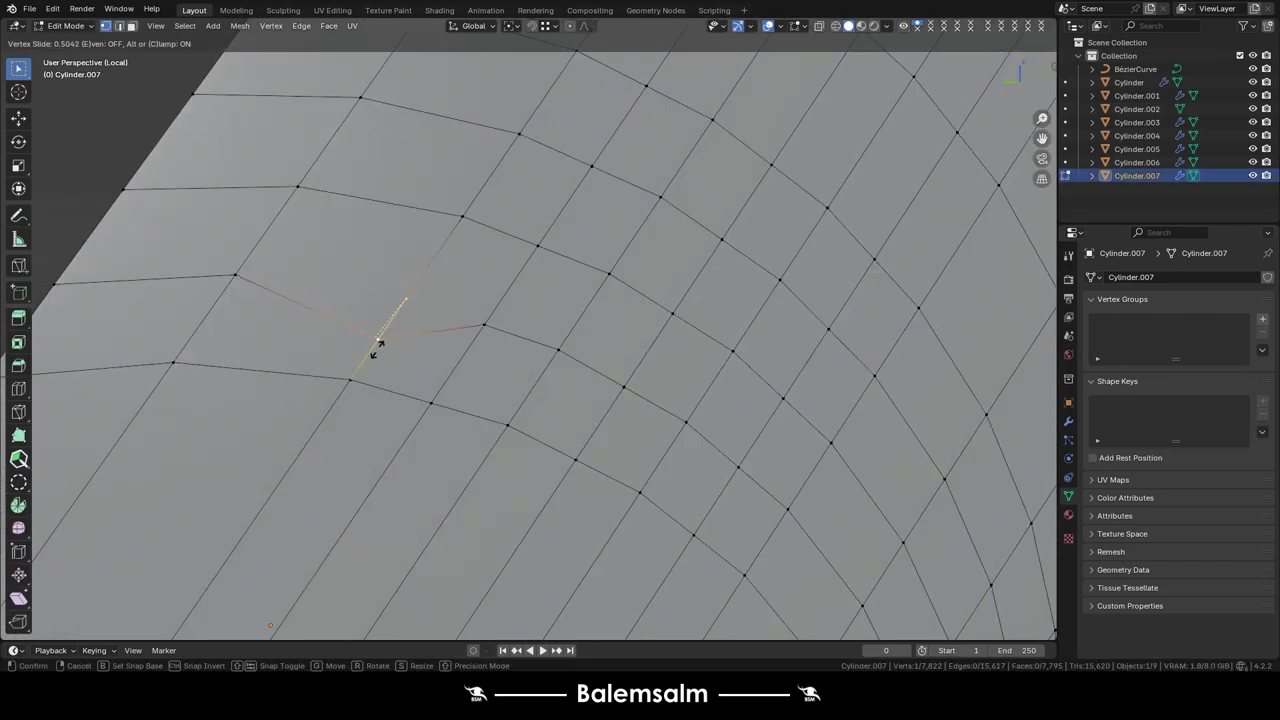
- Make a face circular, shrink it and extrude it outward into a raised bolt
right_click(426, 253)
click(426, 253)
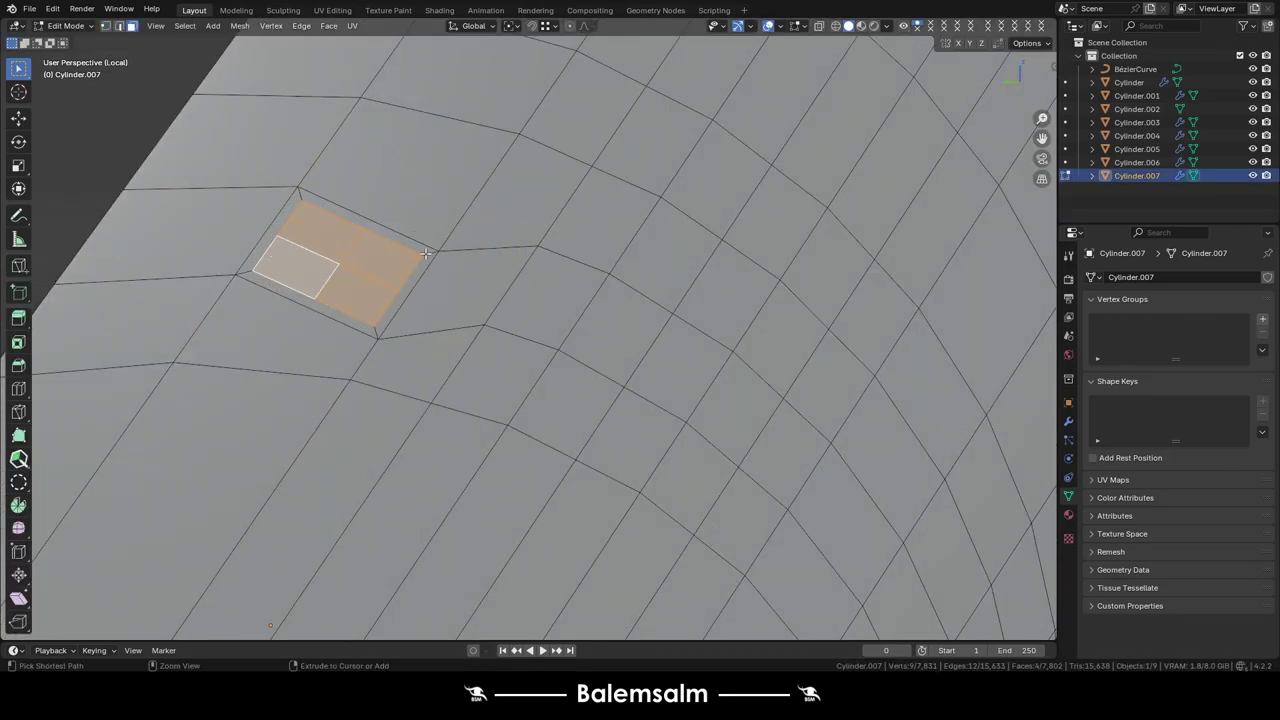
right_click(426, 253)
click(571, 246)
key(s)
click(404, 293)
key(e)
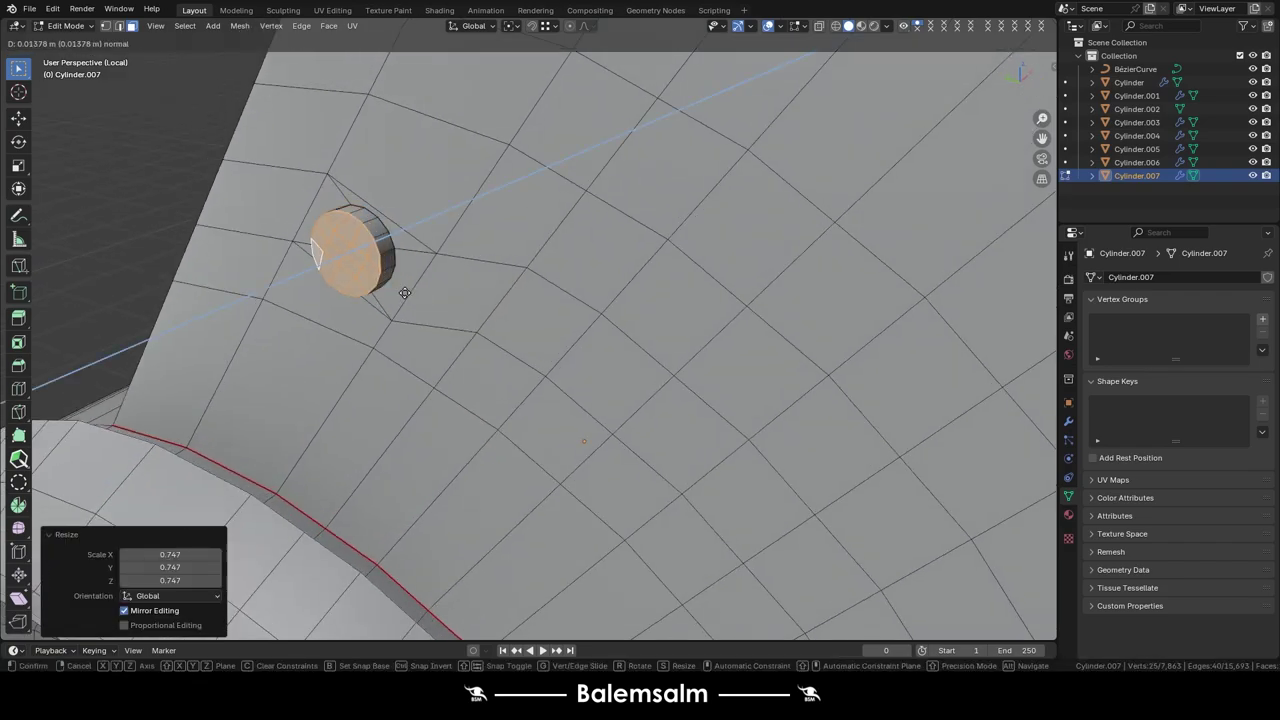
click(404, 293)
key(Tab)
- Inset a face on the arm and round it into a circular patch with Shift+Alt+S
scroll(412, 356, down, 8)
middle_drag(412, 356, 536, 280)
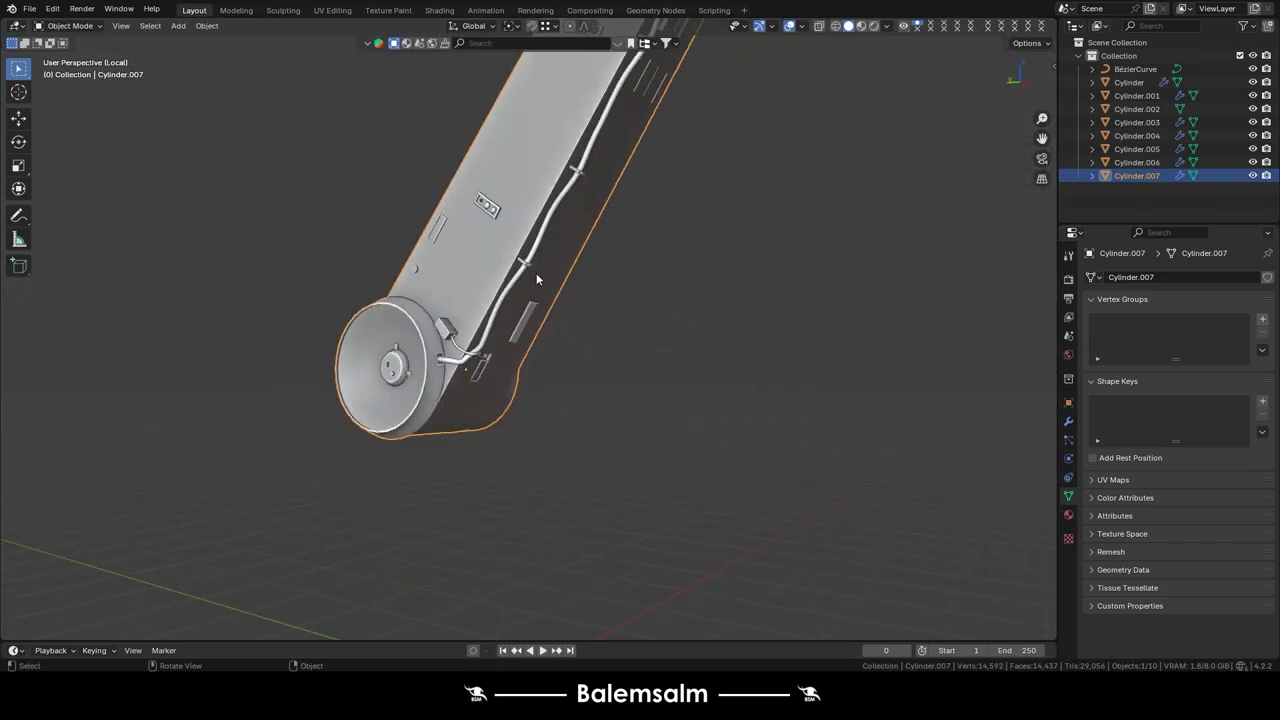
scroll(536, 273, down, 6)
key(Tab)
scroll(381, 326, up, 10)
scroll(599, 271, up, 3)
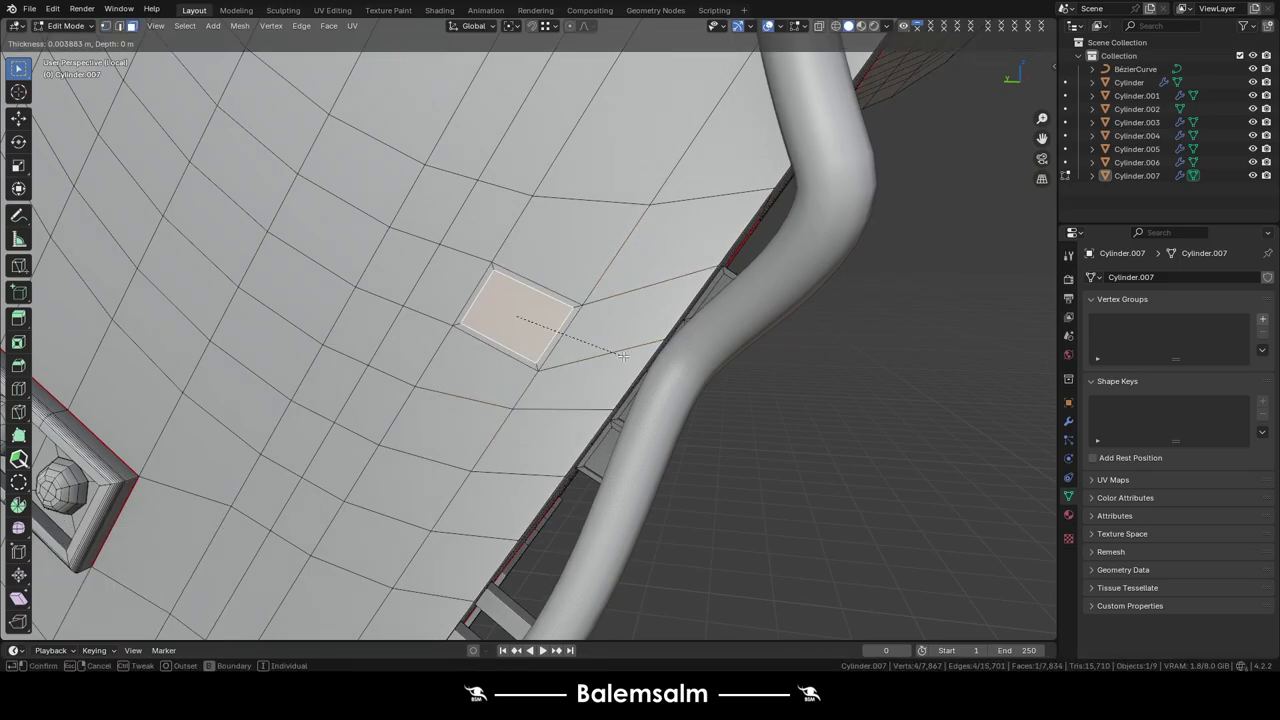
click(622, 356)
scroll(457, 234, down, 8)
scroll(457, 234, up, 6)
scroll(385, 132, up, 3)
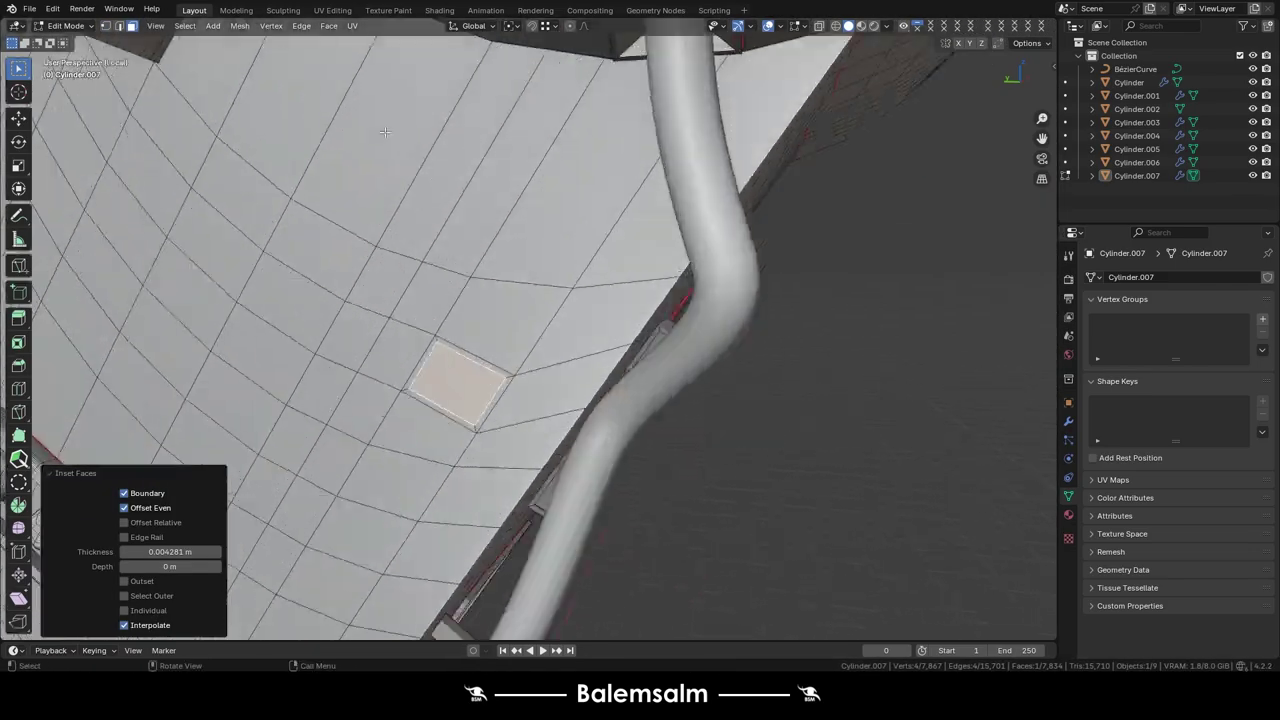
scroll(385, 132, up, 3)
key(shift+alt+s)
scroll(660, 330, down, 6)
mouse_move(600, 300)
middle_down()
mouse_move(658, 266)
mouse_move(600, 290)
middle_up()
scroll(484, 285, down, 6)
scroll(484, 285, up, 8)
middle_drag(400, 260, 316, 240)
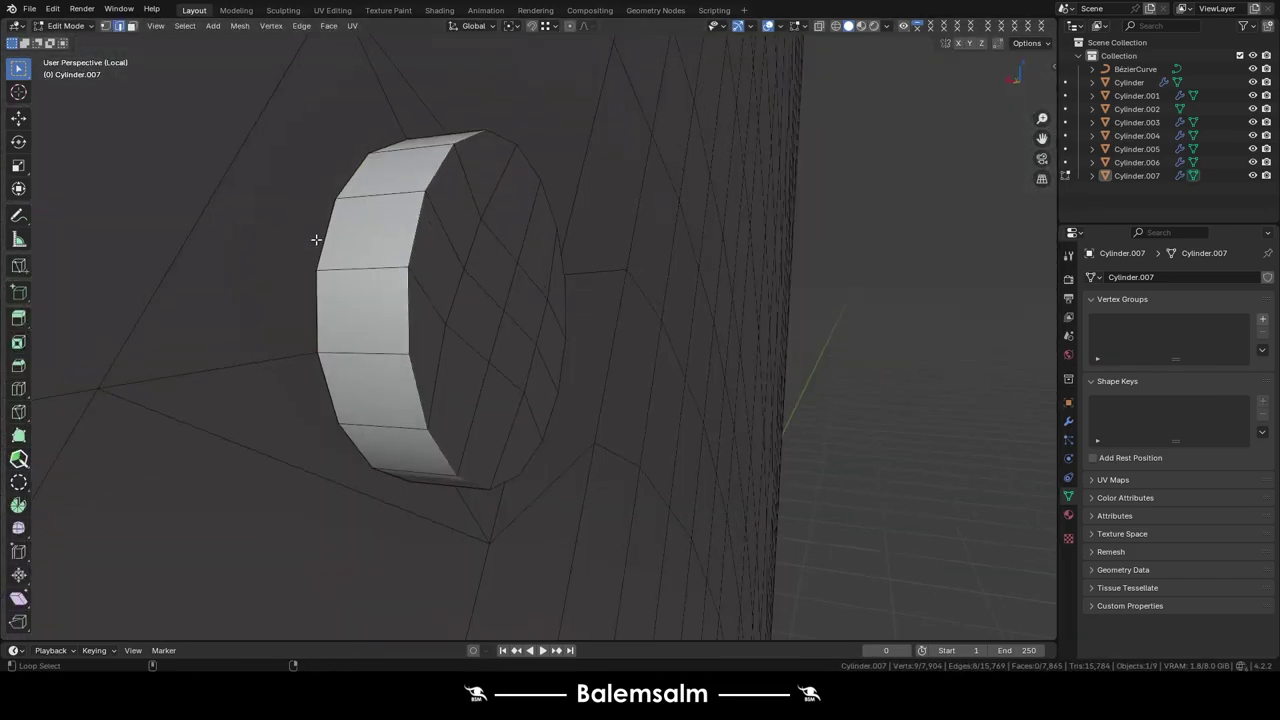
scroll(316, 240, down, 6)
scroll(575, 238, up, 10)
- Inset four surface faces and reshape them into a circular disc
click(575, 238)
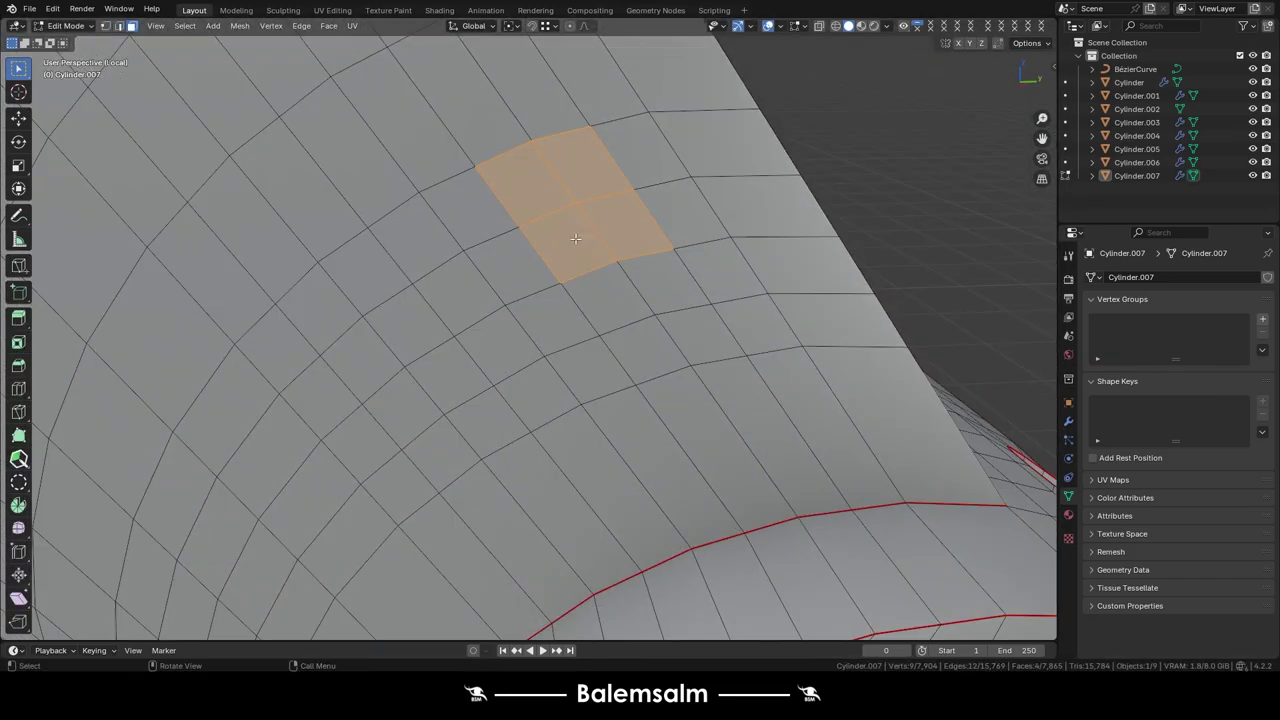
click(712, 247)
right_click(570, 170)
click(729, 191)
scroll(651, 234, down, 5)
scroll(586, 369, up, 6)
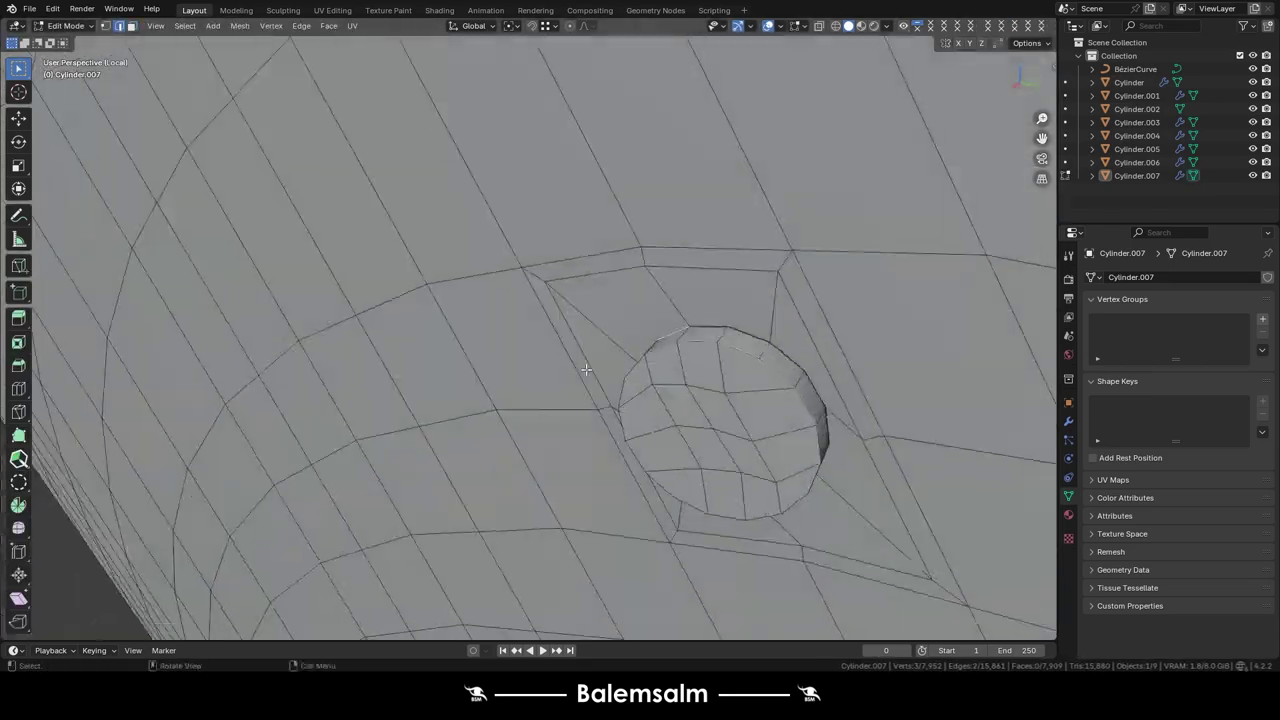
mouse_move(586, 369)
middle_down()
mouse_move(540, 250)
mouse_move(480, 150)
middle_up()
key(Tab)
scroll(478, 140, down, 4)
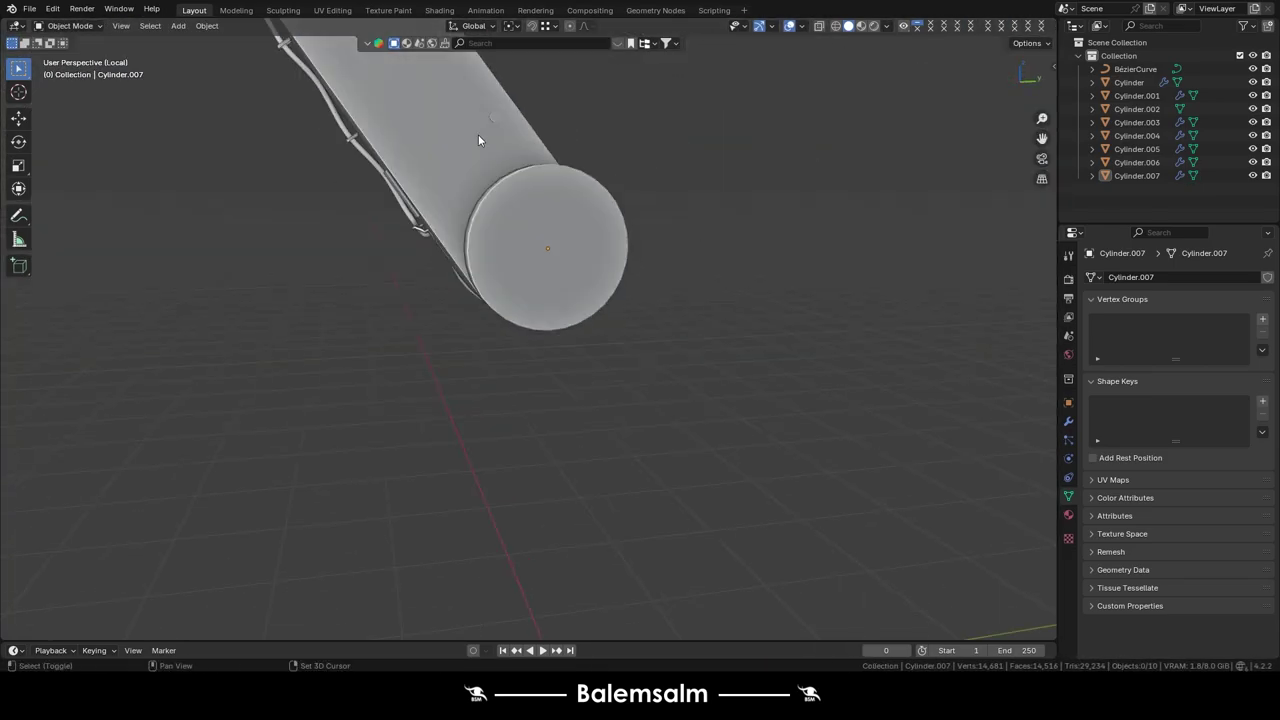
click(700, 230)
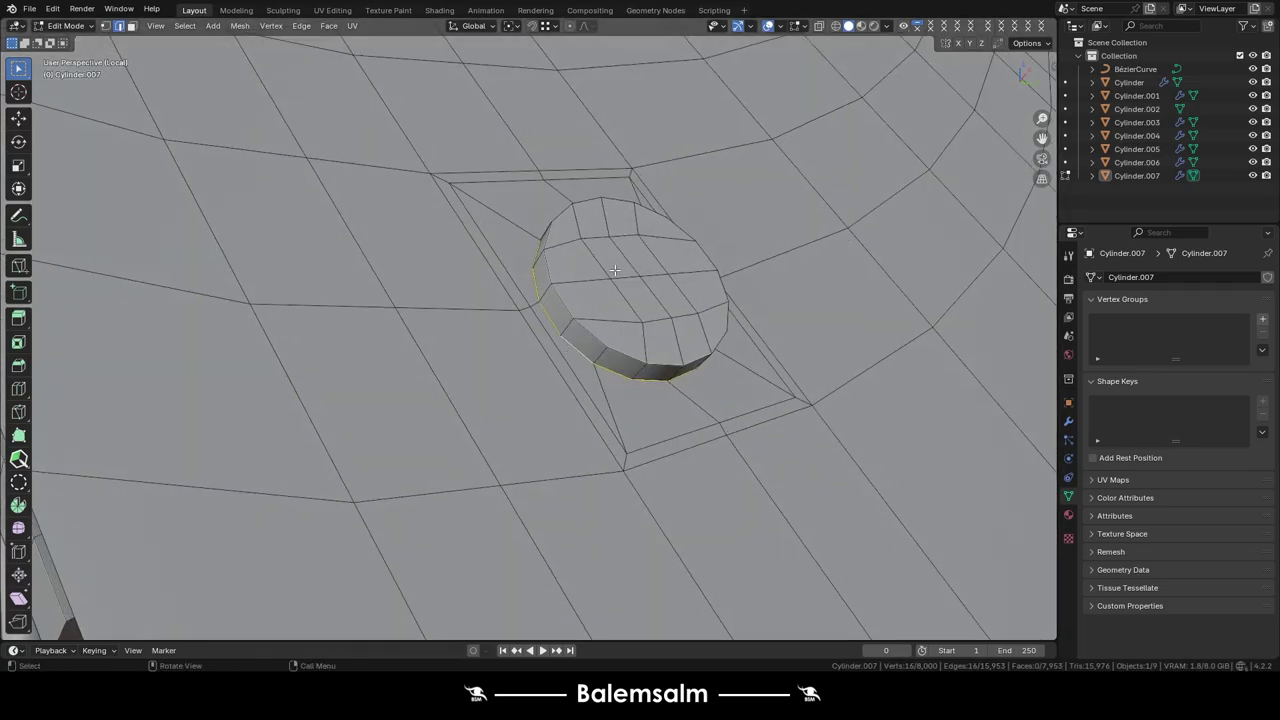
key(Tab)
- Place a new cylinder on the arm surface
middle_drag(730, 325, 626, 324)
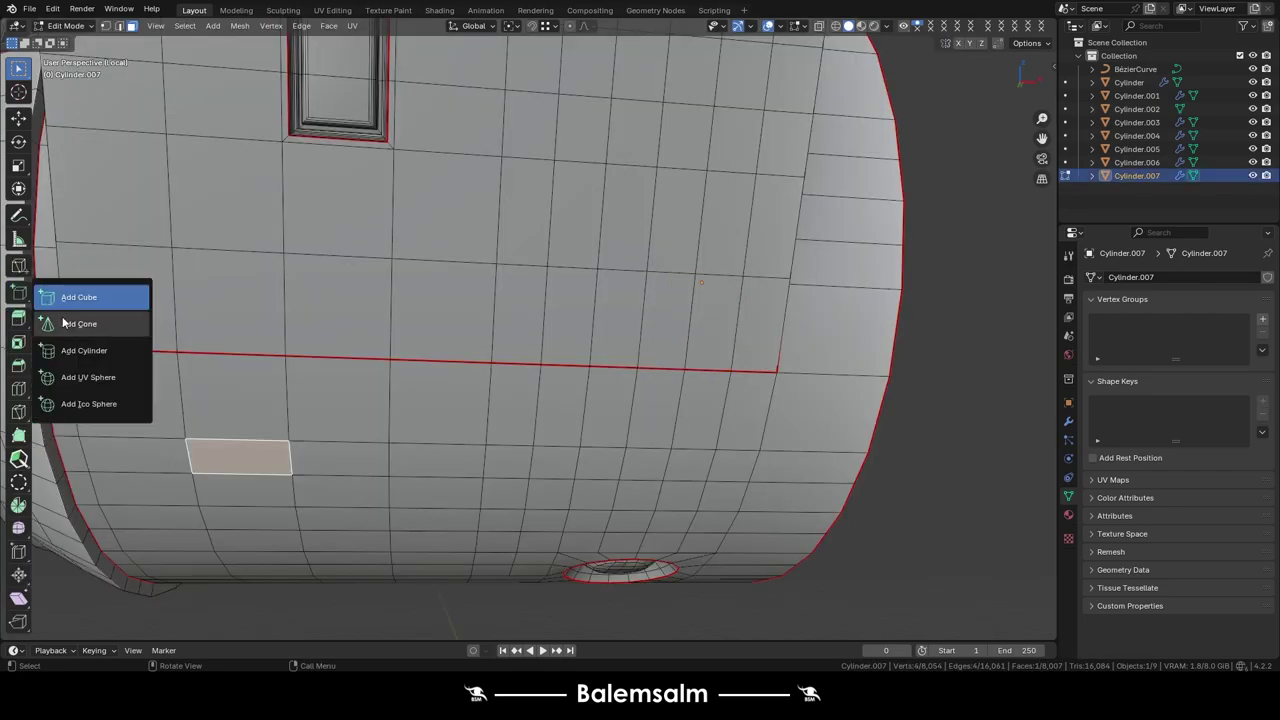
click(667, 338)
middle_drag(680, 330, 538, 296)
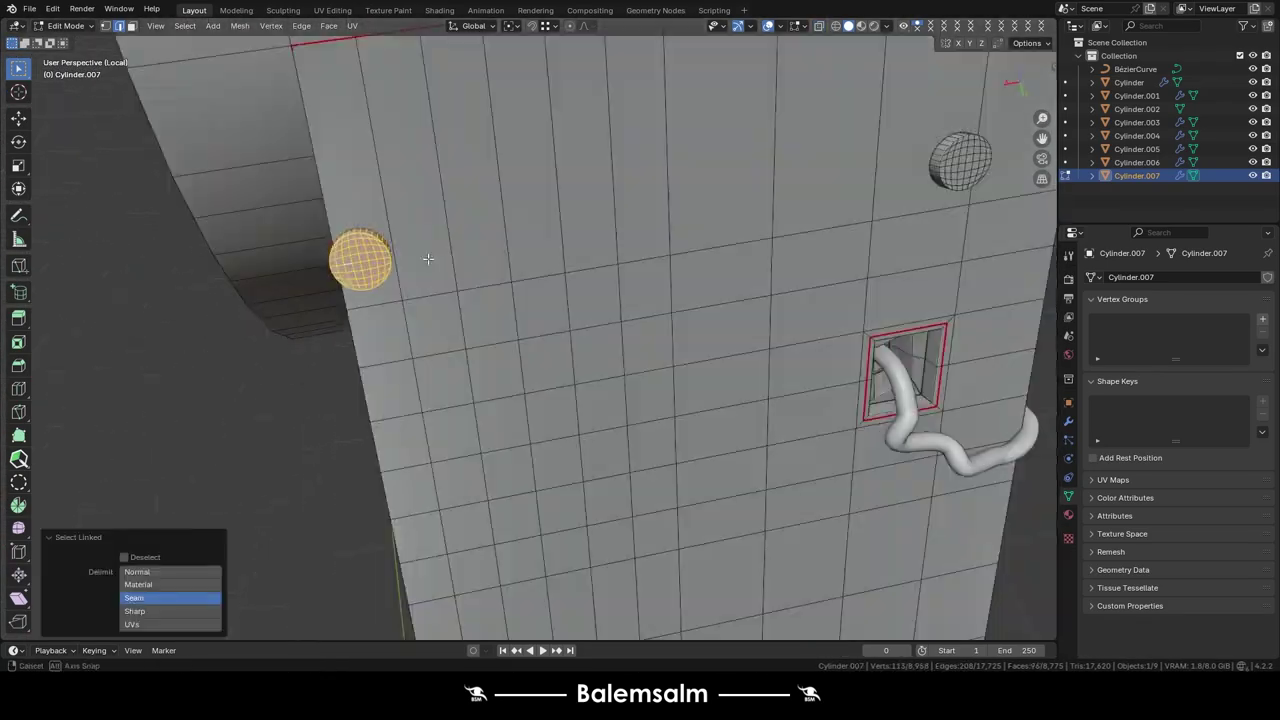
- Mark and clear seams on edge loops around the cylinder's end cap
middle_drag(428, 259, 382, 271)
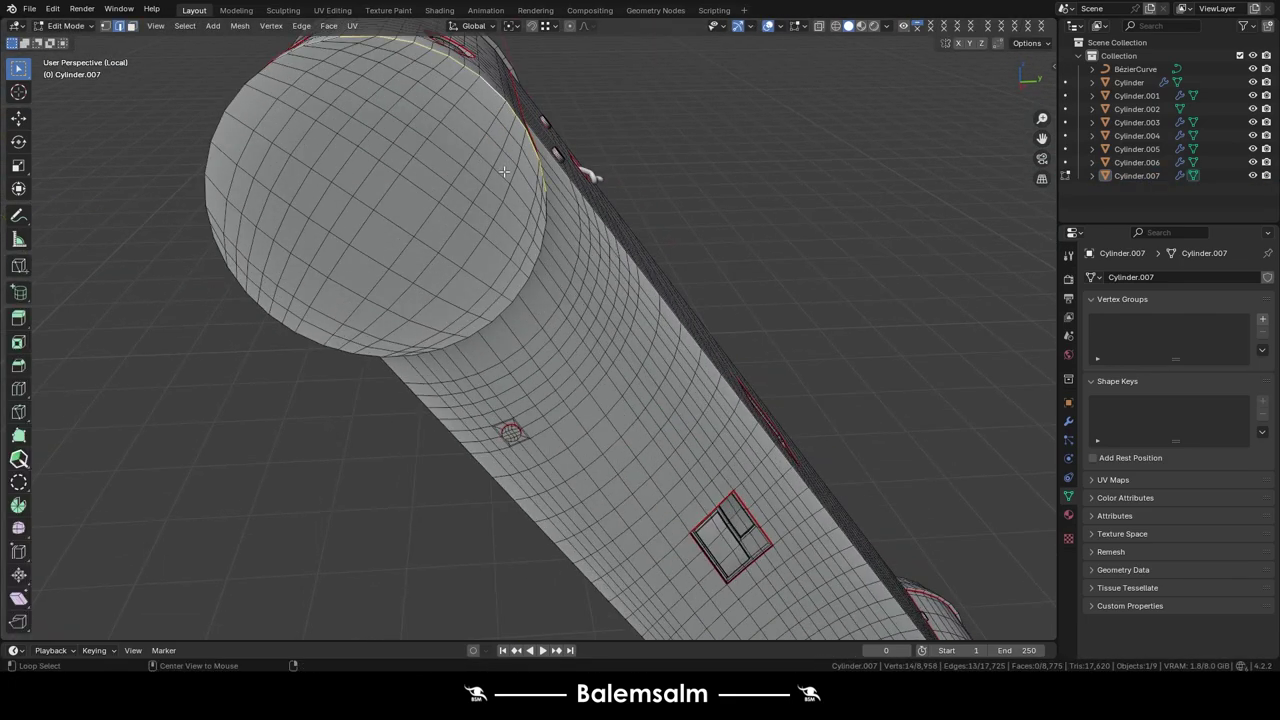
key(e)
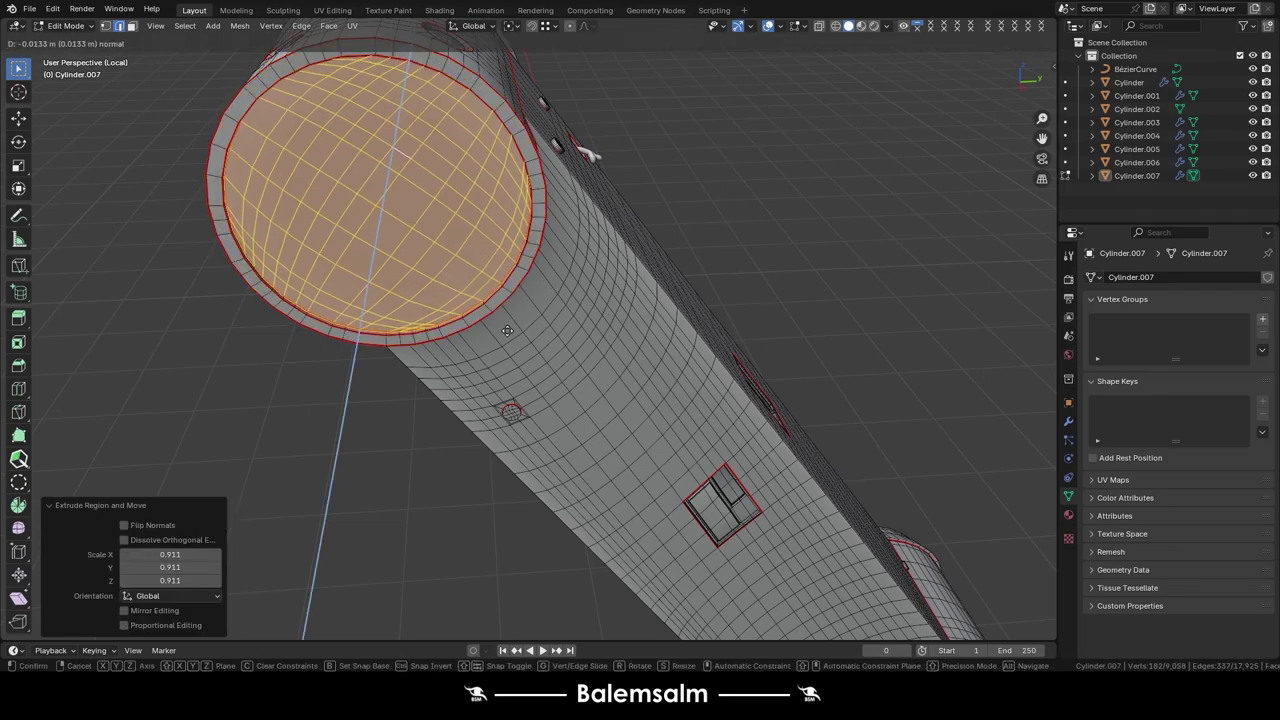
key(e)
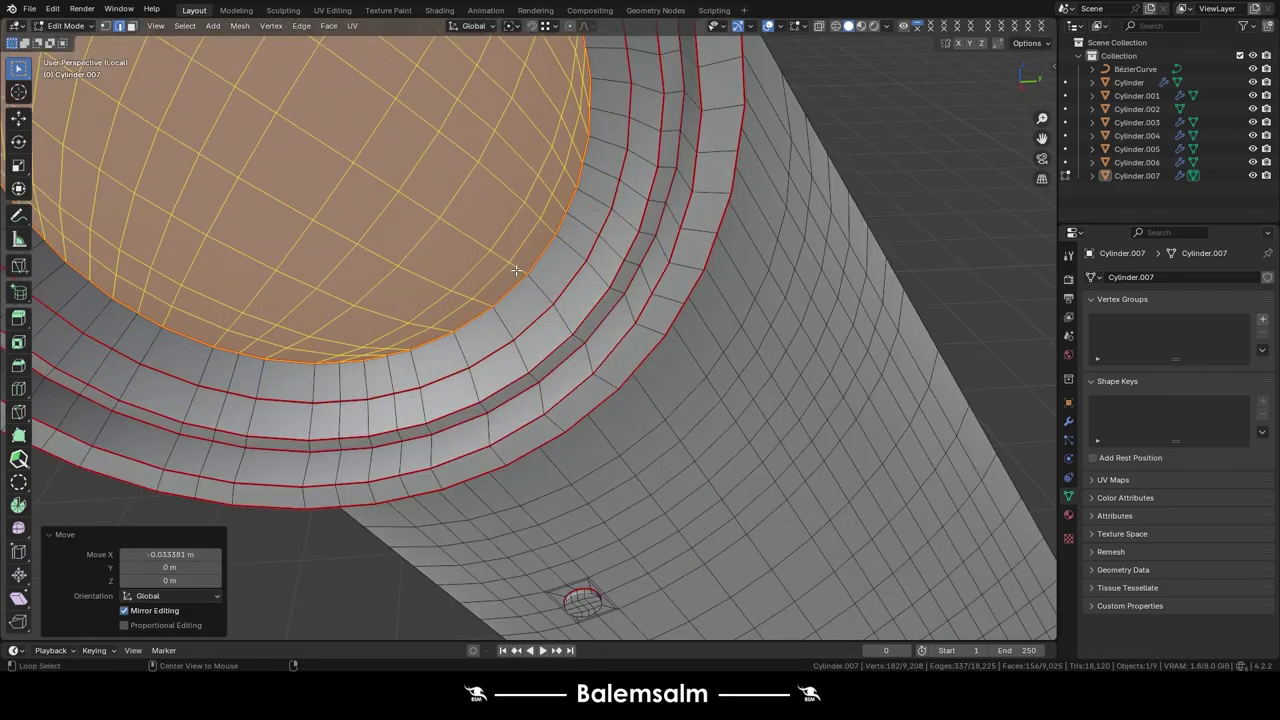
key(u)
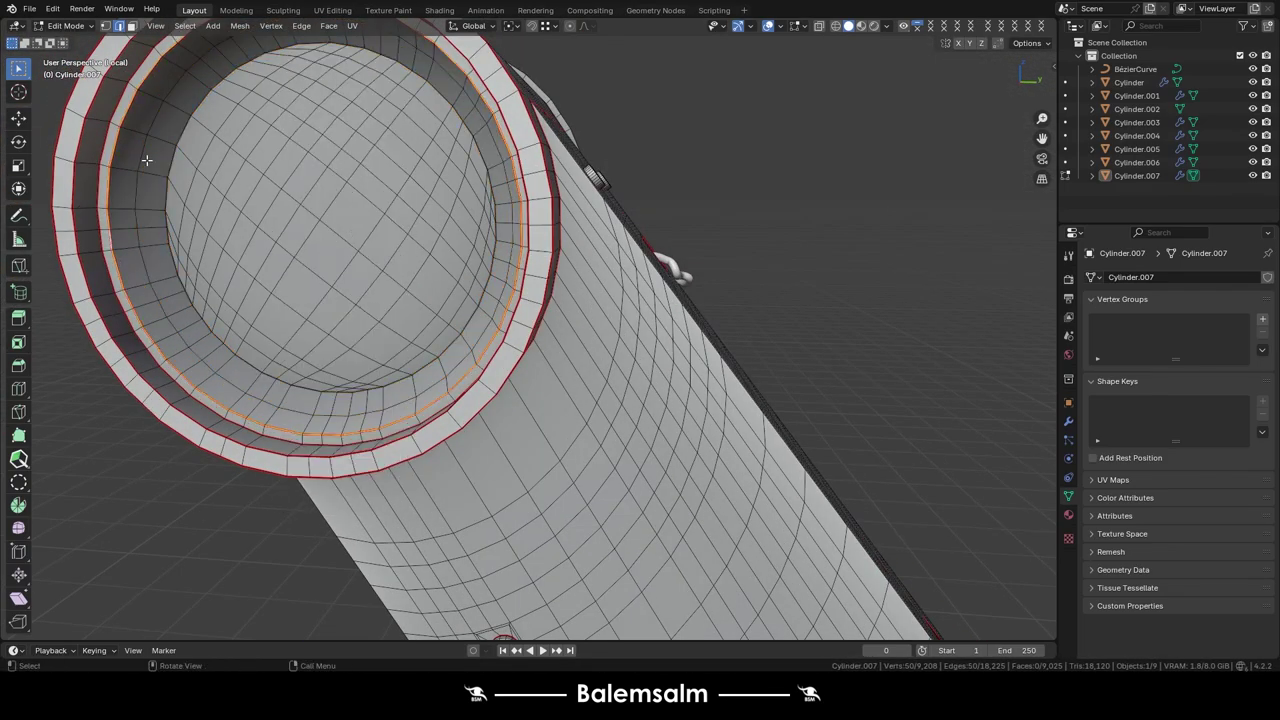
key(u)
click(137, 173)
key(u)
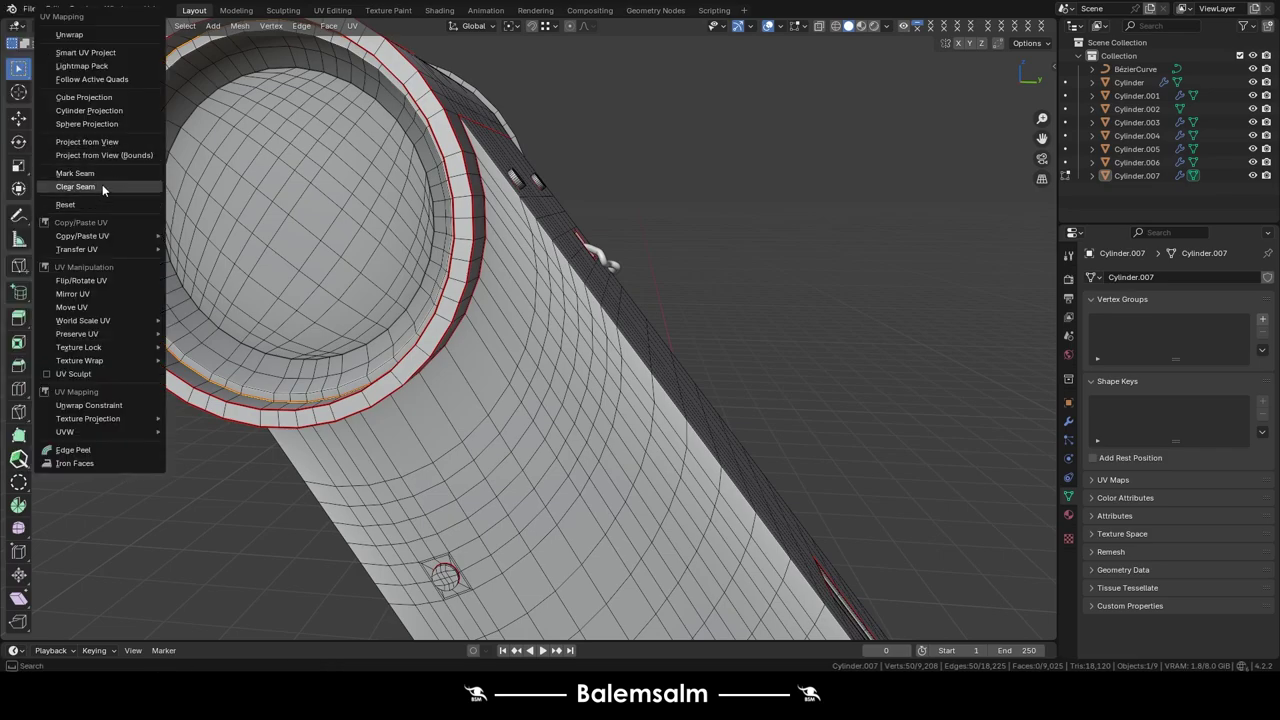
click(102, 184)
- Select the seam-bounded cap faces and extrude and shrink them into recessed steps
key(Tab)
key(s)
key(Tab)
key(KP_Decimal)
key(e)
key(s)
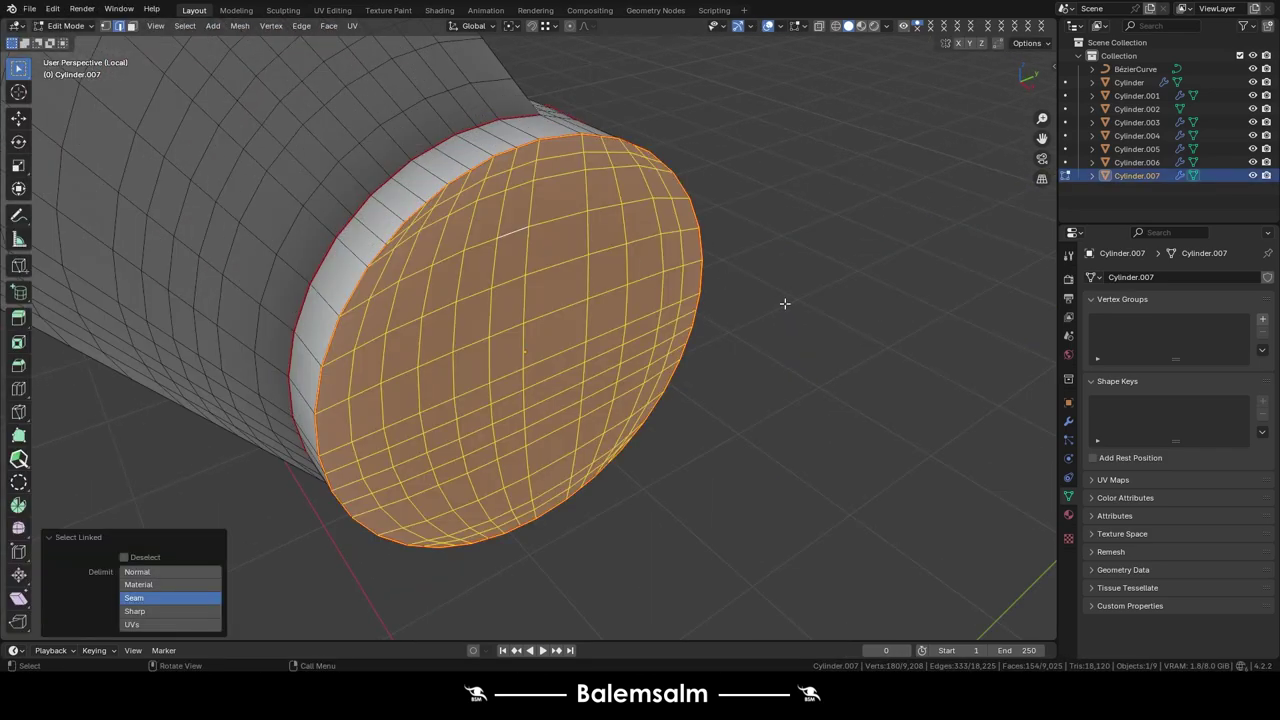
click(786, 308)
key(e)
click(790, 362)
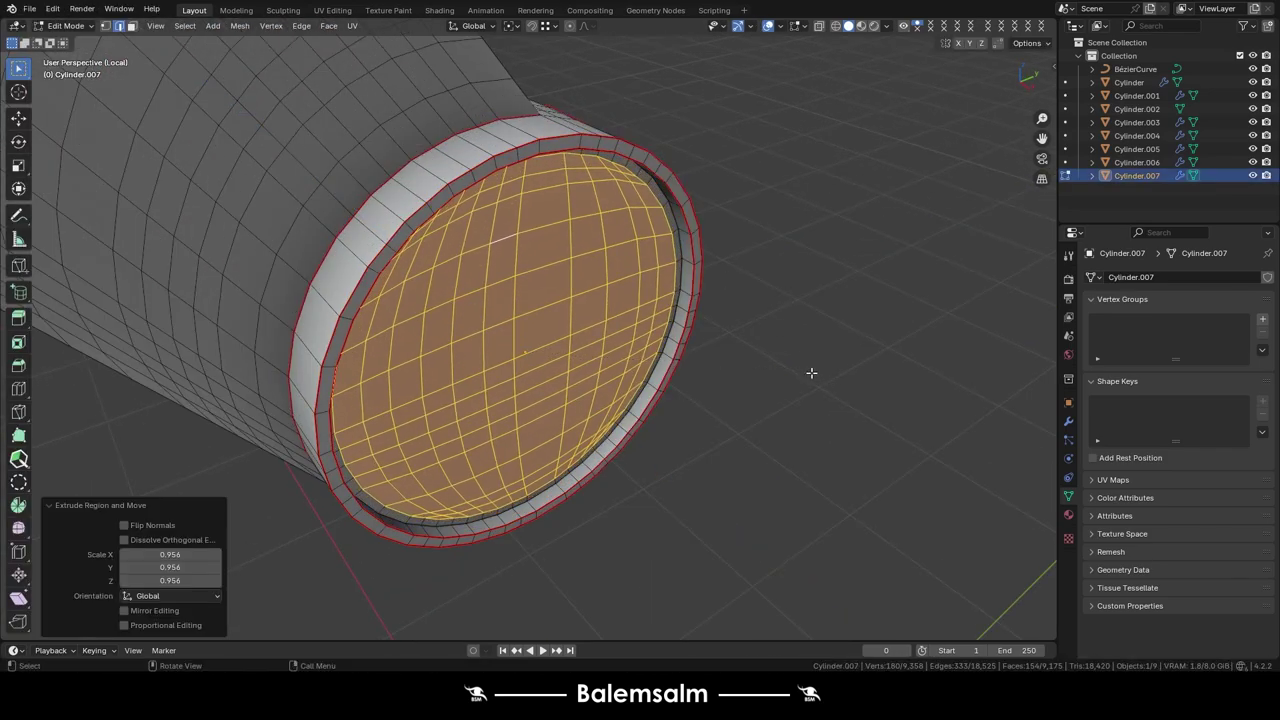
key(e)
click(771, 366)
- Extrude and scale more inner and outward rings into the cap, then return to Object Mode
key(s)
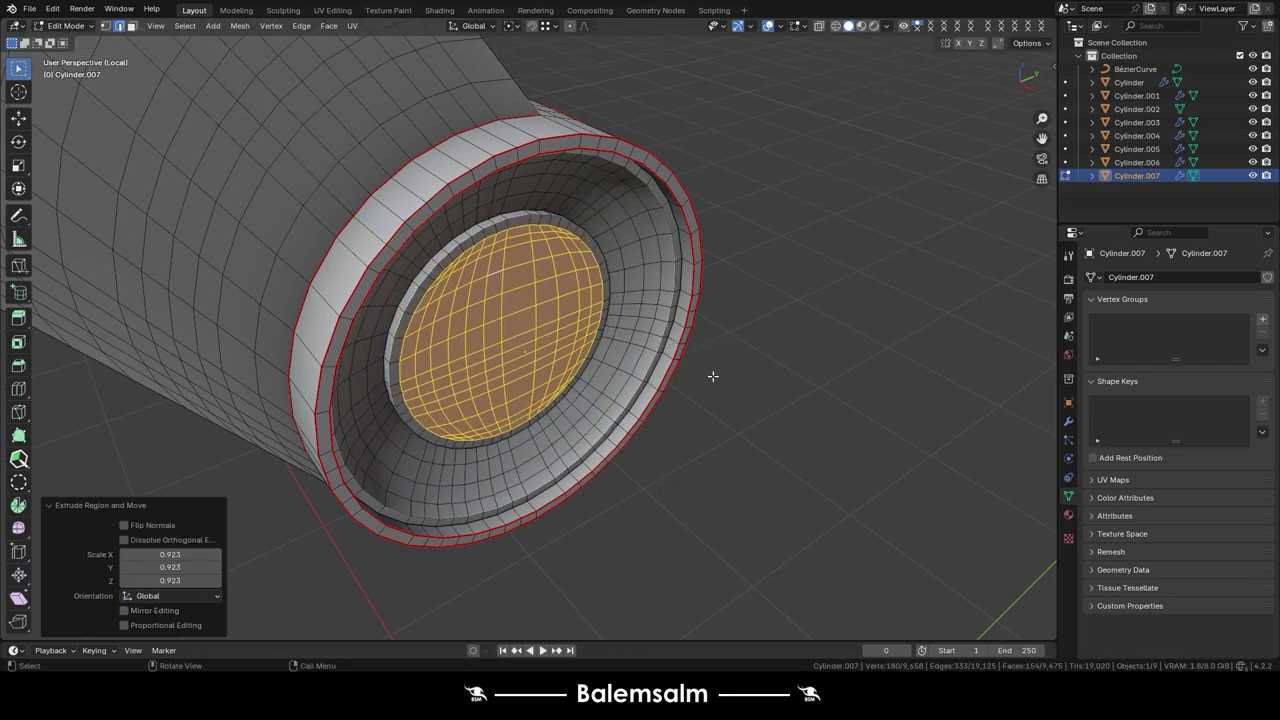
key(e)
click(738, 398)
key(s)
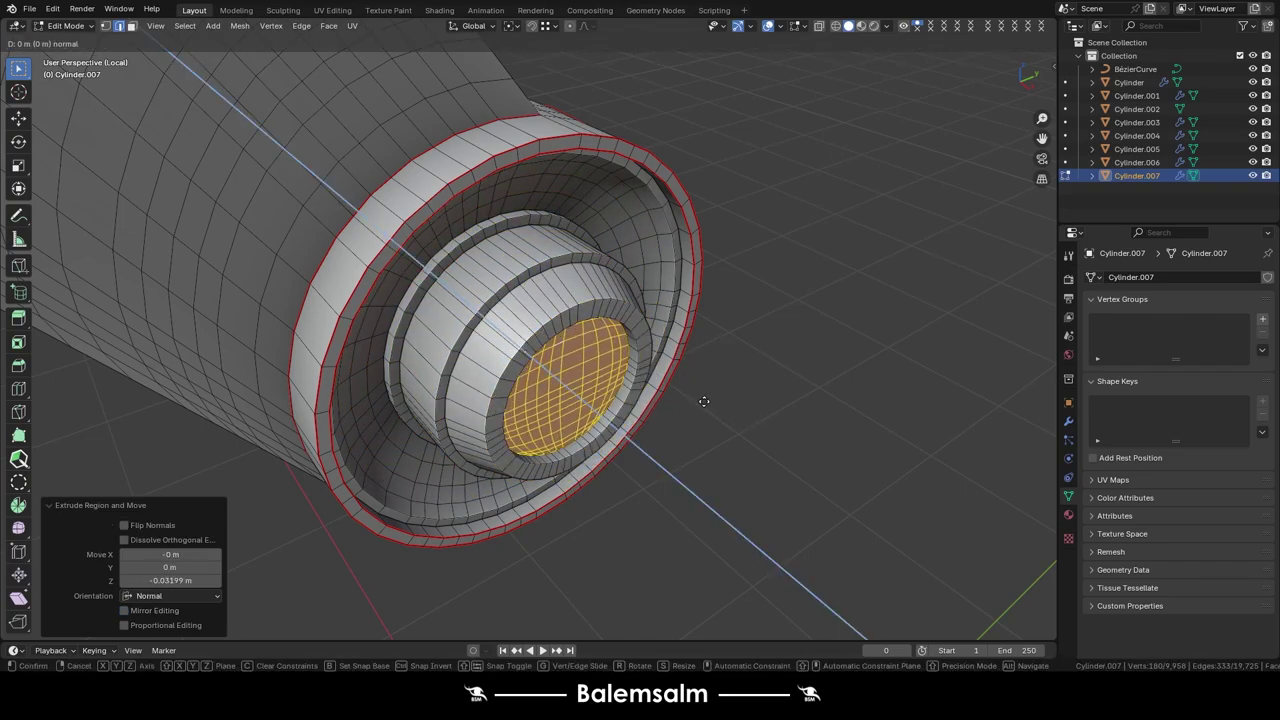
click(704, 401)
key(Tab)
scroll(763, 286, down, 5)
middle_drag(763, 286, 696, 218)
- Exit local view, add a cube, shrink it and move it toward the base
key(KP_Divide)
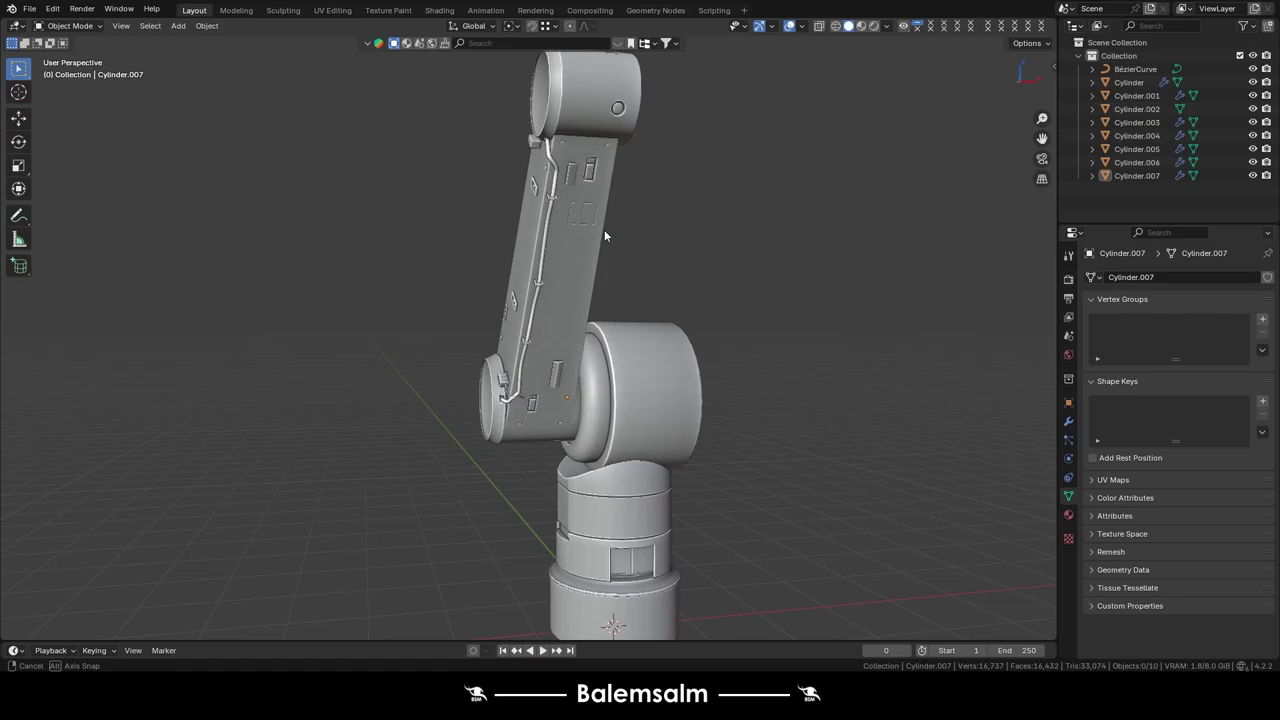
middle_drag(604, 229, 645, 190)
mouse_move(492, 209)
middle_down()
mouse_move(608, 192)
mouse_move(636, 223)
mouse_move(600, 303)
middle_up()
scroll(570, 247, up, 4)
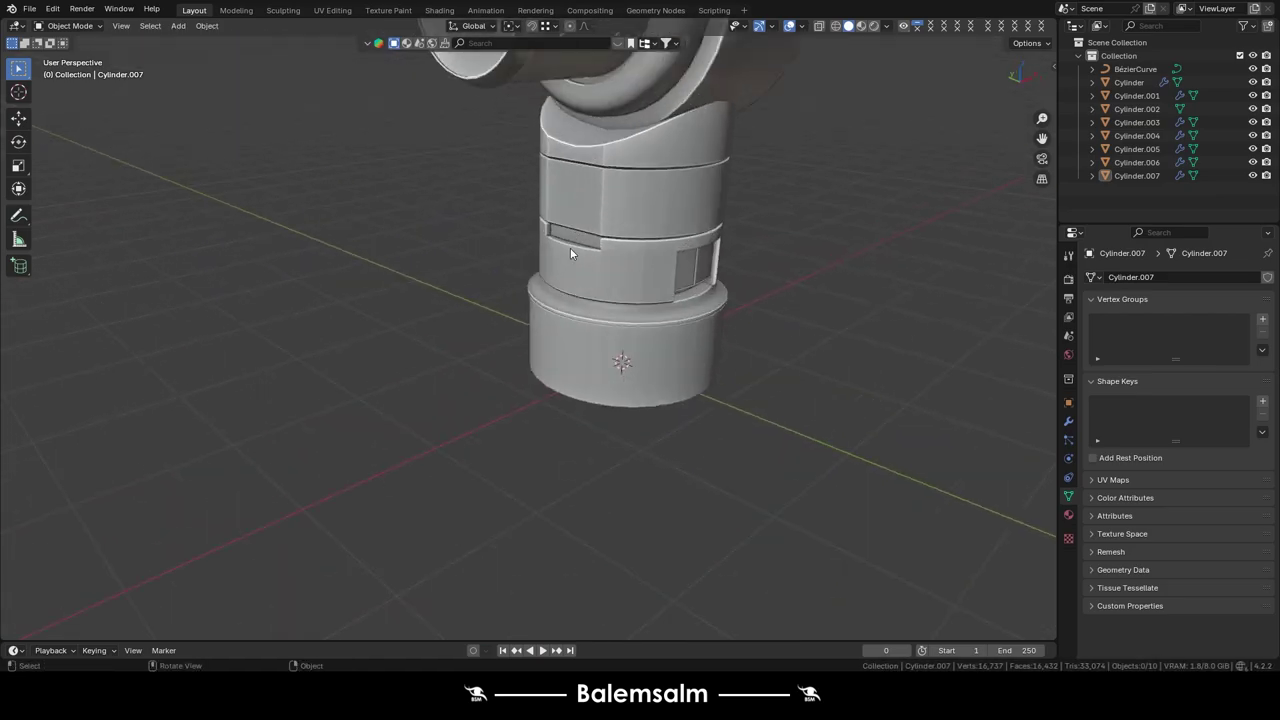
key(shift+a)
click(648, 148)
key(grave)
click(600, 160)
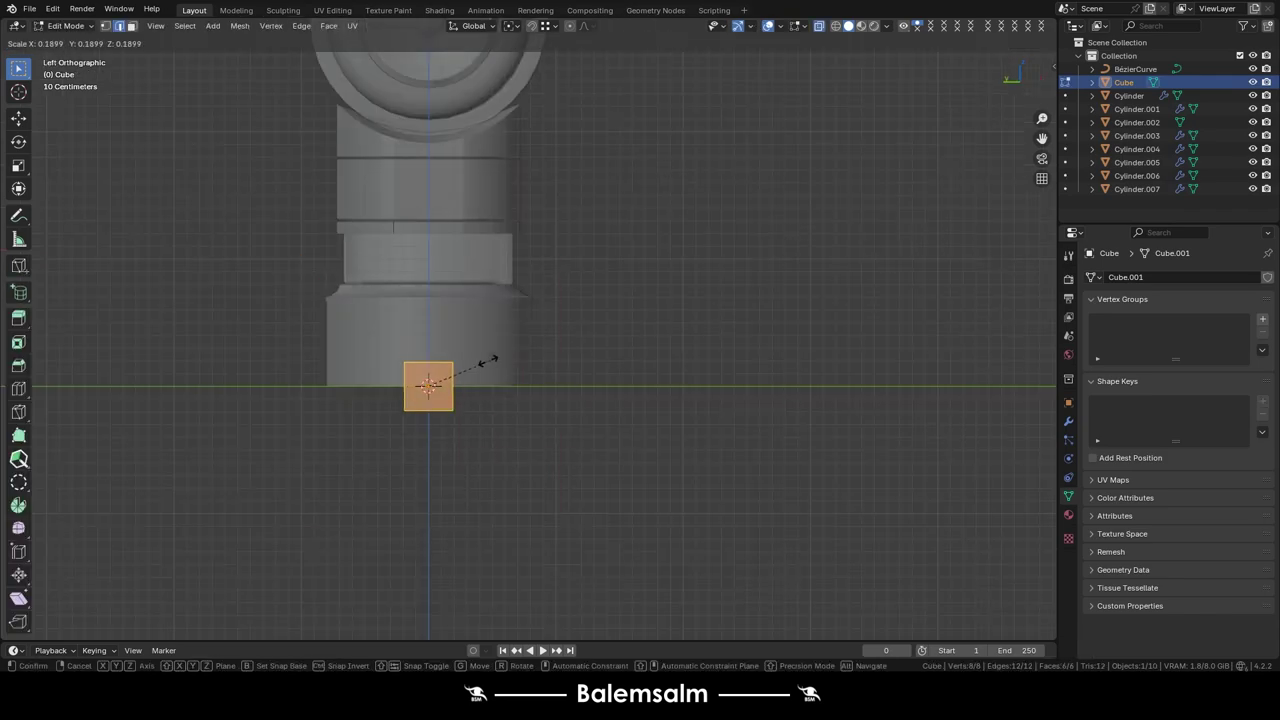
scroll(434, 413, up, 4)
key(g)
click(524, 185)
- Stretch the cube along Y and slide it along X against the base
key(Tab)
scroll(600, 210, up, 5)
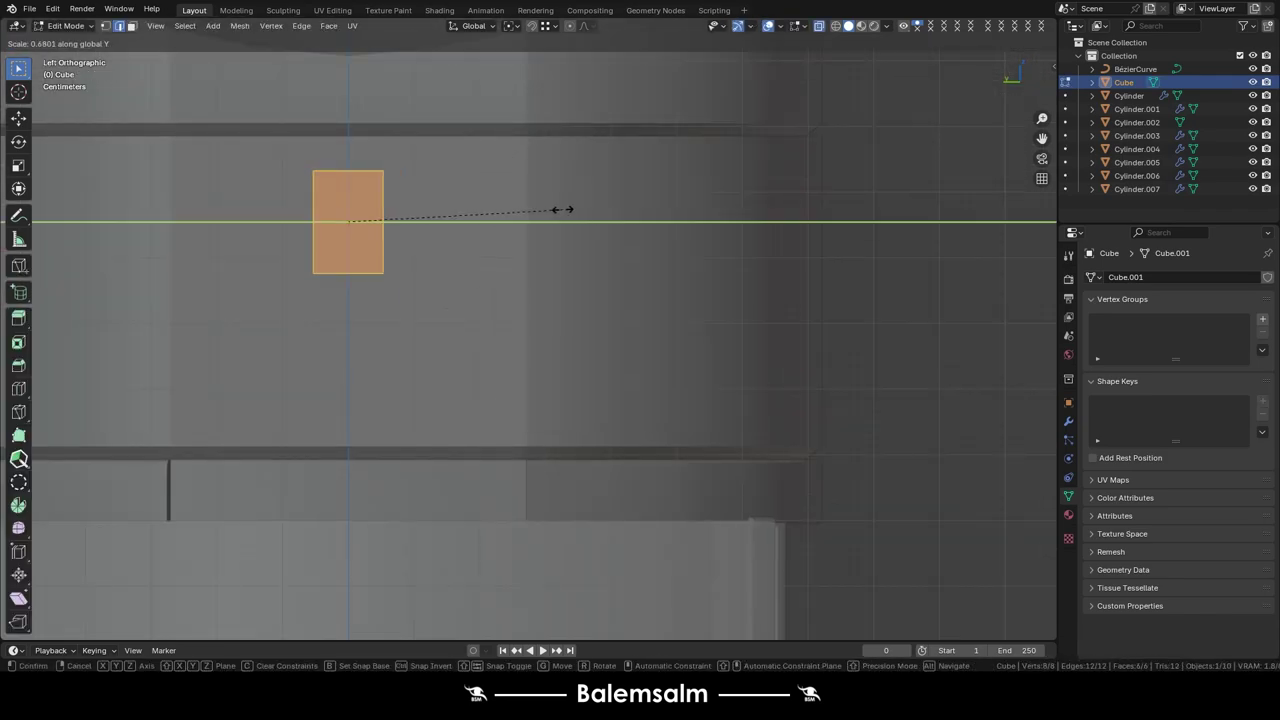
click(562, 209)
key(Tab)
middle_drag(562, 209, 450, 230)
scroll(400, 200, up, 3)
key(g)
key(x)
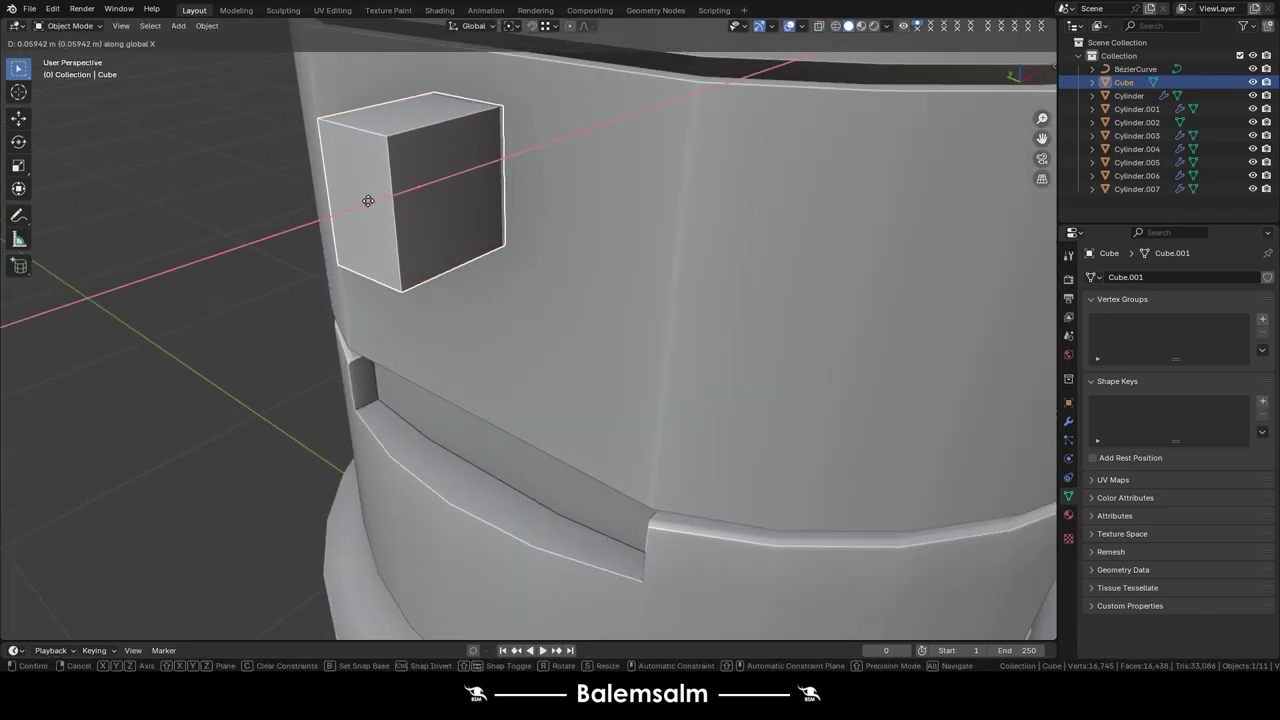
click(368, 201)
- Flatten the cube vertically and move its front face along Y to make a thin plate
key(Tab)
middle_drag(368, 201, 586, 223)
scroll(586, 223, down, 3)
scroll(603, 221, up, 4)
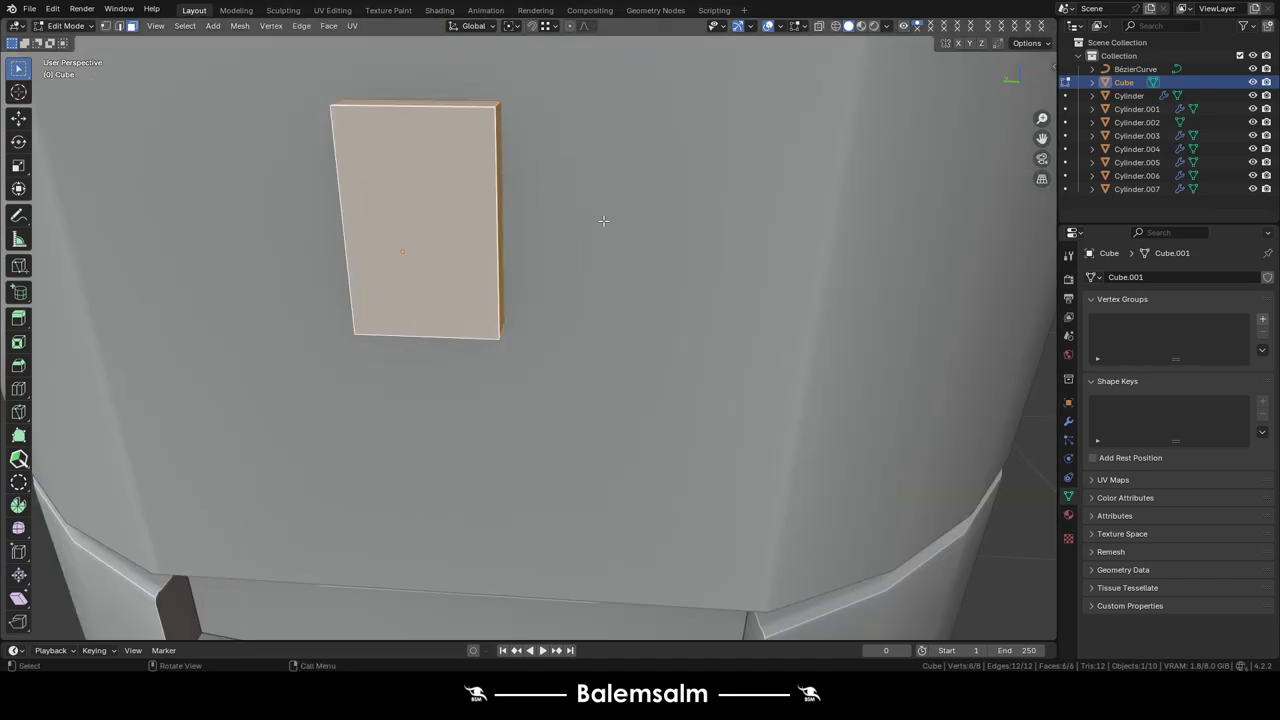
key(s)
key(z)
click(555, 215)
click(221, 183)
click(668, 311)
middle_drag(583, 277, 405, 233)
click(405, 233)
key(g)
key(y)
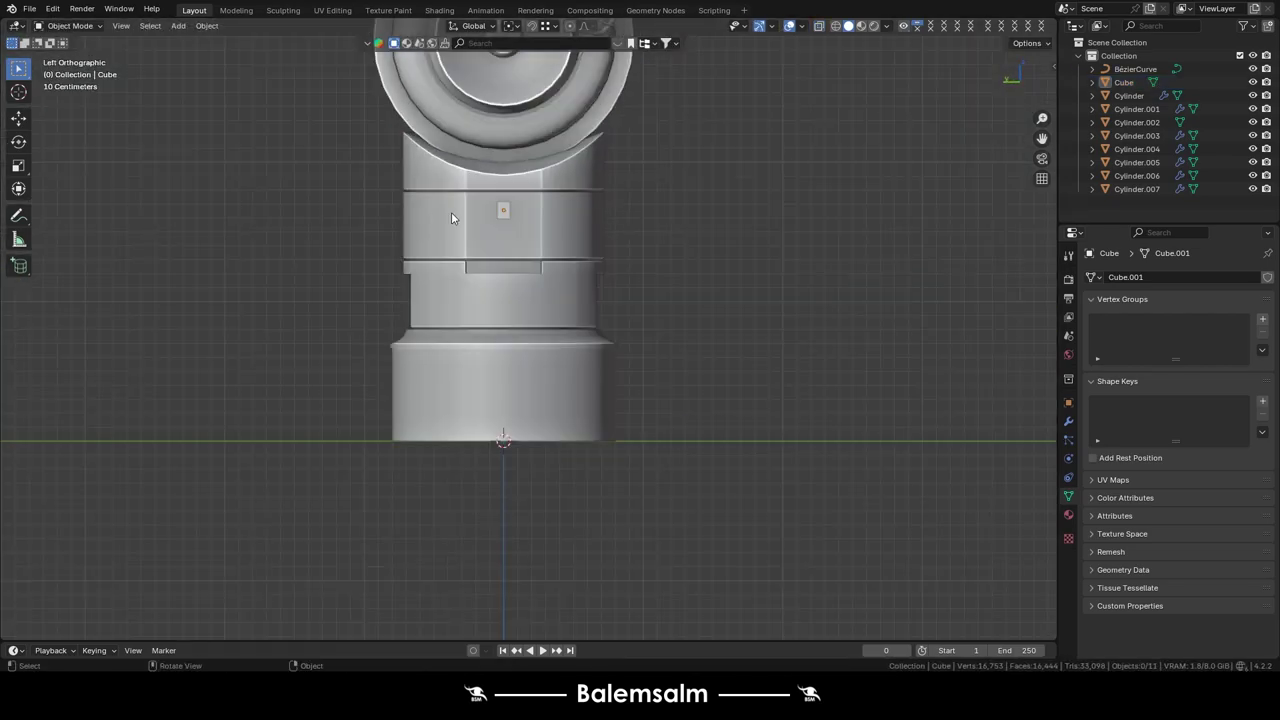
- Add a cylinder for the emblem and place it upright against the robot's base
click(530, 168)
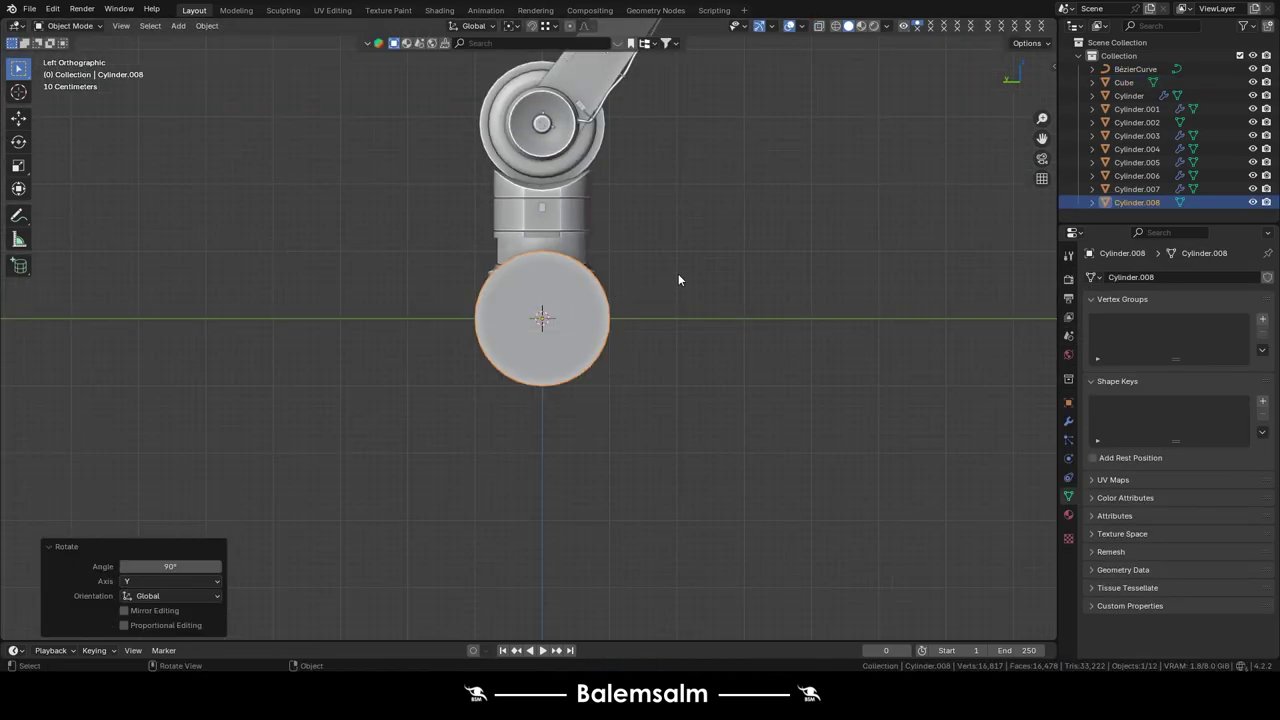
key(g)
key(z)
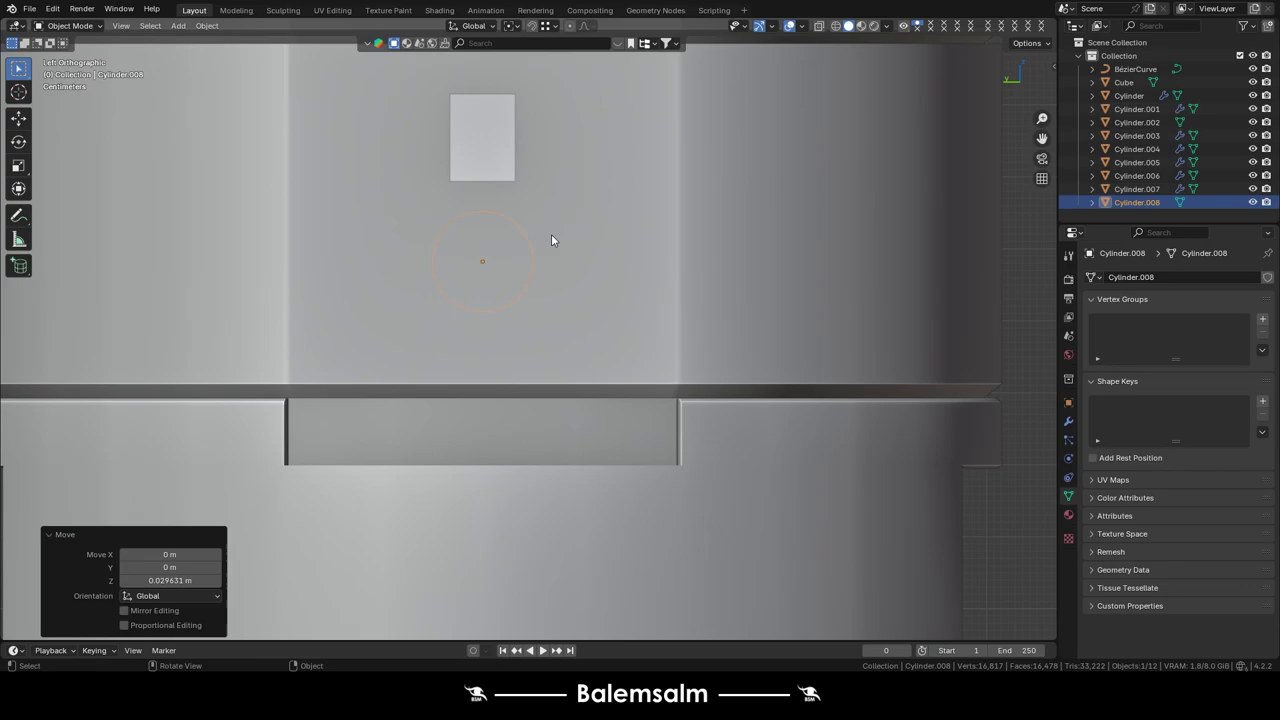
key(grave)
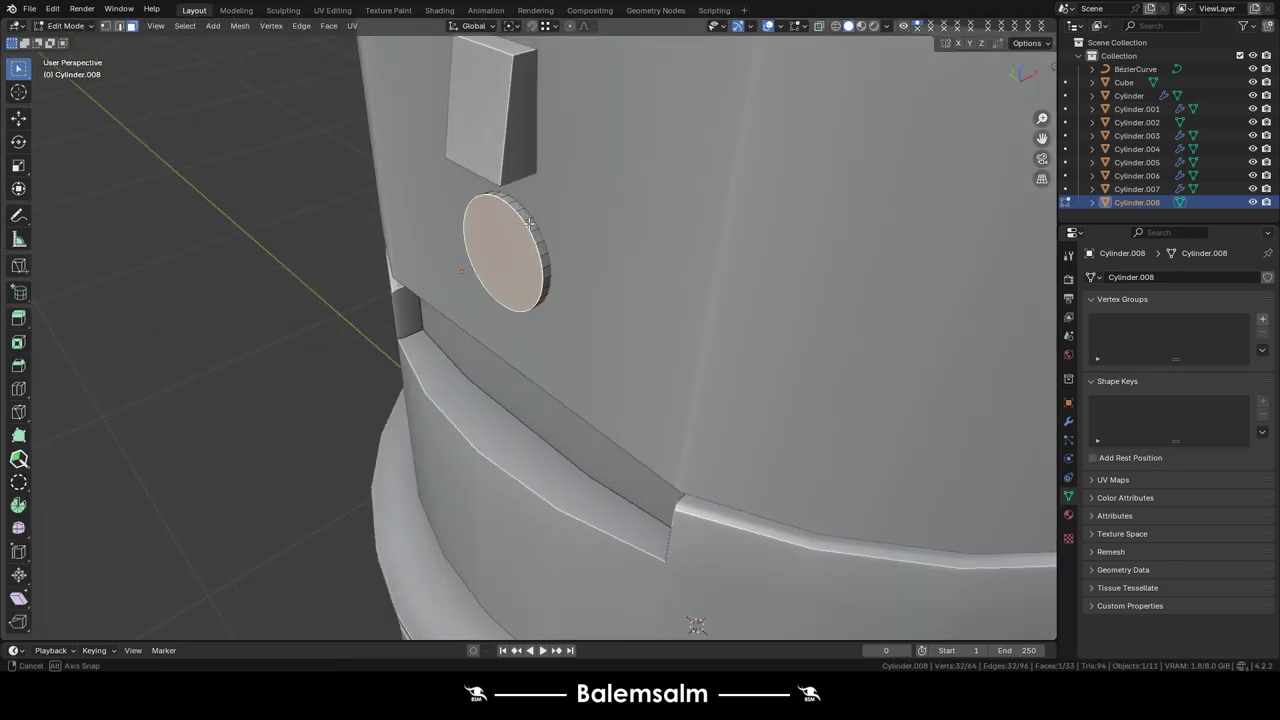
key(KP_Decimal)
- Flatten the disc's bottom vertices into a straight edge to form the tab
key(1)
key(alt+a)
drag(559, 355, 434, 391)
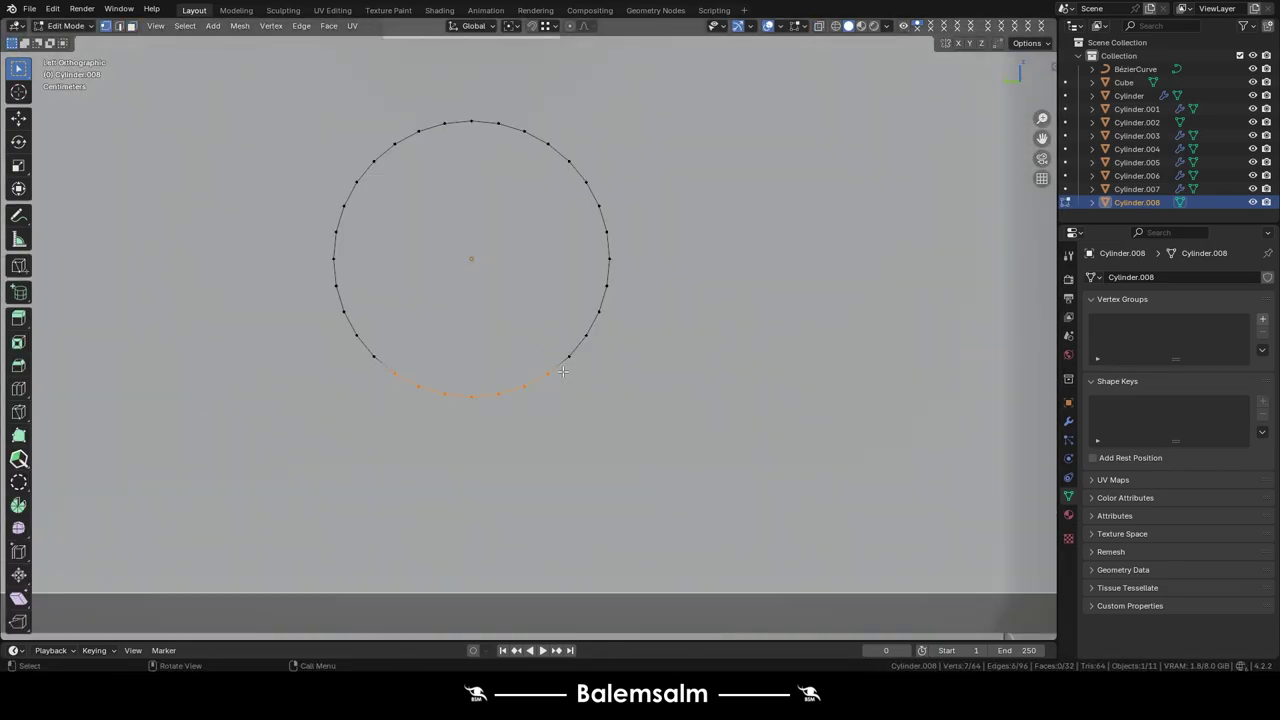
key(ctrl+z)
key(s)
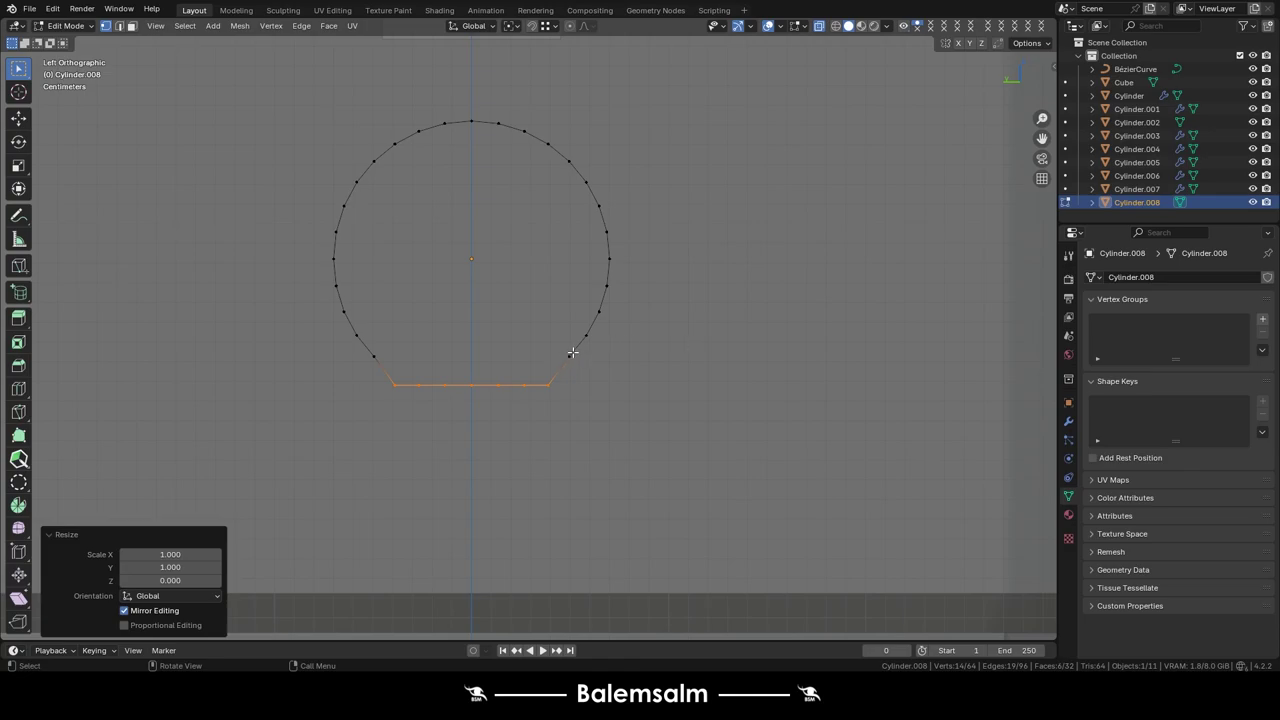
- Inset the emblem's front faces, then scale and extrude them inward for a recessed border
middle_drag(546, 334, 600, 340)
key(3)
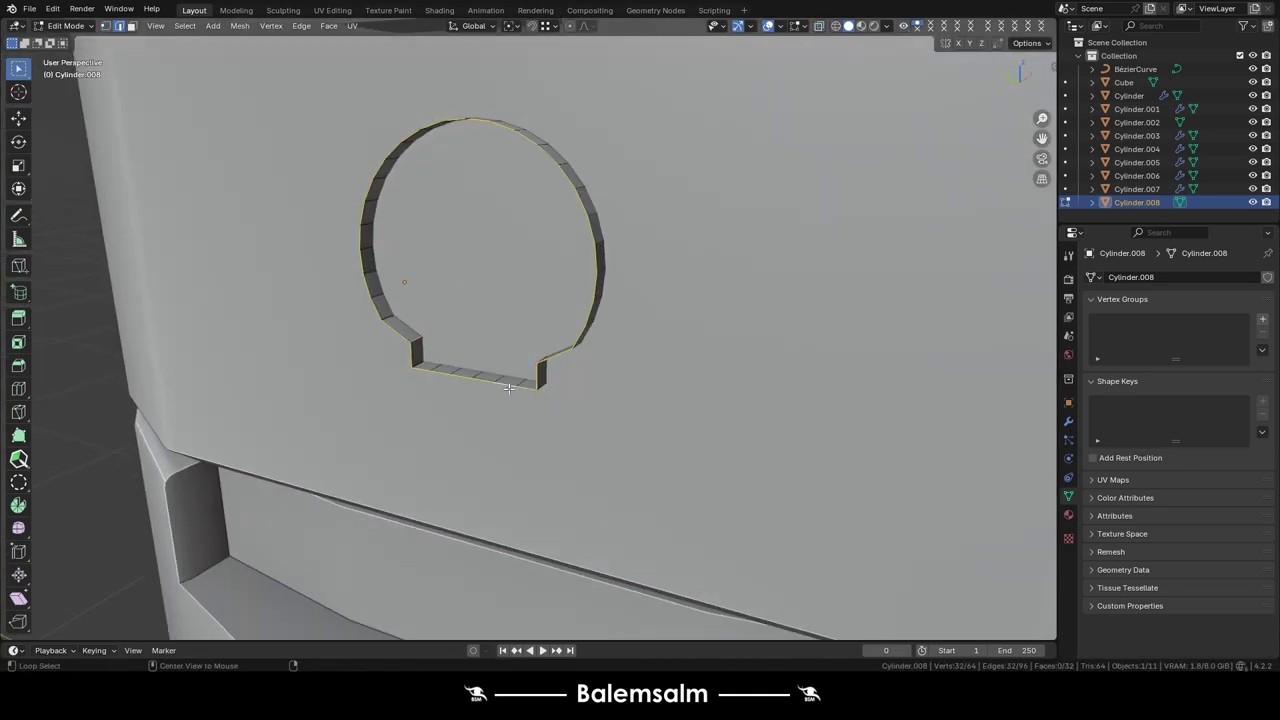
key(l)
key(i)
click(610, 345)
key(s)
click(617, 351)
key(e)
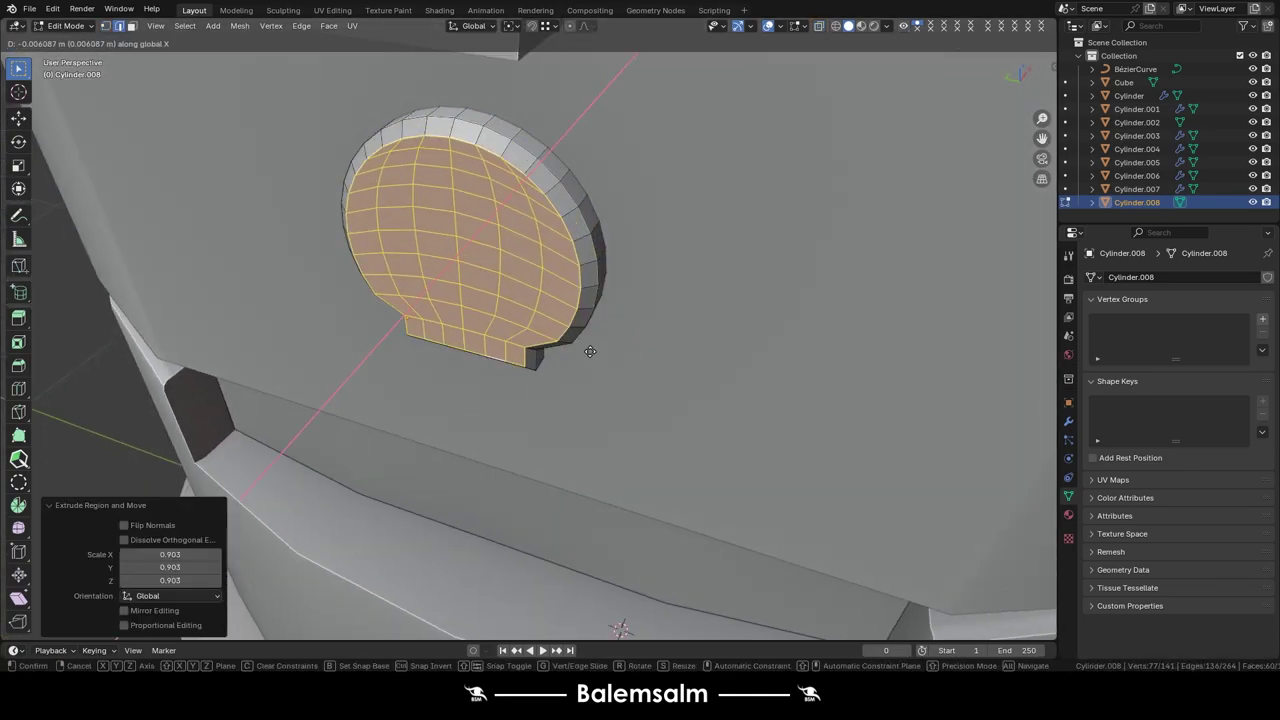
click(586, 357)
- Slide a vertex on the emblem face to begin shaping the pointed inner detail
scroll(556, 346, up, 4)
middle_drag(556, 346, 471, 112)
click(497, 88)
ctrl+click(545, 284)
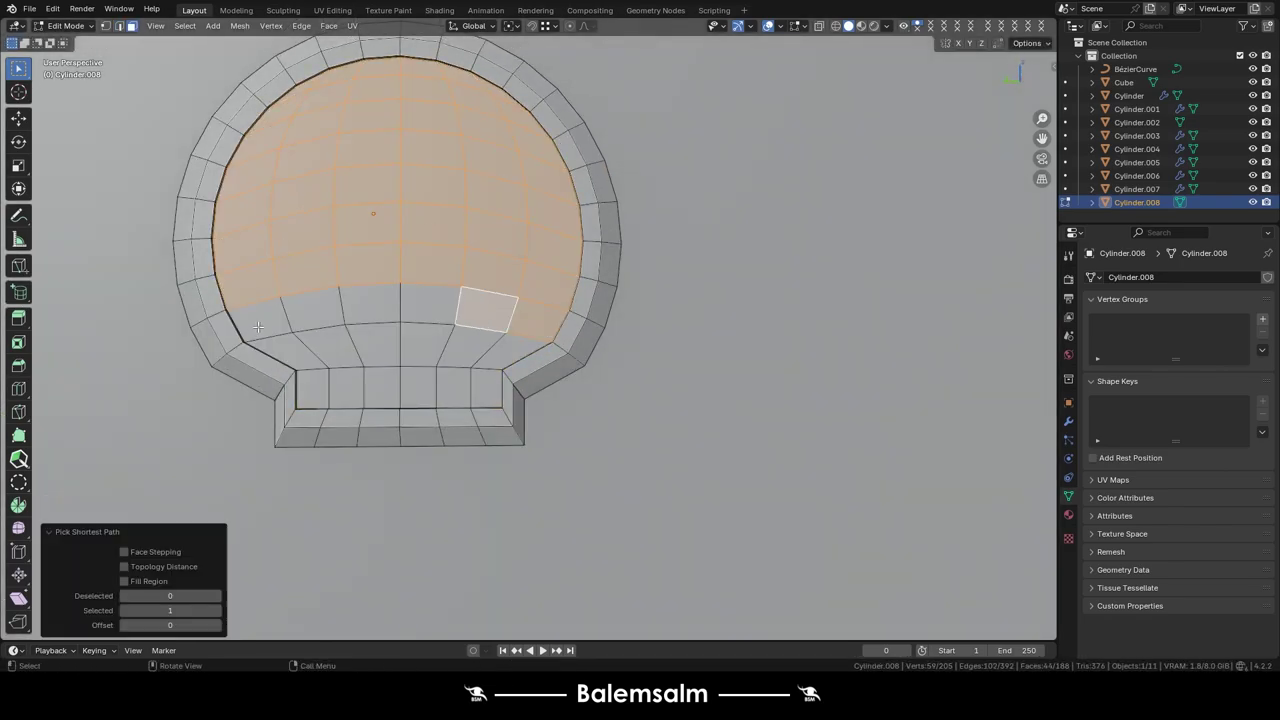
key(1)
click(458, 289)
scroll(407, 290, up, 2)
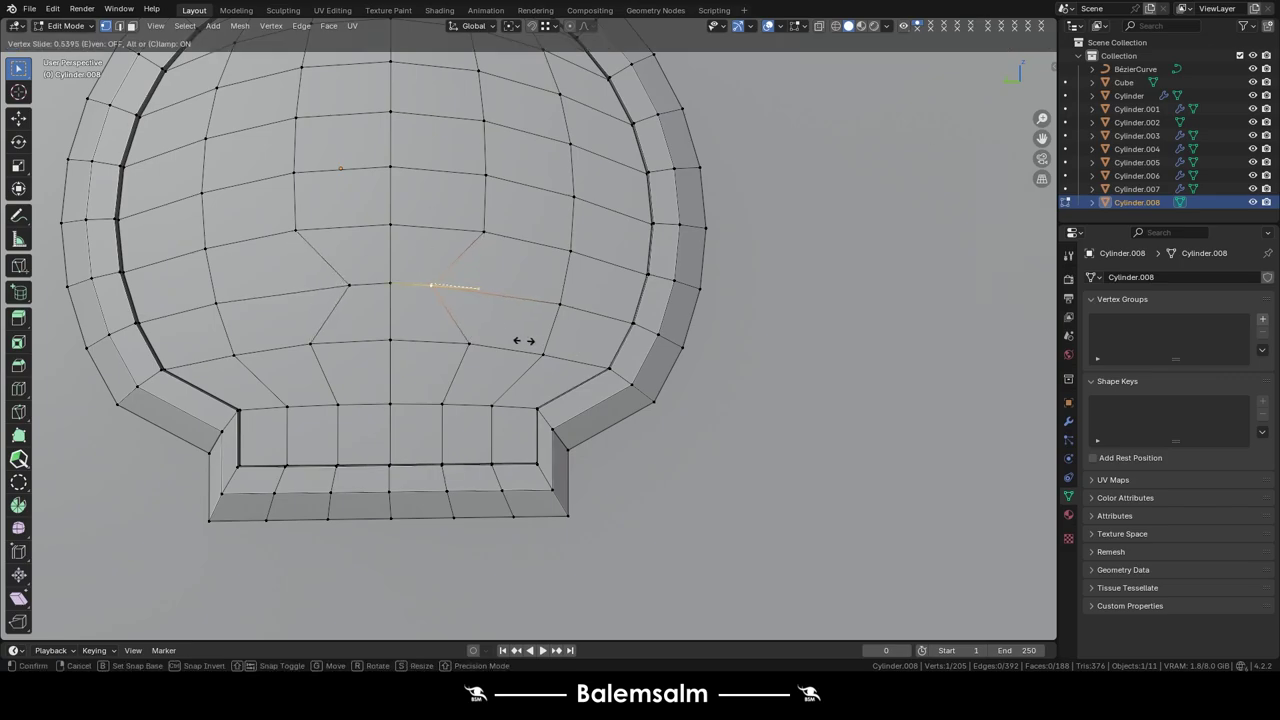
click(425, 273)
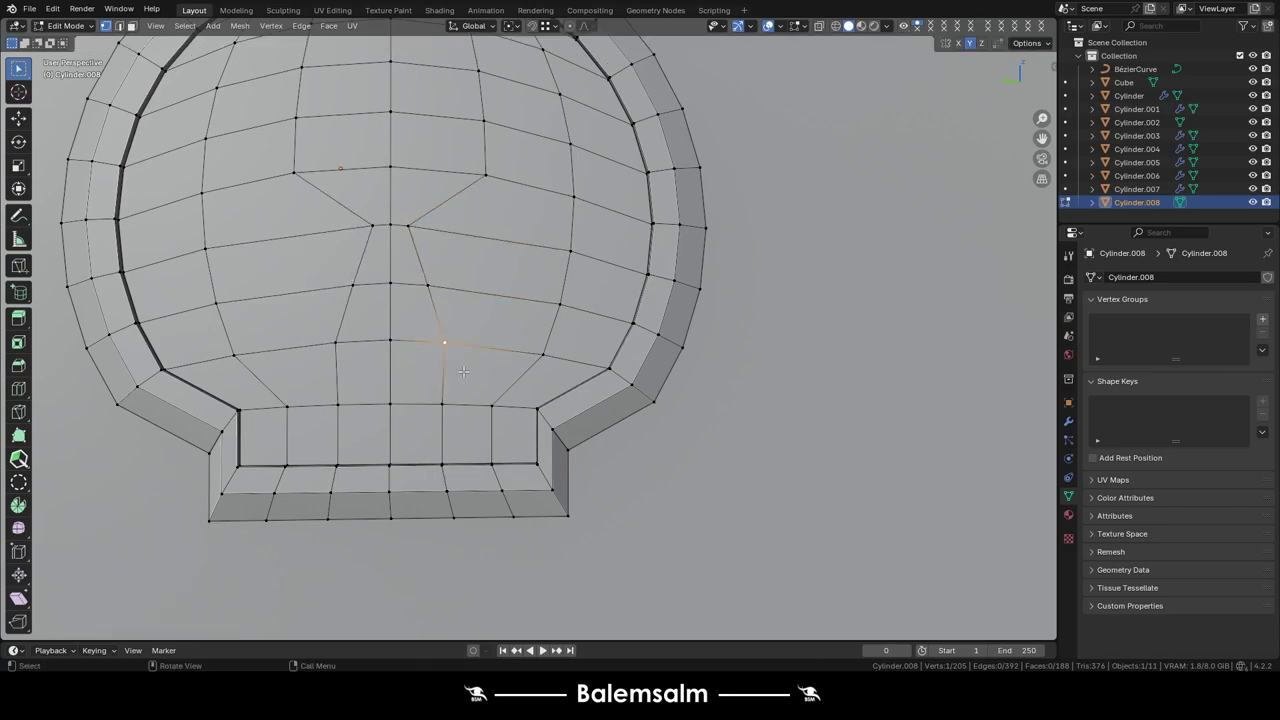
- Inset the selected emblem faces and push them along Y to sink the window
key(ctrl+z)
scroll(463, 371, down, 5)
scroll(499, 152, up, 3)
key(ctrl+z)
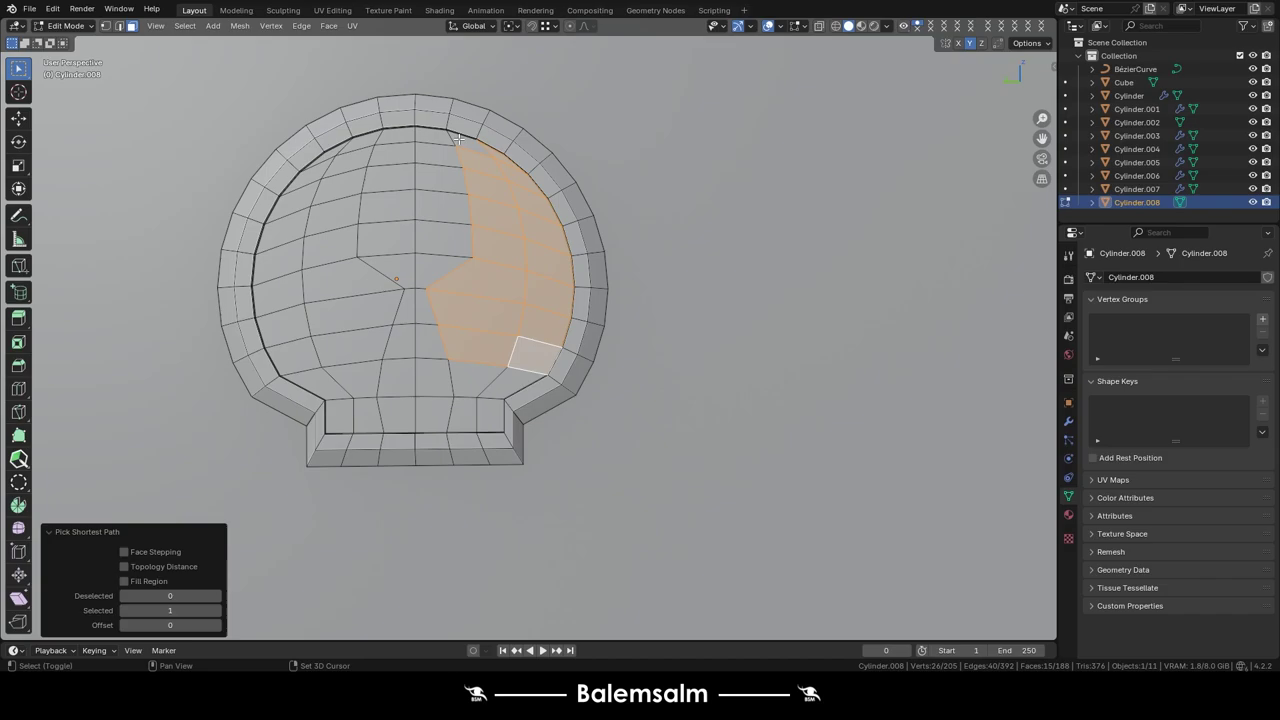
scroll(332, 156, up, 4)
key(i)
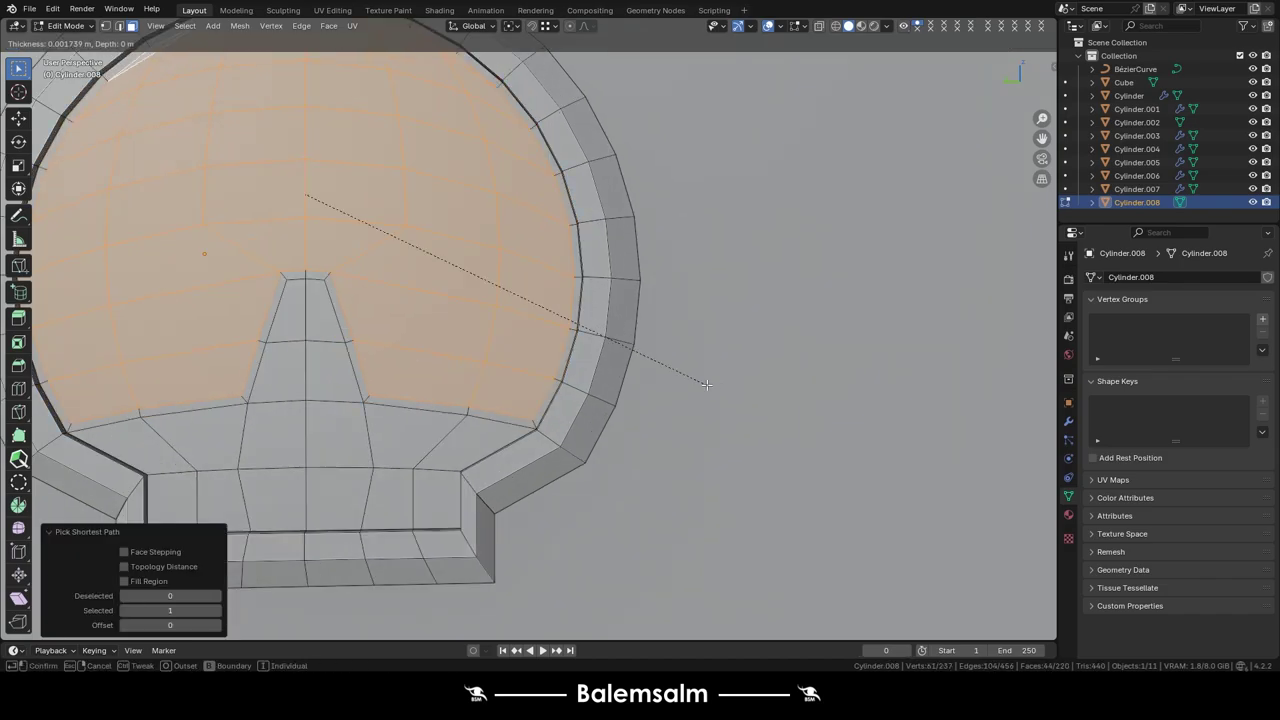
click(311, 285)
key(g)
key(y)
key(Escape)
- Inset the triangular tab faces and shift them along X
scroll(322, 284, down, 4)
key(ctrl+z)
scroll(581, 342, up, 4)
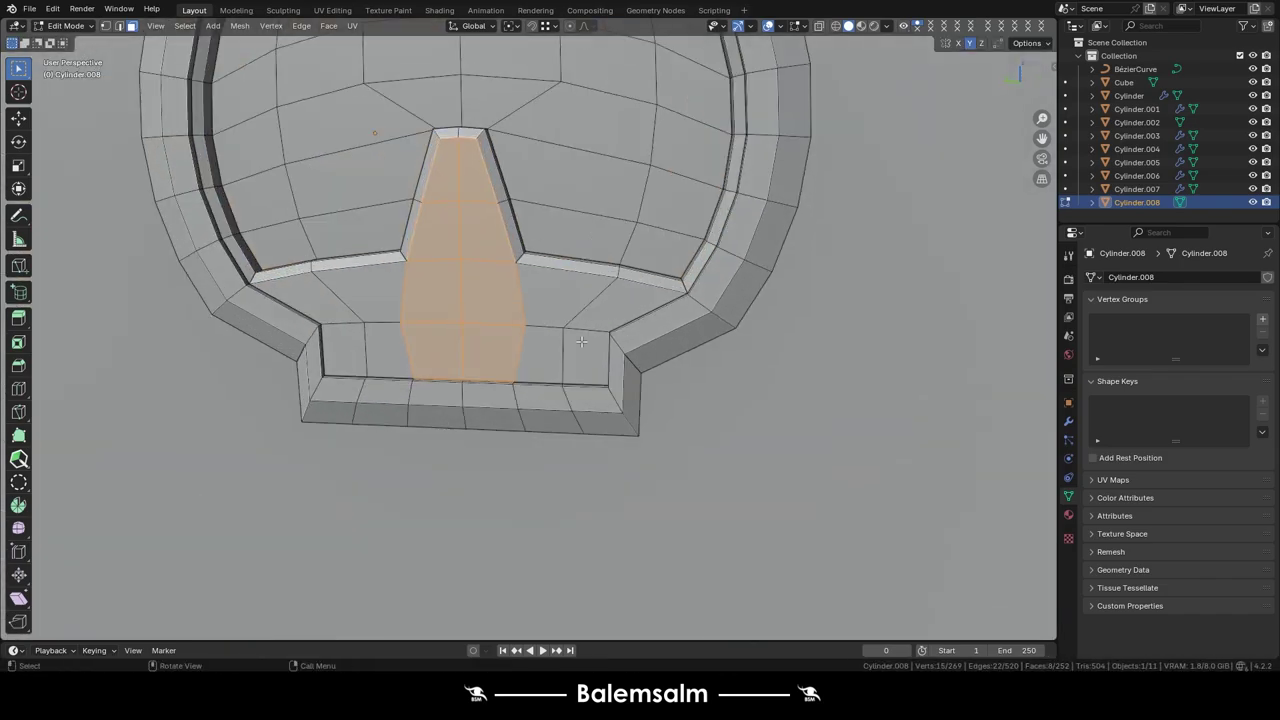
key(i)
click(545, 346)
middle_drag(545, 346, 386, 339)
key(g)
key(x)
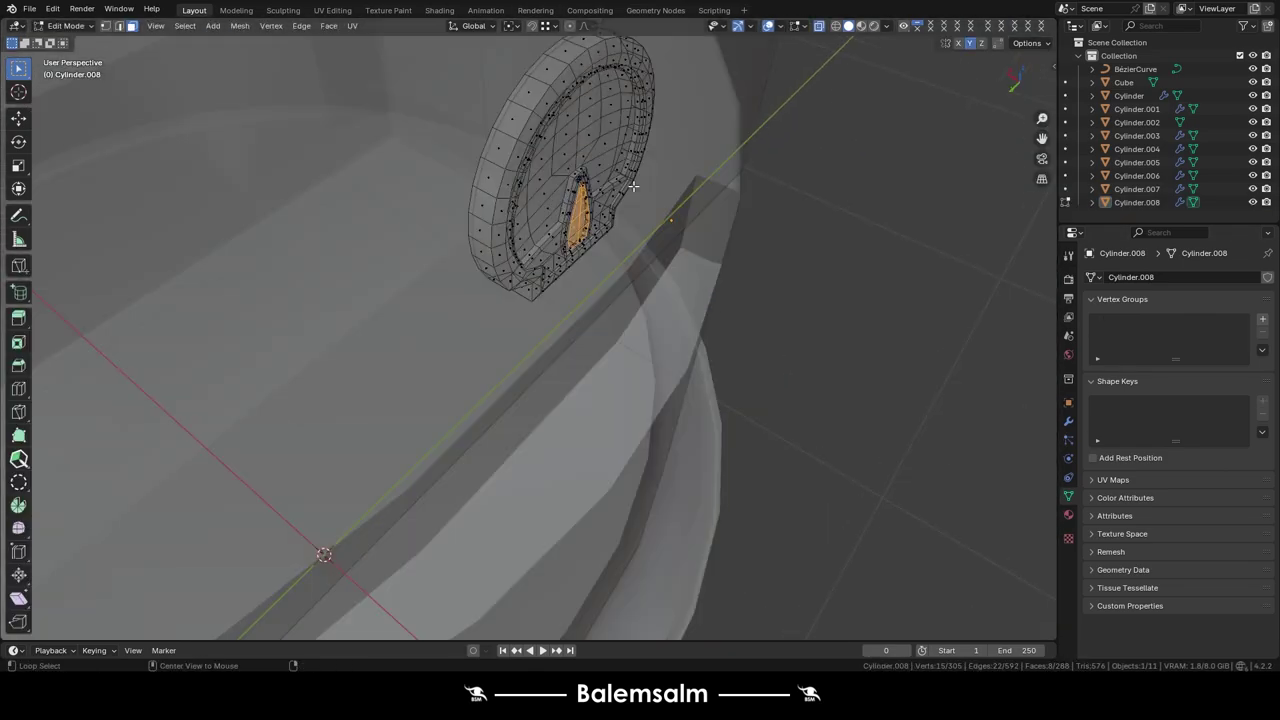
key(u)
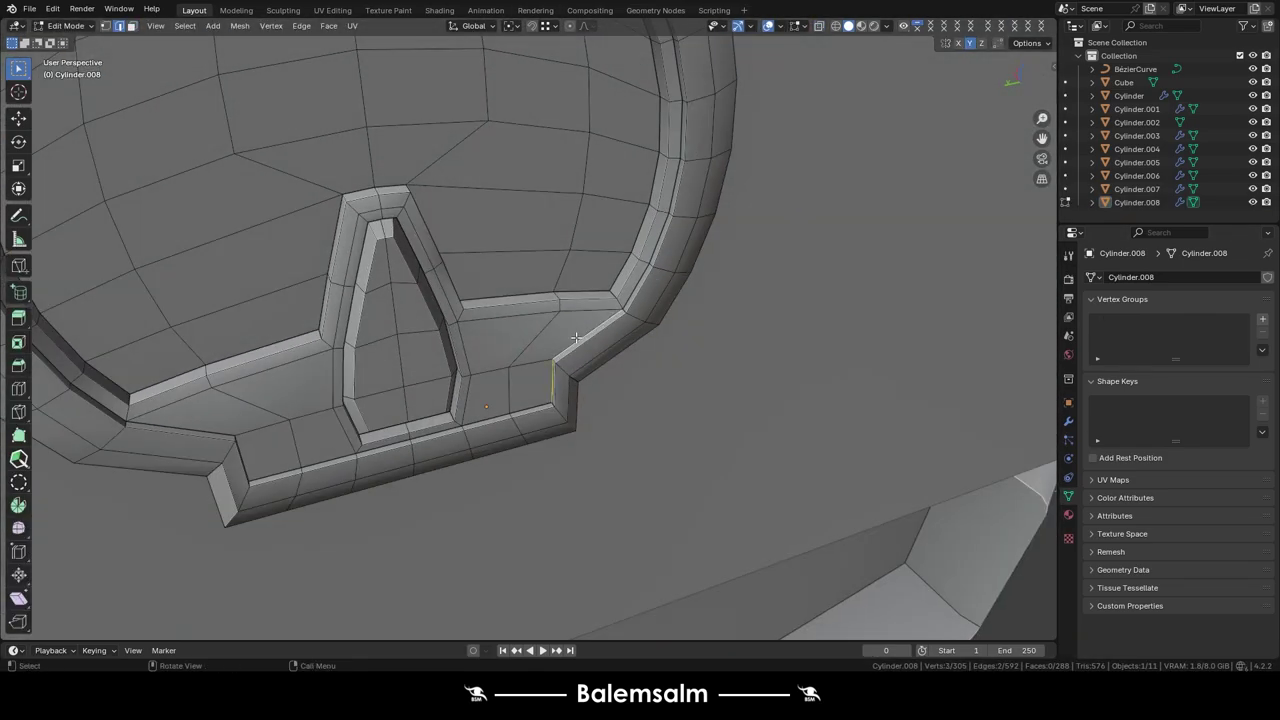